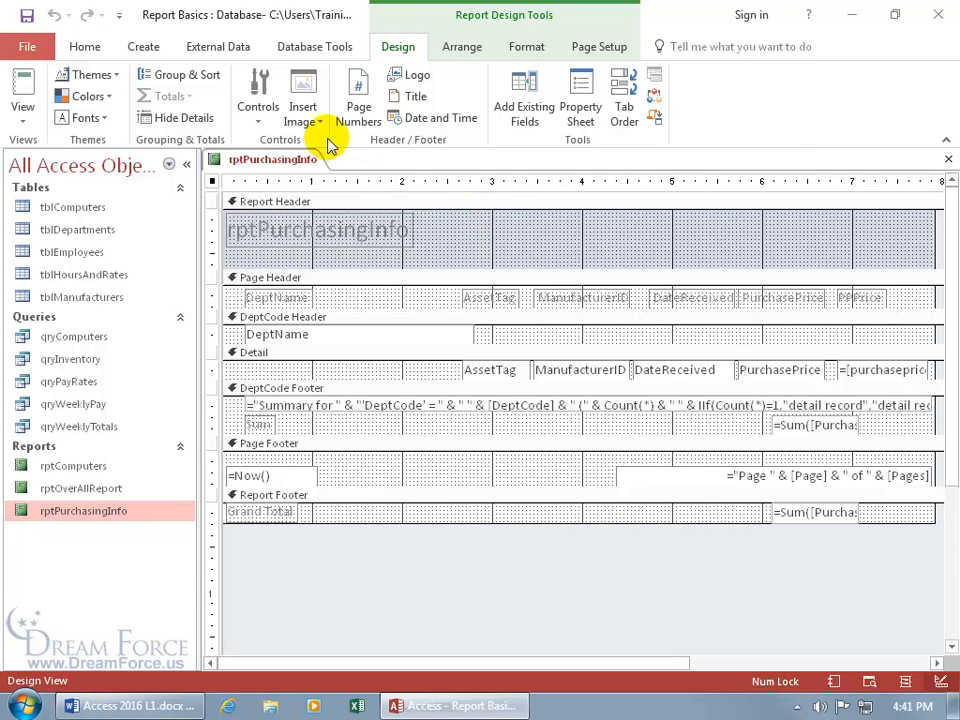
Pick the Image control from the Design tab's Controls gallery
left_click(258, 120)
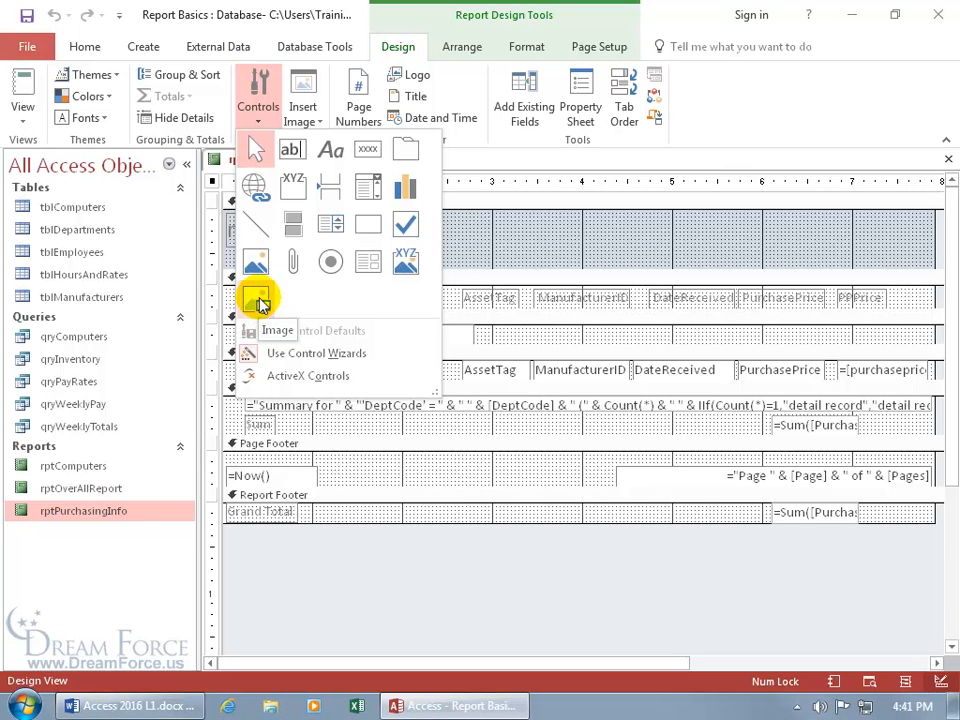
left_click(259, 302)
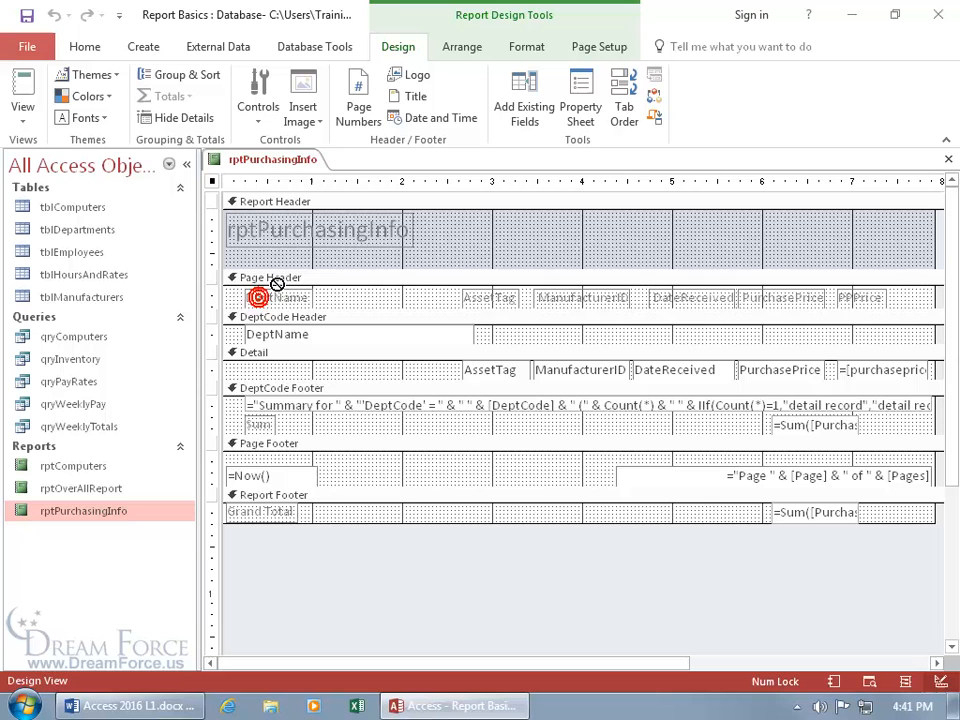
Insert Books.png from Desktop > Exercises into the Report Header, with All Files shown
left_click(441, 221)
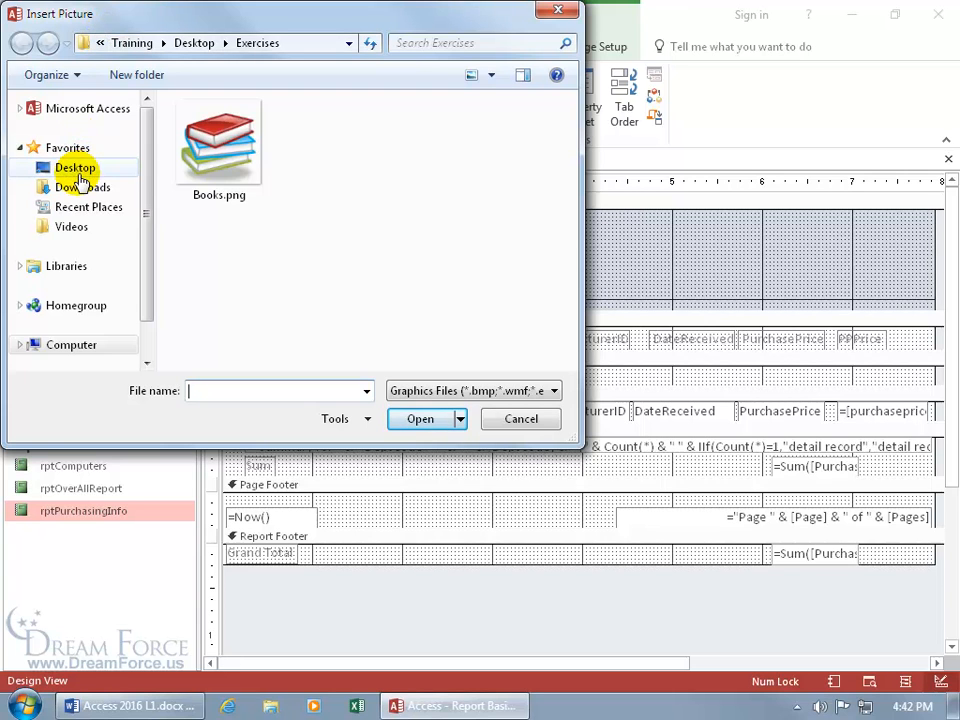
left_click(76, 168)
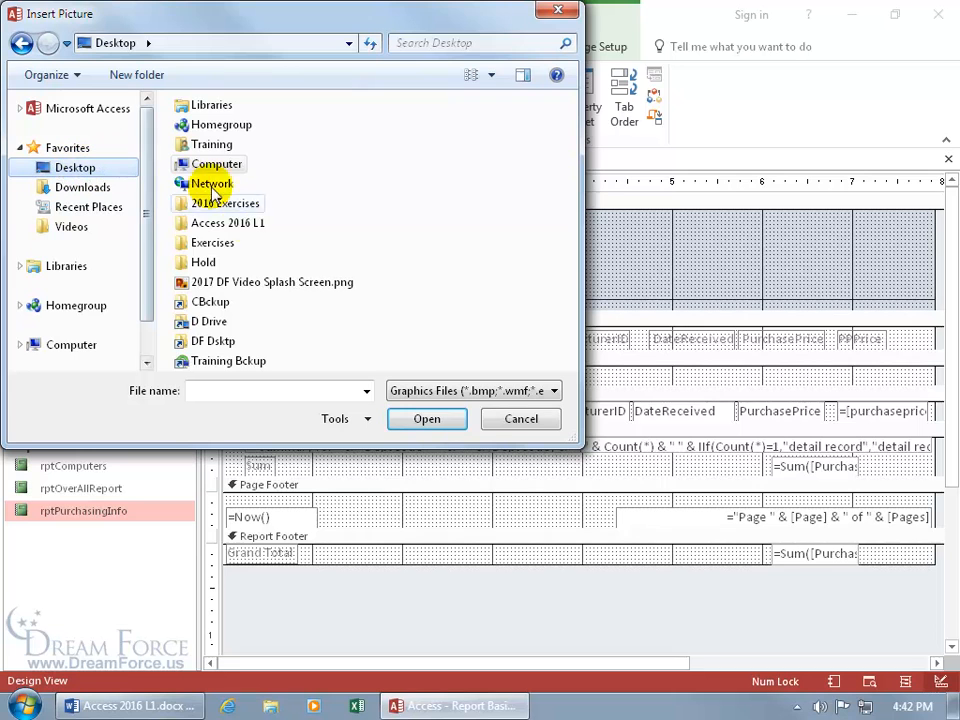
double_click(212, 246)
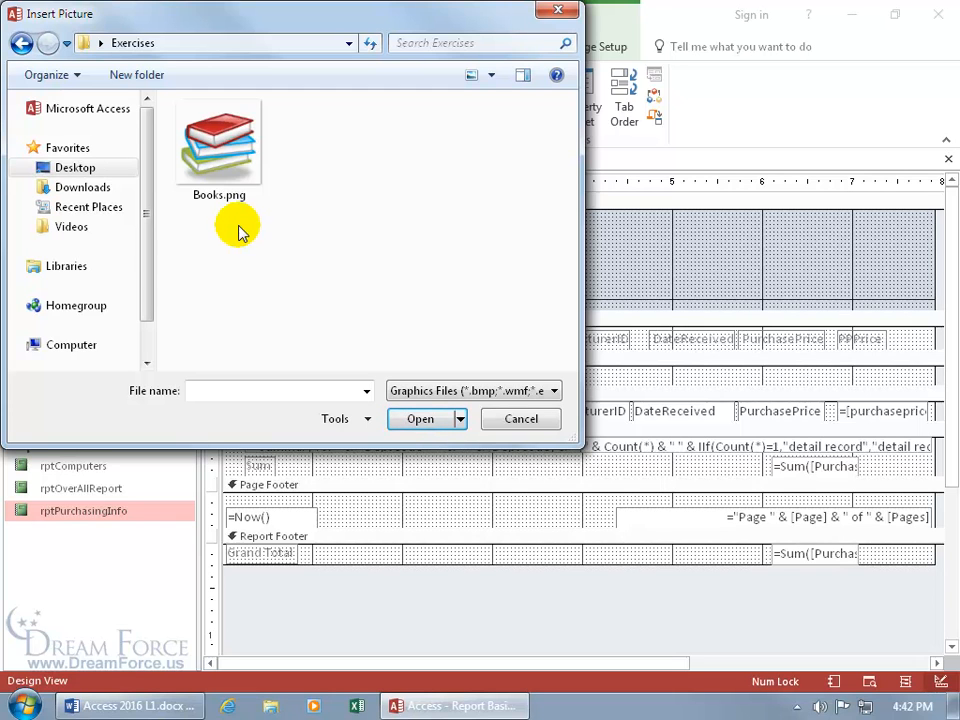
left_click(453, 392)
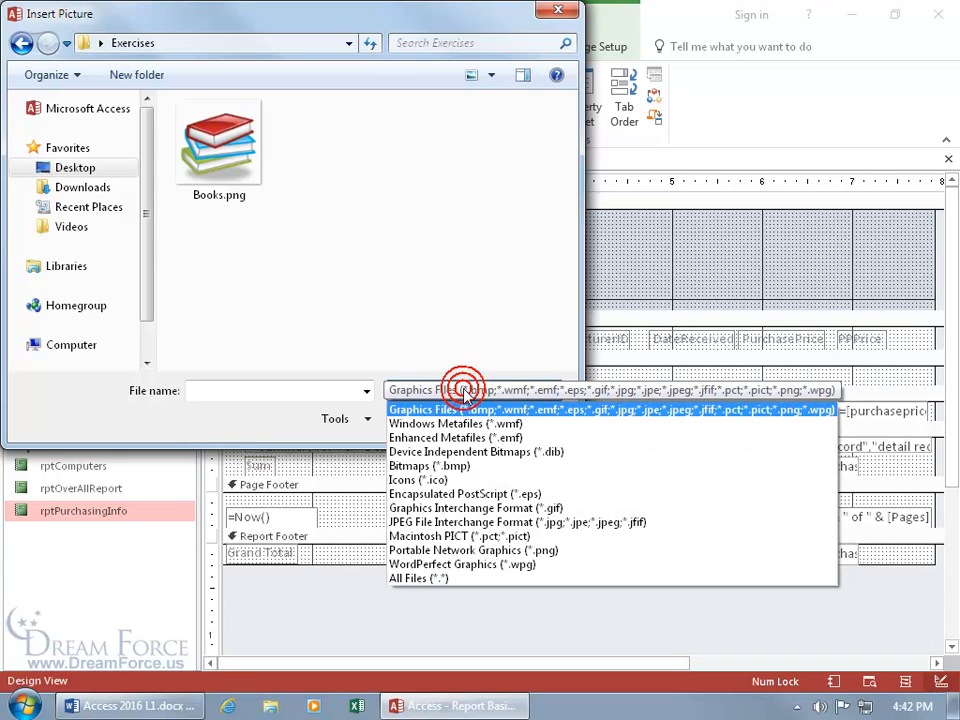
left_click(437, 466)
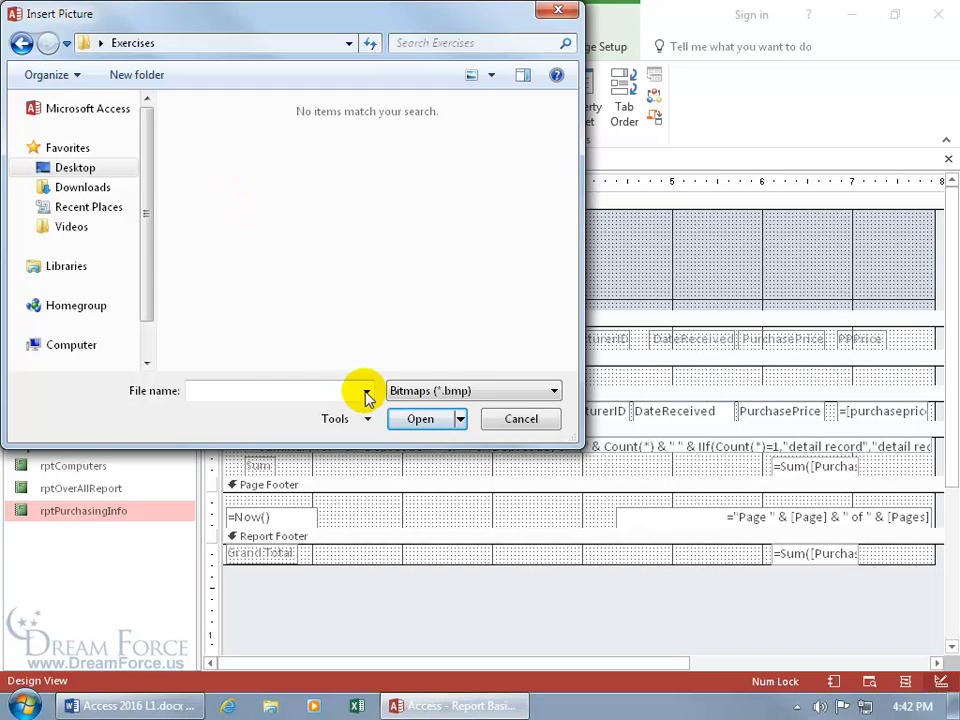
left_click(465, 396)
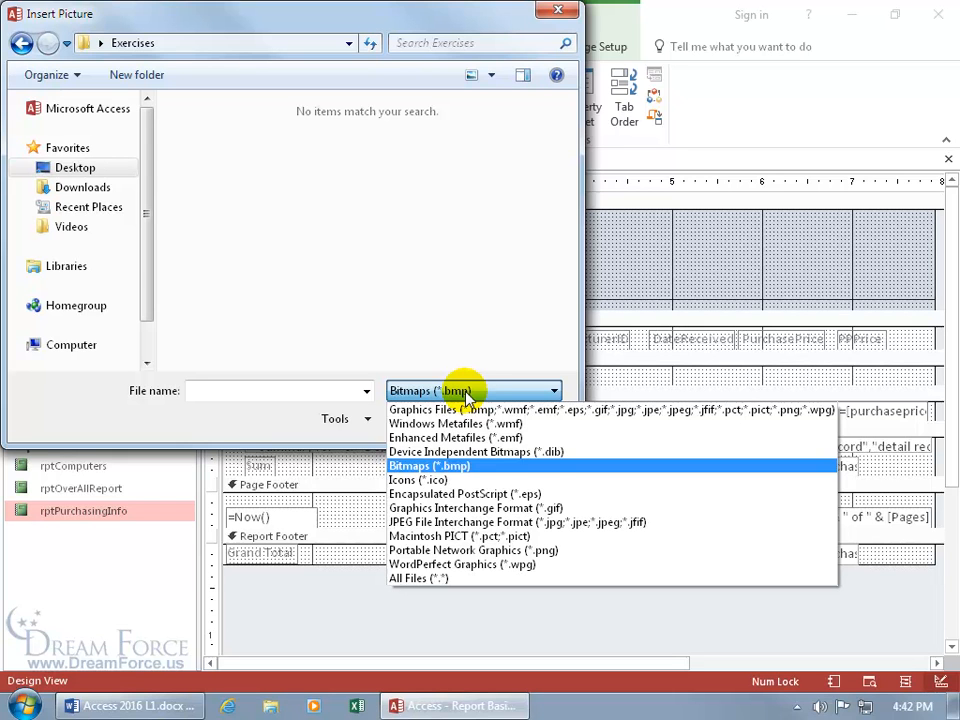
left_click(447, 580)
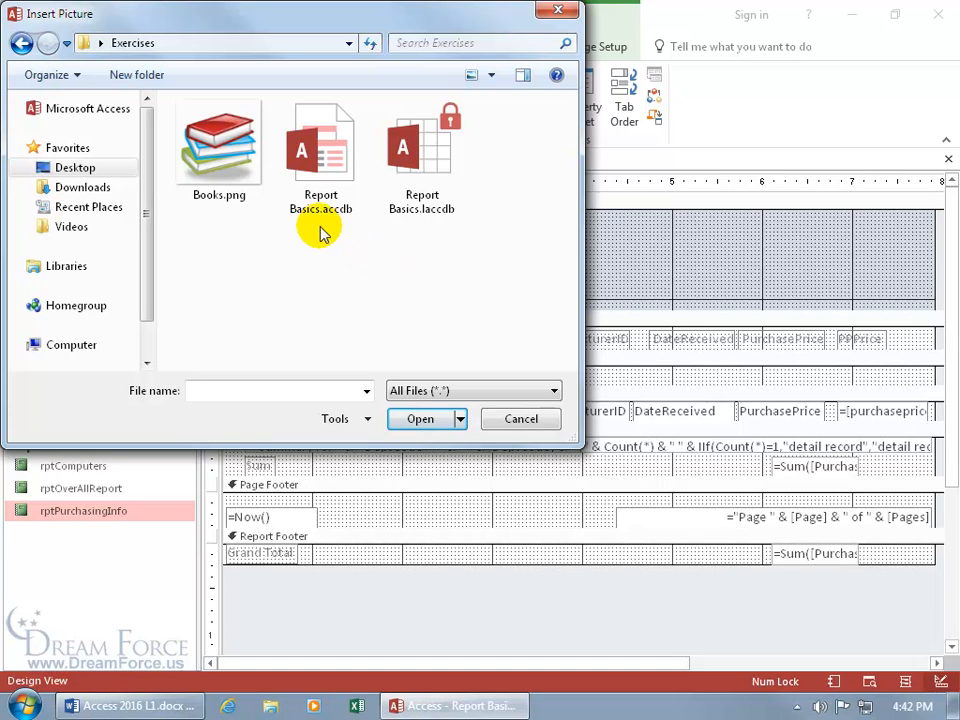
double_click(228, 148)
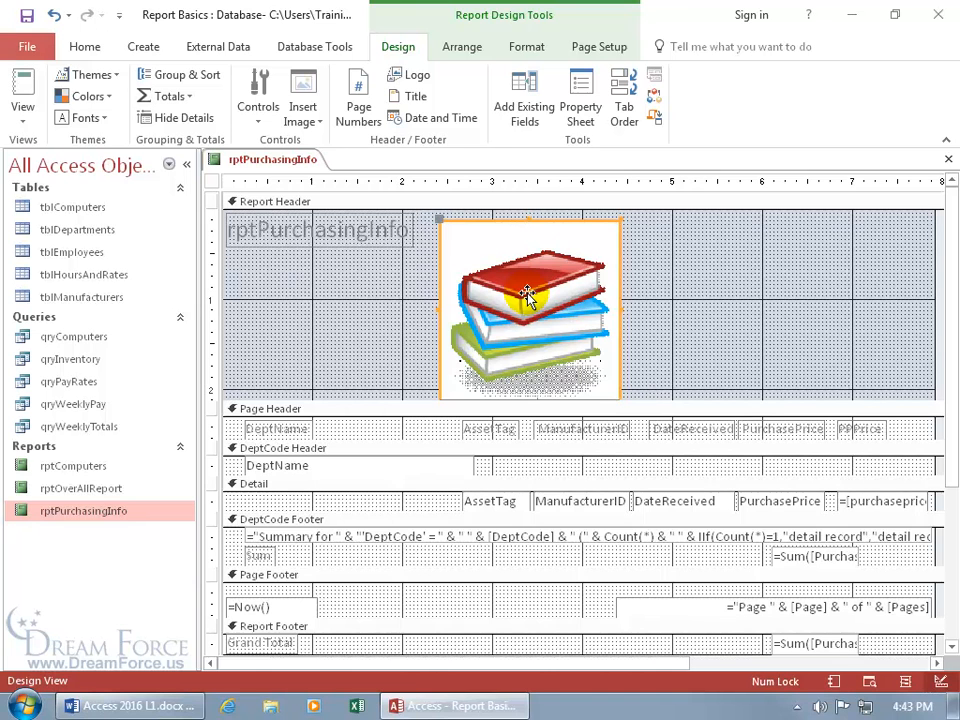
Delete the books picture and reselect Books.png through Insert Image > Browse with All Files
key("Delete")
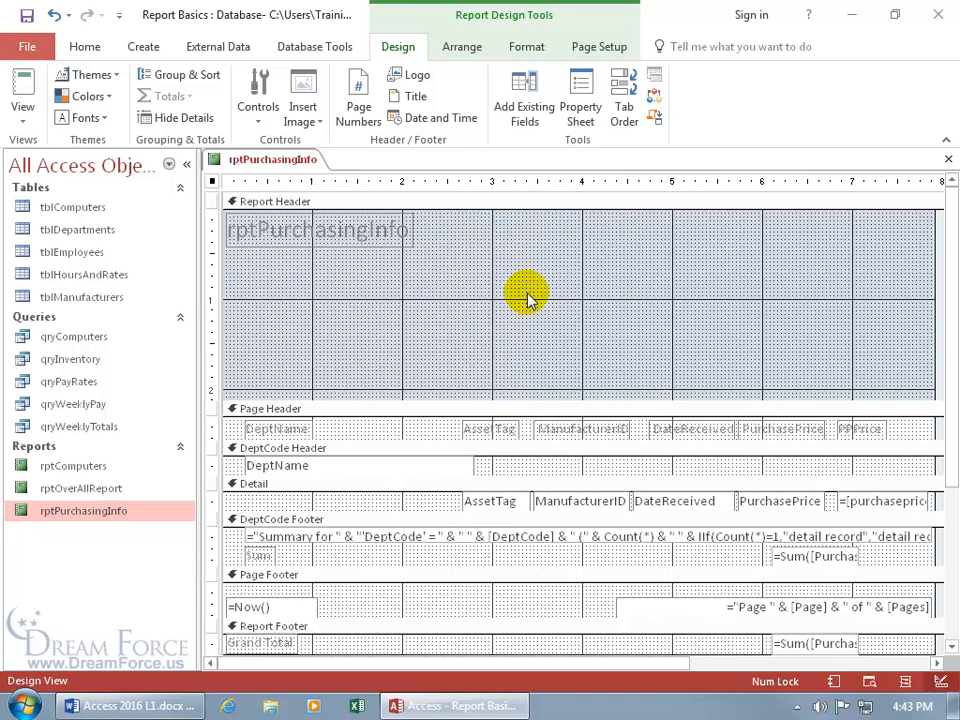
left_click(314, 120)
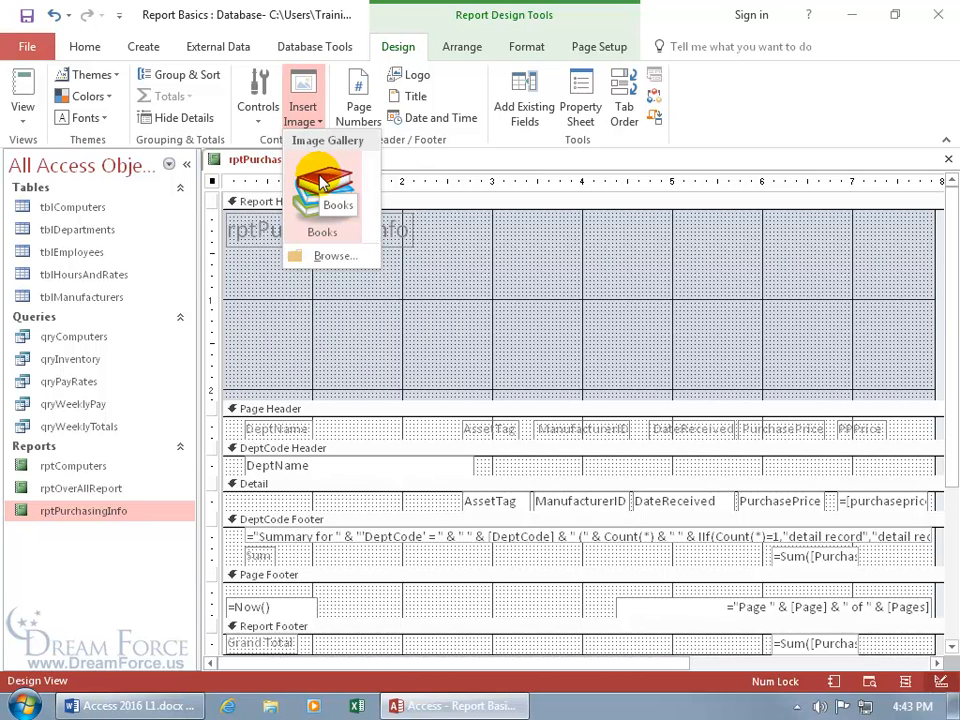
left_click(322, 255)
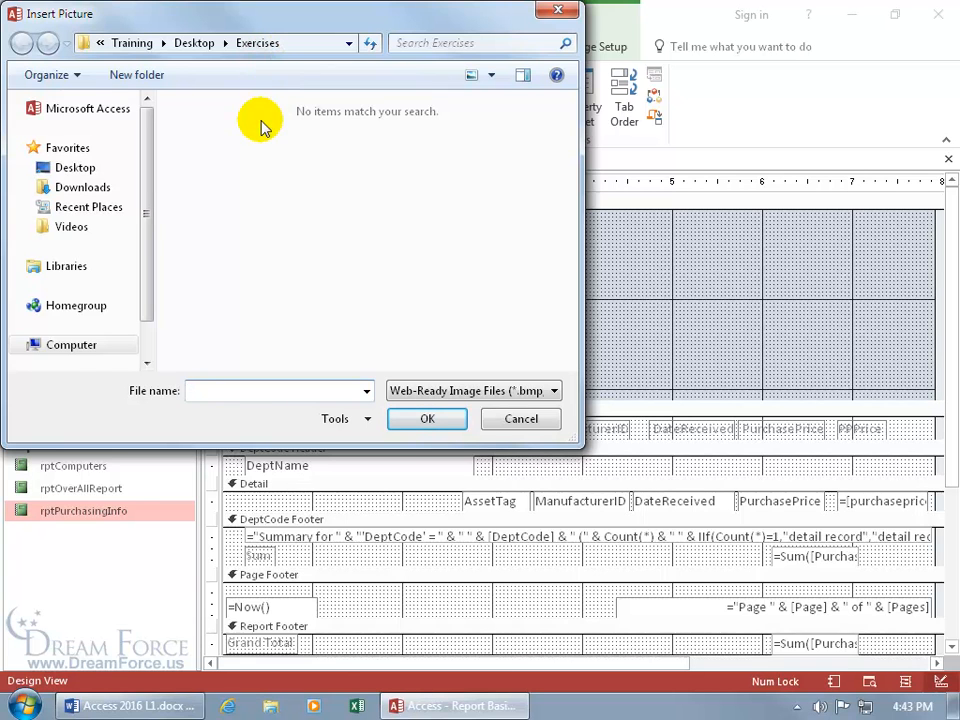
left_click(432, 396)
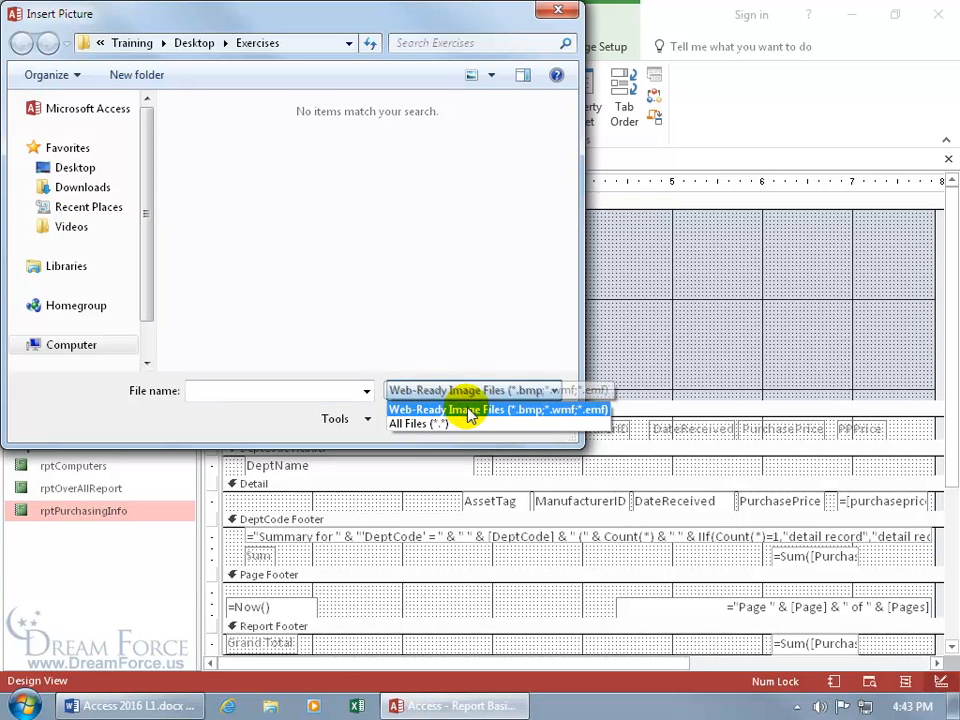
left_click(457, 423)
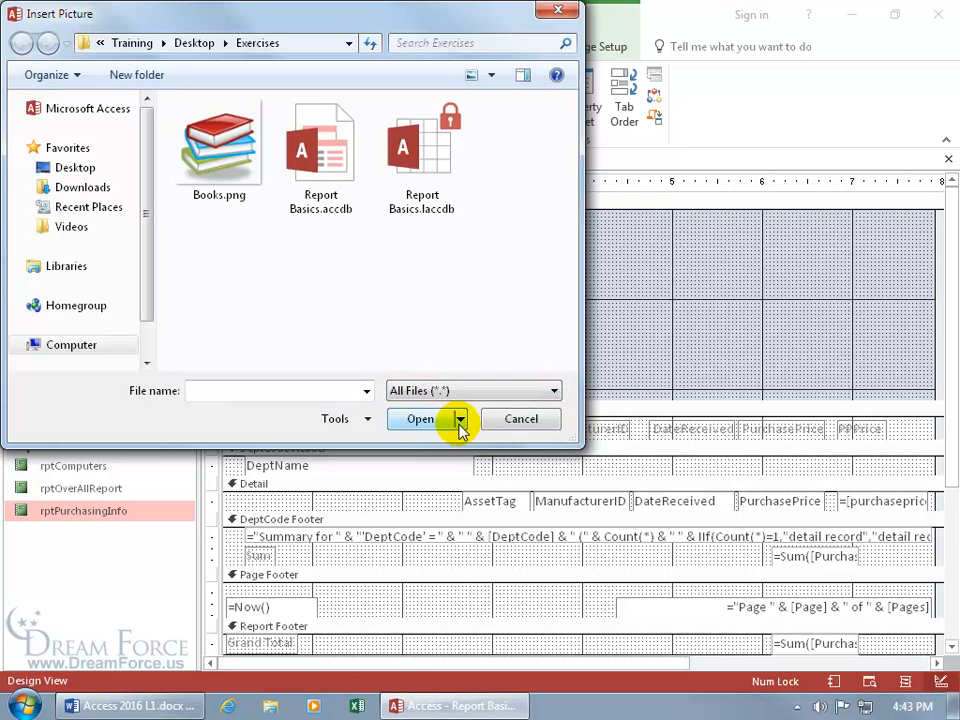
double_click(203, 150)
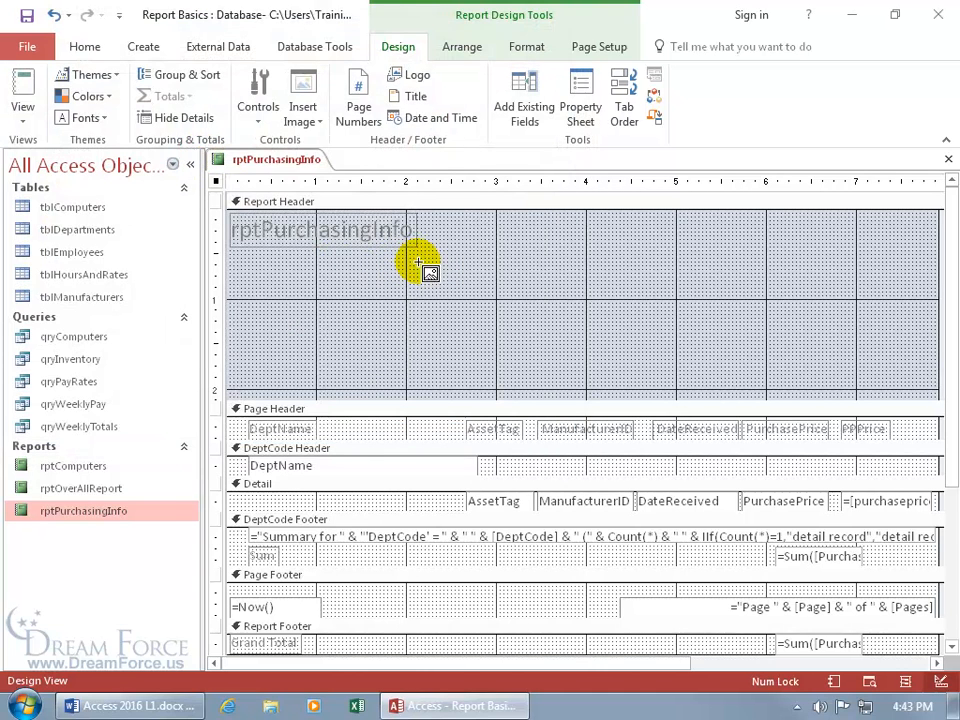
Place the books picture in the Report Header, enlarge it slightly, and deepen the header section
left_click(451, 245)
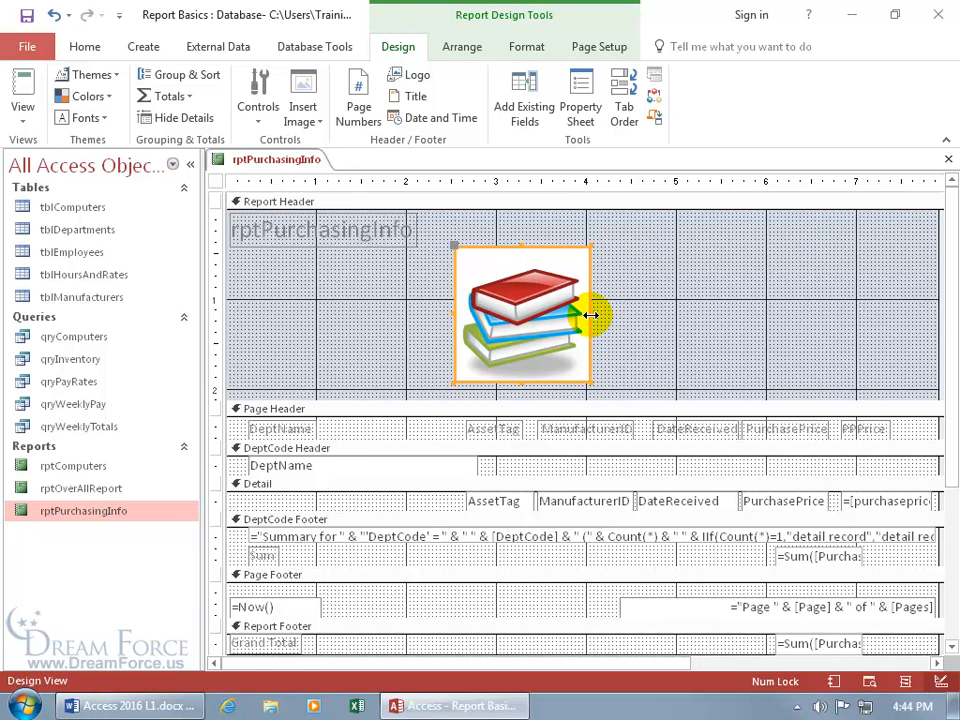
left_click_drag(591, 315, 729, 315)
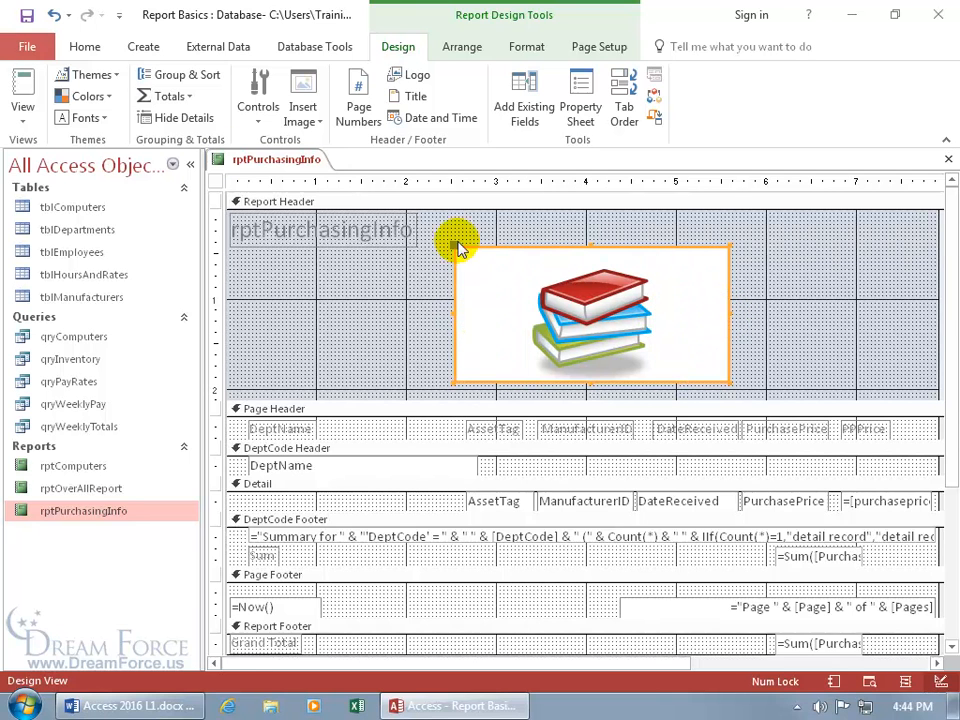
left_click(54, 16)
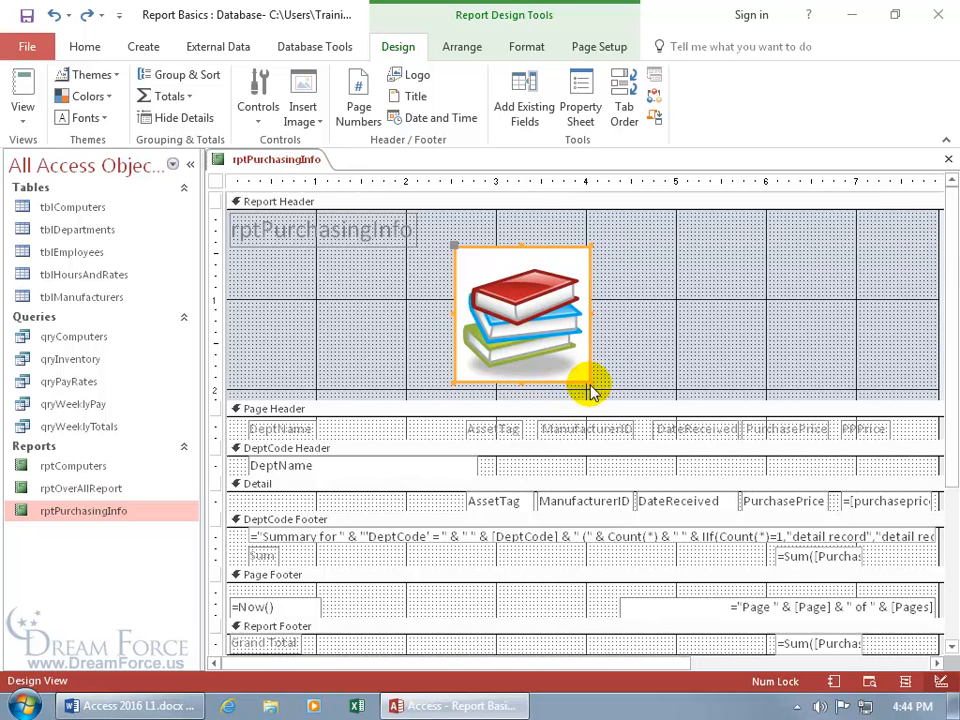
left_click_drag(589, 381, 607, 403)
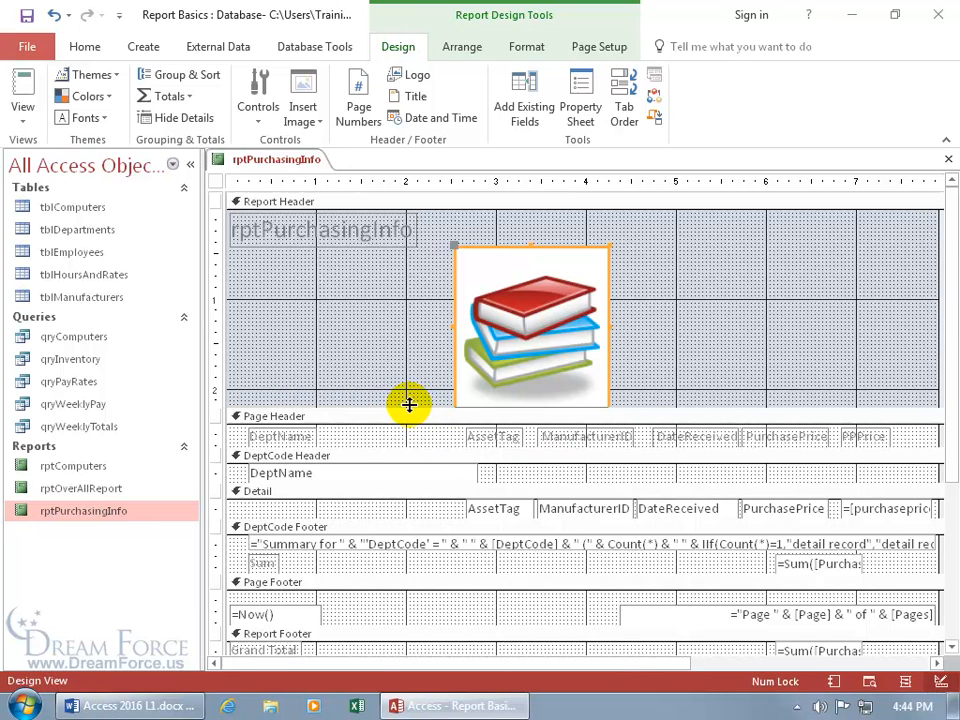
left_click_drag(409, 404, 409, 431)
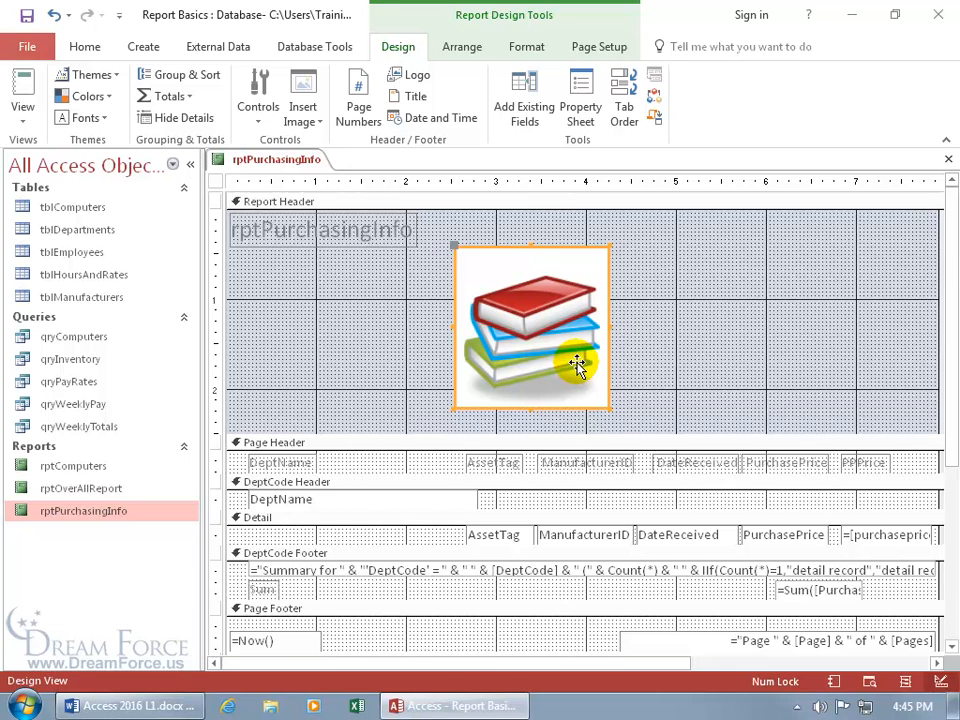
double_click(545, 333)
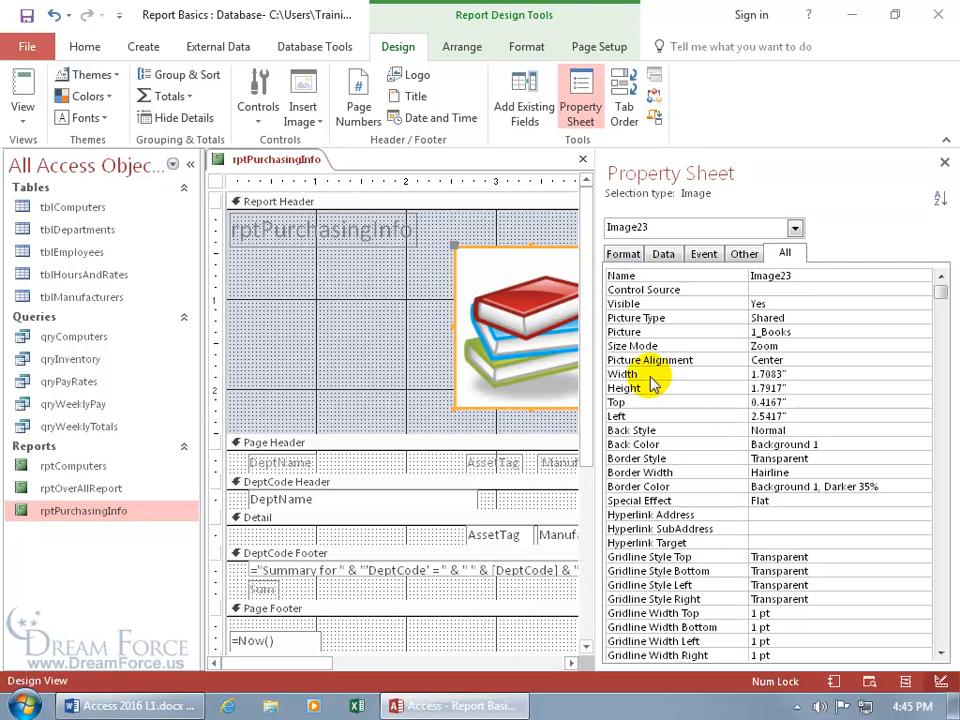
Make the books picture 1.25" square and move it to 0.75" left, 0.7083" down
left_click(788, 373)
key("BackSpace")
key("BackSpace")
key("BackSpace")
key("BackSpace")
key("BackSpace")
key("BackSpace")
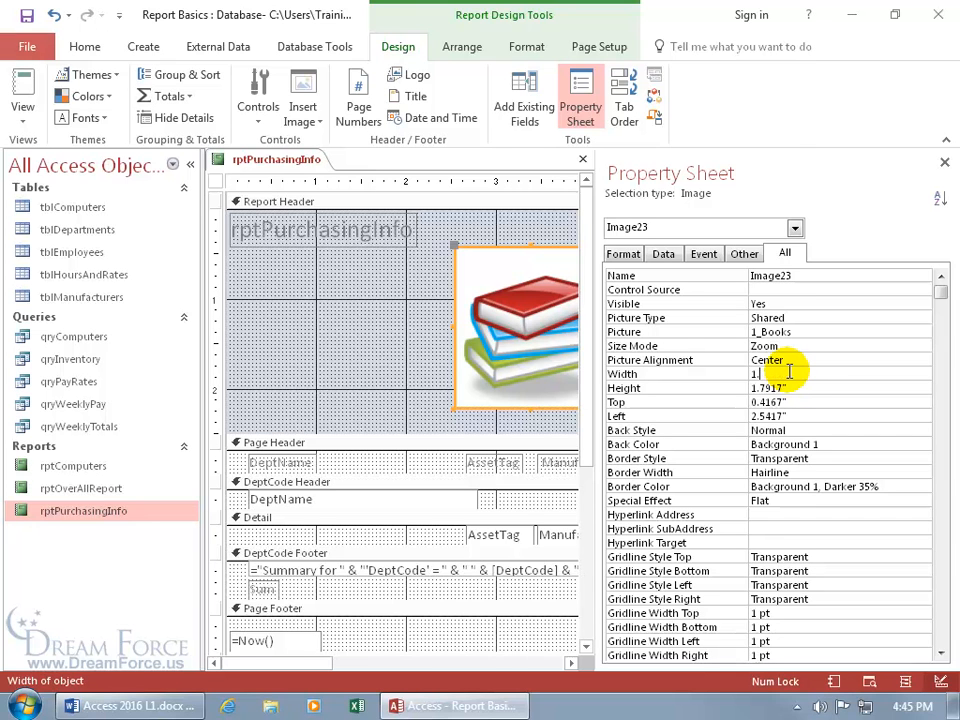
type(".25")
key("Return")
type("1.25")
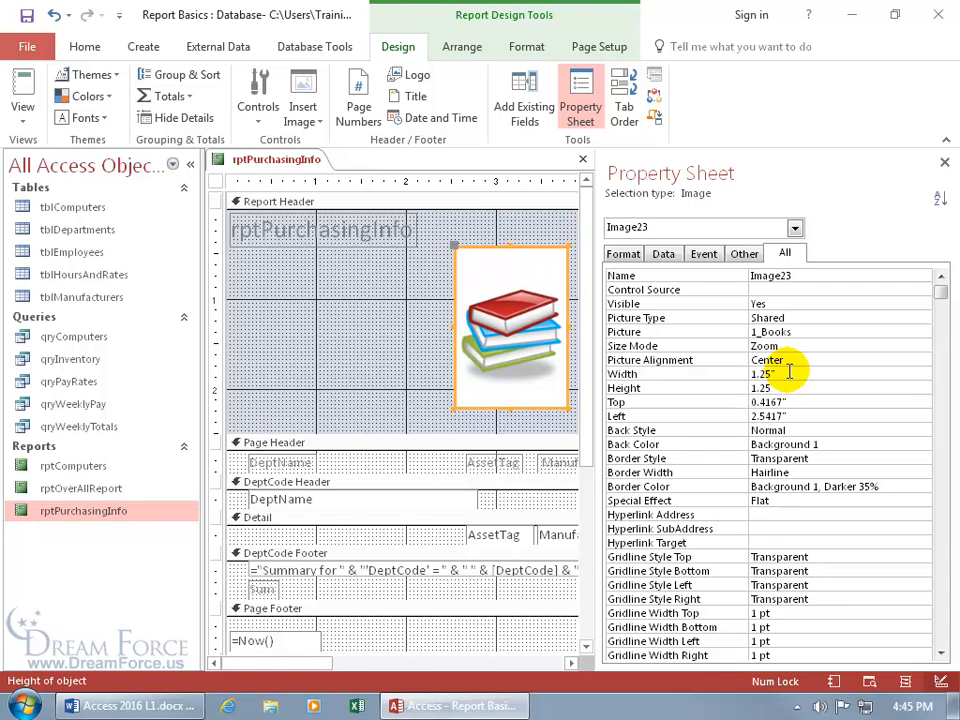
key("Return")
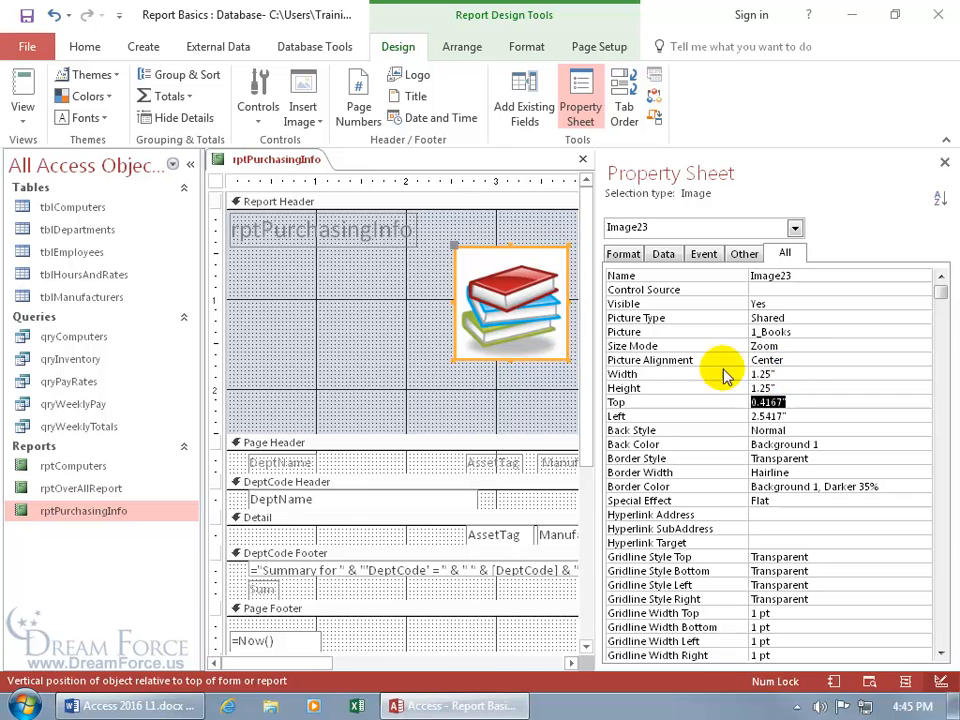
left_click_drag(538, 298, 383, 322)
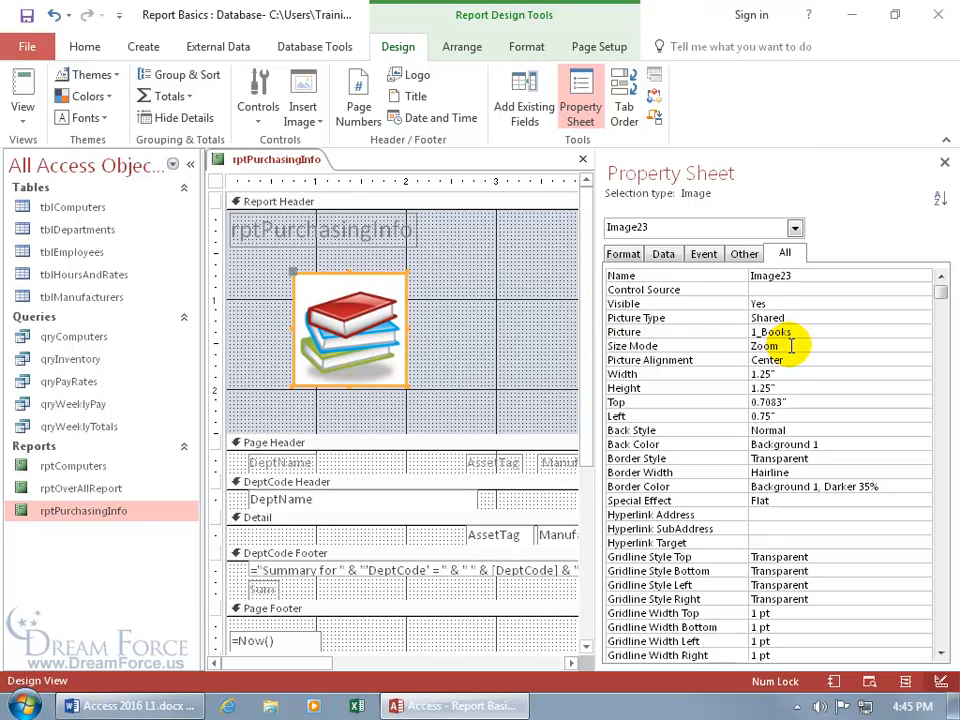
left_click(857, 343)
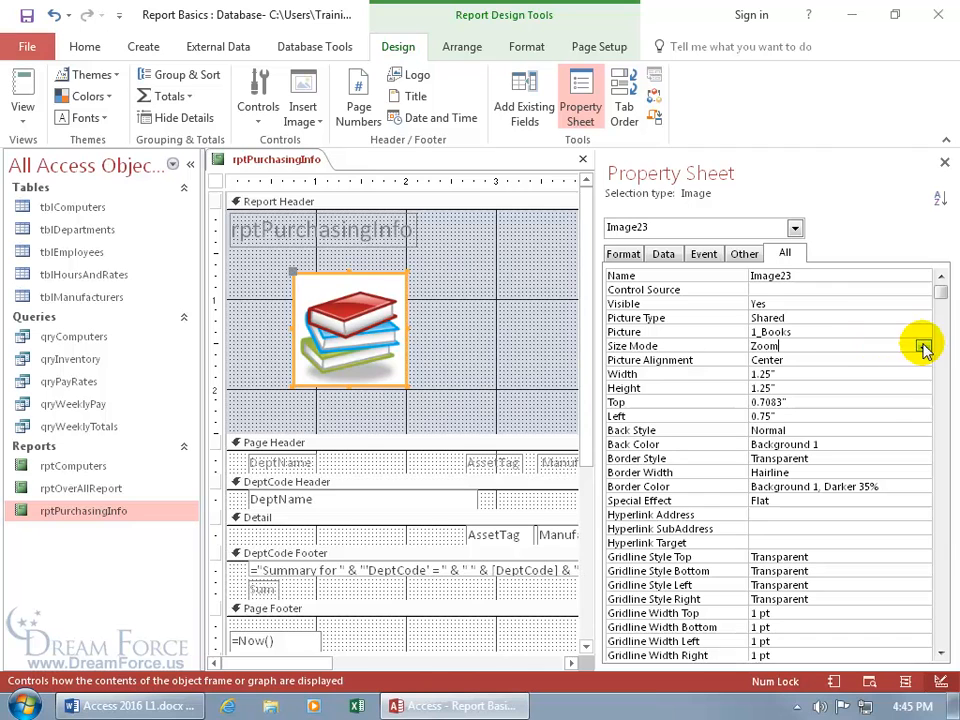
left_click(922, 346)
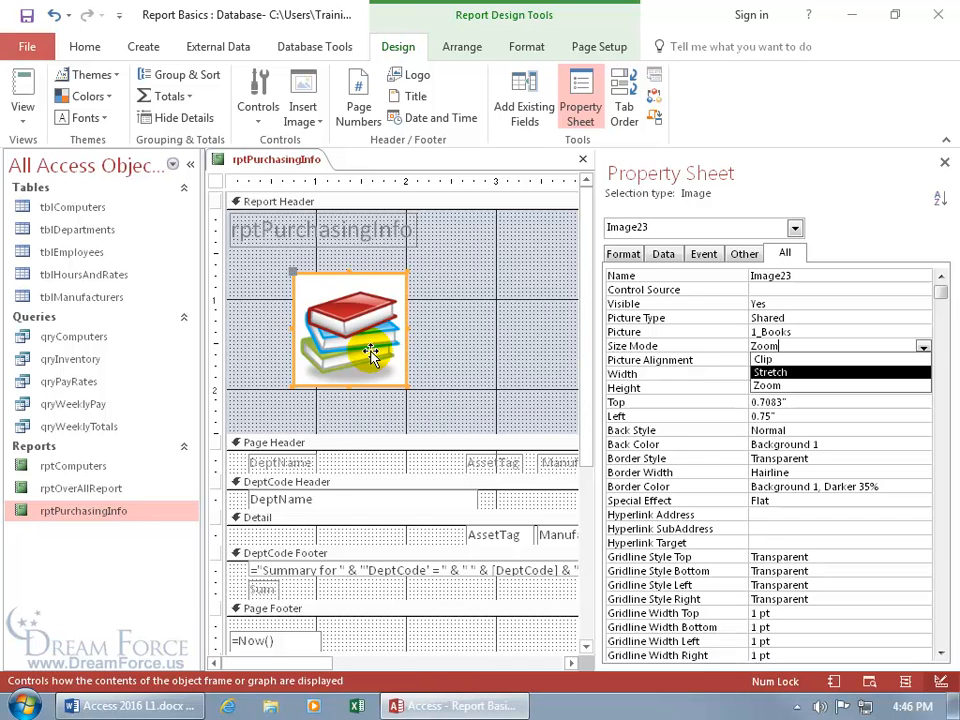
Change the picture's Size Mode from Clip to Stretch and drag it smaller
left_click(765, 360)
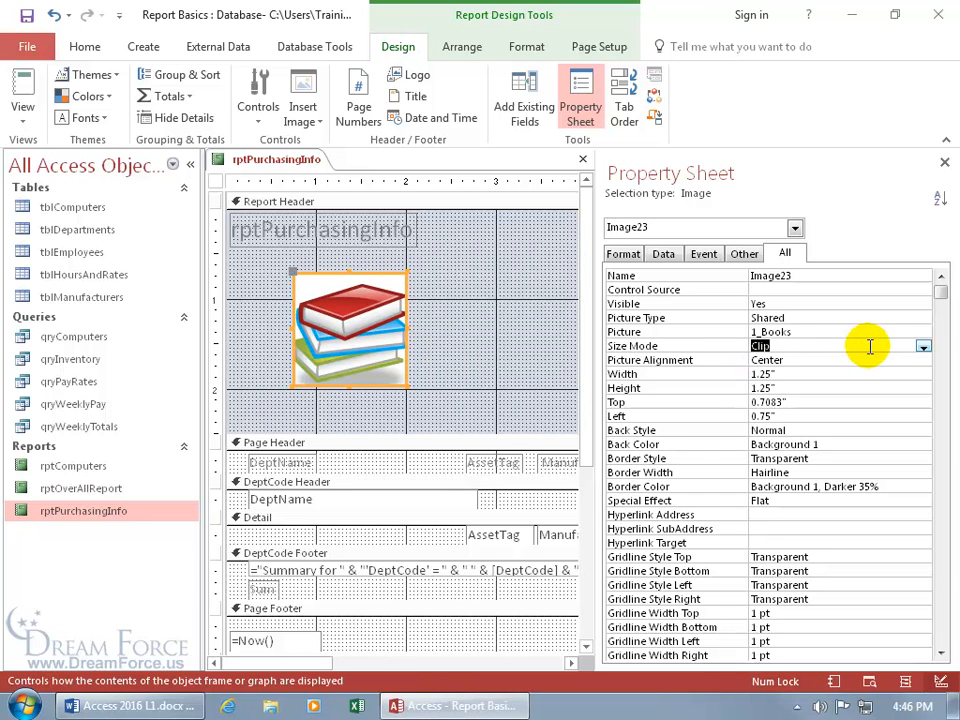
left_click(923, 346)
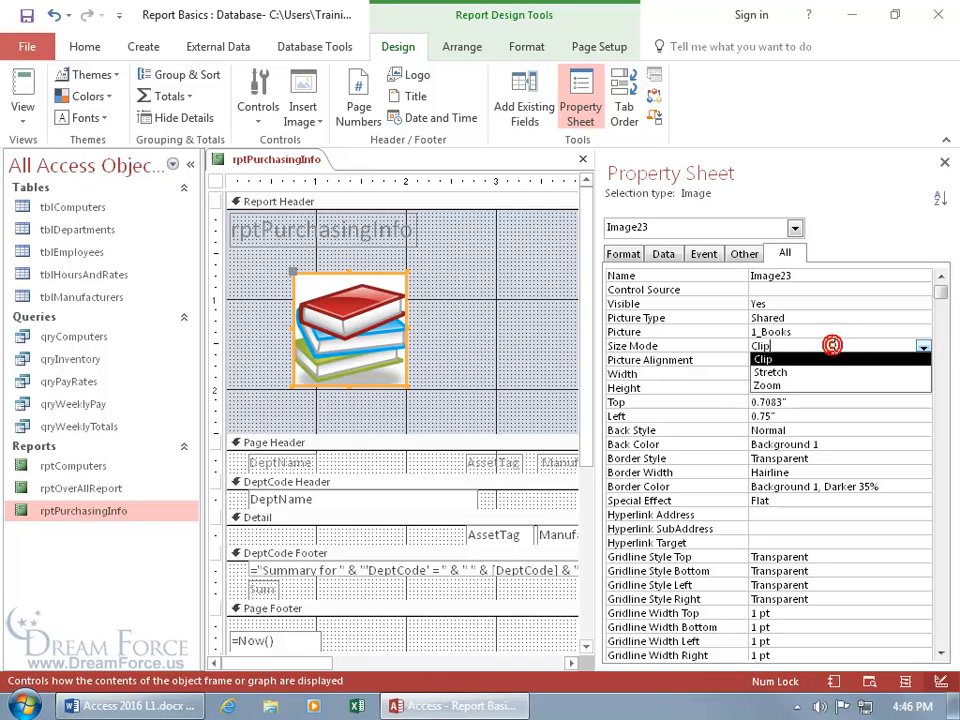
double_click(832, 346)
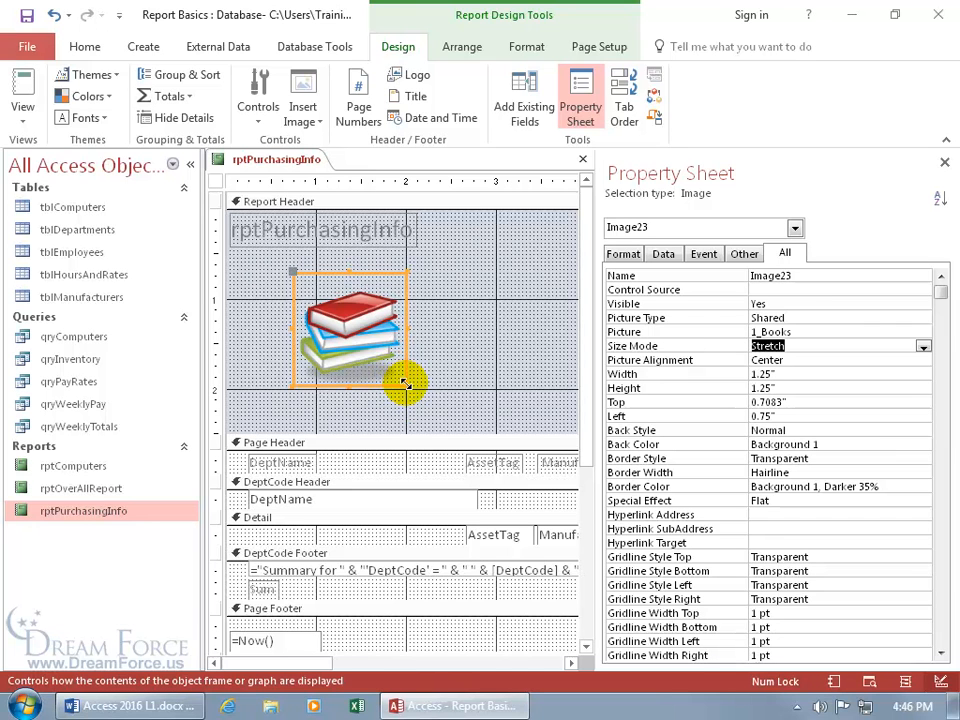
left_click_drag(404, 384, 470, 256)
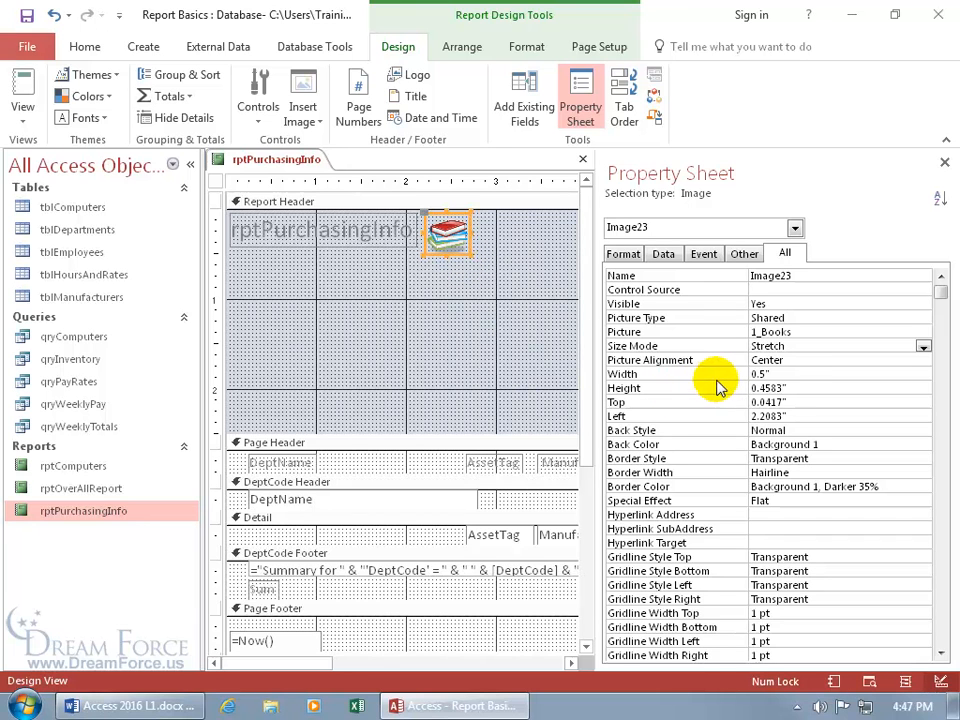
Set the picture's Height and Width to 0.45" each in the Property Sheet
double_click(787, 387)
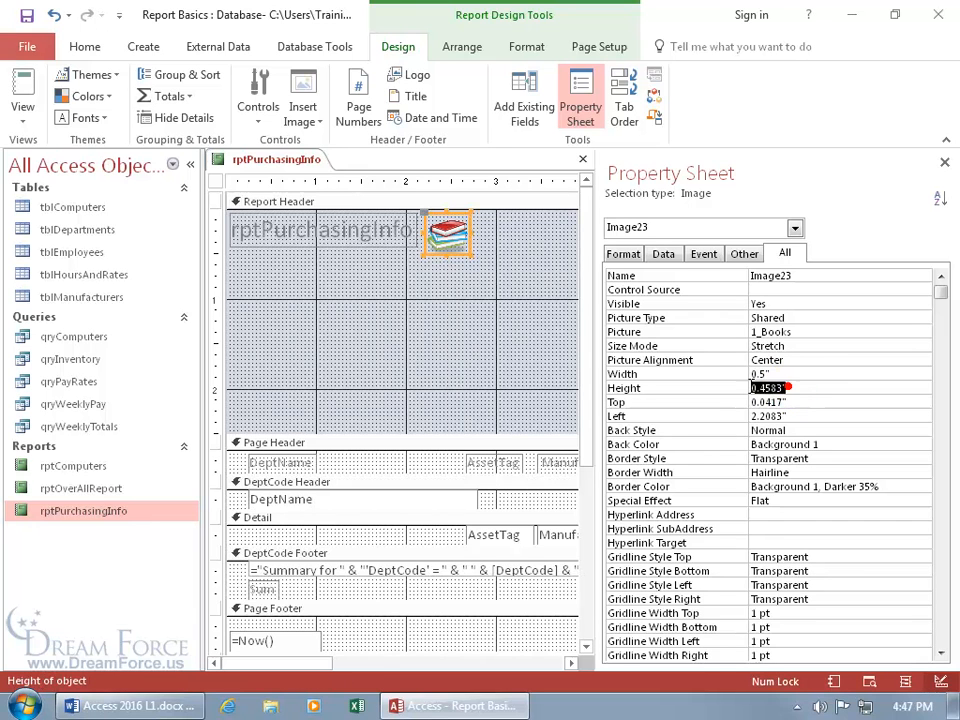
type(".45")
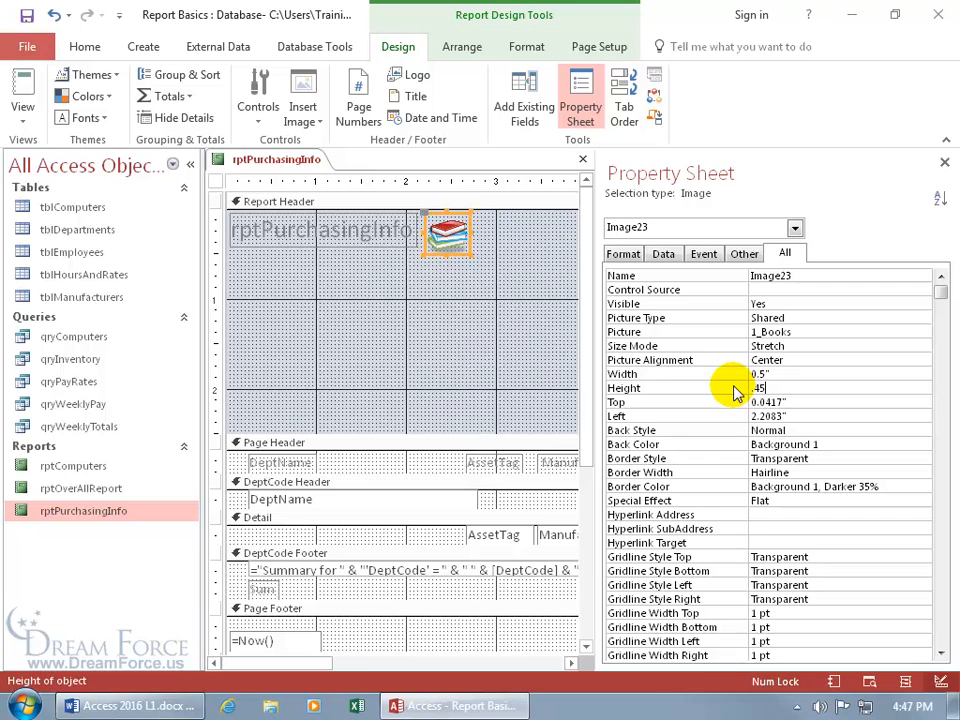
key("Return")
left_click(718, 375)
type(".45")
key("Return")
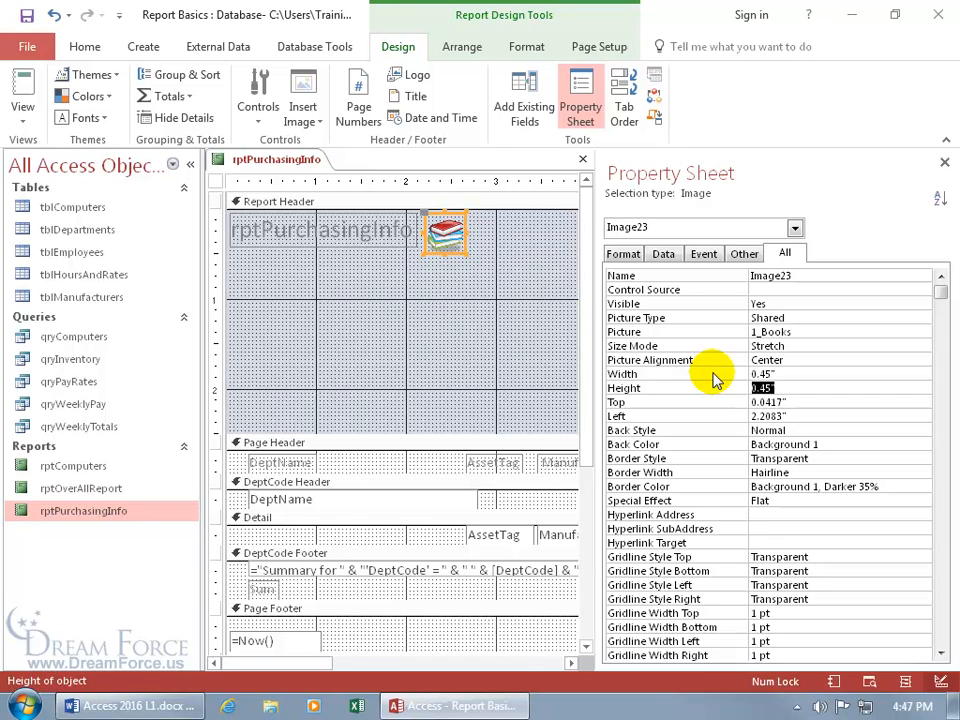
Check the report in Print Preview, then return to Design View
right_click(268, 166)
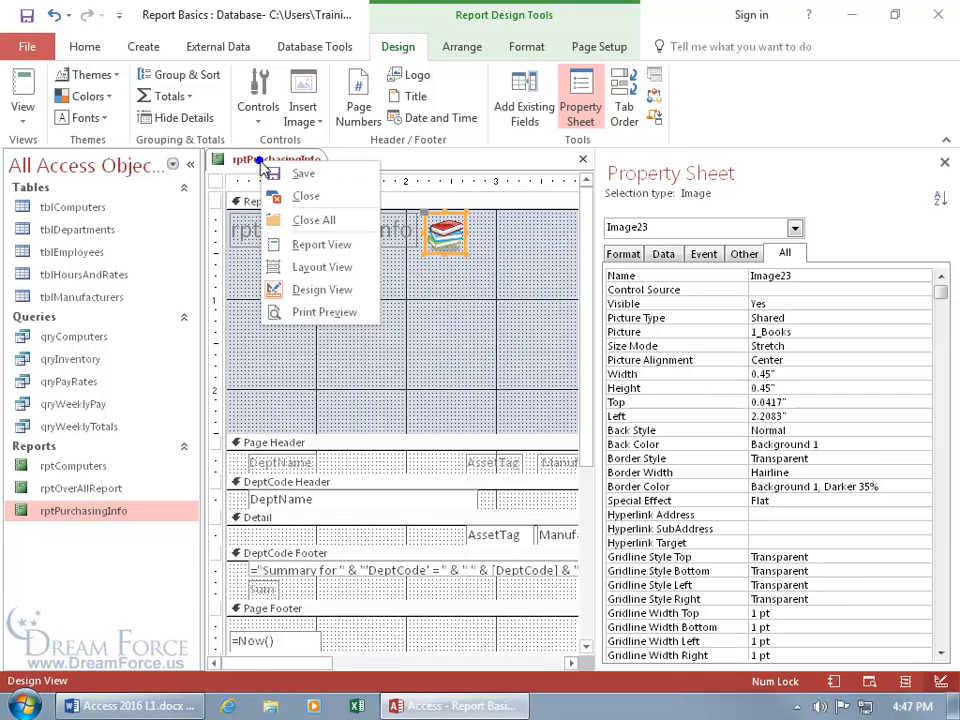
left_click(292, 312)
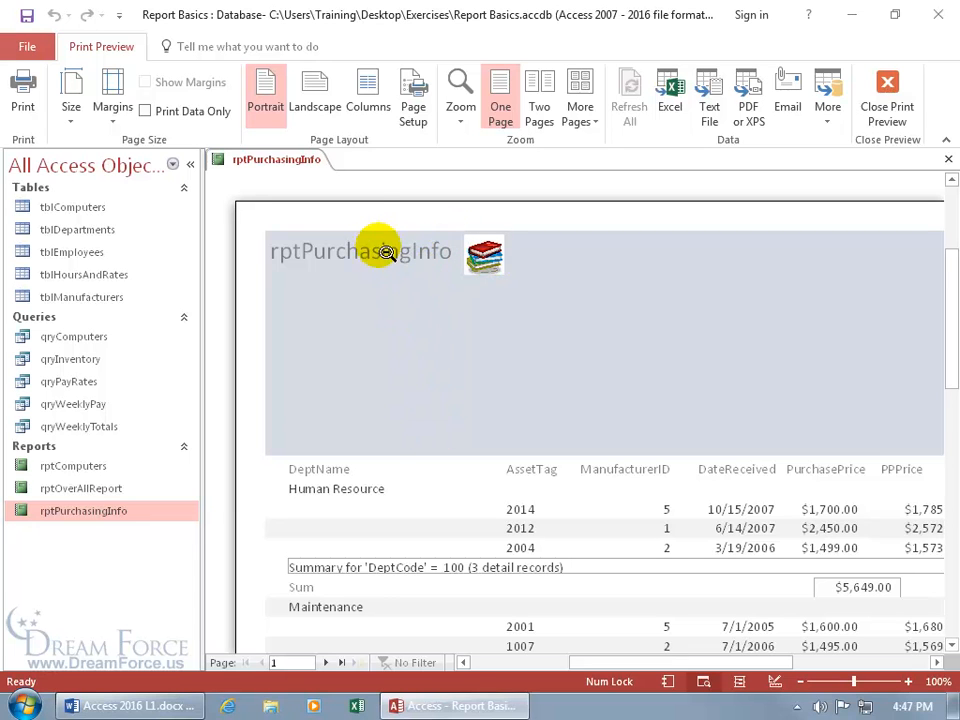
right_click(377, 219)
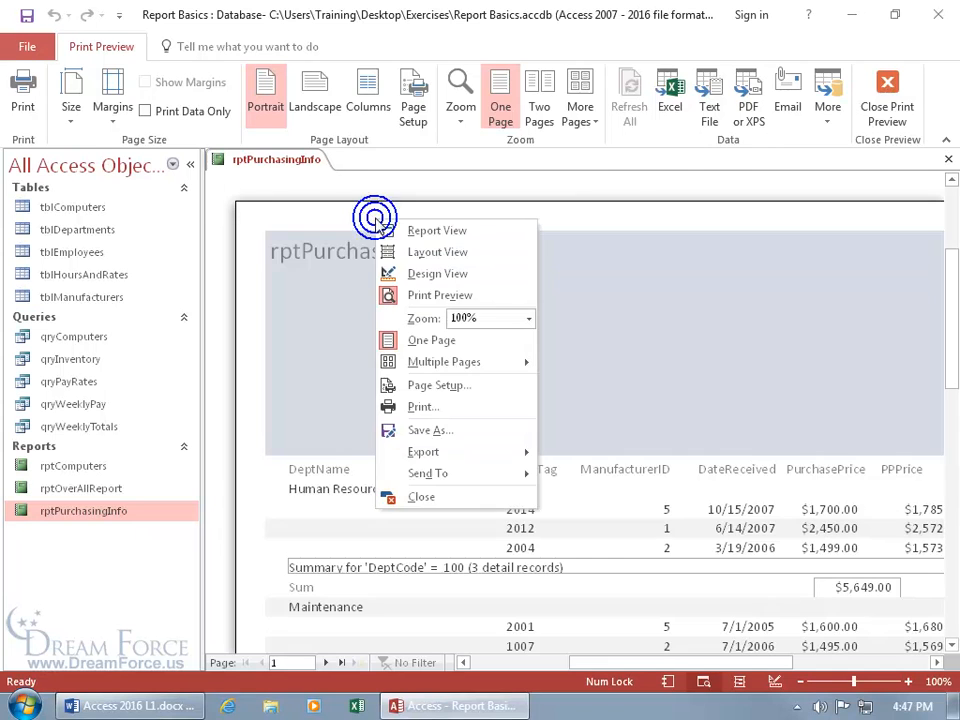
left_click(388, 273)
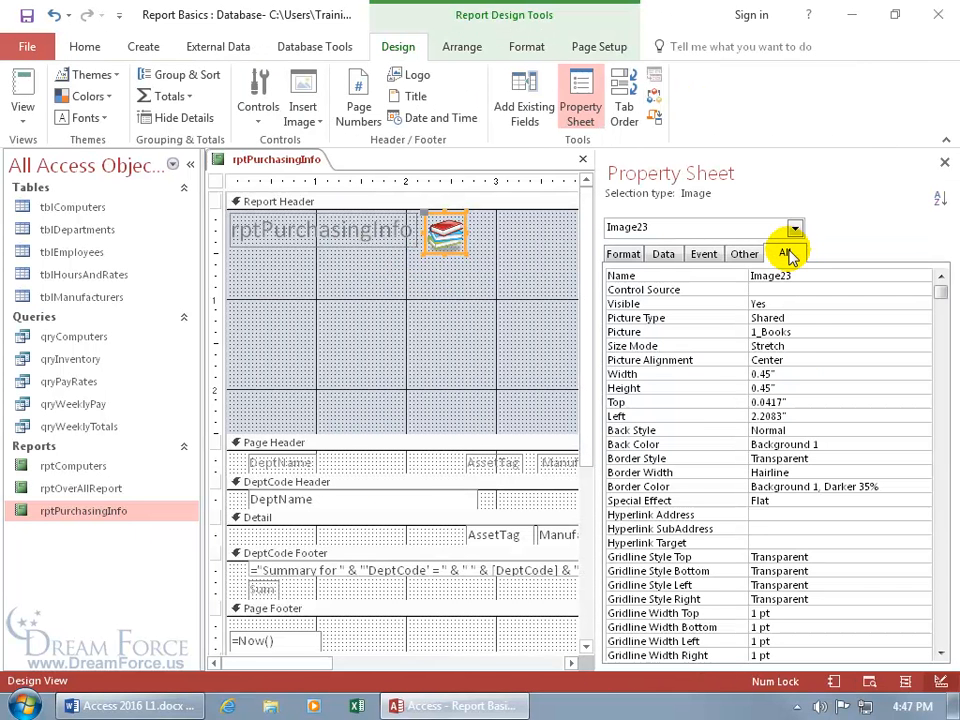
Try Zoom and Clip Size Modes, keep the image on Stretch, and close the Property Sheet
double_click(804, 347)
double_click(804, 347)
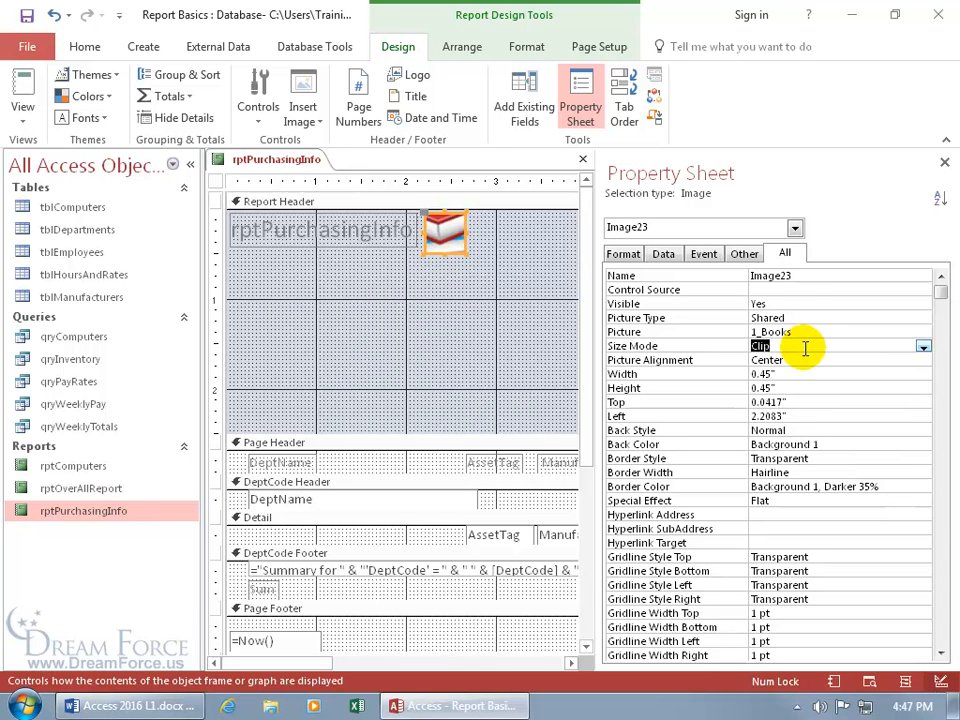
double_click(804, 347)
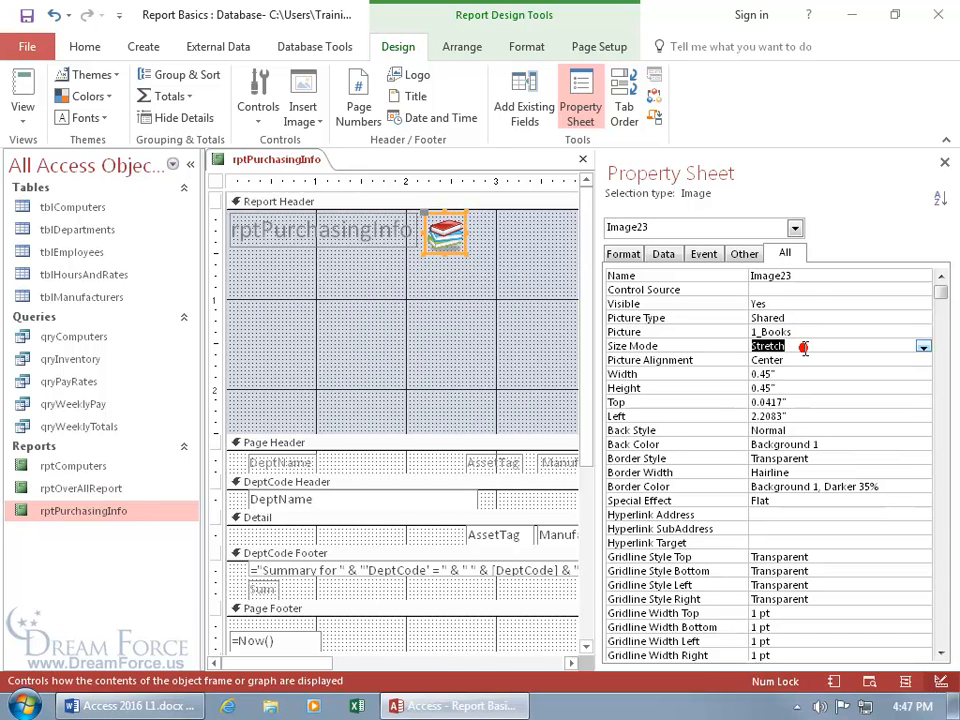
left_click(944, 162)
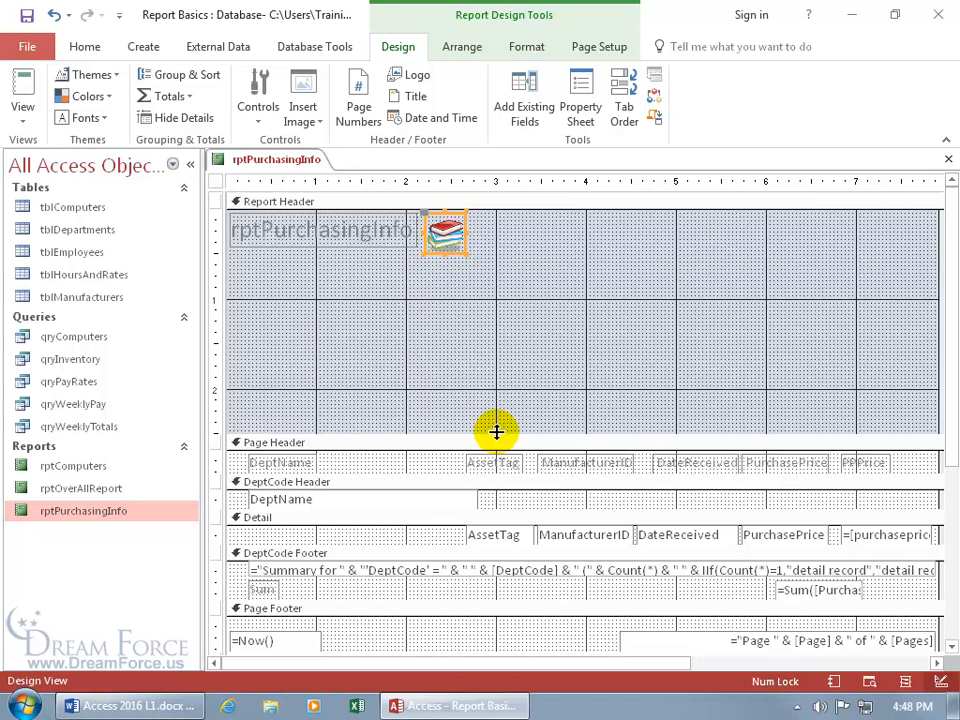
Shrink the Report Header to a single row's height and view the report in Report View
left_click_drag(496, 432, 489, 252)
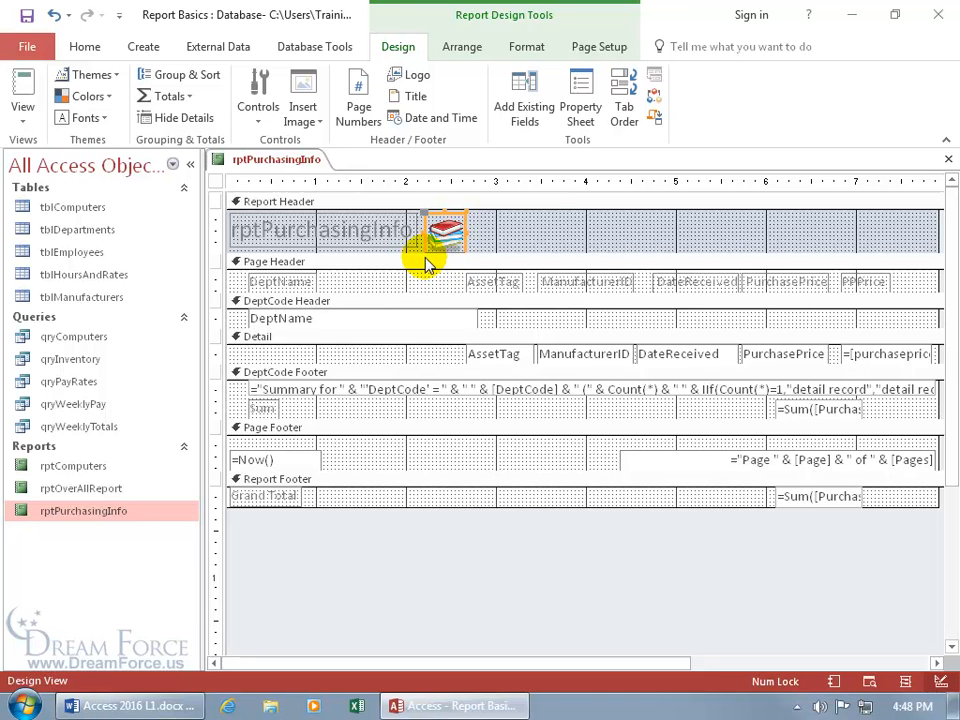
right_click(277, 160)
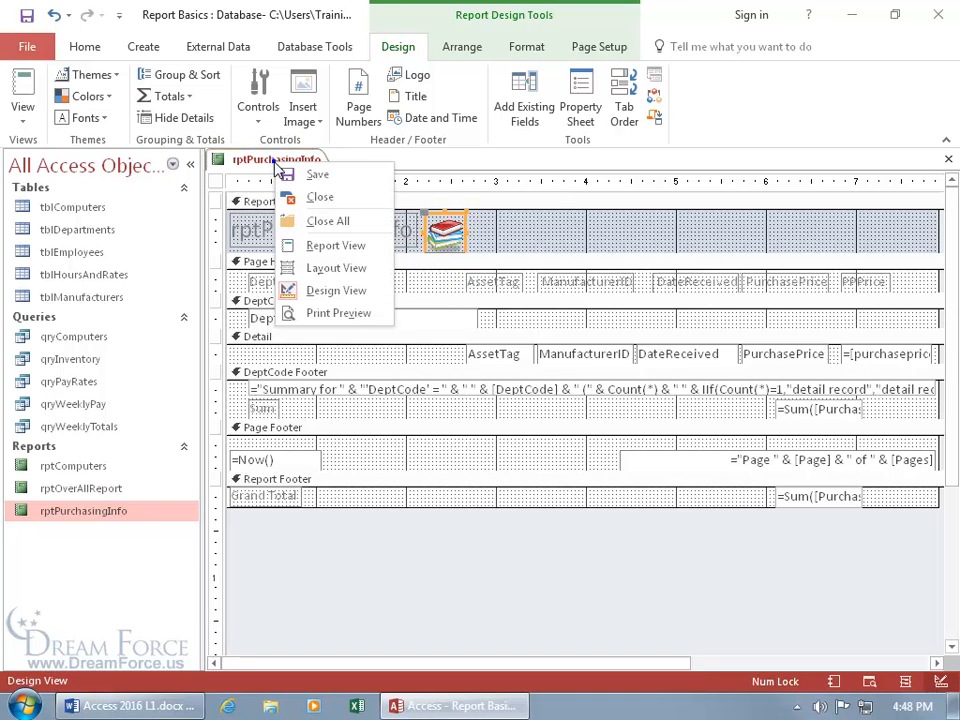
left_click(318, 245)
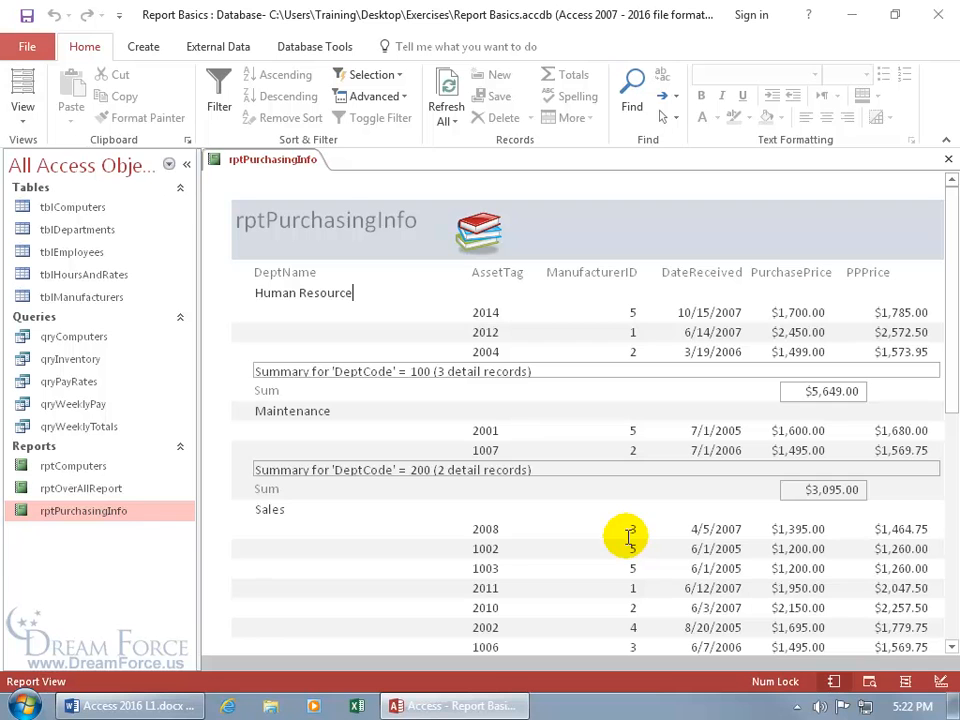
right_click(272, 167)
Back in Design View, set the Report Header Back Color to Accent 2, Lighter 60%
left_click(322, 291)
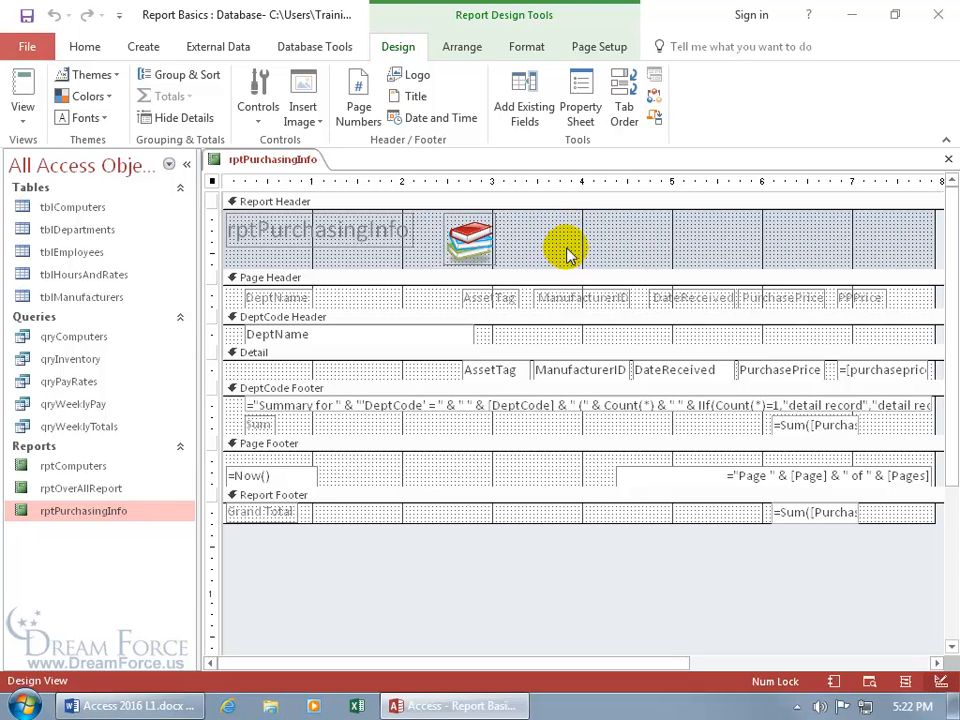
double_click(533, 202)
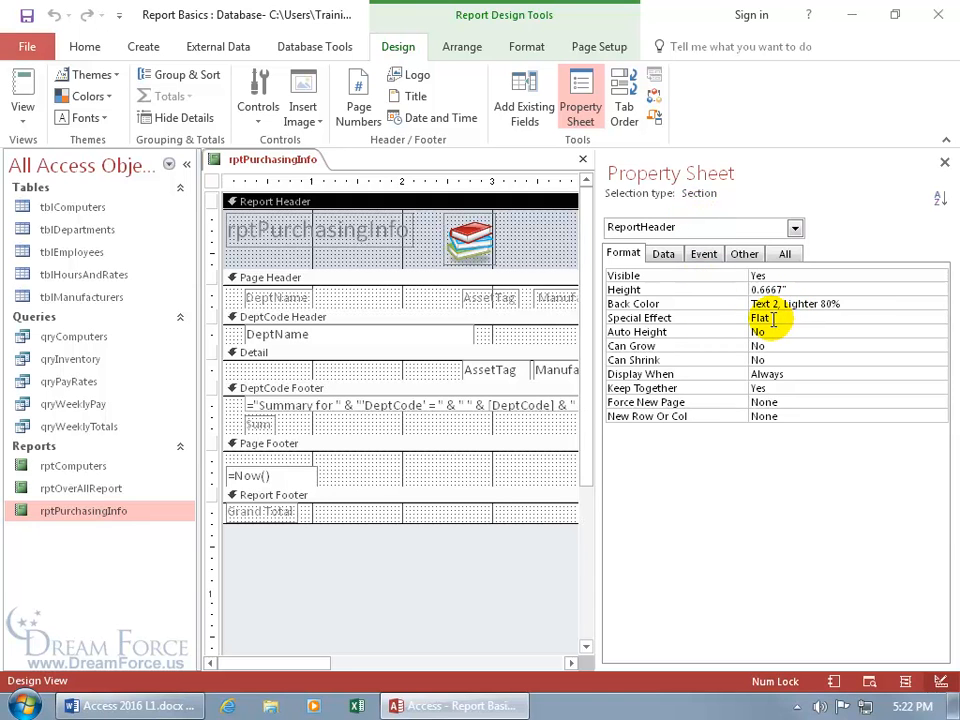
left_click(859, 303)
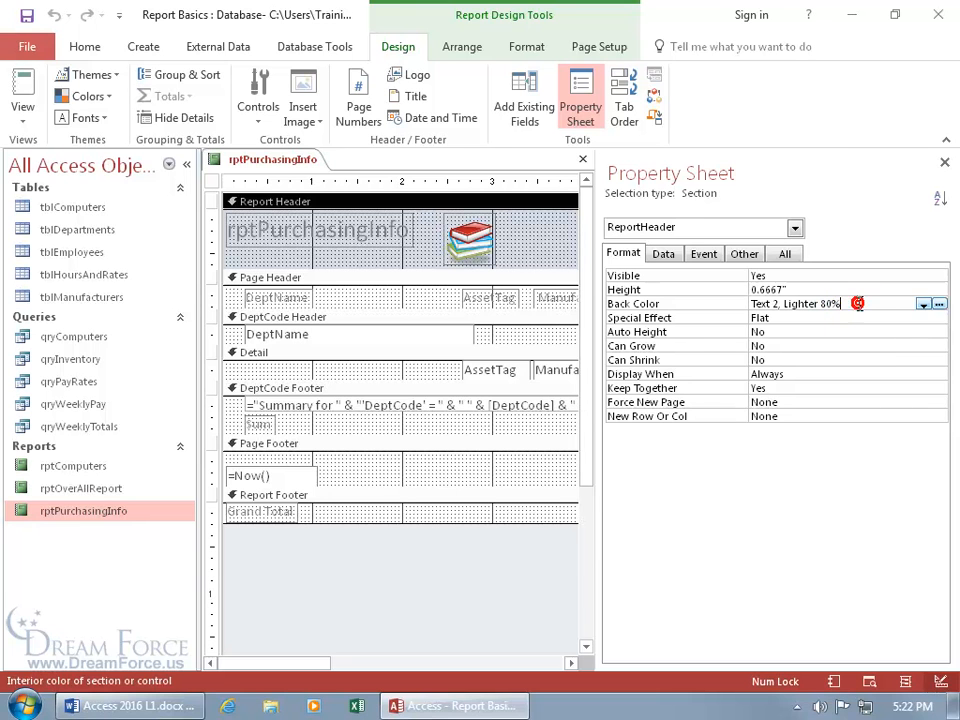
left_click(936, 305)
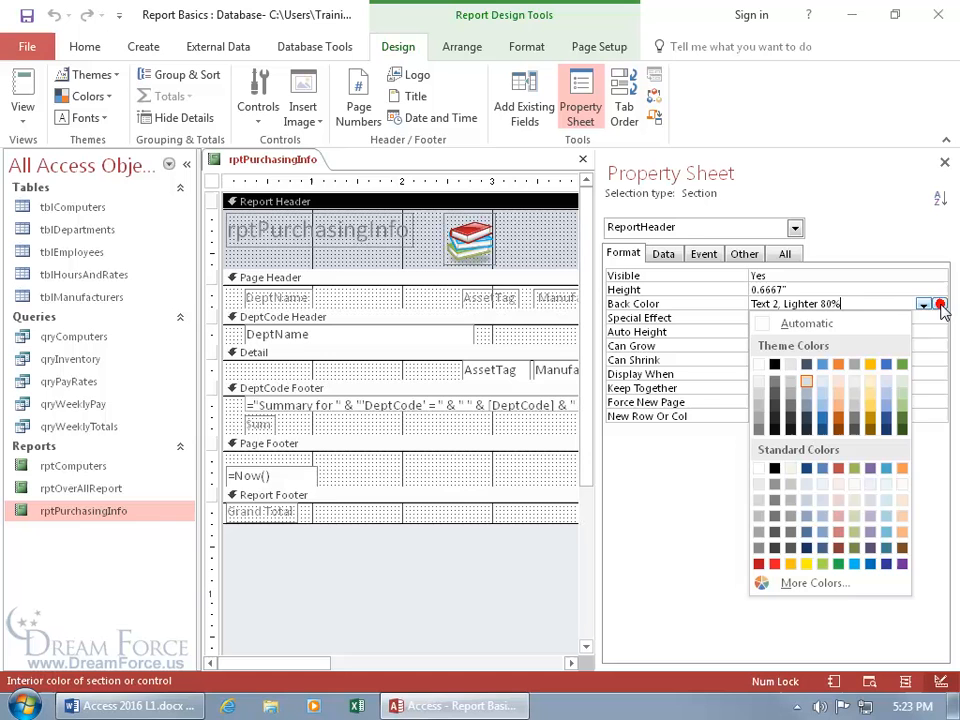
left_click(840, 398)
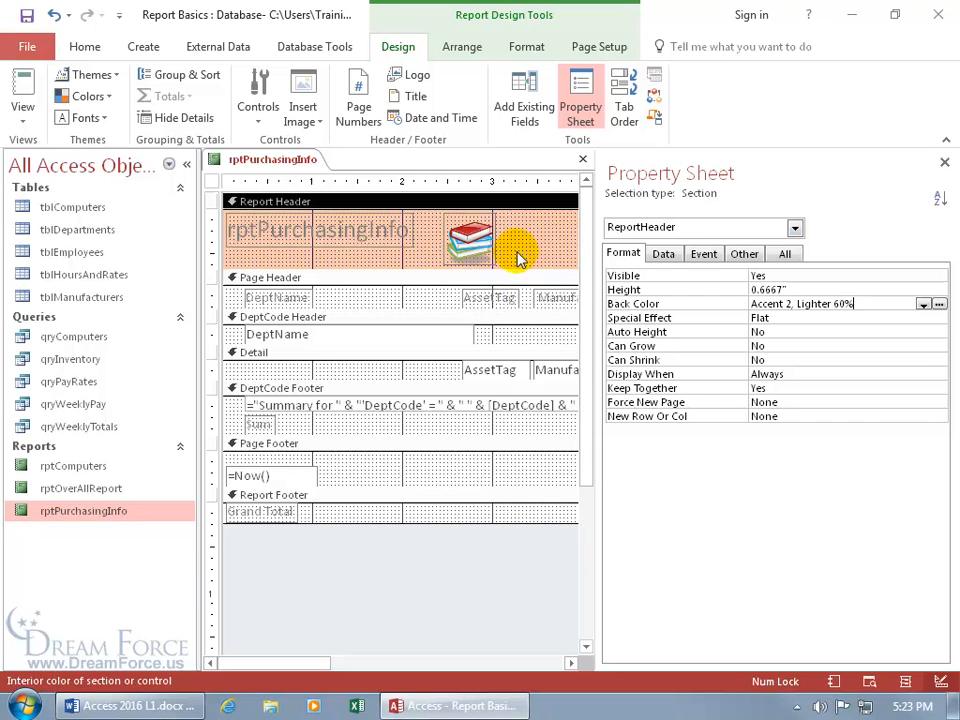
left_click(943, 161)
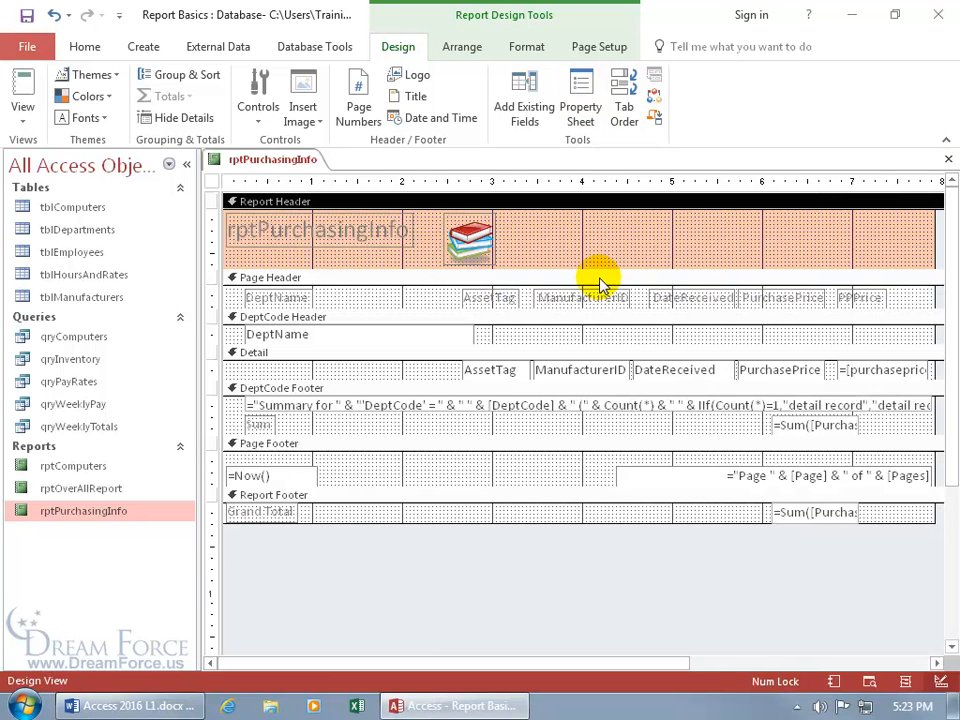
right_click(568, 229)
mouse_move(610, 326)
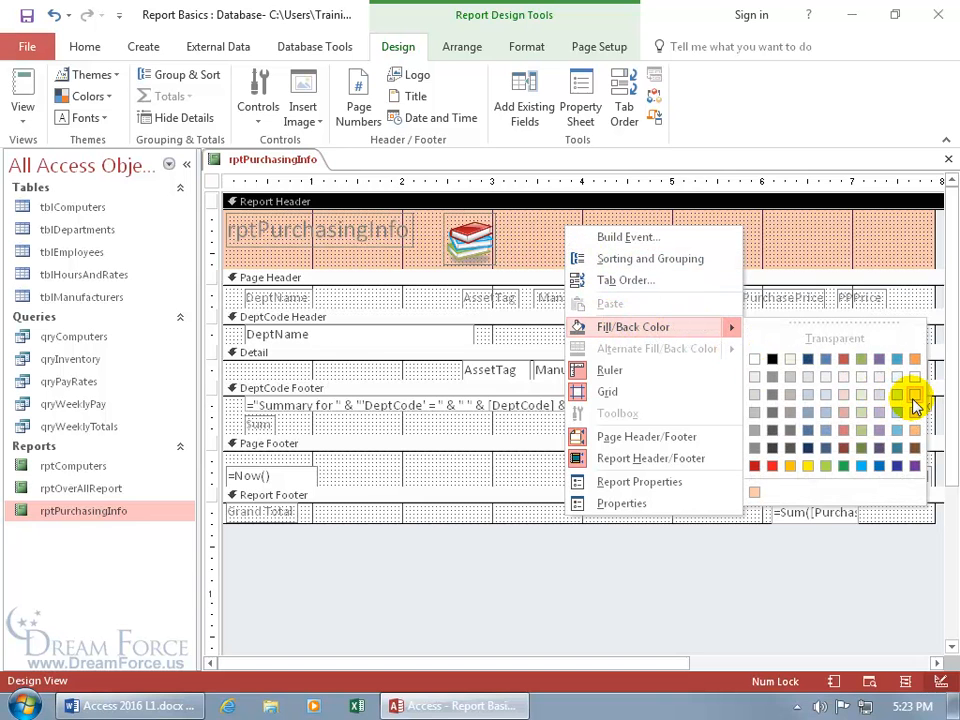
left_click(877, 452)
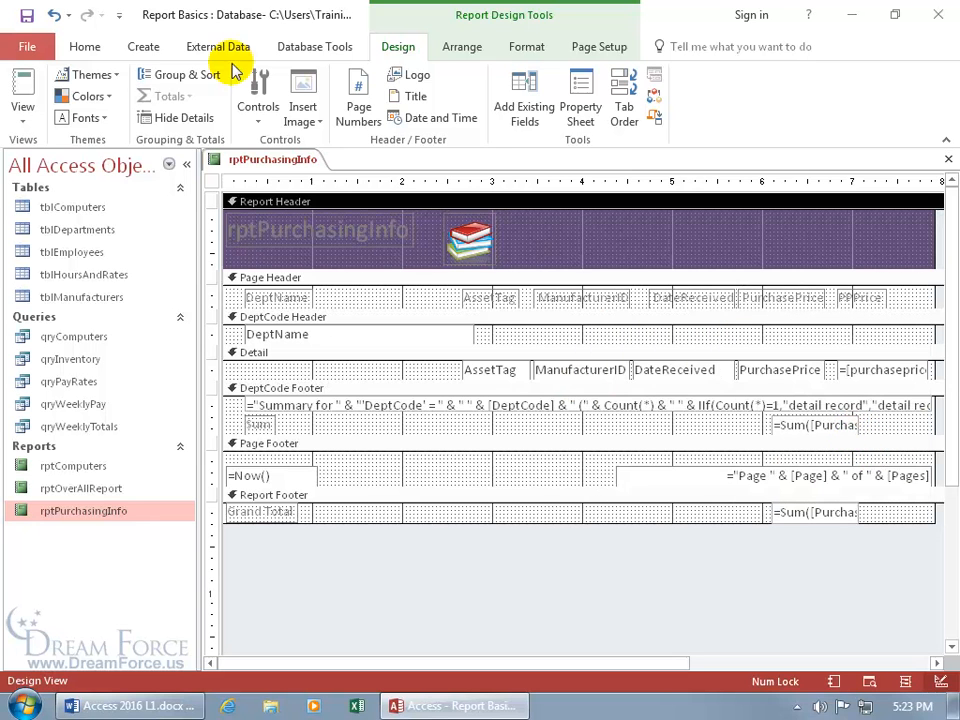
left_click(53, 14)
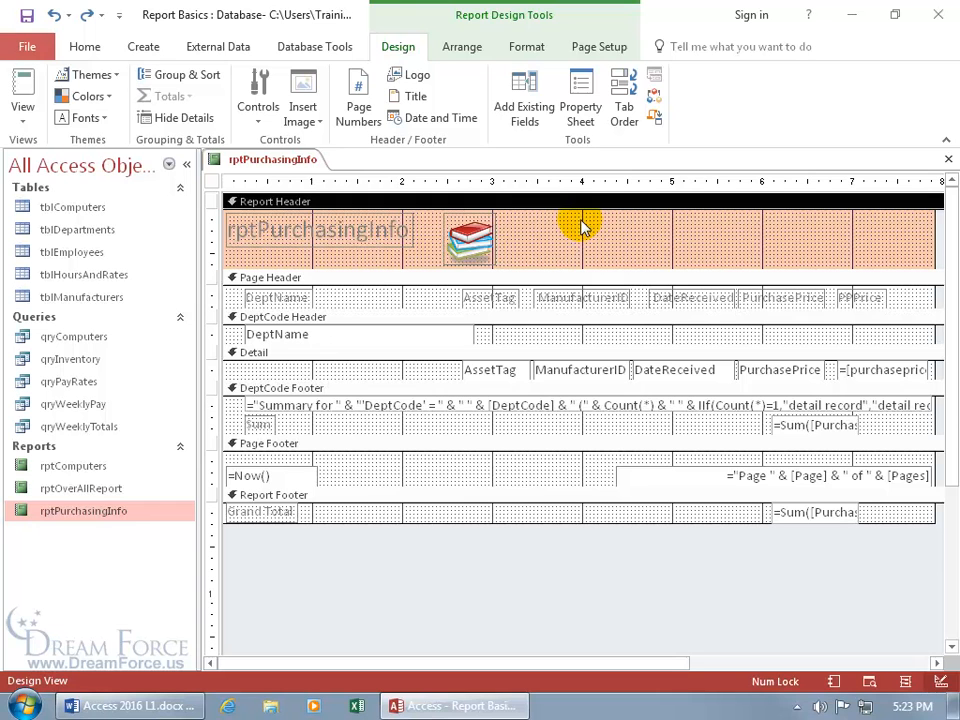
Look through the Format tab's Background Image gallery and the Design tab's Insert Image gallery
left_click(527, 47)
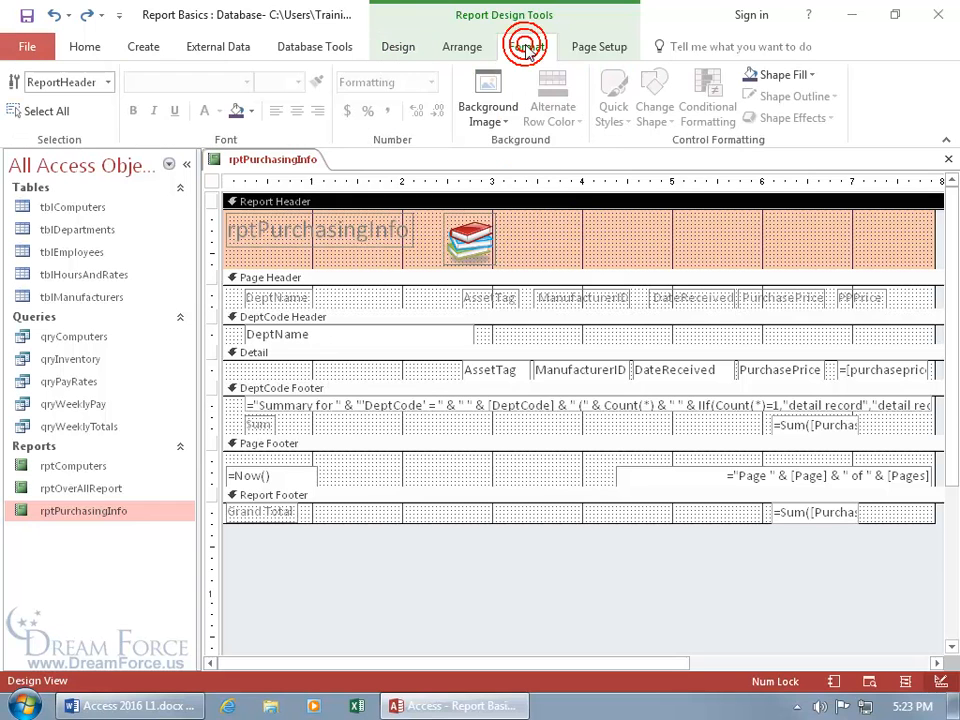
left_click(487, 121)
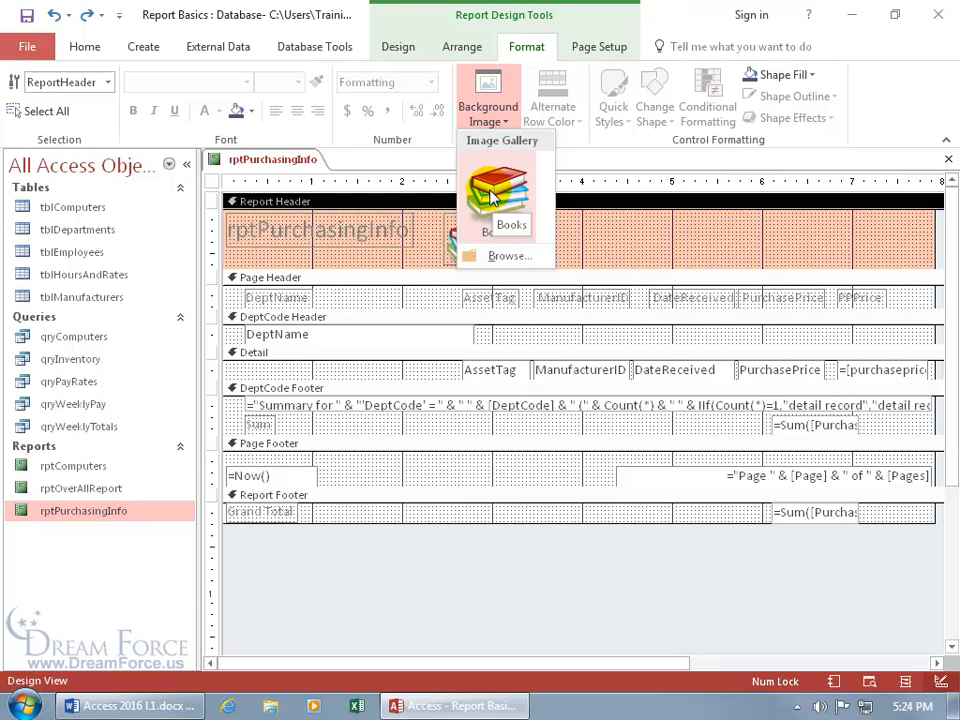
left_click(573, 140)
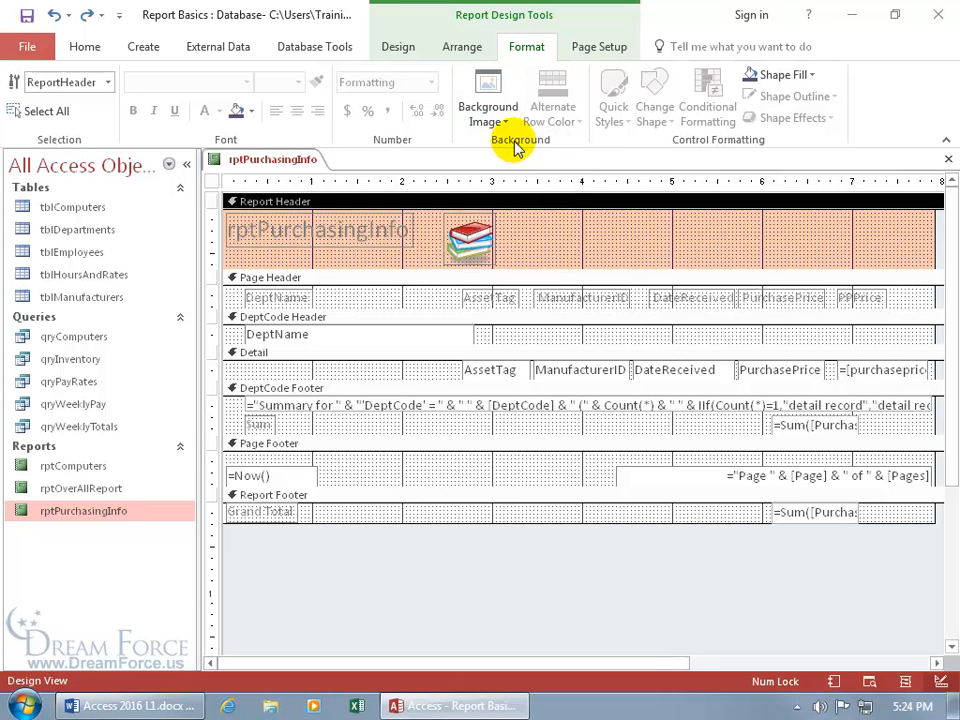
left_click(400, 47)
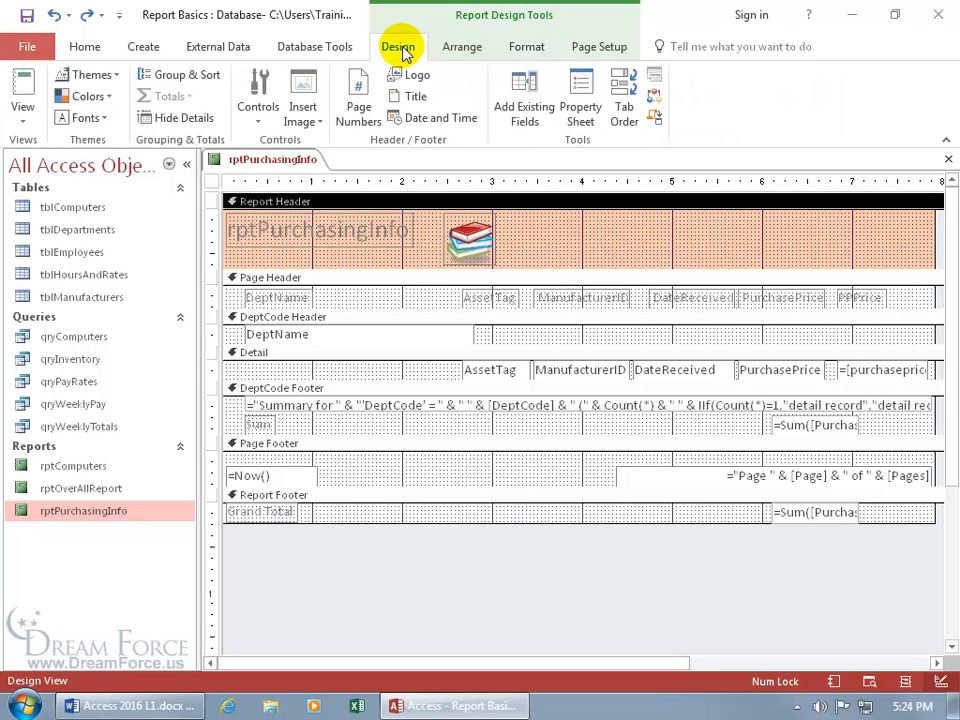
left_click(312, 118)
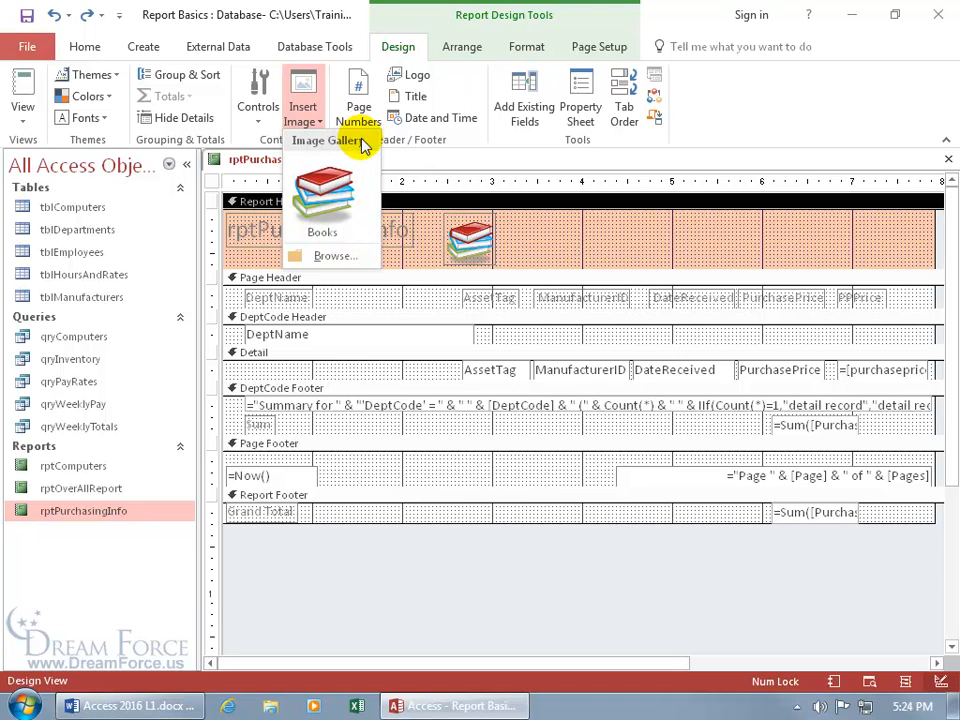
left_click(526, 46)
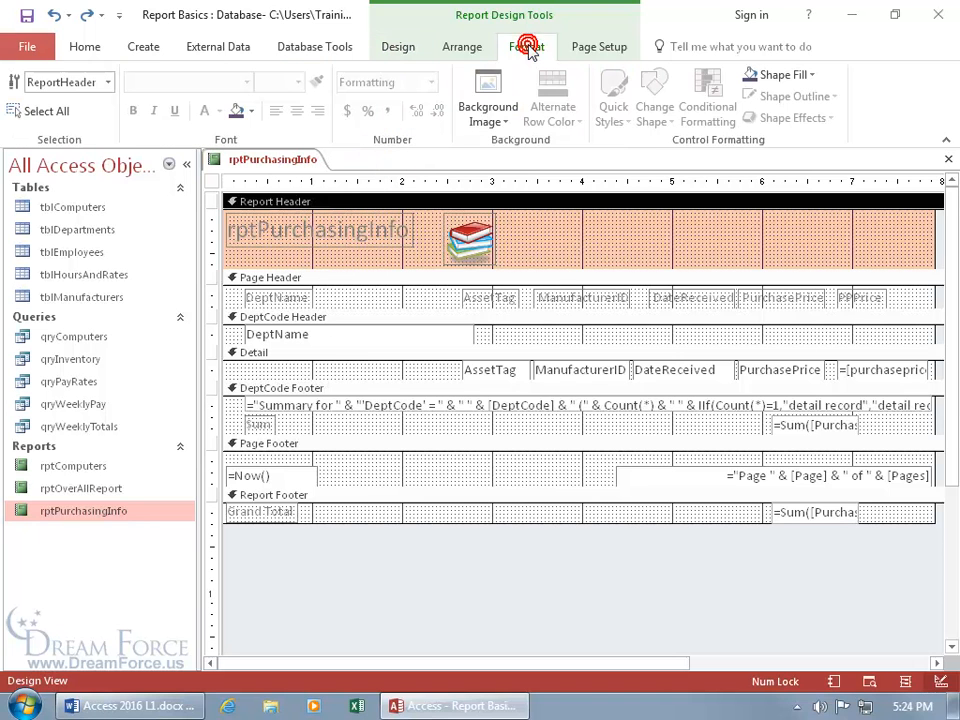
Apply Books as the Report Header background image, undo it, and reopen the background gallery
left_click(492, 116)
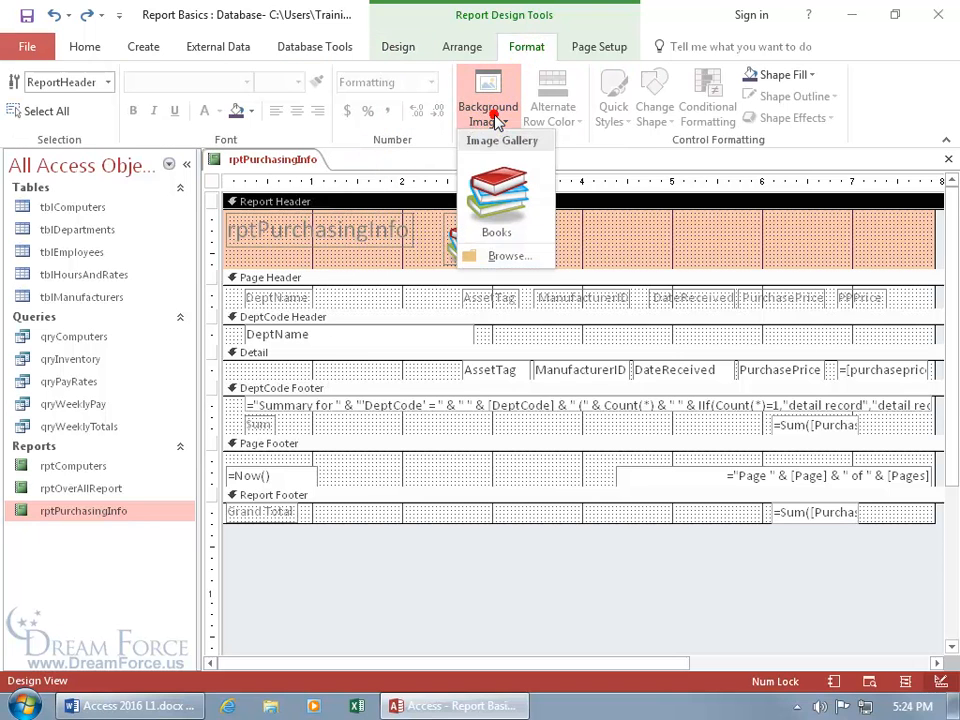
left_click(500, 200)
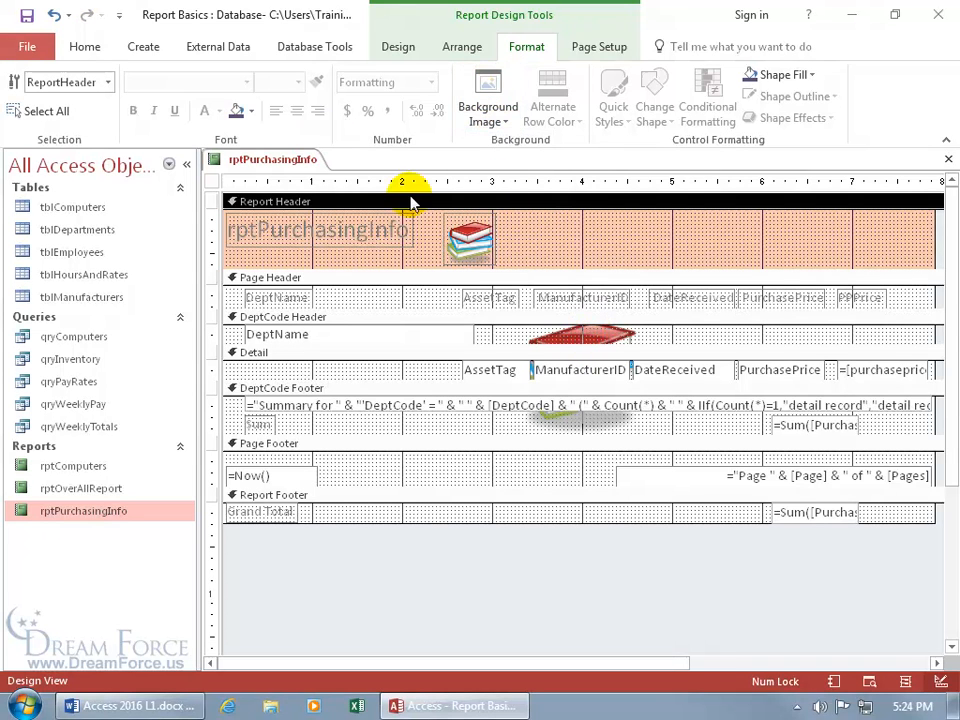
left_click(55, 15)
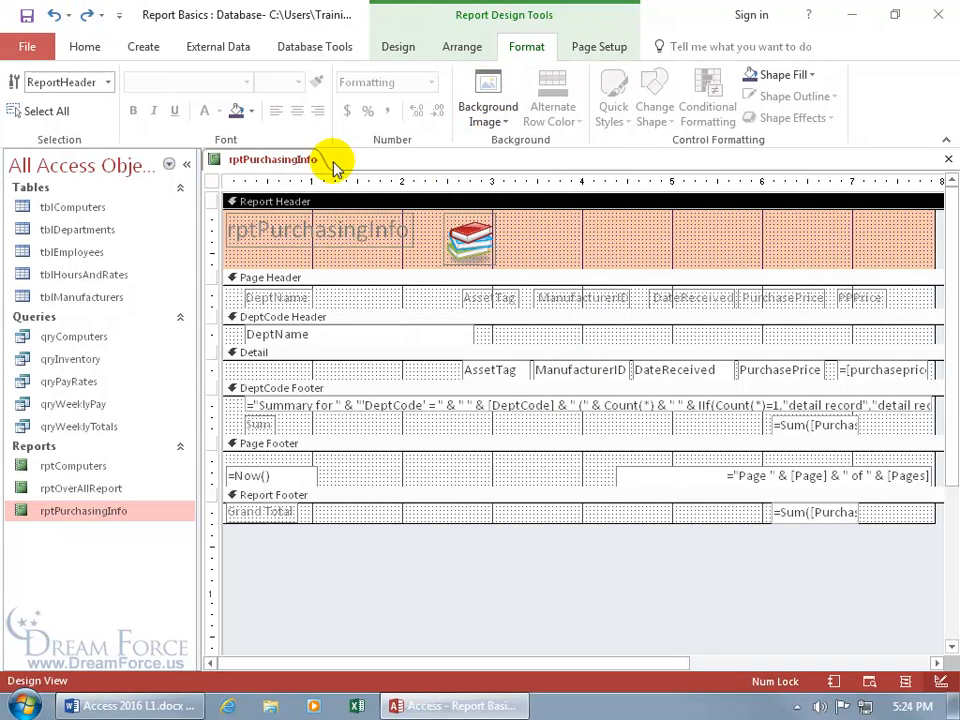
left_click(488, 118)
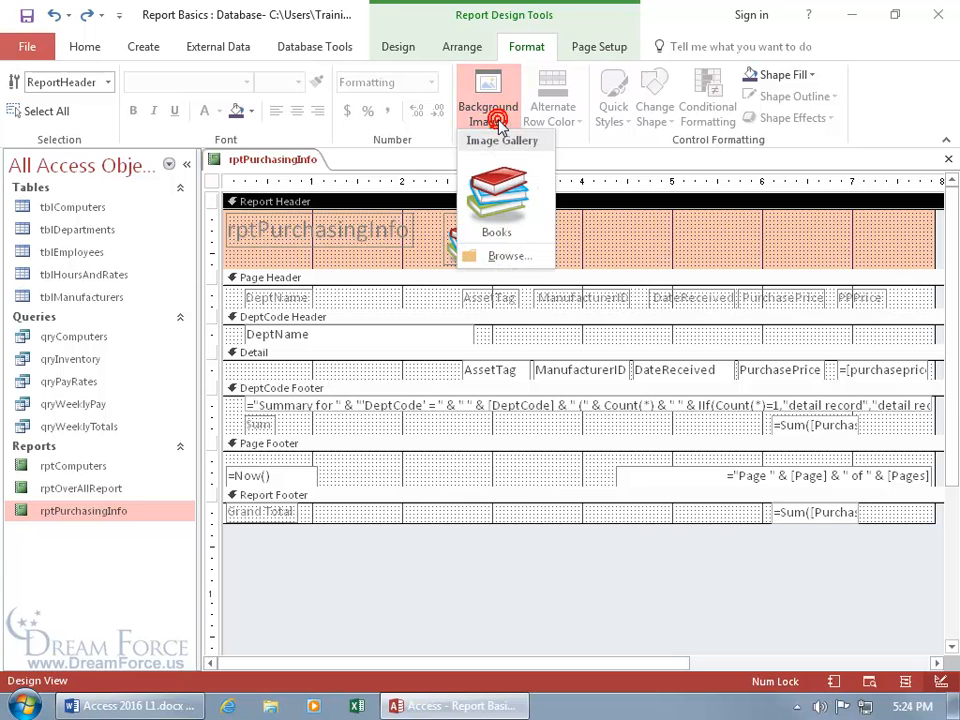
Insert Books.png from Desktop\Exercises as the report's background image, with All Files (*.*) shown
left_click(506, 257)
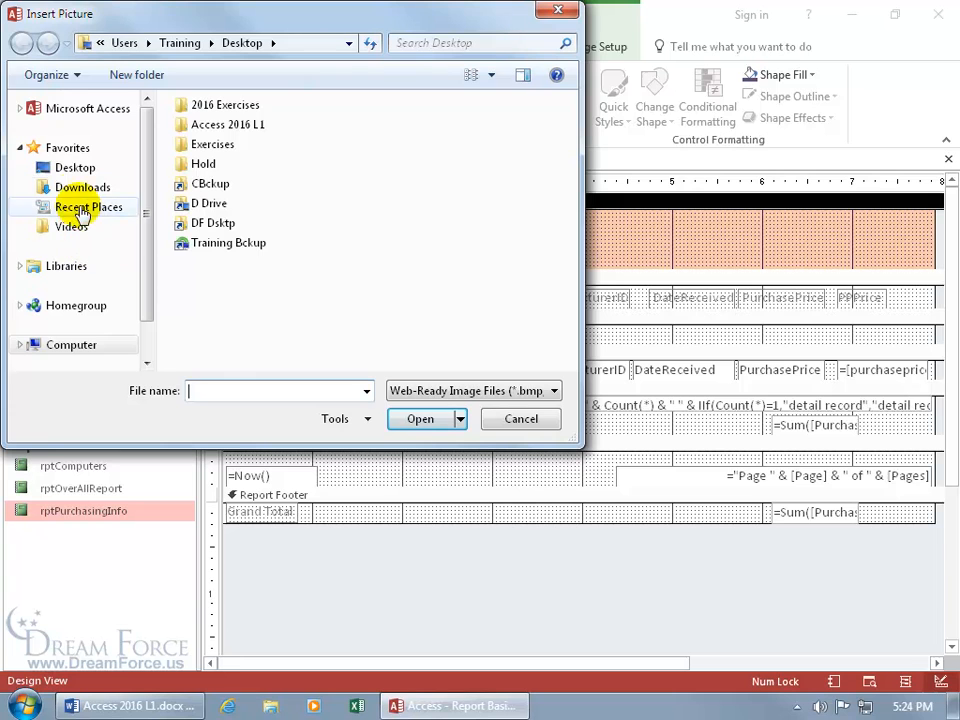
left_click(79, 170)
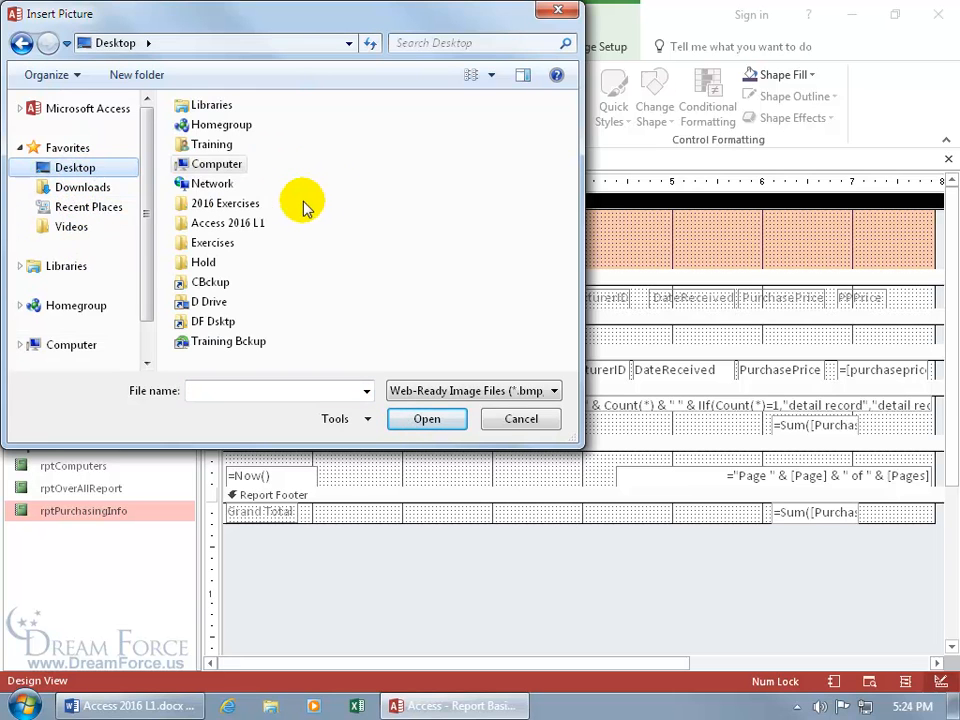
double_click(221, 246)
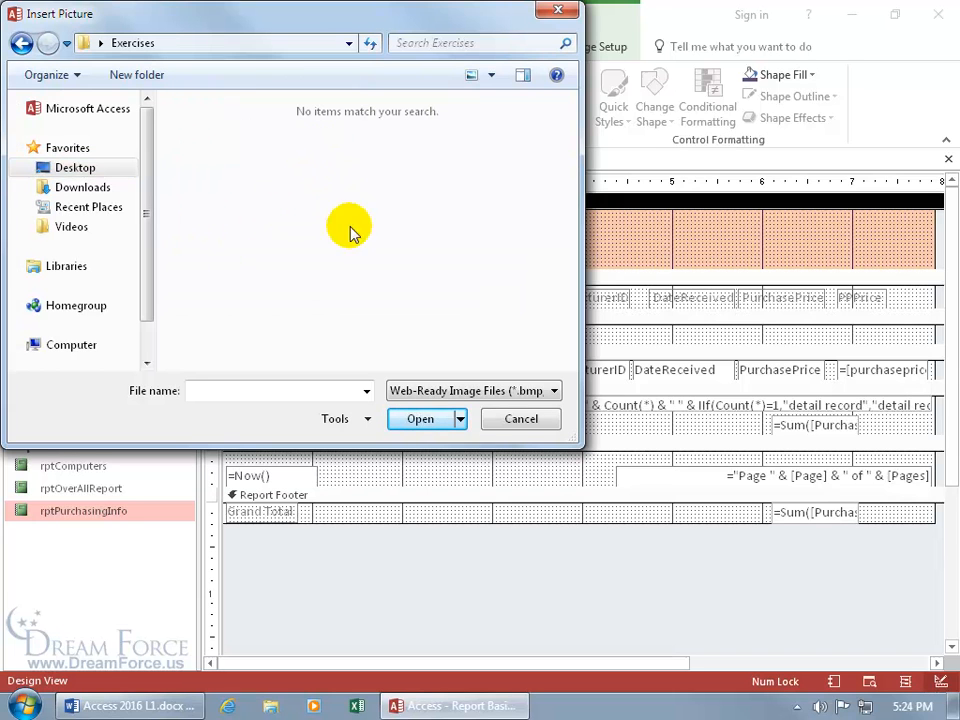
left_click(452, 395)
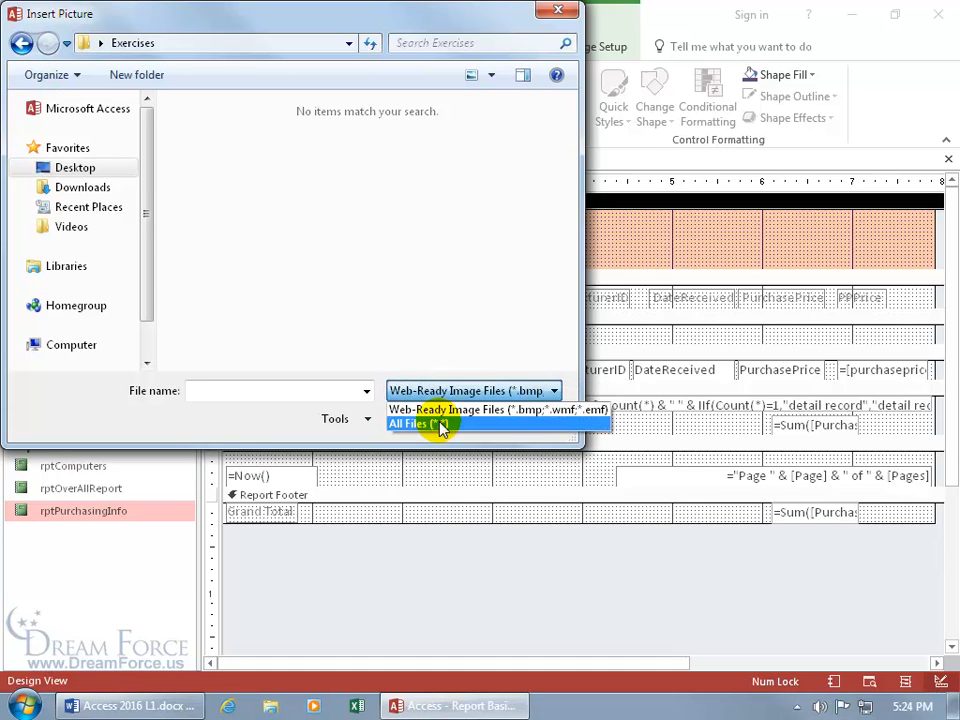
left_click(439, 423)
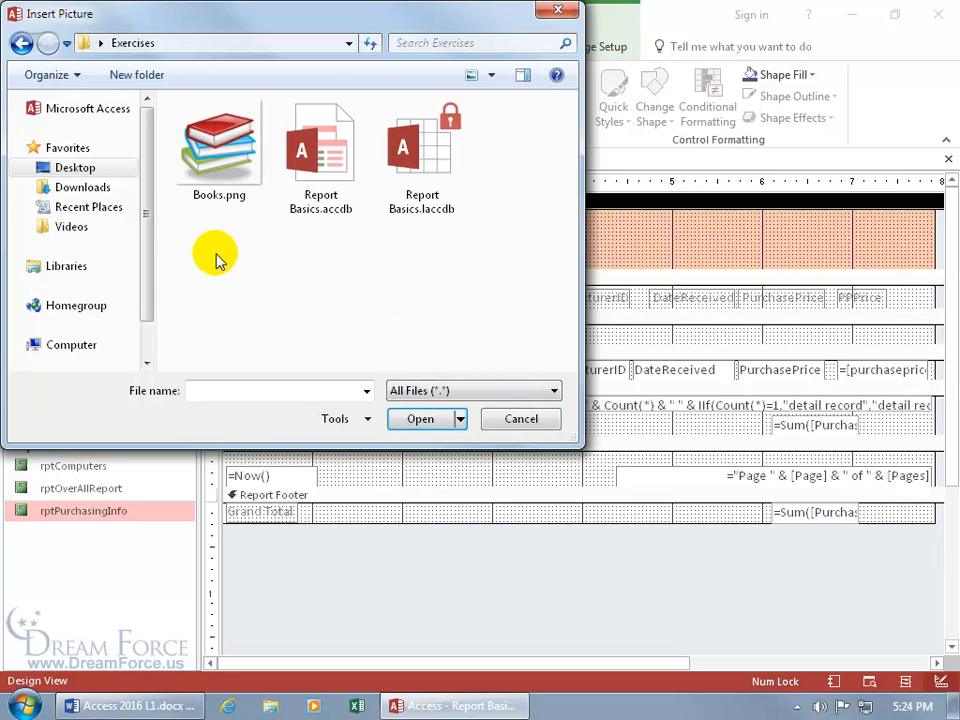
double_click(214, 173)
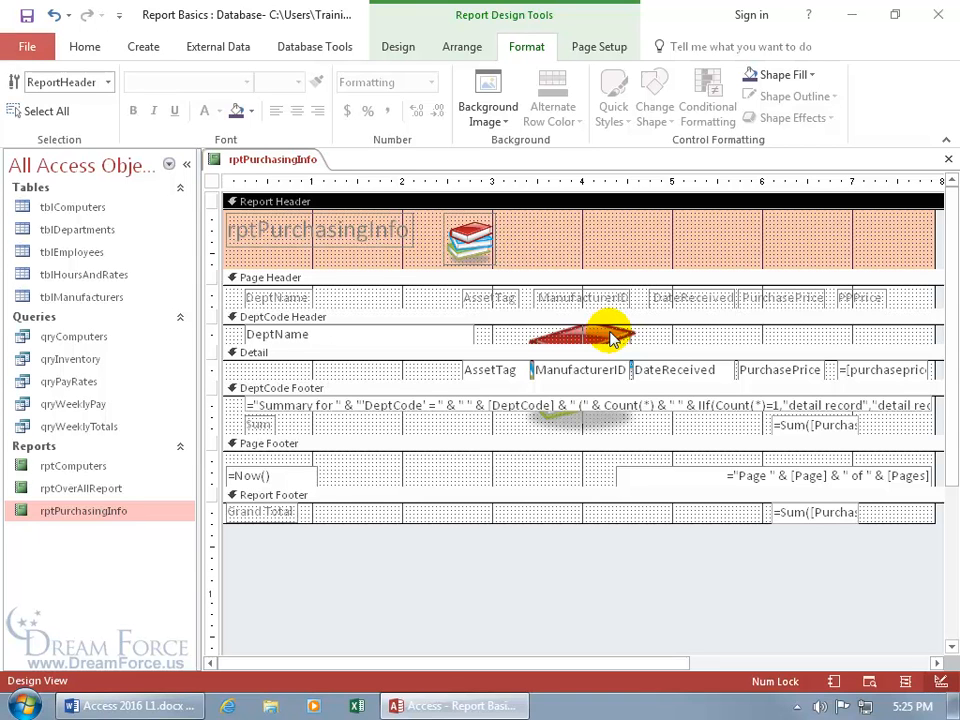
View rptPurchasingInfo in Report View, then in Print Preview, and scroll through the pages
right_click(262, 158)
left_click(315, 240)
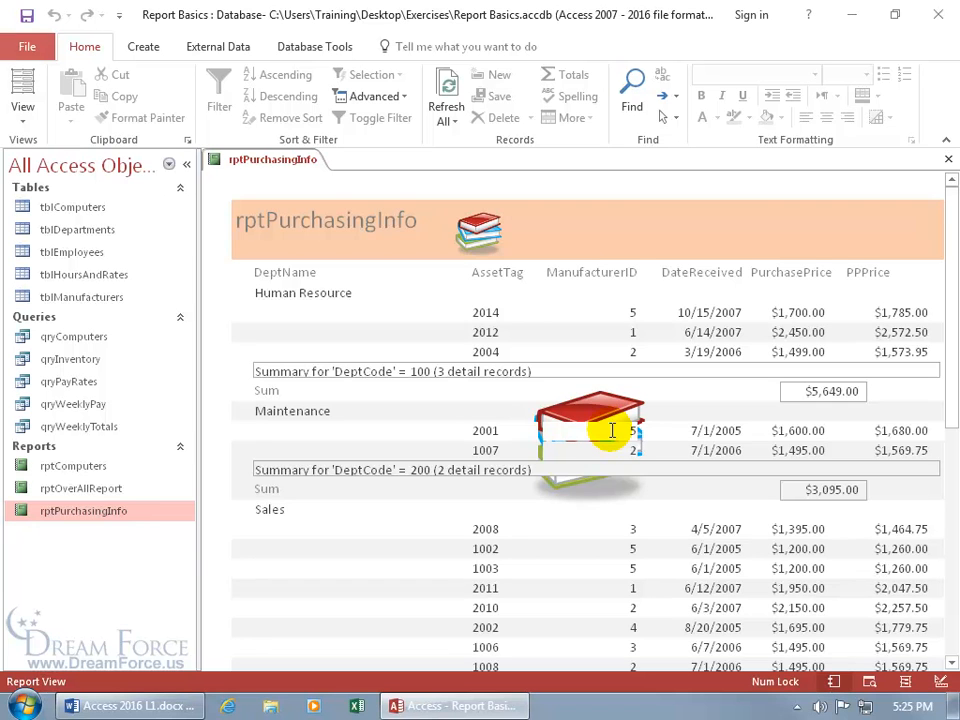
right_click(258, 161)
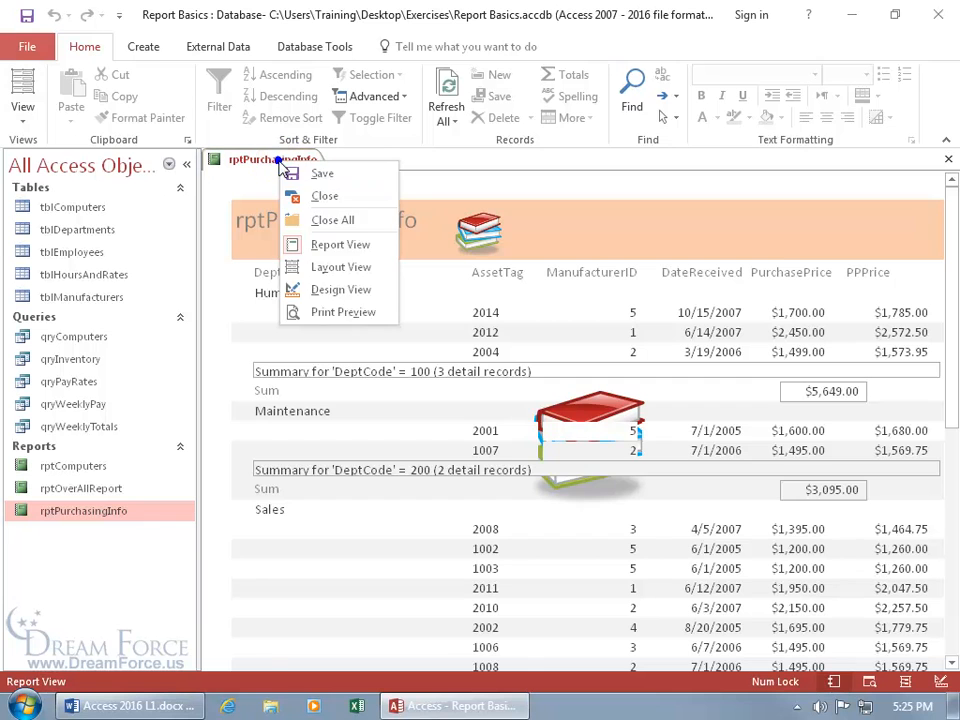
left_click(316, 312)
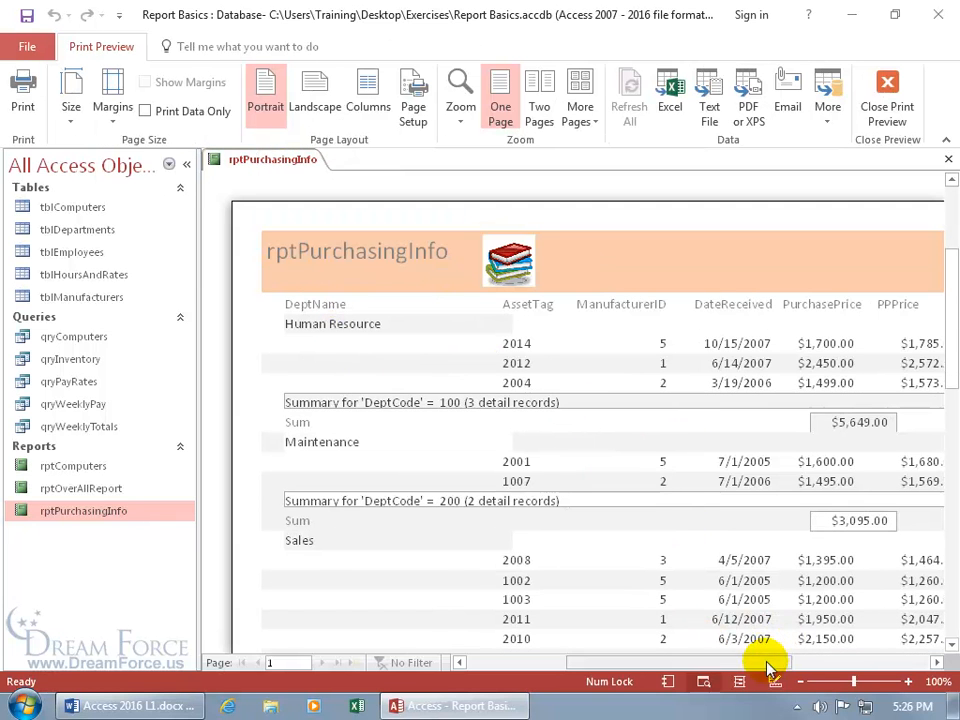
left_click_drag(764, 662, 797, 668)
left_click_drag(947, 326, 953, 399)
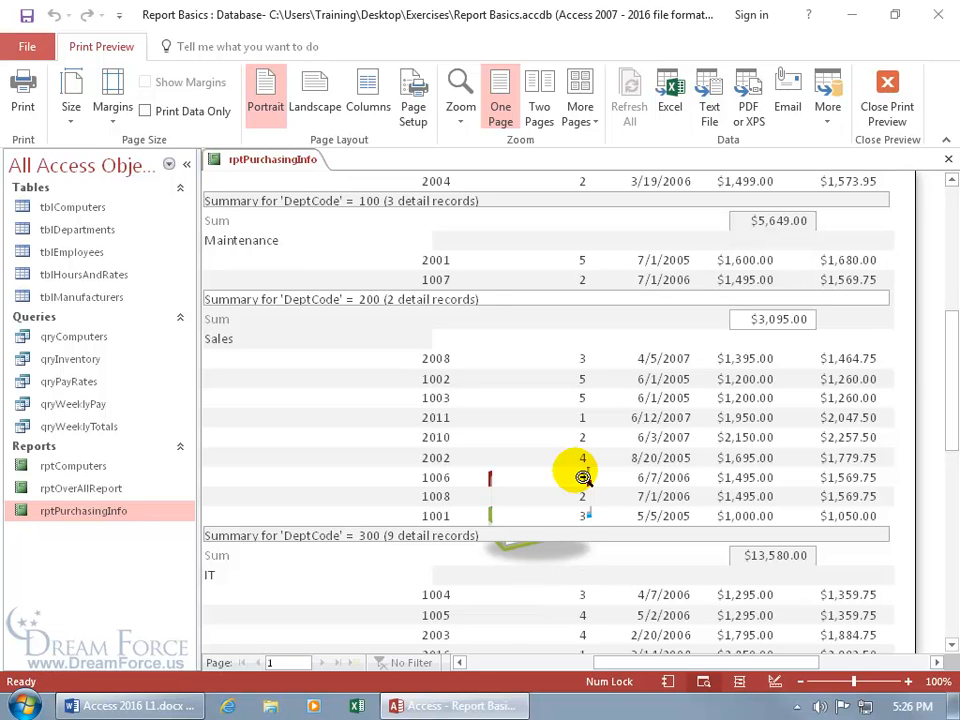
Return to Design View and marquee-select the AssetTag, ManufacturerID and DateReceived Detail controls
right_click(272, 161)
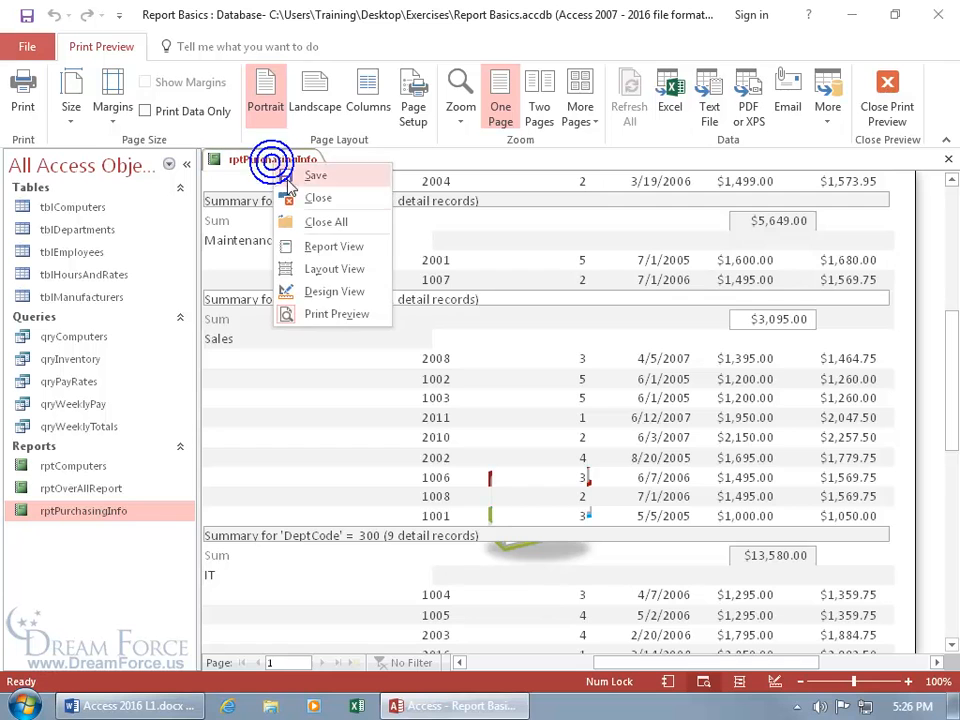
left_click(327, 290)
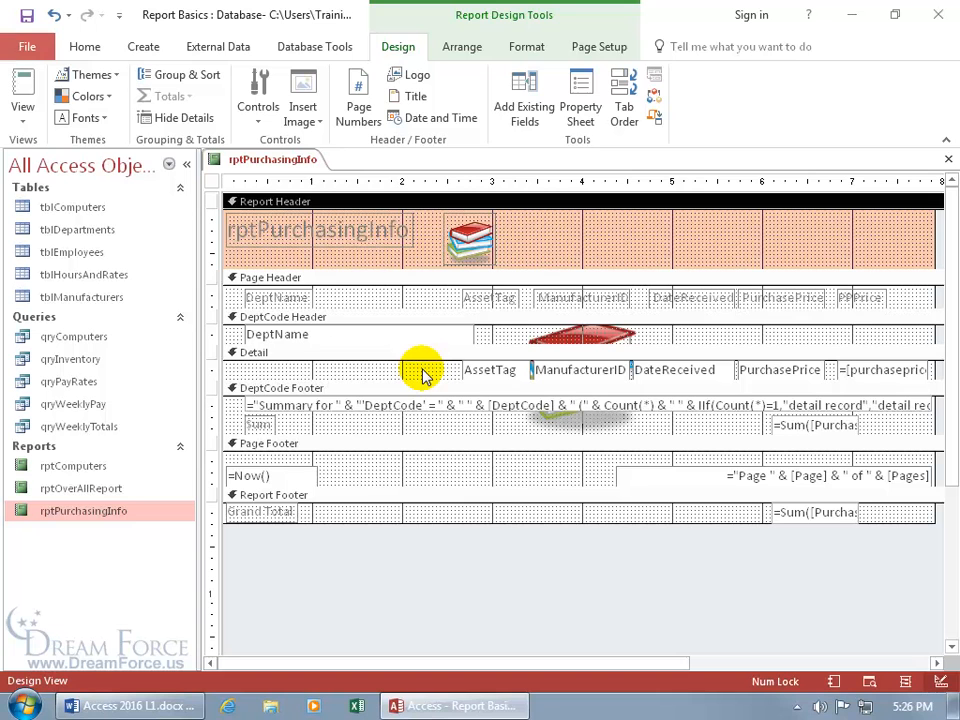
left_click_drag(421, 372, 701, 371)
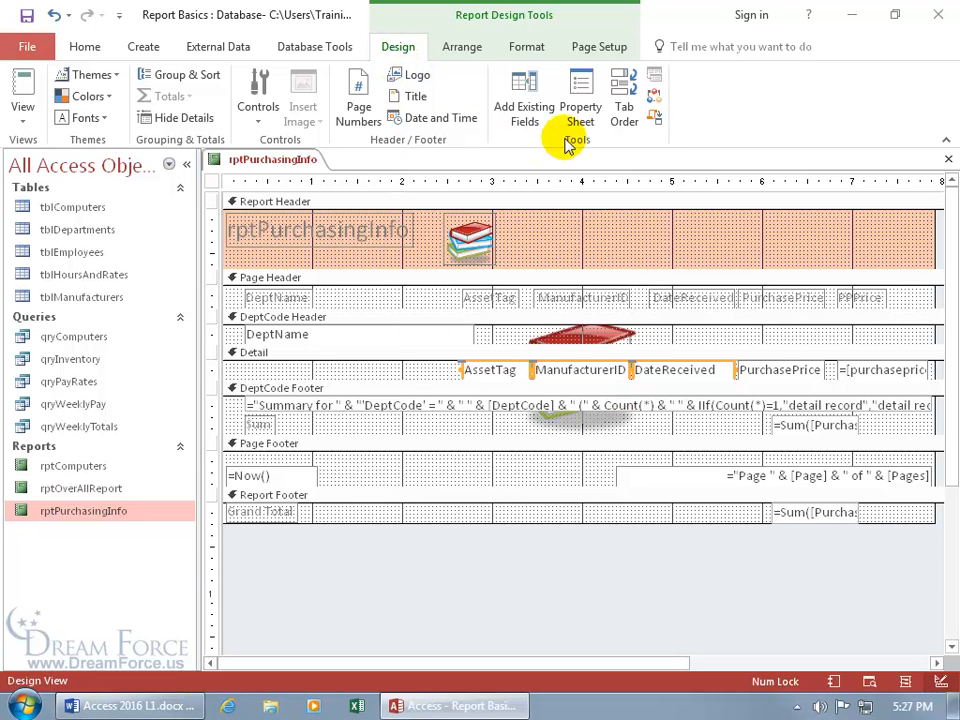
Set Back Style to Transparent for the three selected Detail fields, then close the Property Sheet
left_click(578, 104)
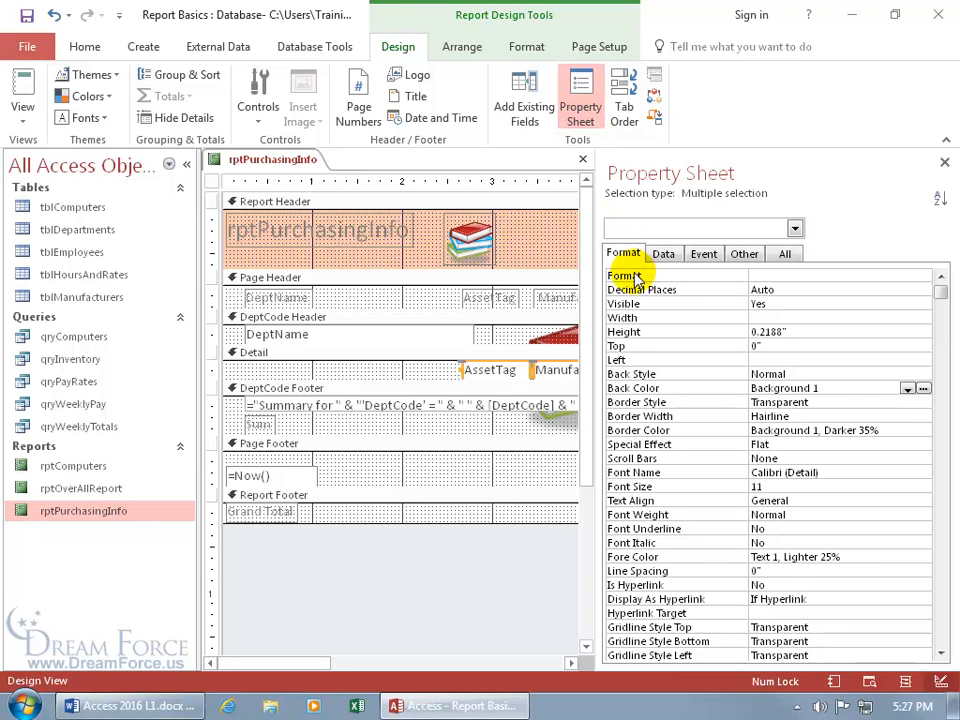
left_click(785, 254)
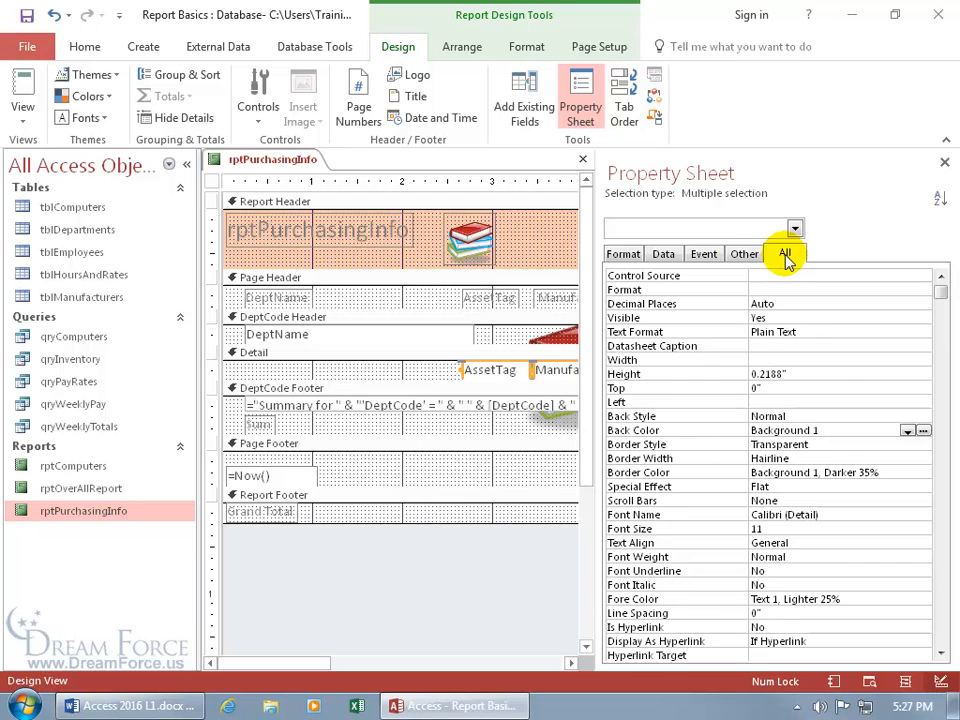
left_click(623, 254)
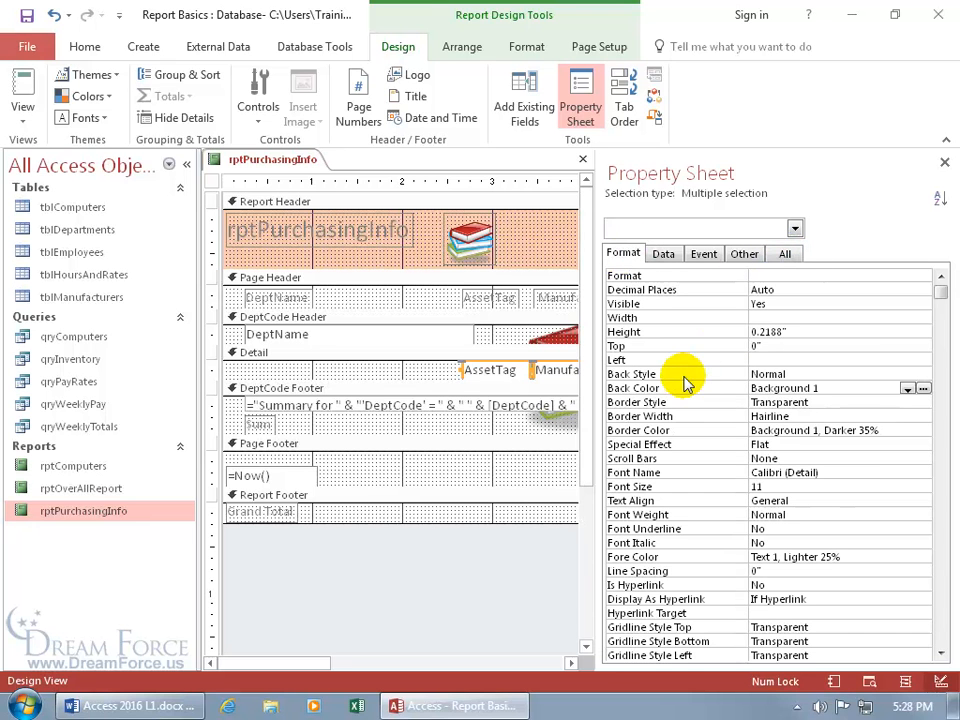
left_click(831, 374)
left_click(922, 374)
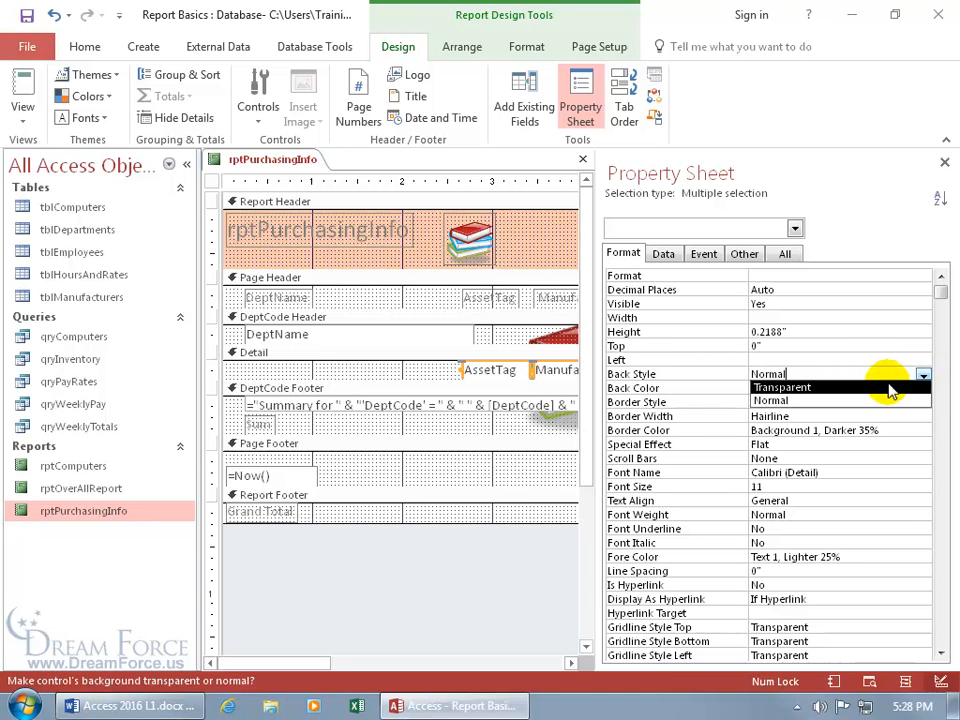
left_click(851, 387)
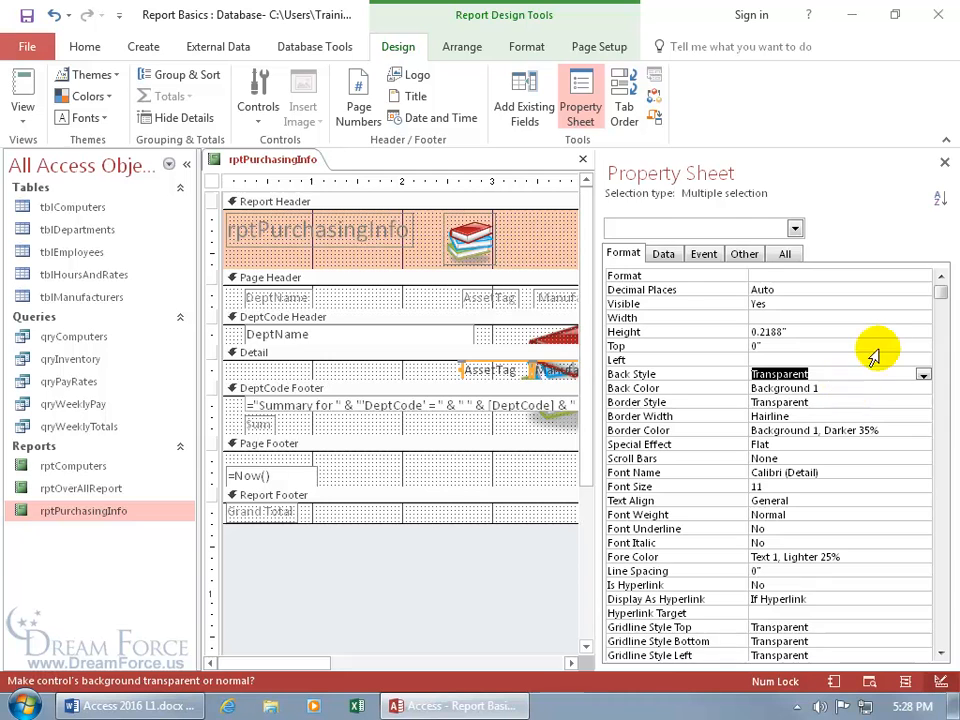
left_click(944, 162)
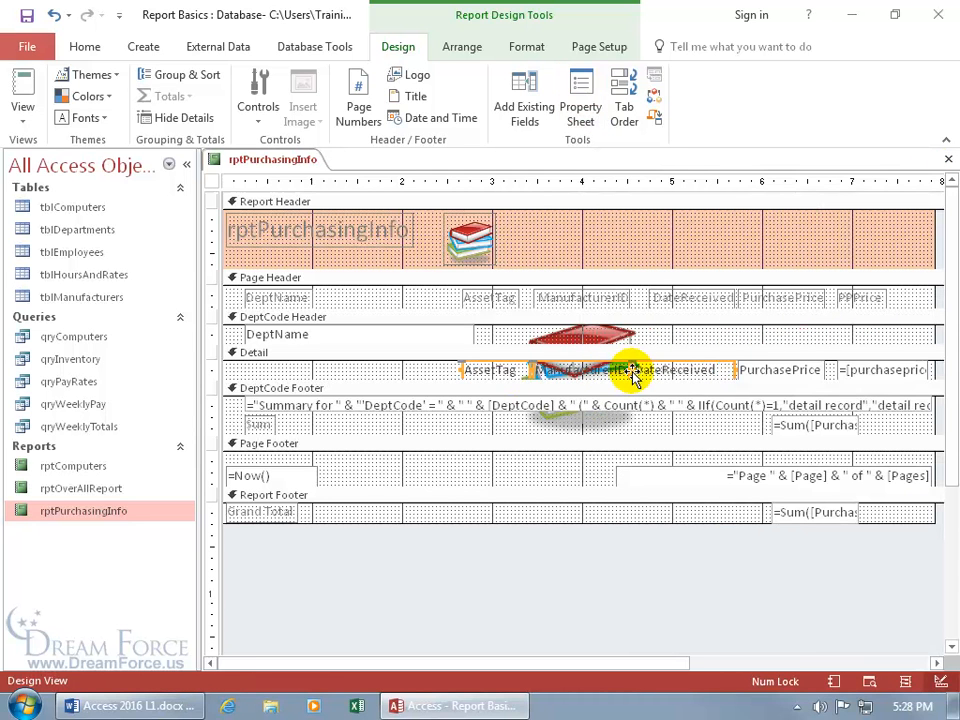
right_click(281, 165)
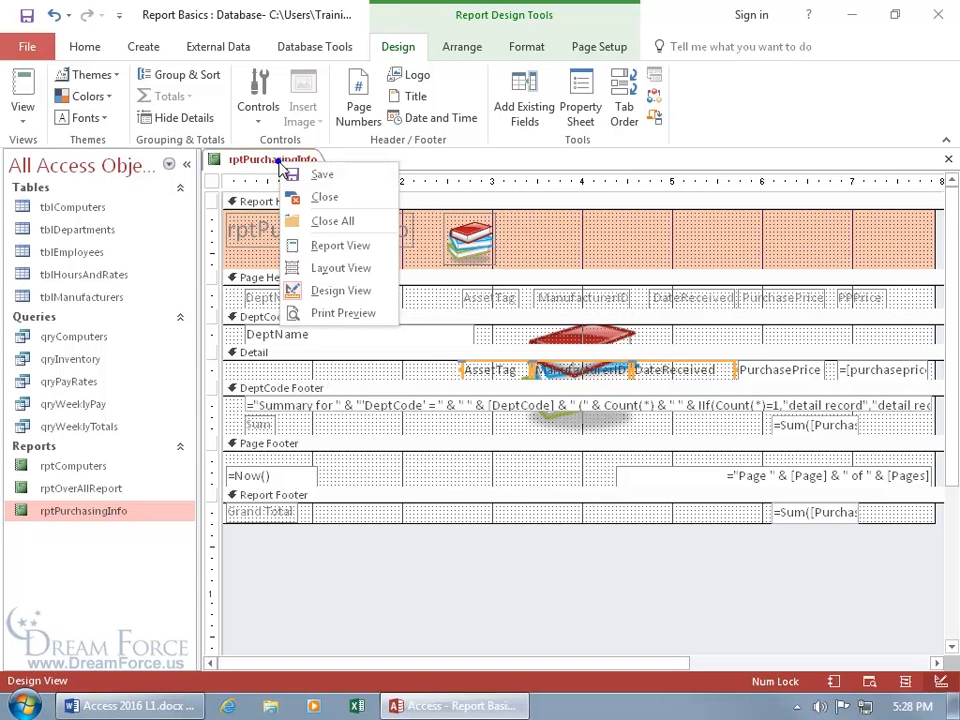
left_click(324, 313)
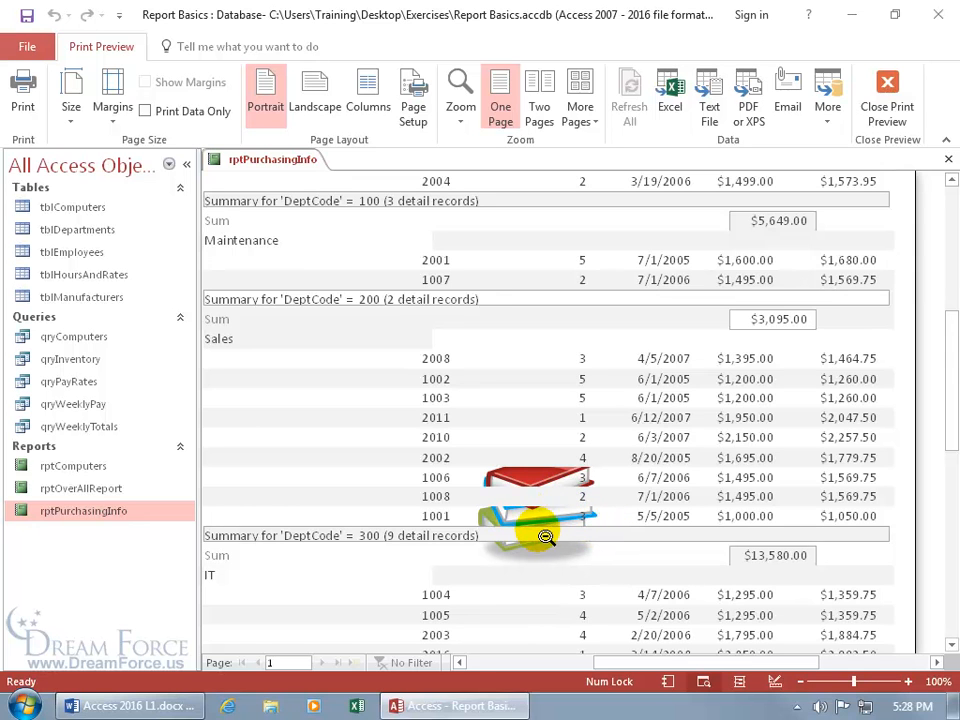
right_click(528, 479)
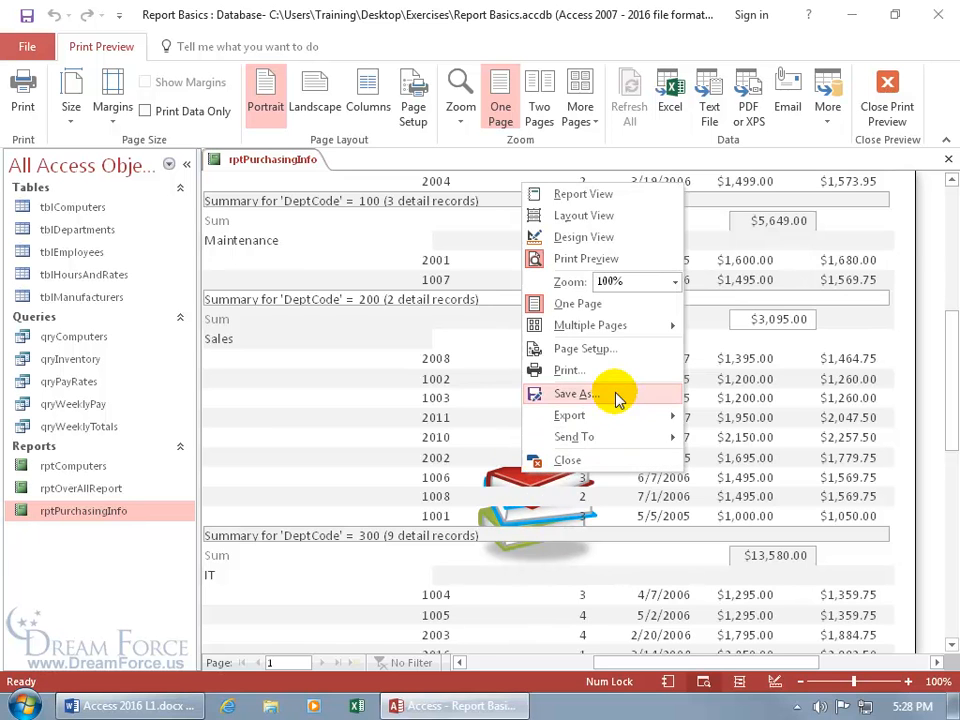
left_click(584, 237)
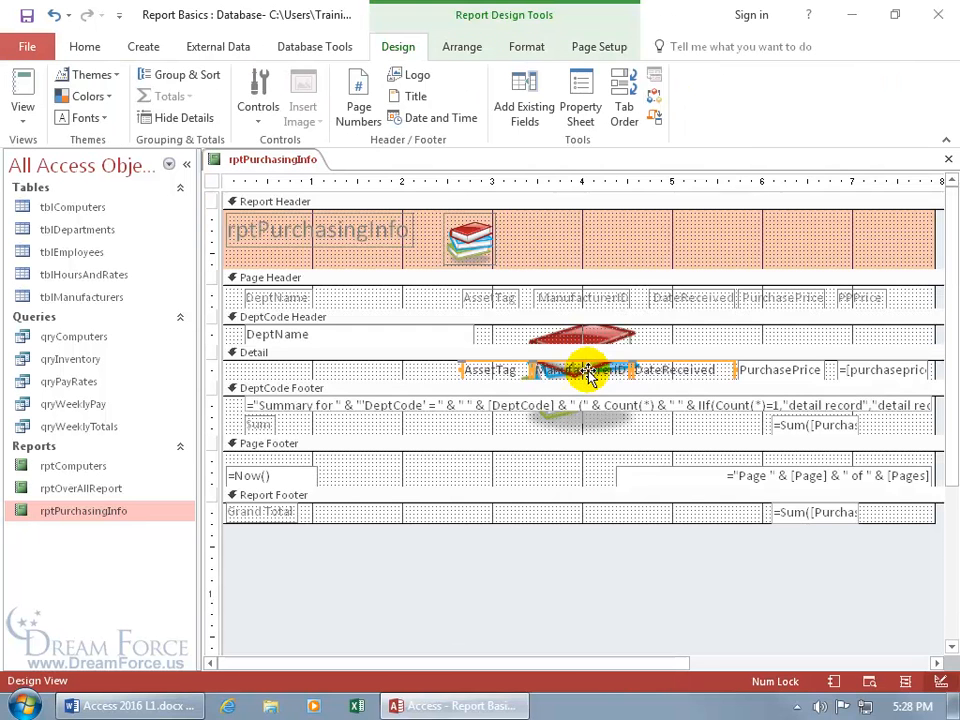
Set the DeptCode Footer summary text box's Back Style to Transparent
left_click(563, 405)
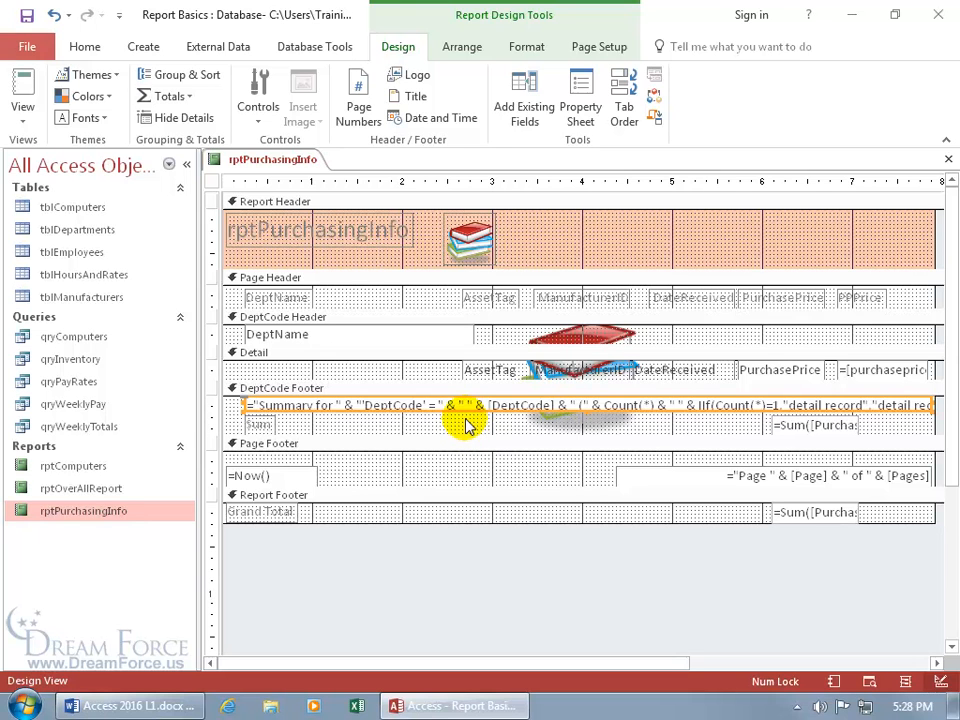
double_click(465, 408)
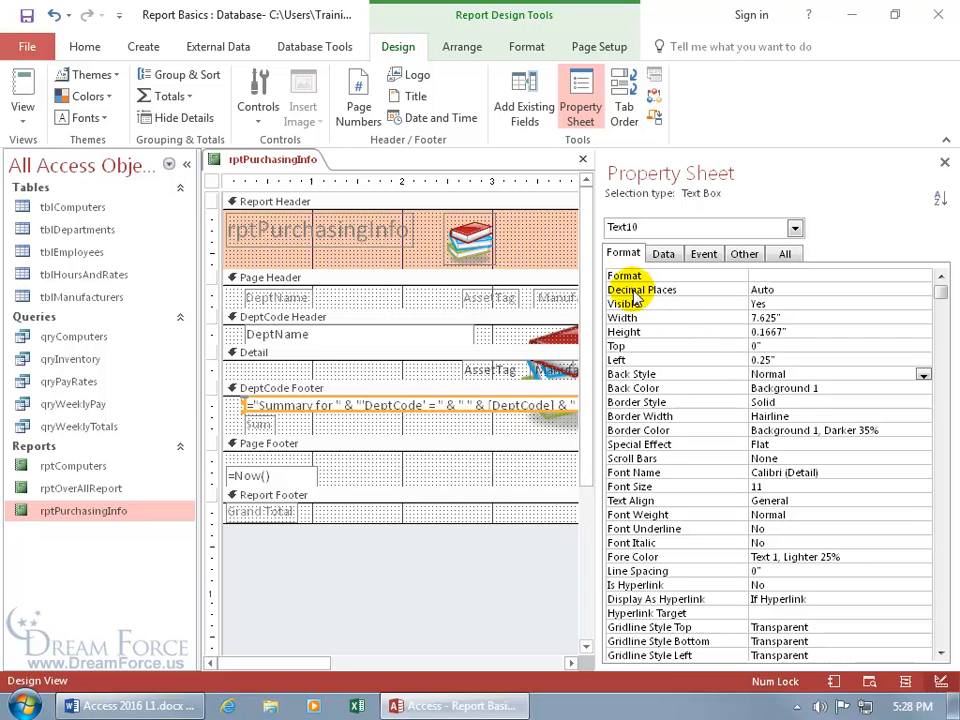
left_click(784, 373)
double_click(790, 374)
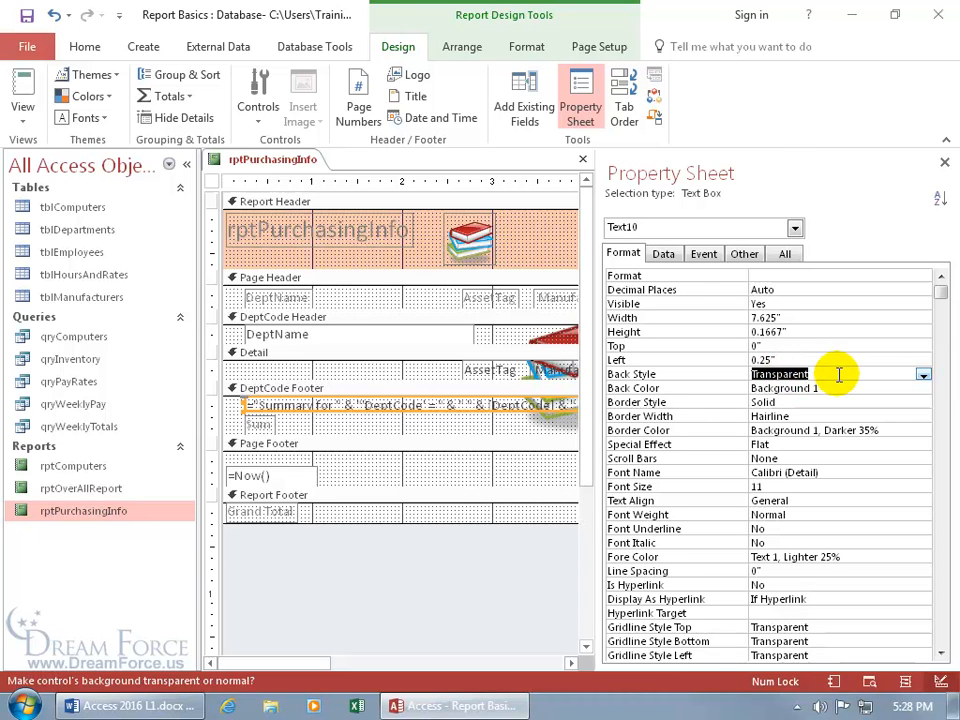
left_click(922, 377)
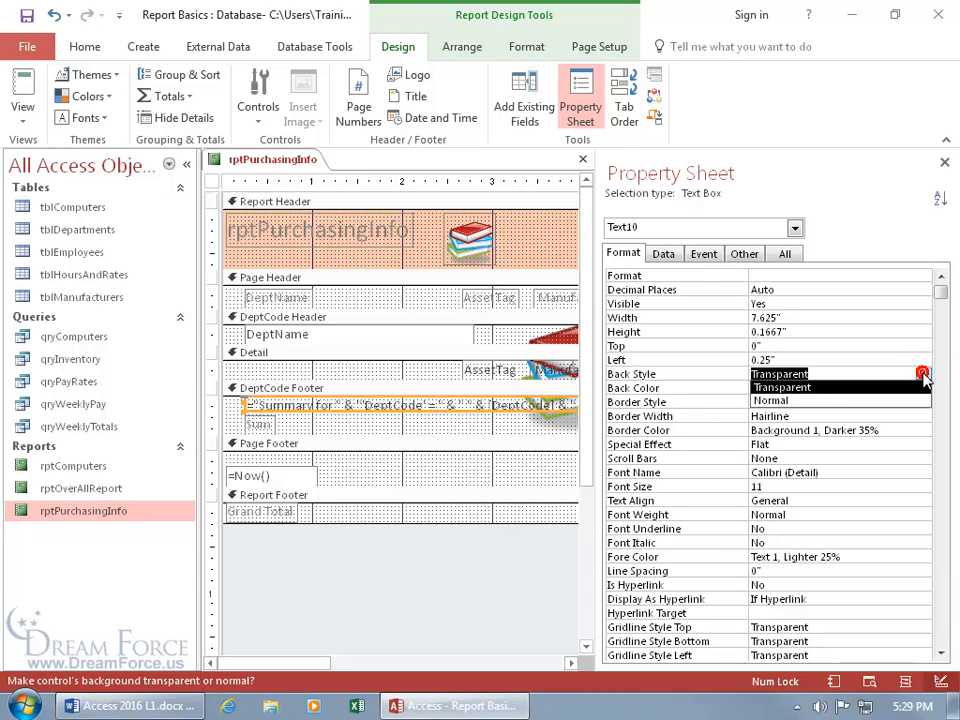
left_click(822, 388)
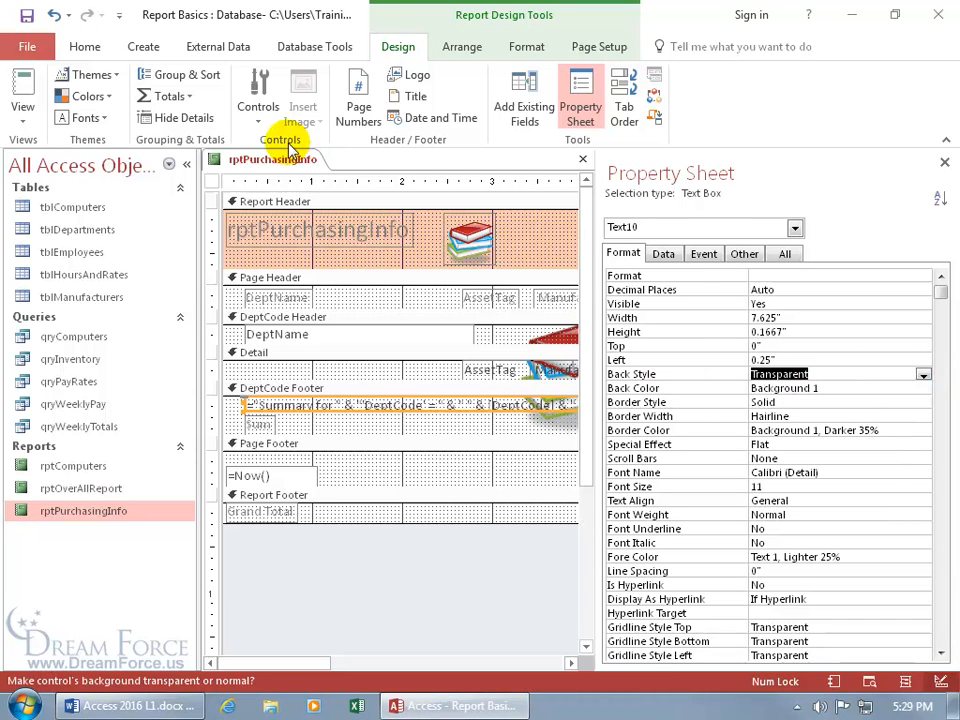
Check the report in Print Preview, then return to Design View
right_click(290, 162)
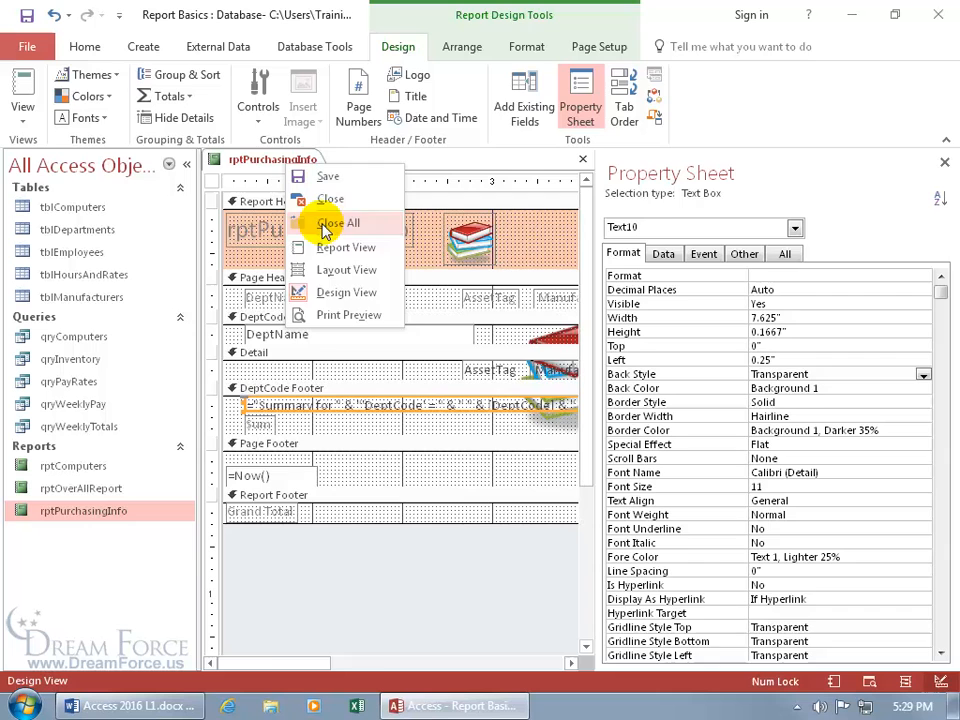
left_click(322, 314)
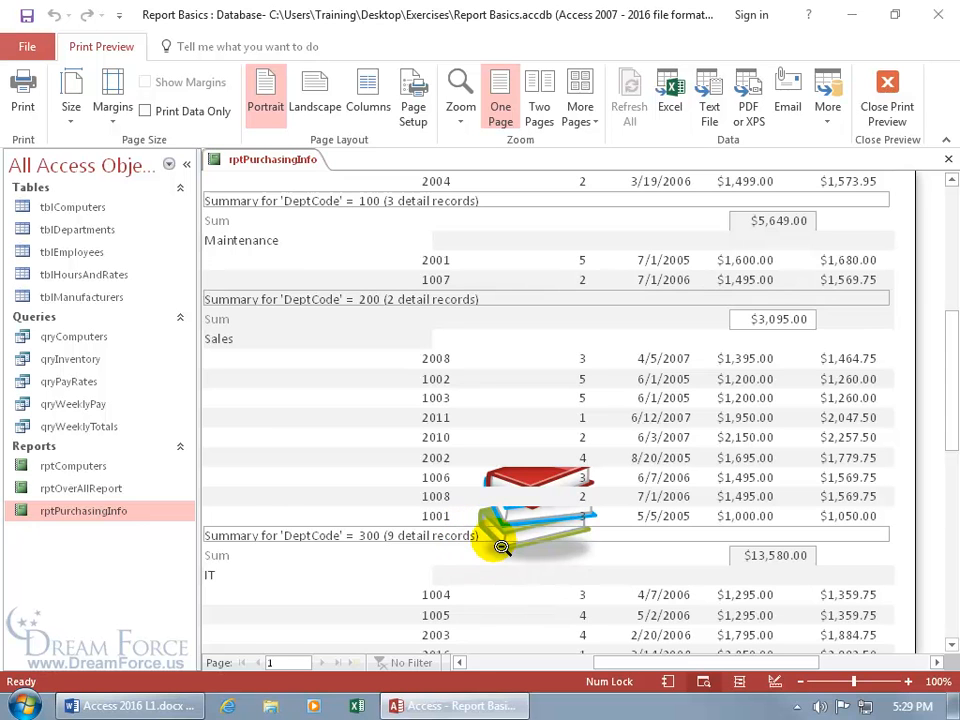
right_click(466, 446)
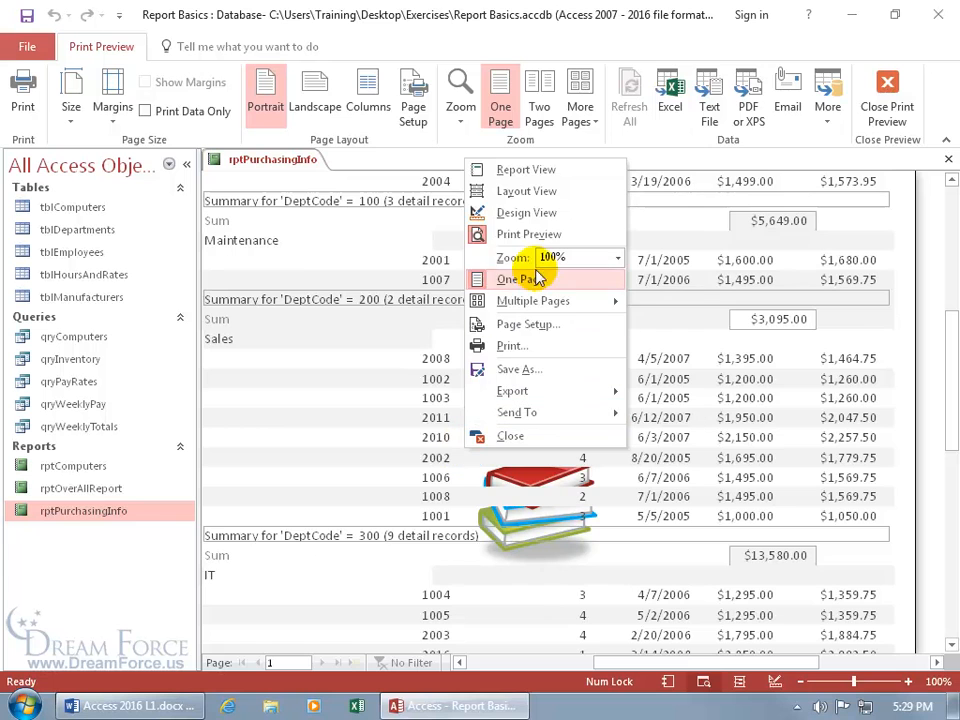
left_click(540, 214)
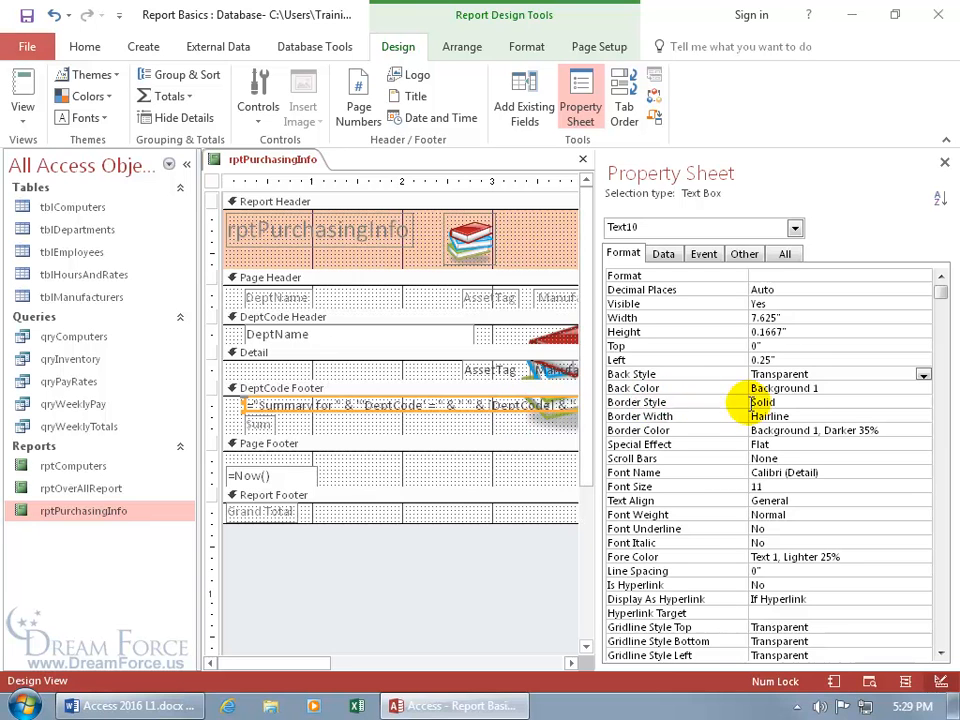
Set the summary text box's Border Style to Transparent
left_click(783, 402)
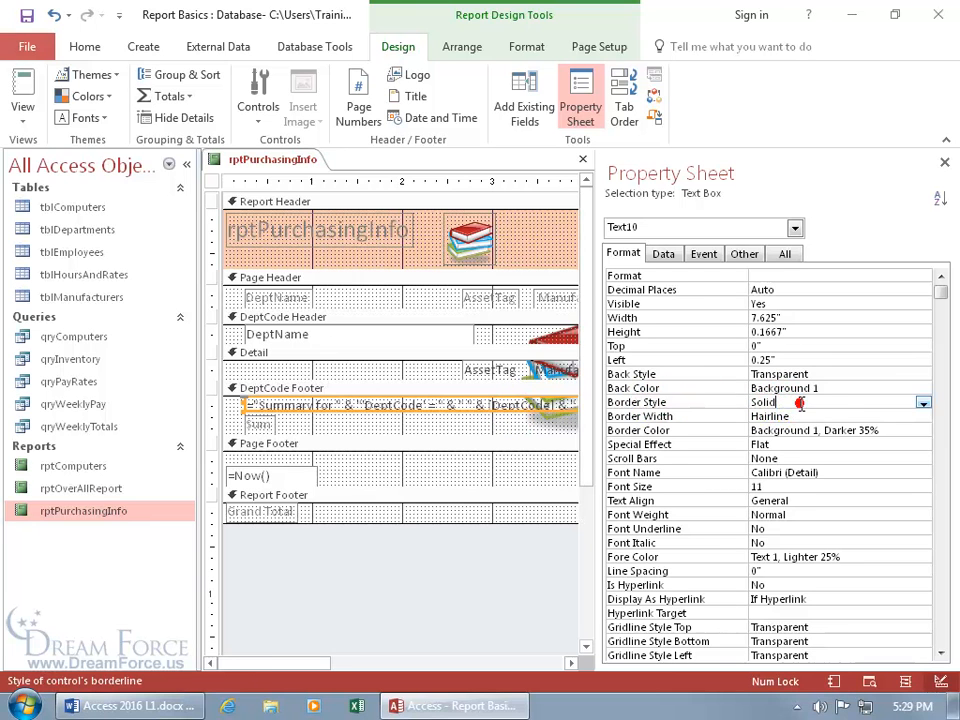
left_click(922, 402)
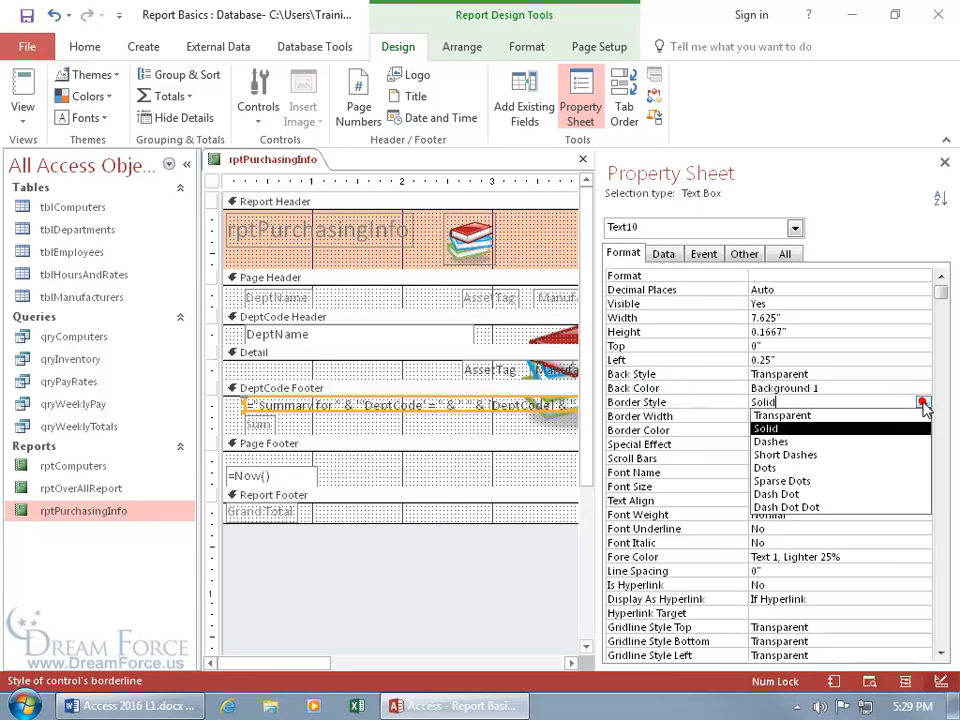
left_click(871, 416)
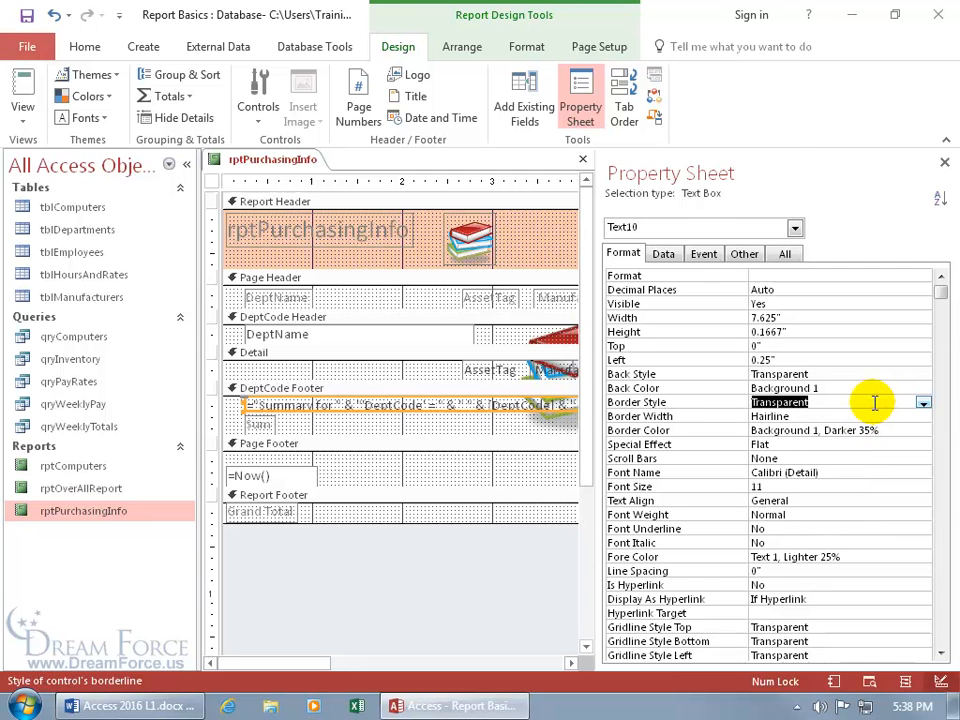
Review the report in Print Preview and go back to Design View
right_click(268, 164)
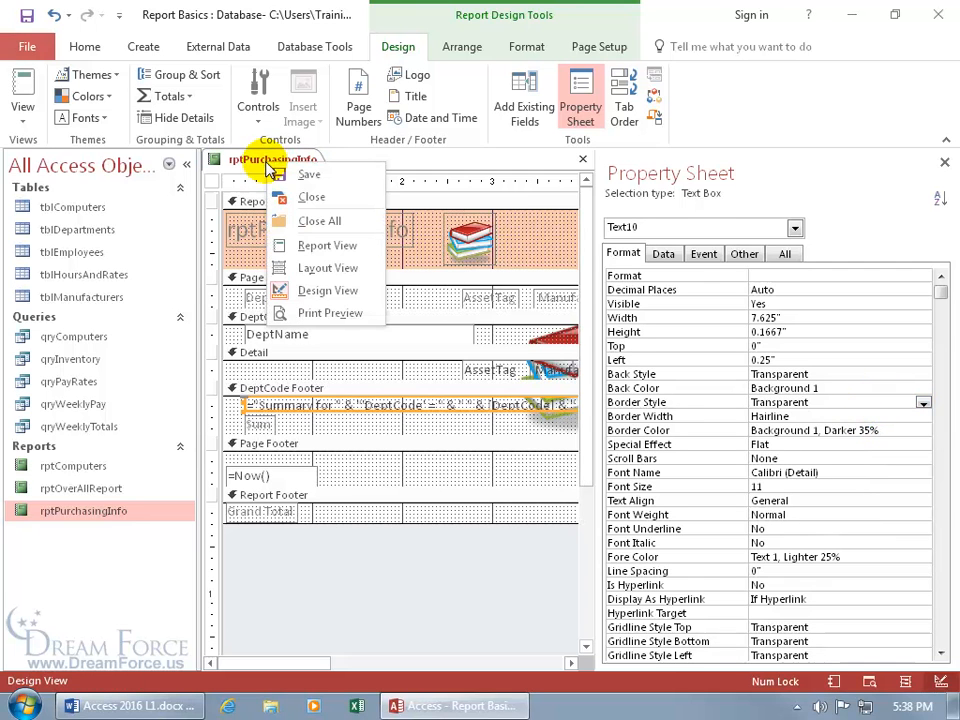
left_click(311, 313)
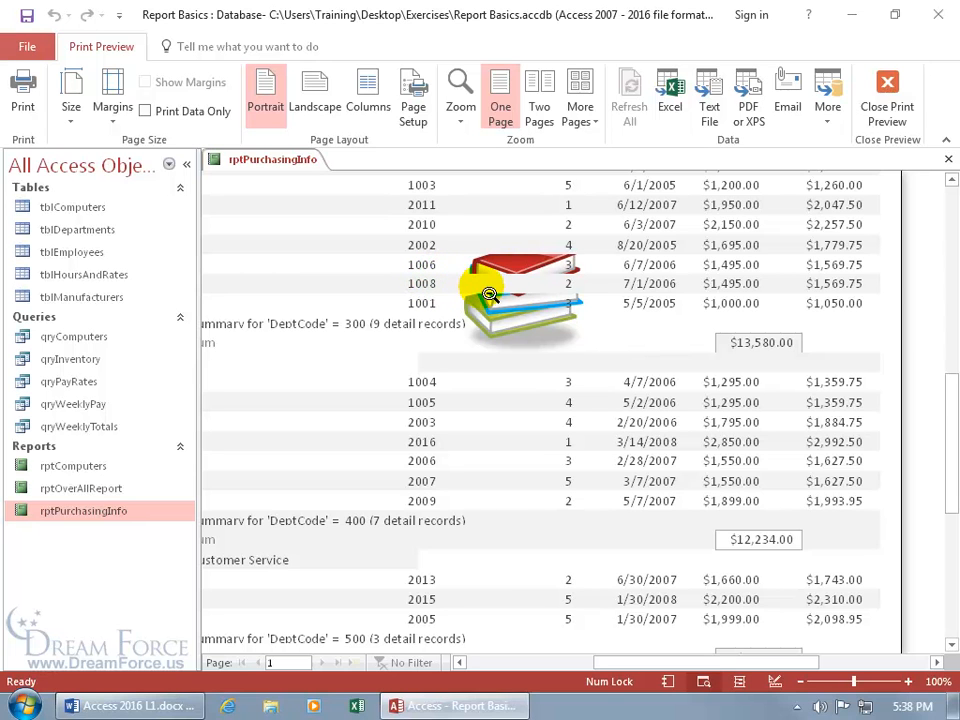
right_click(461, 282)
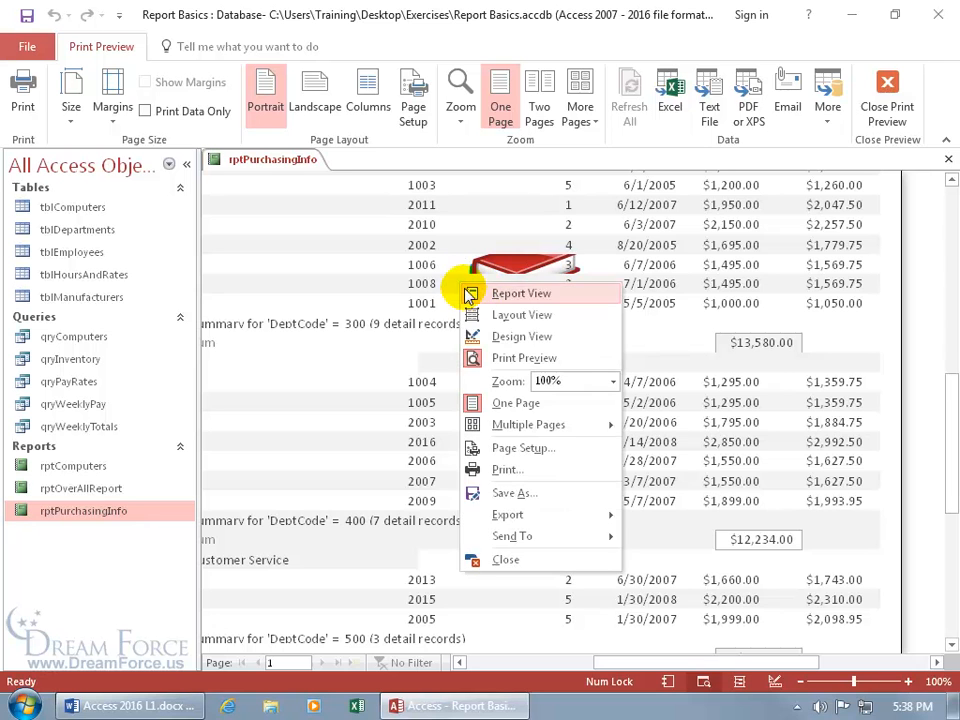
left_click(504, 345)
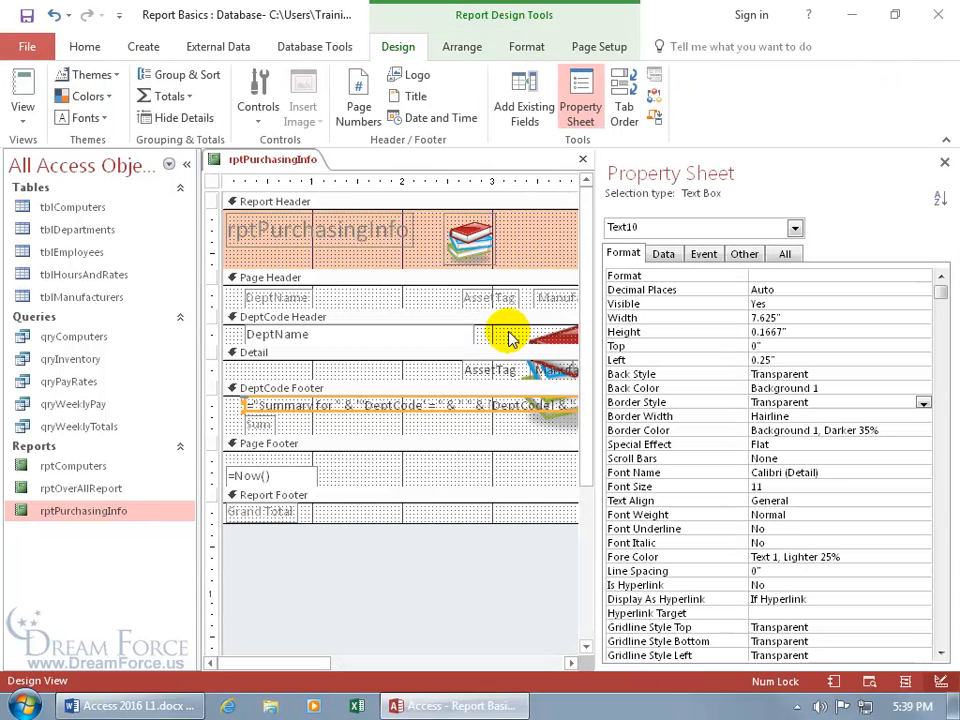
Give the Detail section an Alternate Back Color of Orange, Accent 2, Darker 25%
left_click(401, 352)
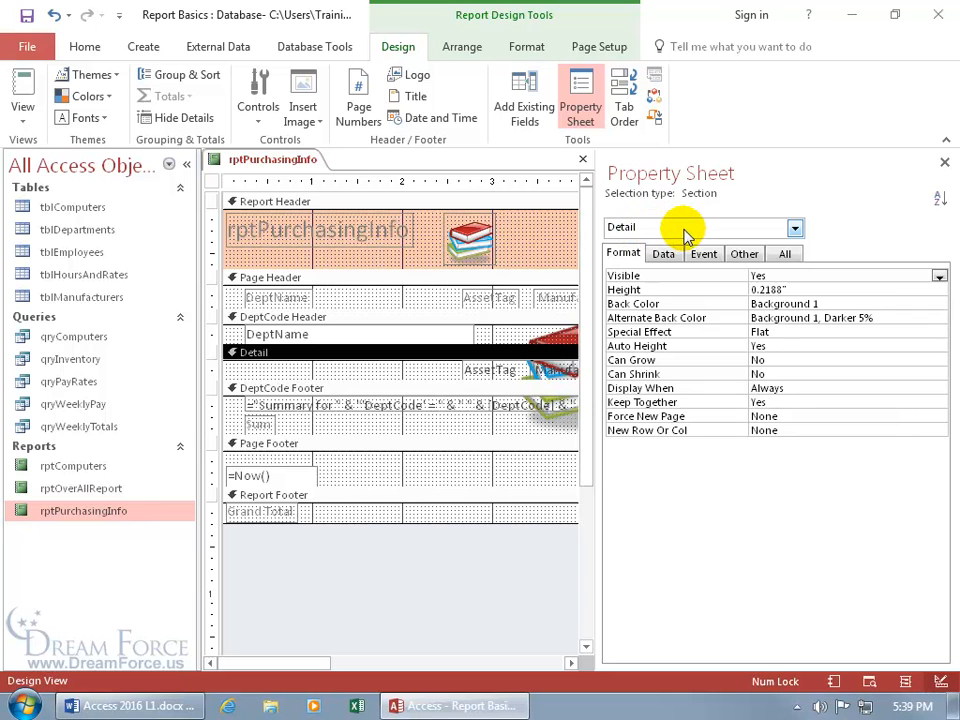
left_click(510, 295)
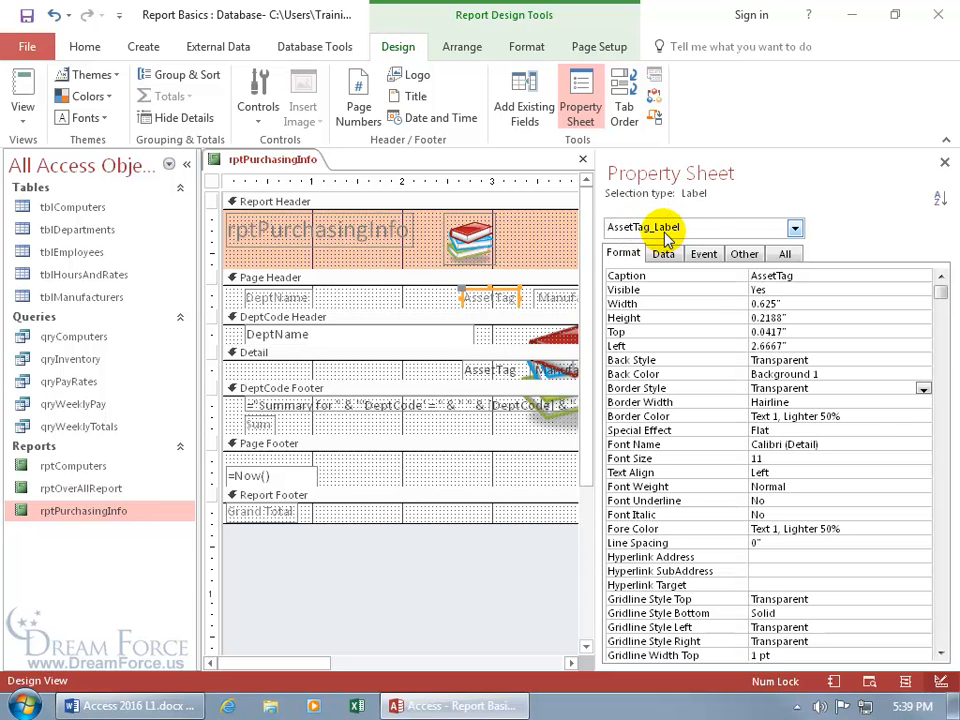
left_click(795, 229)
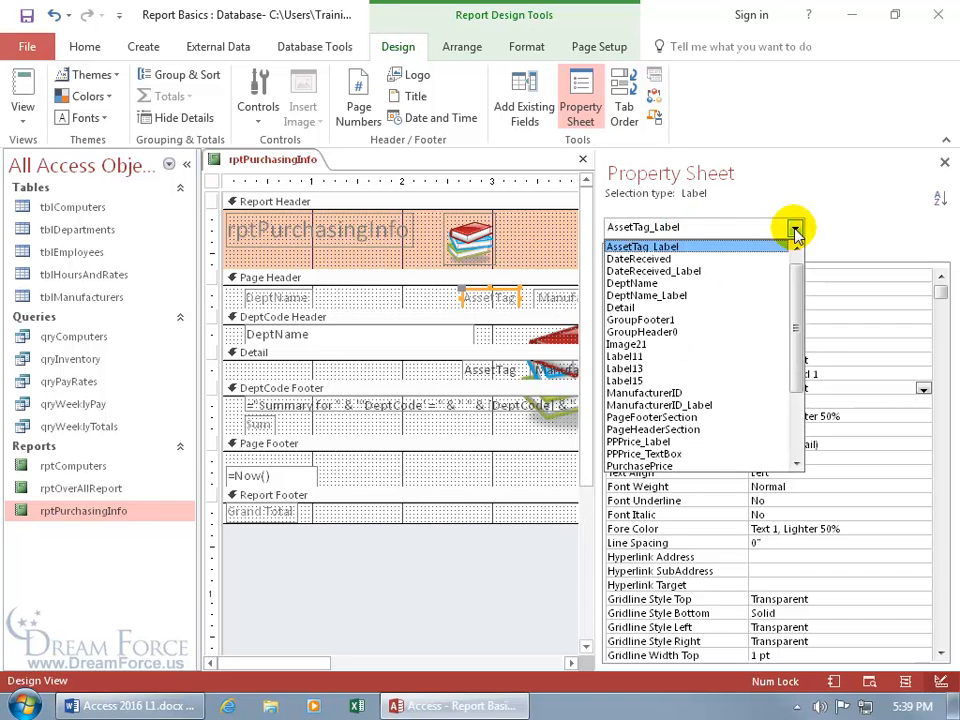
left_click(648, 307)
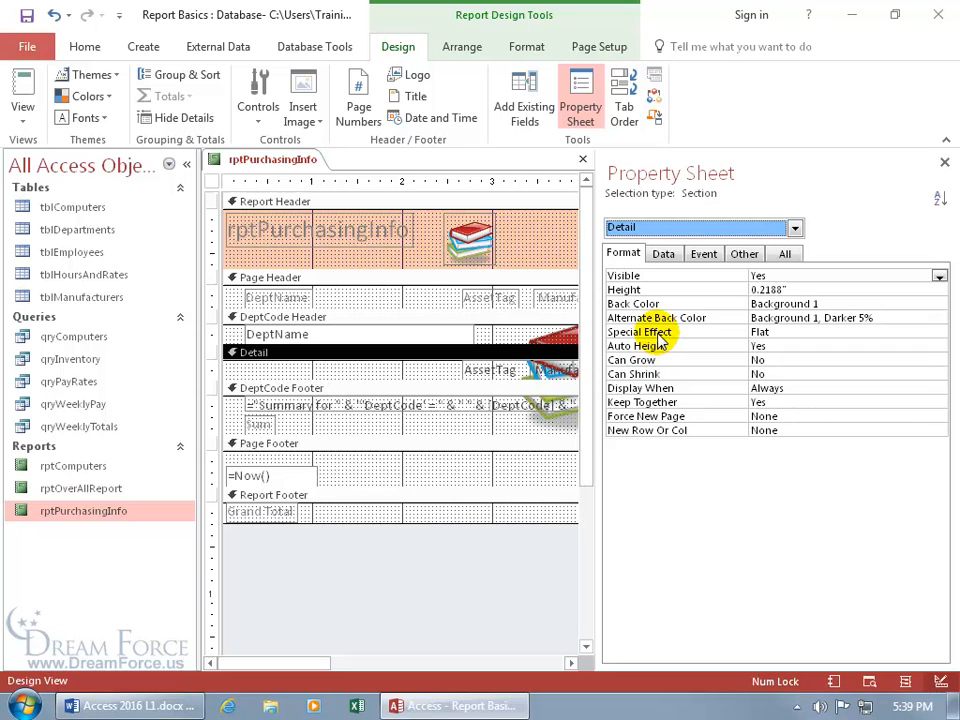
left_click(789, 254)
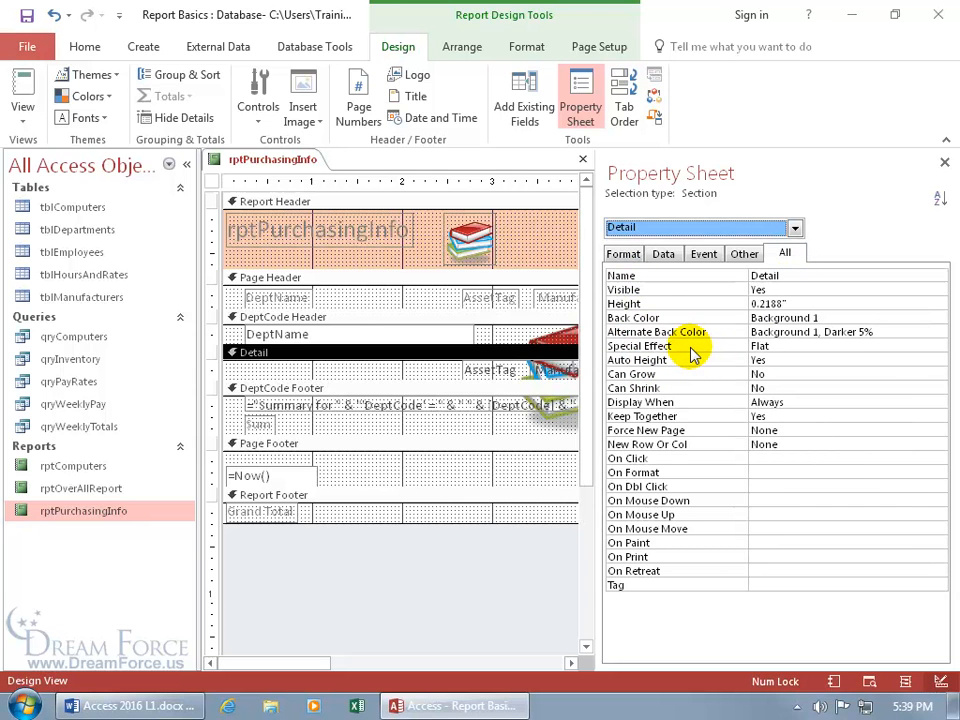
left_click(624, 255)
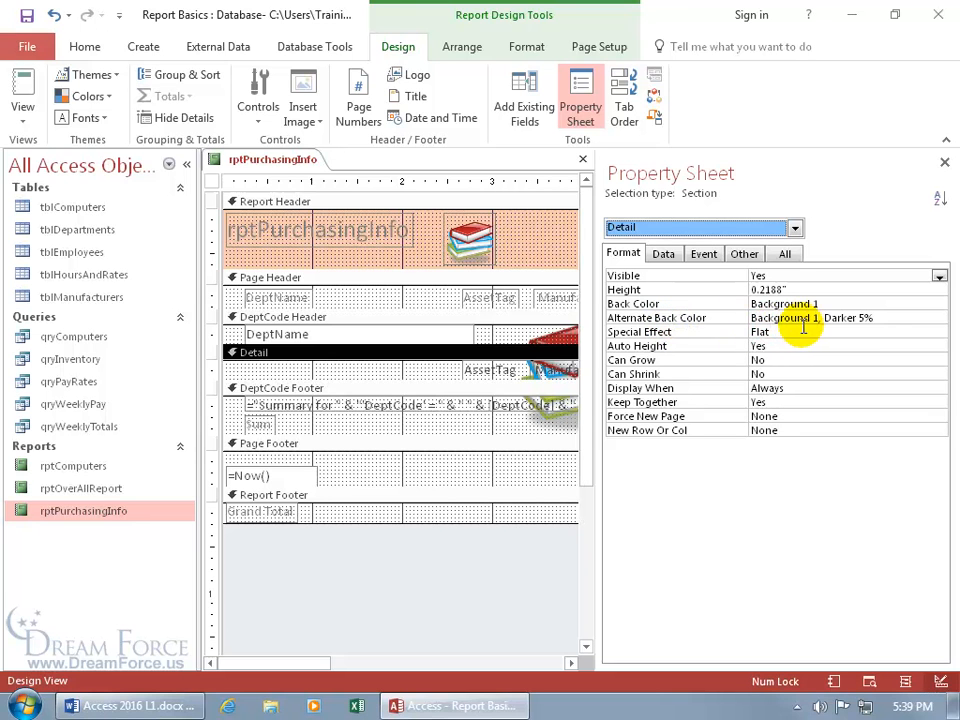
left_click(885, 317)
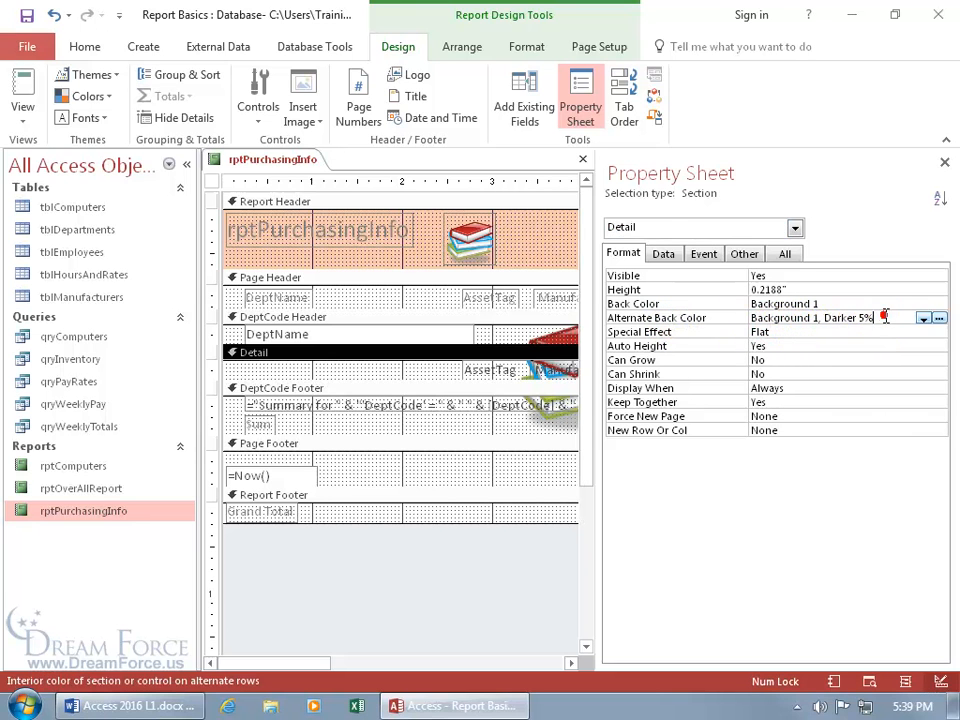
left_click(924, 318)
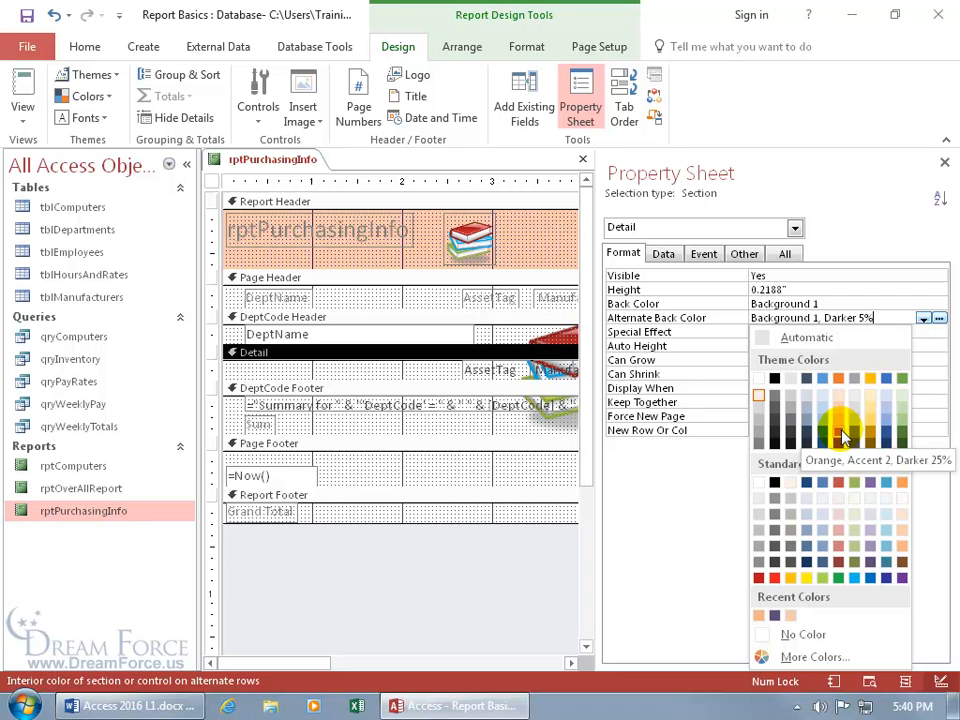
left_click(843, 436)
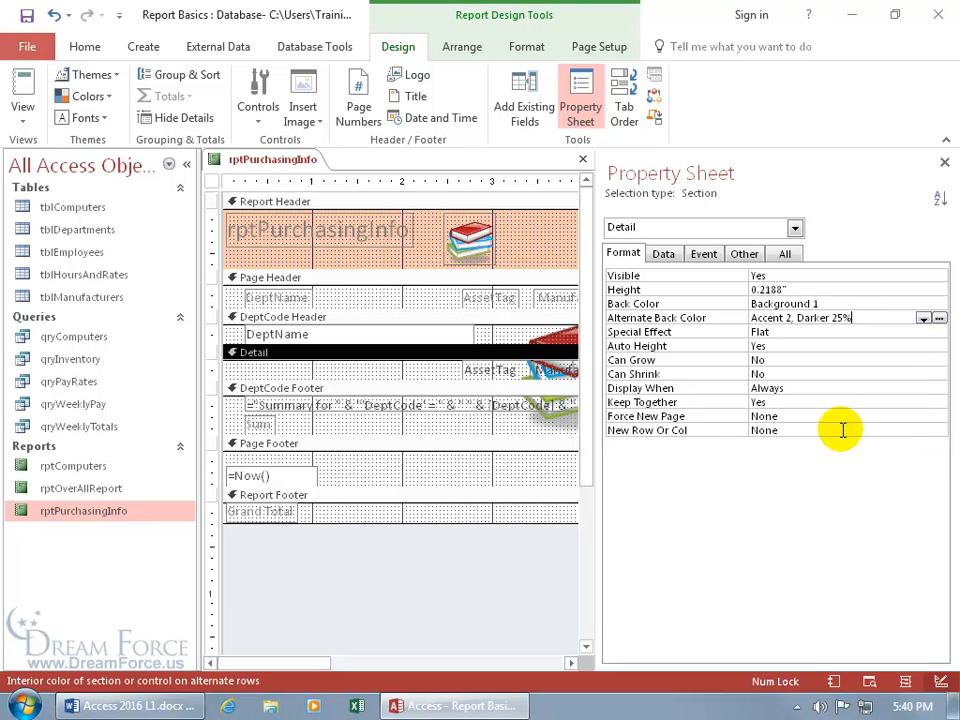
Preview the orange-shaded rows in Print Preview, then return to Design View
right_click(254, 166)
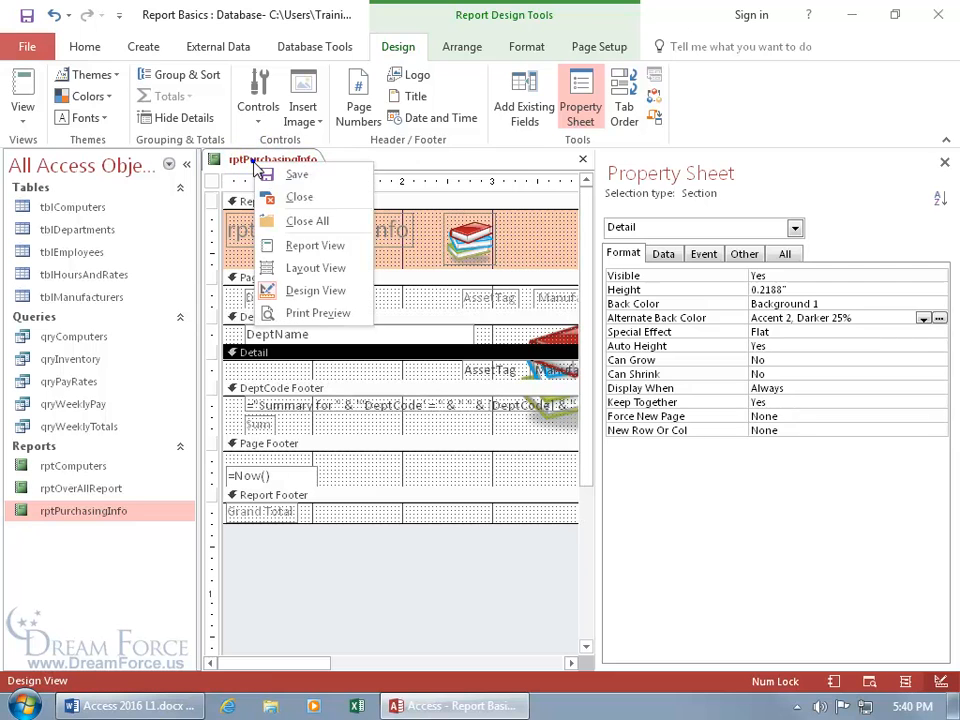
left_click(311, 313)
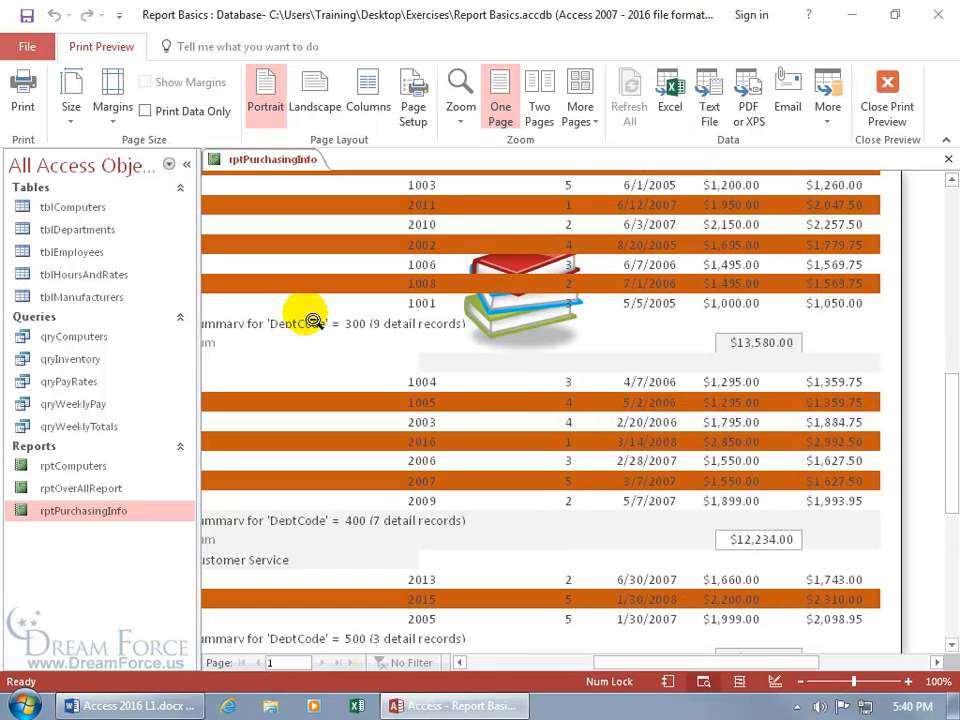
right_click(252, 165)
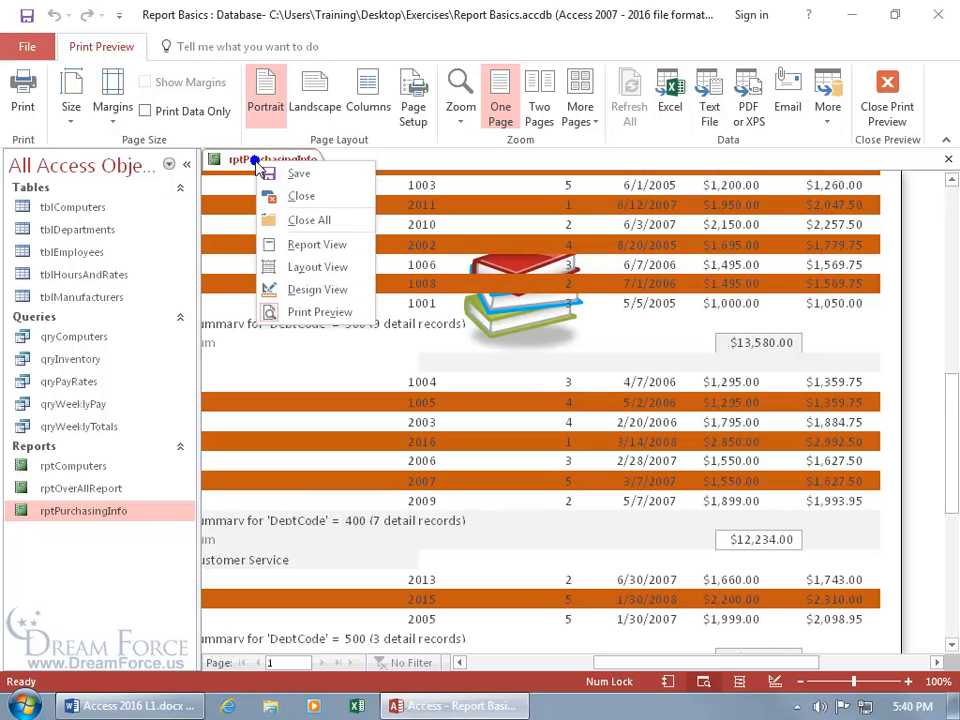
left_click(300, 287)
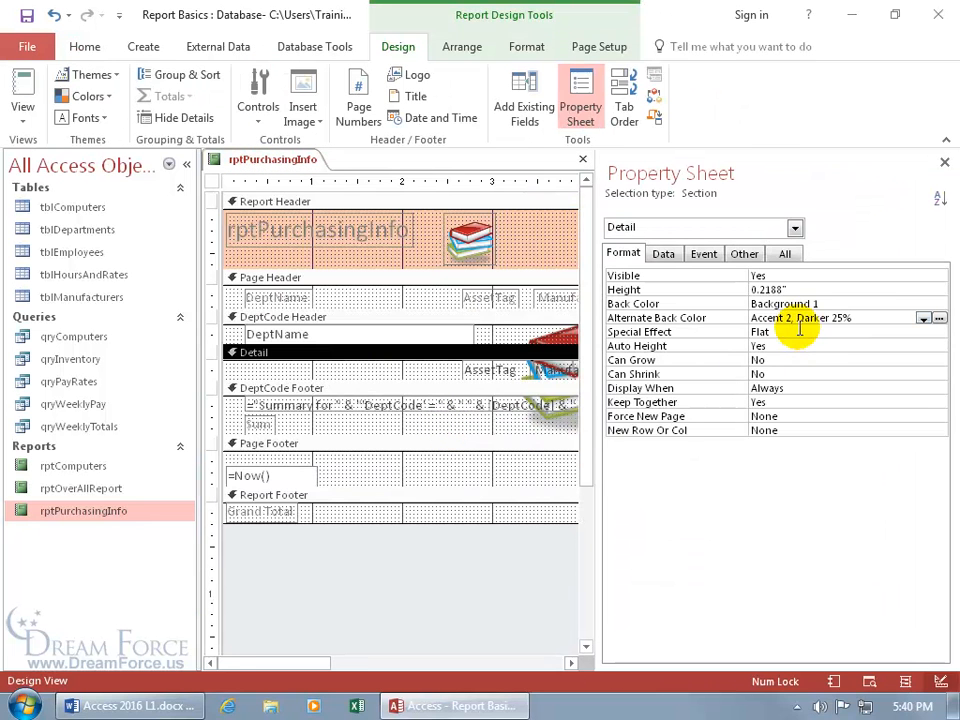
Set Alternate Back Color to No Color and preview the report zoomed out to a full page
left_click(940, 318)
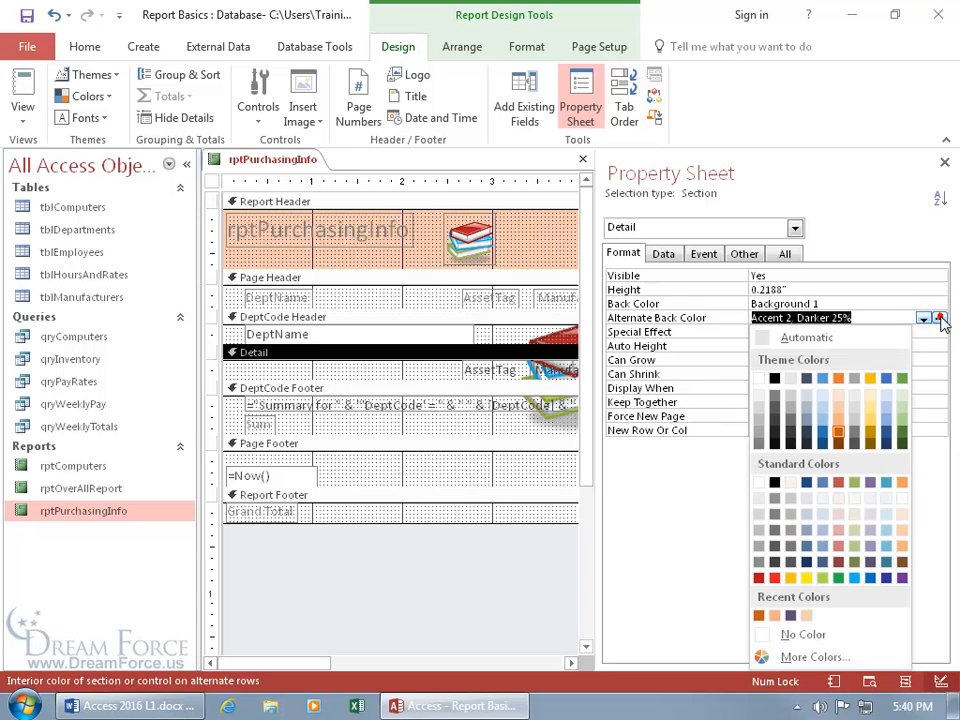
left_click(775, 637)
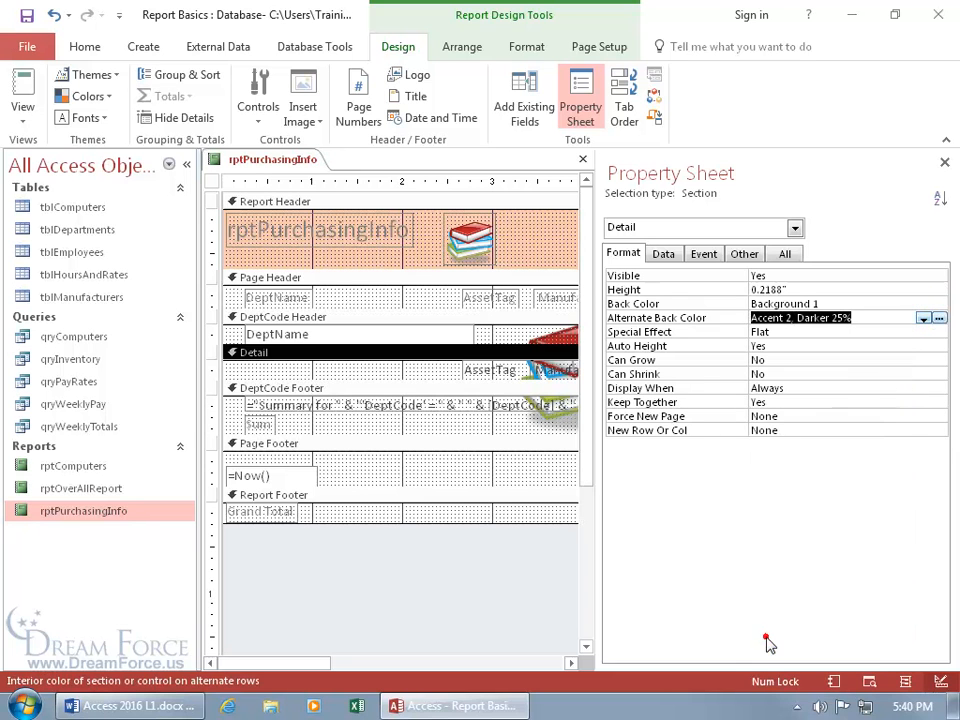
right_click(300, 160)
left_click(338, 318)
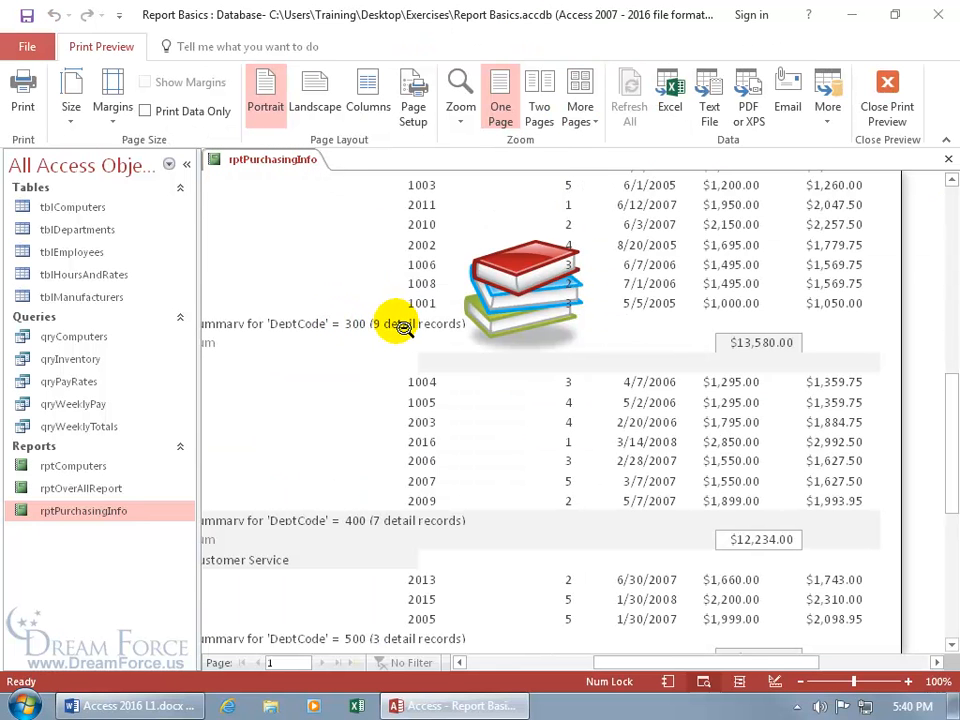
left_click(541, 308)
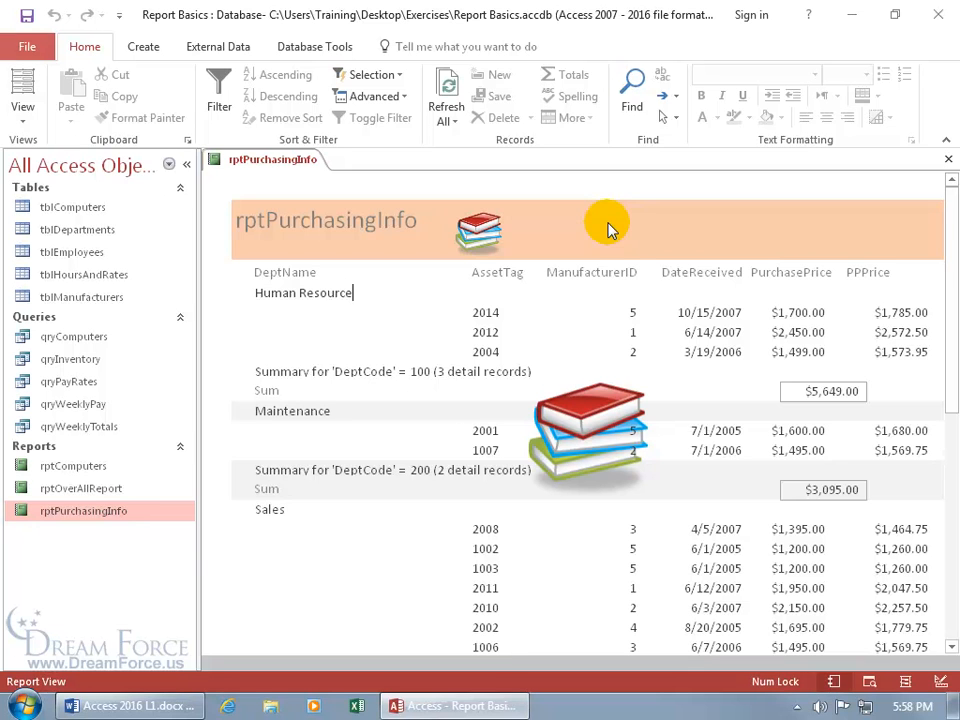
right_click(285, 160)
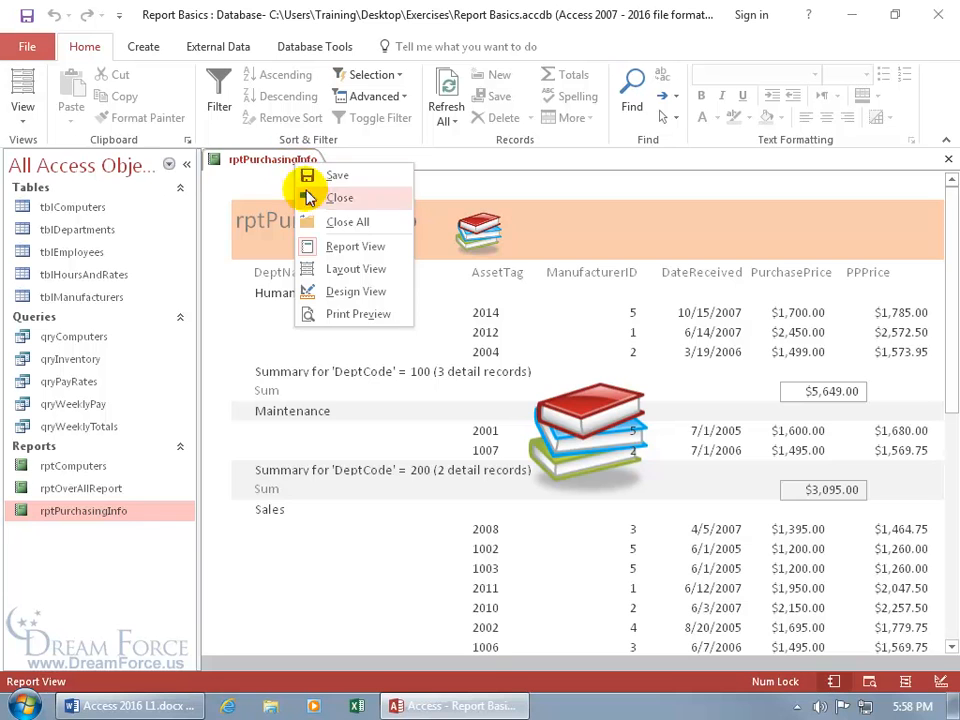
Back in Design View, select the Report Header and start a Hyperlink control
left_click(340, 291)
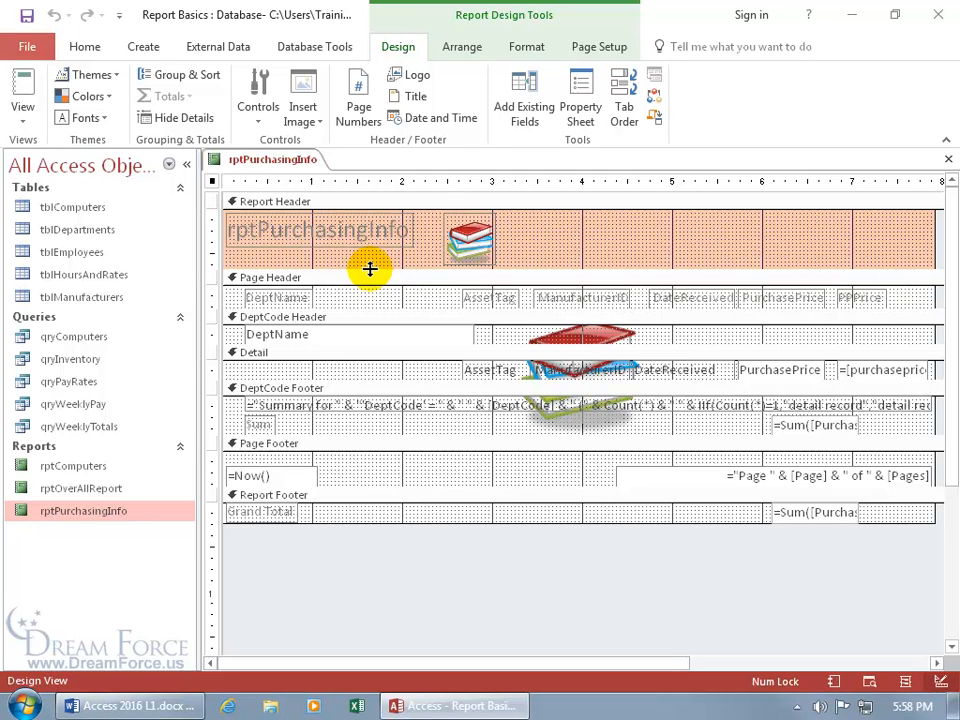
left_click(431, 202)
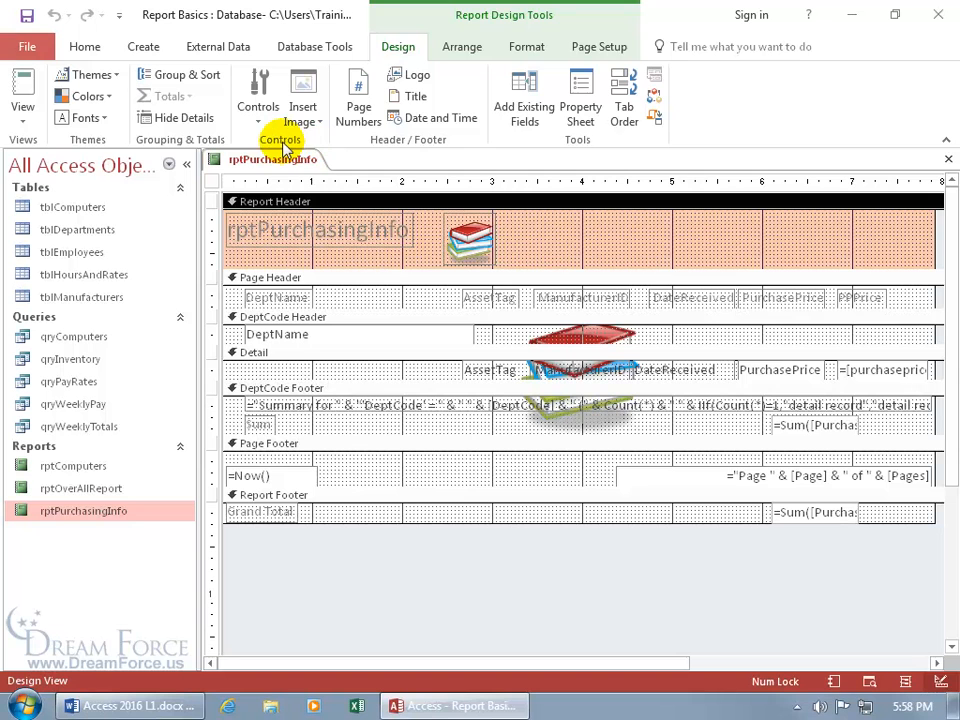
left_click(258, 112)
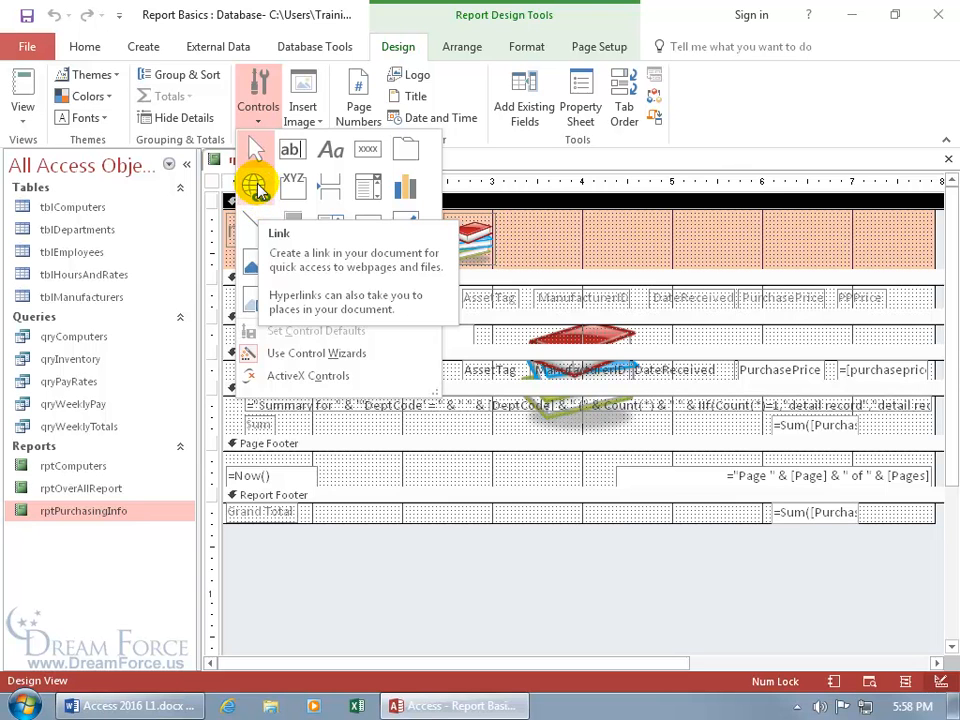
left_click(257, 188)
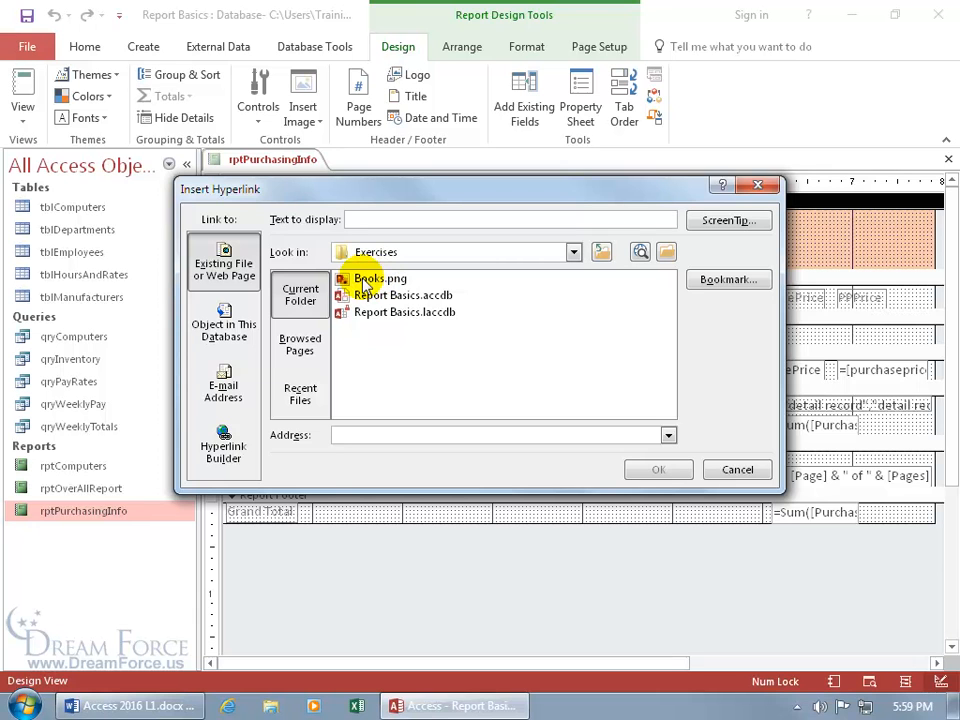
Link to Desktop\Exercises\Books.png and drag the hyperlink right of the books picture
left_click(574, 253)
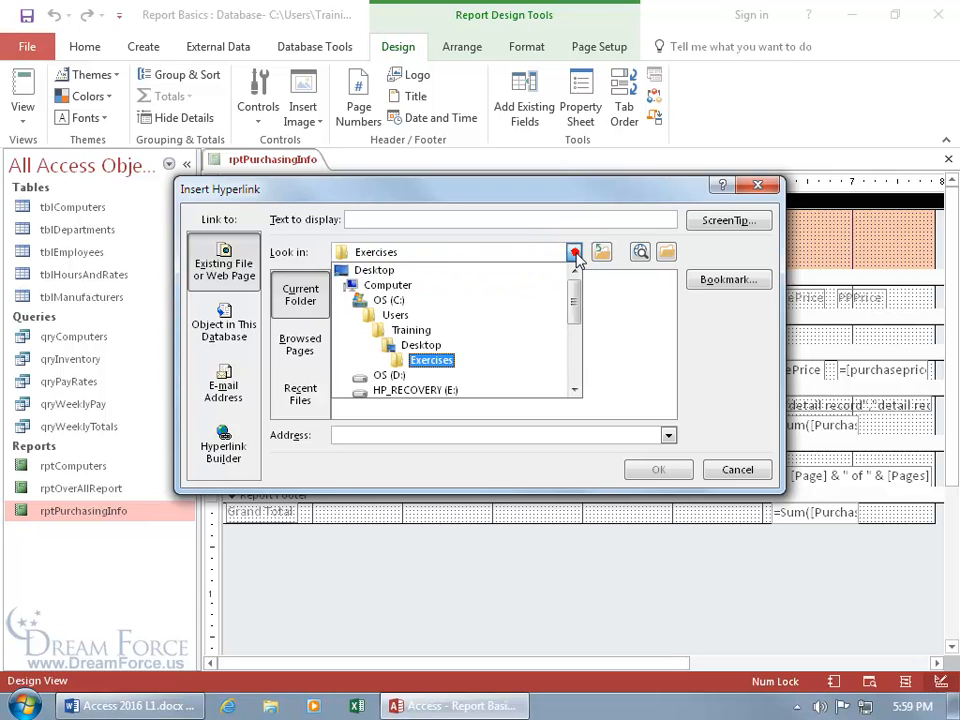
left_click(462, 347)
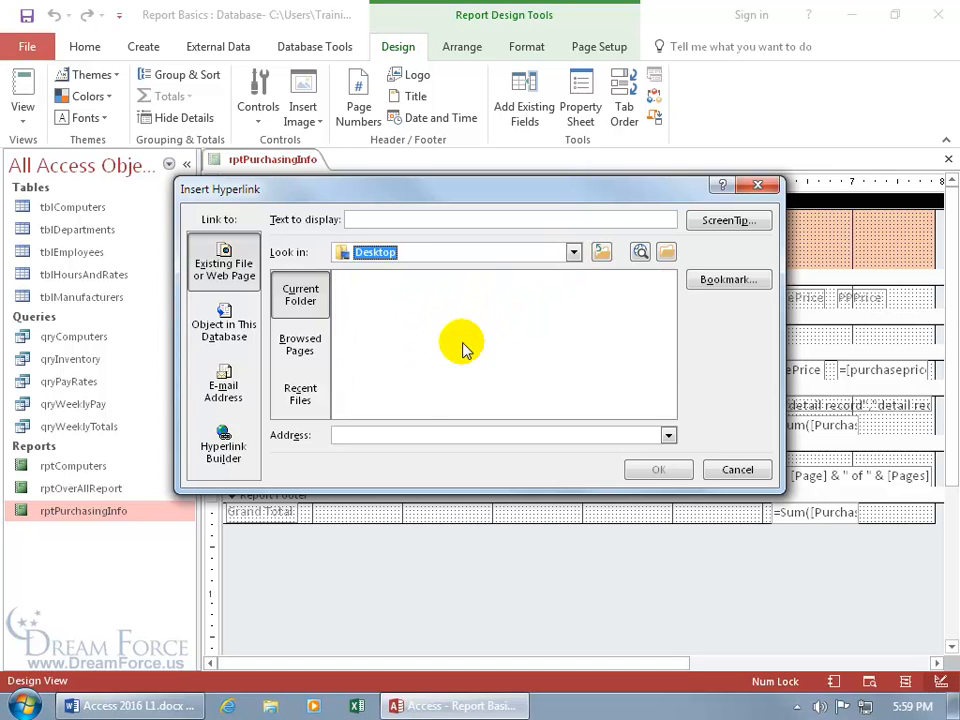
left_click(377, 316)
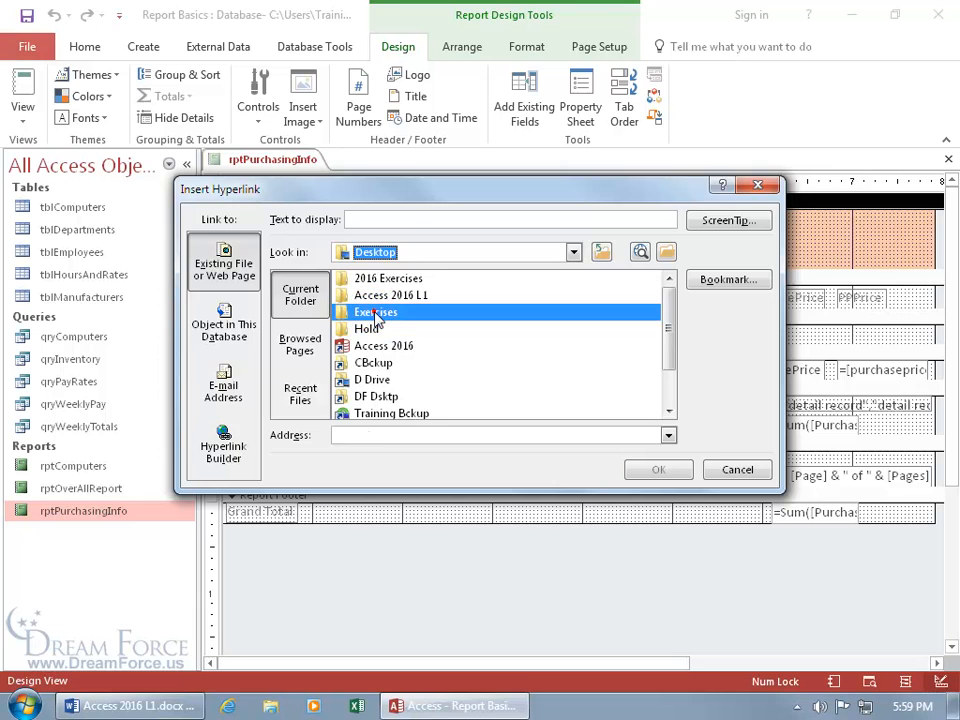
double_click(377, 315)
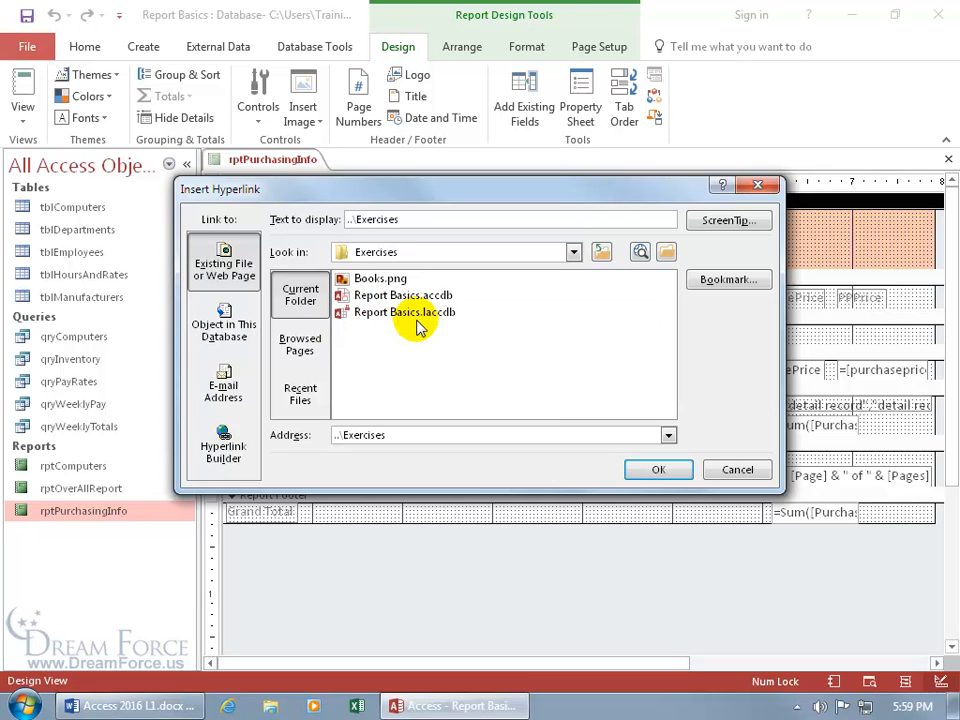
left_click(372, 280)
double_click(372, 280)
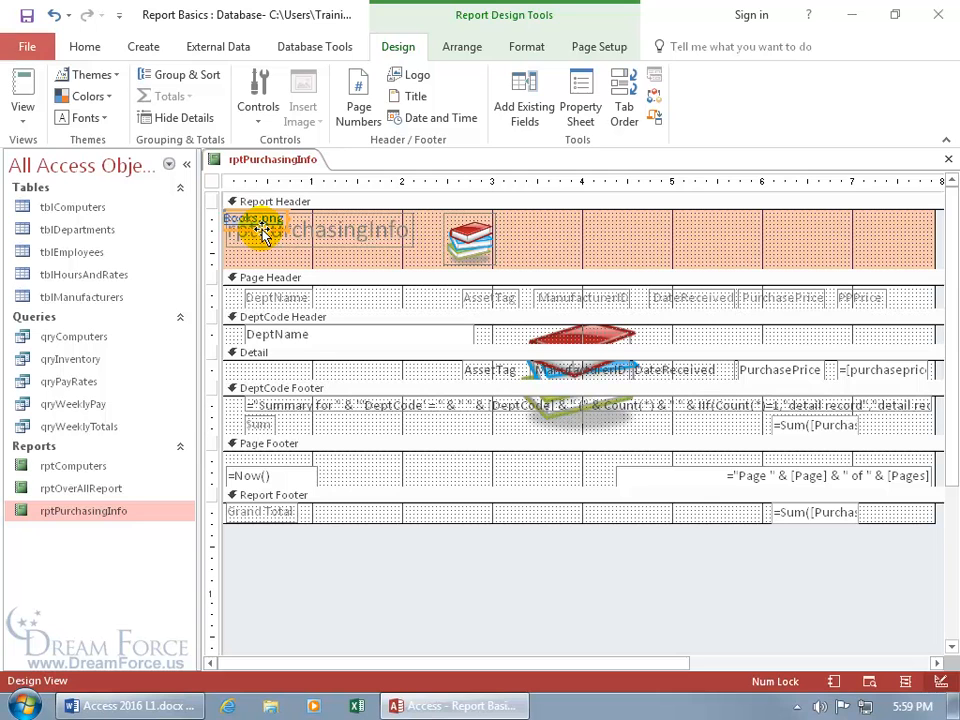
left_click_drag(262, 232, 565, 246)
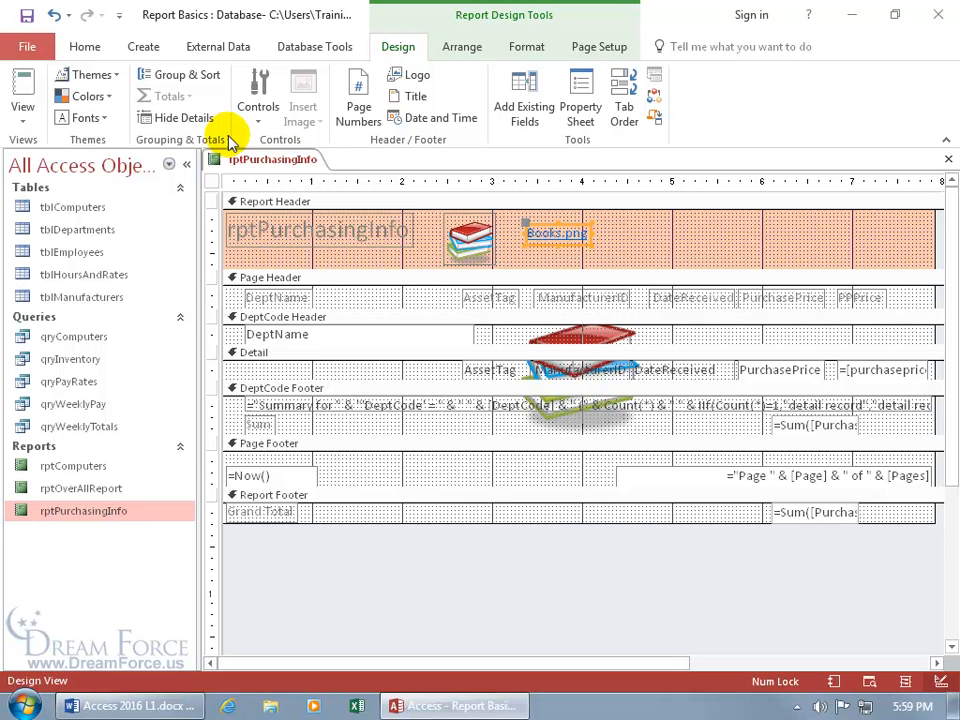
left_click(255, 117)
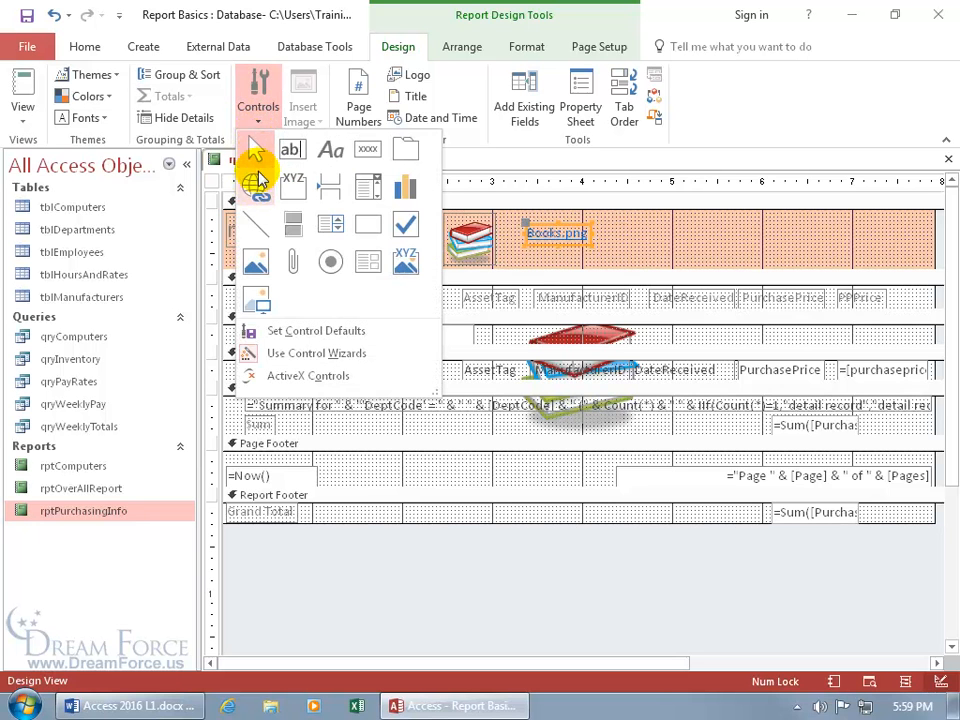
left_click(257, 190)
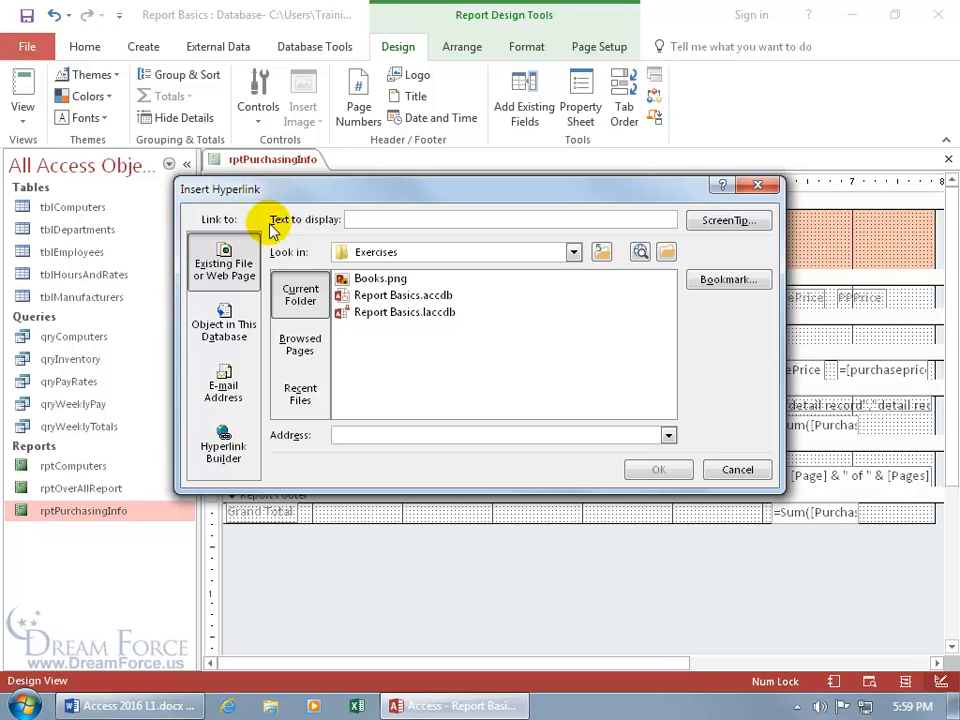
left_click(346, 434)
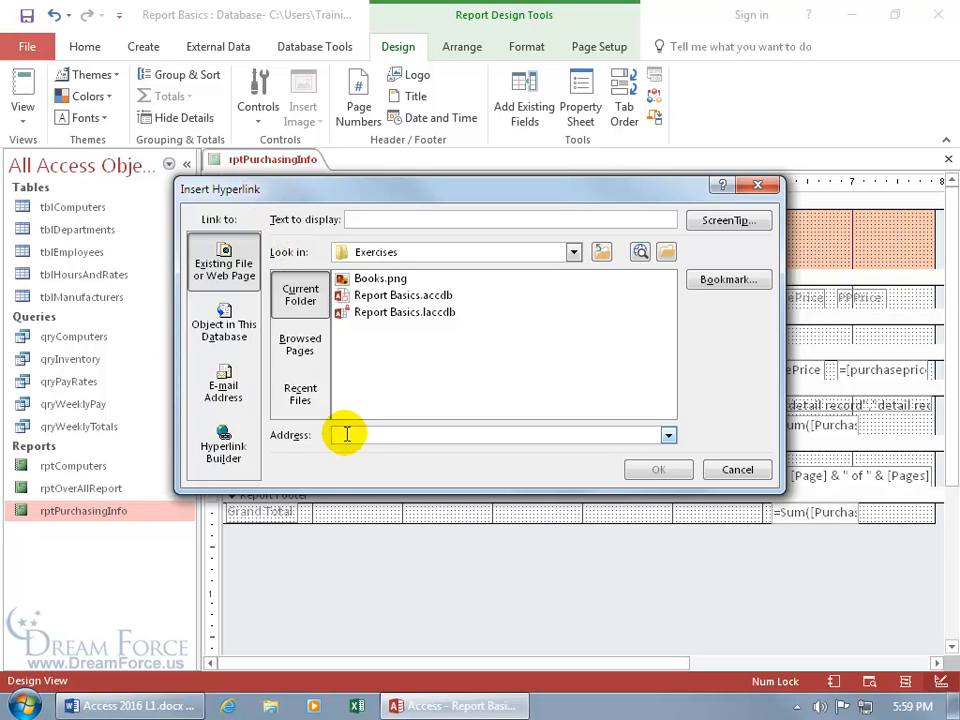
type("www.dreamforce.us/")
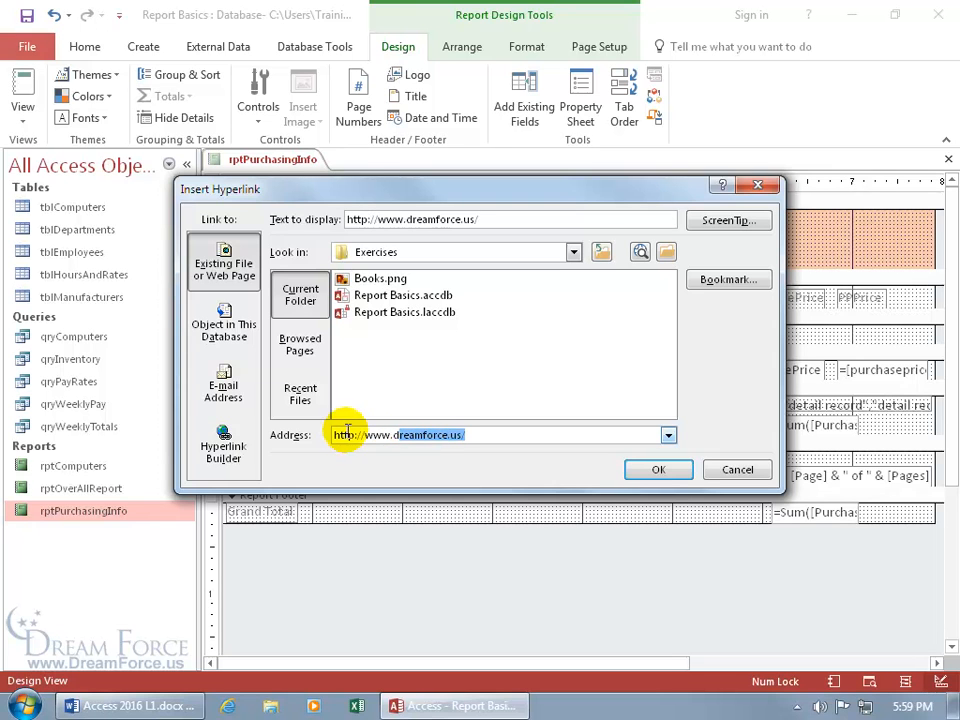
left_click(489, 434)
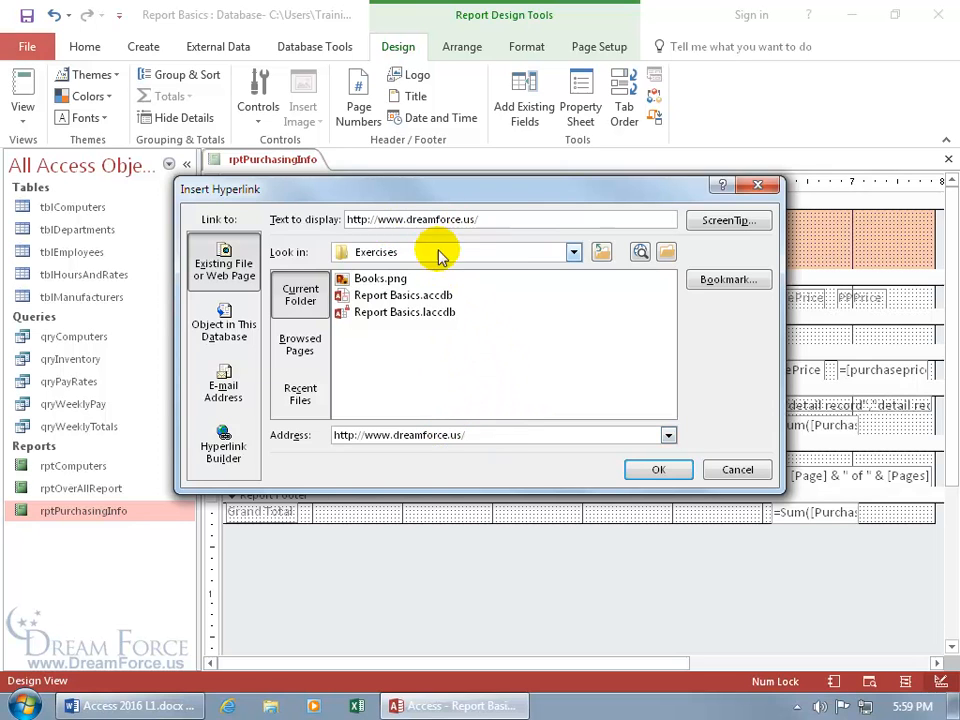
left_click_drag(405, 219, 328, 227)
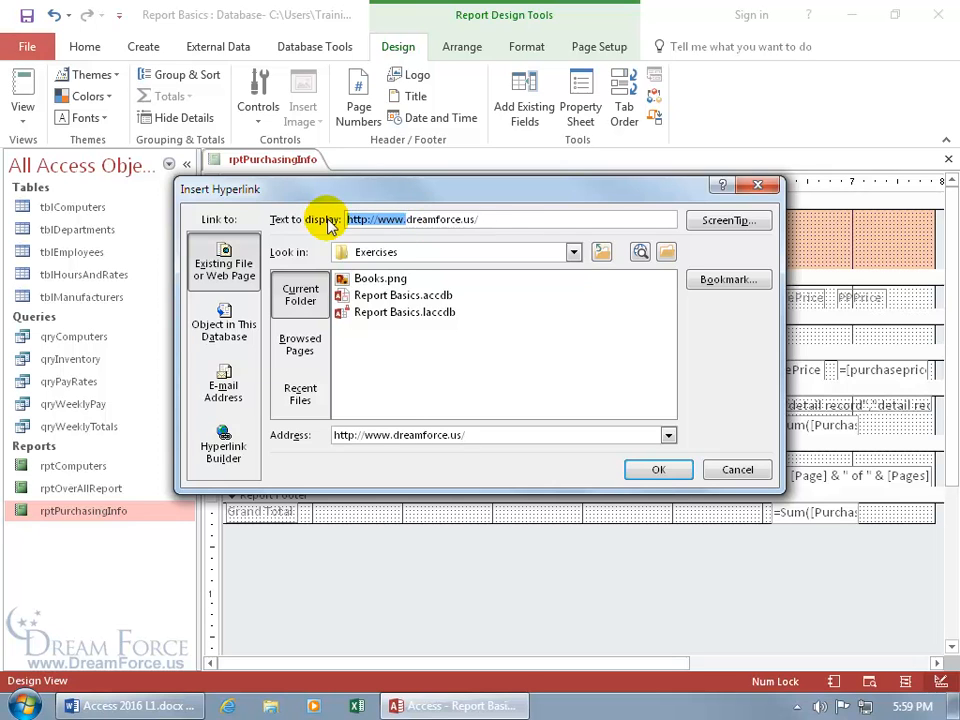
key("Delete")
left_click(417, 220)
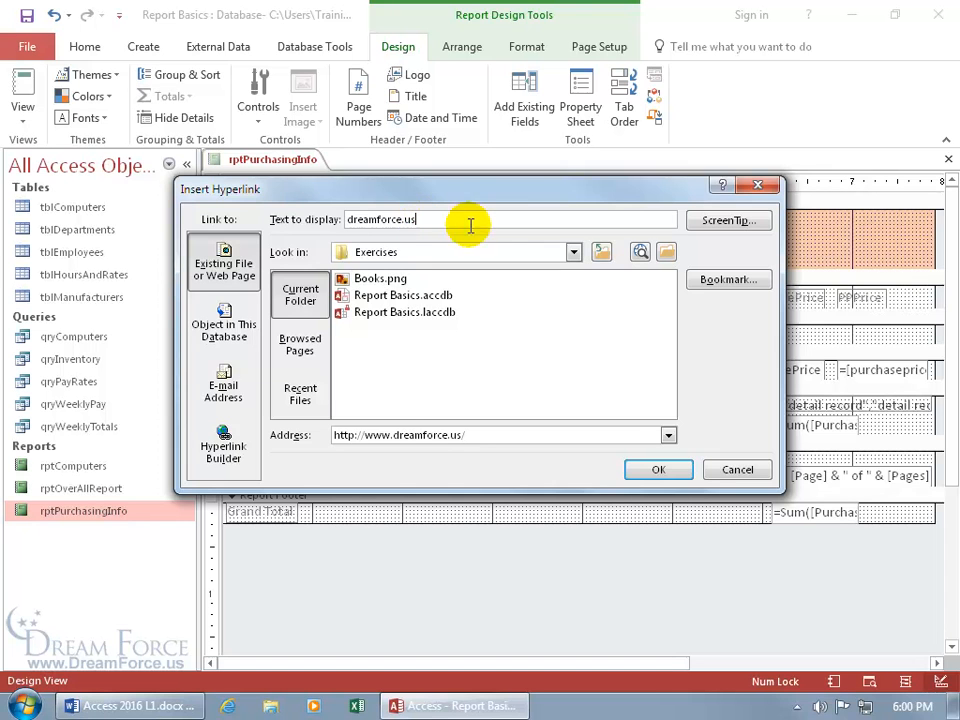
Give the link the ScreenTip 'My website and so please stay a while in your visit' and finish inserting it
left_click(727, 222)
left_click(439, 339)
type("My website and so please stay a while in your visit")
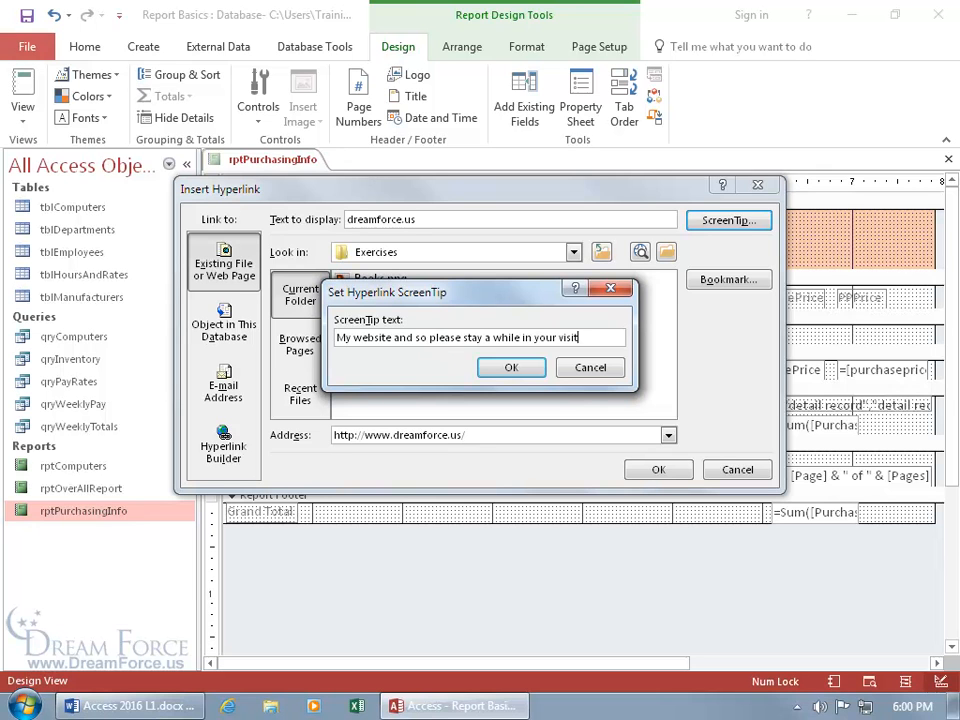
left_click(520, 367)
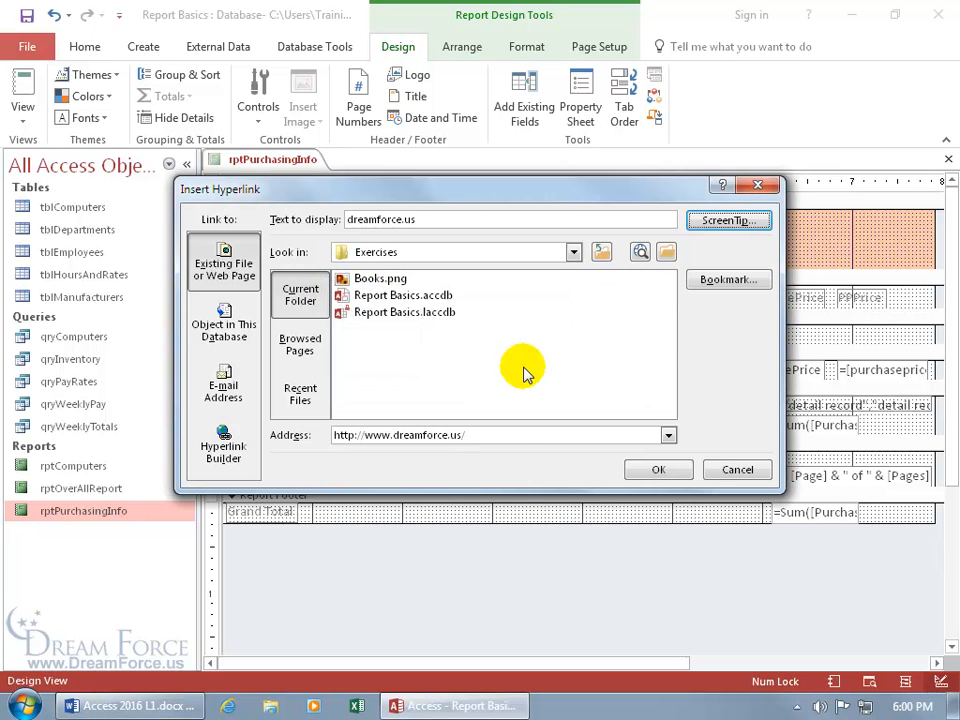
left_click(658, 472)
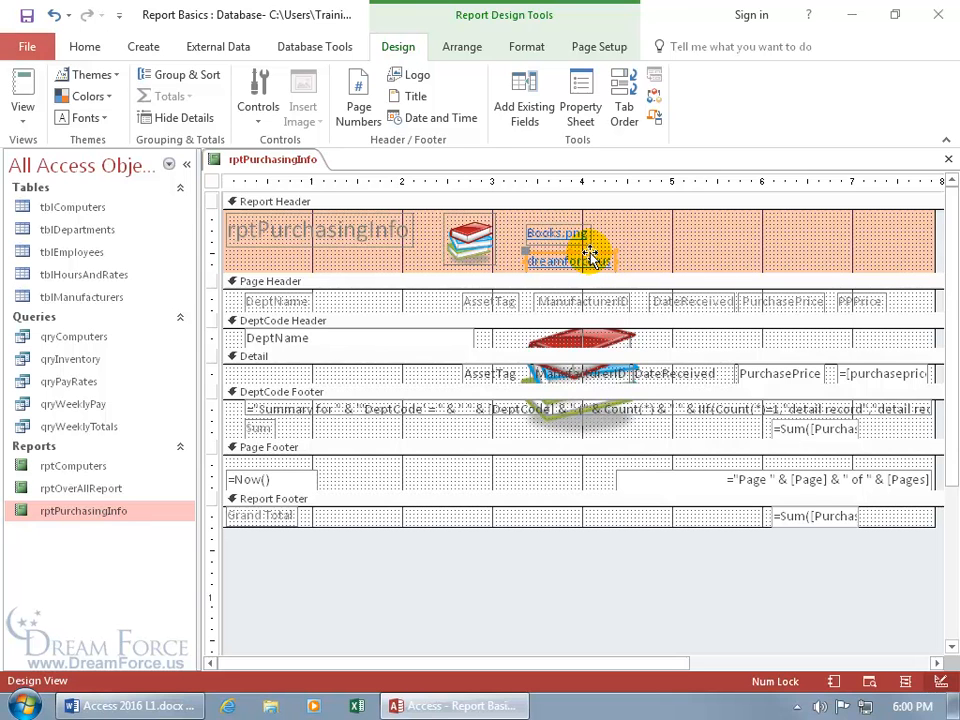
Move the dreamforce.us link up beside Books.png so both links sit on one row
left_click_drag(590, 258, 674, 228)
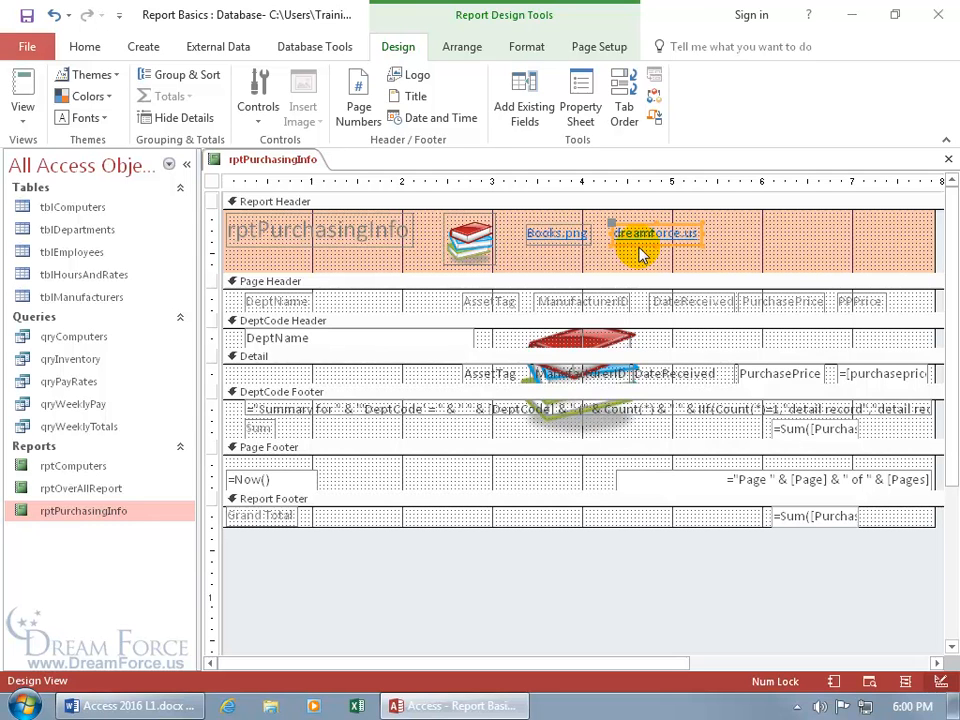
left_click(640, 231)
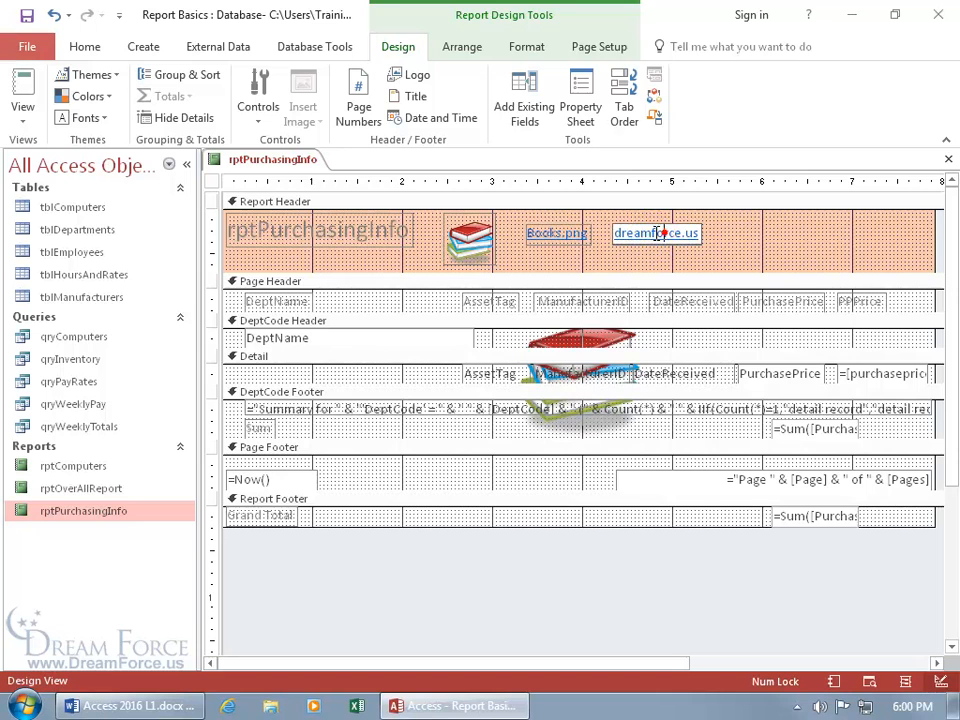
left_click(560, 232)
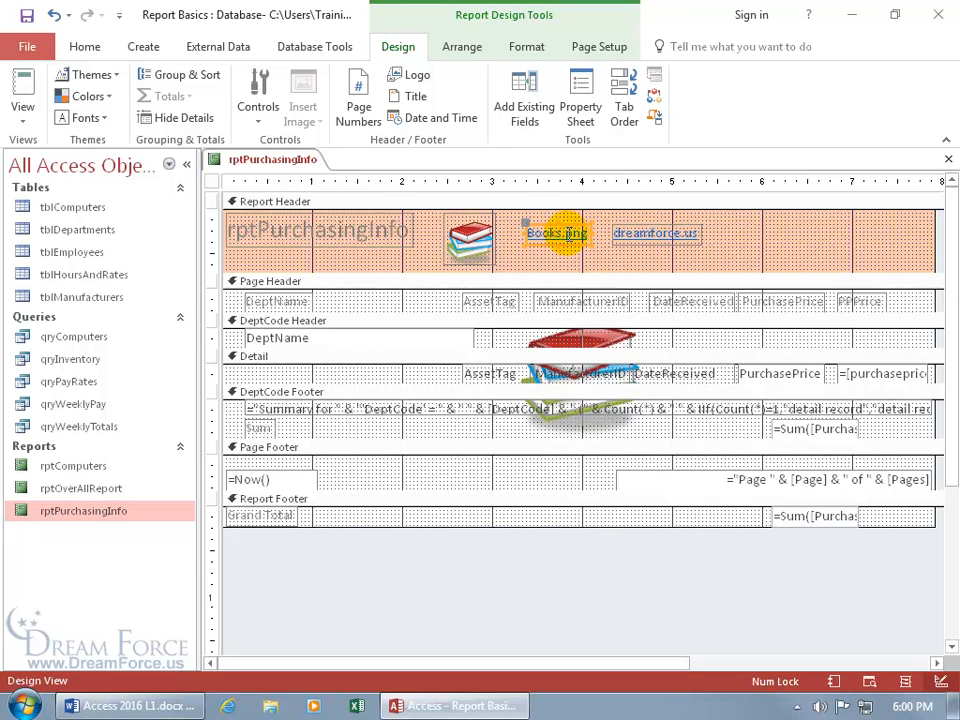
right_click(258, 160)
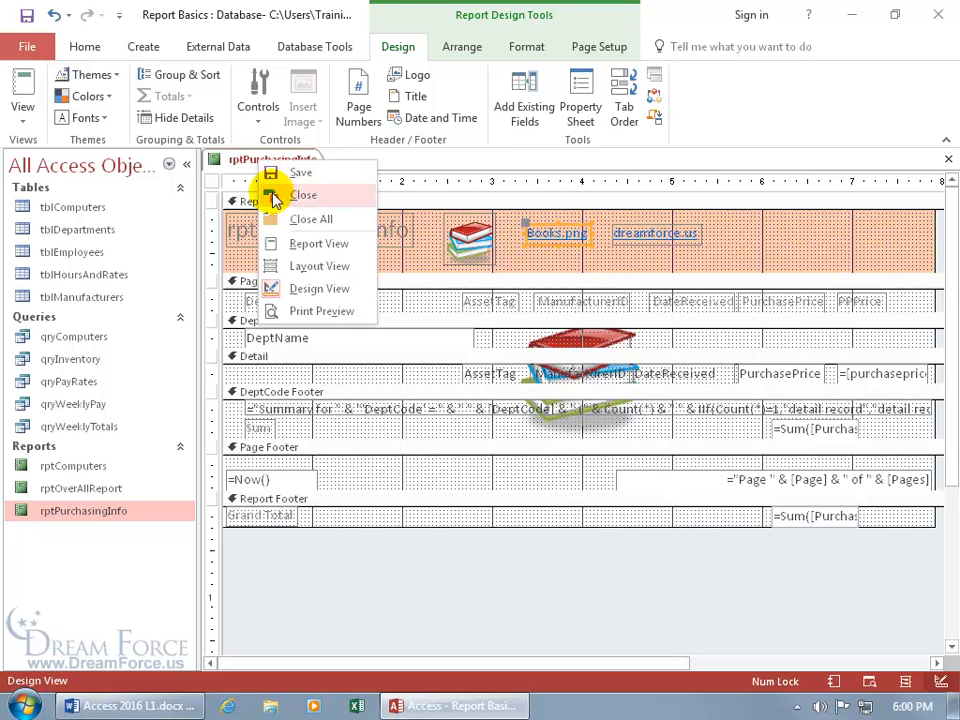
Check the dreamforce.us ScreenTip in Layout View, then show the report in Print Preview
left_click(308, 266)
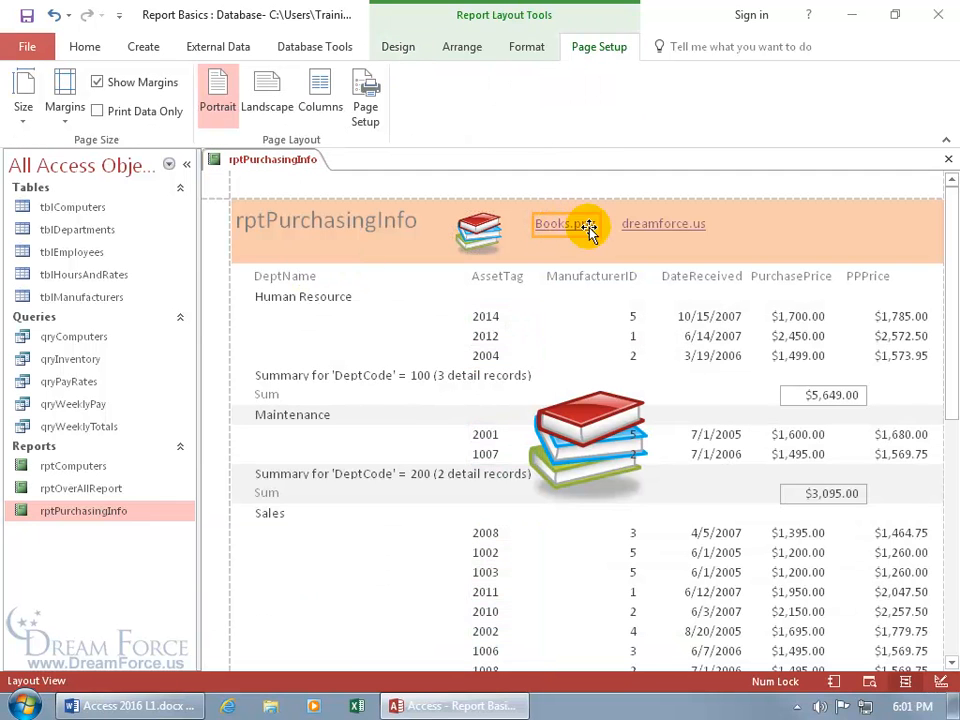
left_click(652, 225)
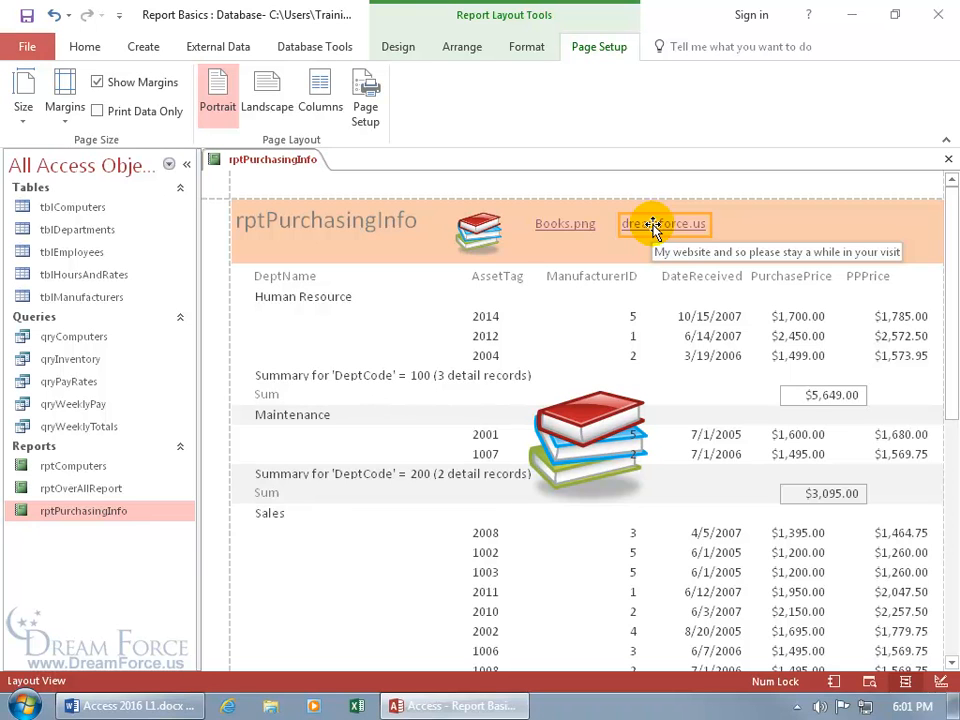
right_click(276, 162)
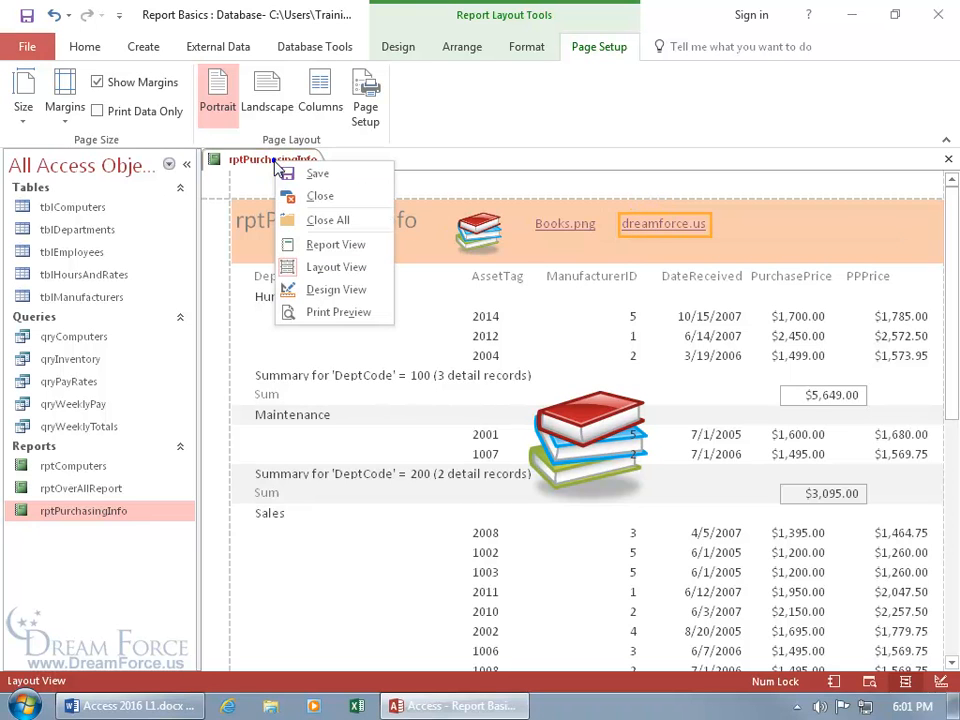
left_click(323, 311)
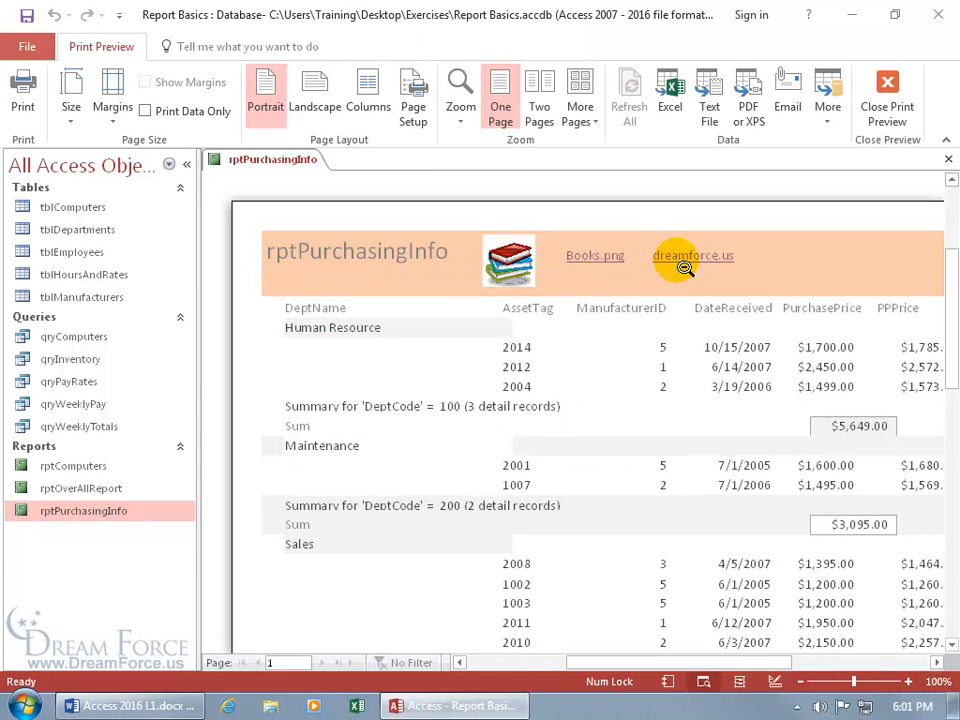
Zoom the preview out and back in on the header links, then switch to Report View
left_click(675, 258)
left_click(622, 210)
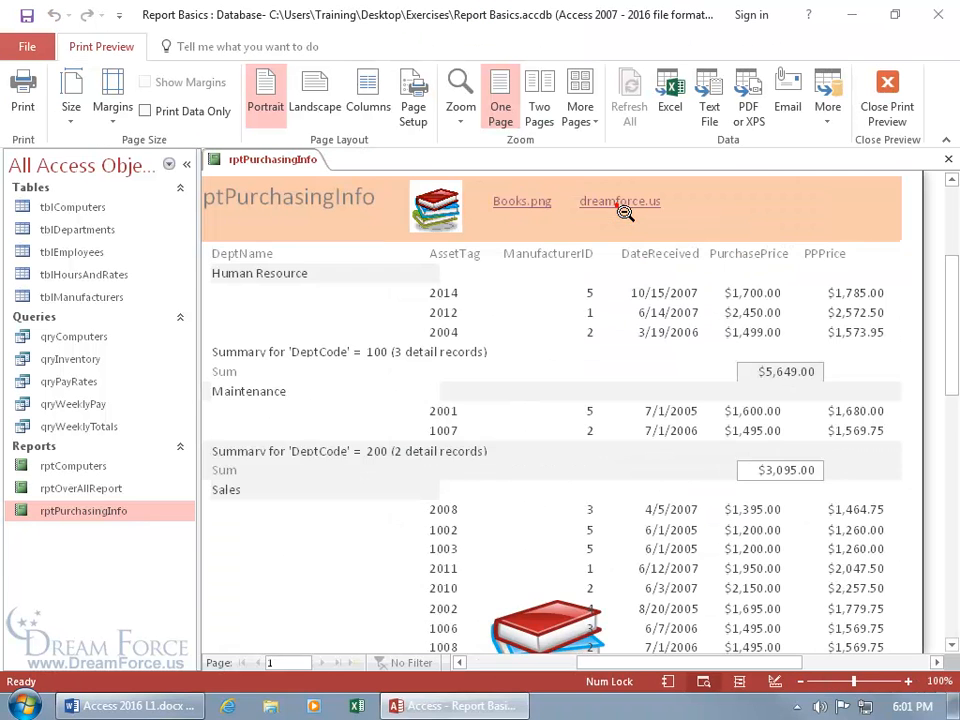
right_click(273, 159)
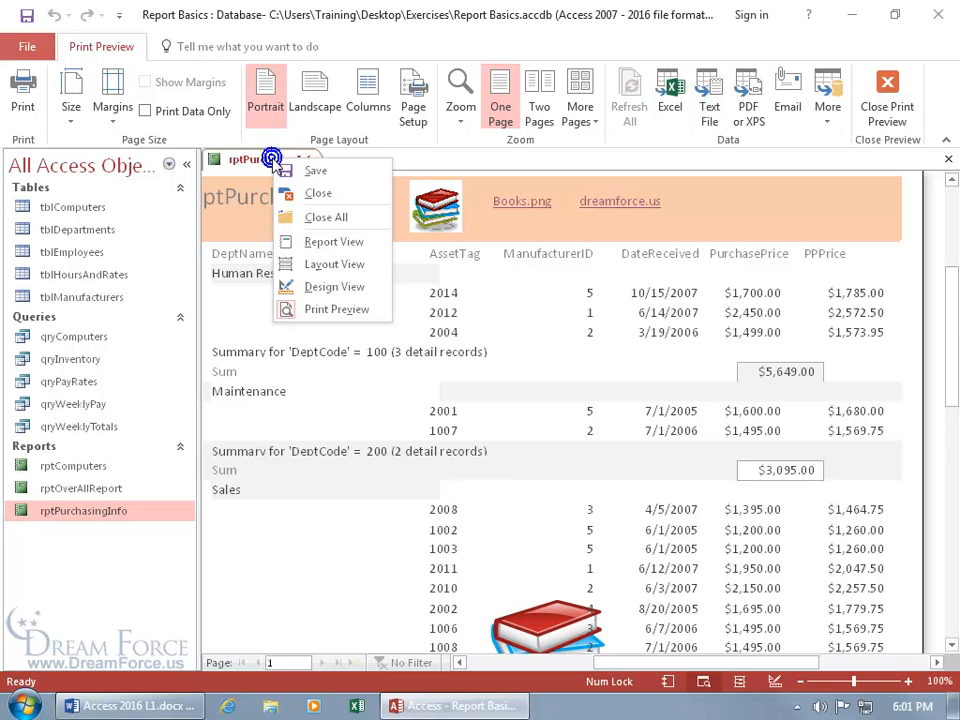
left_click(297, 245)
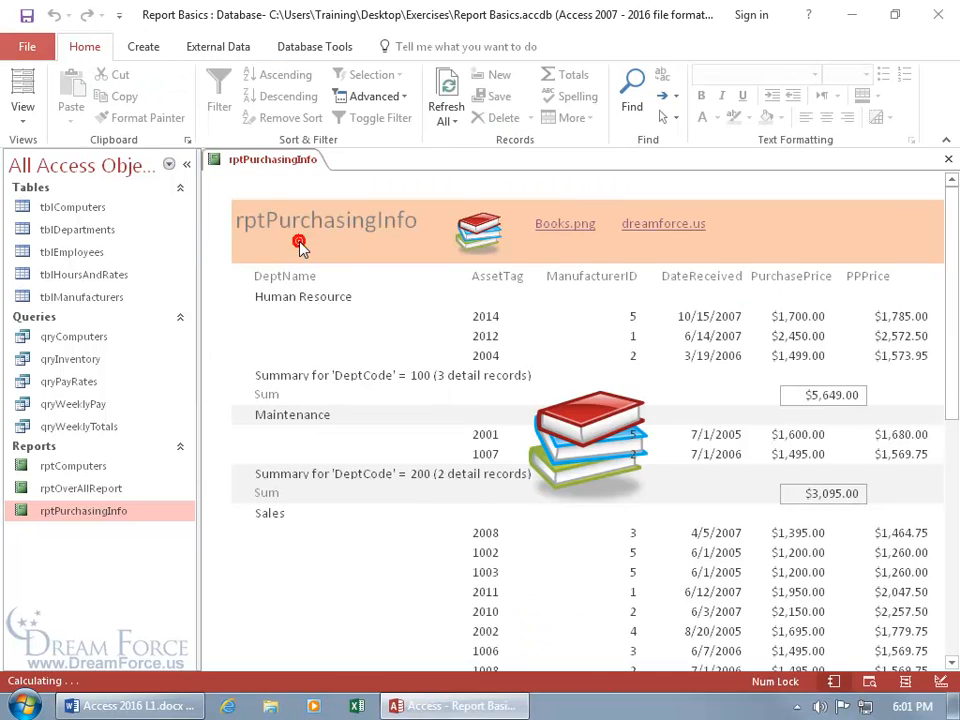
left_click(567, 228)
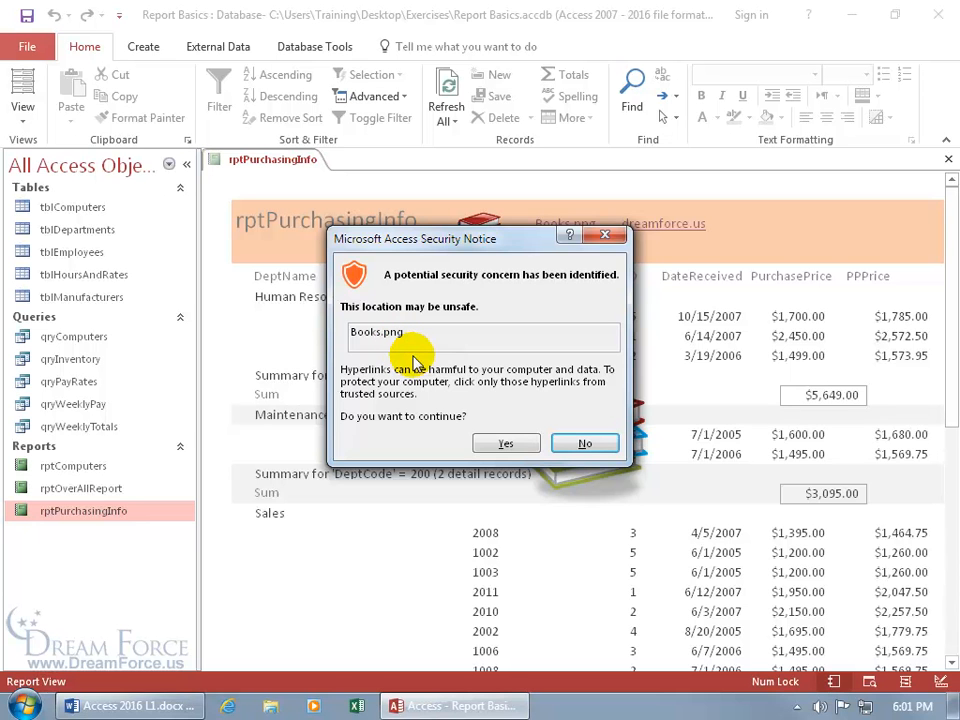
left_click(508, 443)
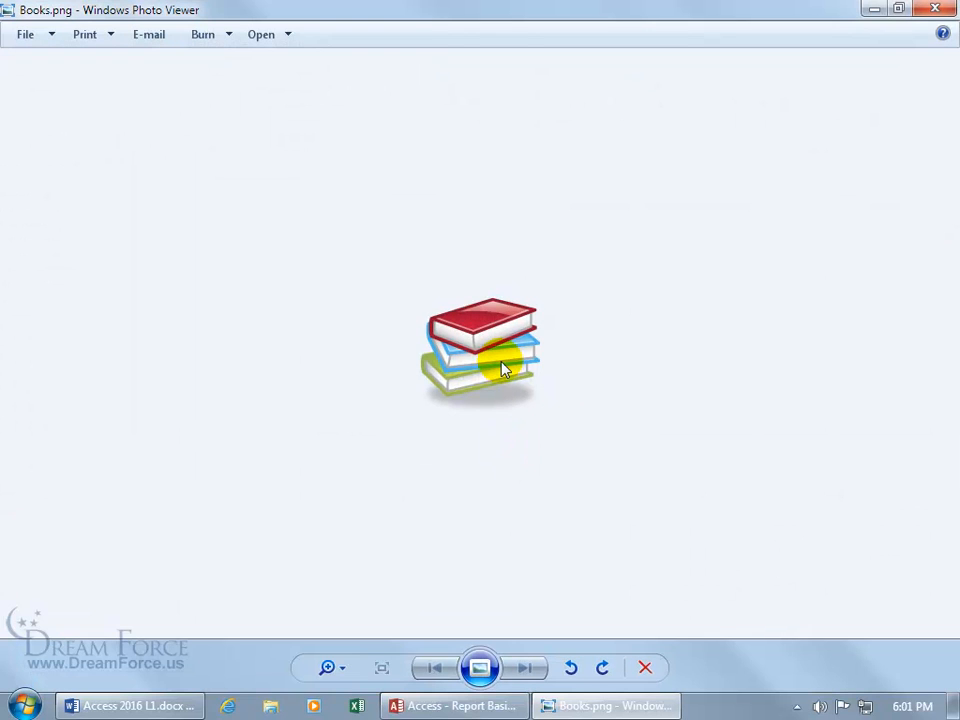
left_click(932, 12)
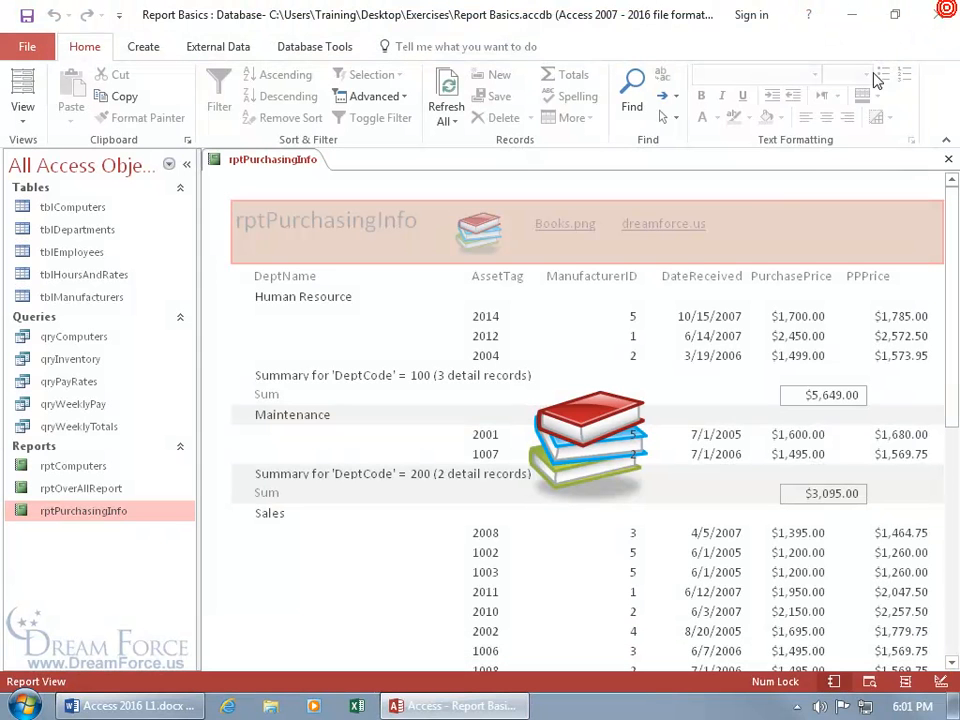
left_click(645, 250)
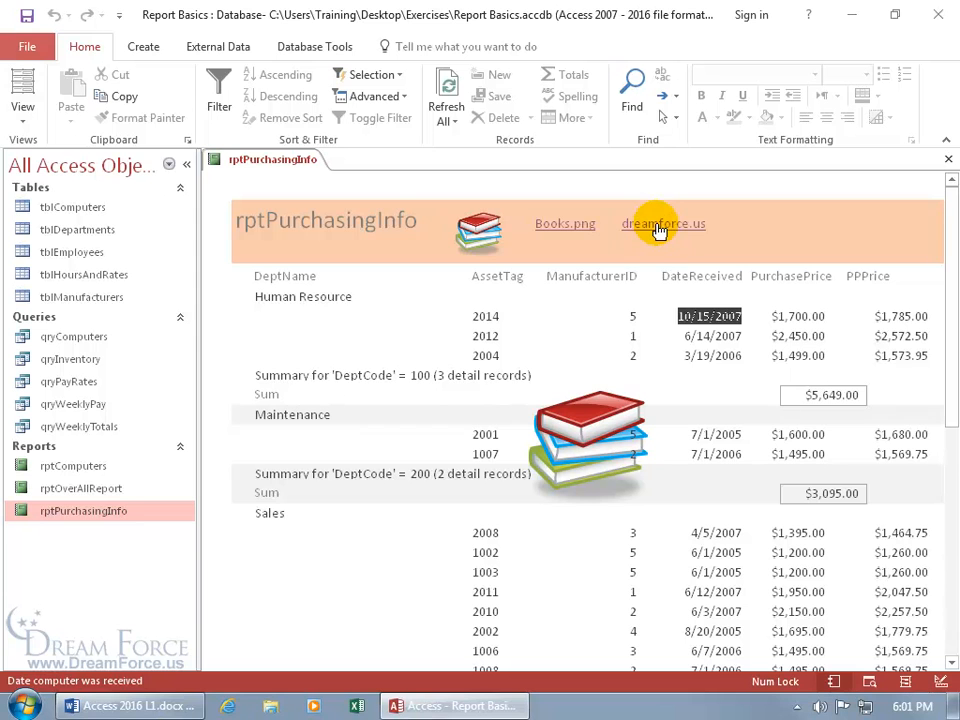
mouse_move(659, 231)
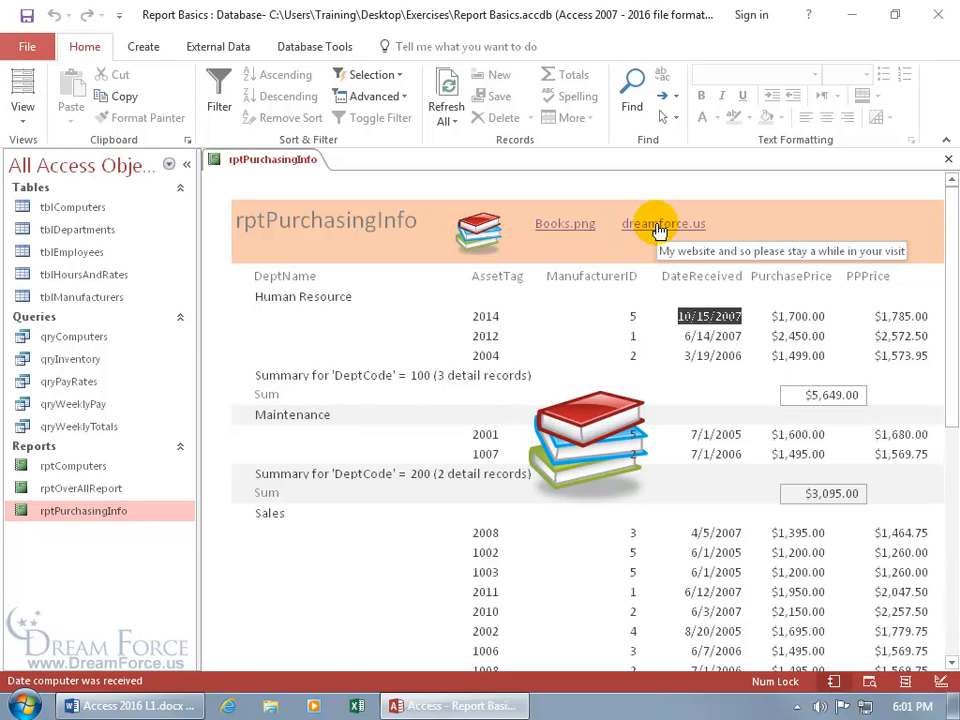
left_click(659, 231)
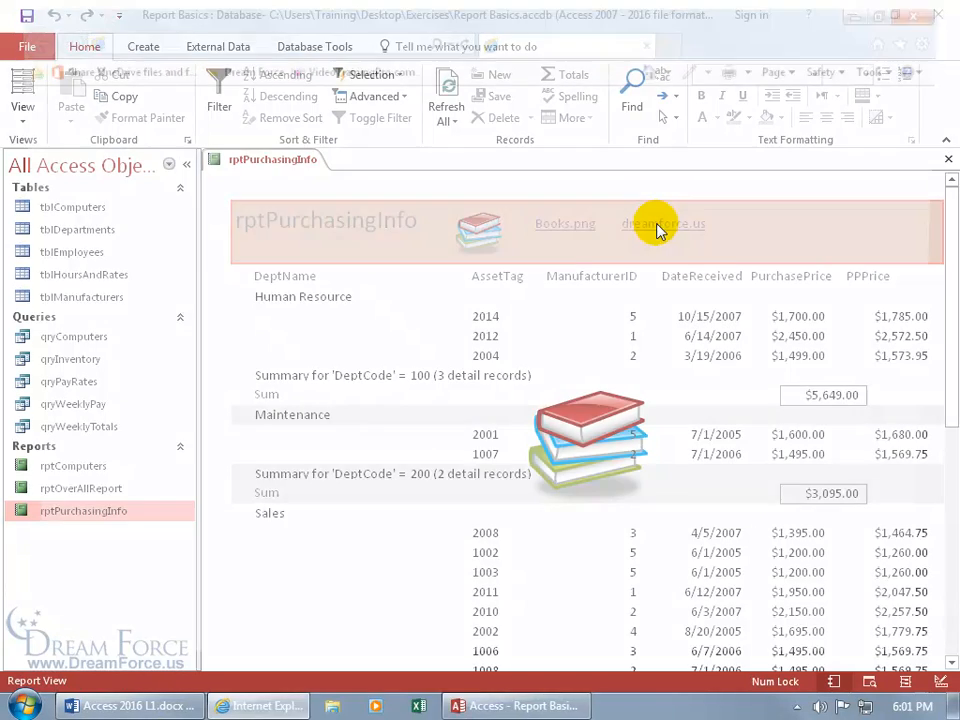
left_click_drag(943, 184, 953, 328)
left_click(935, 8)
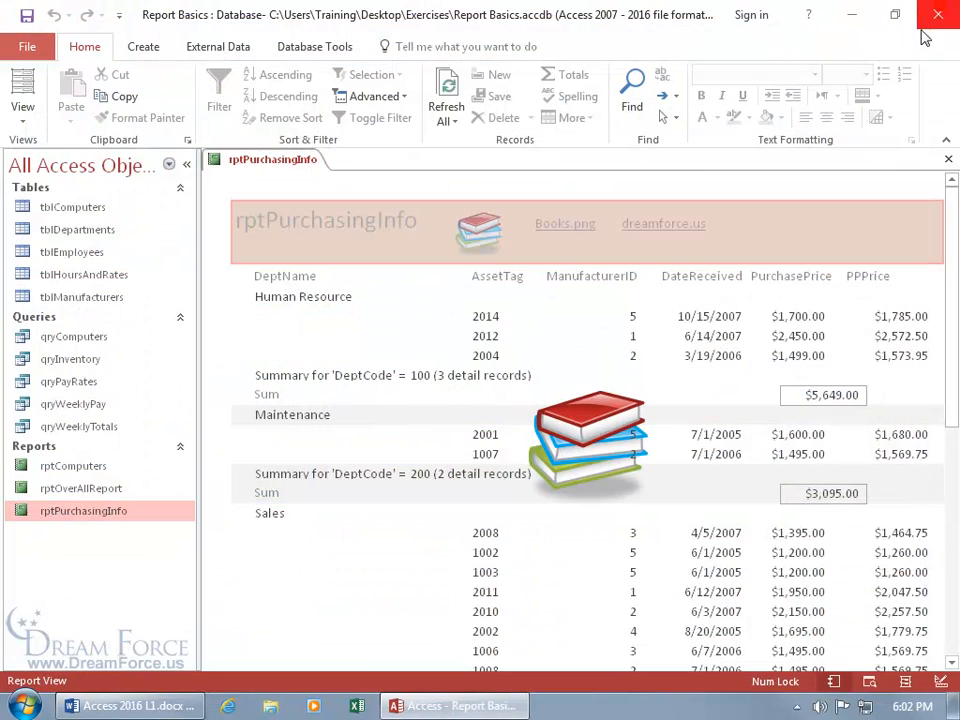
In Design View, delete the Books.png and dreamforce.us hyperlink labels from the report header
left_click(631, 336)
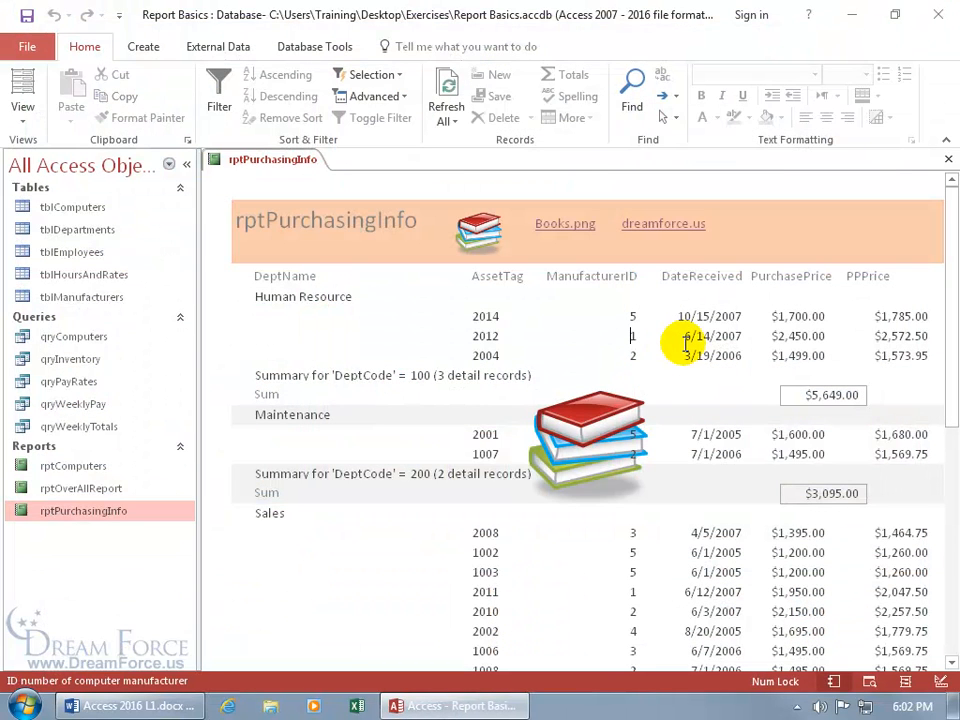
right_click(300, 163)
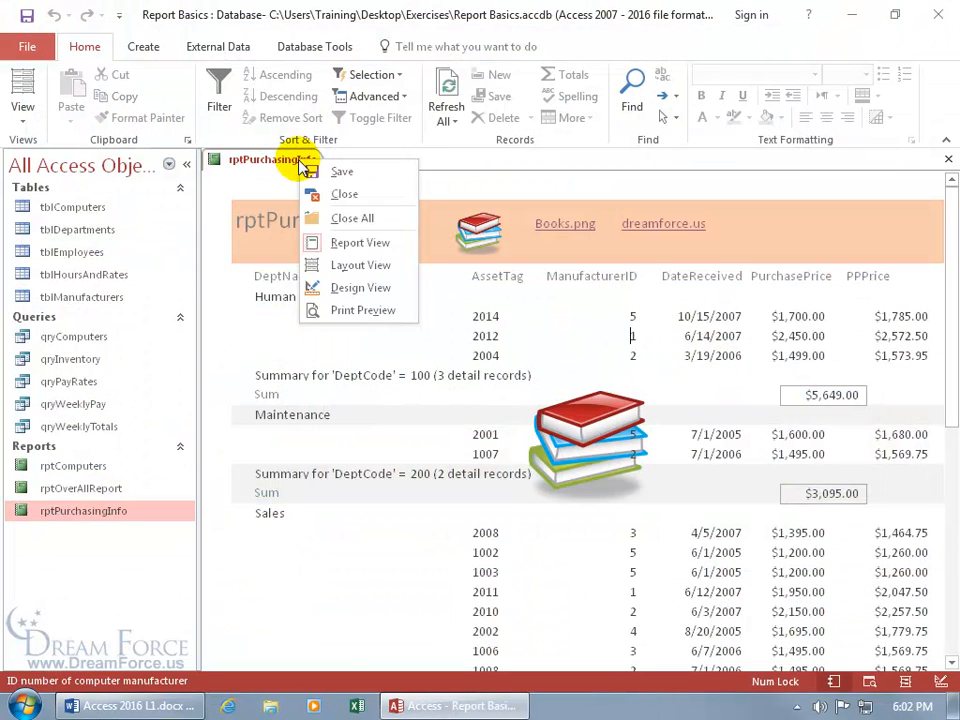
left_click(328, 286)
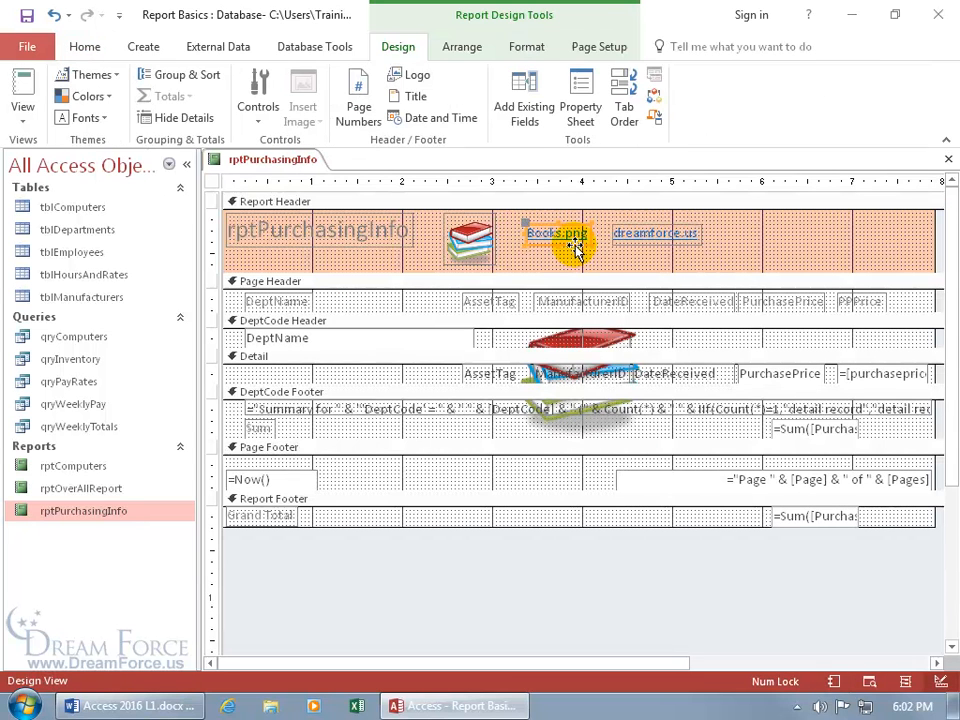
key("Delete")
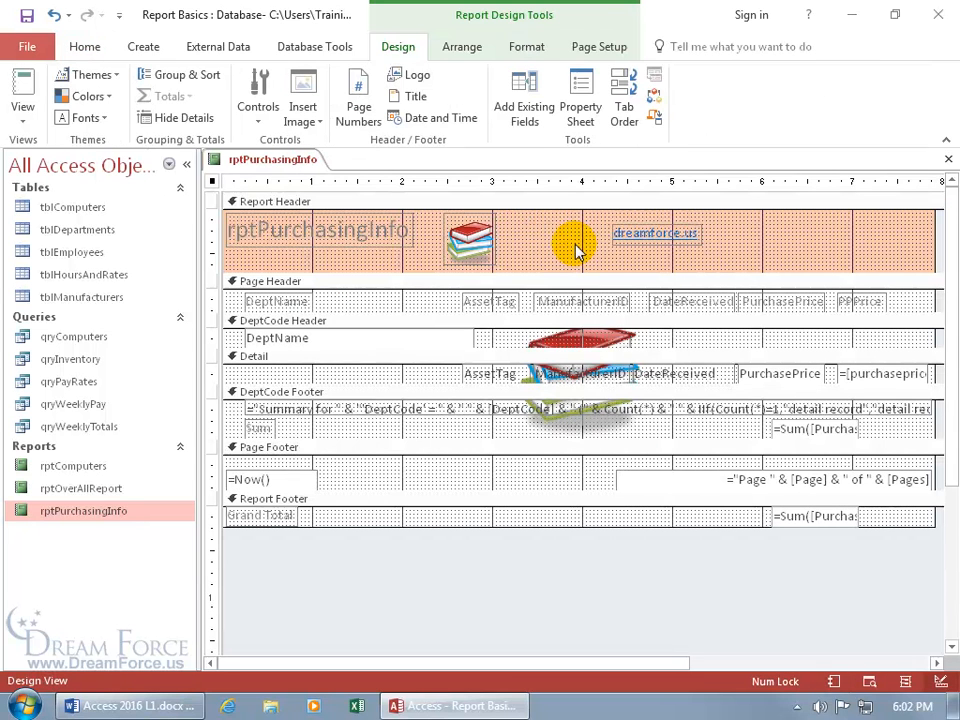
left_click(628, 238)
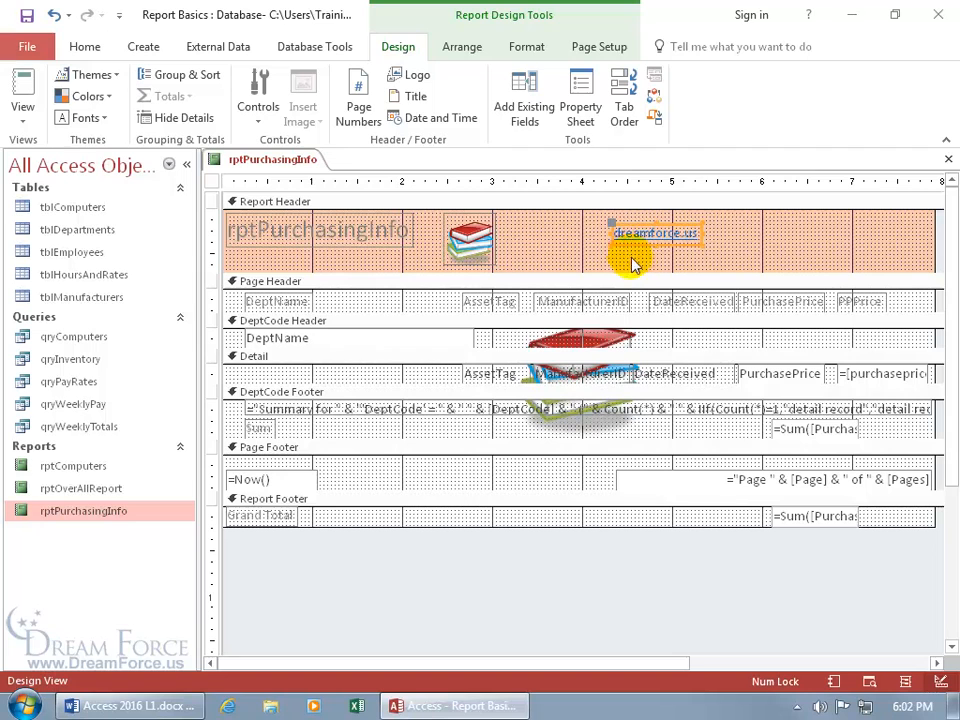
key("Delete")
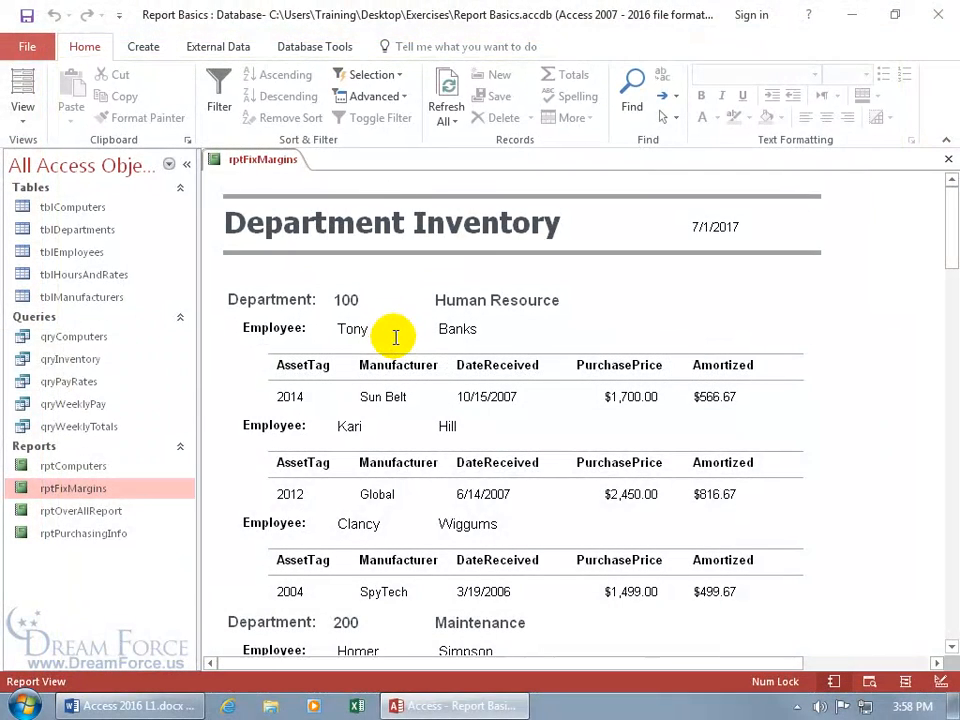
Switch the rptFixMargins Department Inventory report to Print Preview
left_click(396, 337)
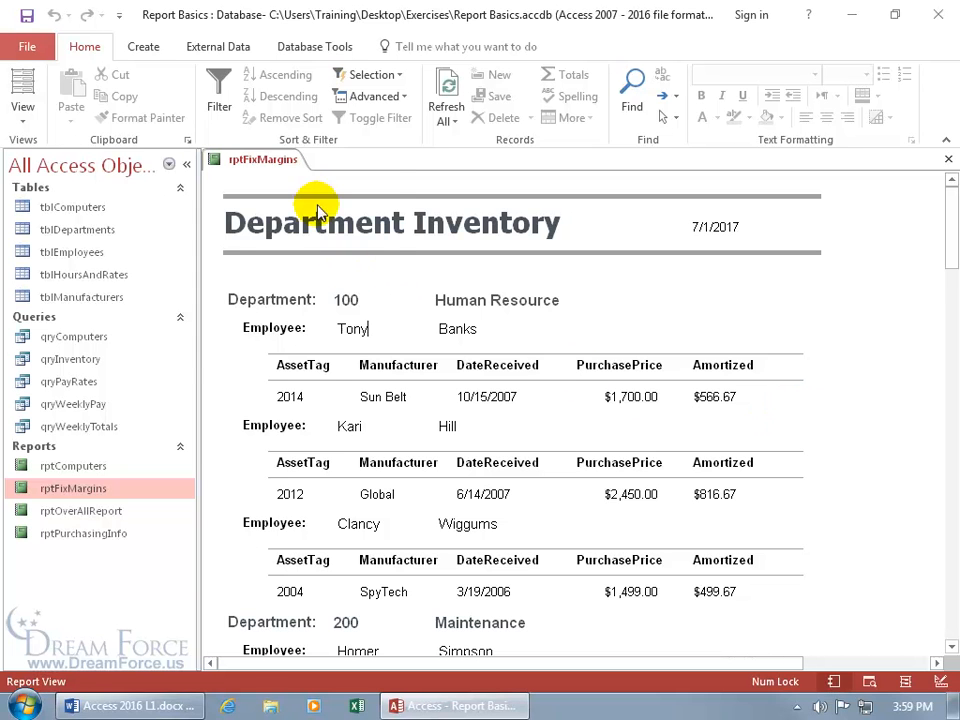
right_click(276, 162)
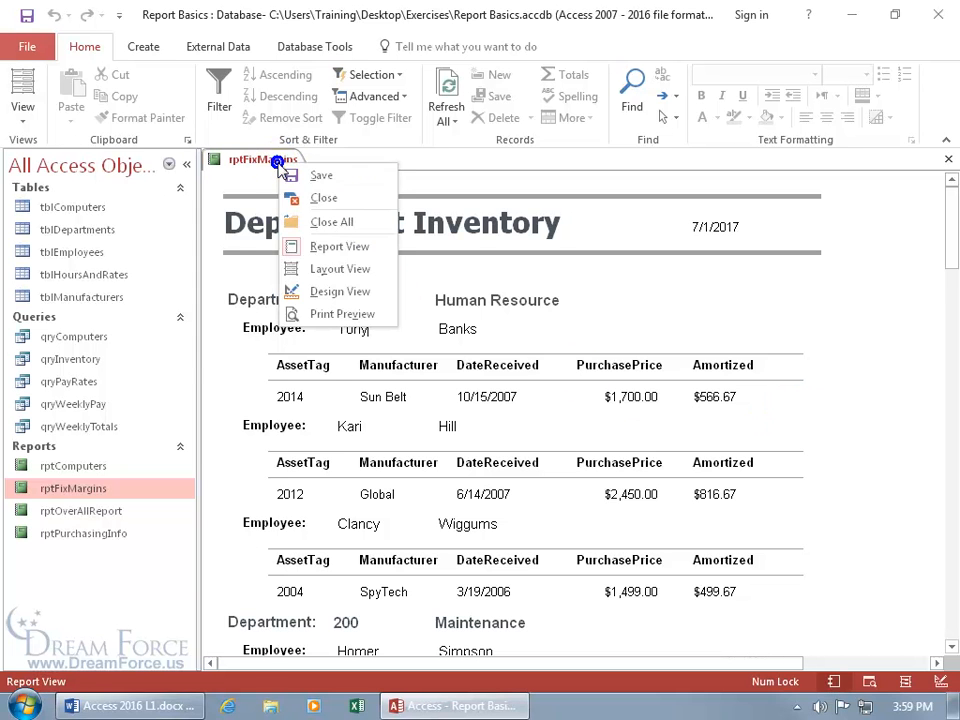
left_click(340, 316)
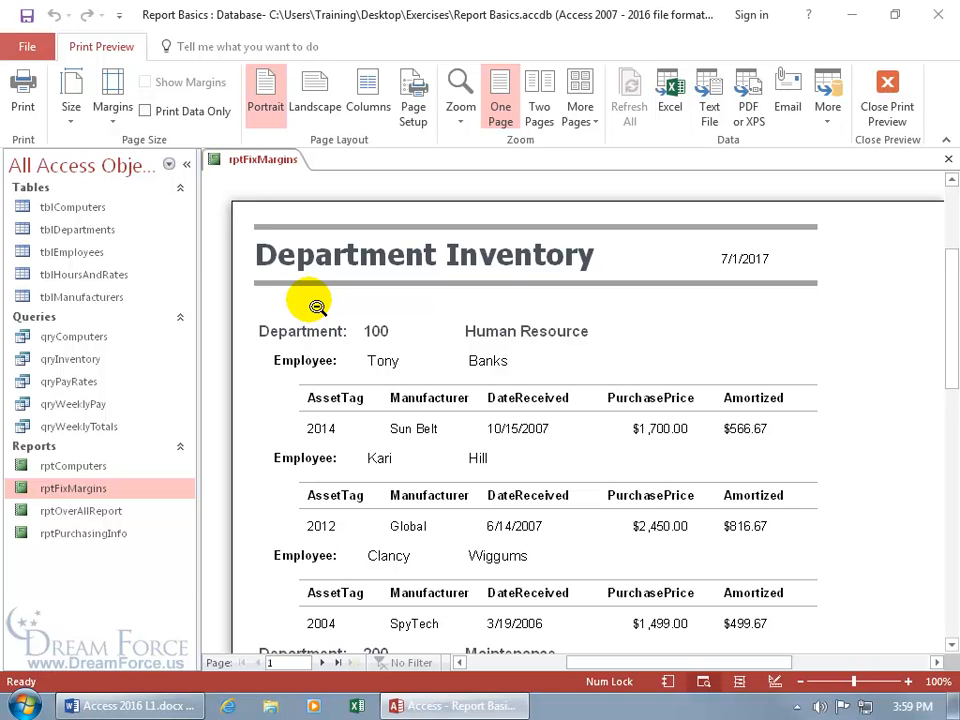
View the nearly blank page 2 at full-page zoom, then go back to page 1
left_click(321, 662)
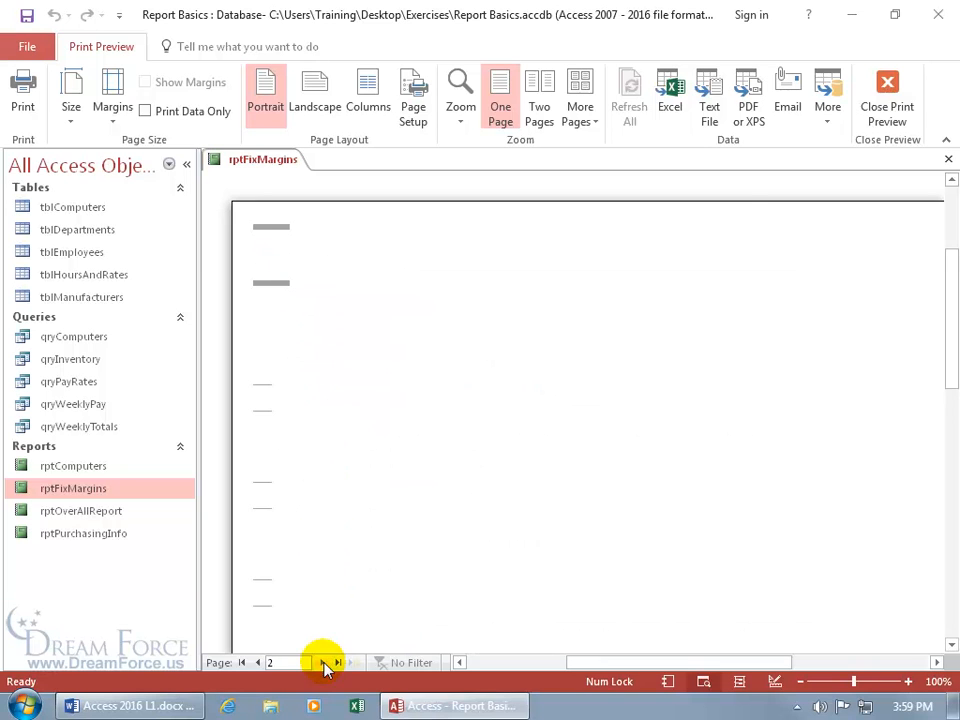
left_click(446, 411)
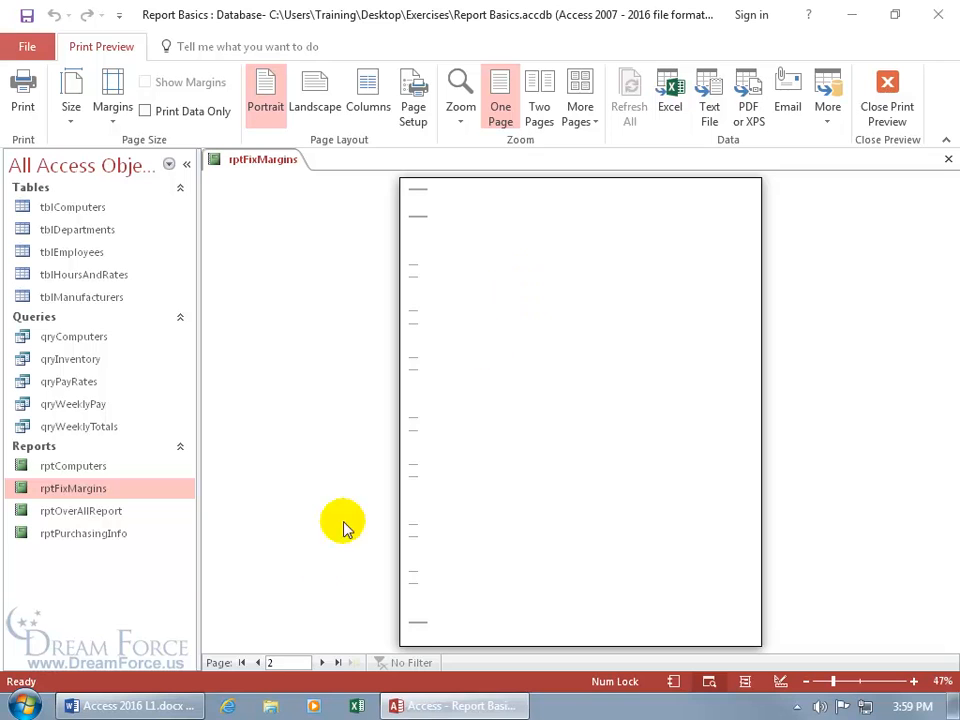
left_click(257, 662)
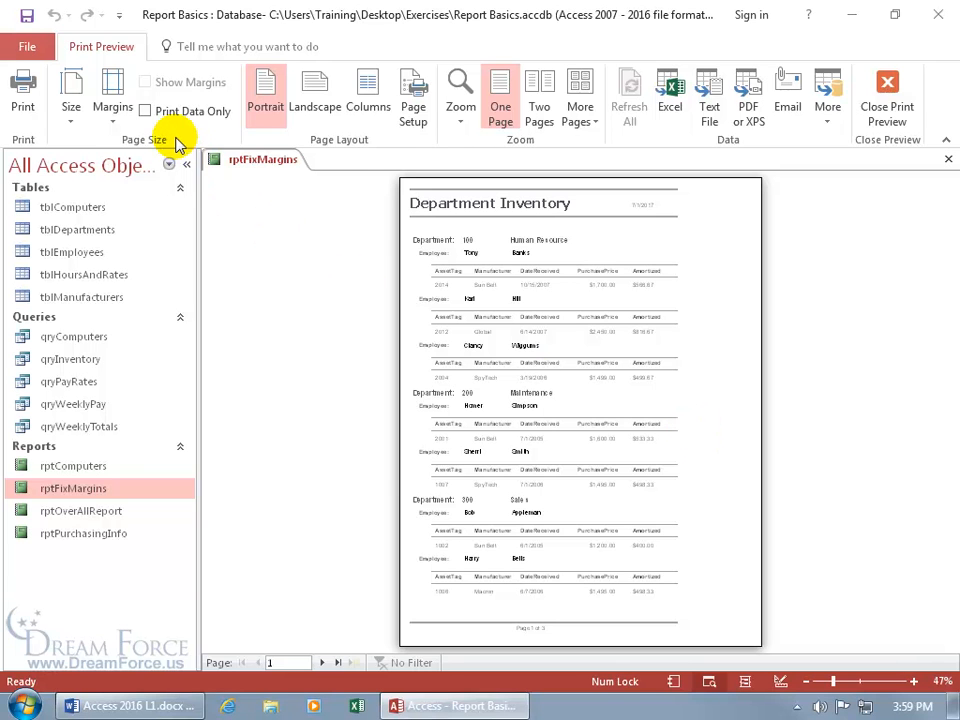
Review the margin presets and Page Setup without changing anything, then close Print Preview
left_click(115, 124)
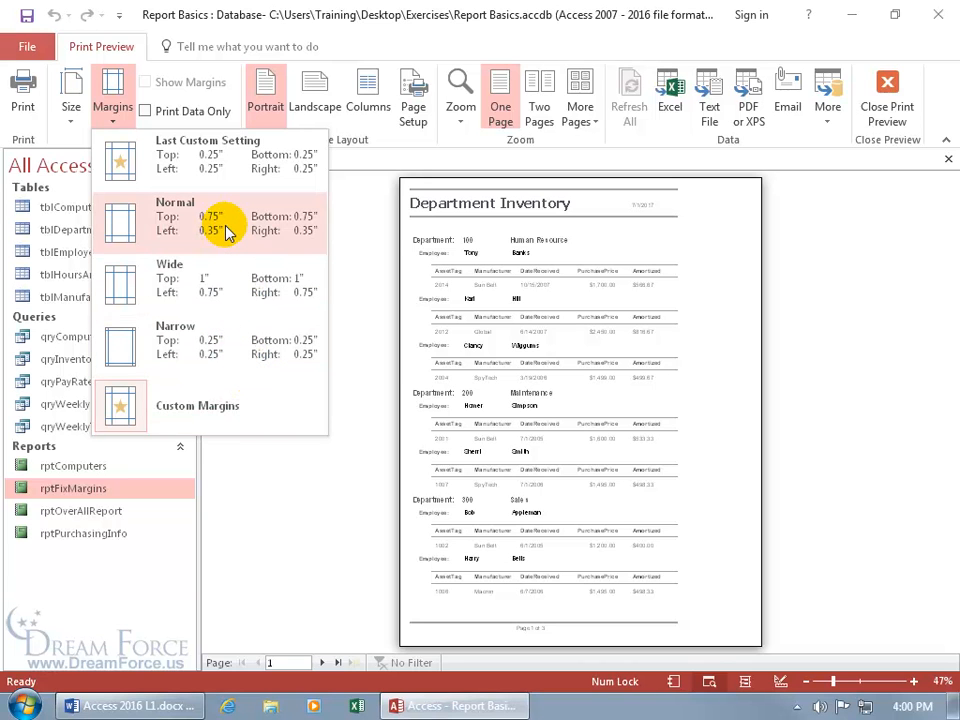
left_click(349, 274)
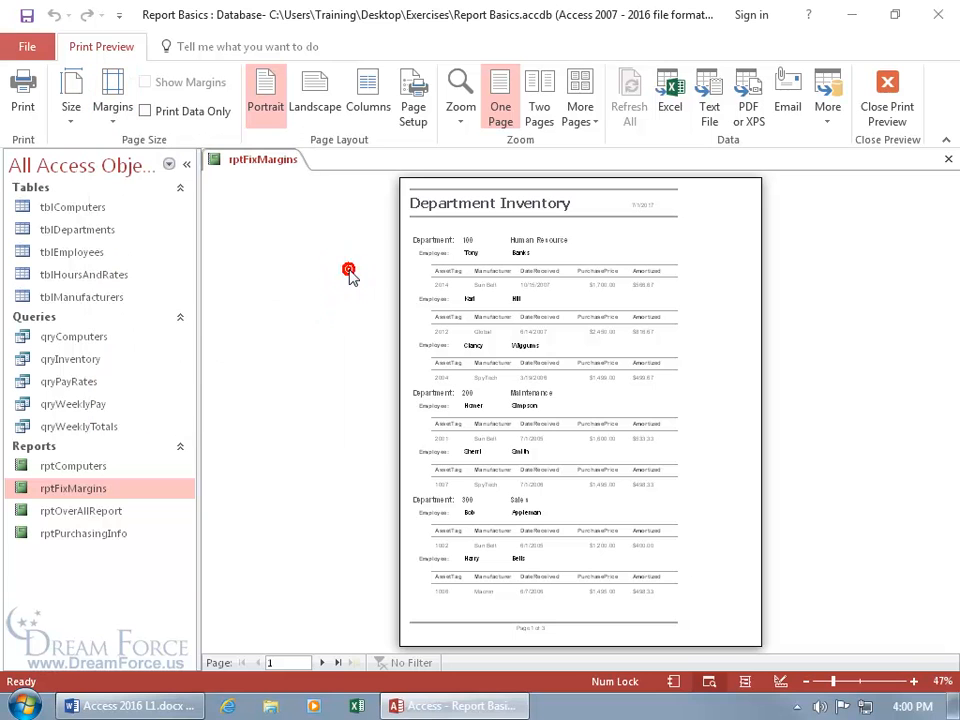
left_click(412, 119)
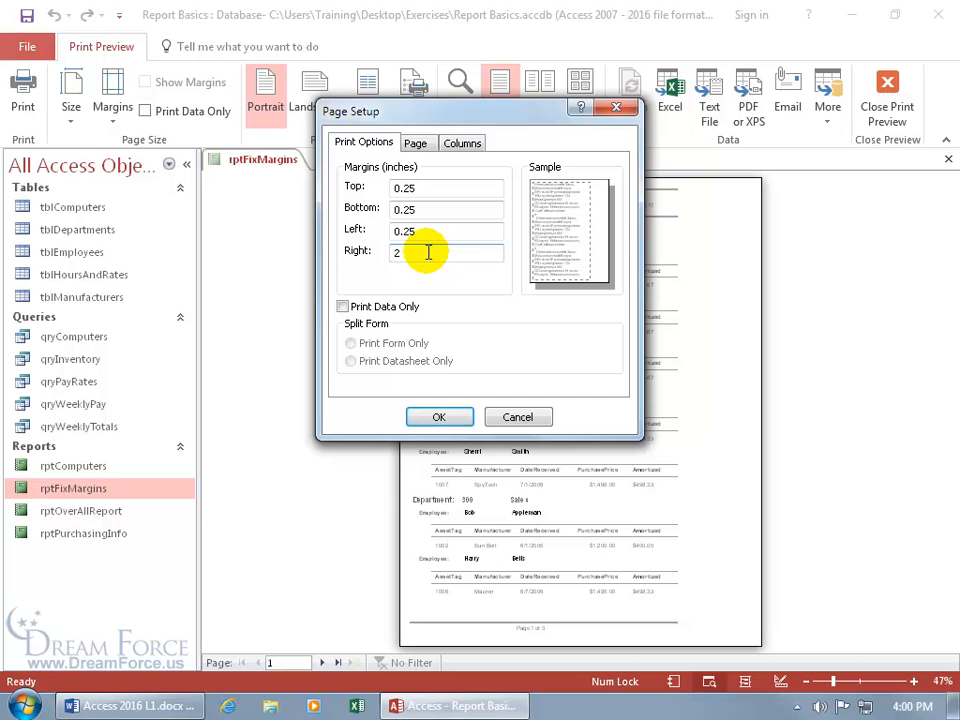
left_click(519, 418)
left_click(887, 118)
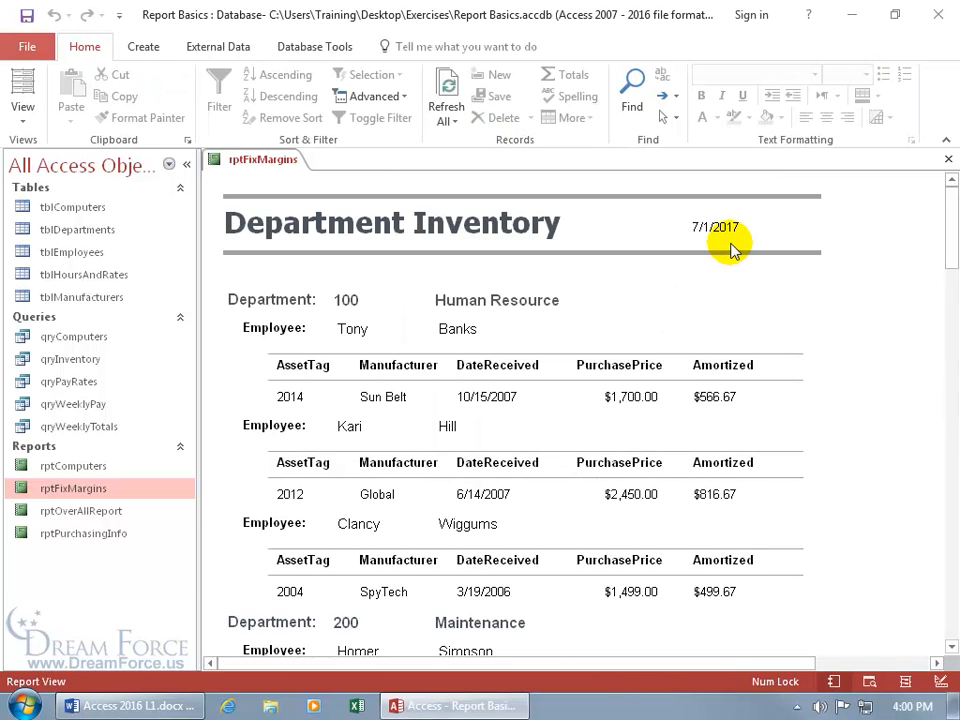
Switch rptFixMargins to Design View, select the Department Inventory title, and show the formatting tools
right_click(262, 162)
left_click(268, 288)
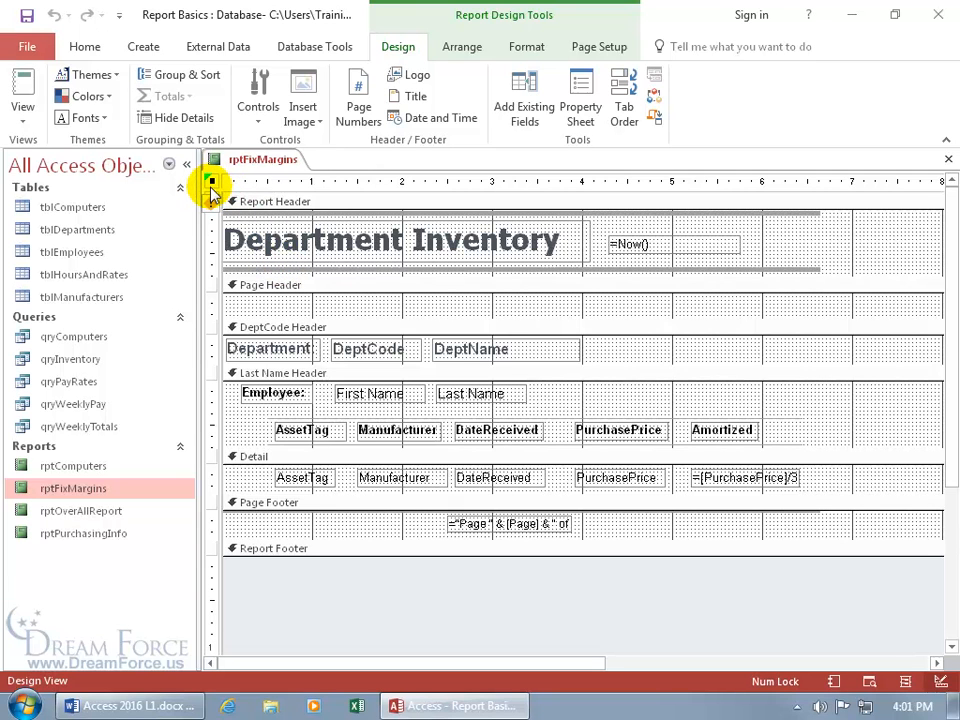
left_click(421, 258)
left_click(421, 258)
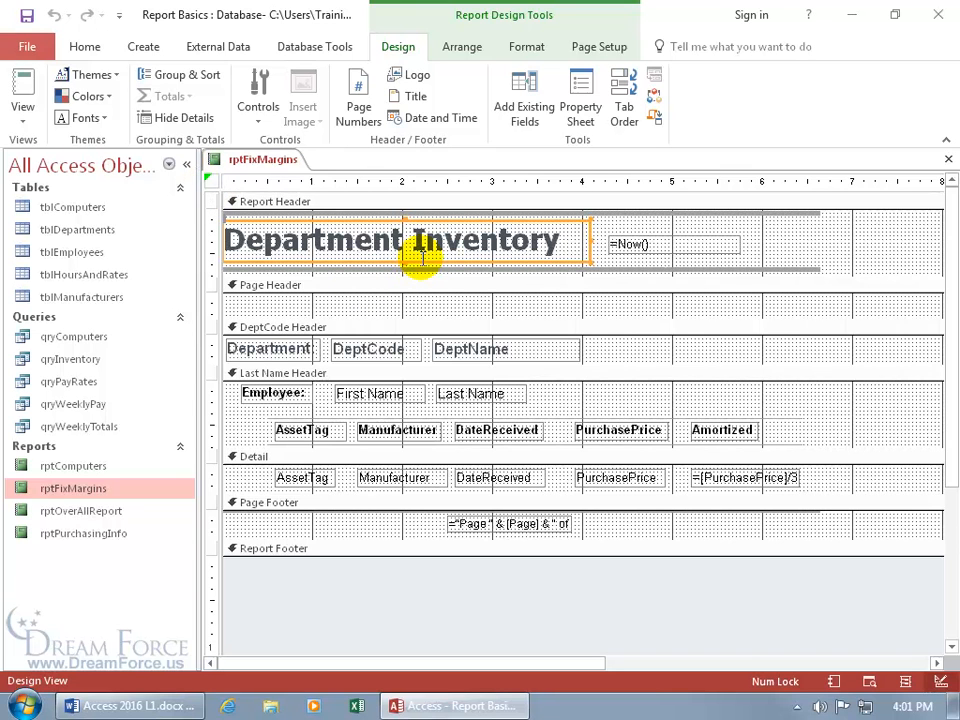
left_click(213, 187)
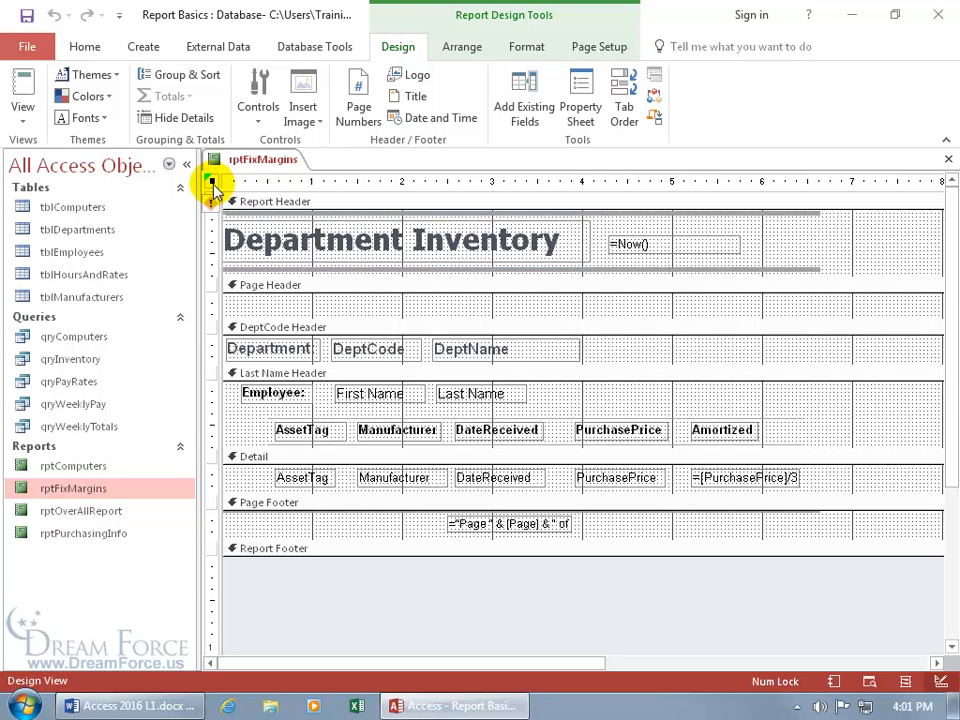
left_click(355, 228)
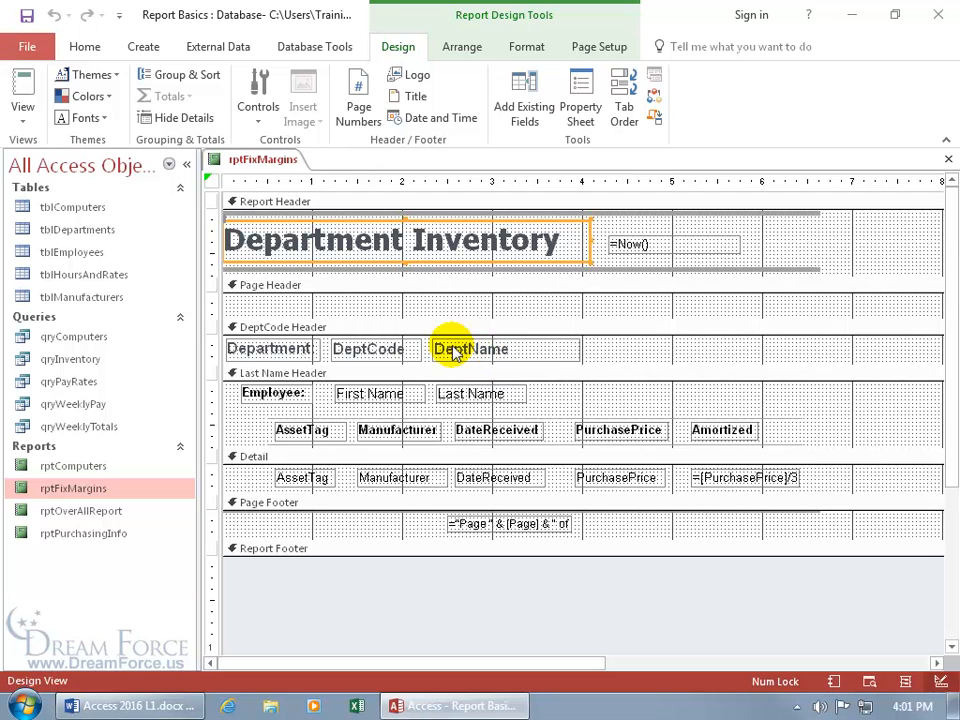
left_click(526, 47)
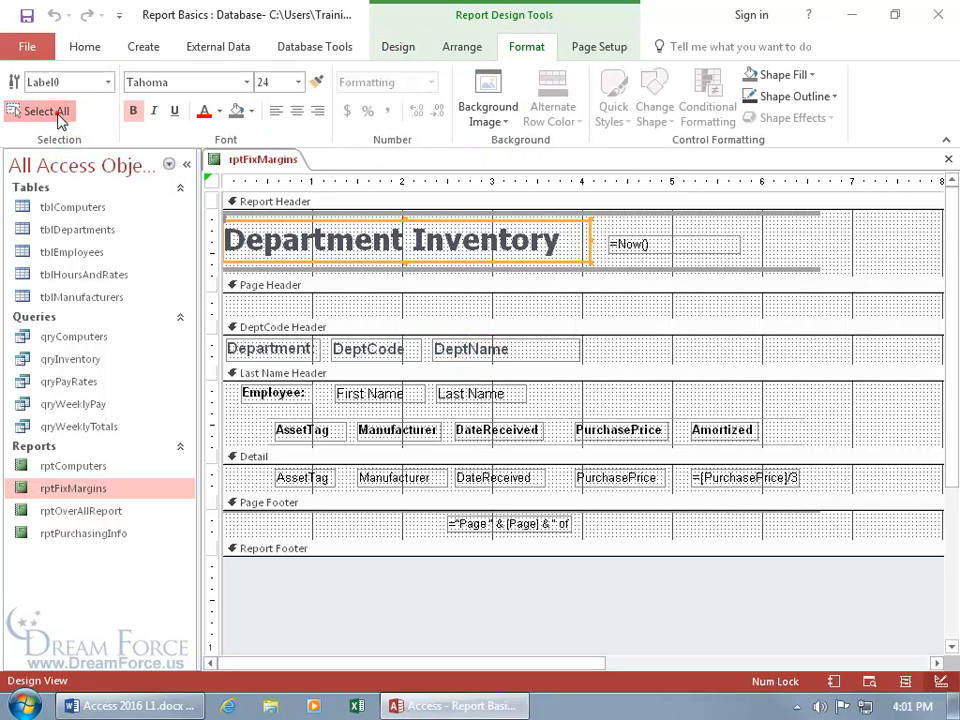
left_click(56, 111)
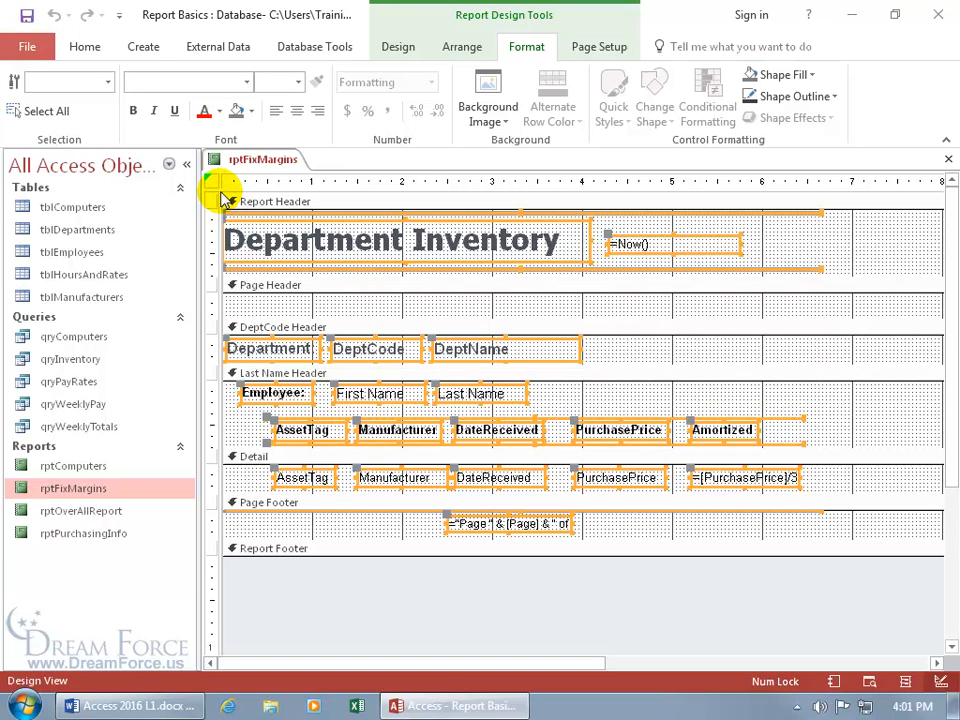
left_click(536, 304)
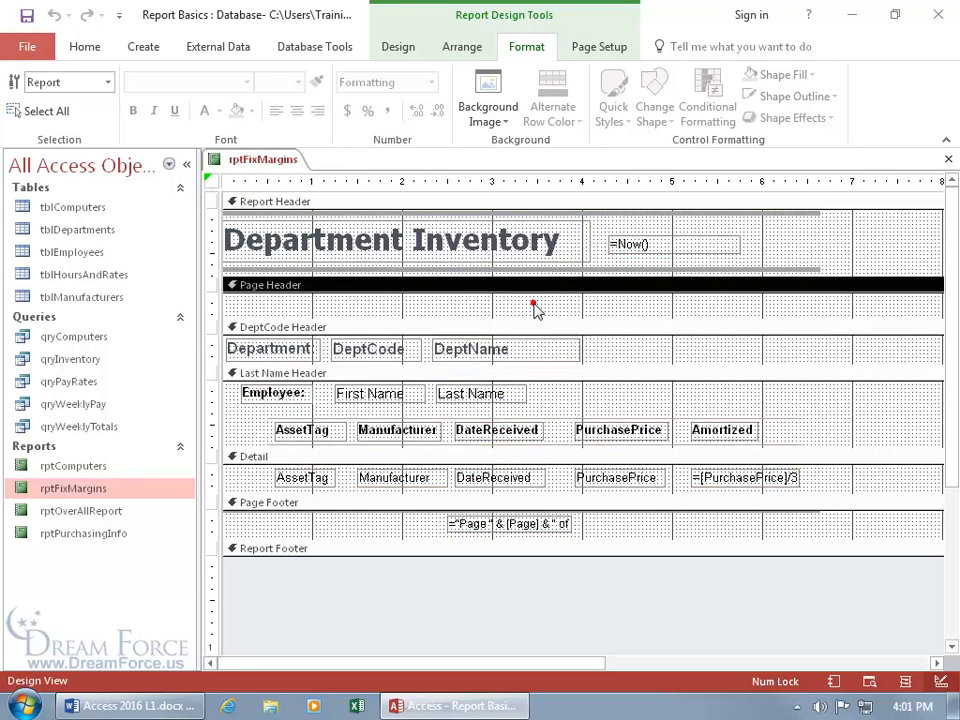
left_click(212, 181)
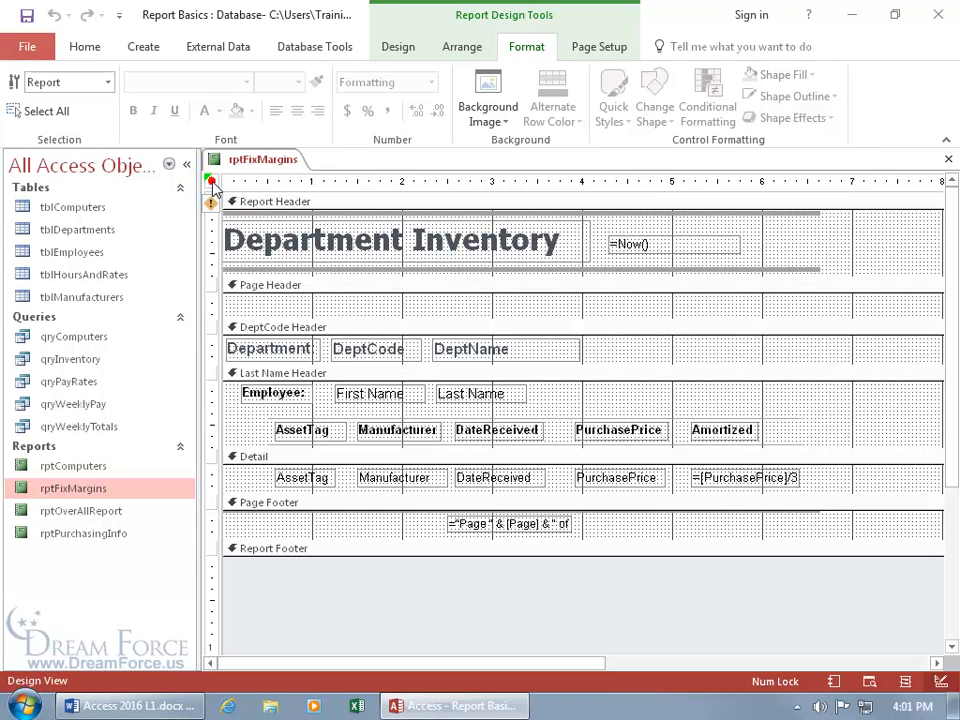
double_click(212, 181)
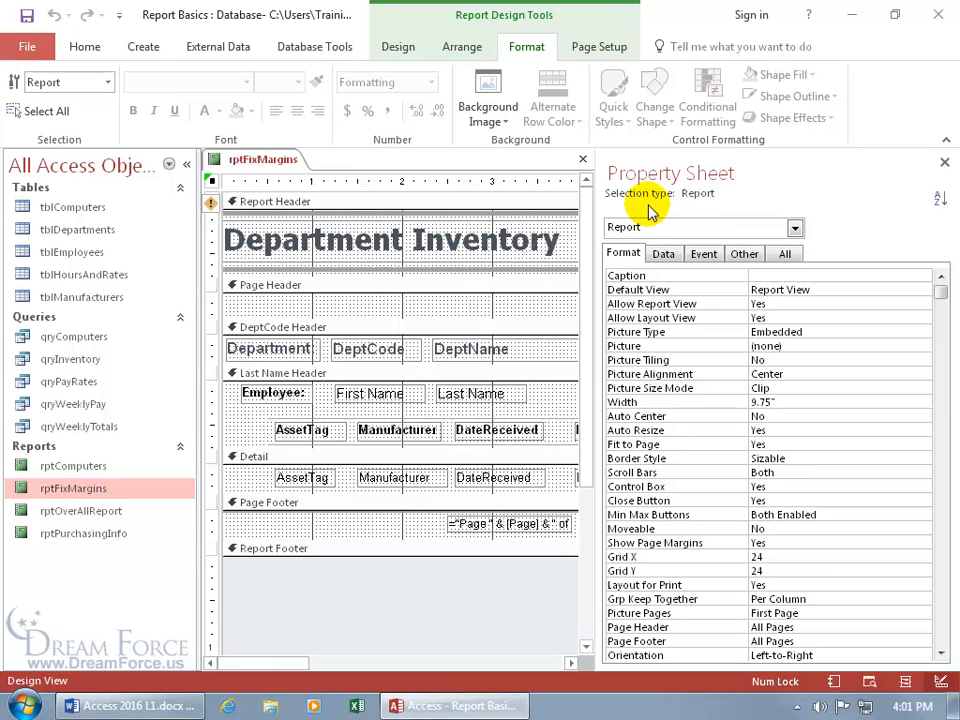
left_click(945, 163)
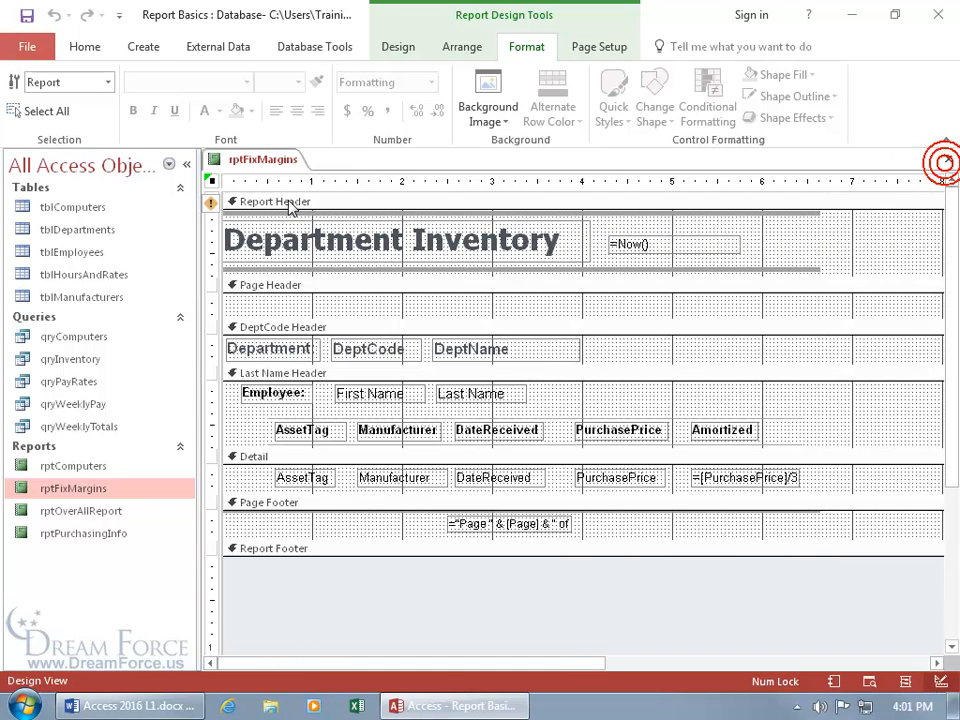
left_click(211, 182)
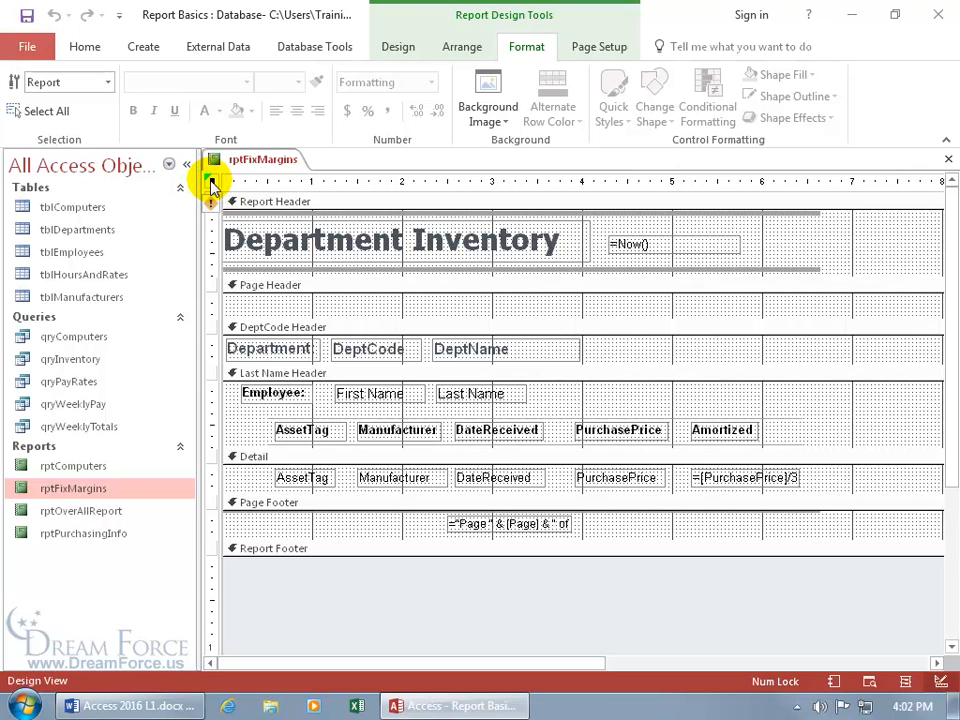
left_click(317, 236)
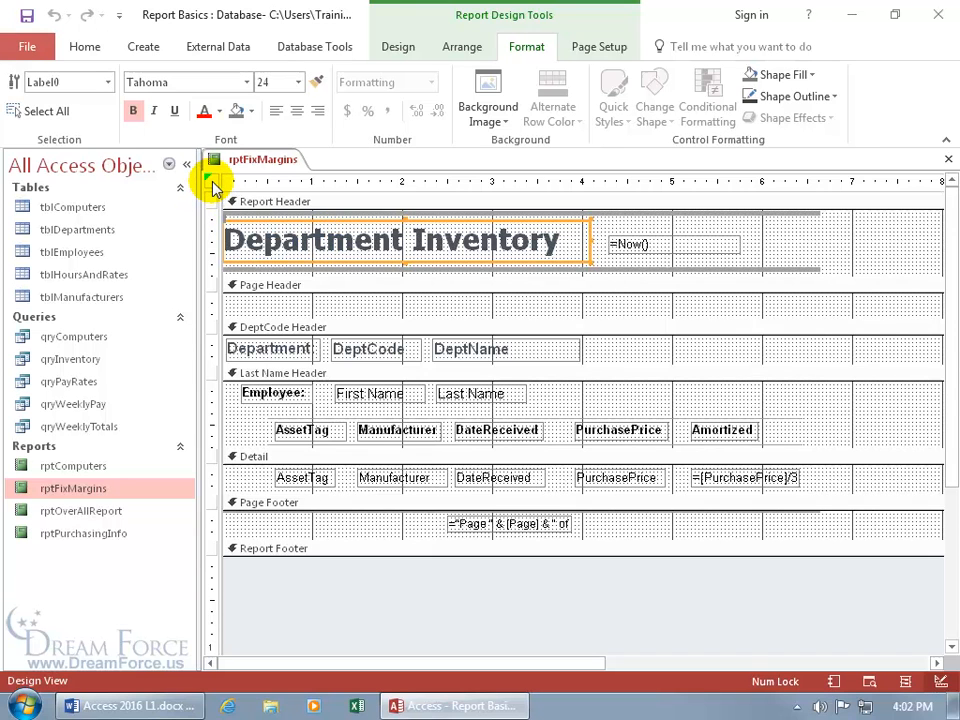
left_click(211, 182)
mouse_move(216, 213)
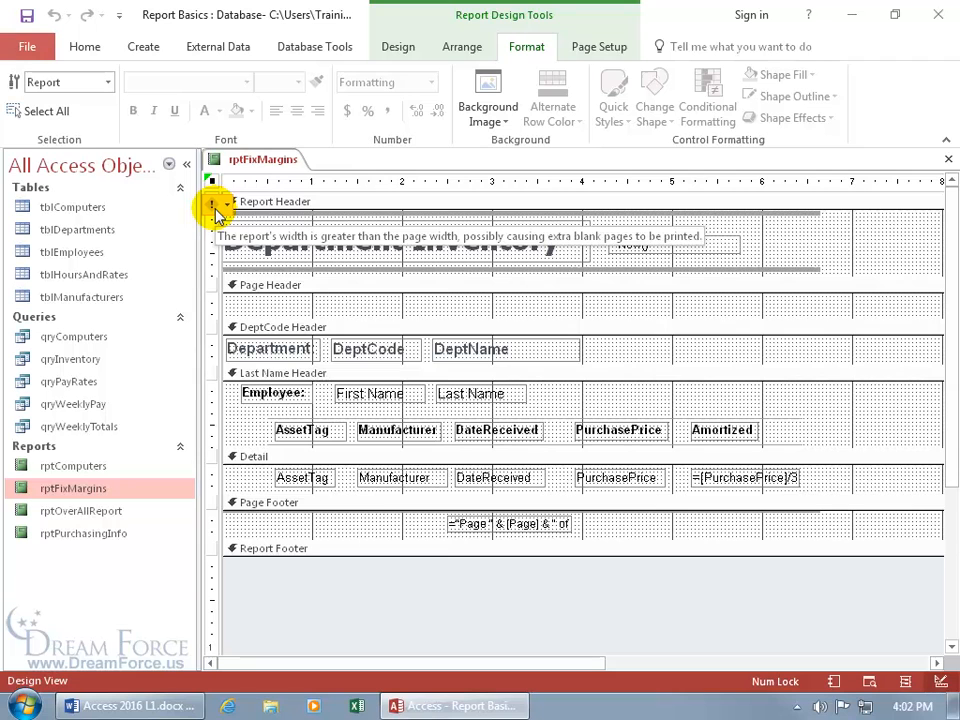
left_click(216, 207)
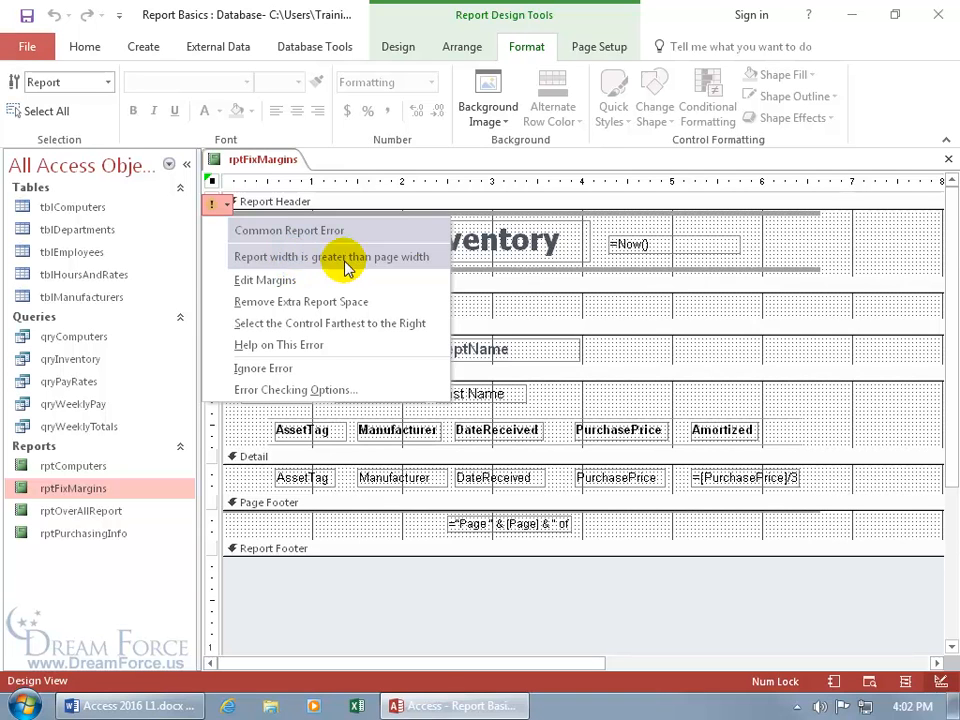
left_click(478, 302)
left_click(480, 305)
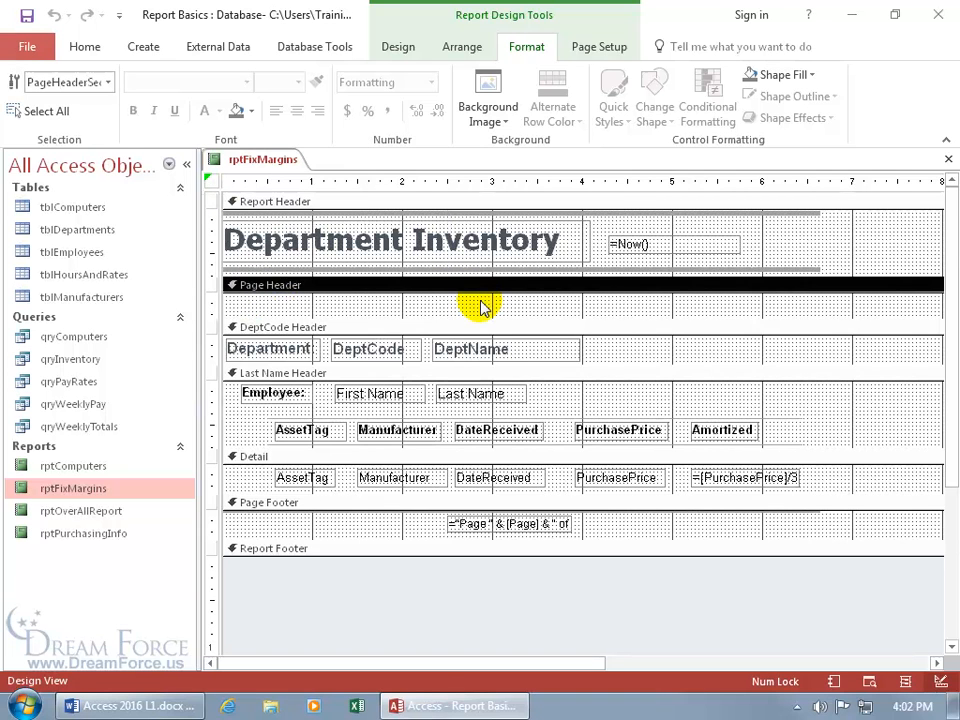
left_click(212, 184)
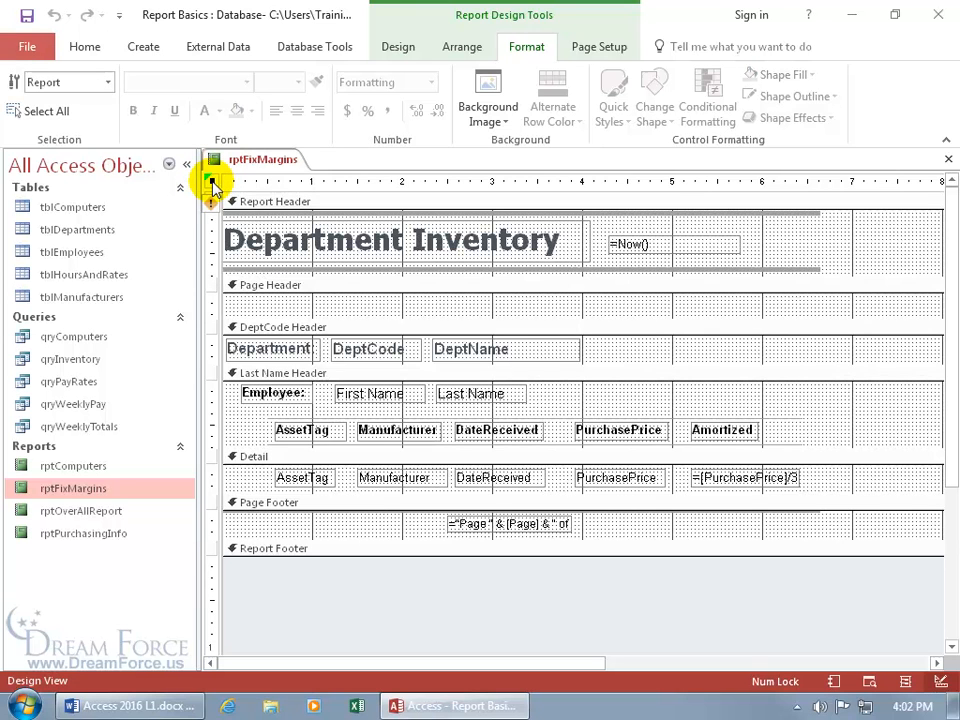
mouse_move(216, 208)
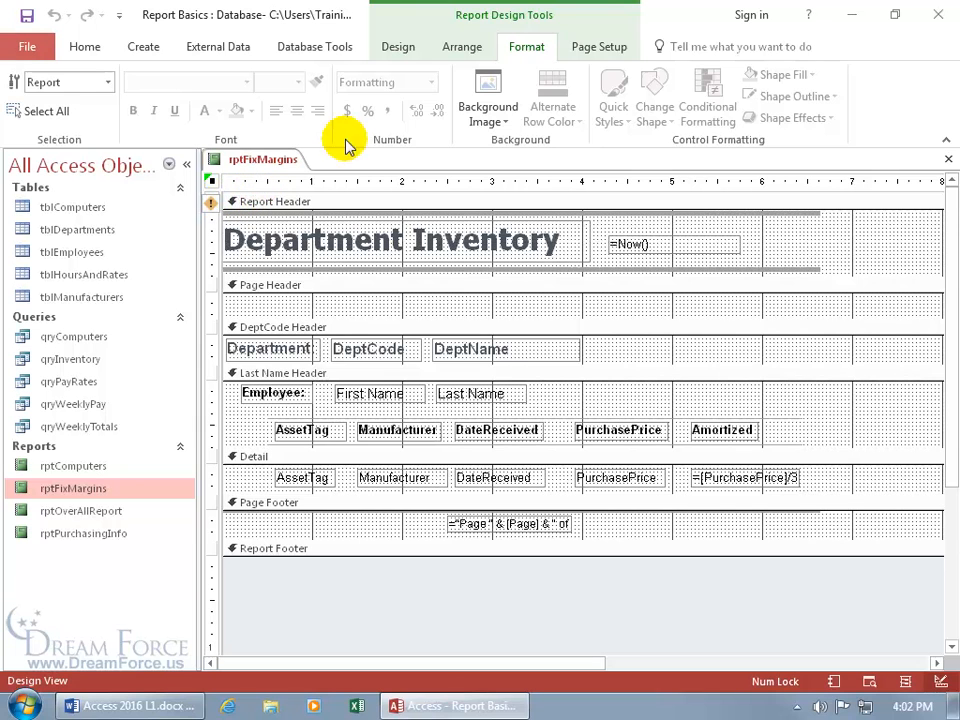
Change the report's right margin from 2 to 0.25 inches in Page Setup
left_click(601, 46)
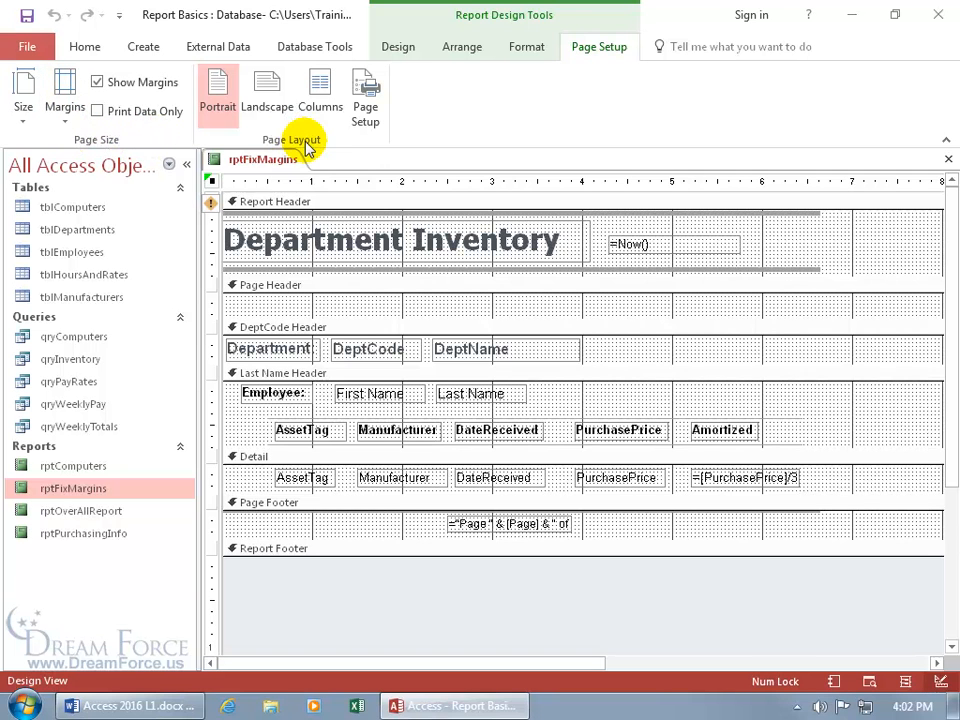
left_click(366, 108)
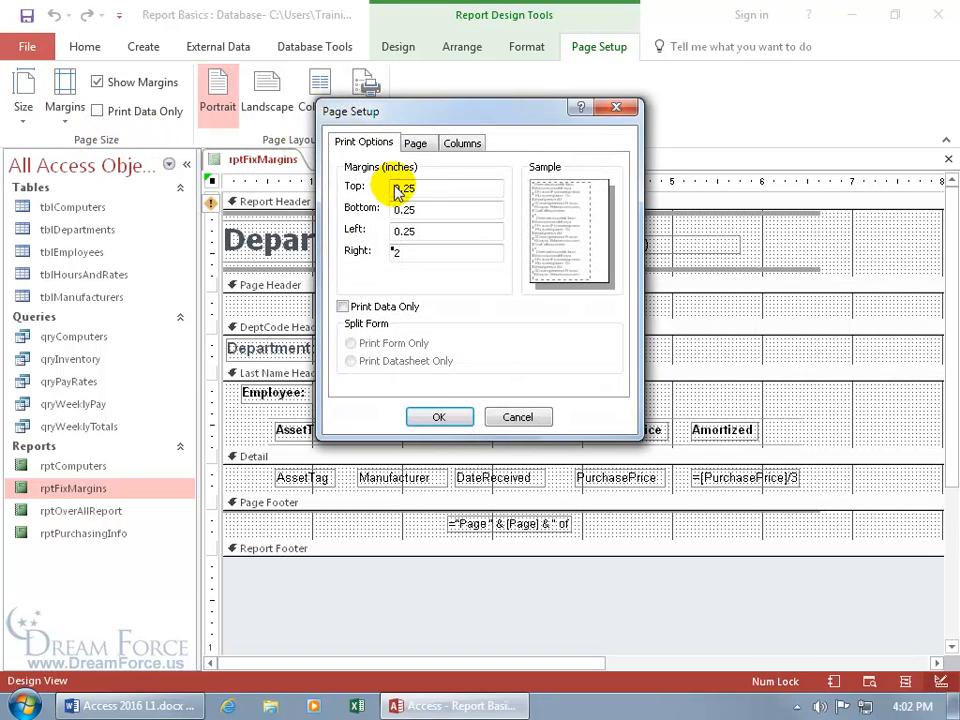
double_click(407, 252)
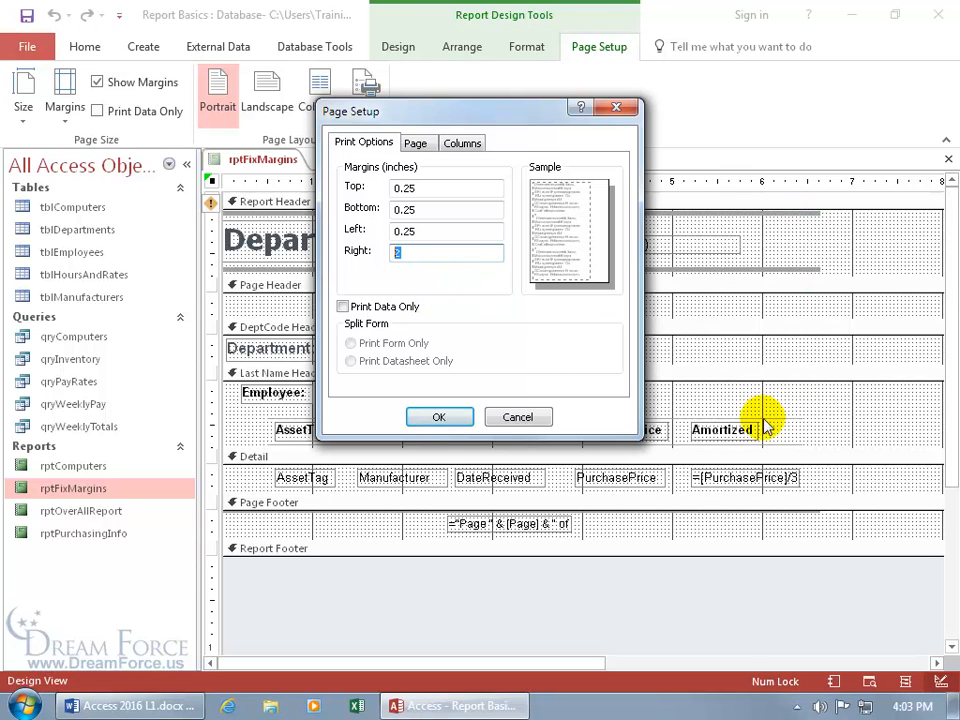
left_click_drag(411, 254, 389, 251)
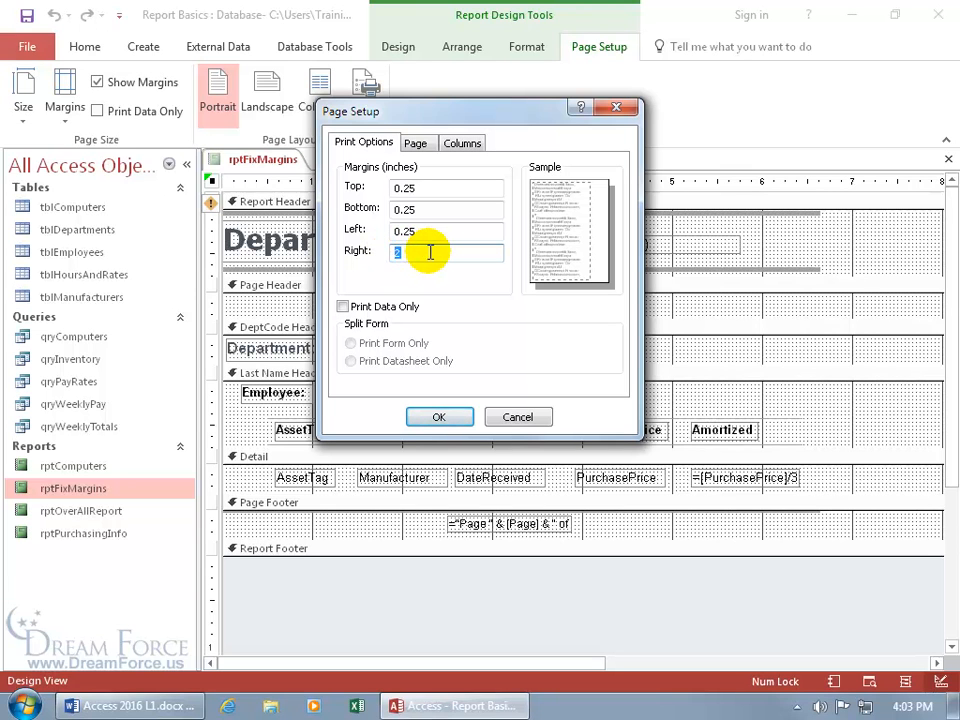
type("0.25")
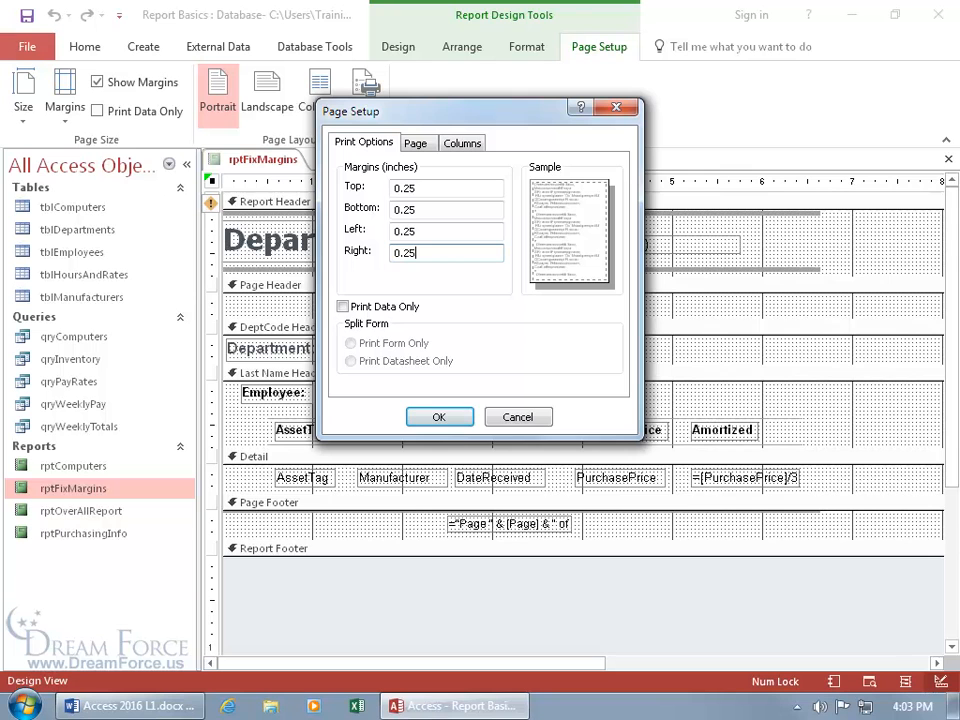
left_click(447, 421)
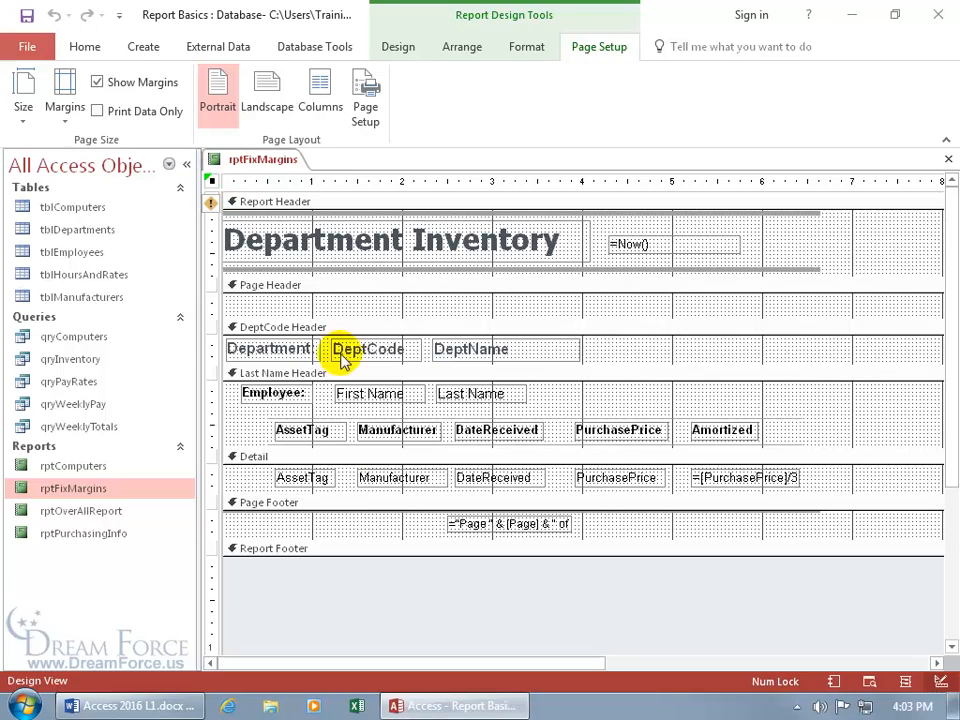
left_click_drag(441, 668, 656, 670)
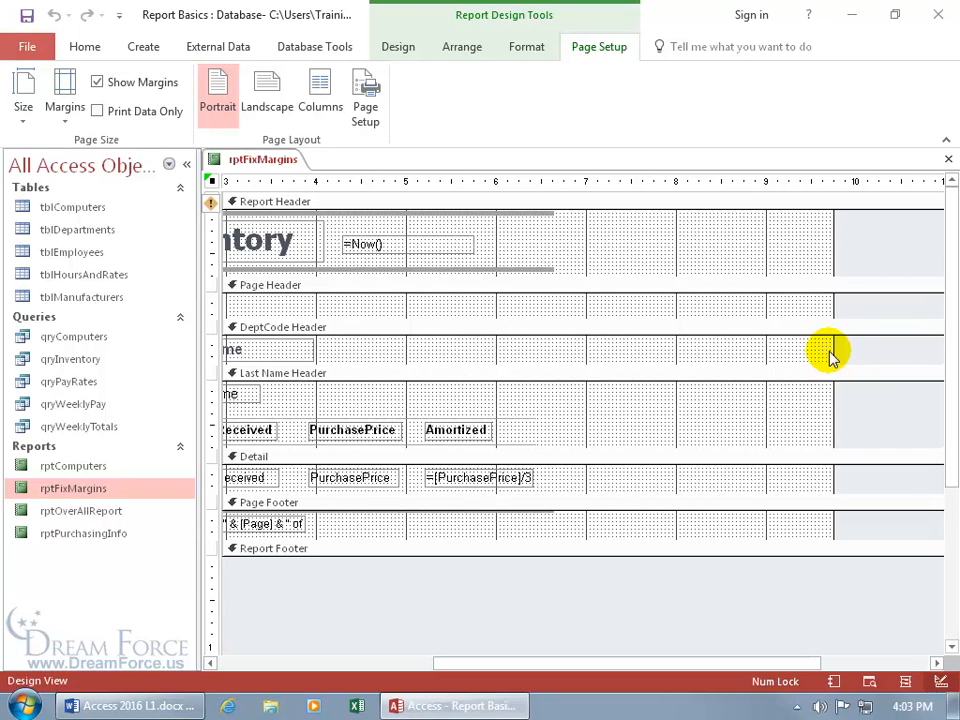
right_click(272, 160)
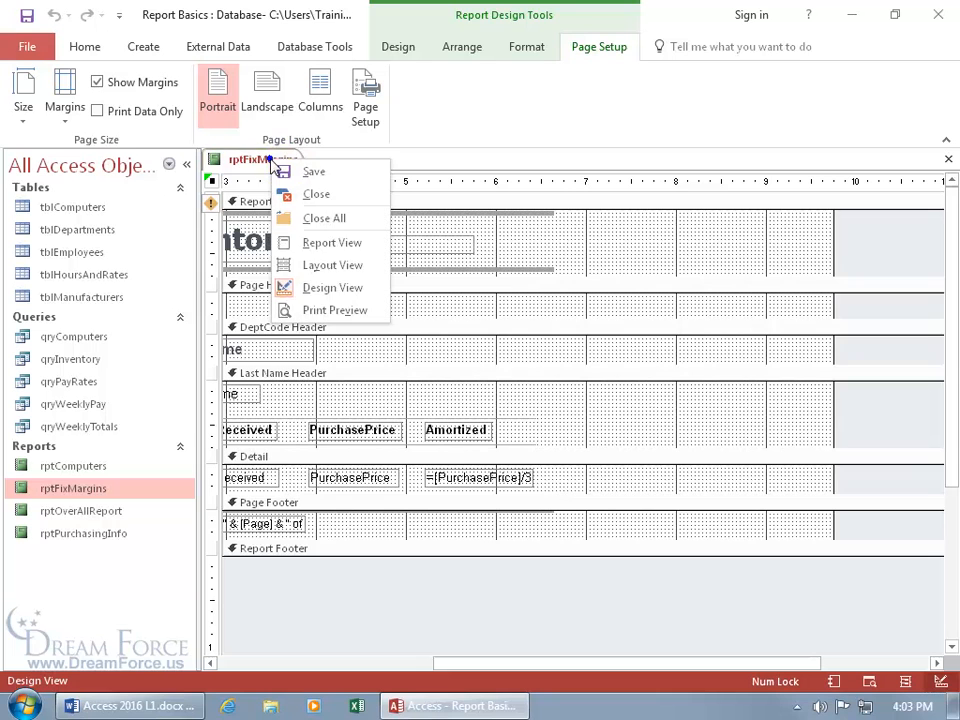
left_click(308, 310)
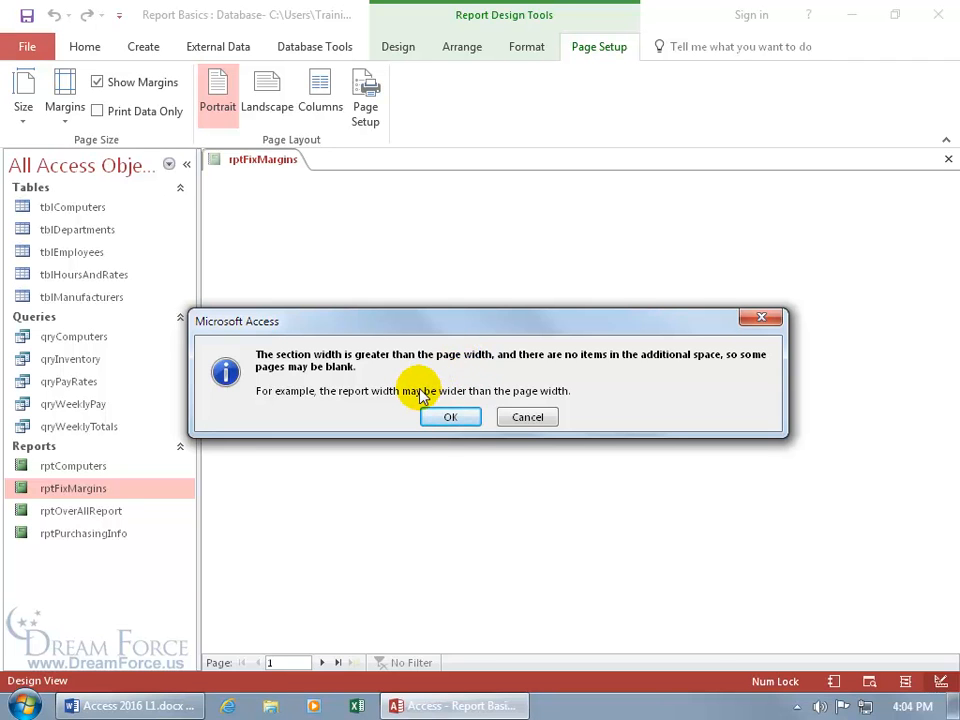
left_click(448, 418)
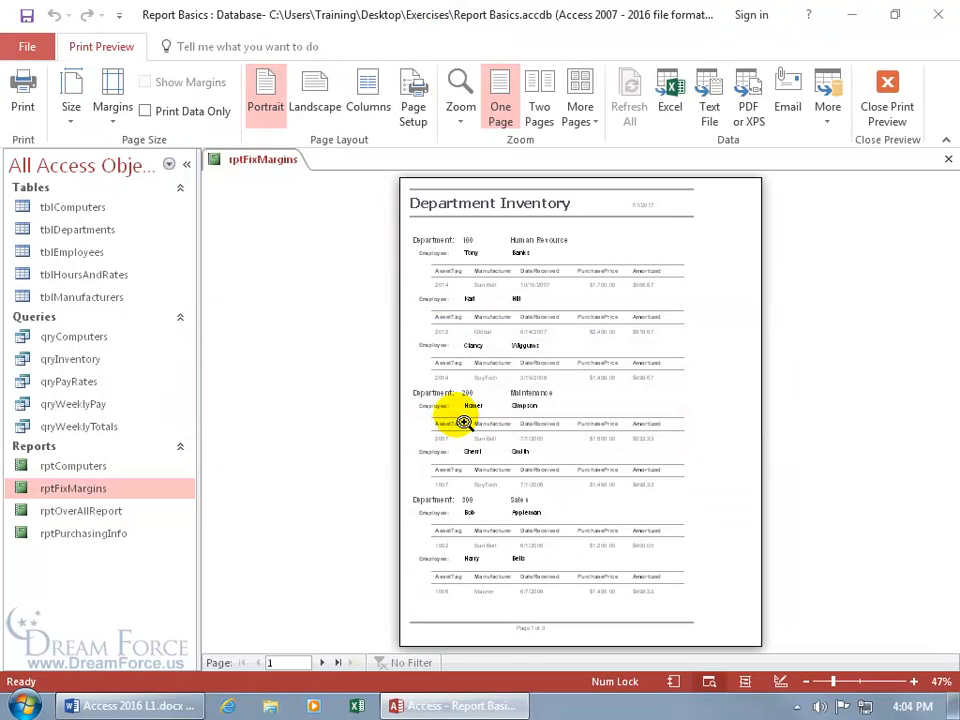
left_click(321, 662)
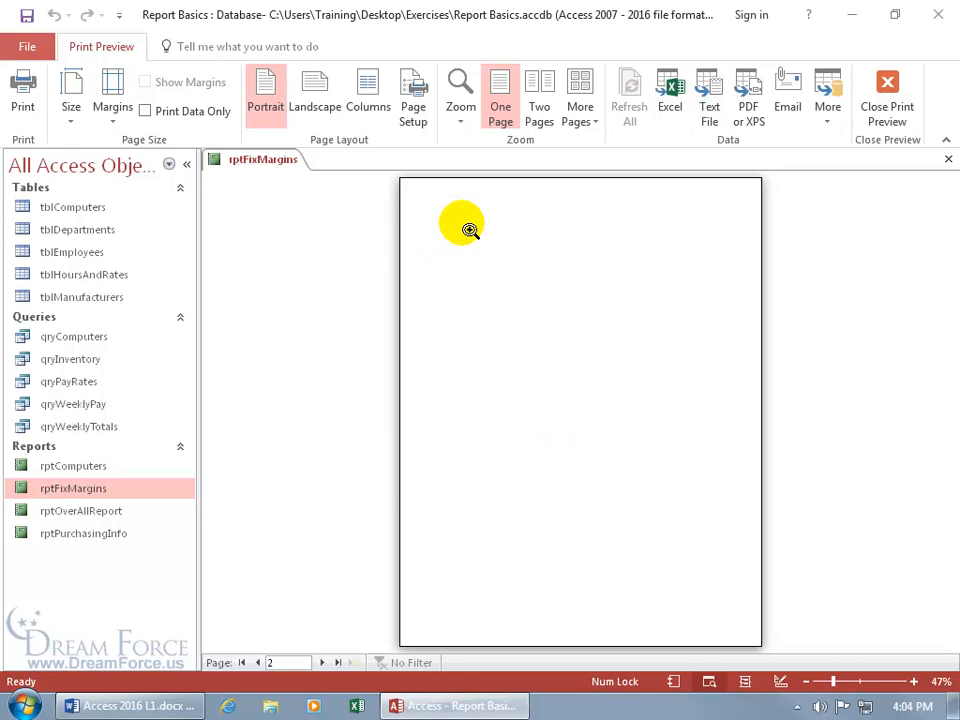
right_click(410, 240)
left_click(441, 295)
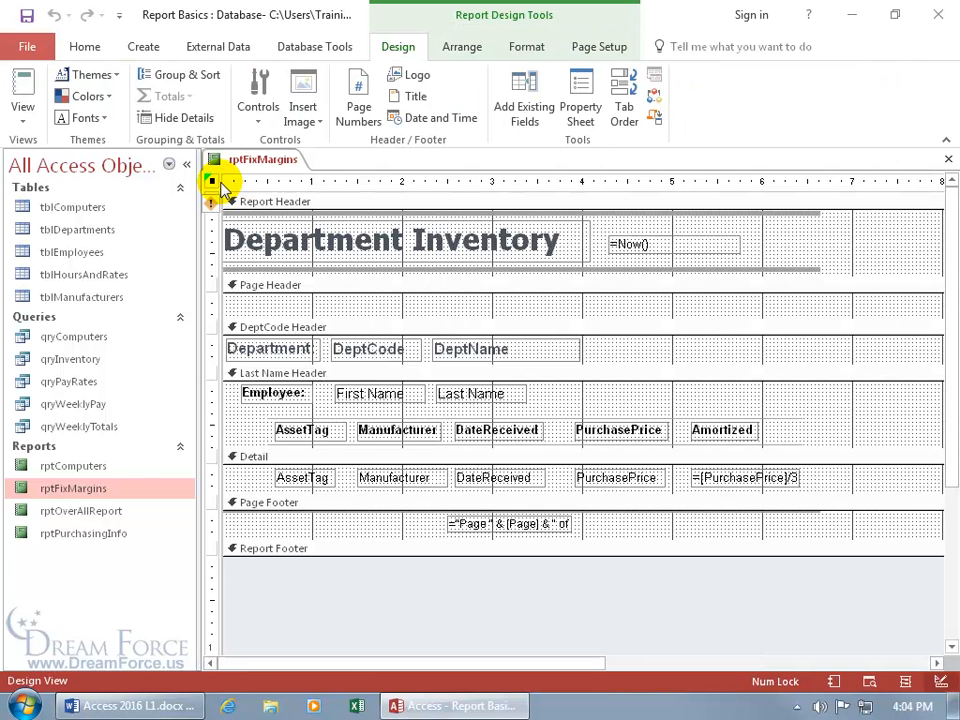
Adjust the report width by dragging its right edge, then switch to Layout View
left_click_drag(381, 664, 579, 673)
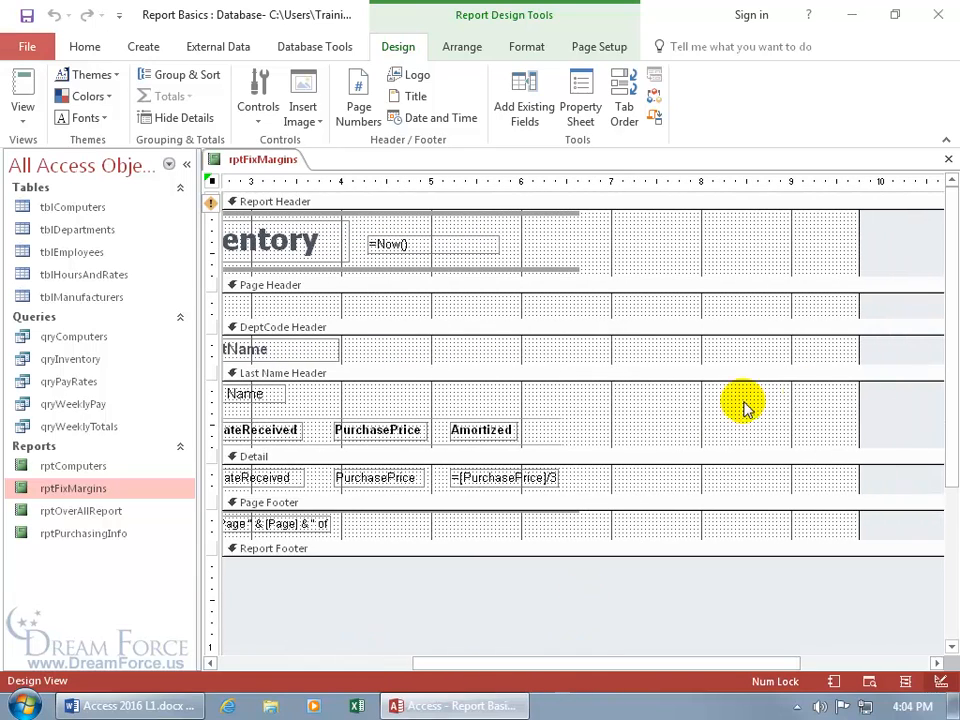
left_click_drag(860, 390, 525, 403)
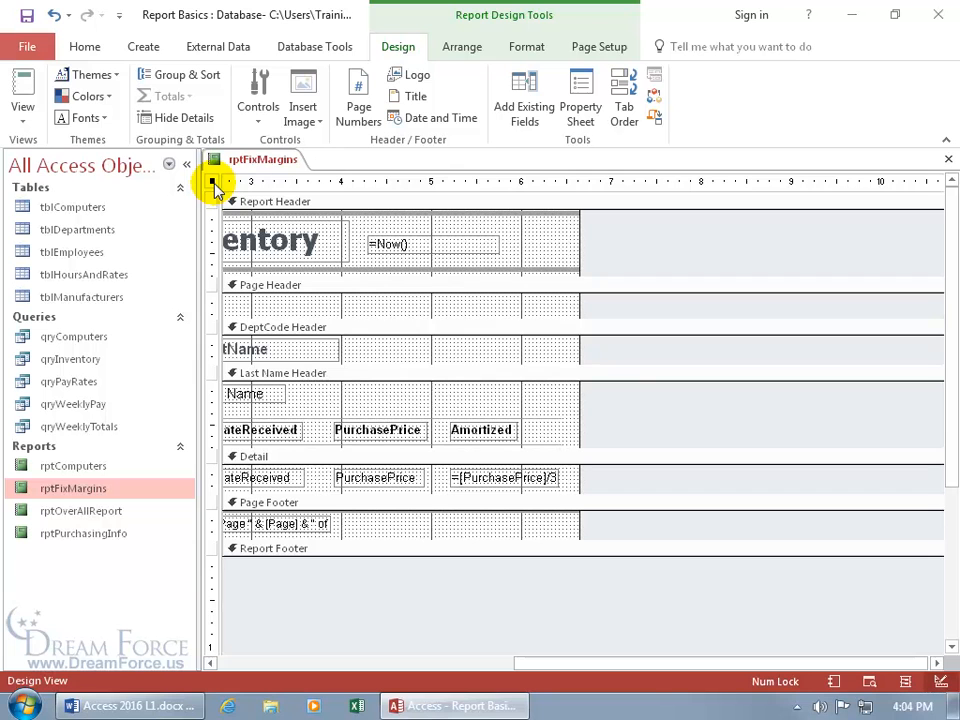
left_click_drag(585, 396, 789, 399)
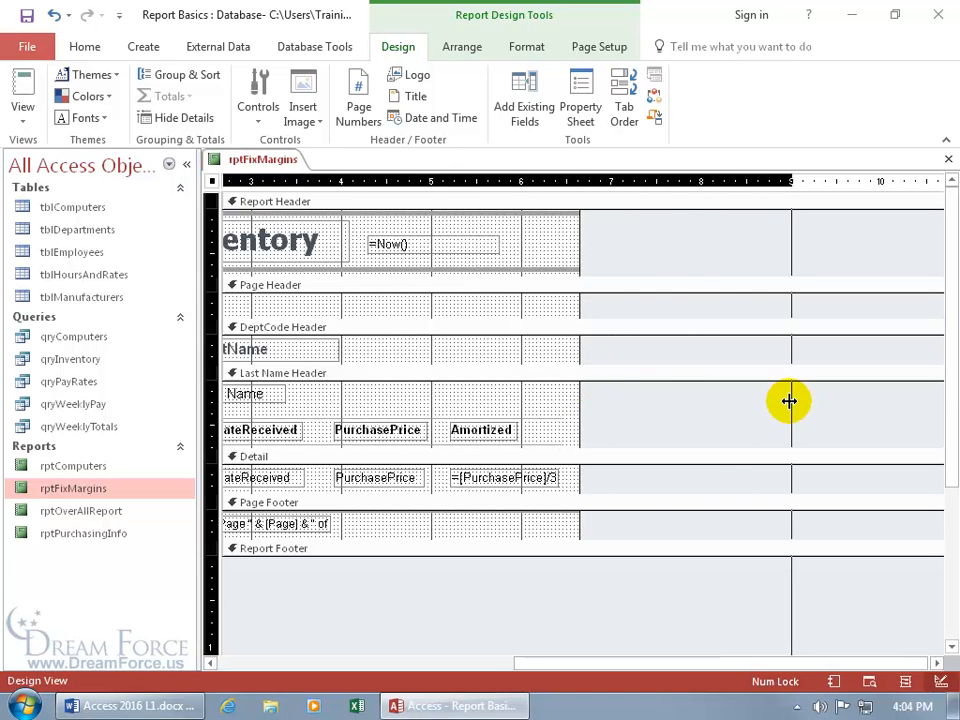
left_click_drag(927, 397, 942, 398)
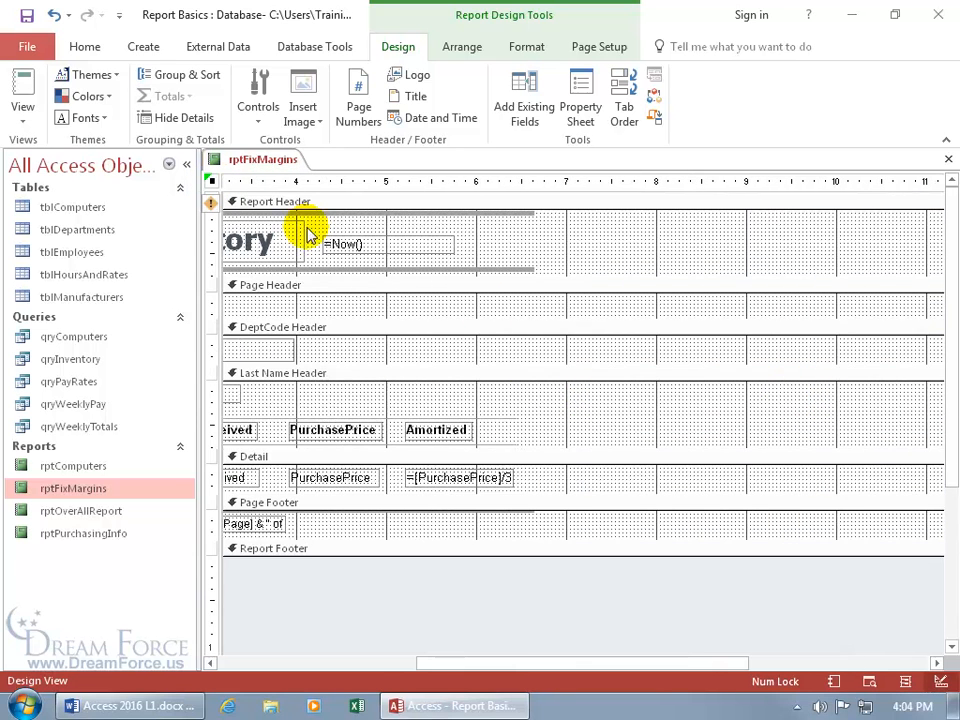
right_click(250, 168)
left_click(297, 268)
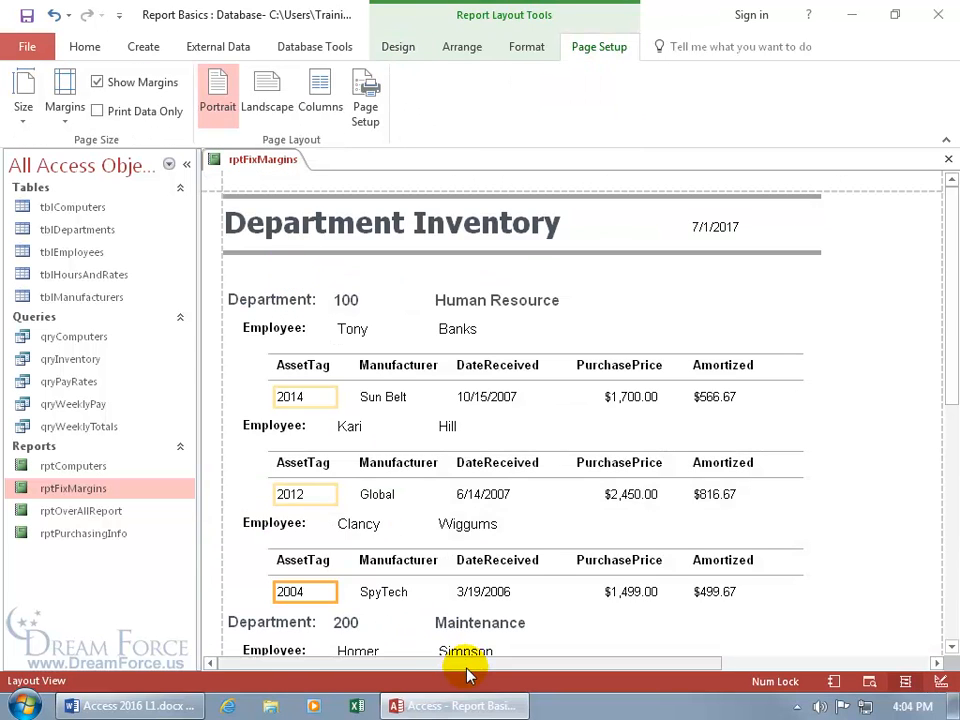
Change the report's right margin to 2 inches in Page Setup
left_click_drag(467, 665, 555, 666)
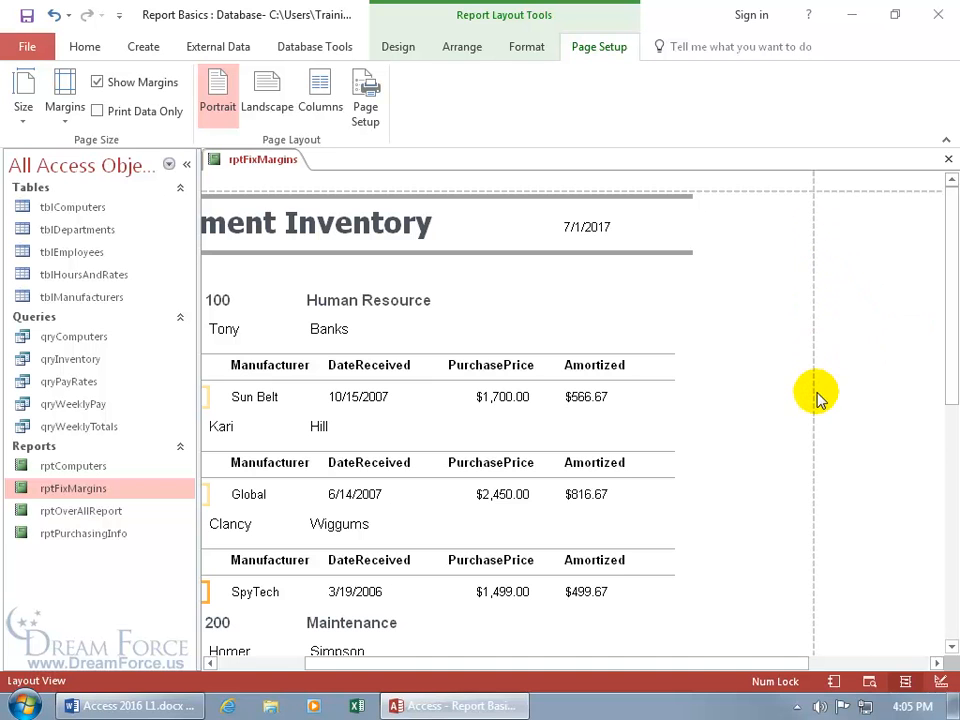
left_click_drag(695, 662, 846, 664)
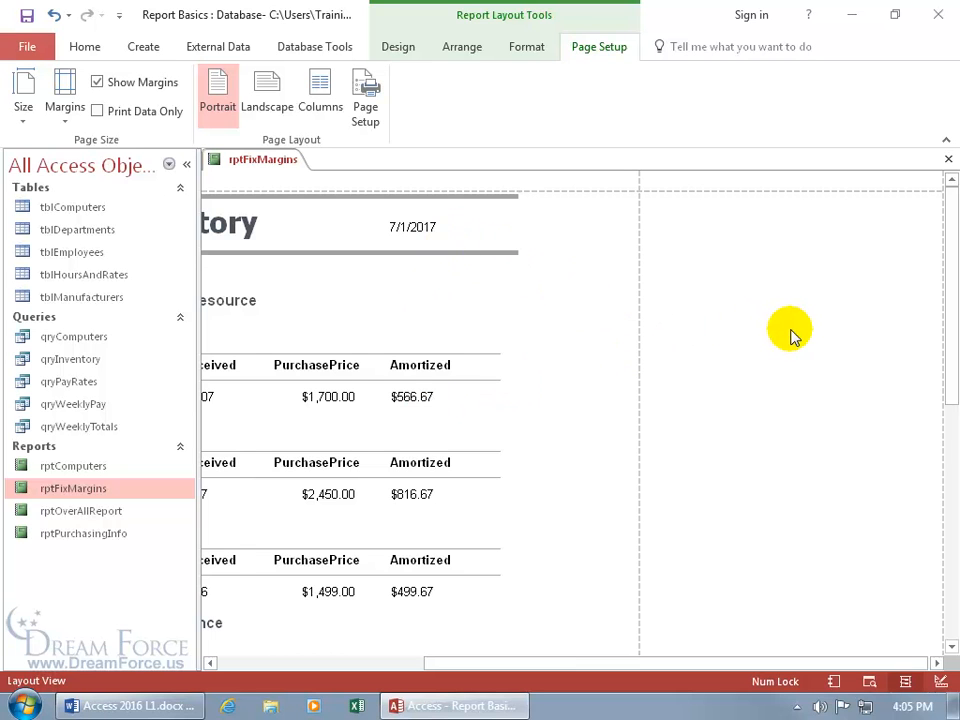
left_click(366, 105)
double_click(489, 253)
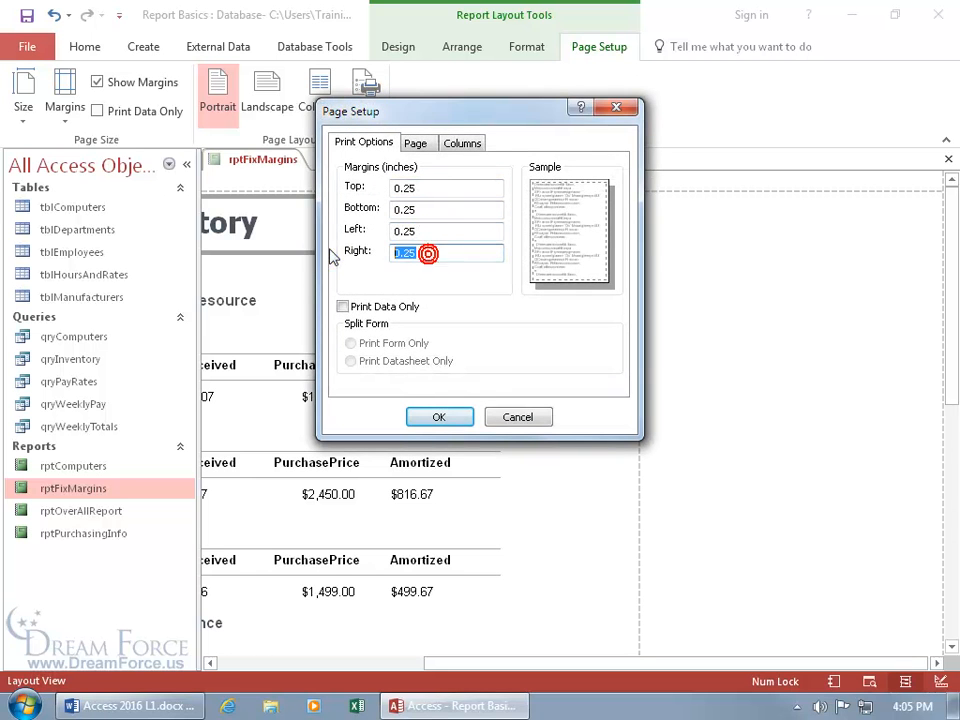
type("2")
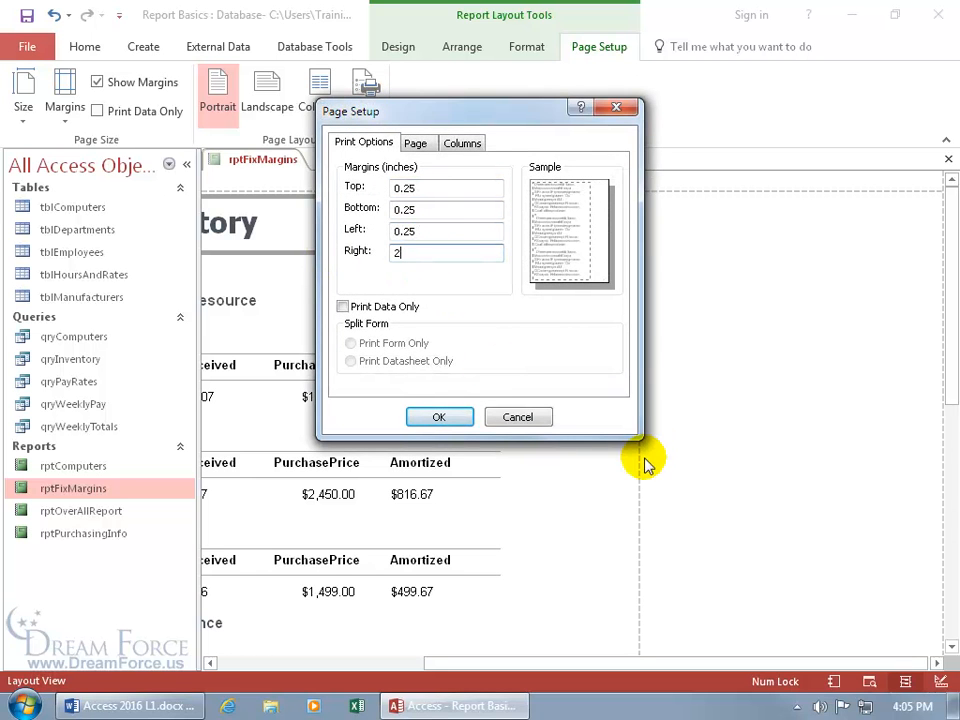
left_click(440, 418)
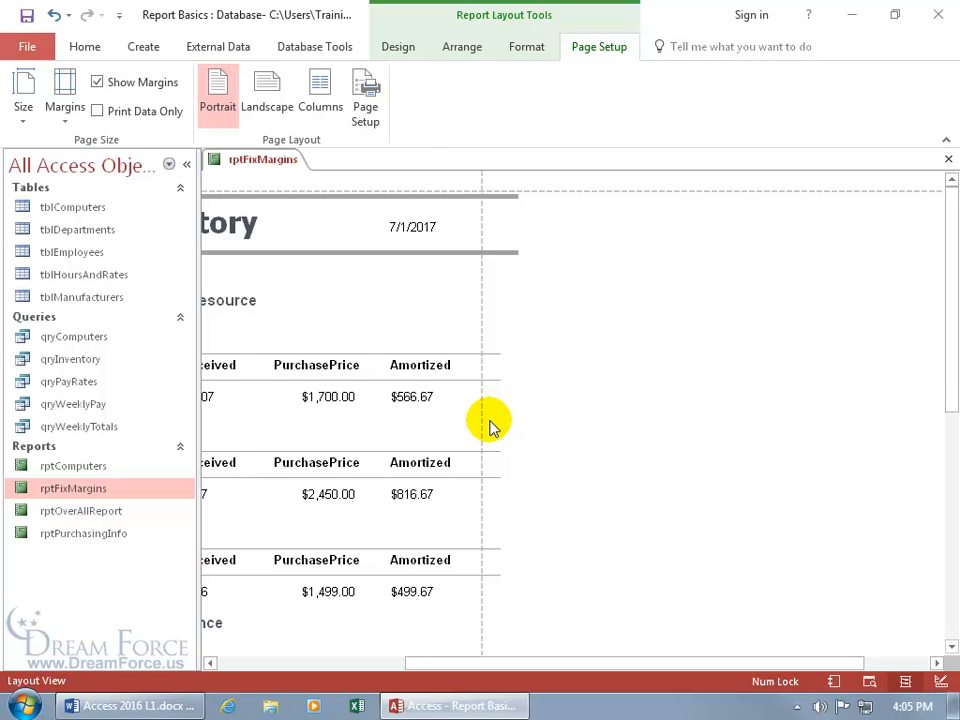
Undo the change and set the right margin back to 0.25 inches
left_click(53, 16)
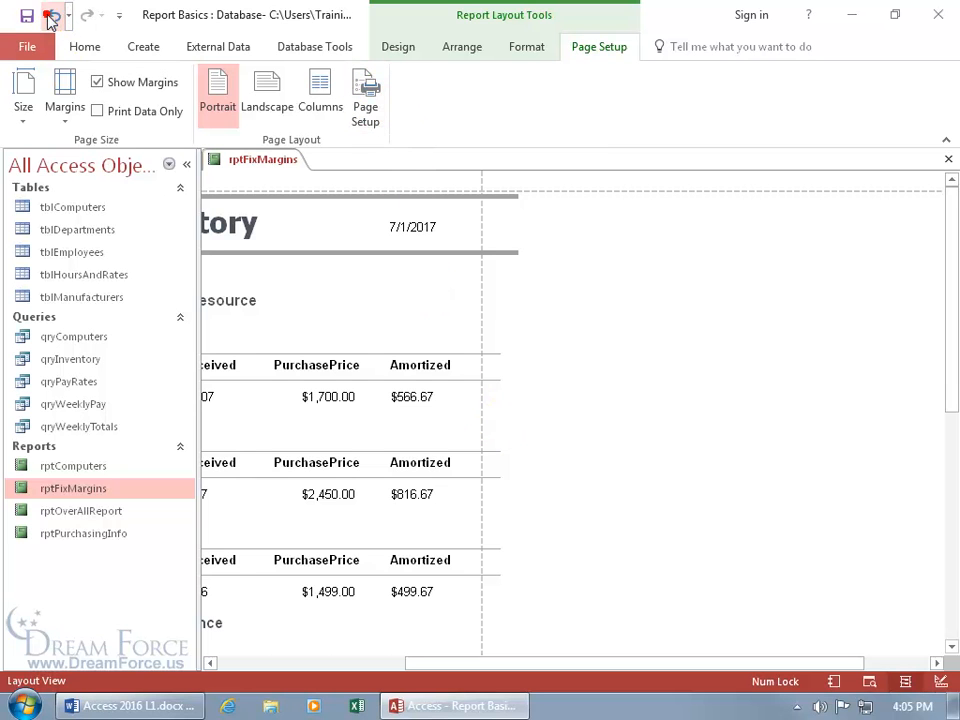
left_click(362, 97)
left_click_drag(415, 252, 332, 253)
type("0.25")
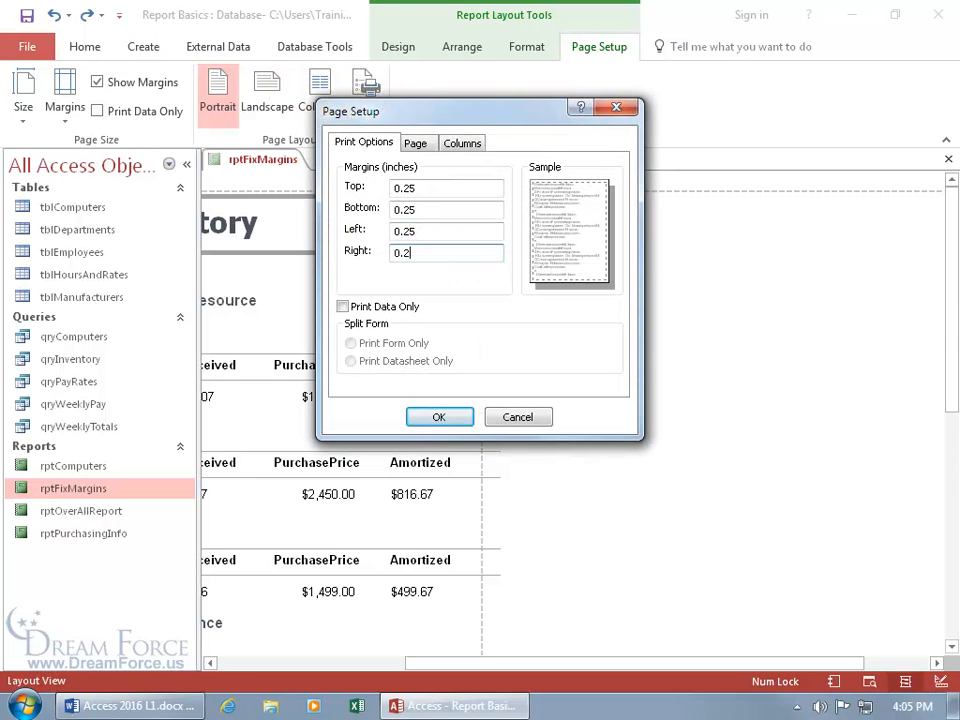
key("Return")
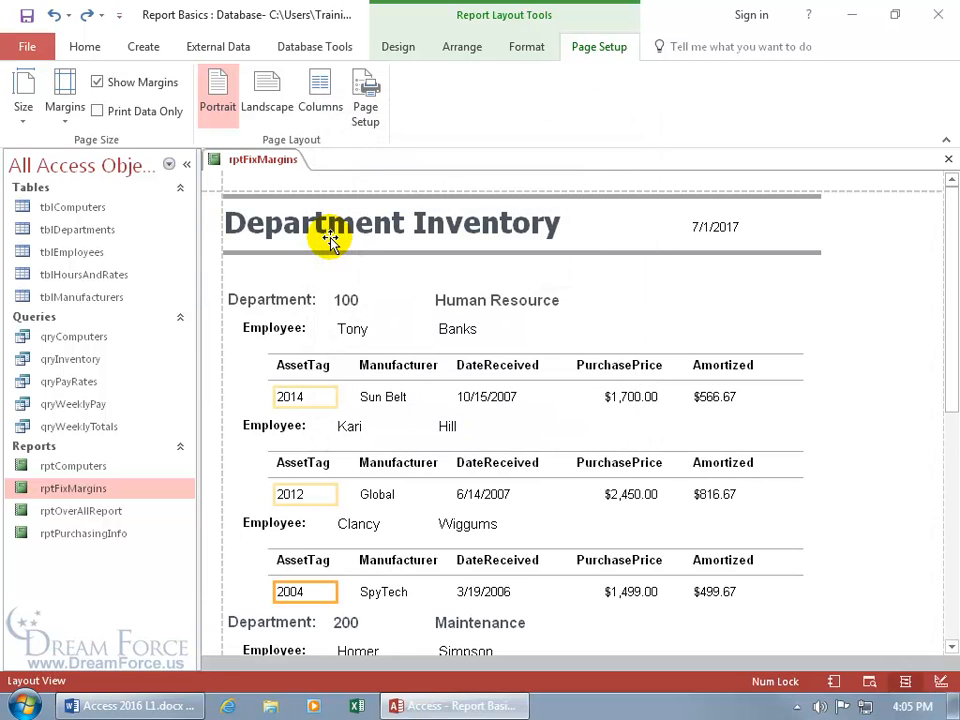
right_click(264, 162)
In Design View, drag the report's right edge left to narrow its width to under 7 inches
left_click(318, 292)
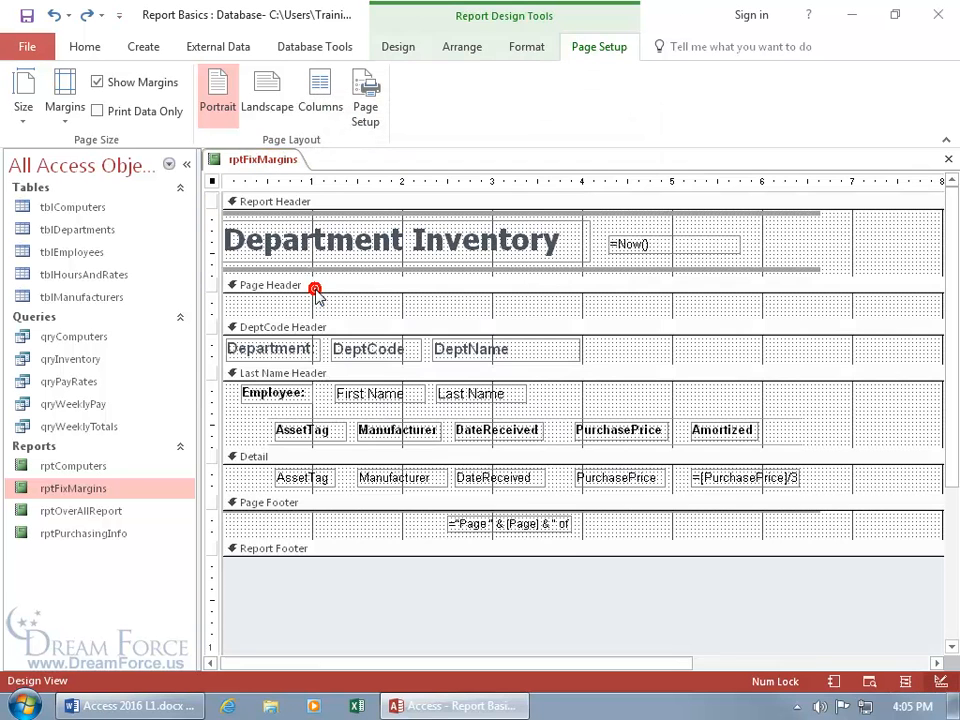
left_click_drag(524, 662, 725, 668)
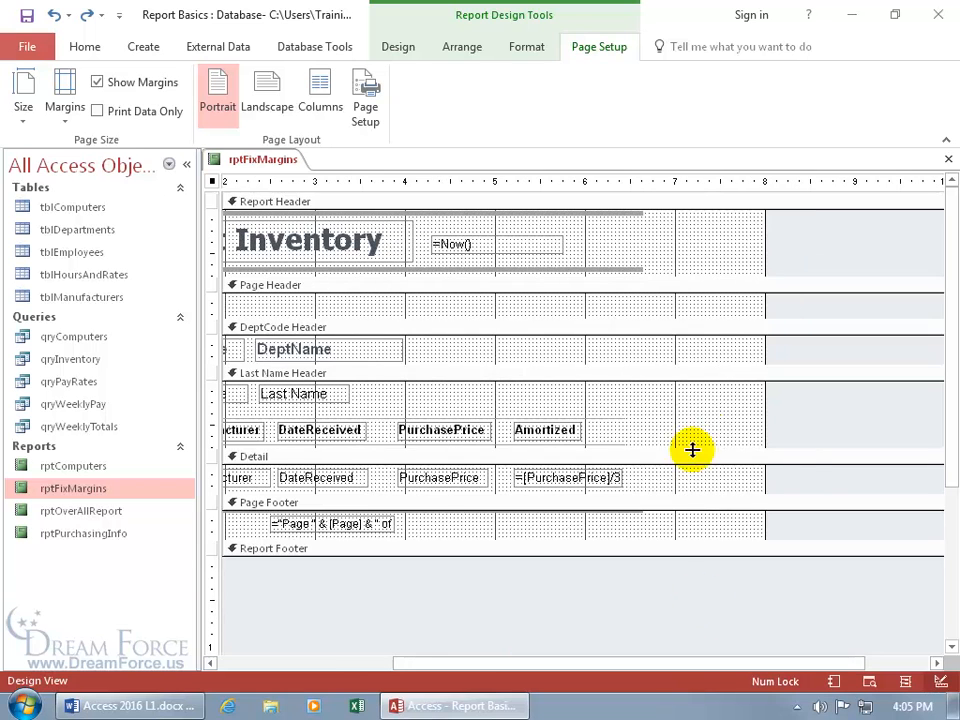
left_click_drag(765, 348, 596, 347)
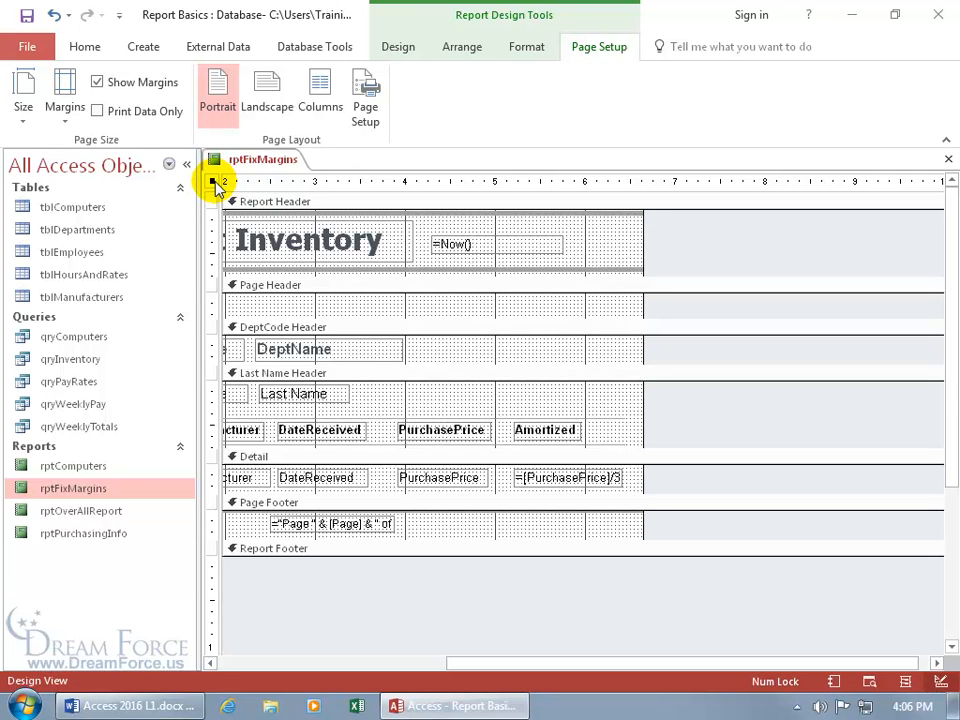
Check page 2 of the report in Print Preview for data instead of a blank page
right_click(262, 165)
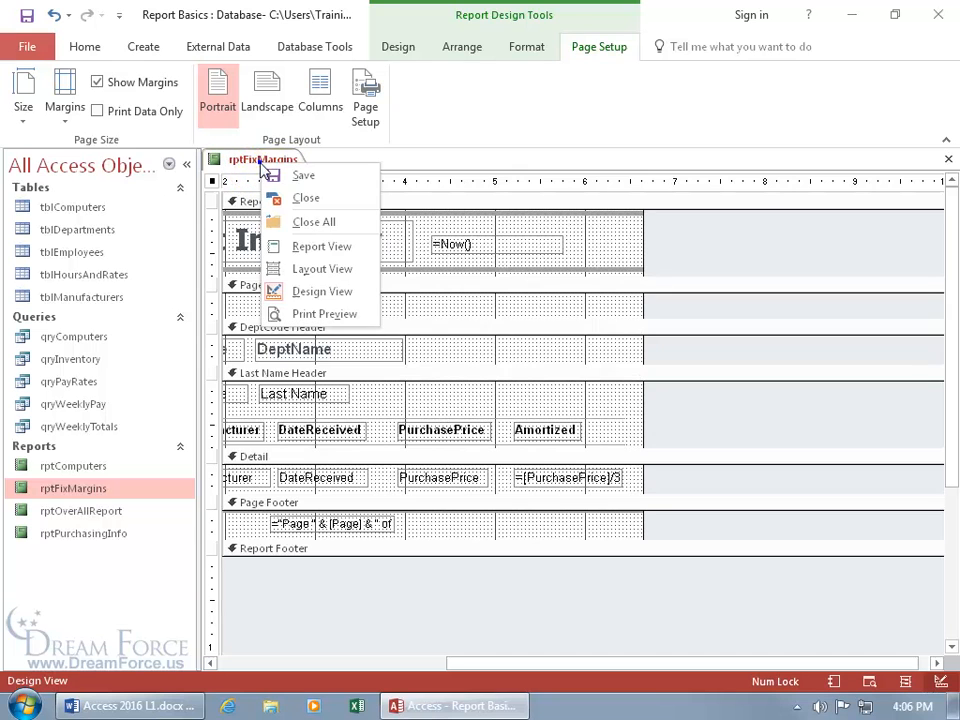
left_click(312, 315)
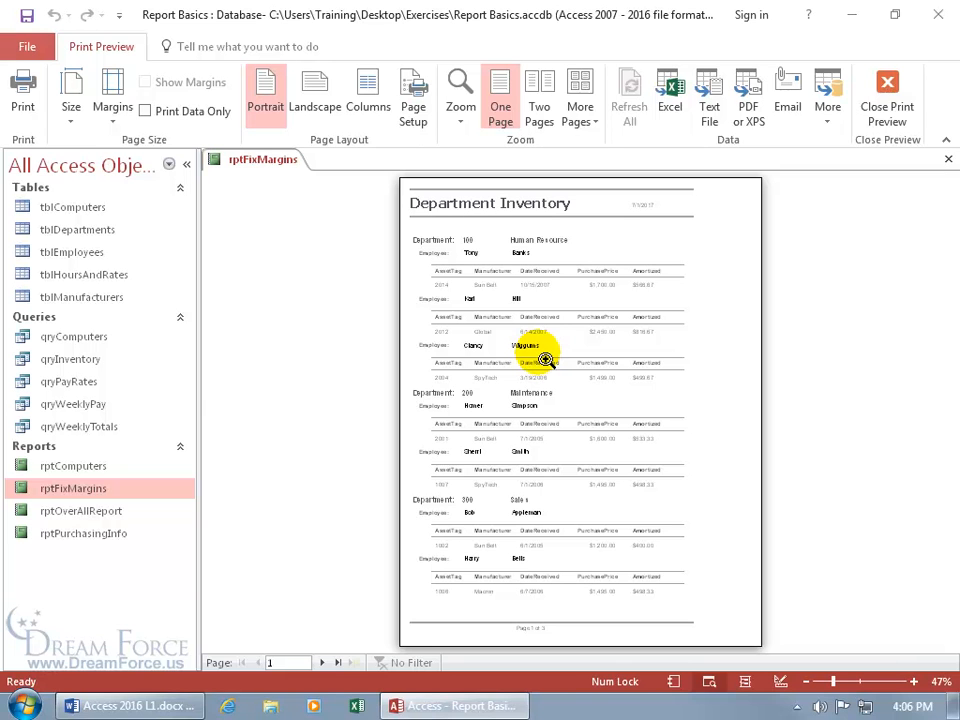
left_click(322, 662)
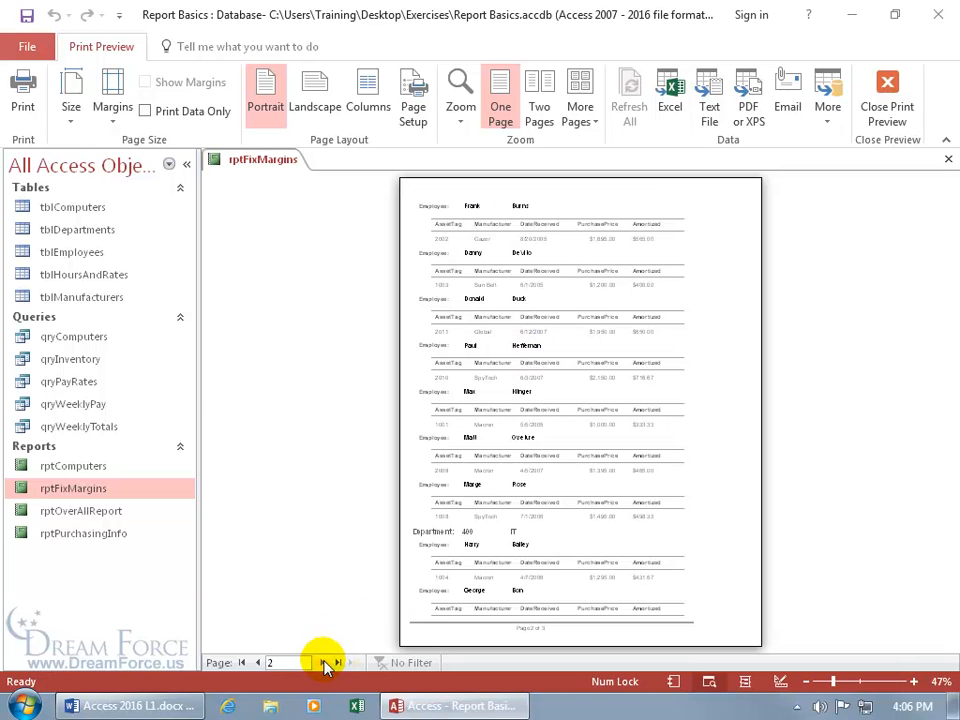
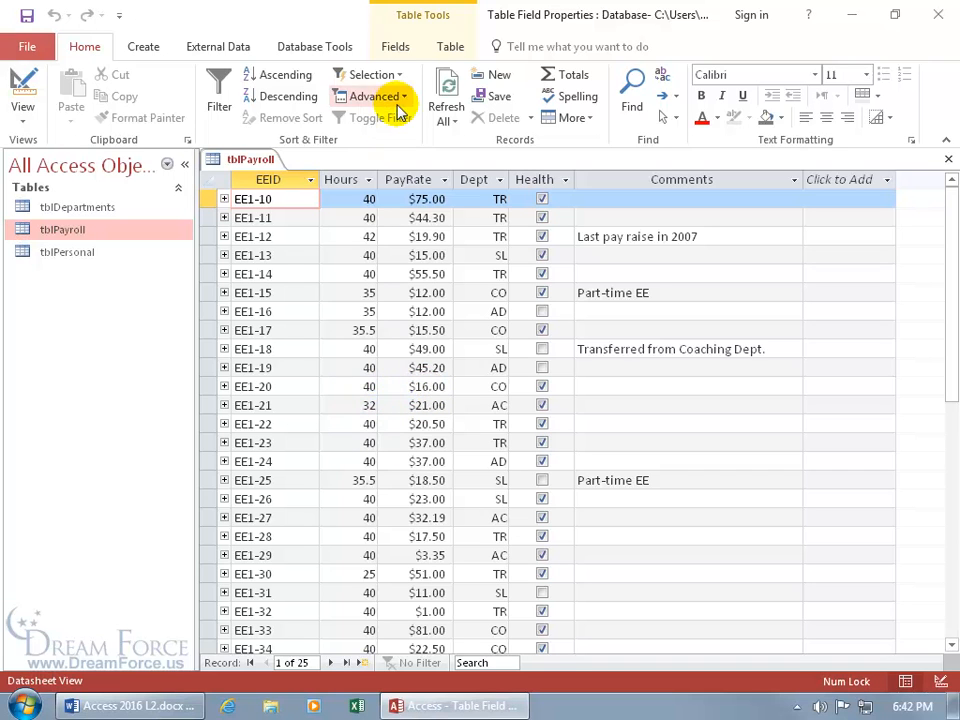
Open tblPayroll in Design view to show the EEID field's properties, including field size 6
left_click(397, 50)
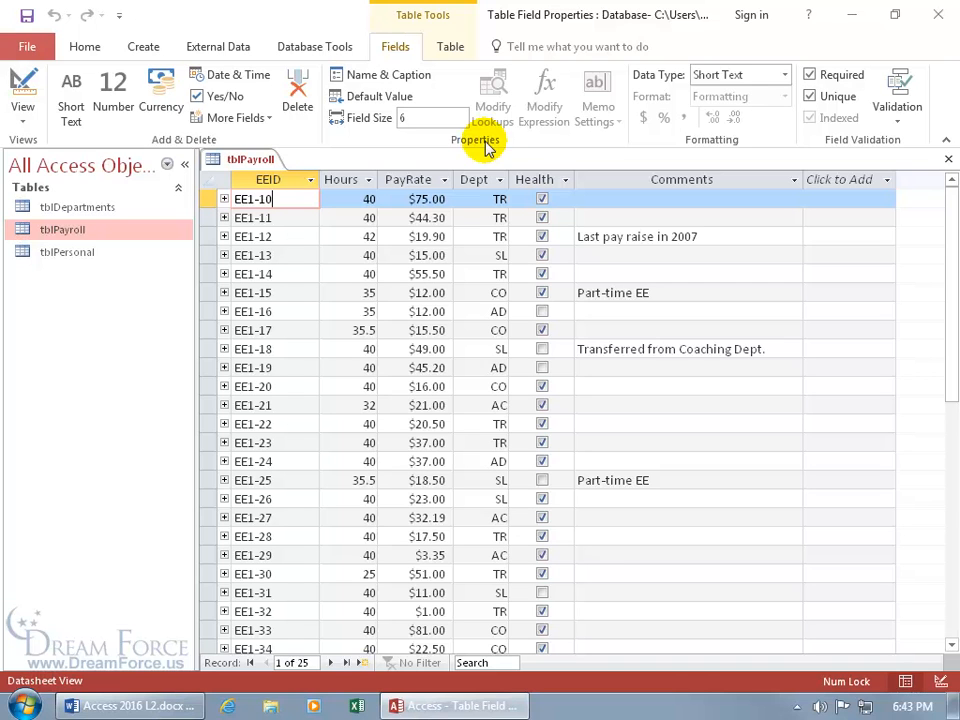
right_click(240, 170)
left_click(296, 247)
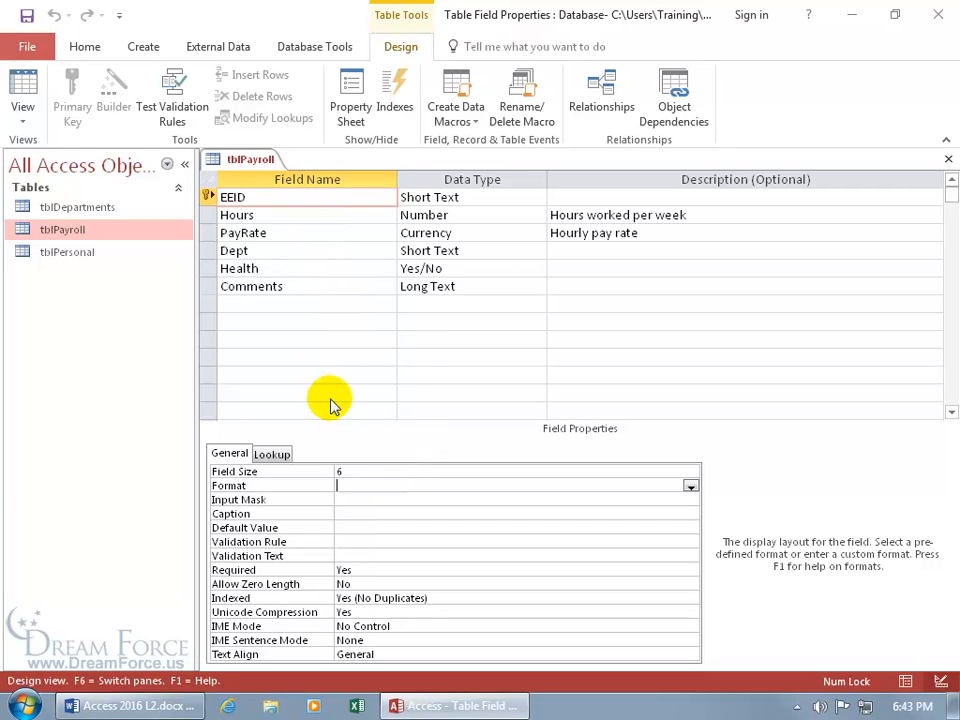
Check EEID's Field Size, then return tblPayroll to its Datasheet view of payroll records
left_click(363, 473)
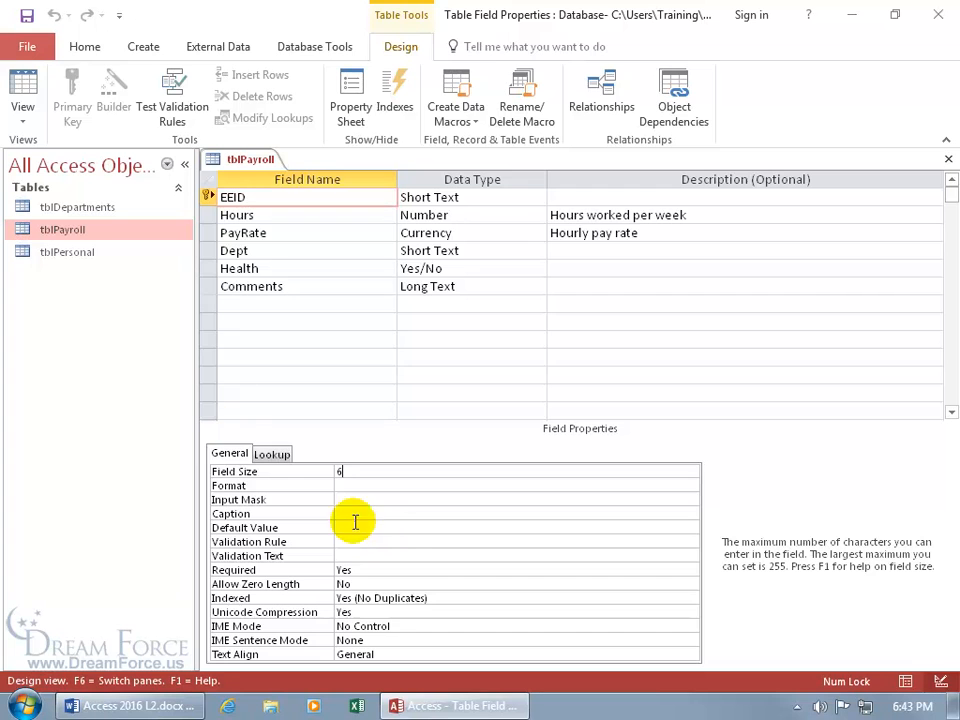
left_click(30, 95)
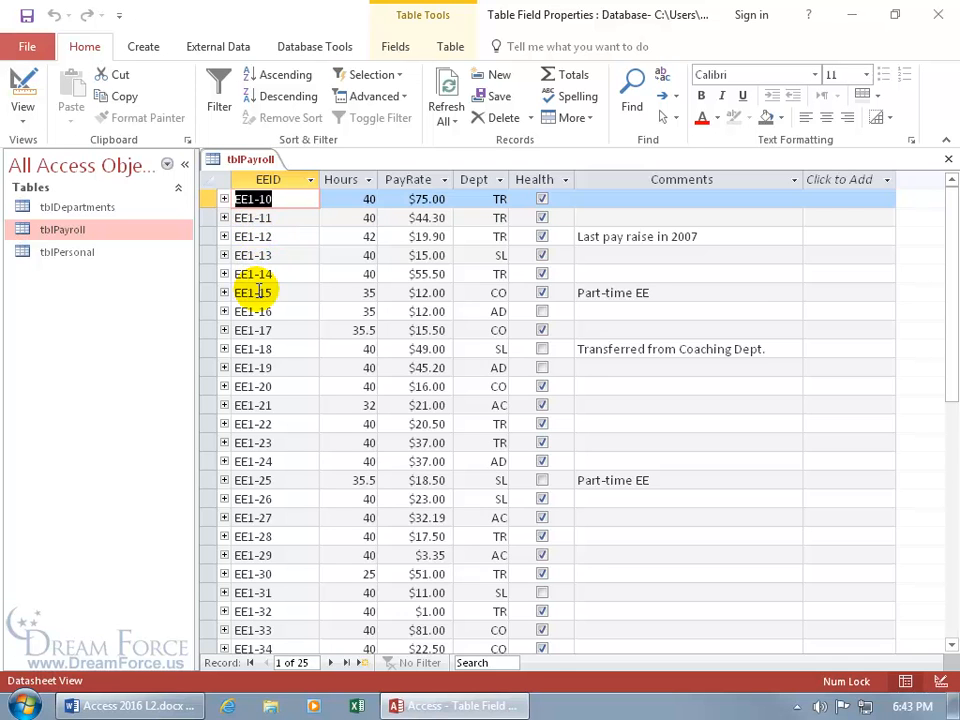
Try typing 'ee' as a new record's EEID, cancel the entry, and return to Design view
scroll(253, 275, "down", 3)
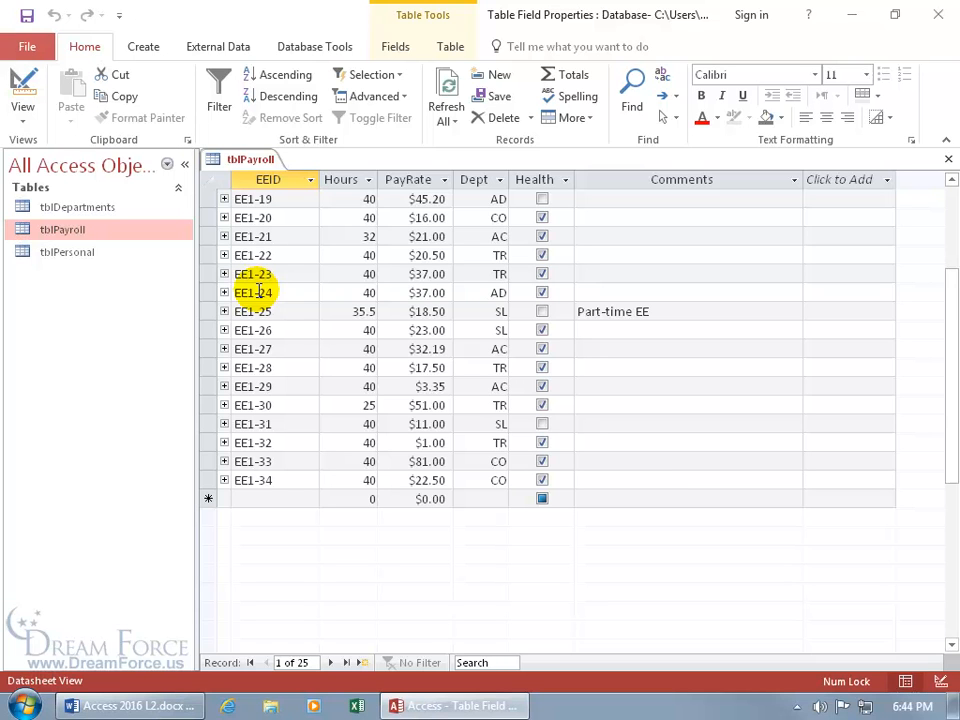
left_click(258, 498)
type("ee")
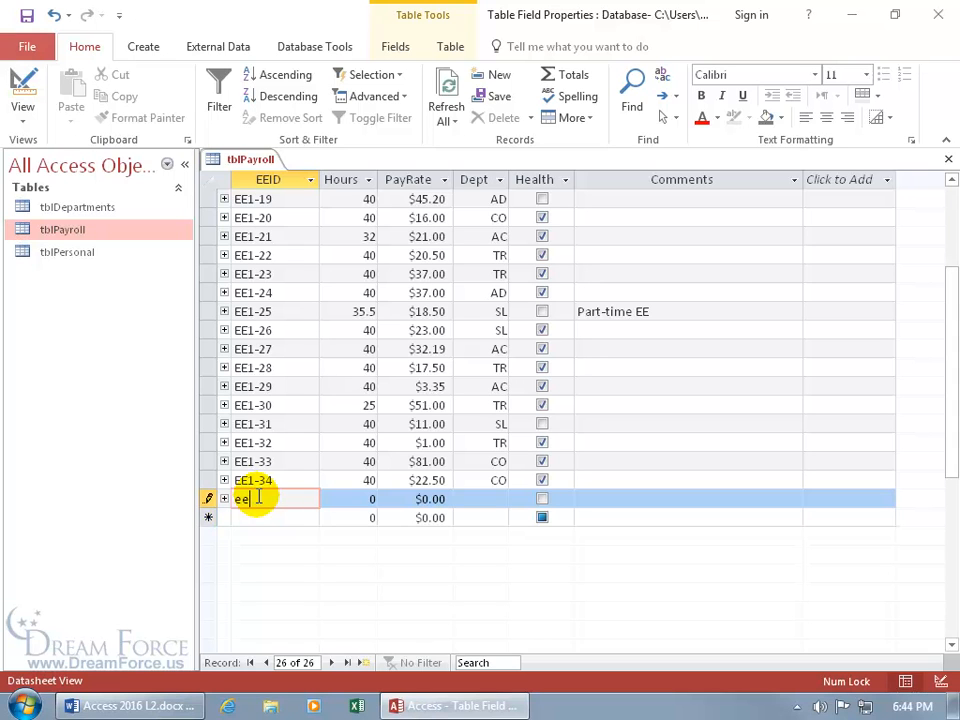
key("BackSpace")
key("BackSpace")
key("Escape")
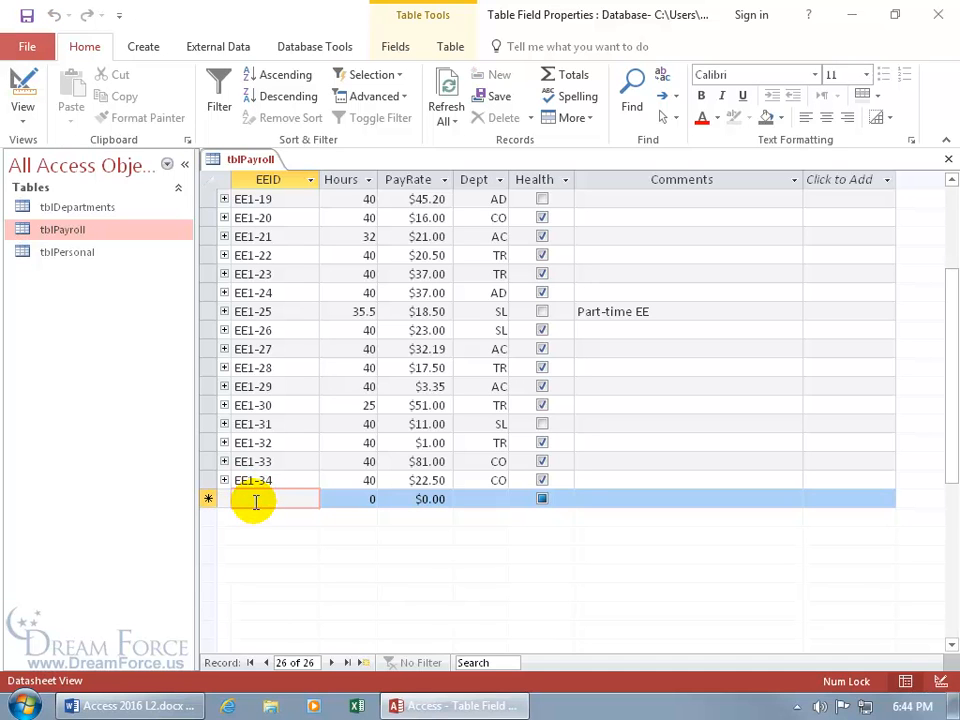
left_click(21, 84)
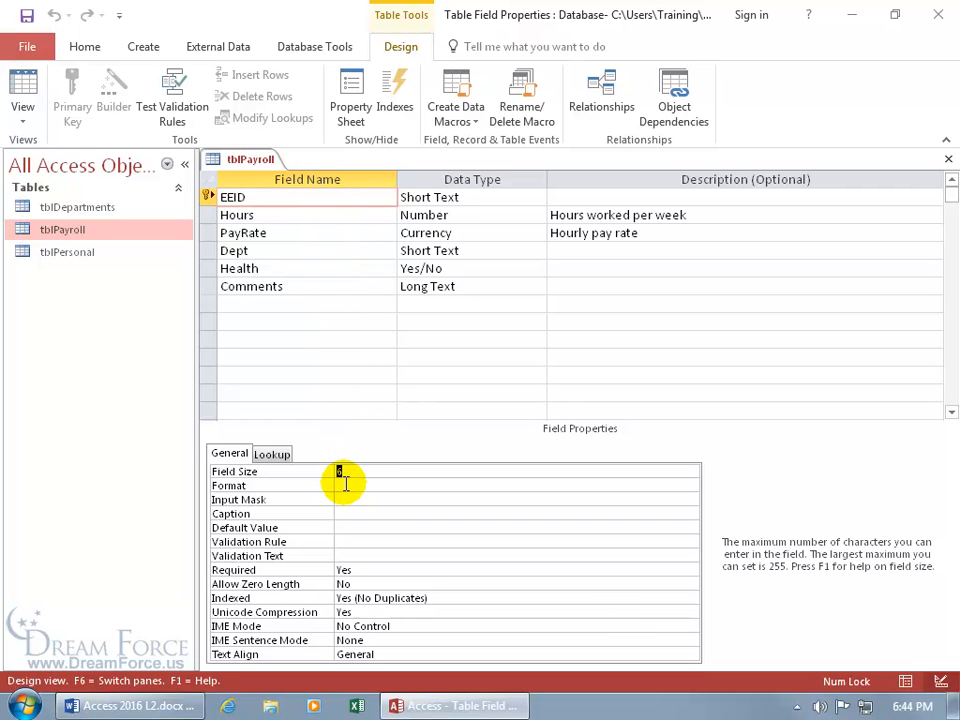
Set EEID's Format to < for lowercase IDs and apply Update Format everywhere EEID is used
left_click(343, 486)
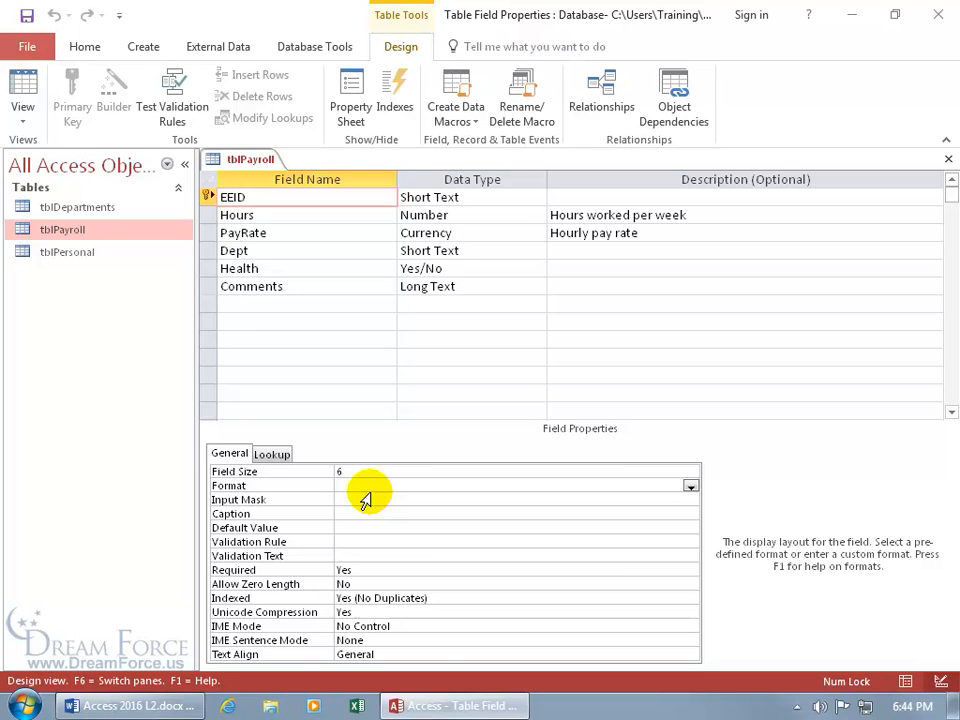
type("<")
left_click(365, 497)
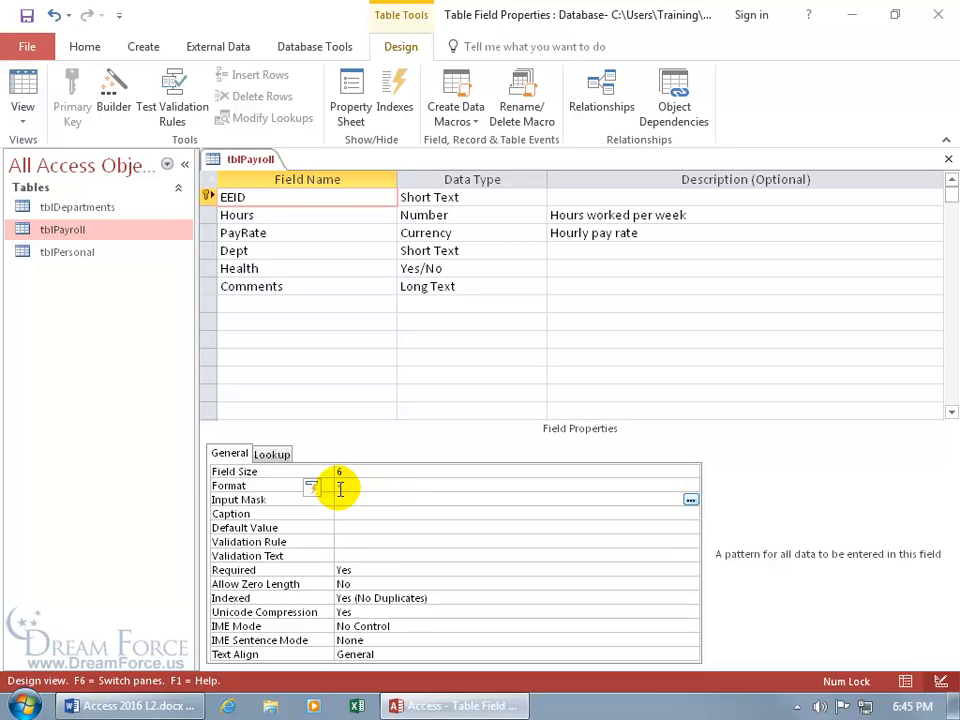
left_click(315, 495)
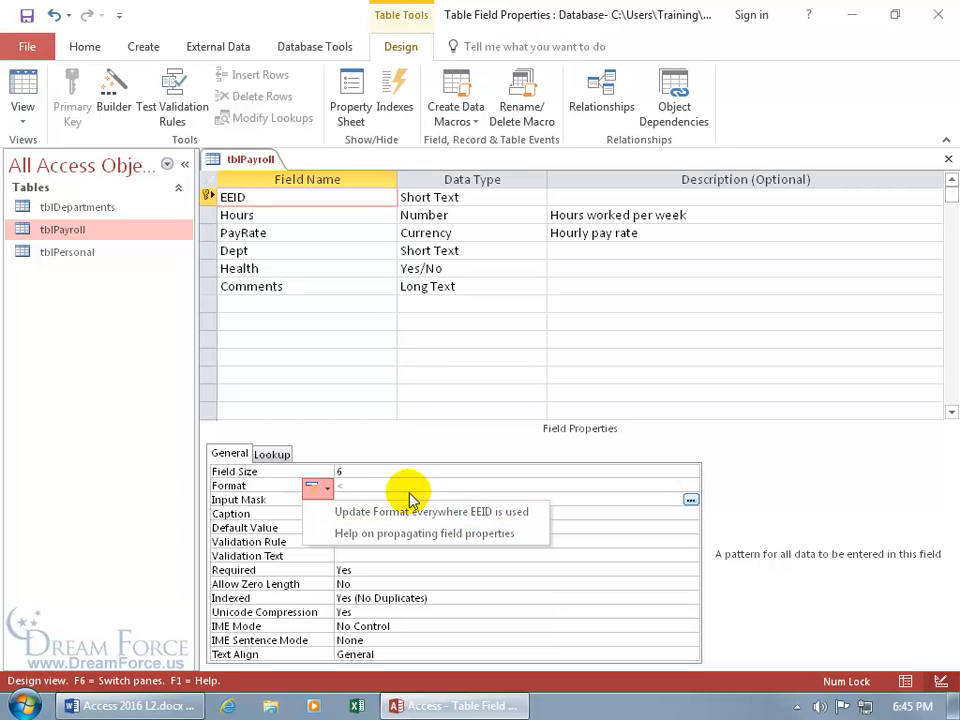
left_click(568, 528)
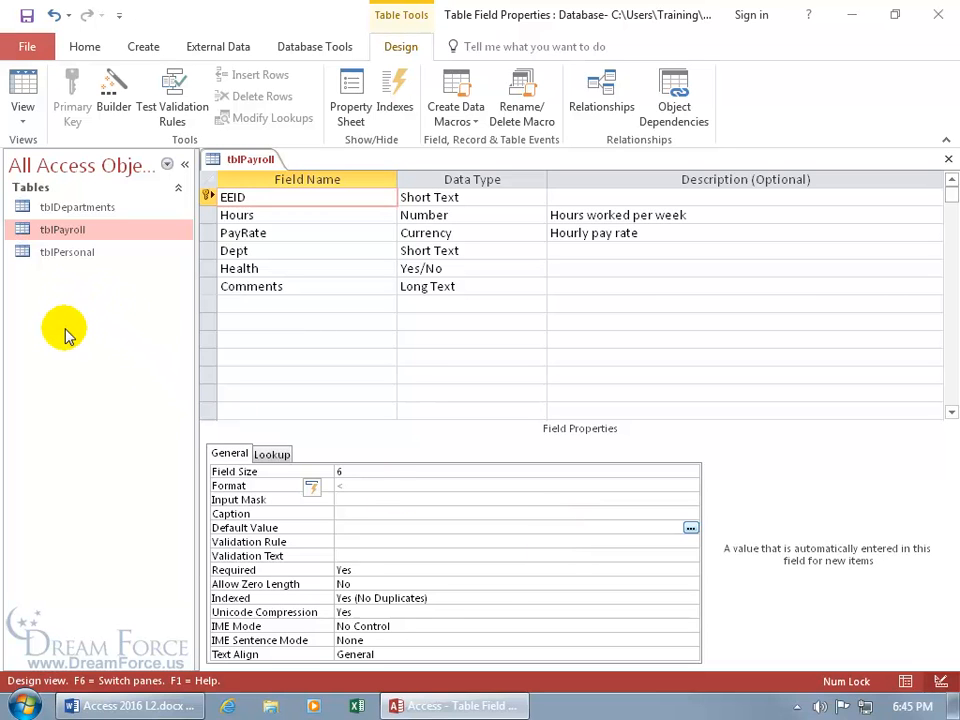
left_click(317, 488)
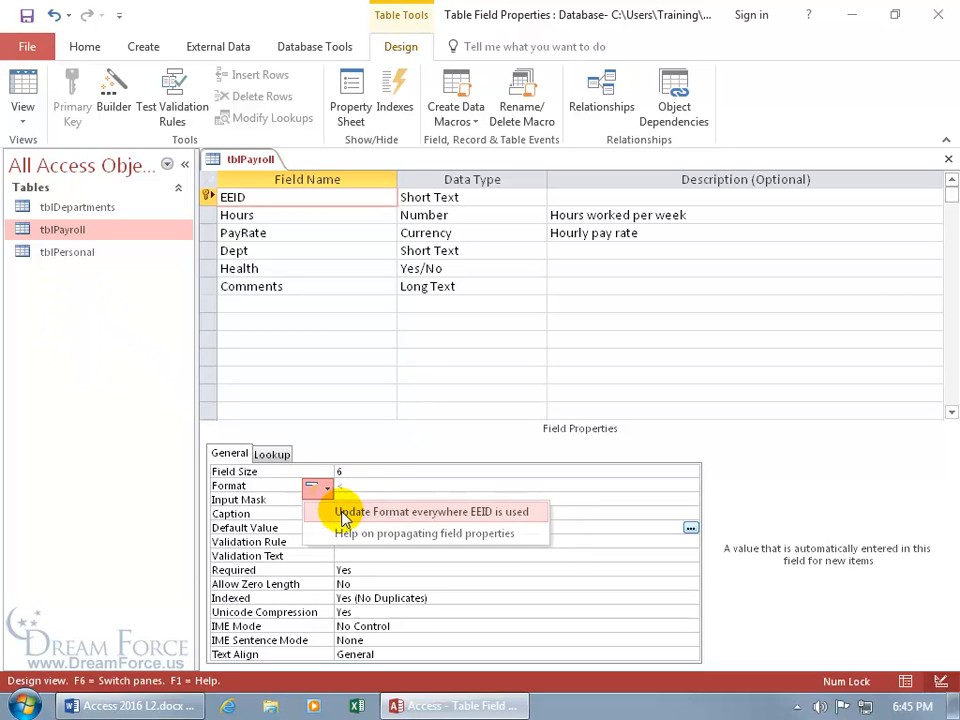
left_click(338, 510)
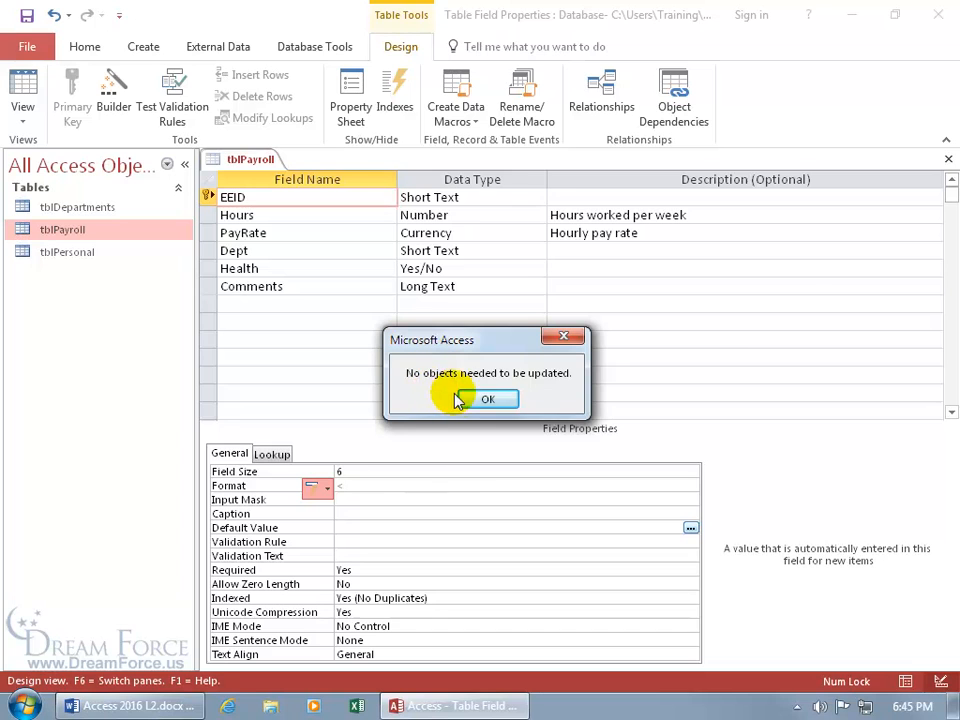
left_click(487, 398)
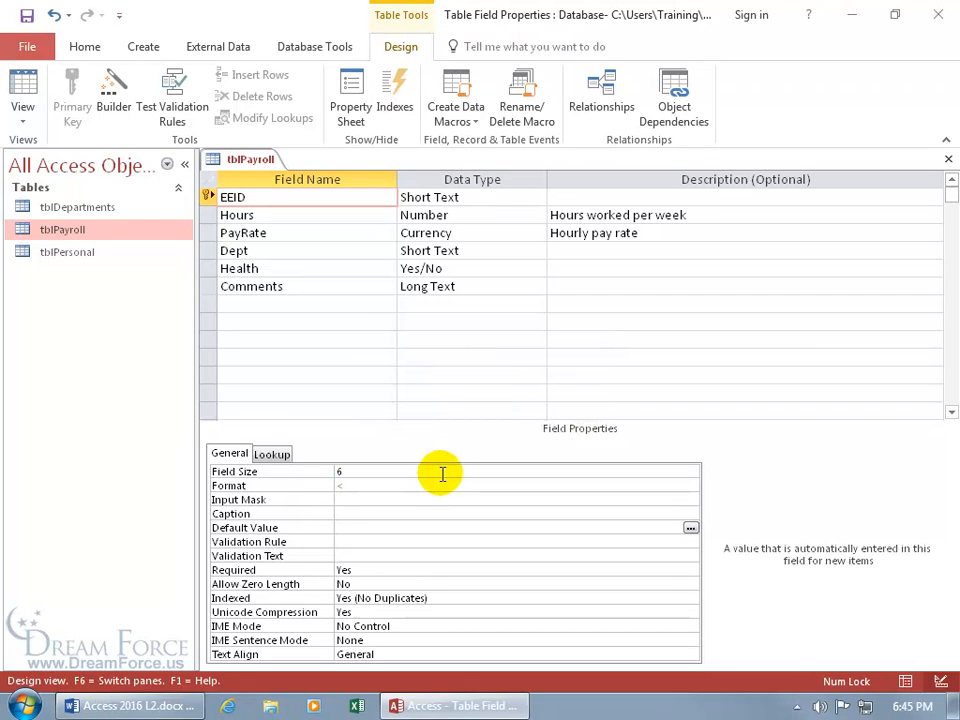
left_click(22, 88)
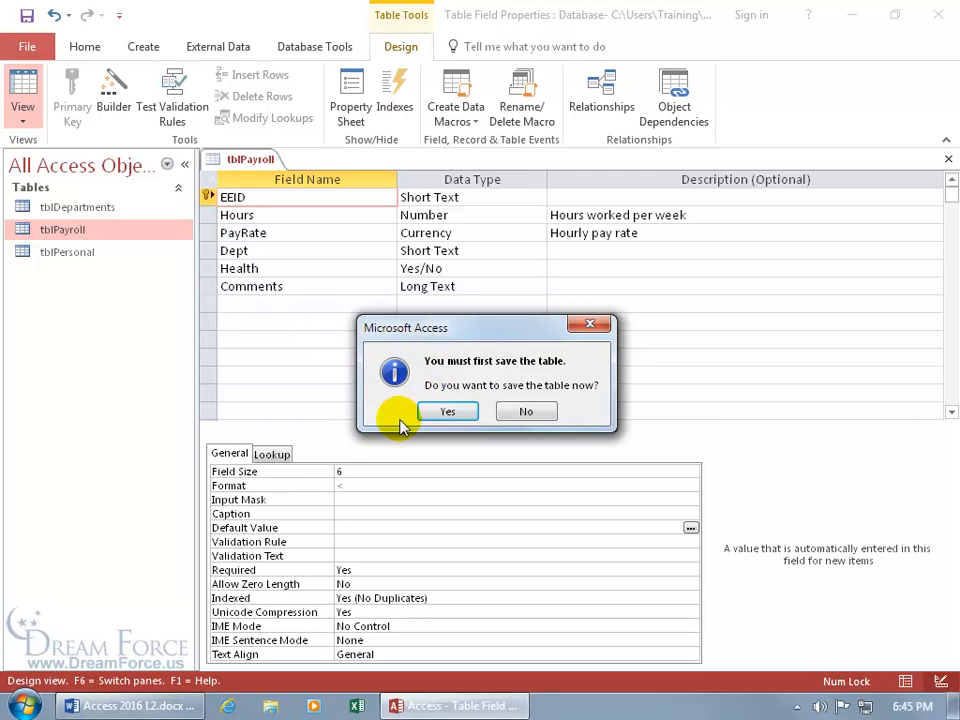
Save tblPayroll and reopen it in Design view
left_click(450, 412)
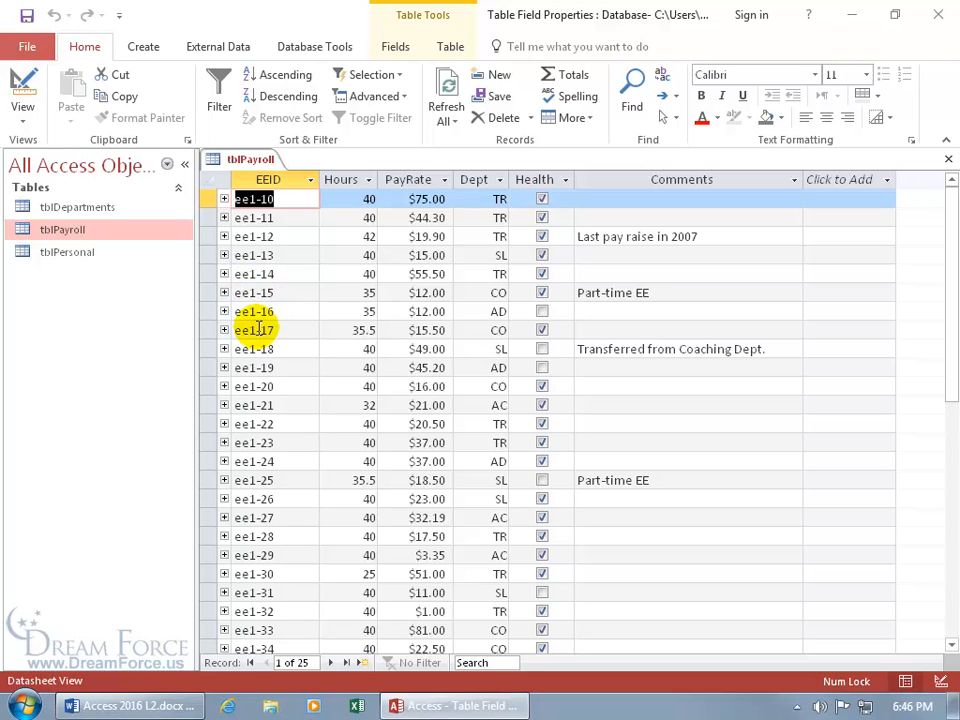
right_click(254, 168)
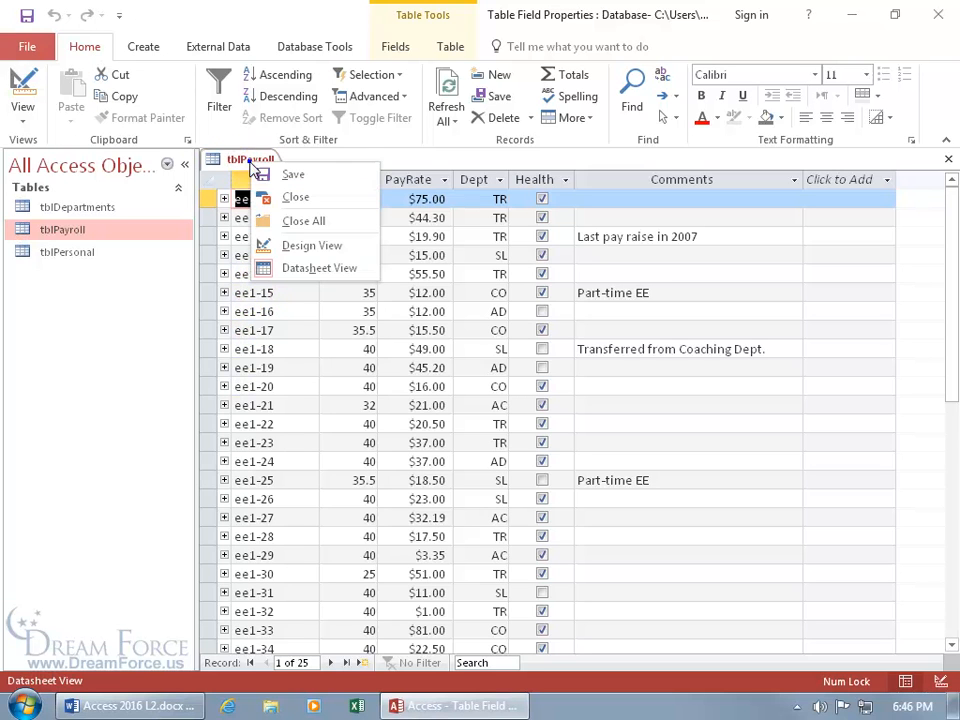
left_click(287, 240)
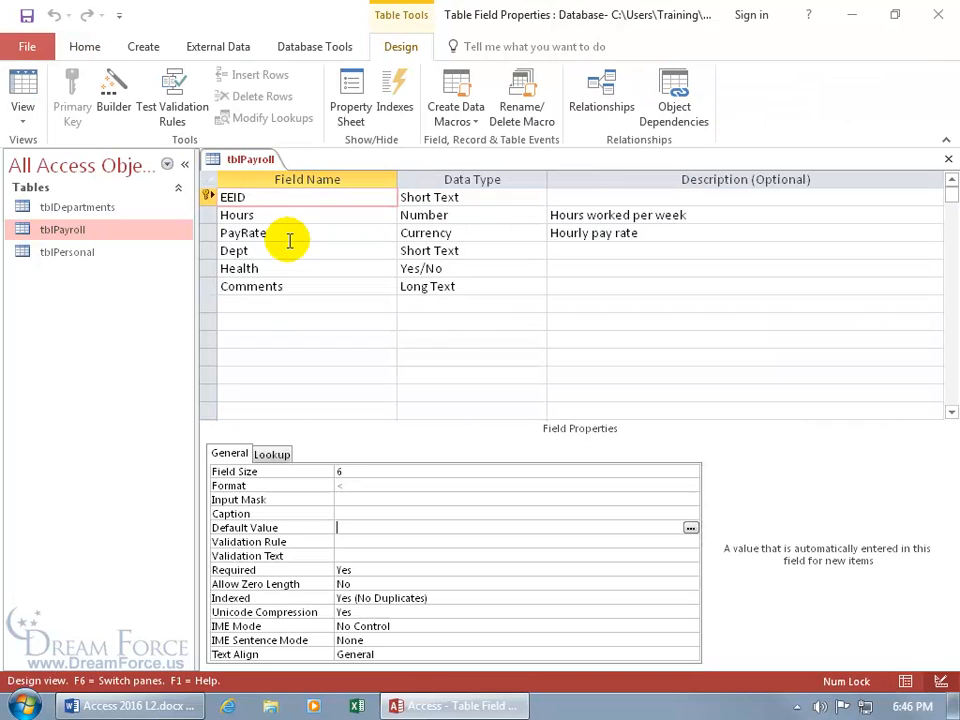
Replace EEID's Format < with > so employee IDs display in uppercase
left_click(350, 486)
left_click_drag(350, 487, 333, 486)
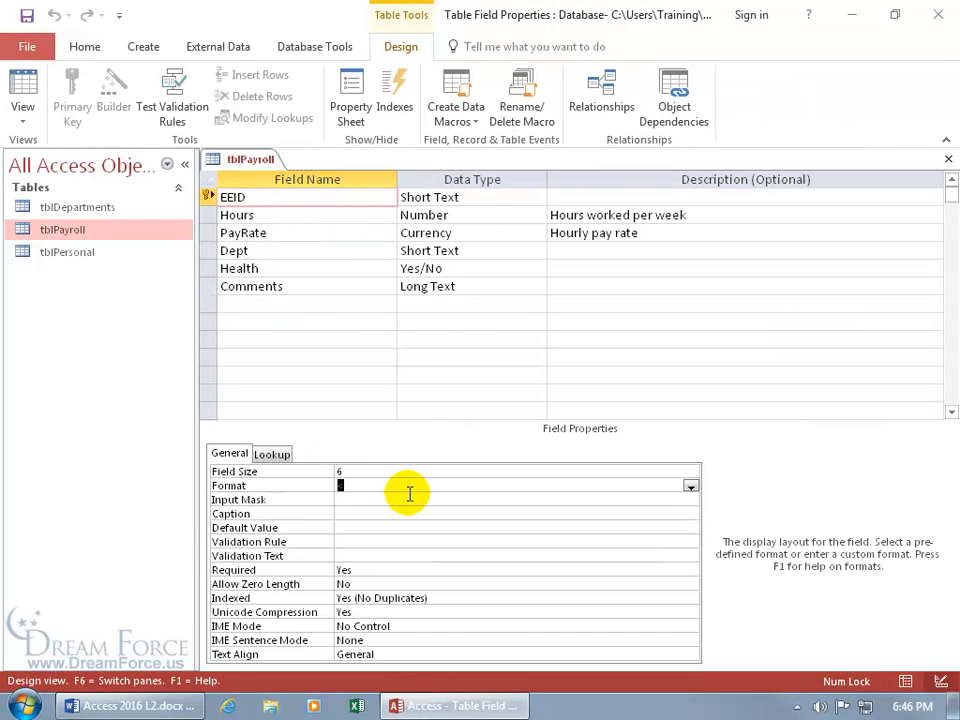
type(">")
left_click(409, 496)
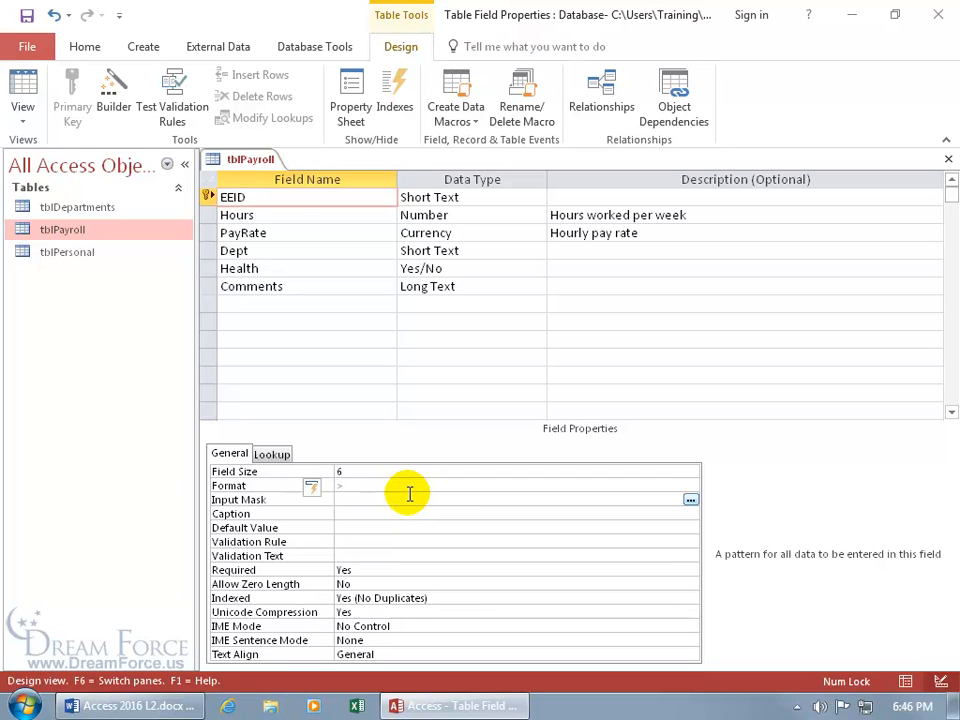
left_click(318, 490)
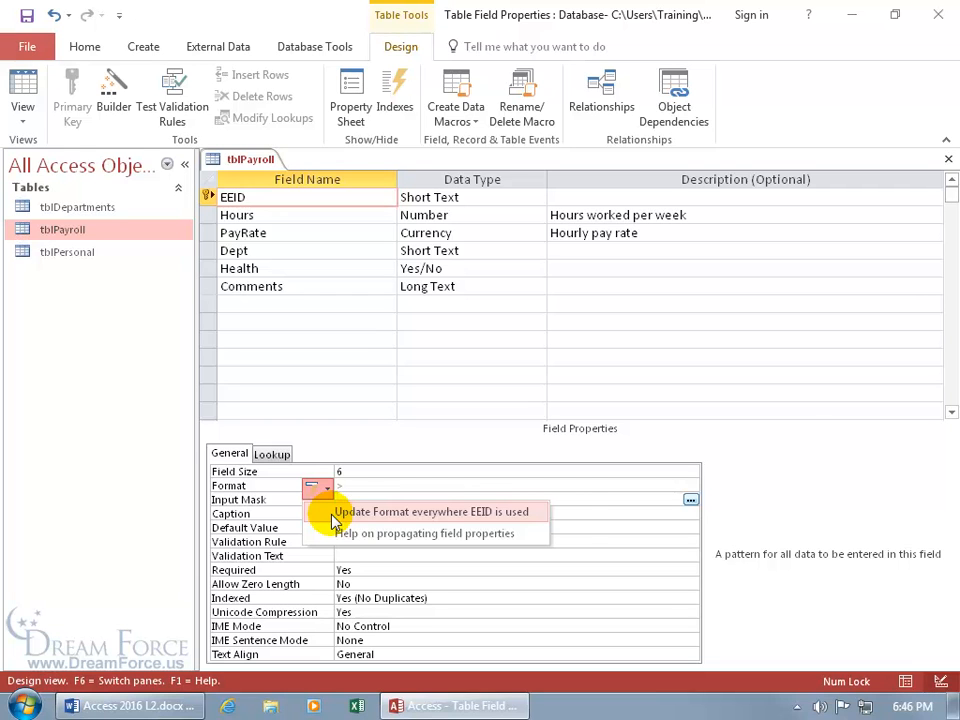
left_click(579, 514)
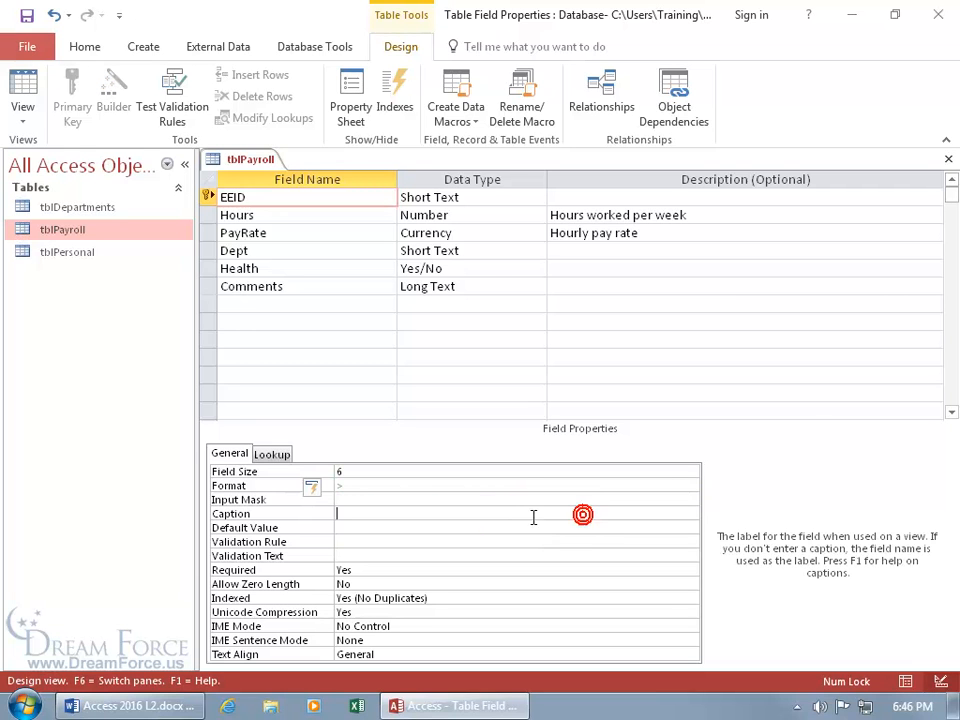
left_click(22, 85)
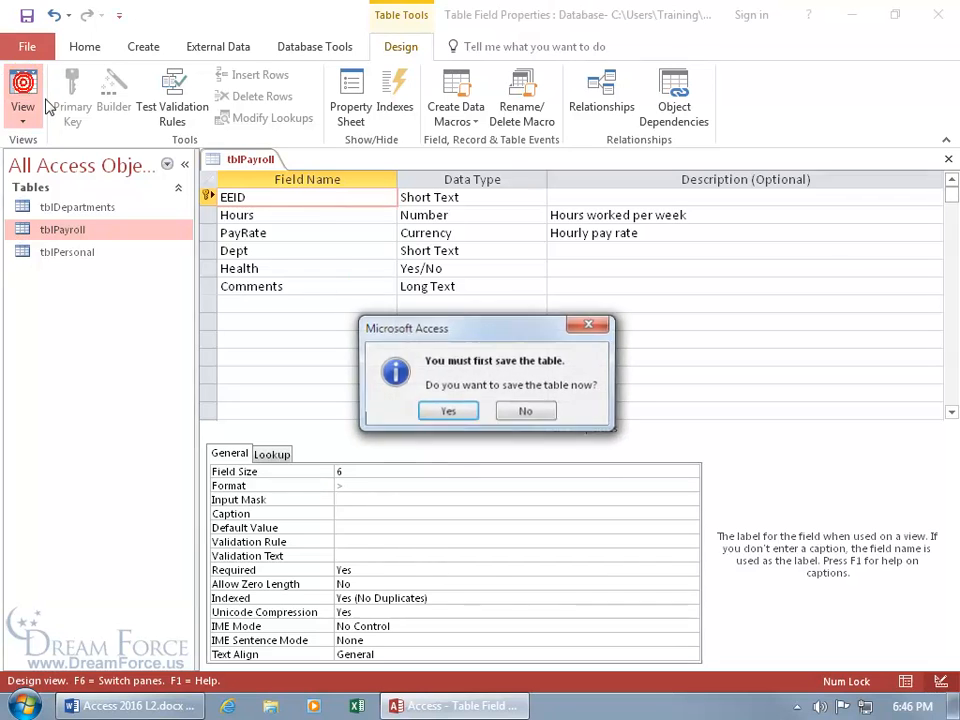
Save, add test record EE1-55 to confirm uppercase display, then reopen tblPayroll in Design view
left_click(447, 412)
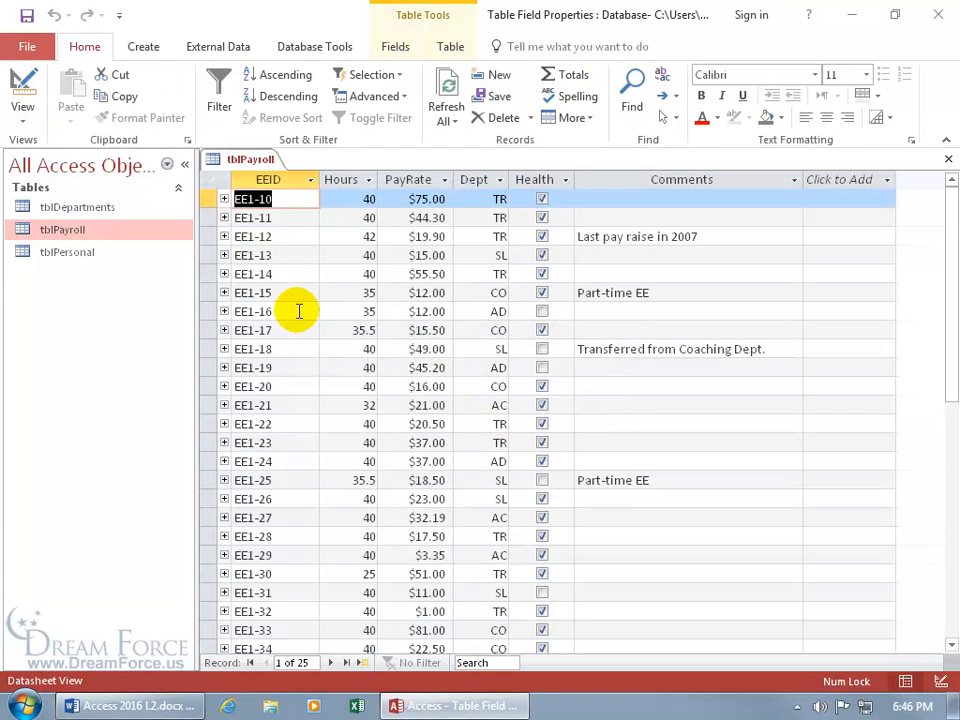
scroll(300, 440, "down", 2)
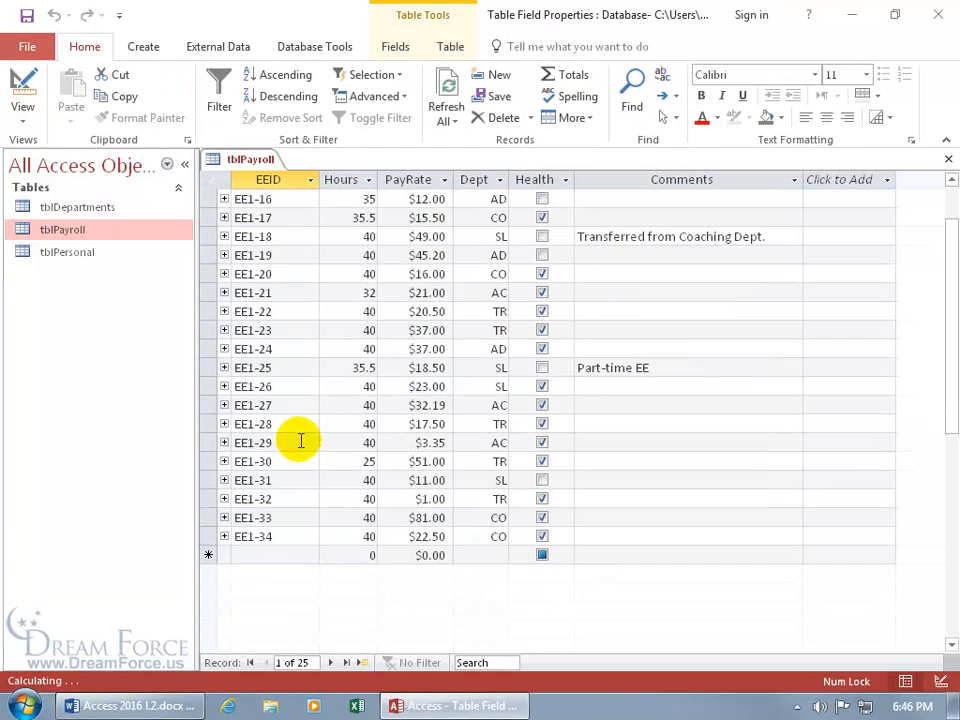
left_click(268, 555)
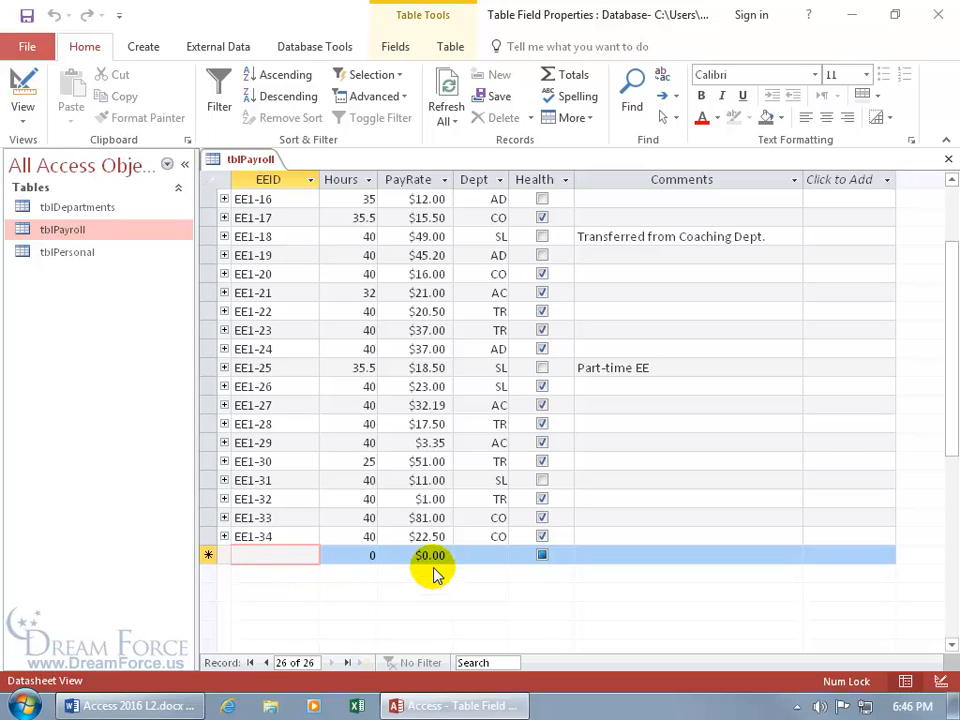
type("ee")
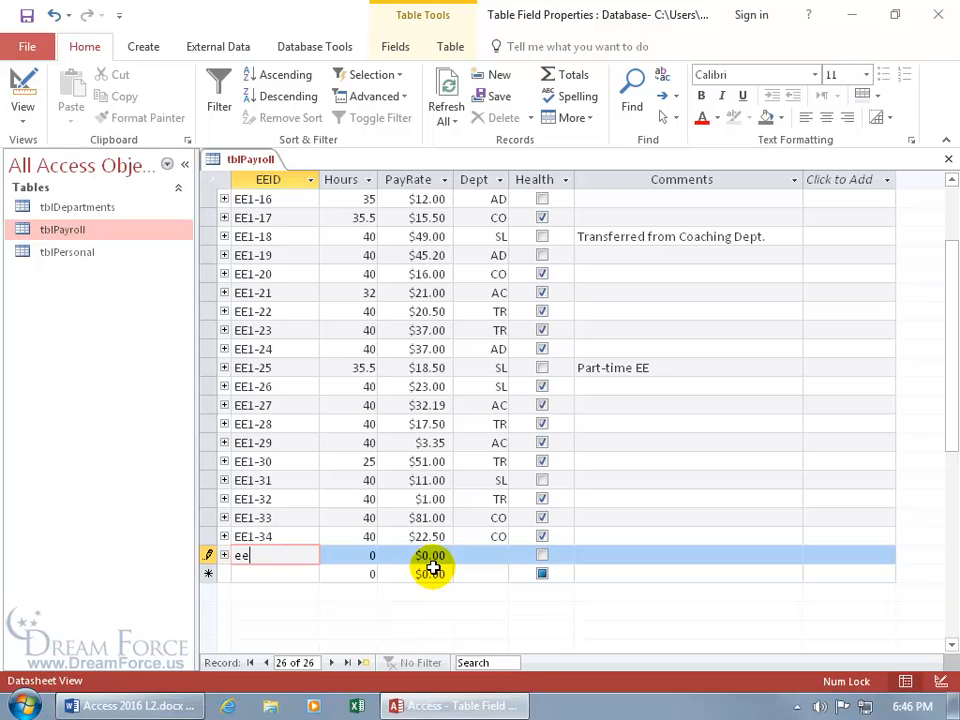
type("1-55")
left_click(351, 552)
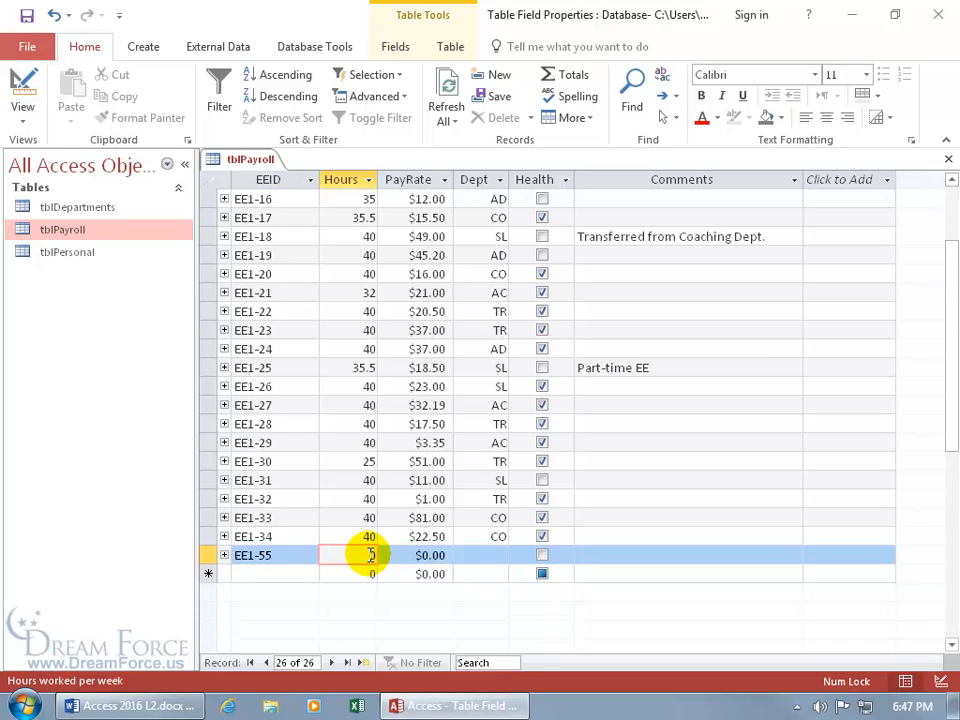
right_click(248, 161)
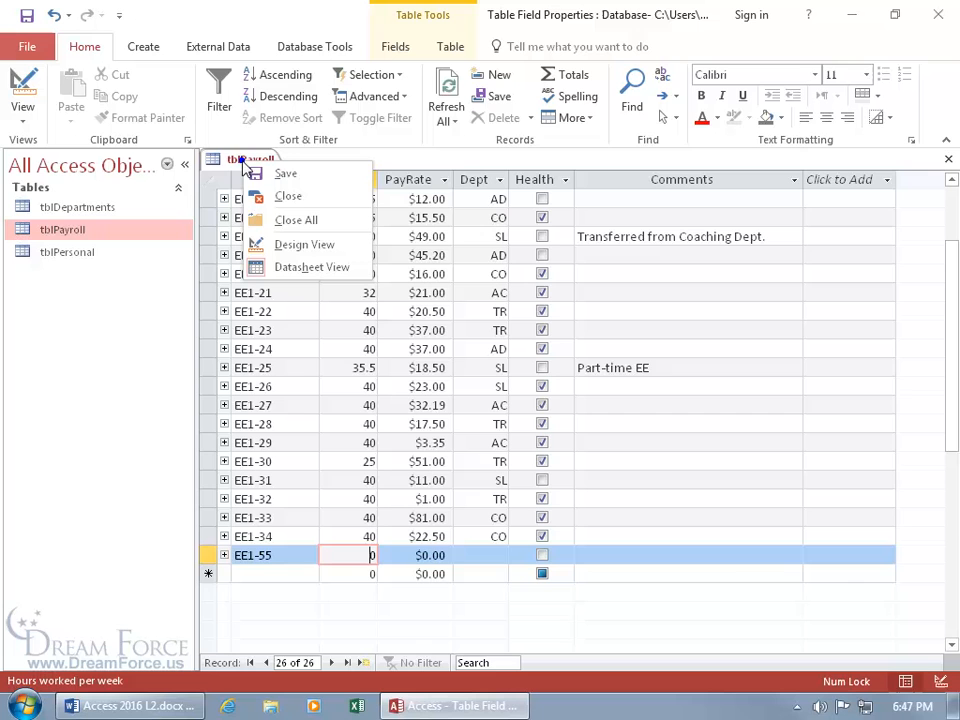
left_click(295, 244)
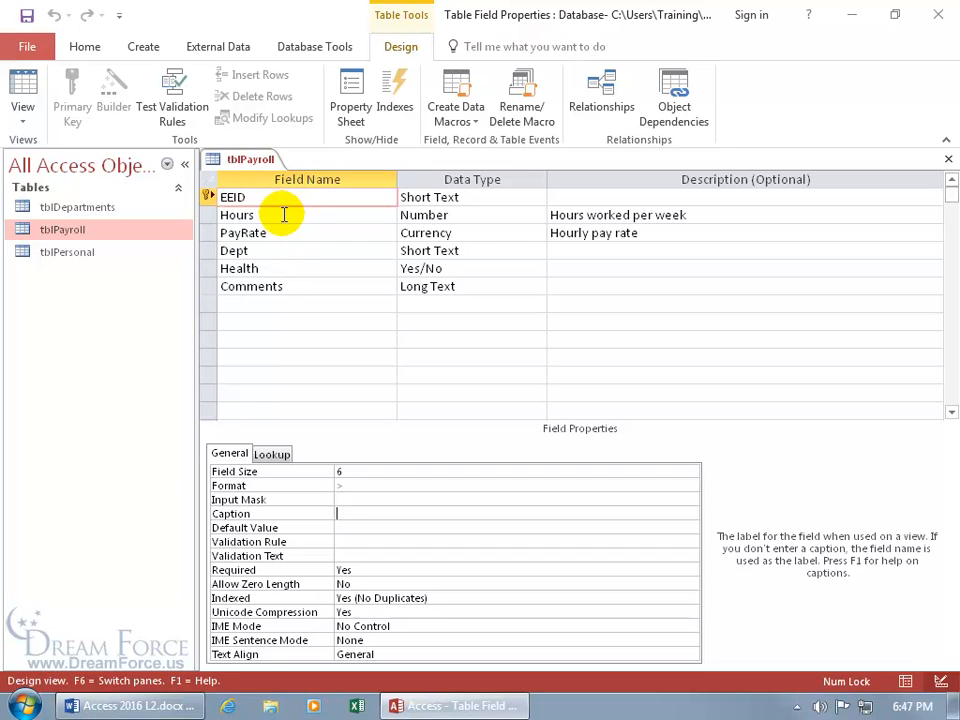
Change the Hours field's Default Value from 0 to 40
left_click(282, 214)
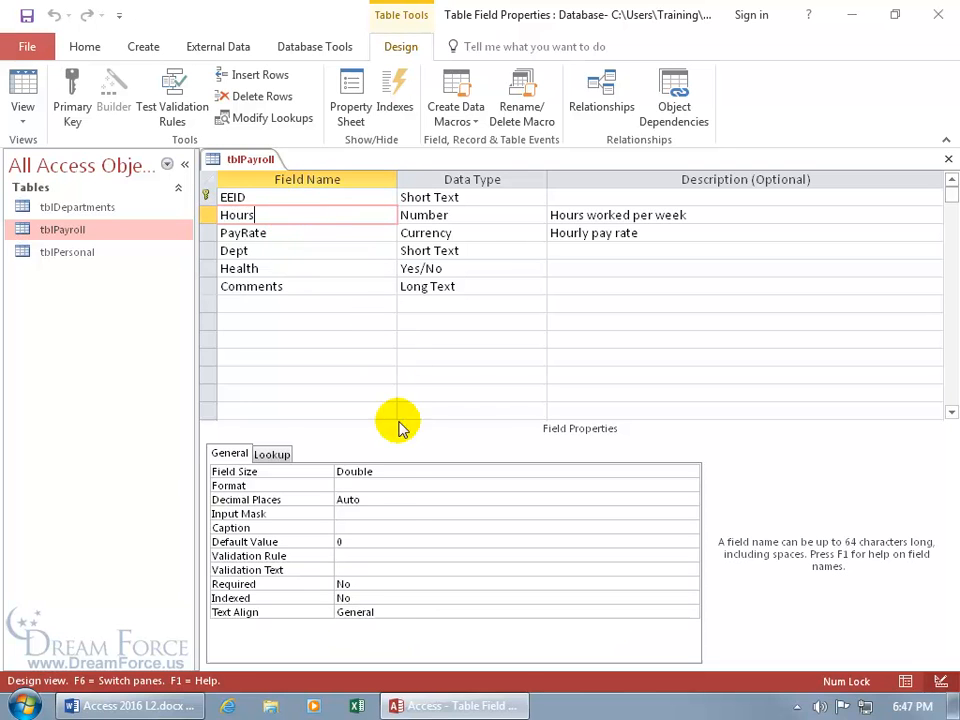
left_click(360, 542)
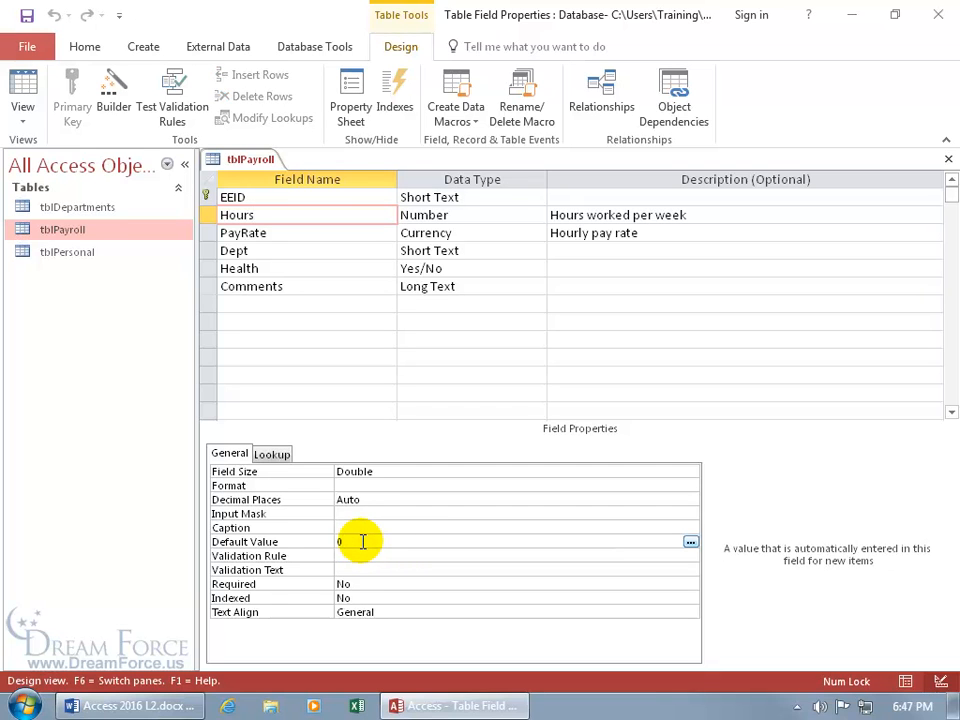
key("BackSpace")
type("40")
key("Return")
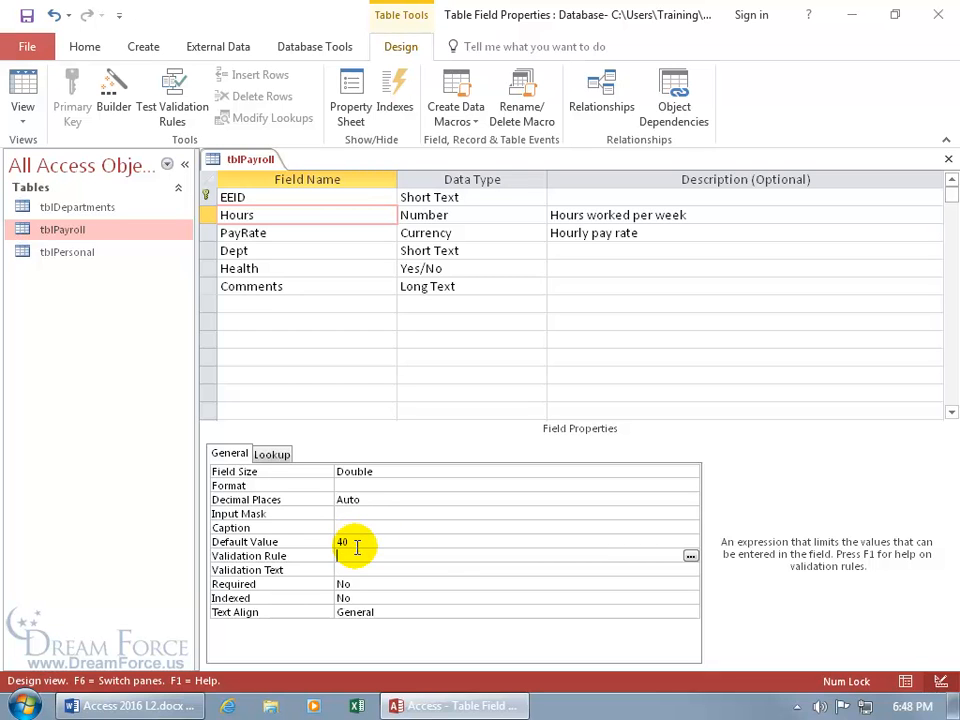
left_click(345, 233)
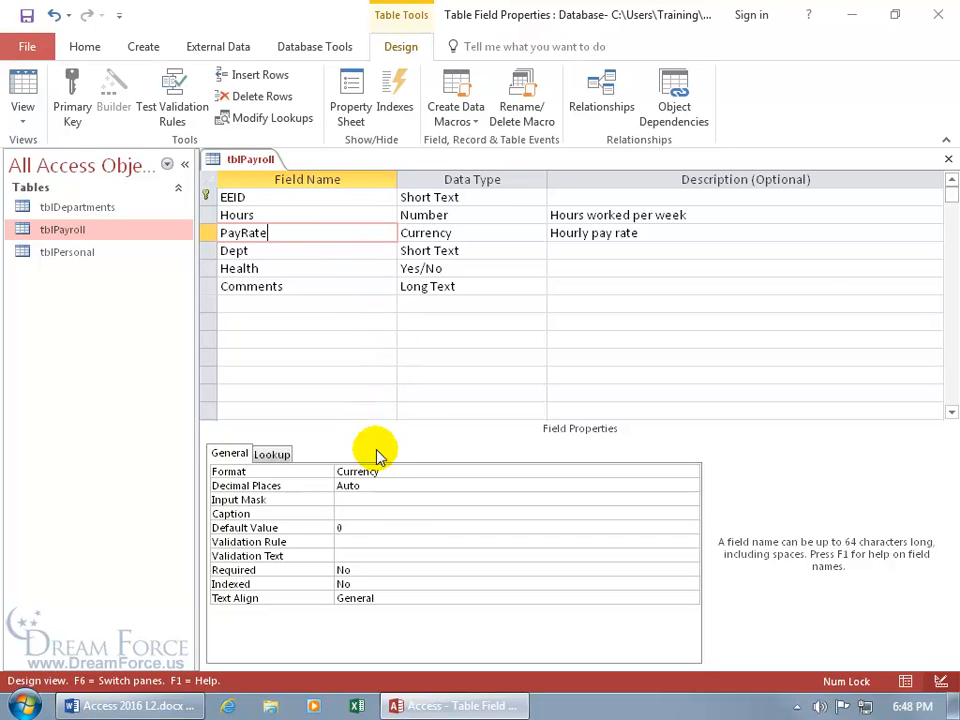
Give PayRate a <=30 validation rule, save tblPayroll, and skip testing existing data
left_click(350, 541)
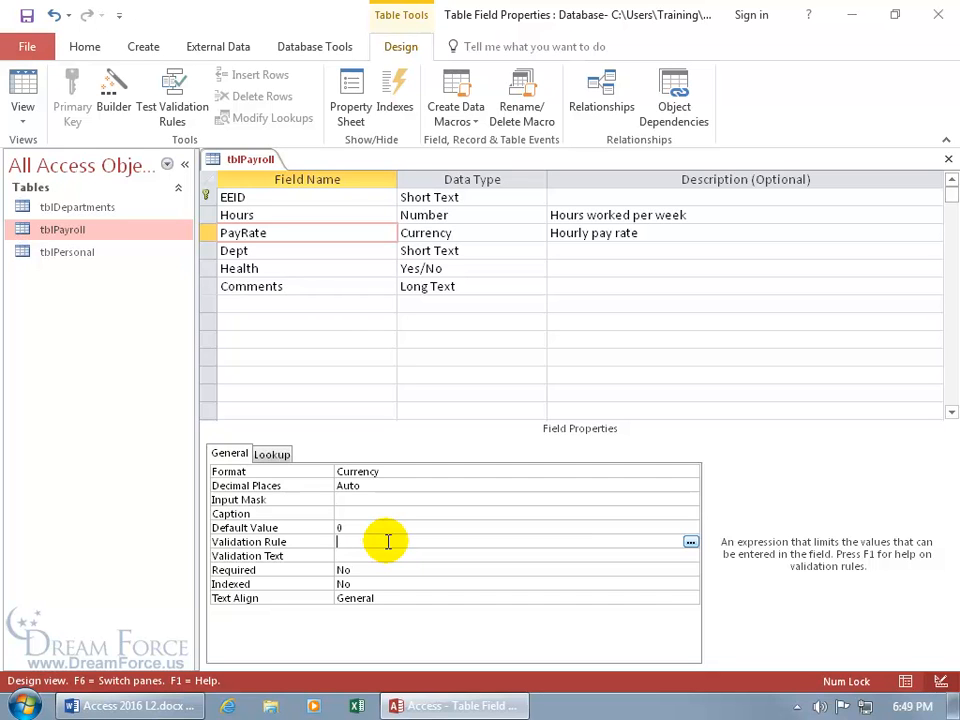
type("<")
type("30")
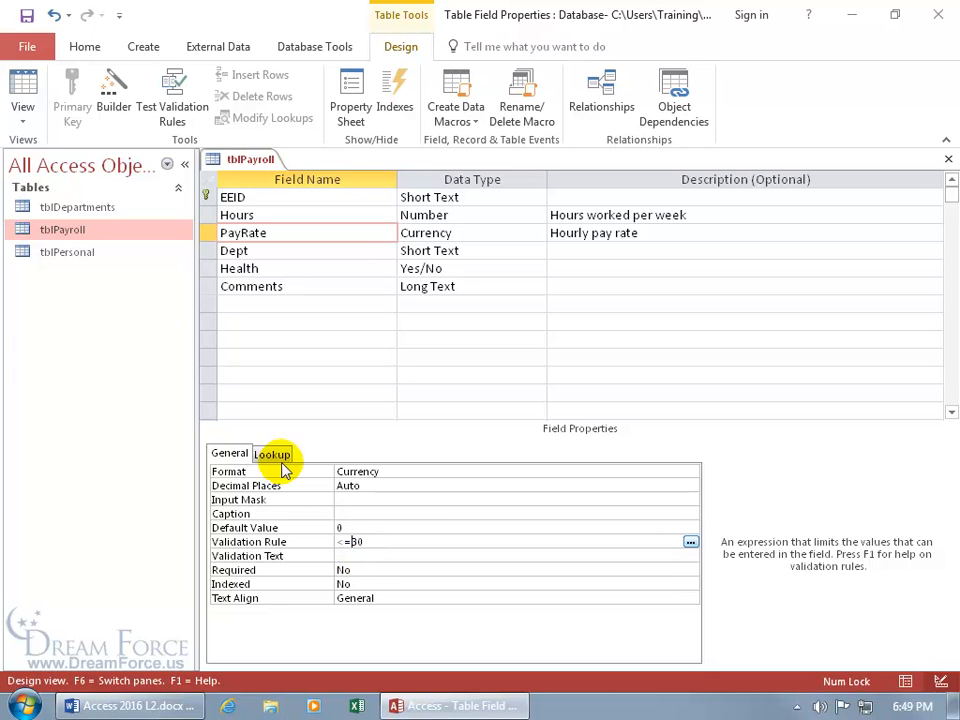
left_click(24, 88)
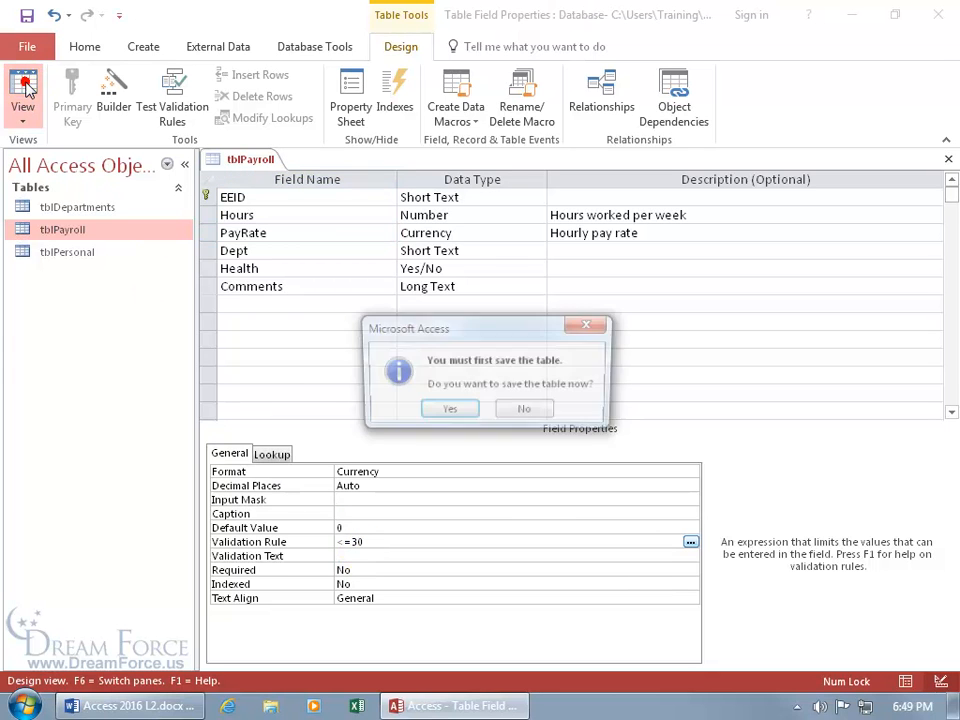
left_click(448, 411)
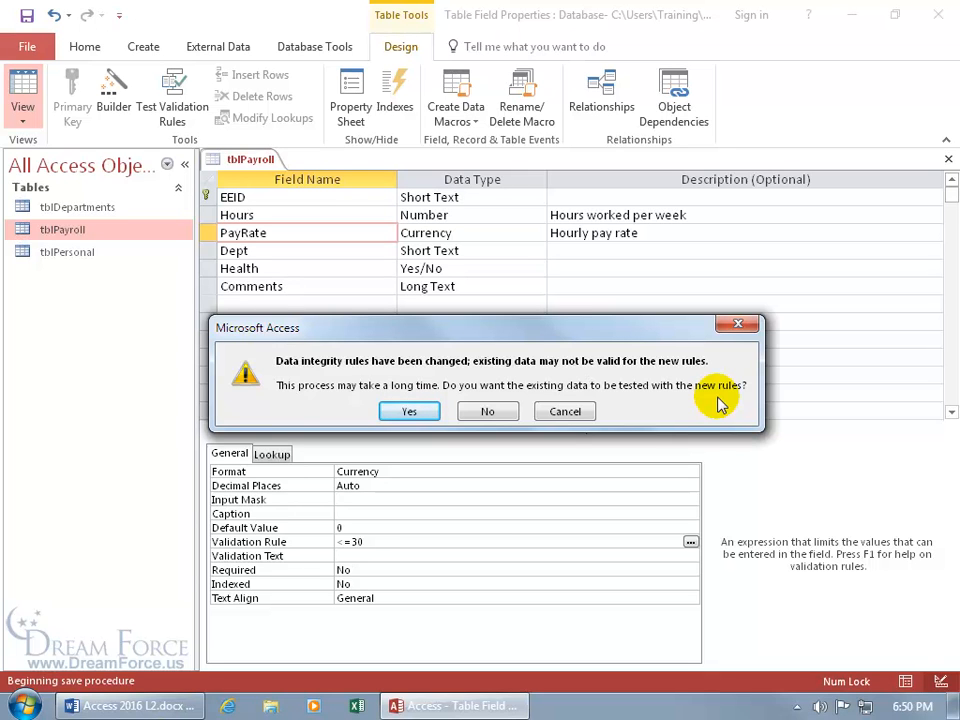
left_click(489, 410)
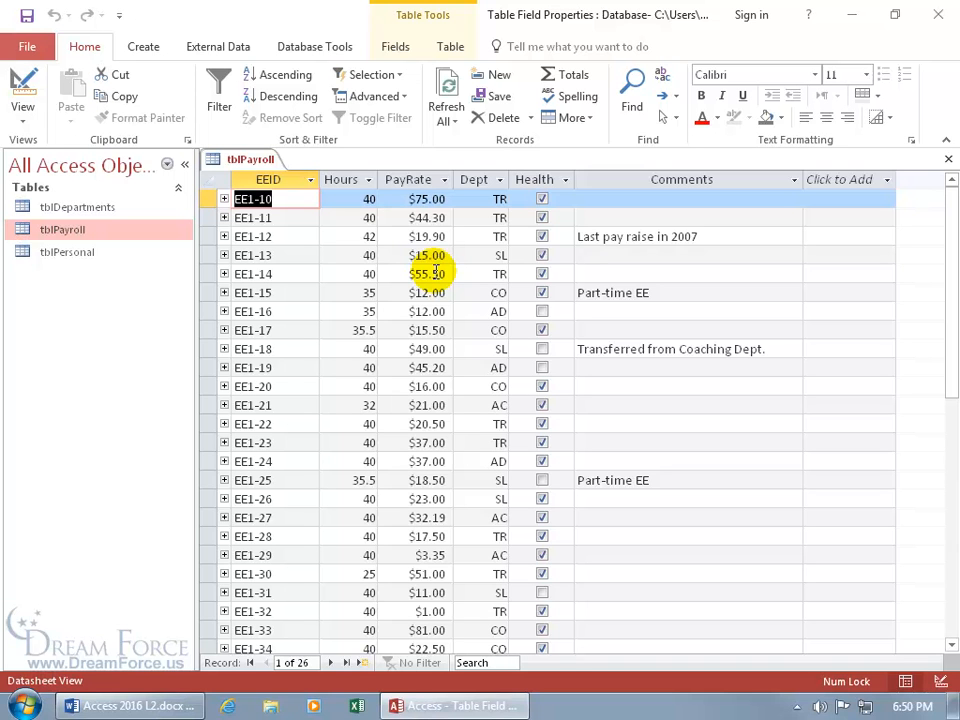
Add test record EE1-65 with a PayRate of 31 to trigger the validation rule
scroll(428, 280, "down", 3)
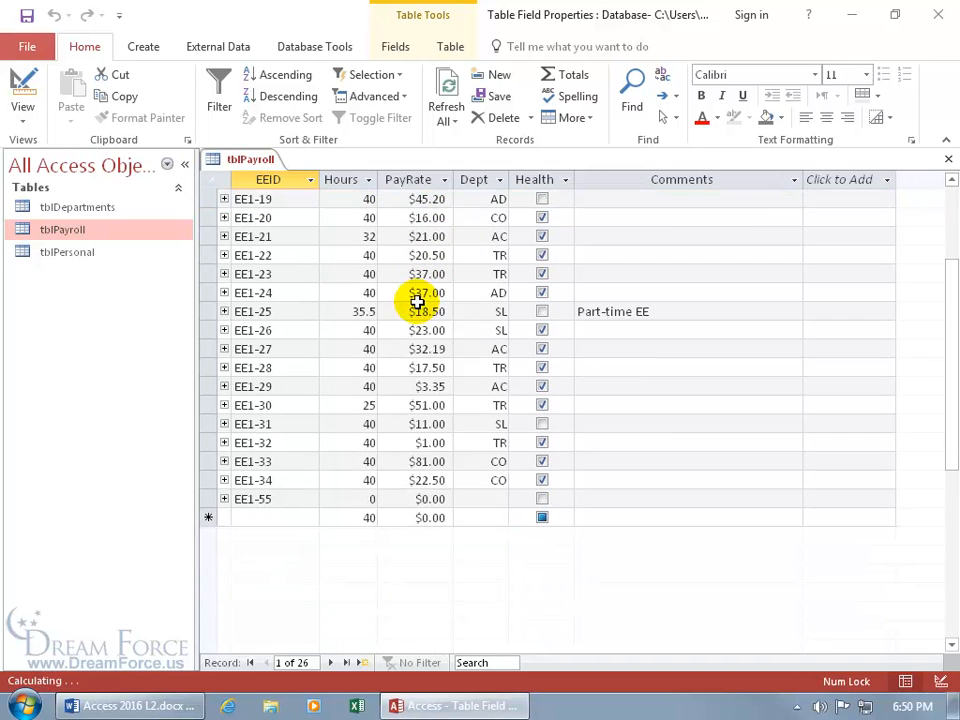
left_click(363, 663)
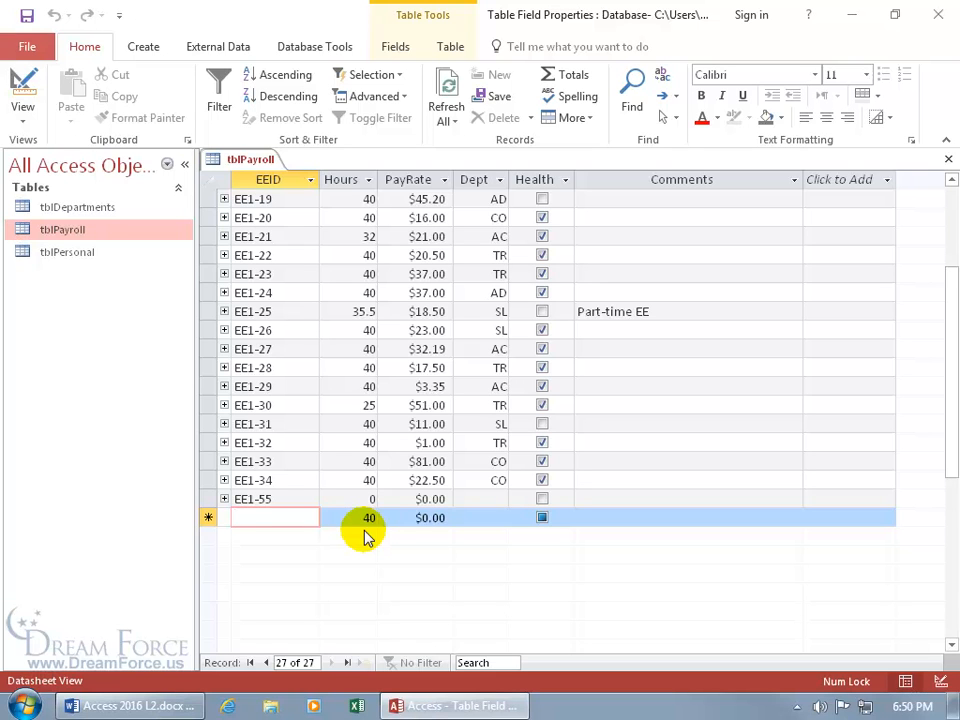
type("ee1-65")
key("Tab")
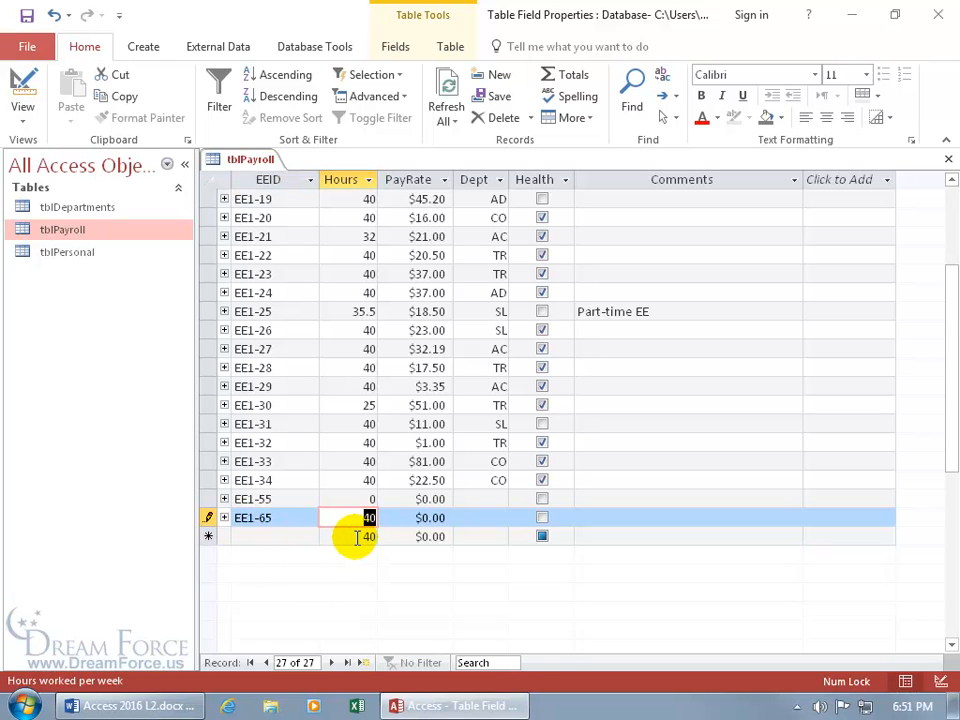
key("Tab")
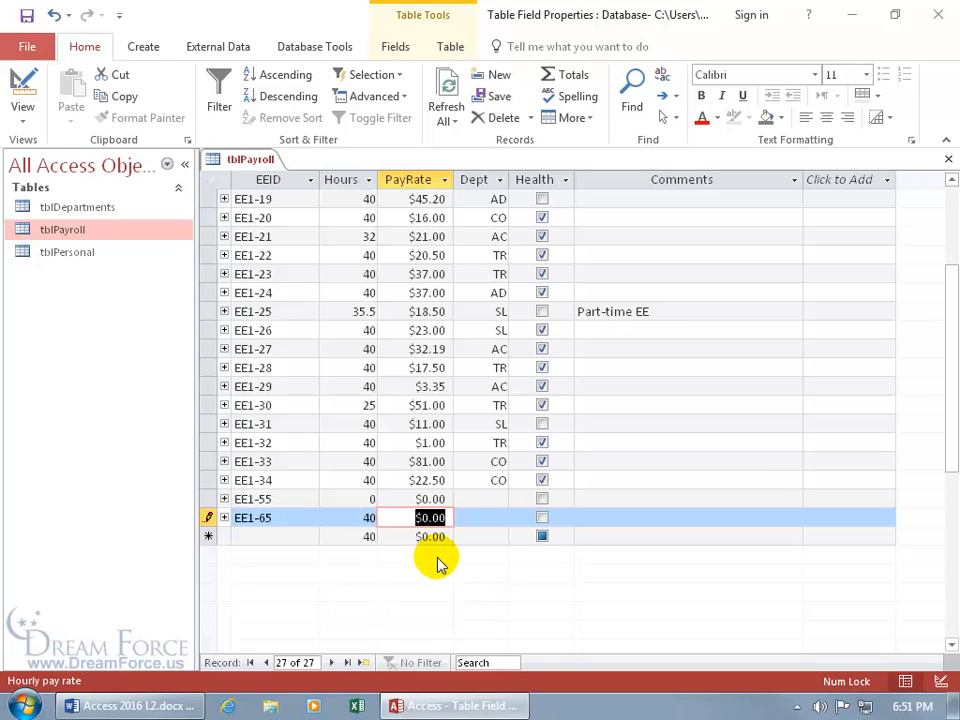
type("31")
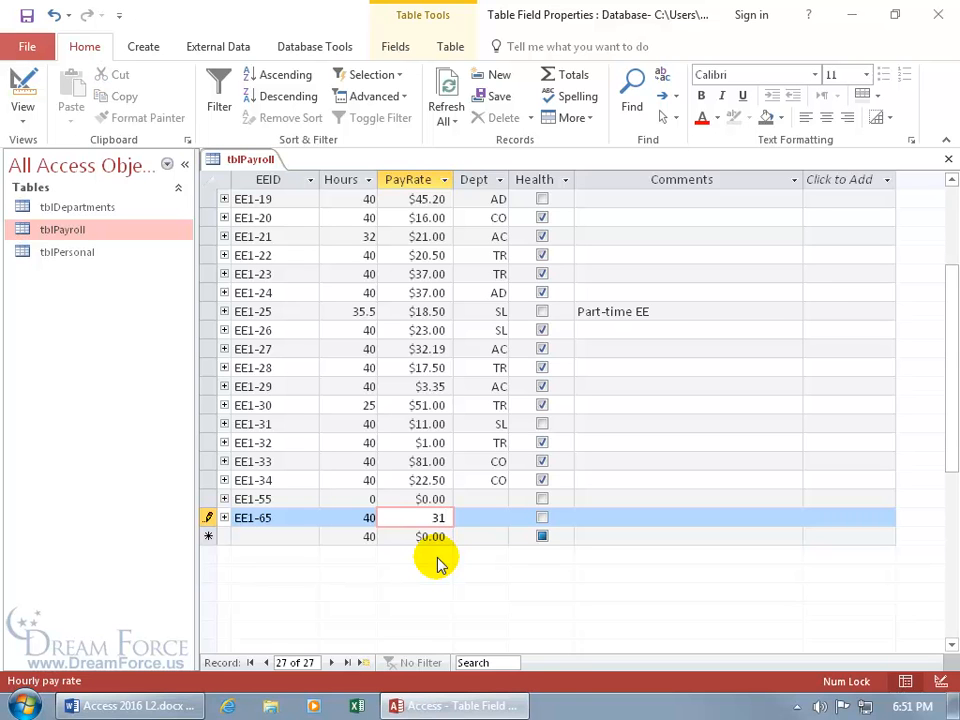
key("Tab")
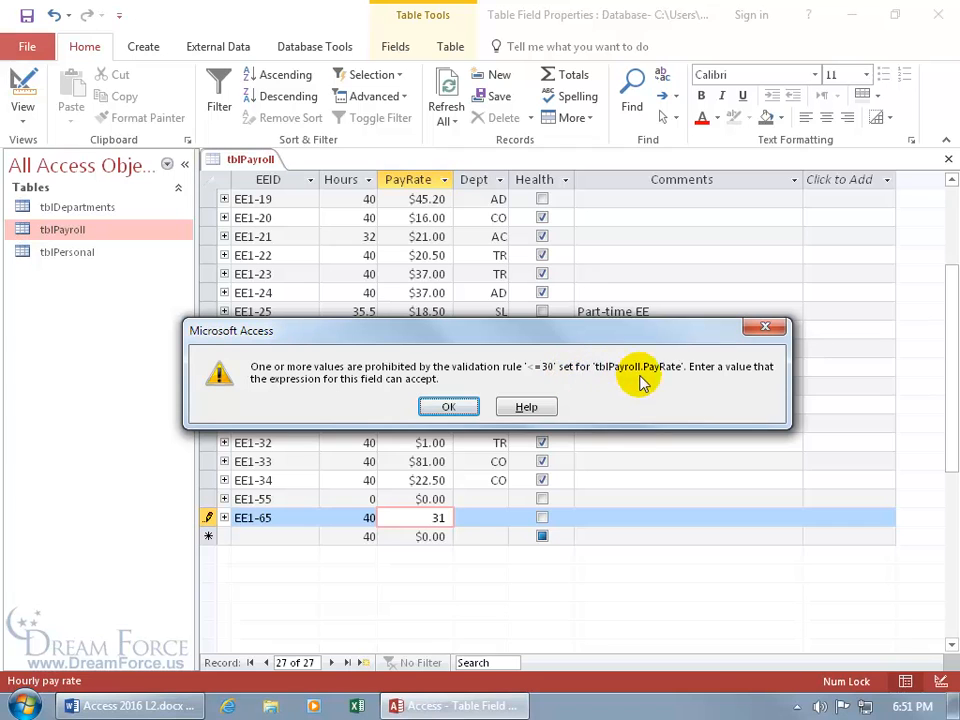
Dismiss the validation error, discard the test record, and return to Design view
left_click(452, 407)
key("Escape")
key("Escape")
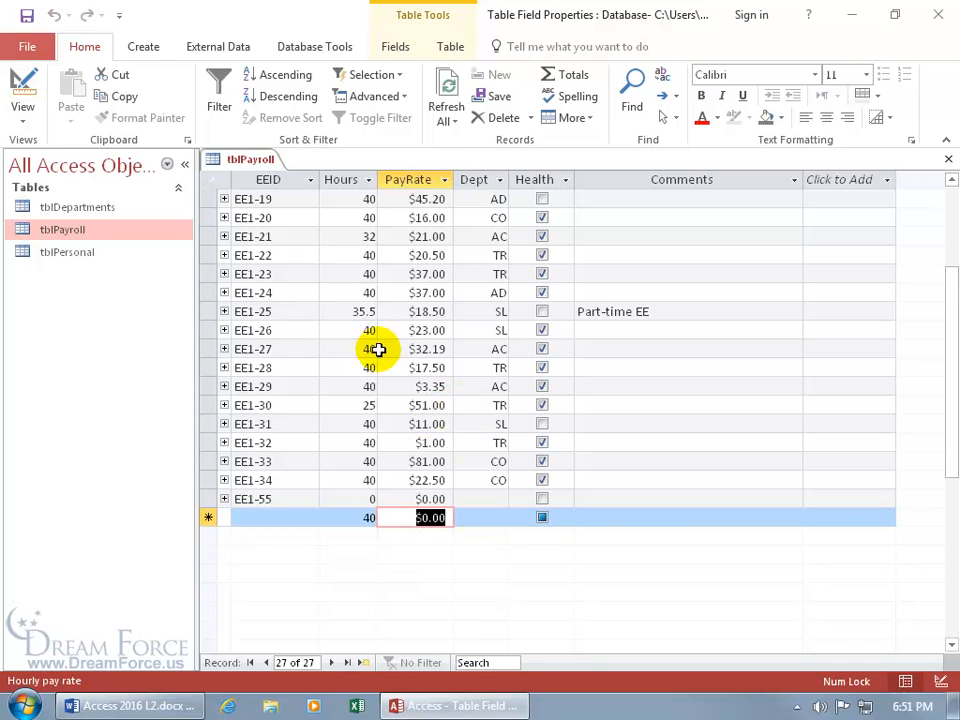
left_click(26, 88)
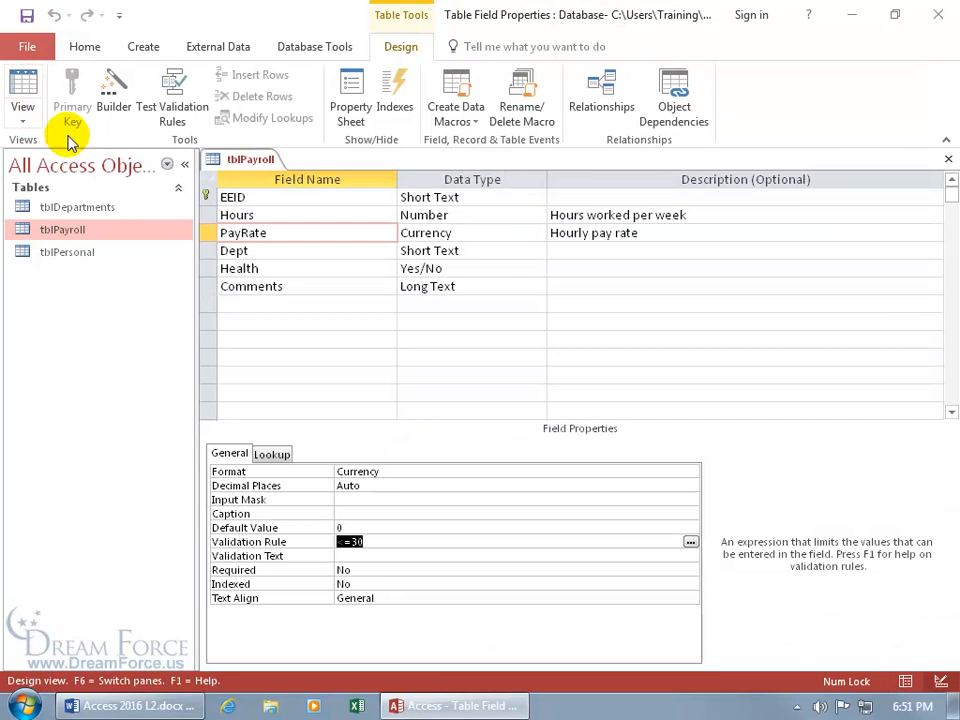
Enter 'Must enter a value under $30' as PayRate's Validation Text and review it in Zoom
left_click(332, 556)
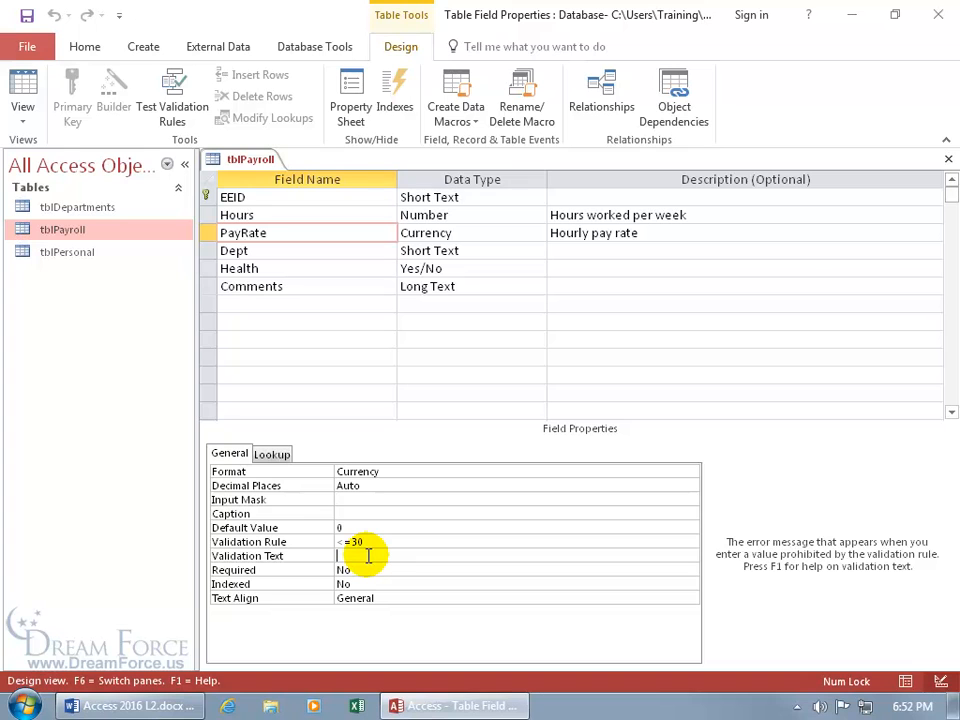
type("Must enter a value under $30")
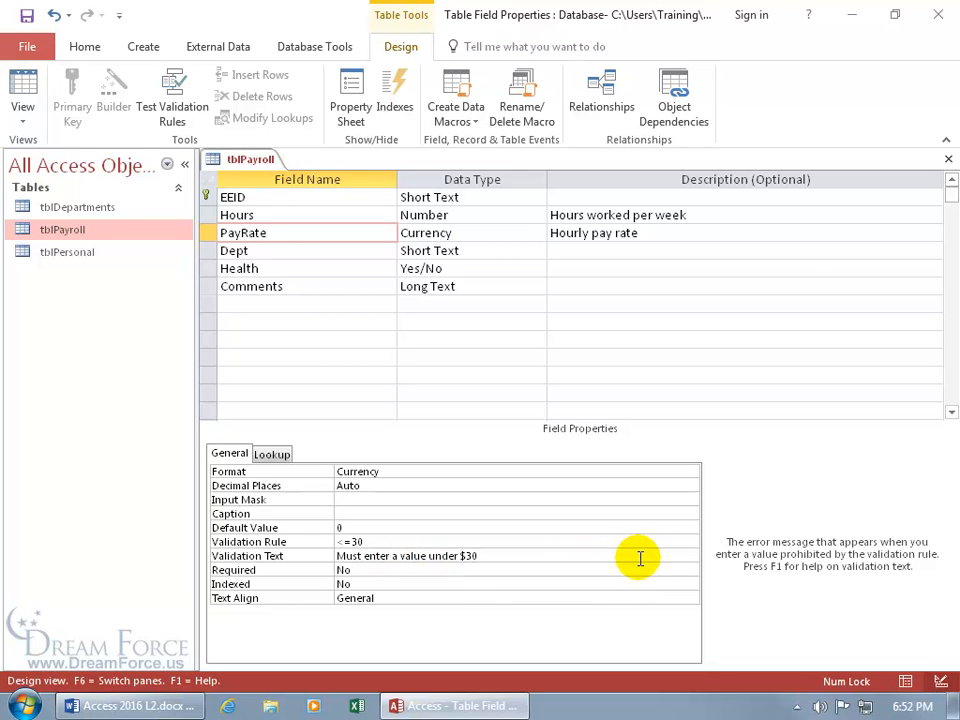
right_click(580, 556)
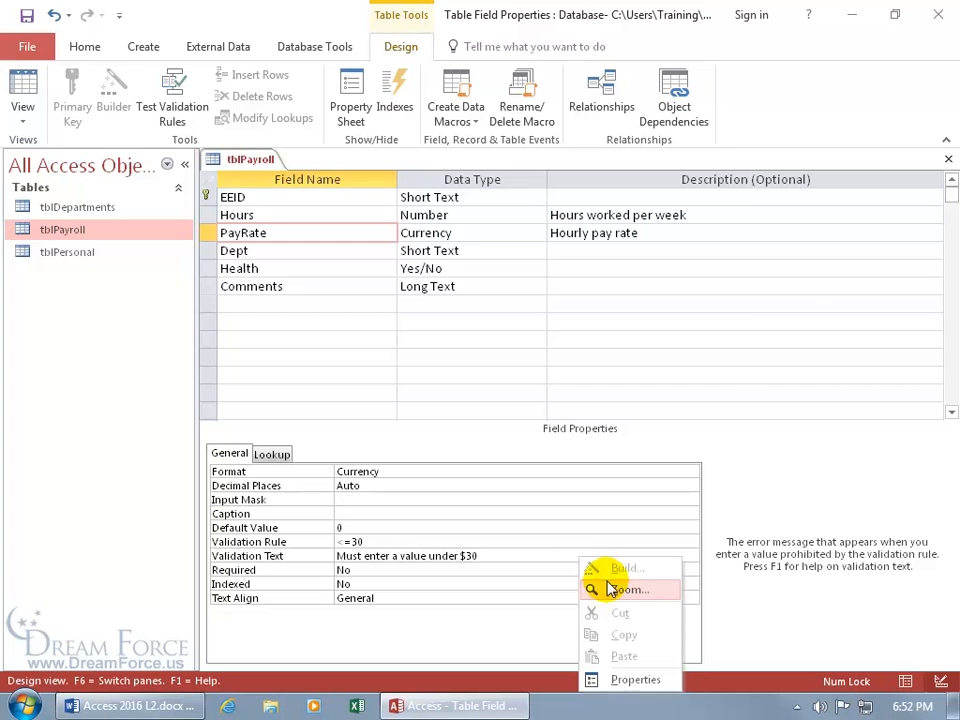
left_click(609, 527)
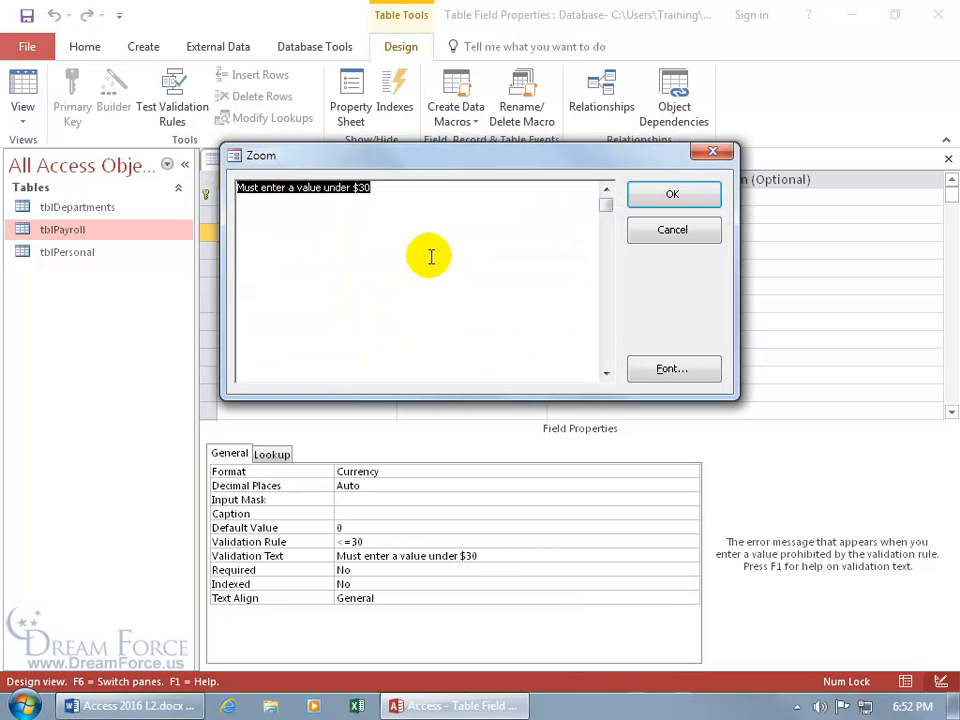
left_click(660, 229)
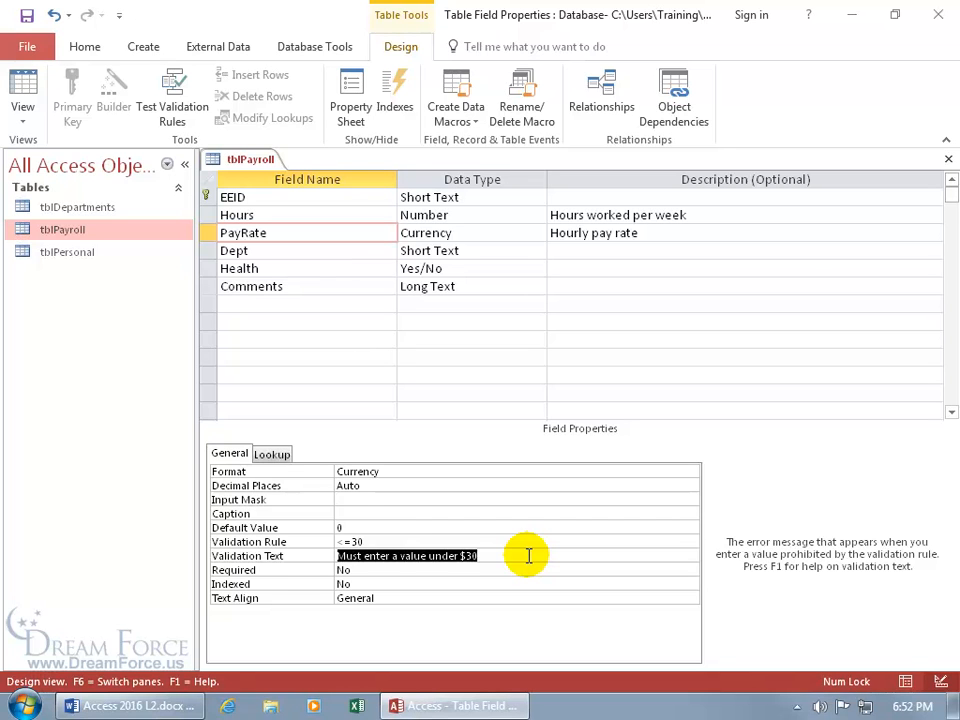
Return to the datasheet, saving the table with the new under-$30 message
left_click(25, 90)
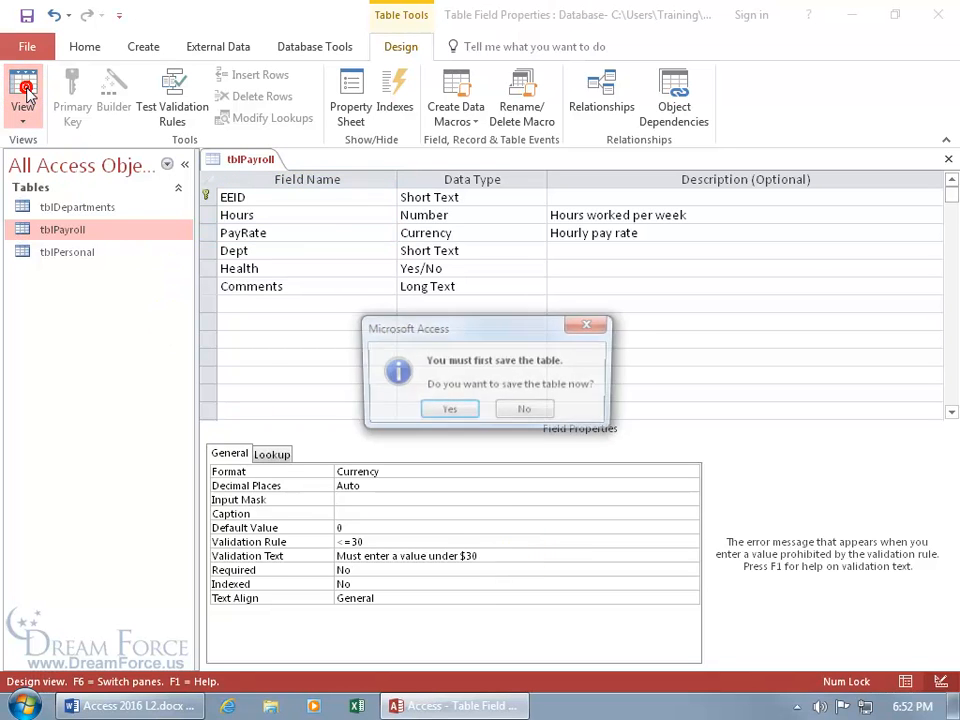
left_click(447, 409)
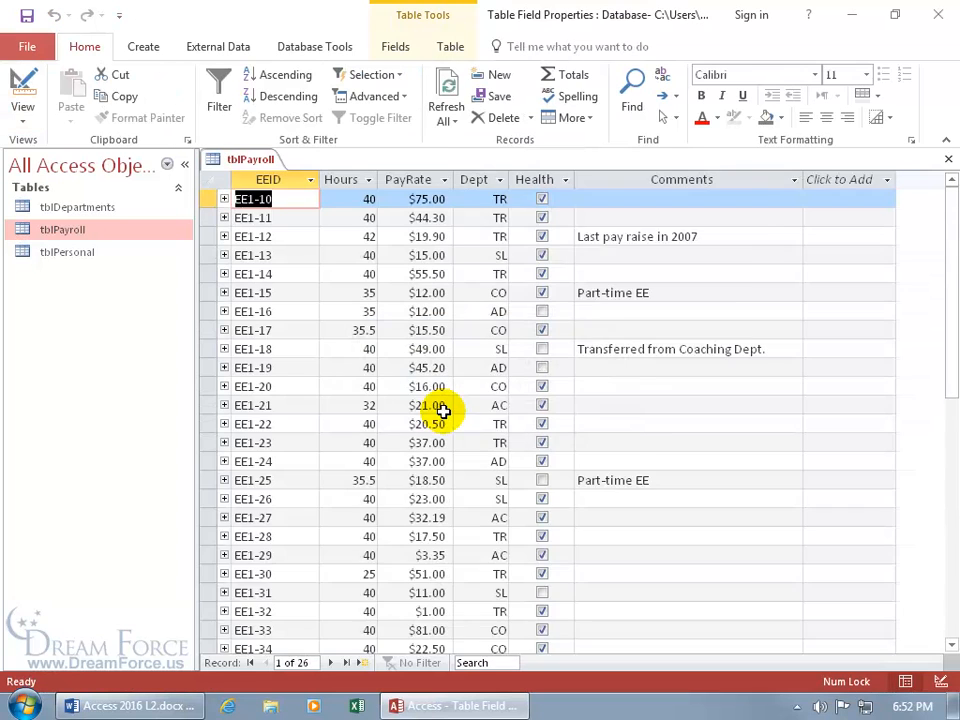
scroll(443, 410, "down", 4)
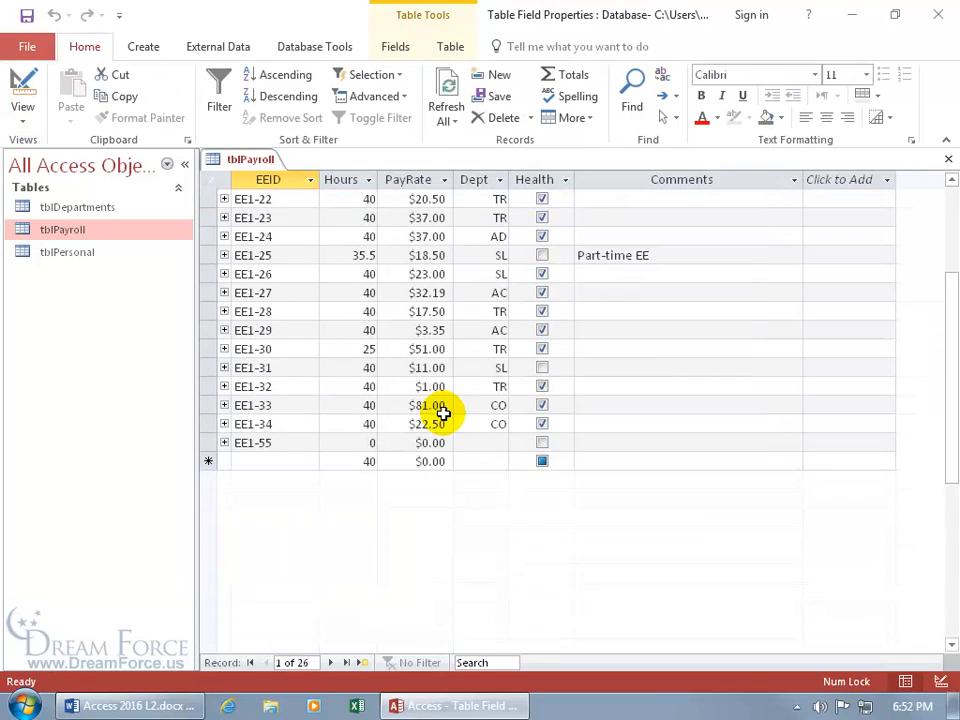
Add test record EE1-66 with a pay rate of 31 to trigger the under-$30 rule
left_click(283, 460)
type("ee1-66")
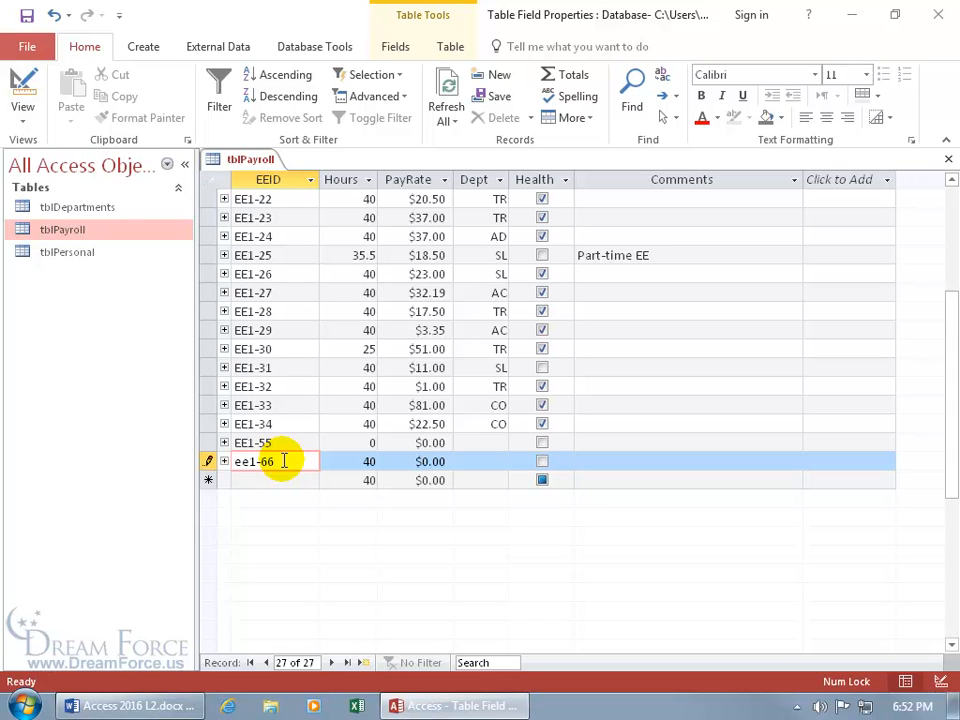
key("Tab")
key("Tab")
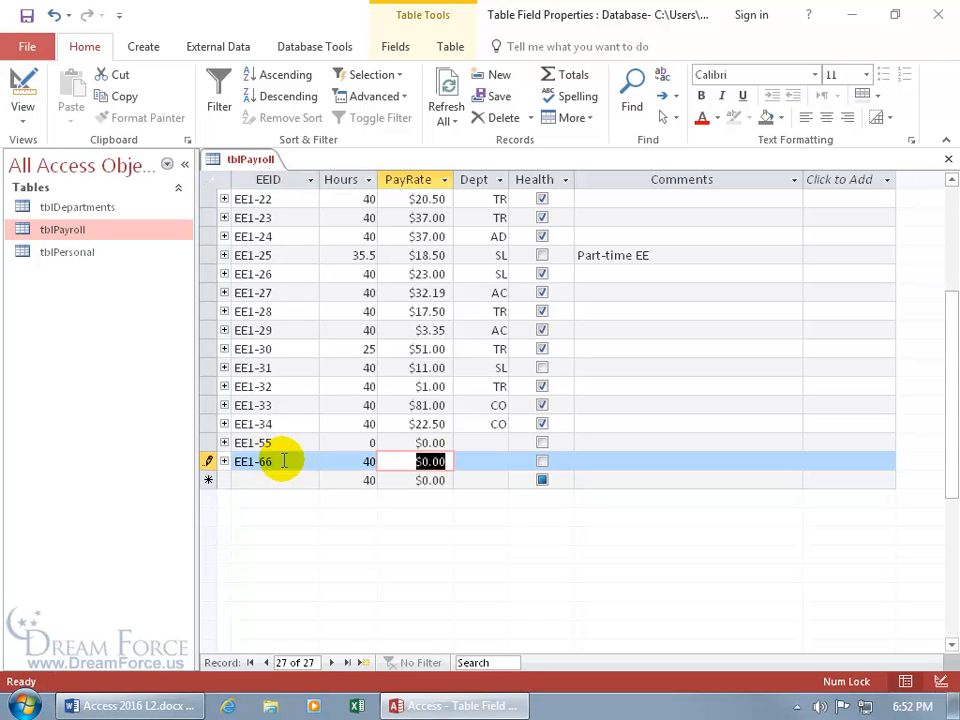
type("31")
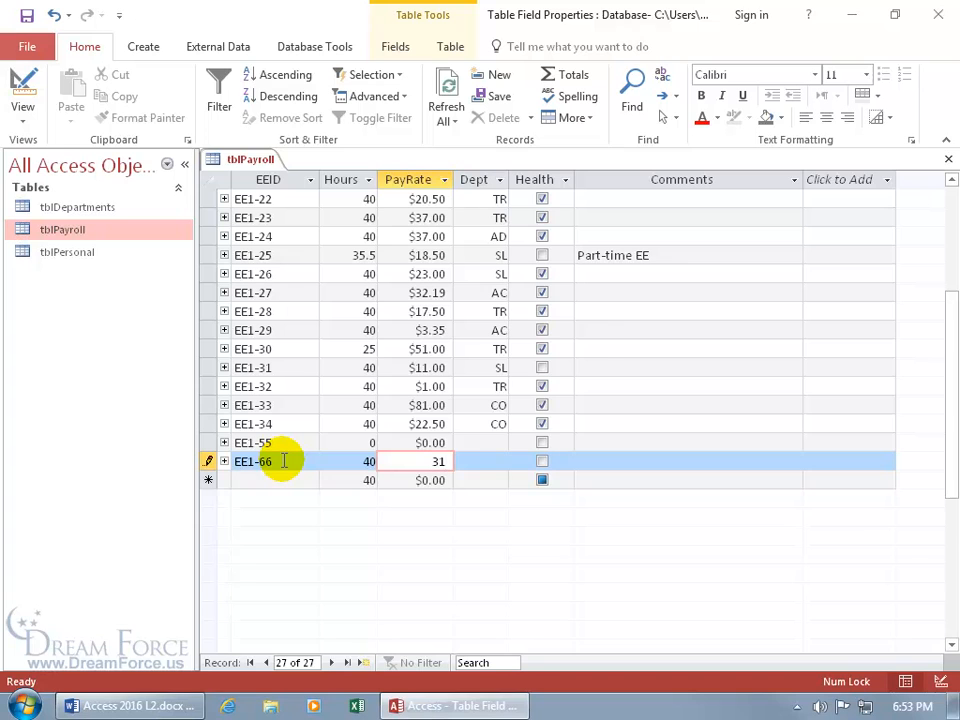
key("Tab")
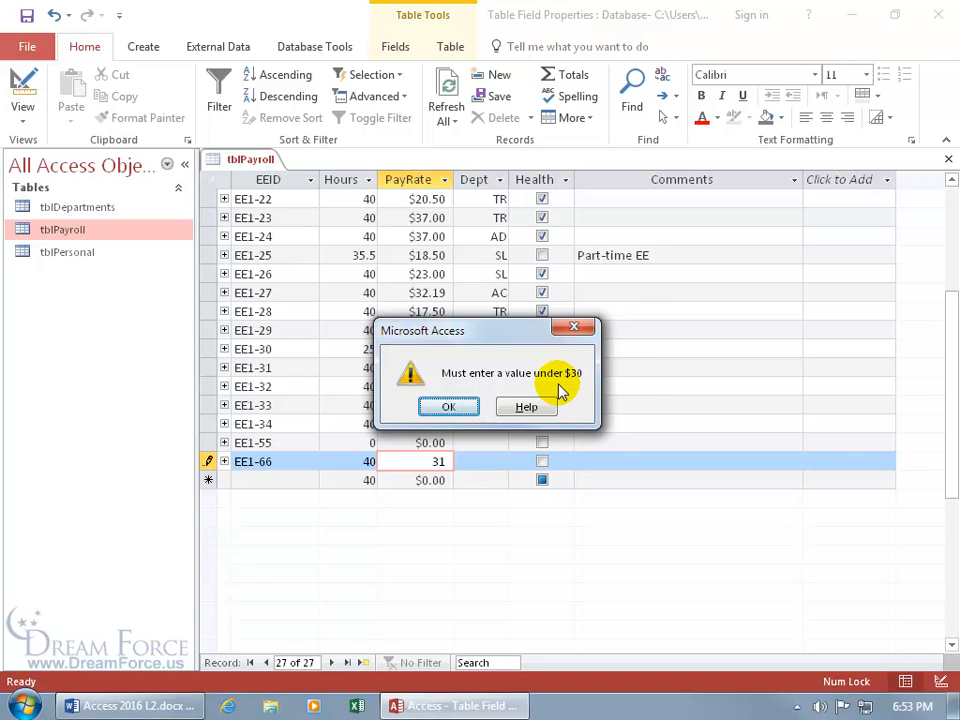
Dismiss the warning and save EE1-66's pay rate as 30
left_click(446, 406)
key("BackSpace")
type("0")
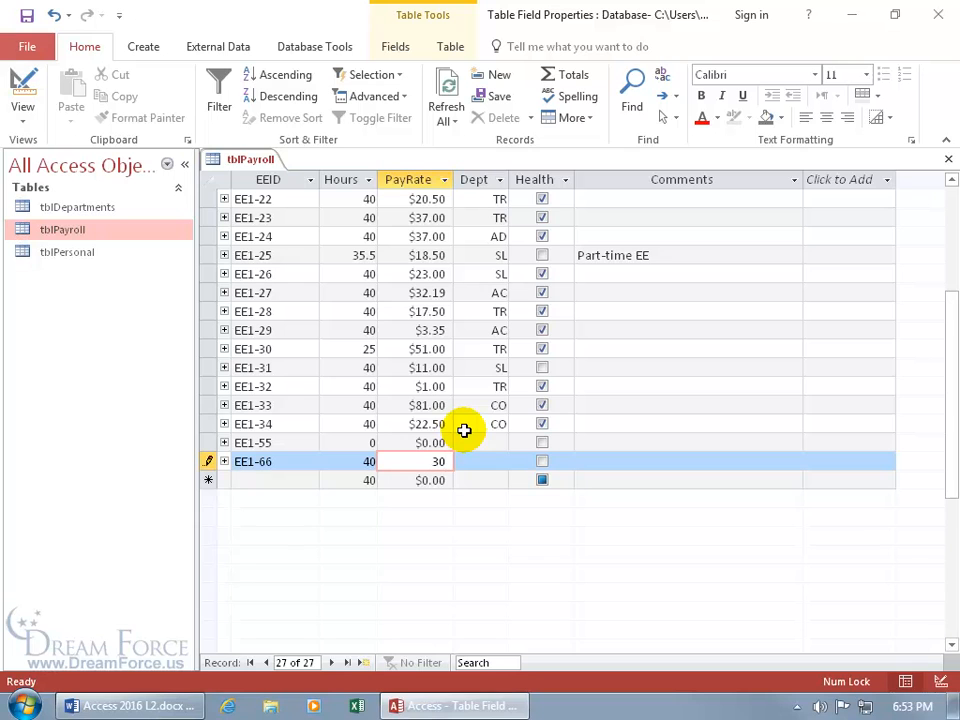
key("shift+Return")
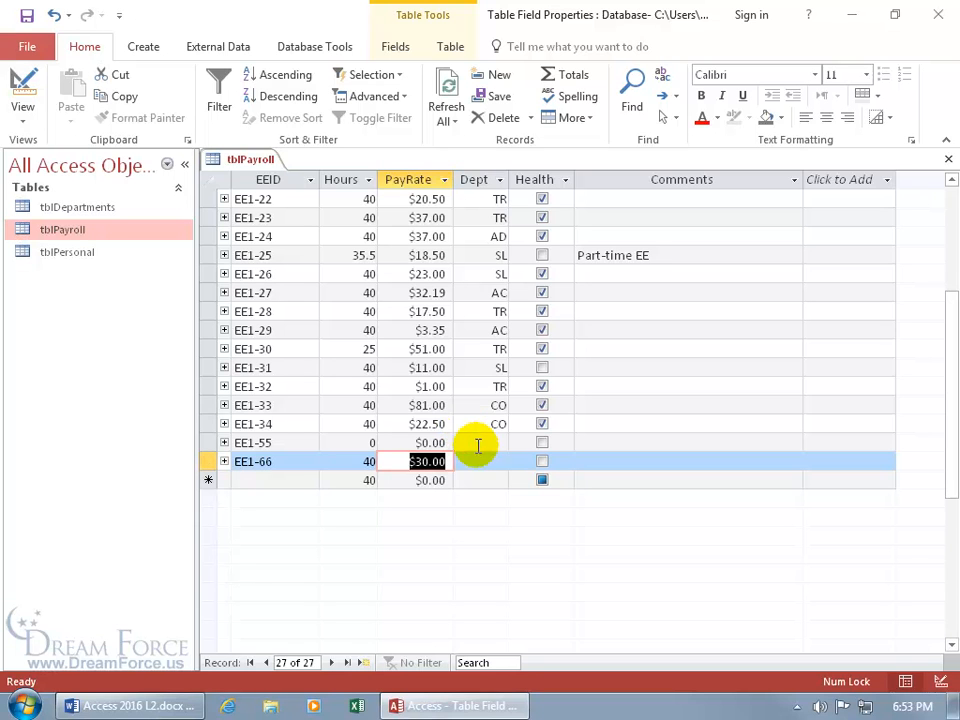
key("alt+Tab")
Switch tblPayroll to Design View and select the Dept field, a Short Text of size 2
right_click(240, 160)
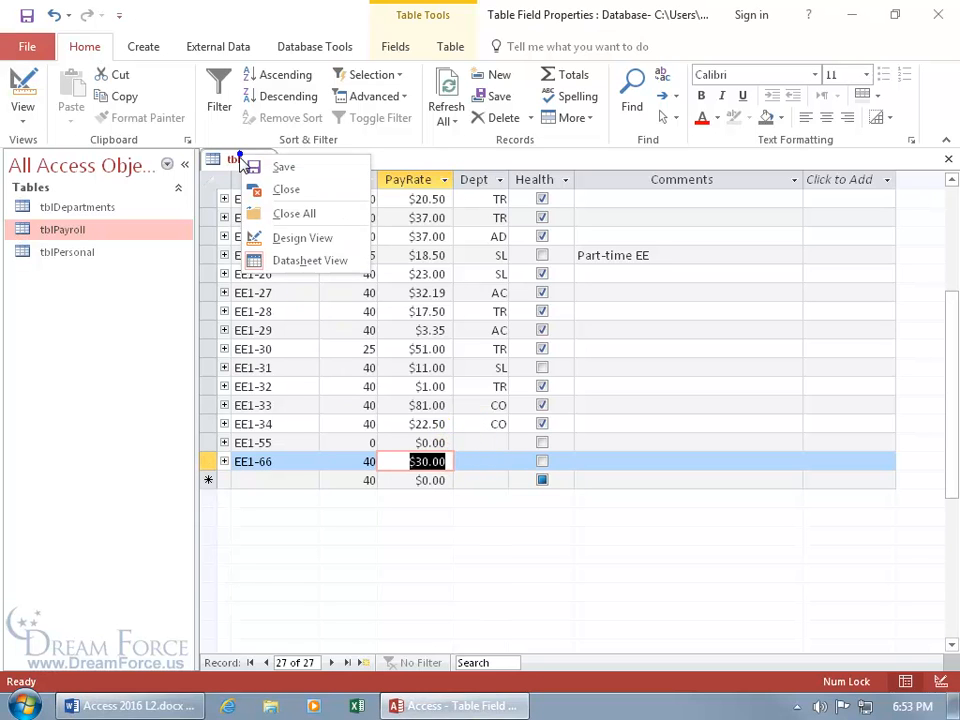
left_click(300, 238)
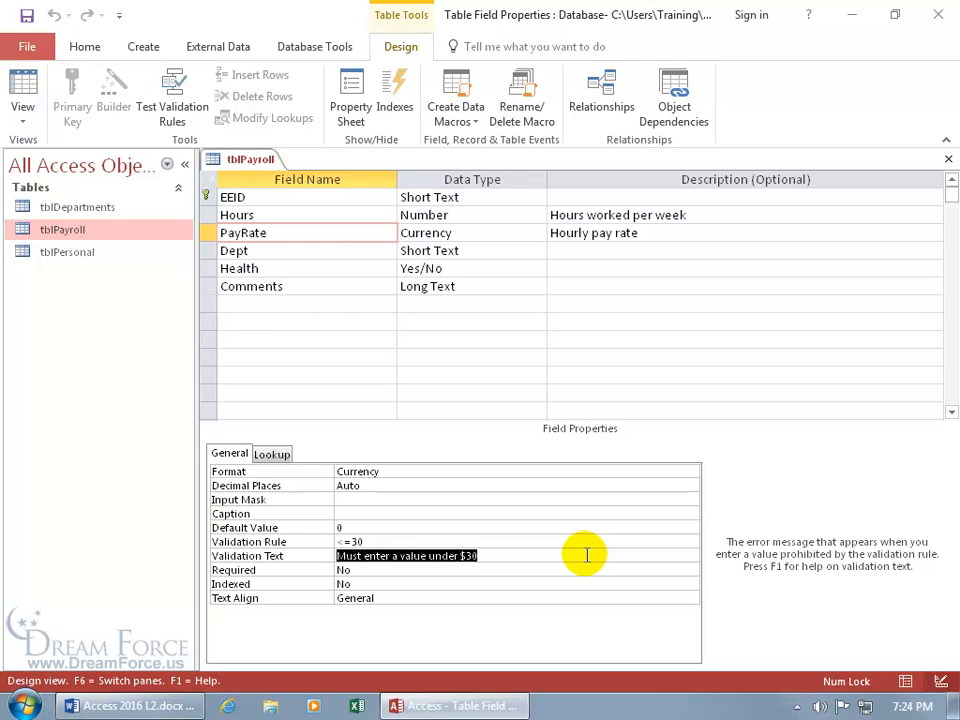
left_click(445, 251)
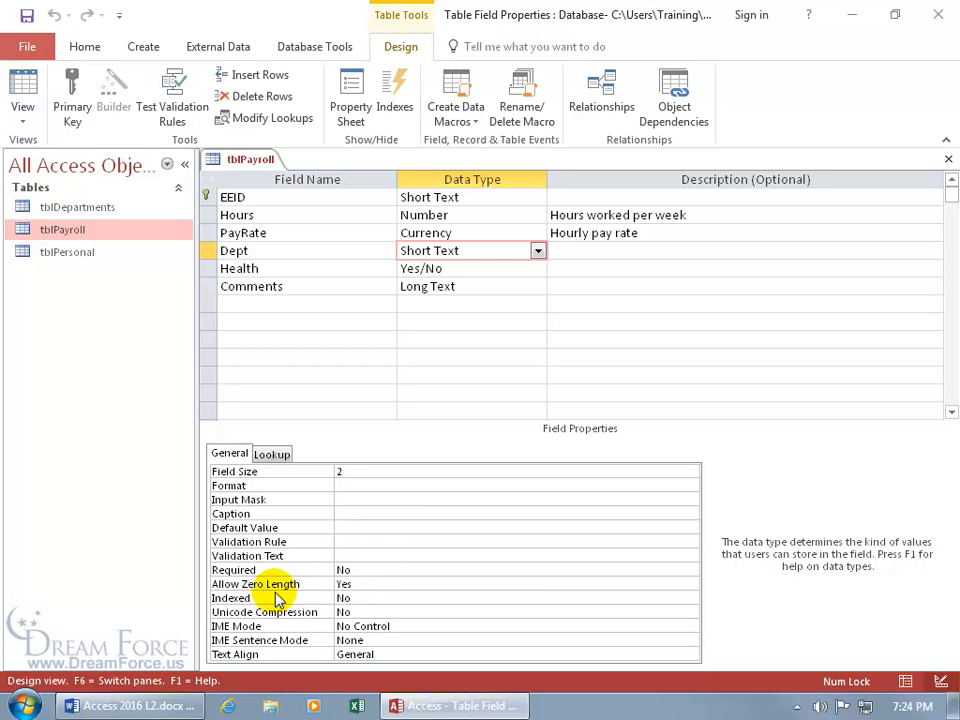
Select Dept's Allow Zero Length setting, then show PayRate's properties with its <=30 rule and under-$30 message
left_click(369, 587)
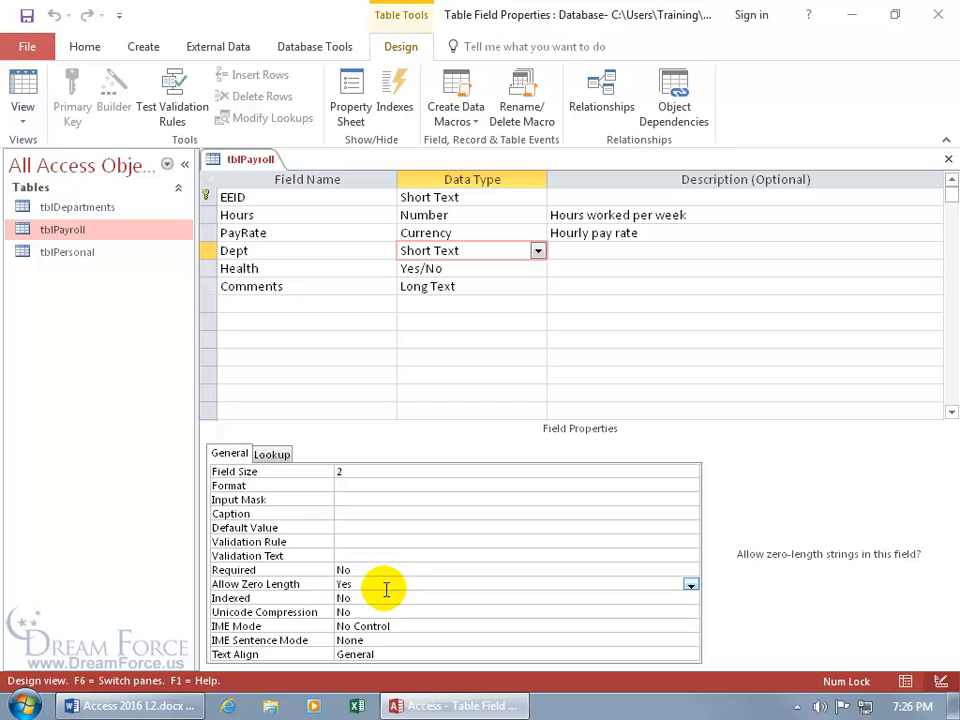
left_click(347, 233)
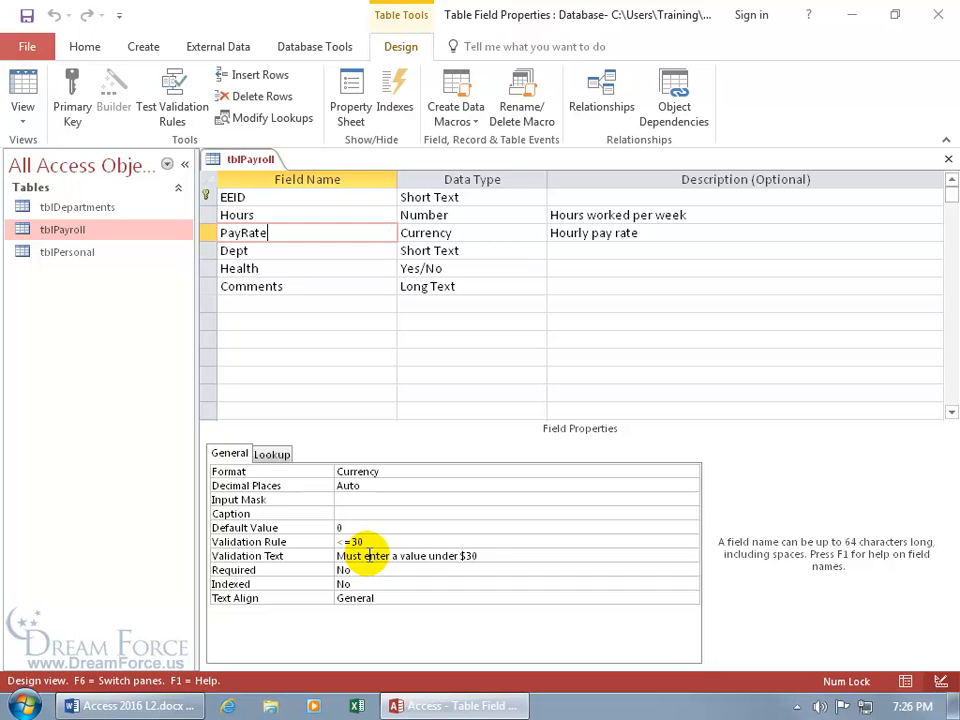
In Datasheet view, review PayRate's field validation rule and message without changing them
right_click(235, 159)
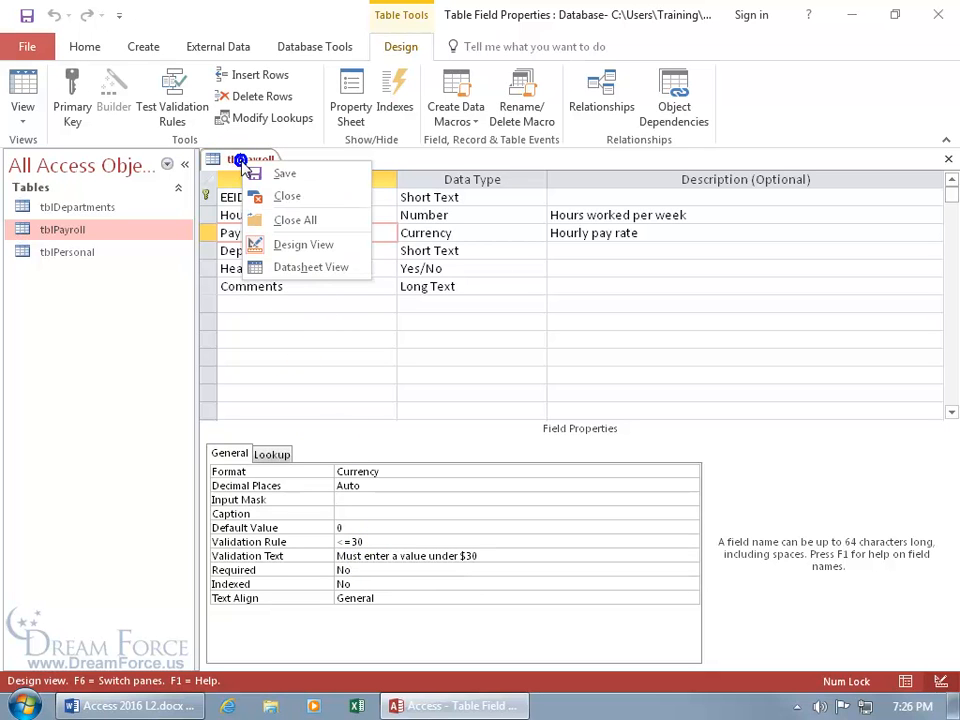
left_click(287, 266)
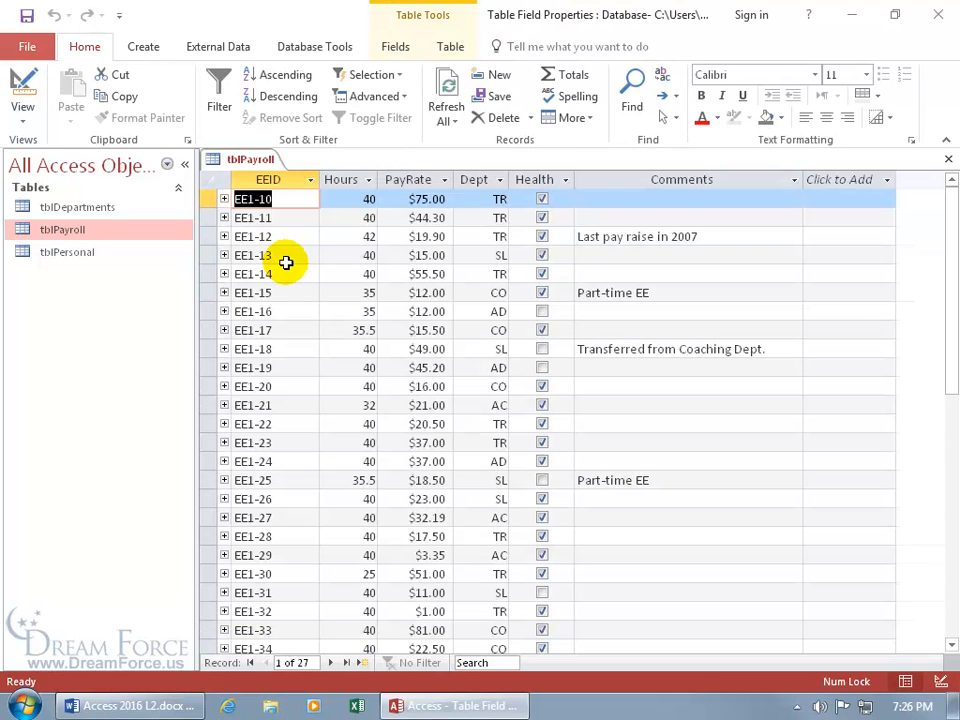
left_click(396, 47)
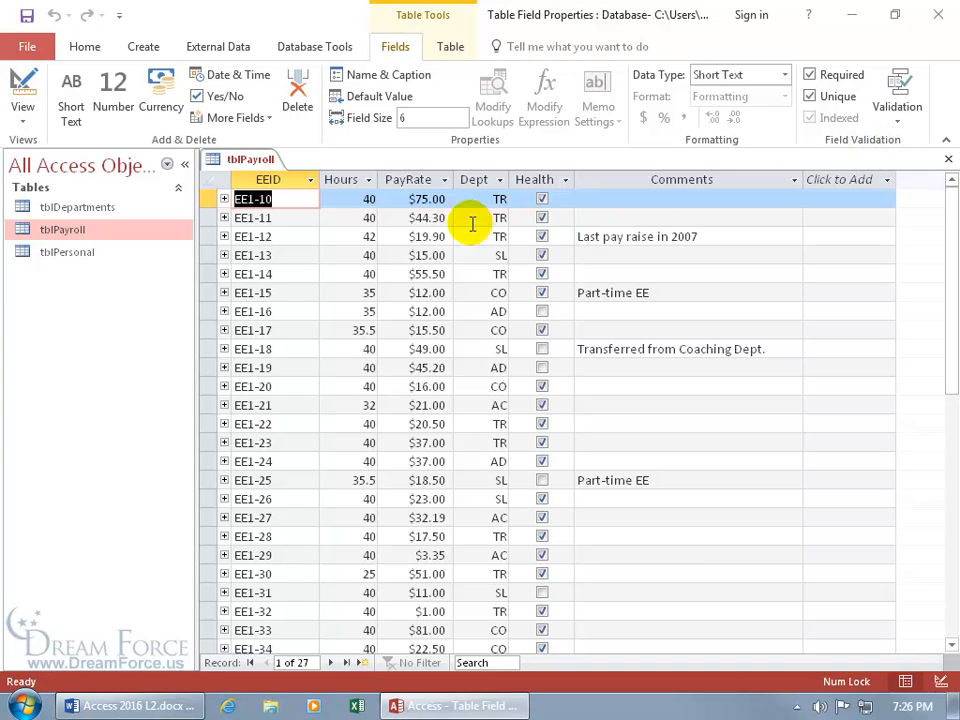
left_click(427, 218)
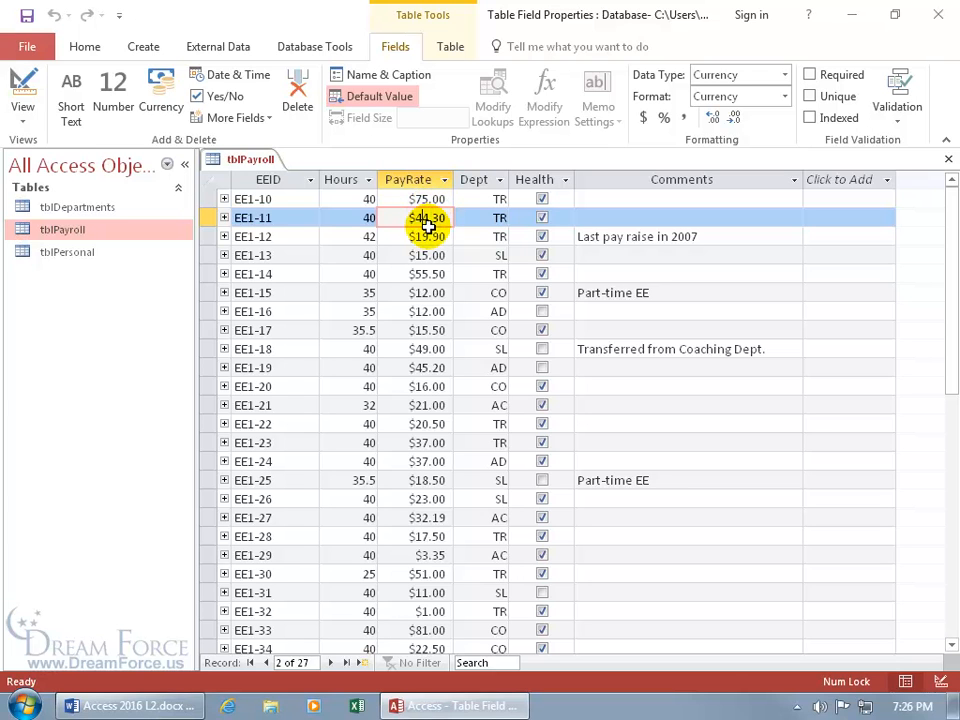
left_click(900, 125)
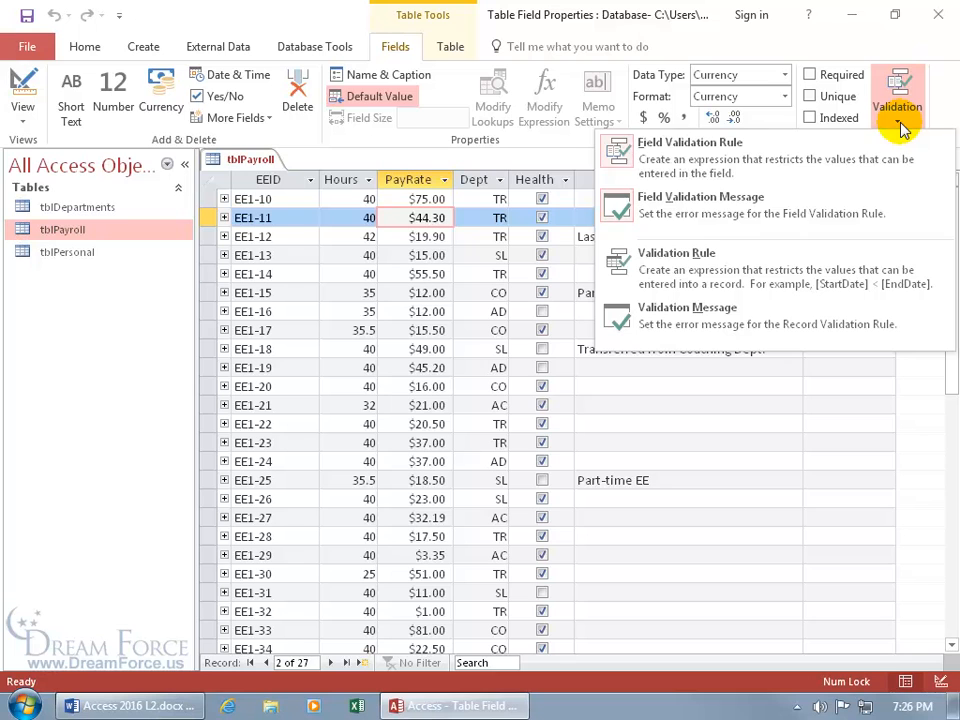
left_click(621, 153)
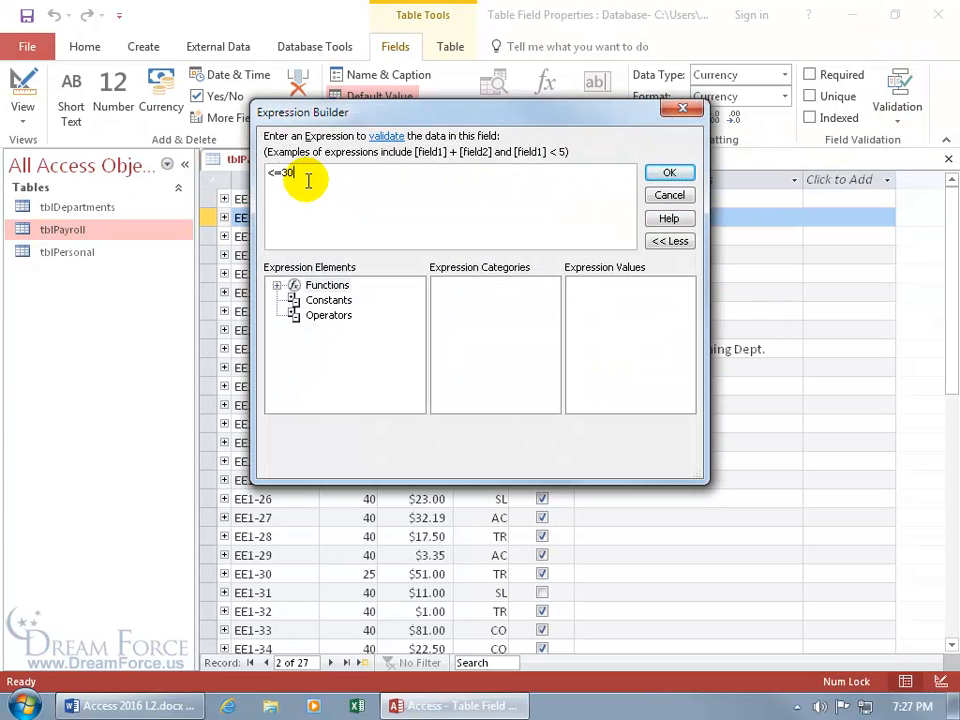
left_click(665, 196)
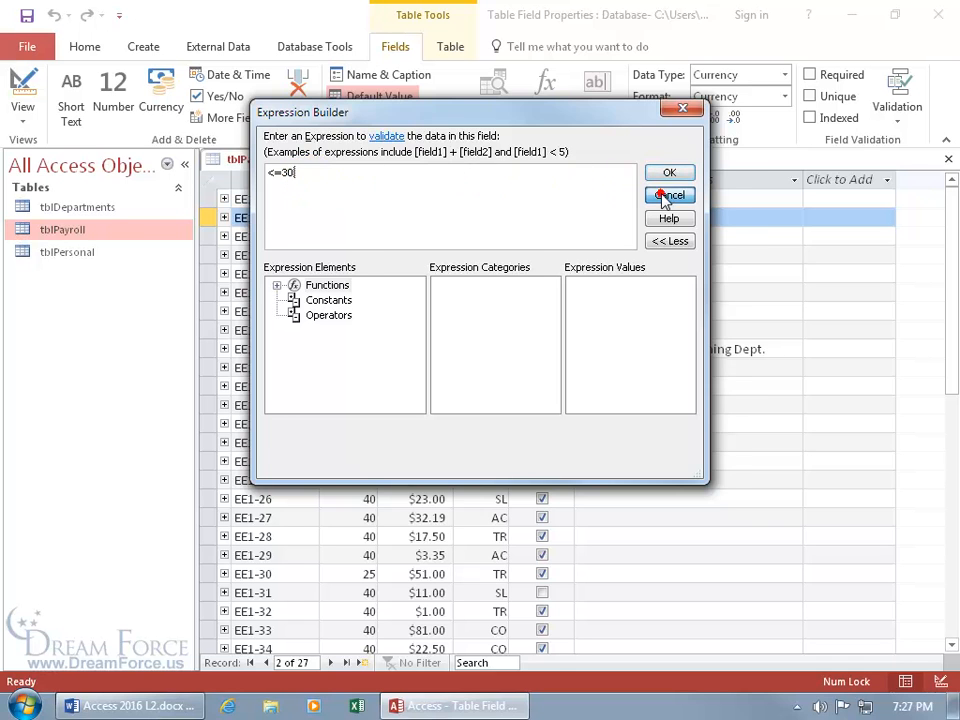
left_click(890, 120)
left_click(721, 212)
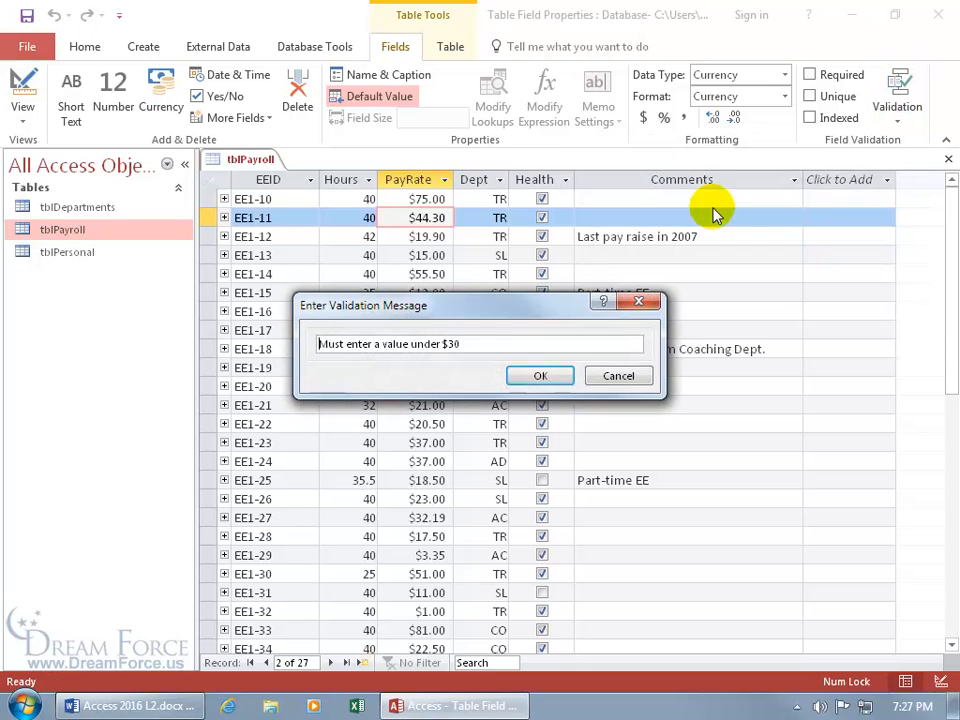
left_click(618, 375)
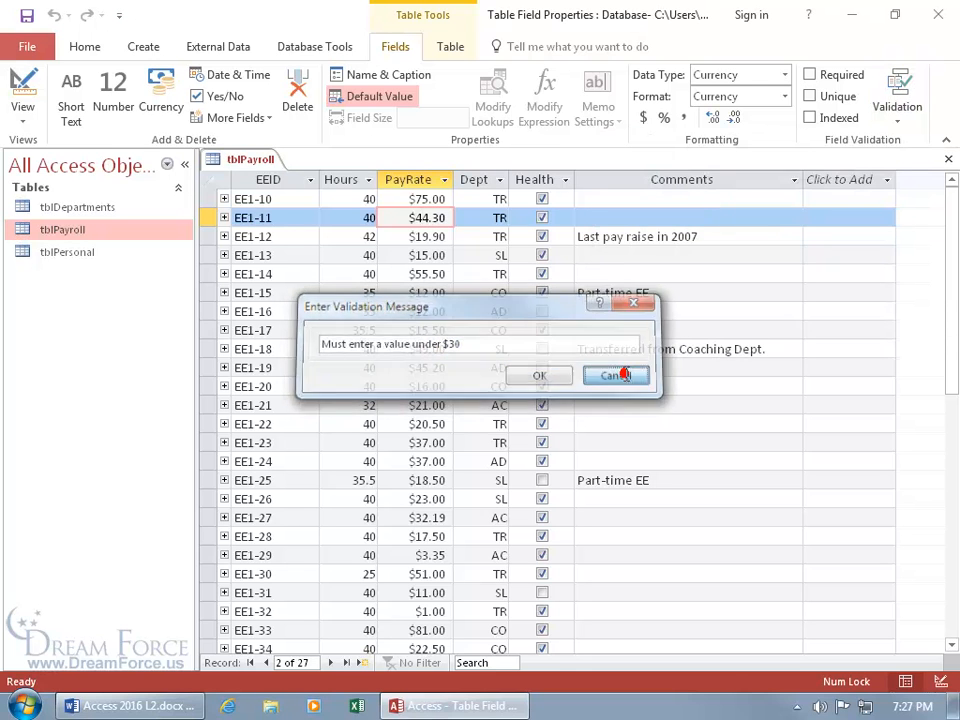
In Design View, delete PayRate's <=30 Validation Rule and its under-$30 Validation Text
left_click(22, 100)
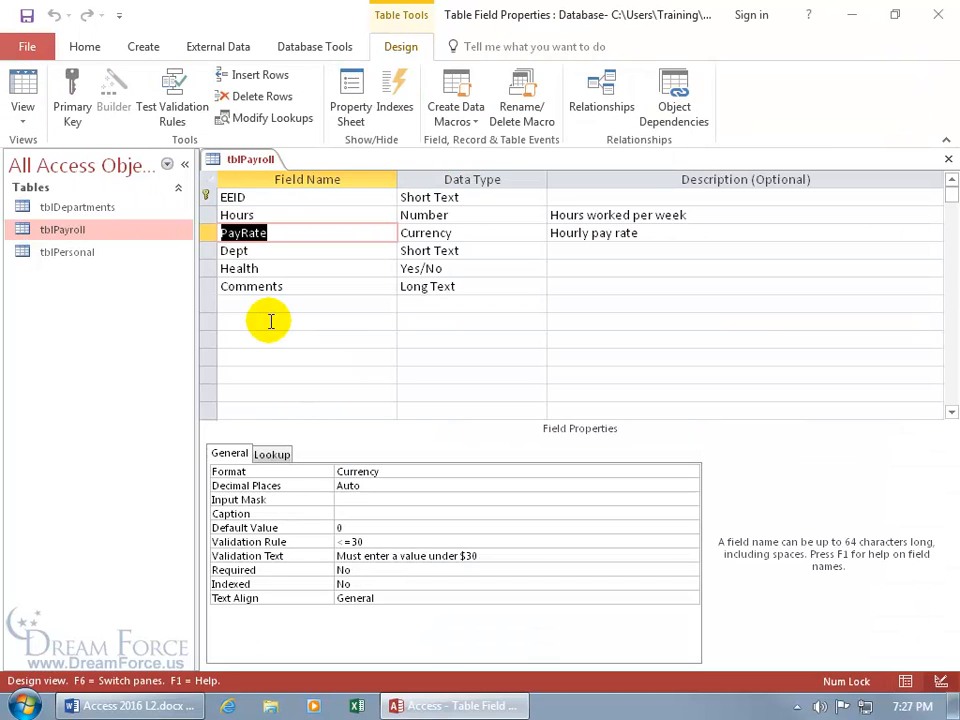
left_click(420, 541)
left_click_drag(420, 541, 315, 542)
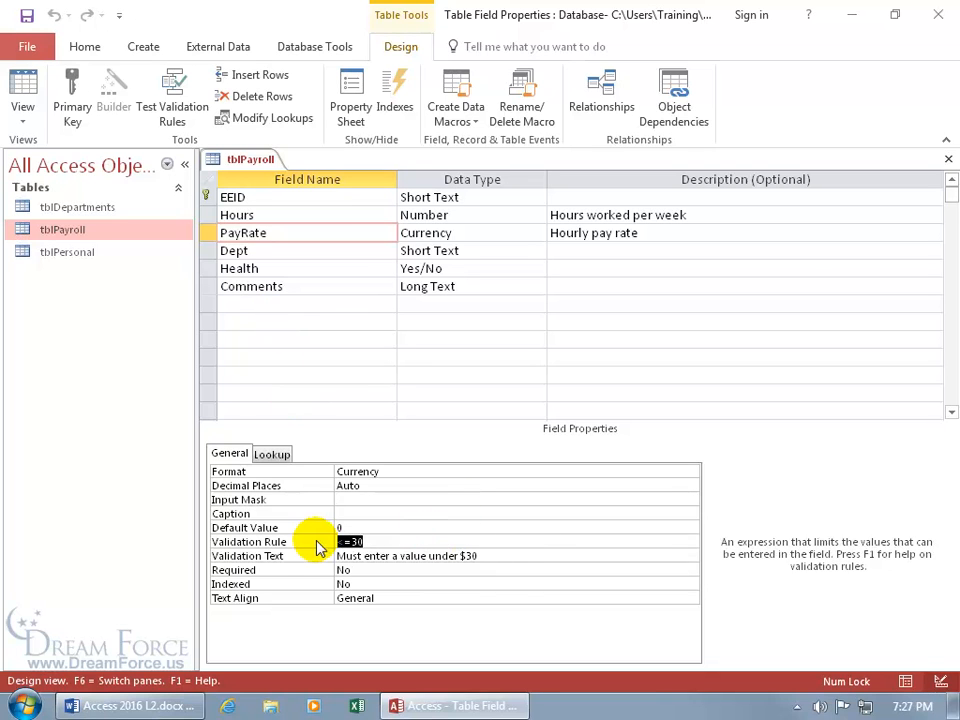
key("Delete")
left_click_drag(517, 555, 326, 555)
key("Delete")
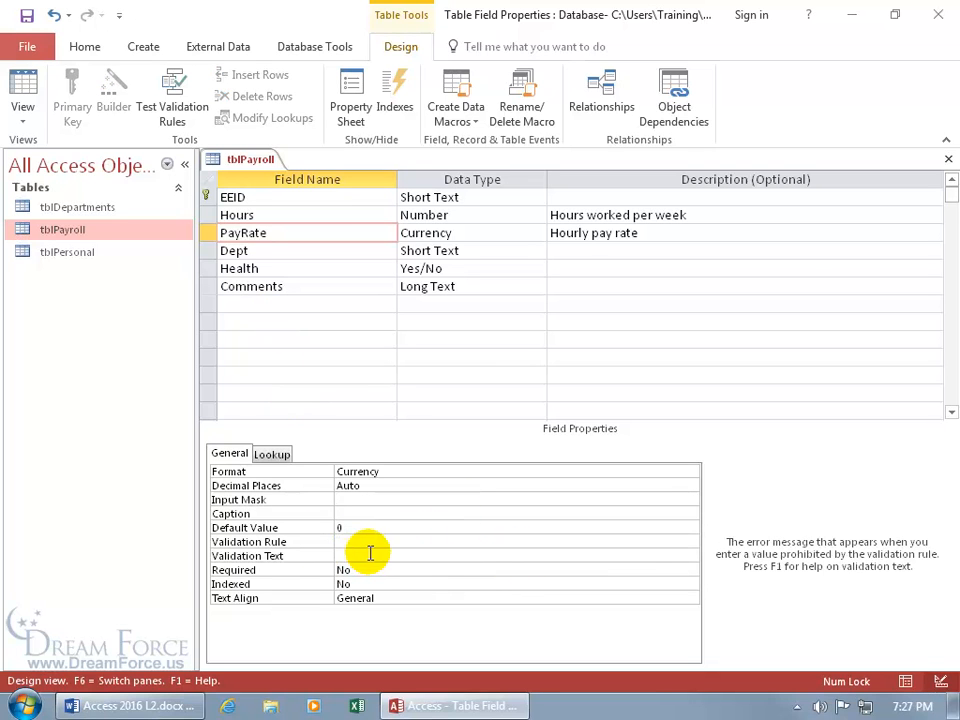
In Datasheet view, set PayRate's field validation rule to <=30, keeping it despite existing violations
left_click(20, 82)
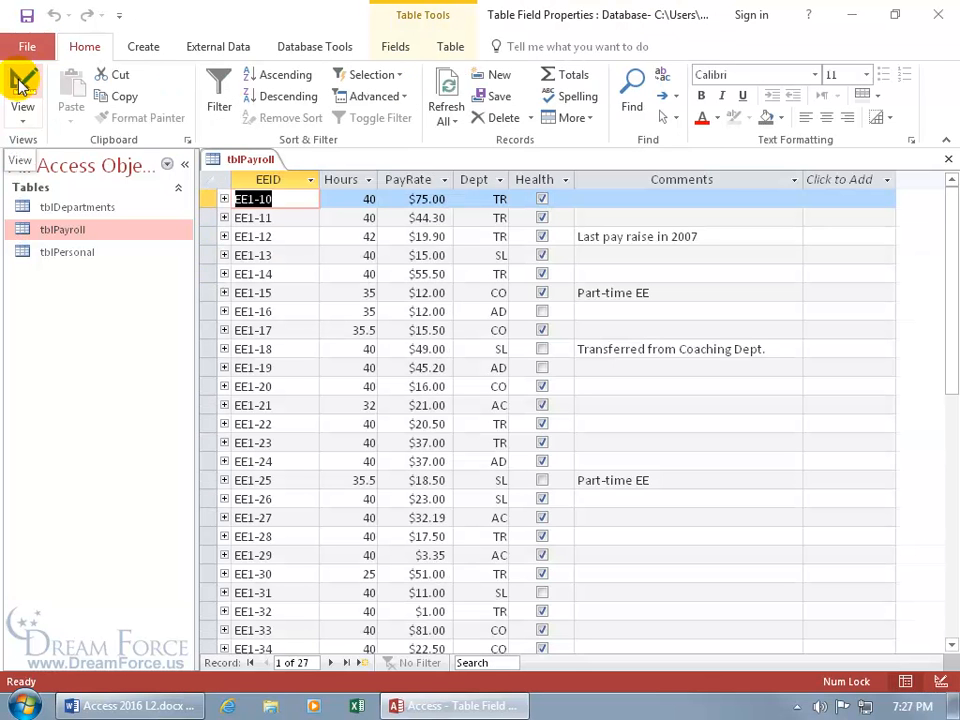
left_click(397, 198)
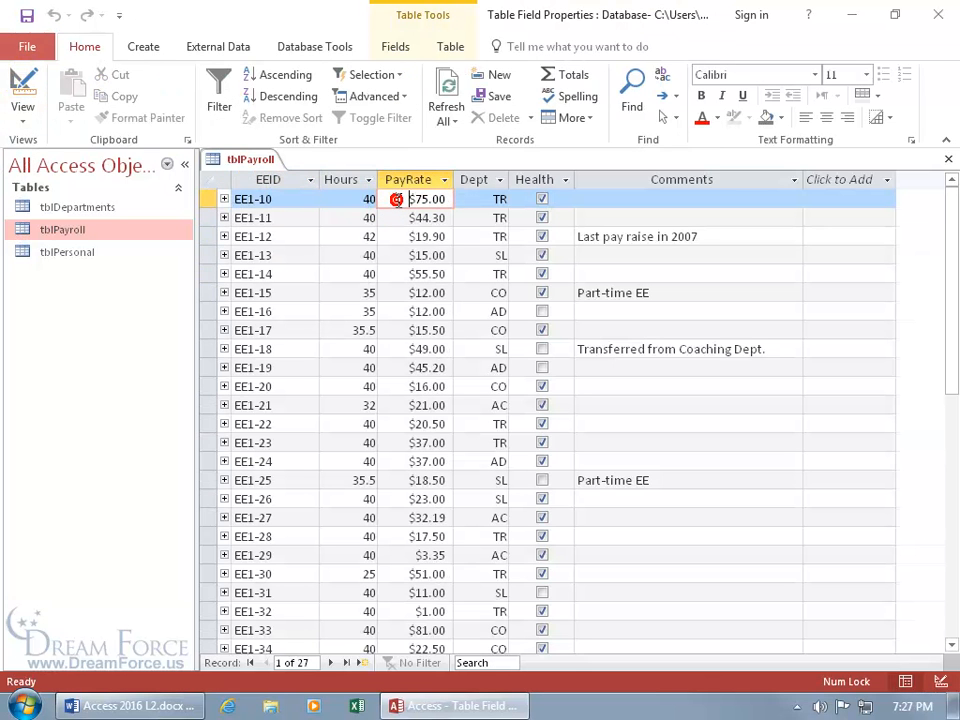
left_click(396, 47)
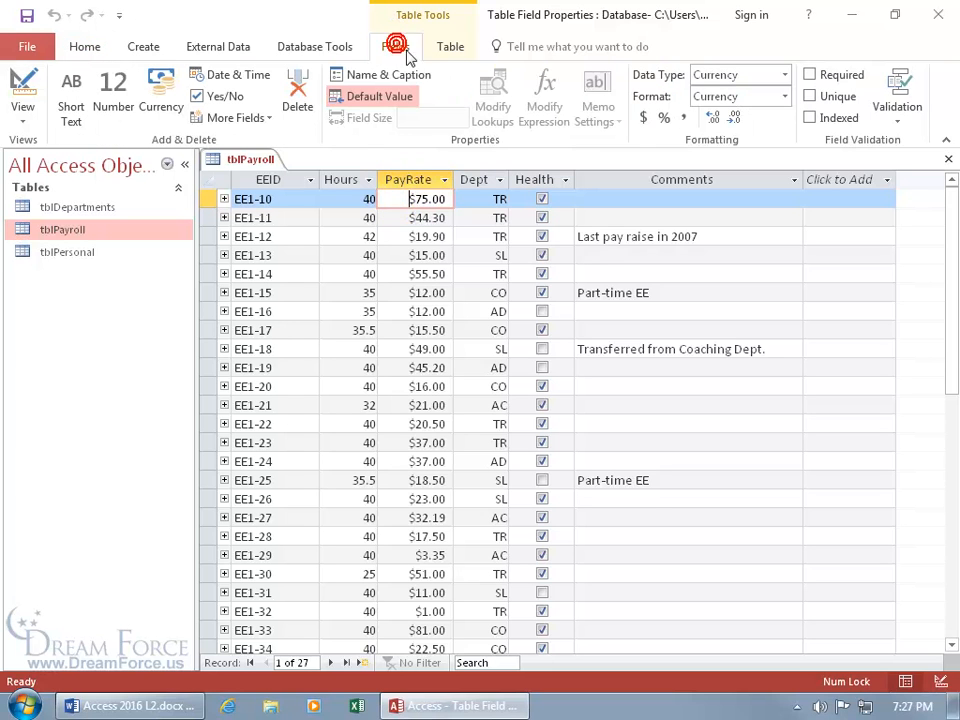
left_click(897, 118)
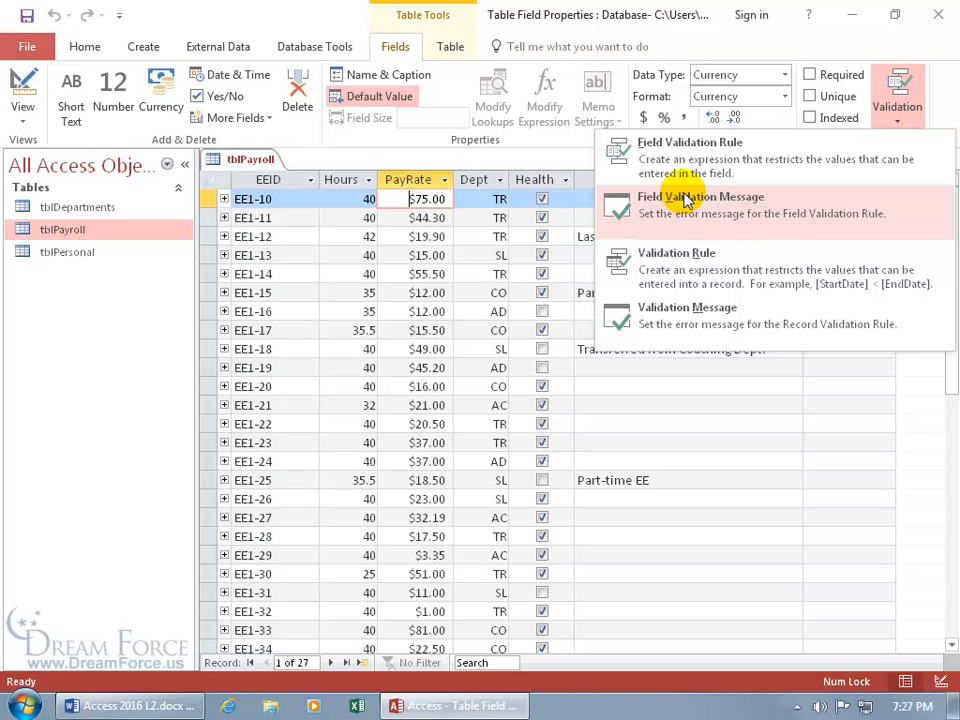
left_click(686, 140)
type("<")
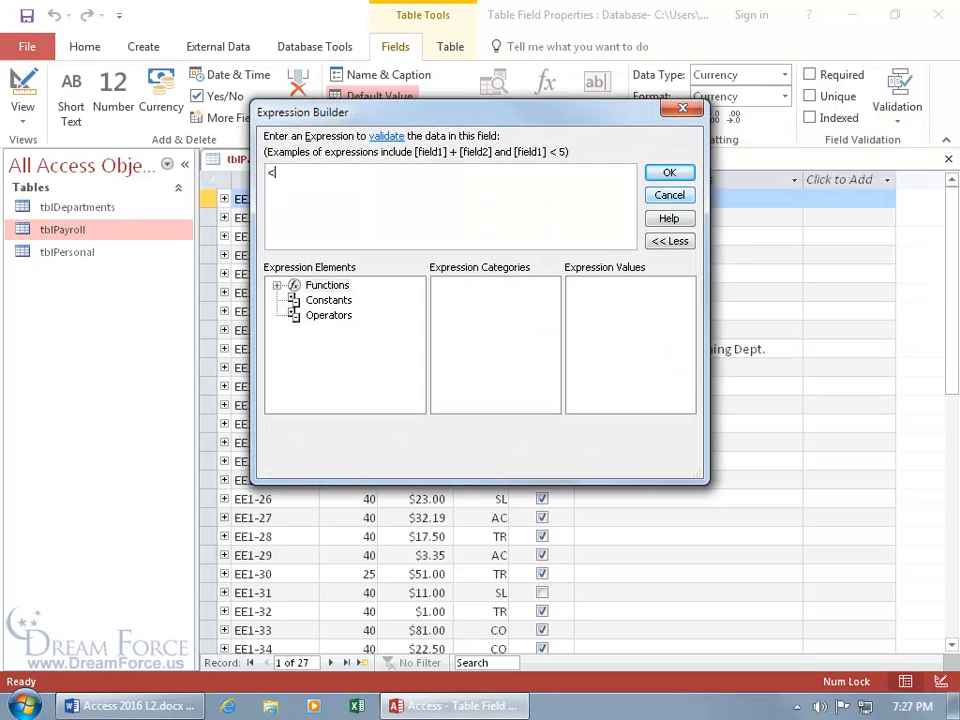
type("=30")
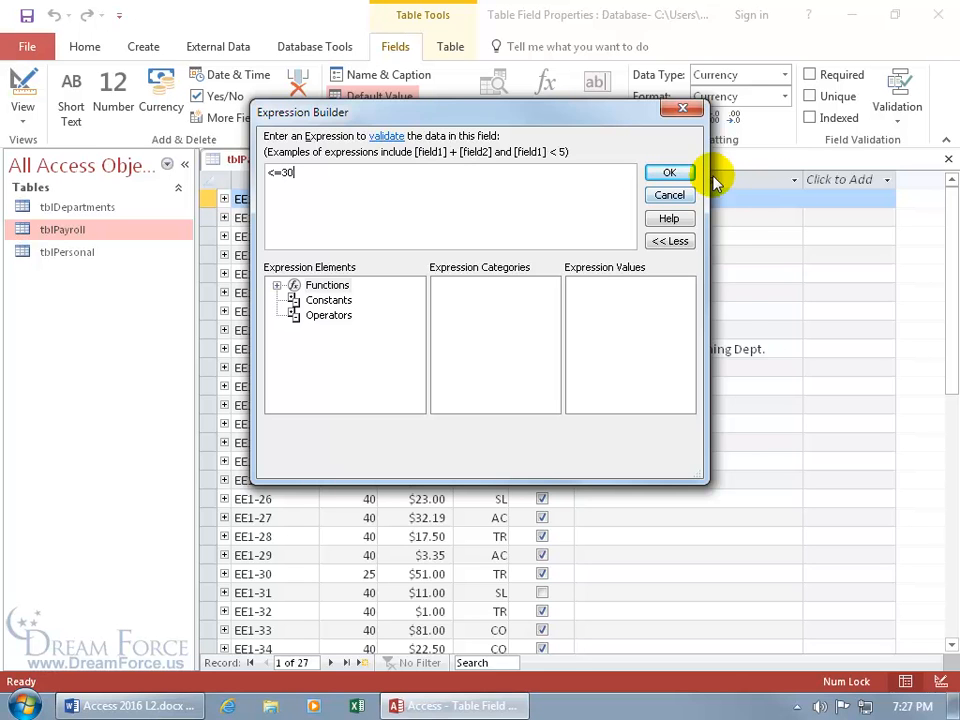
left_click(676, 175)
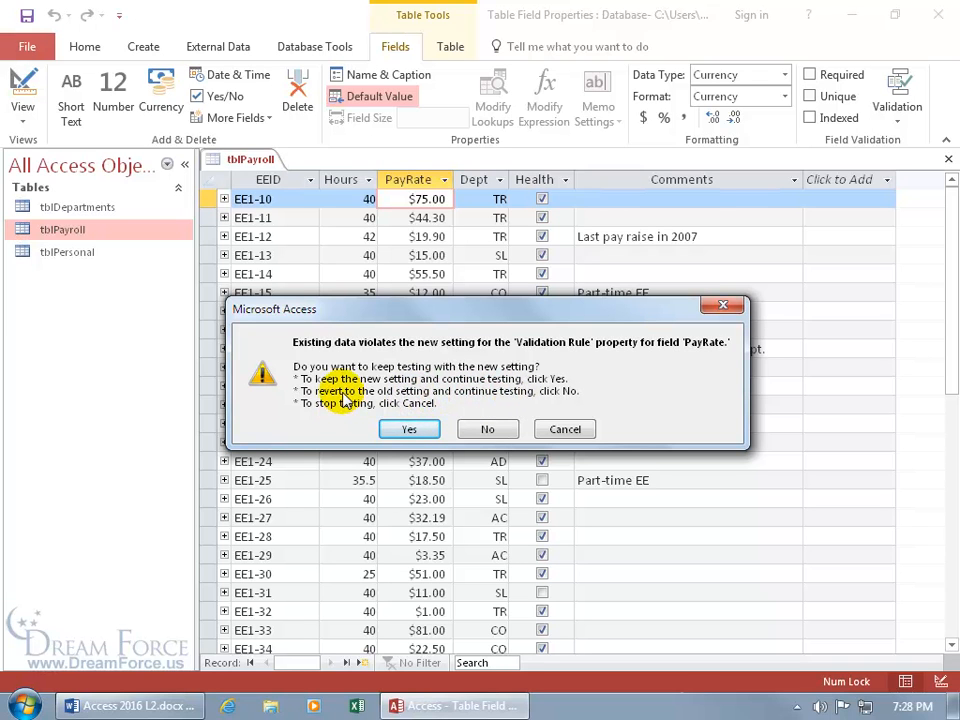
left_click(400, 428)
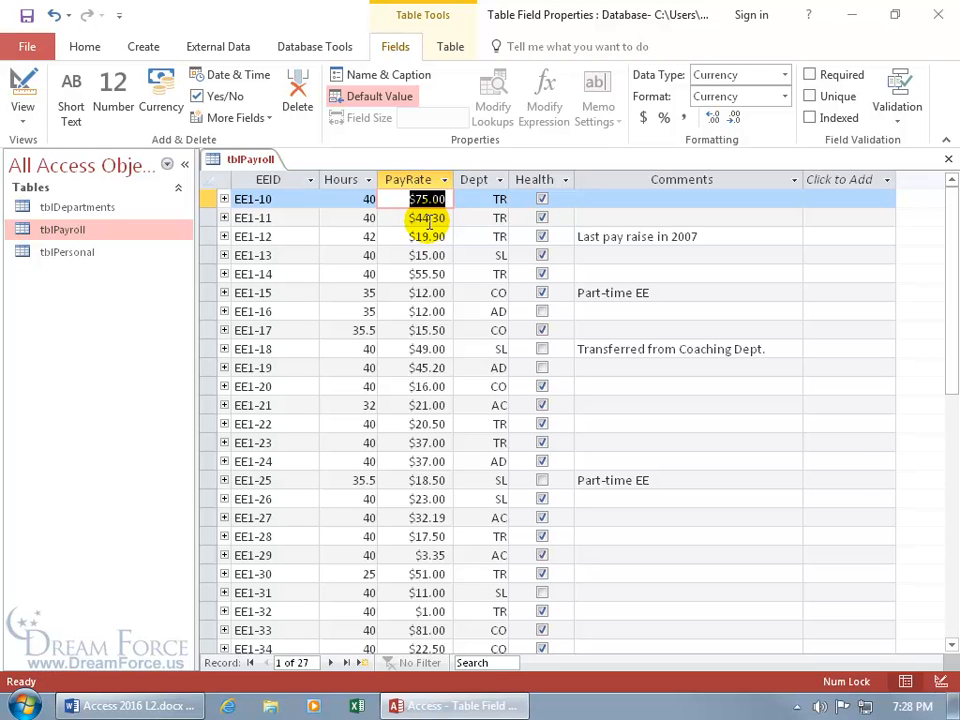
Reopen PayRate's validation rule in the Expression Builder to check <=30, then close it
left_click(893, 115)
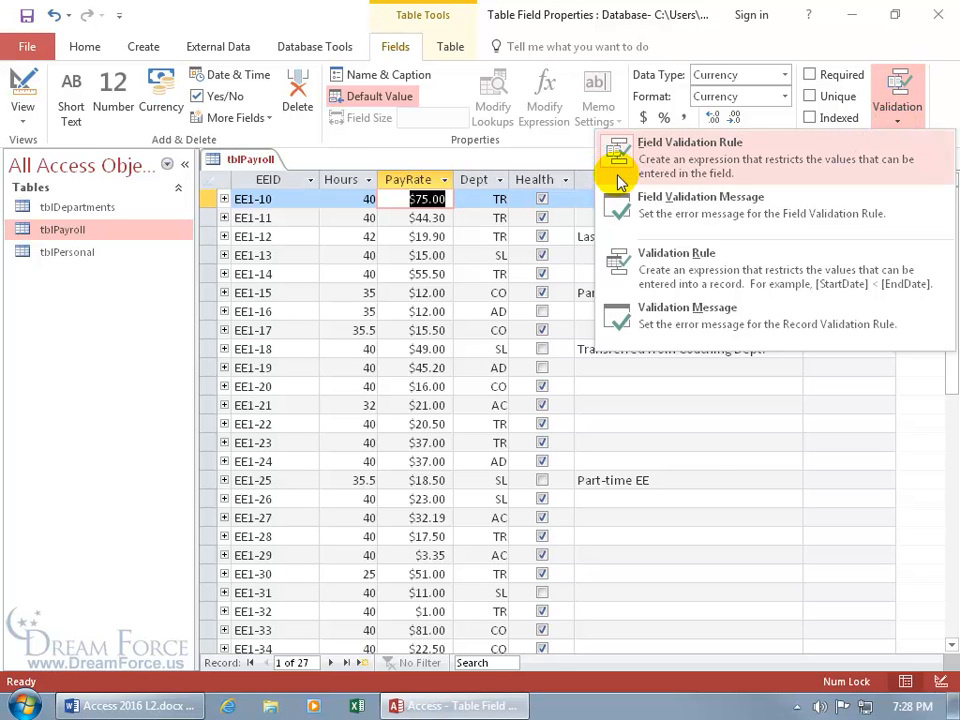
left_click(612, 172)
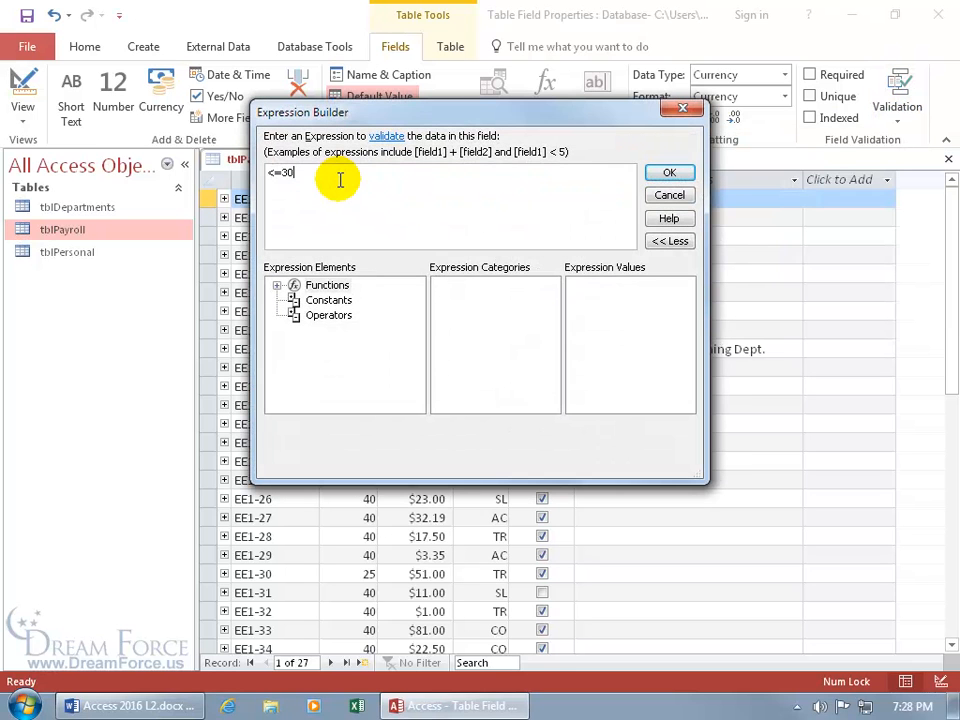
left_click(656, 193)
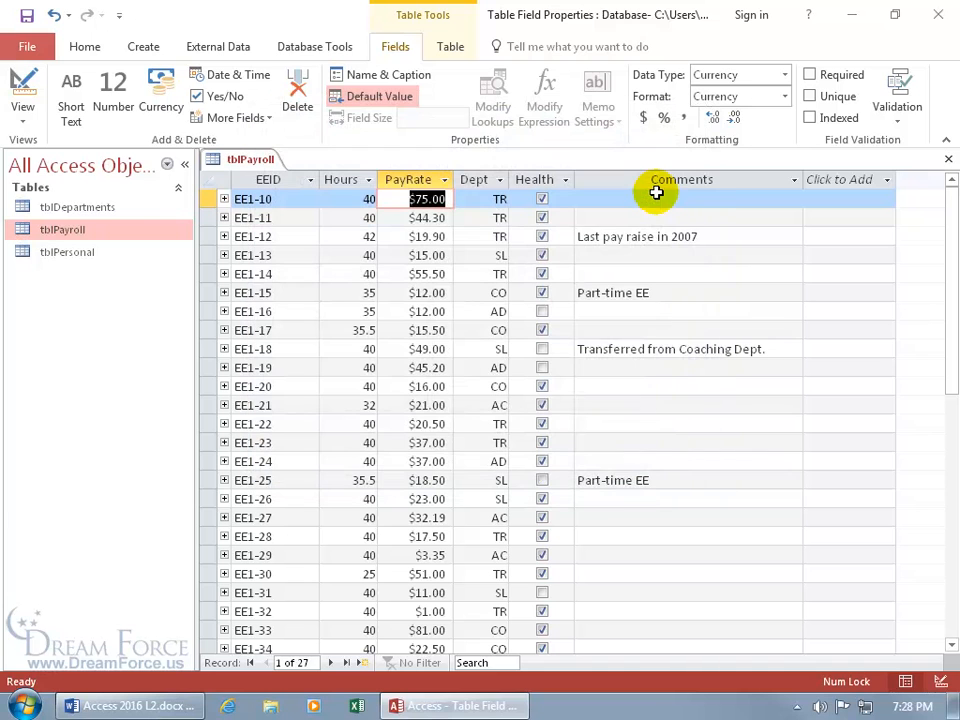
Set PayRate's field validation message to 'Hey!'
left_click(900, 115)
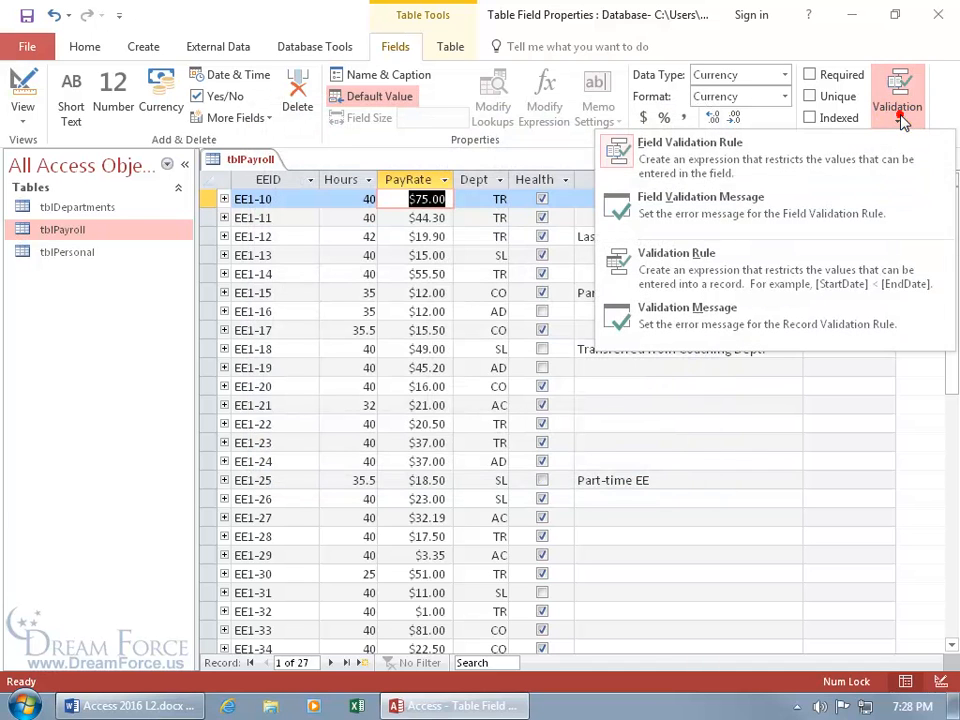
left_click(733, 203)
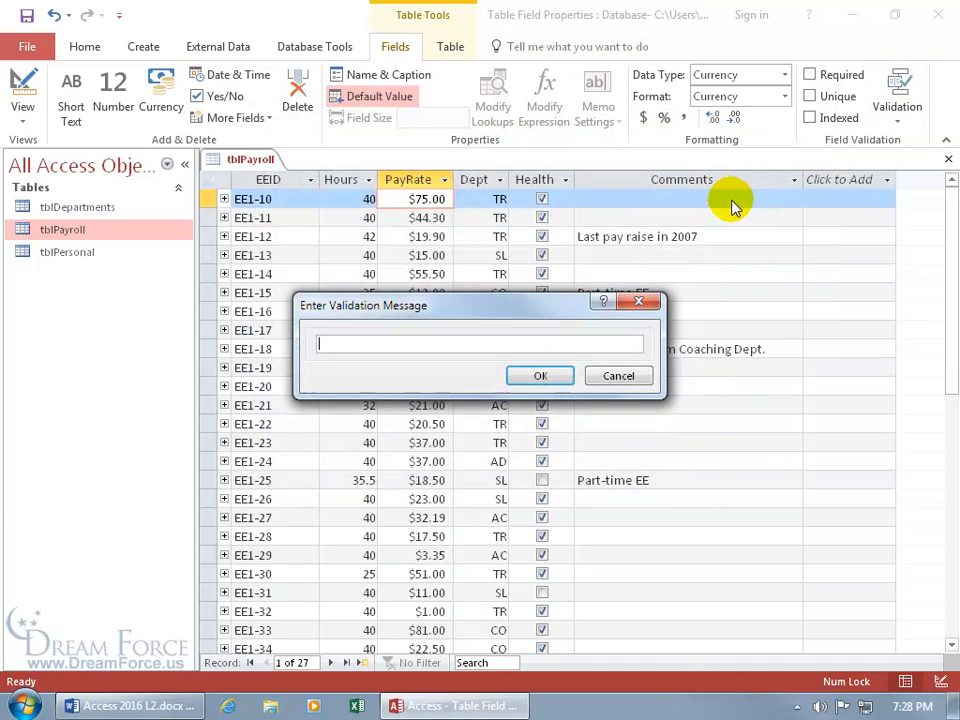
type("Hey!")
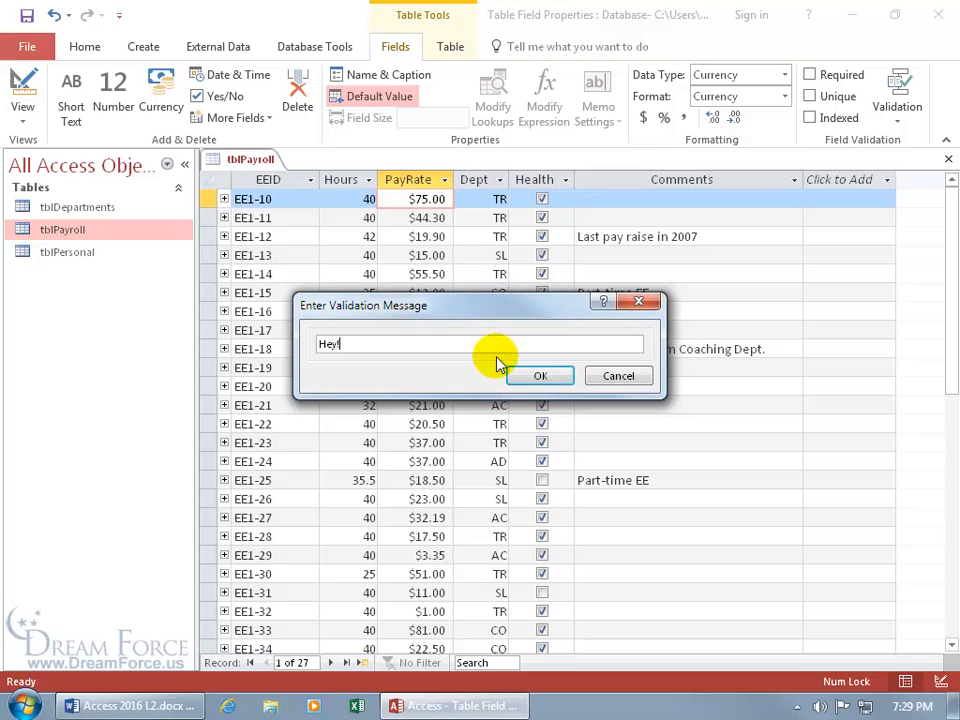
left_click(537, 377)
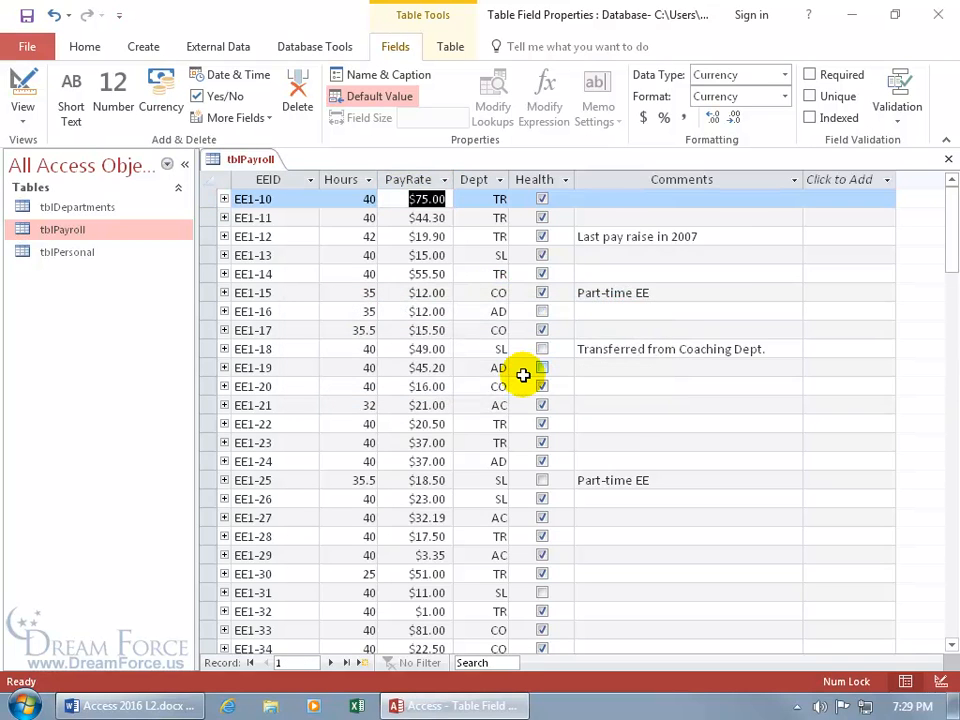
Enter trial record EE1-75 with pay rate 32, dismiss the Hey! warning, and discard the record
scroll(523, 390, "down", 3)
left_click(307, 536)
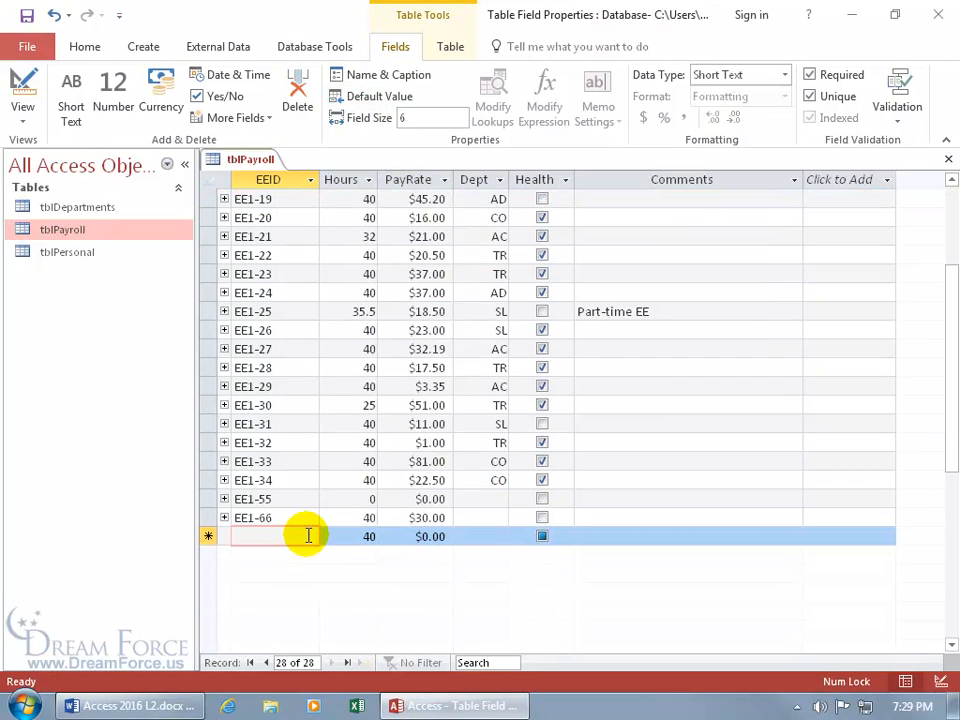
type("ee1-75")
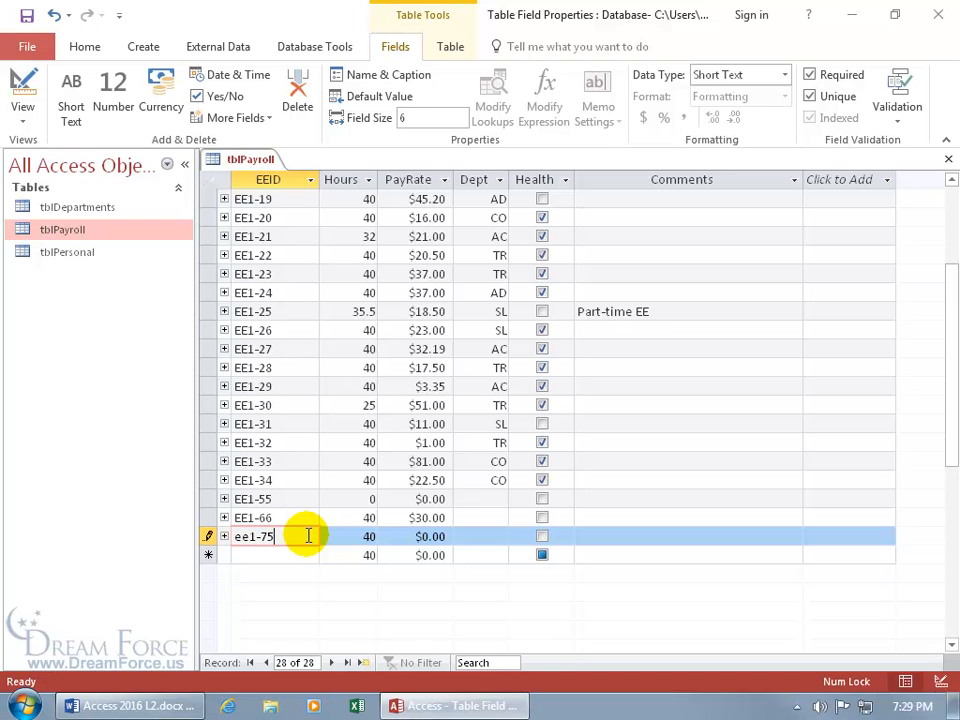
key("Tab")
key("Tab")
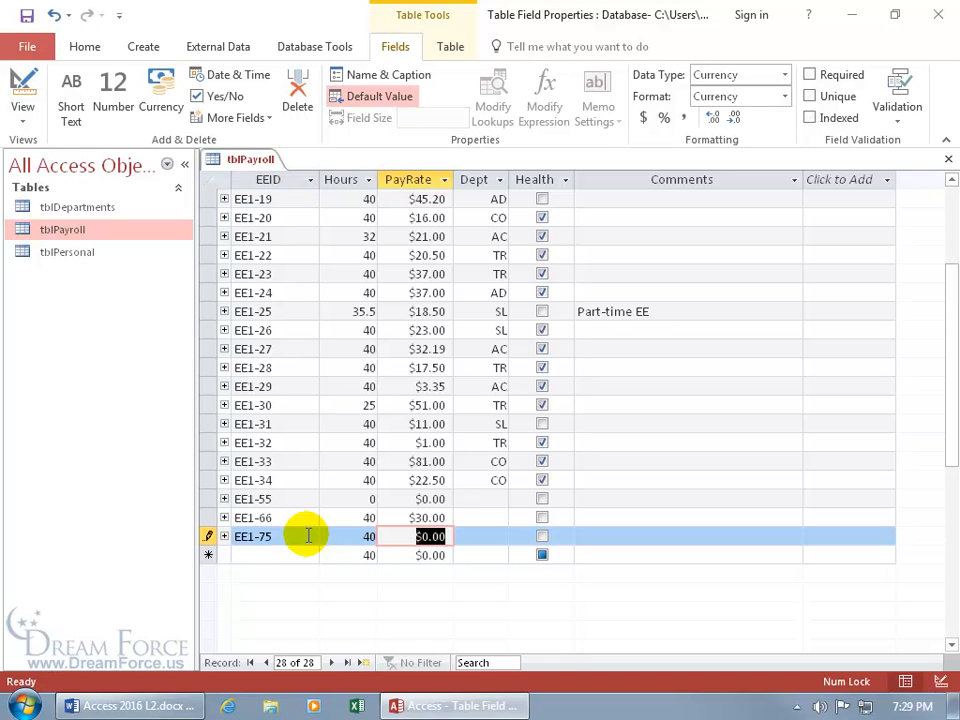
type("32")
left_click(308, 536)
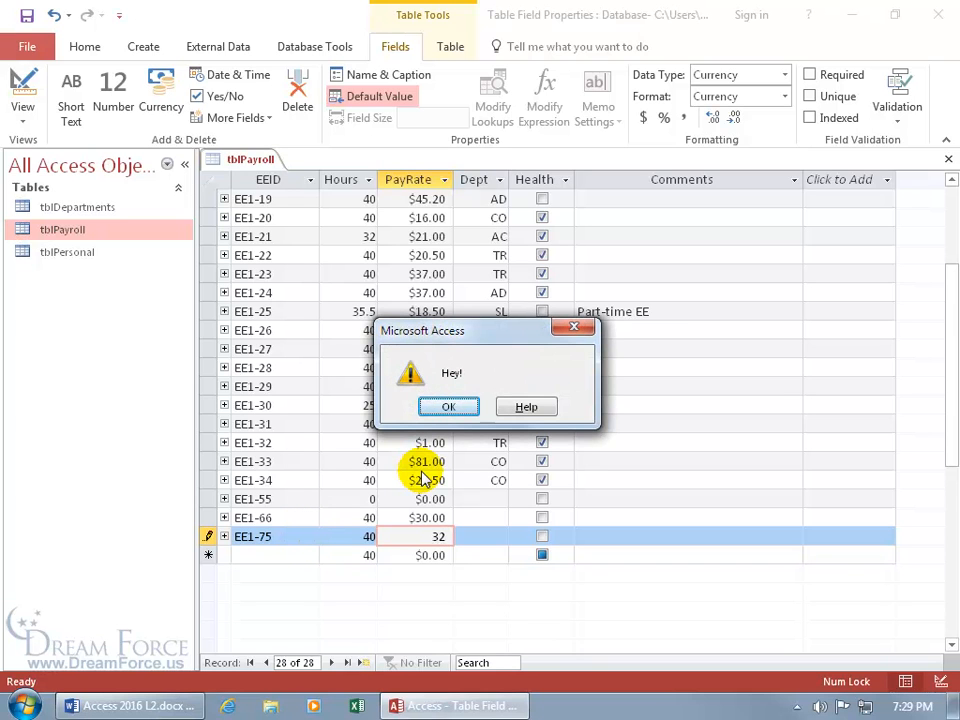
left_click(448, 406)
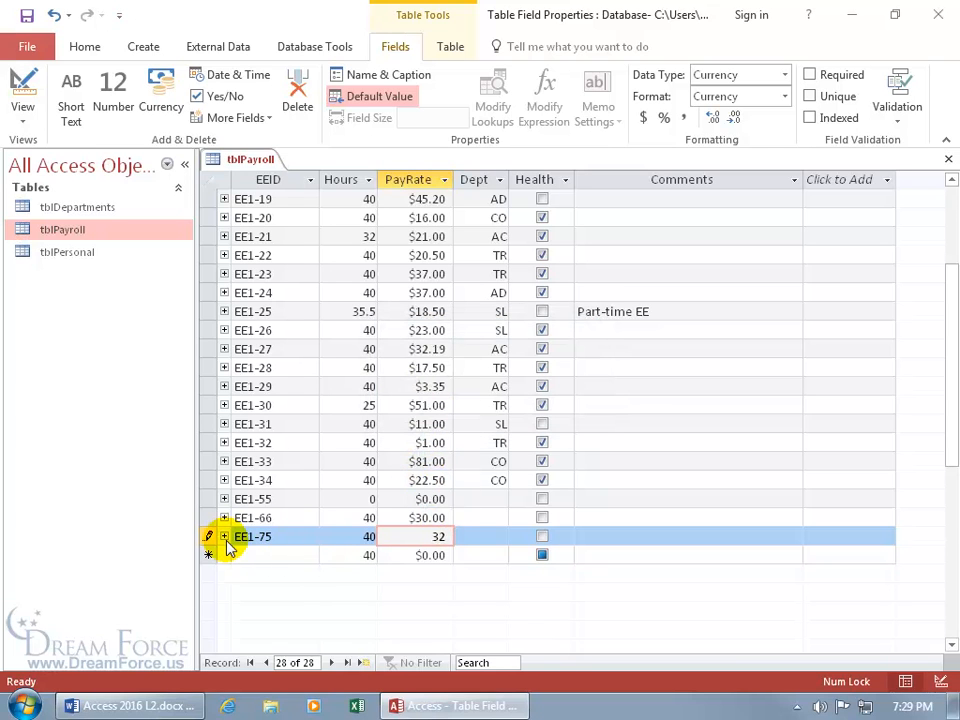
key("Escape")
key("Escape")
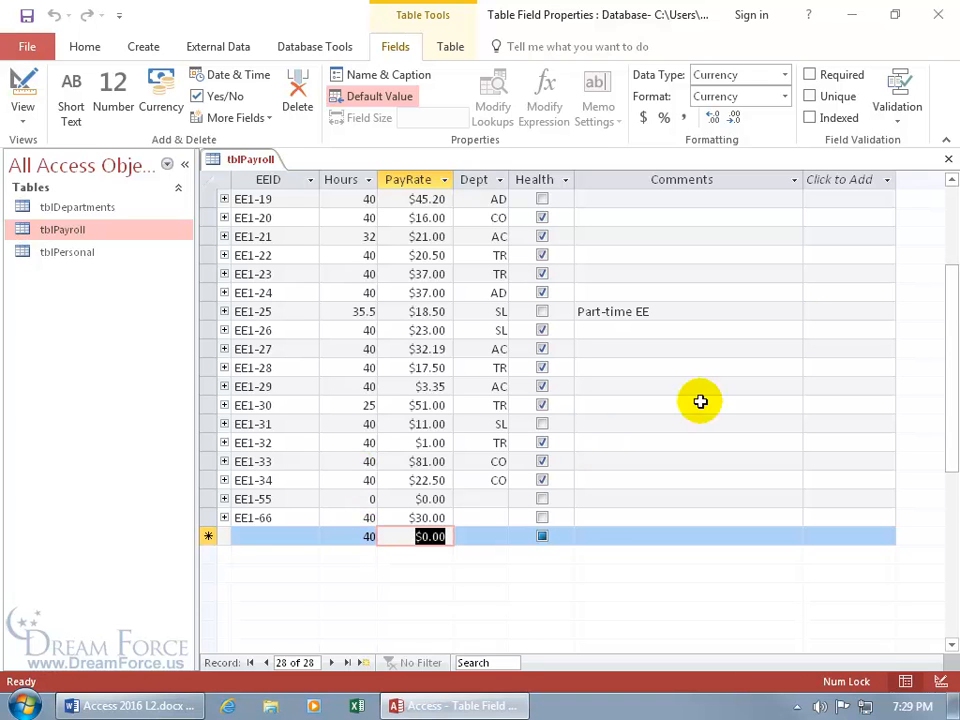
Check the Validation options, then switch tblPayroll to Design view showing PayRate's <=30 rule and 'Hey!' text
left_click(900, 122)
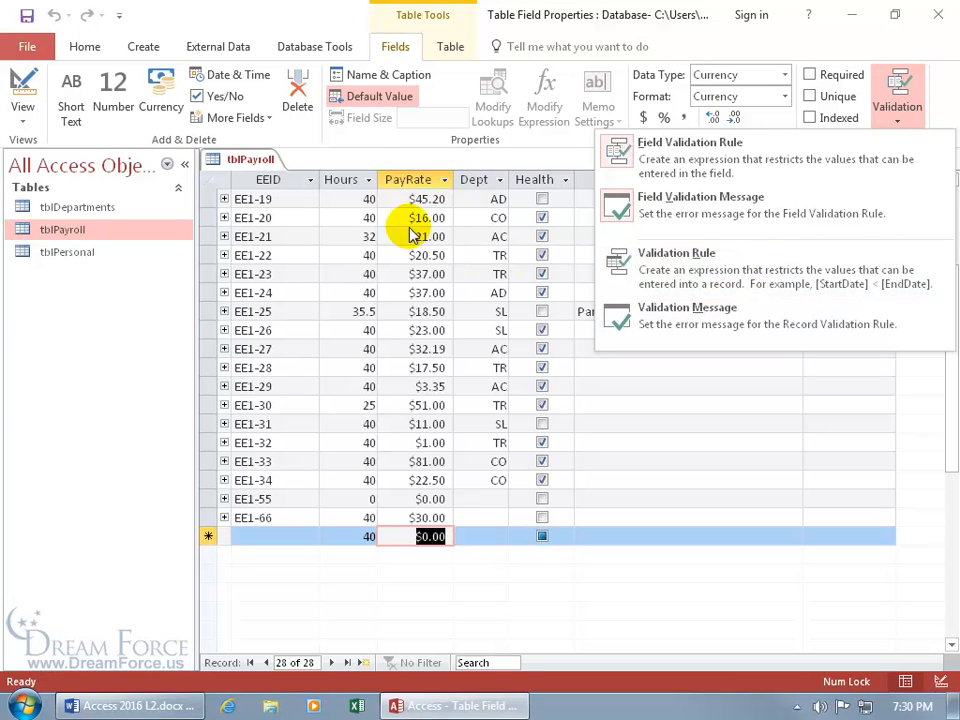
right_click(252, 158)
left_click(285, 238)
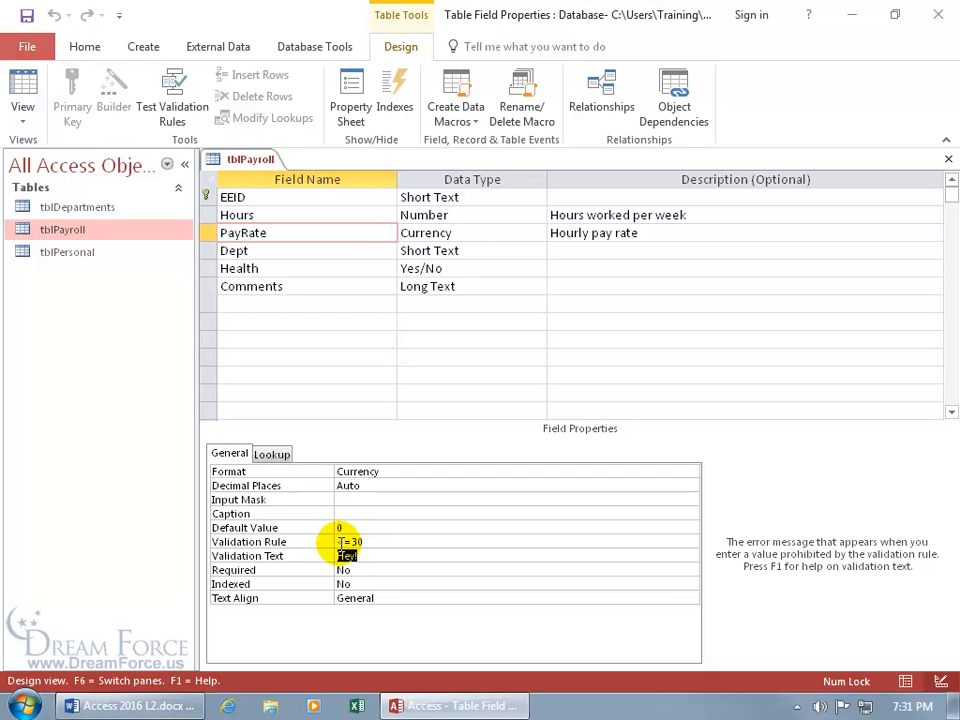
Switch tblPayroll to Datasheet view and open the Fields tab's Validation options
right_click(236, 160)
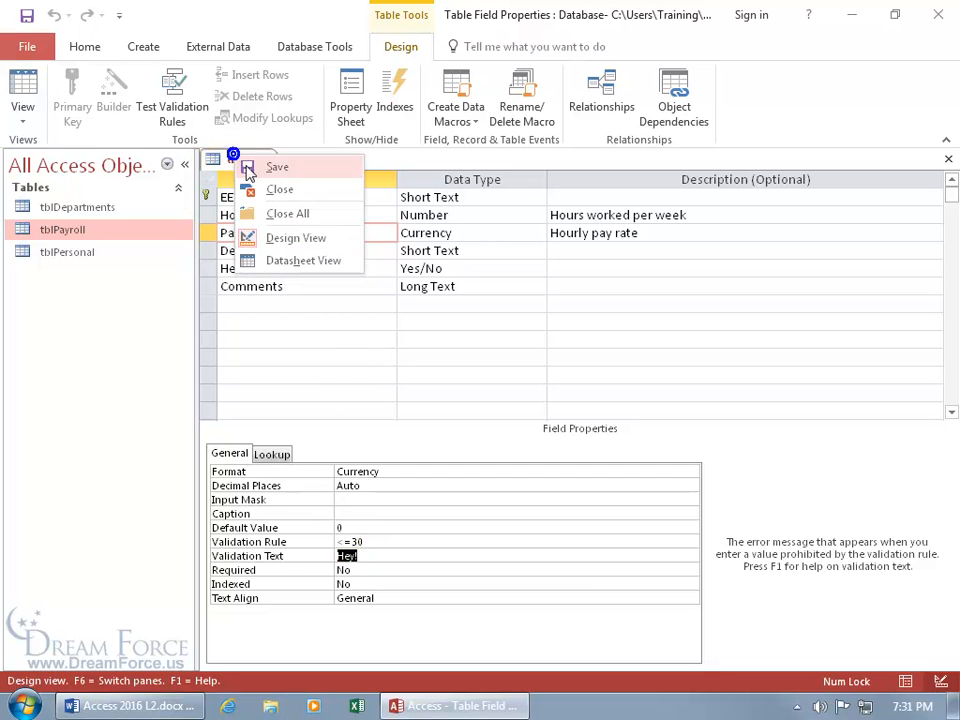
left_click(284, 260)
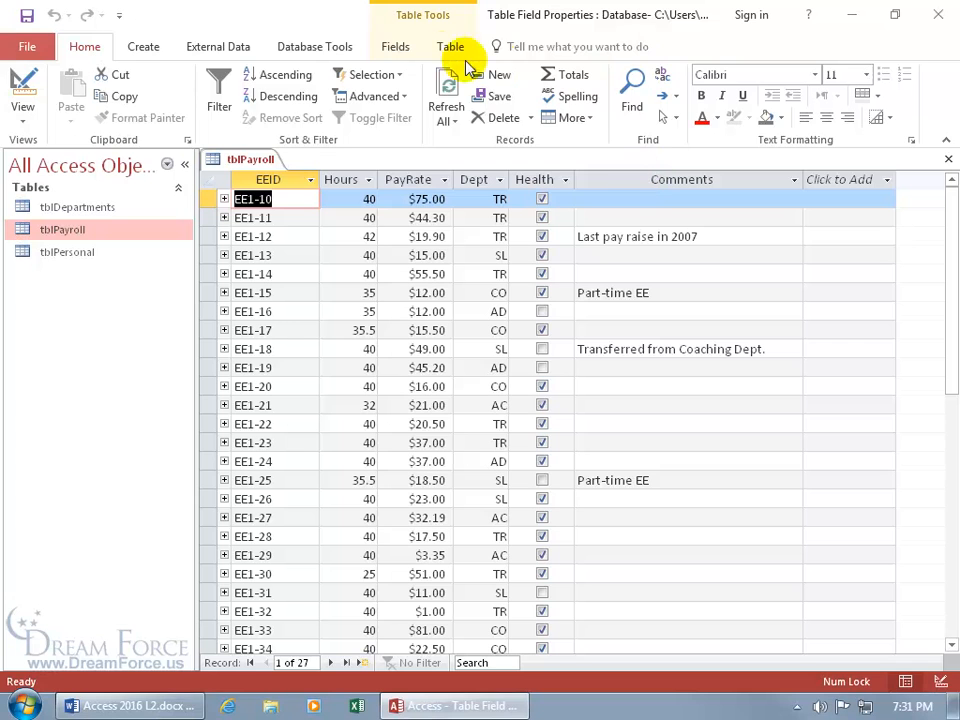
left_click(405, 49)
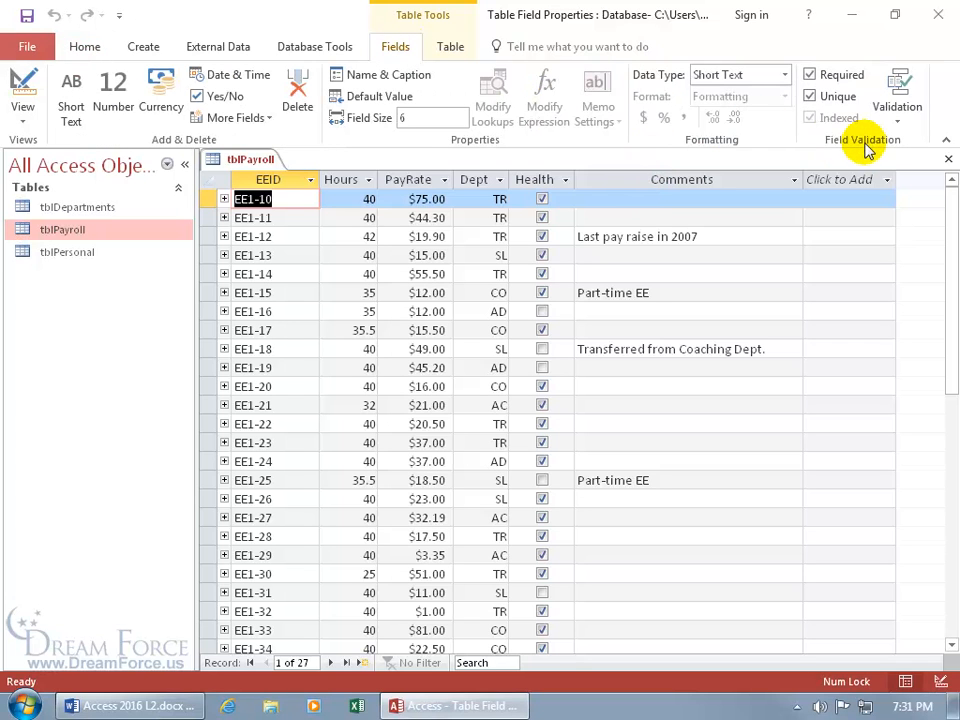
left_click(904, 123)
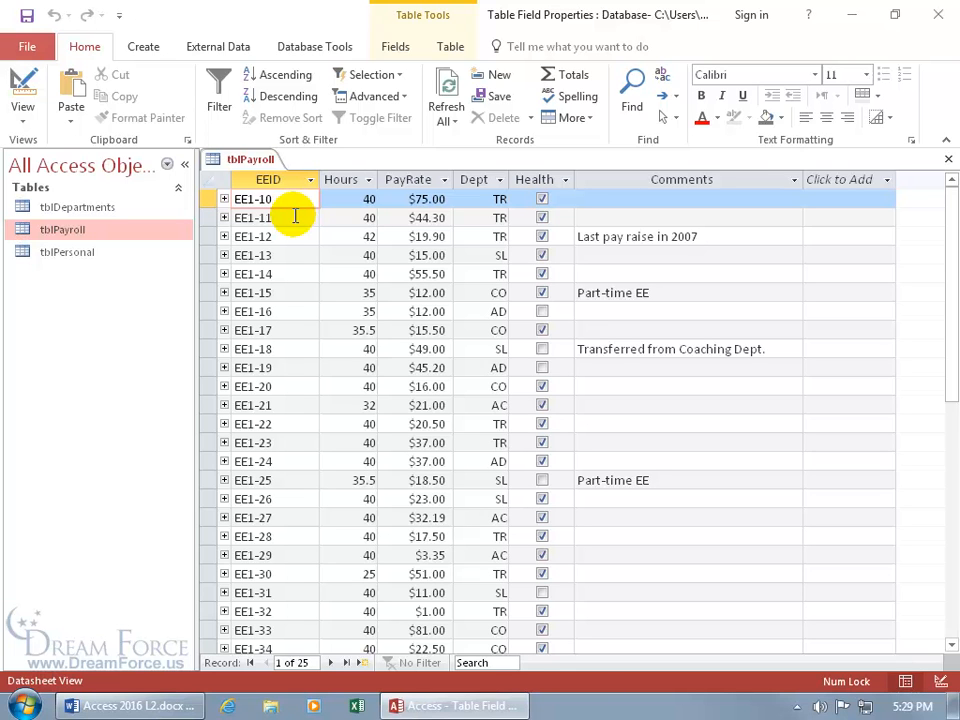
In tblPayroll Design view, inspect EEID, Hours and PayRate, then select Comments' Append Only property
right_click(250, 163)
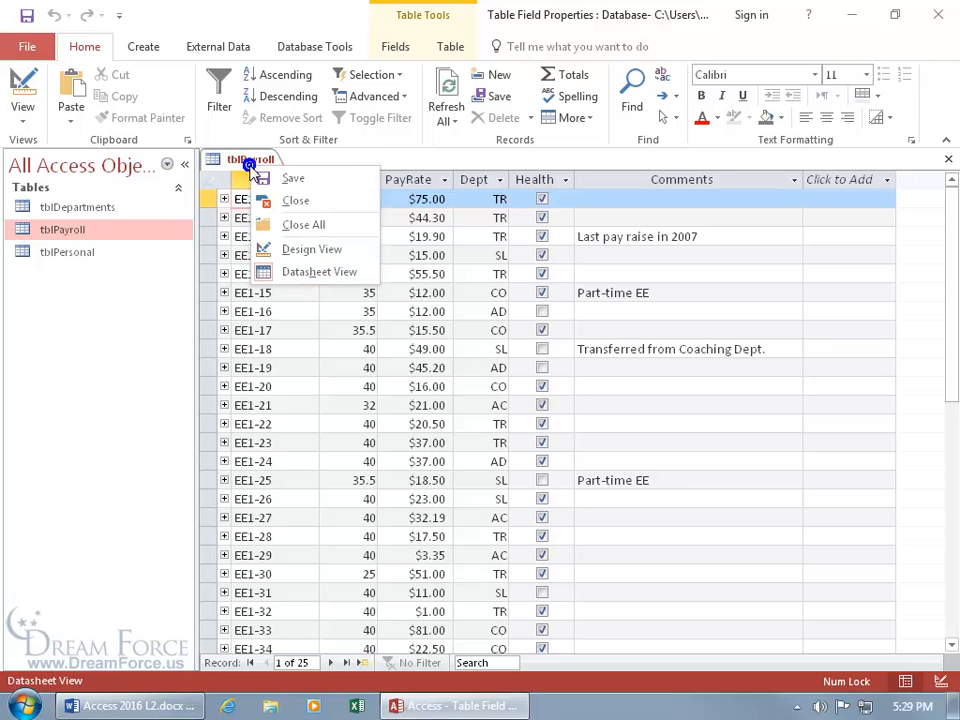
left_click(298, 249)
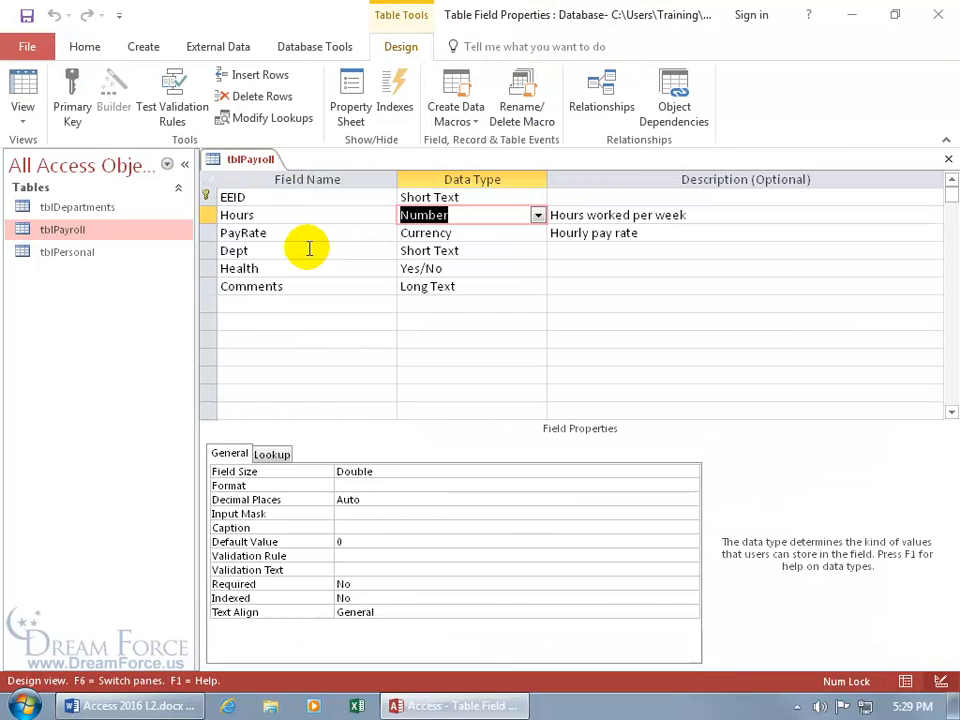
left_click(463, 197)
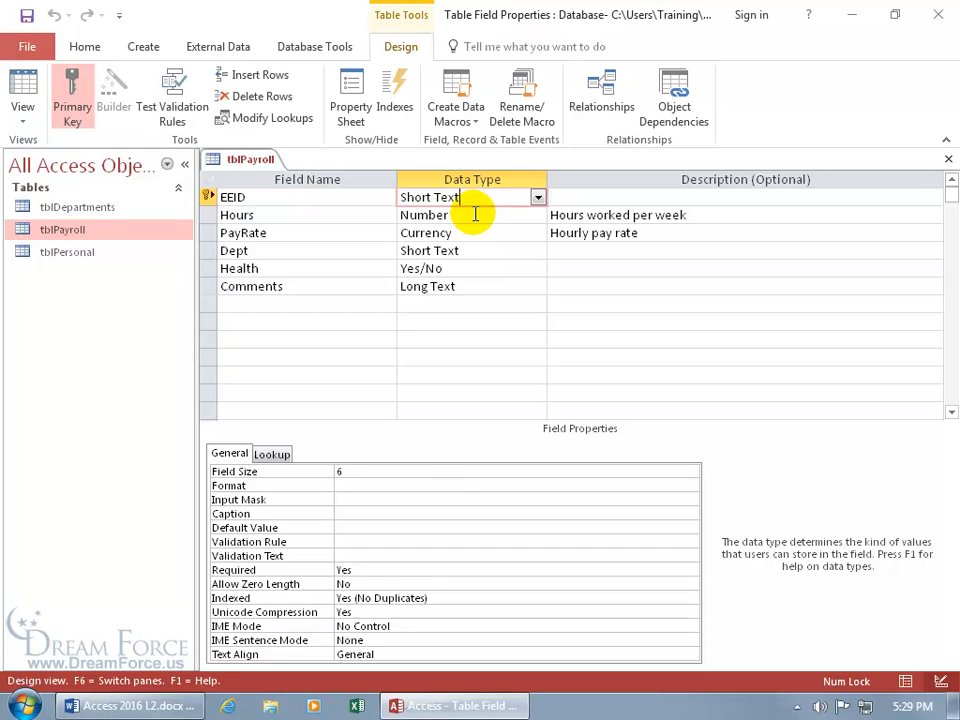
left_click(475, 214)
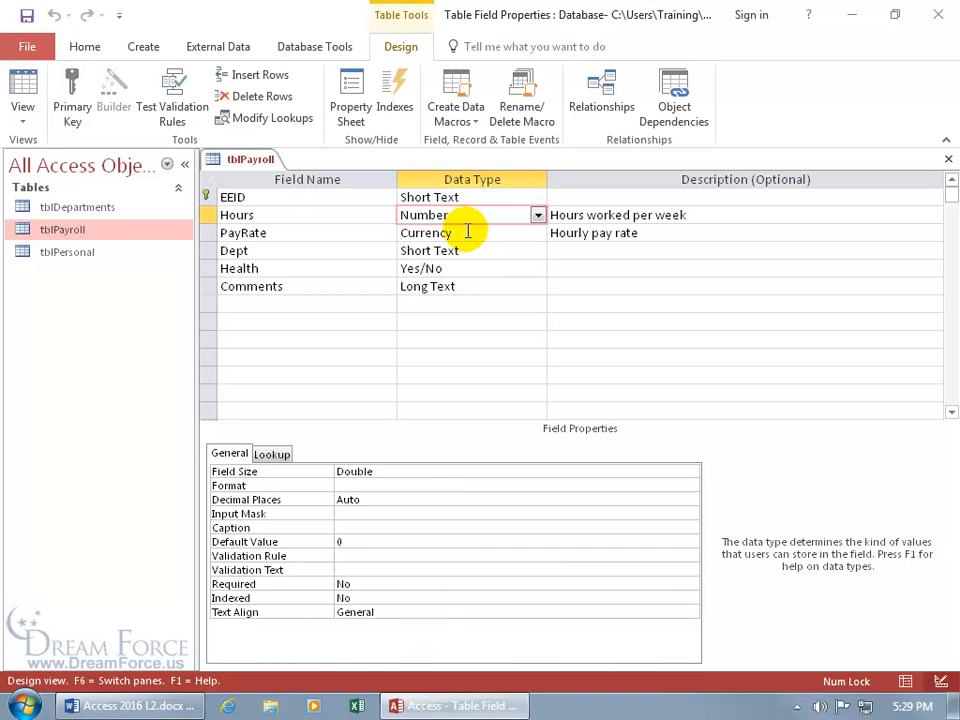
left_click(465, 232)
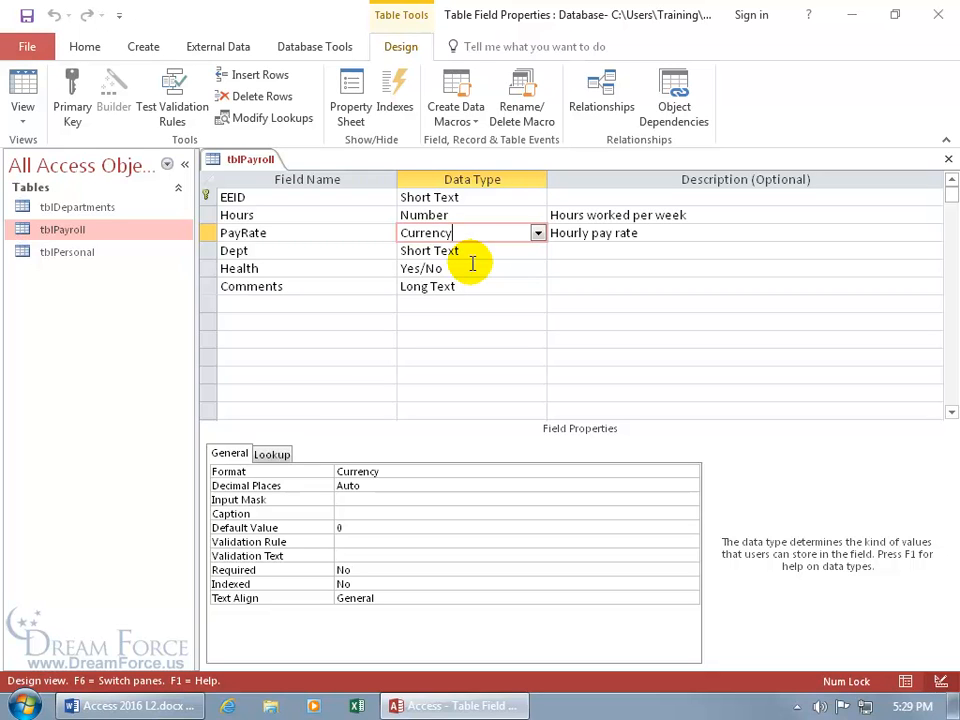
left_click(464, 286)
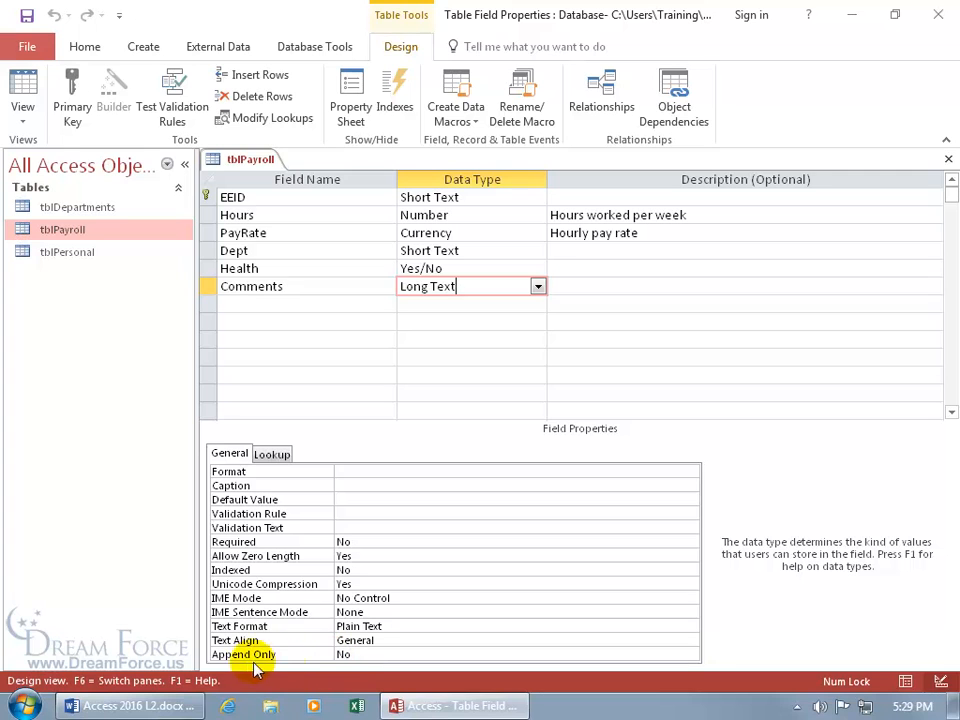
left_click(374, 655)
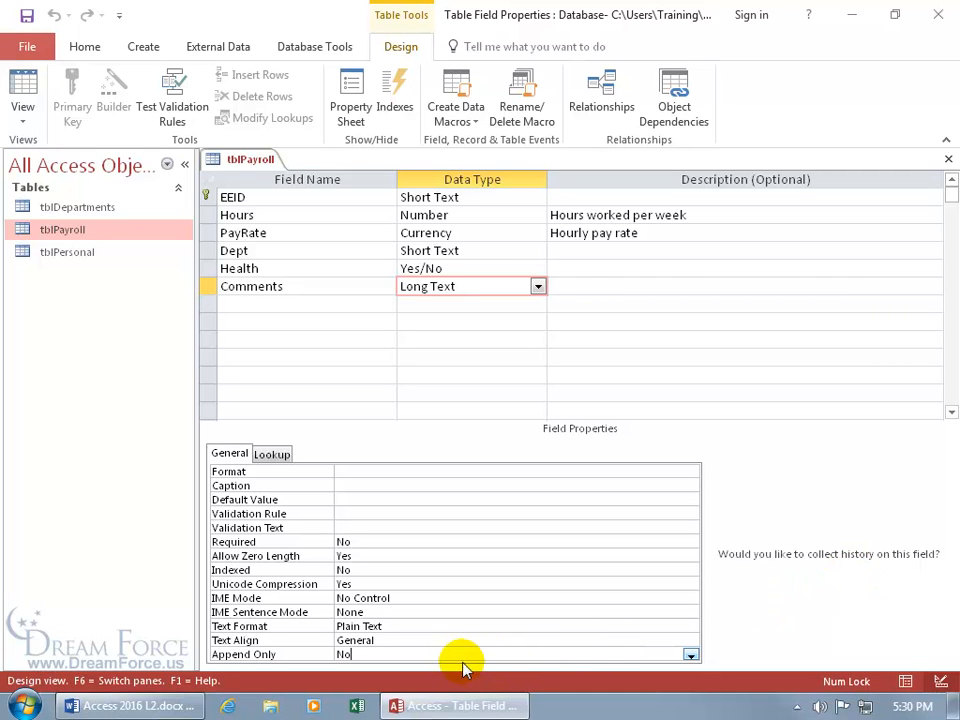
Set the Comments field's Append Only to Yes, save the design, and return to Datasheet view
left_click(690, 655)
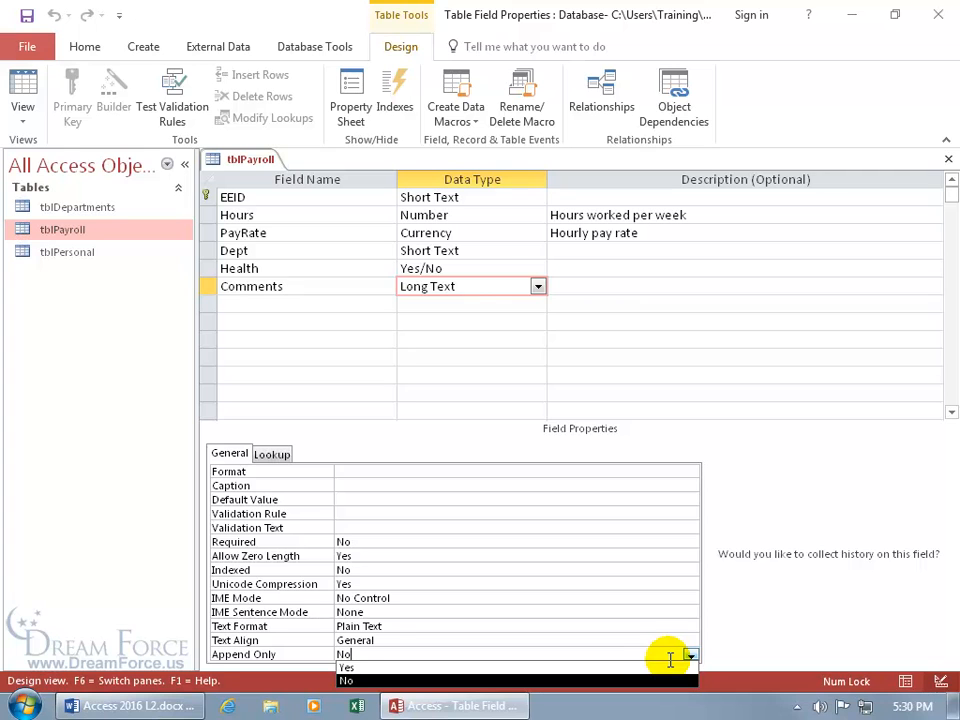
left_click(650, 667)
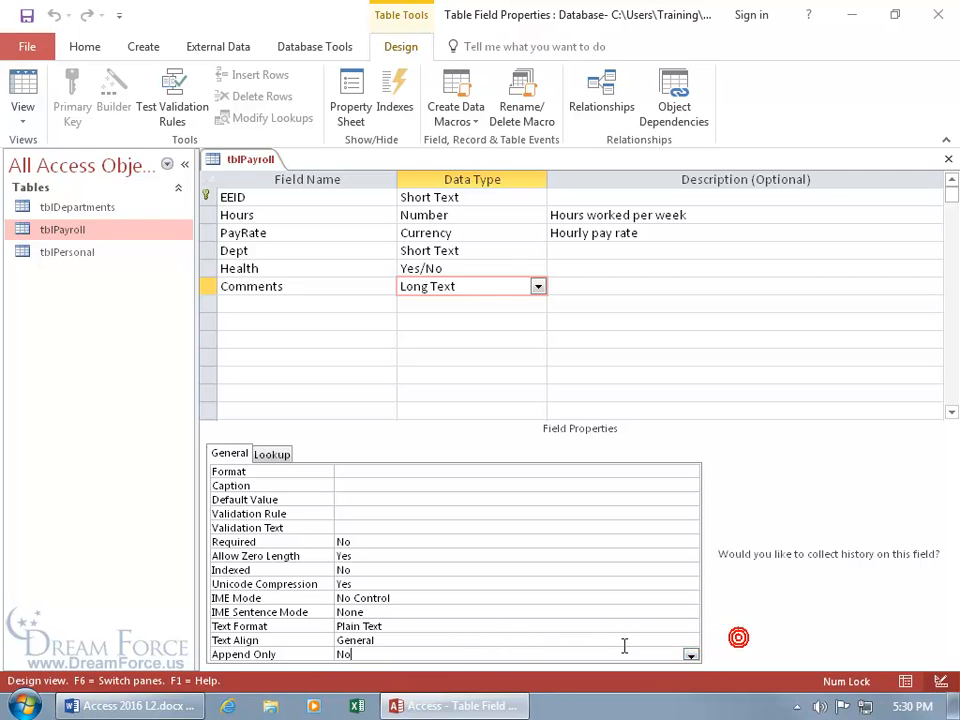
left_click(492, 654)
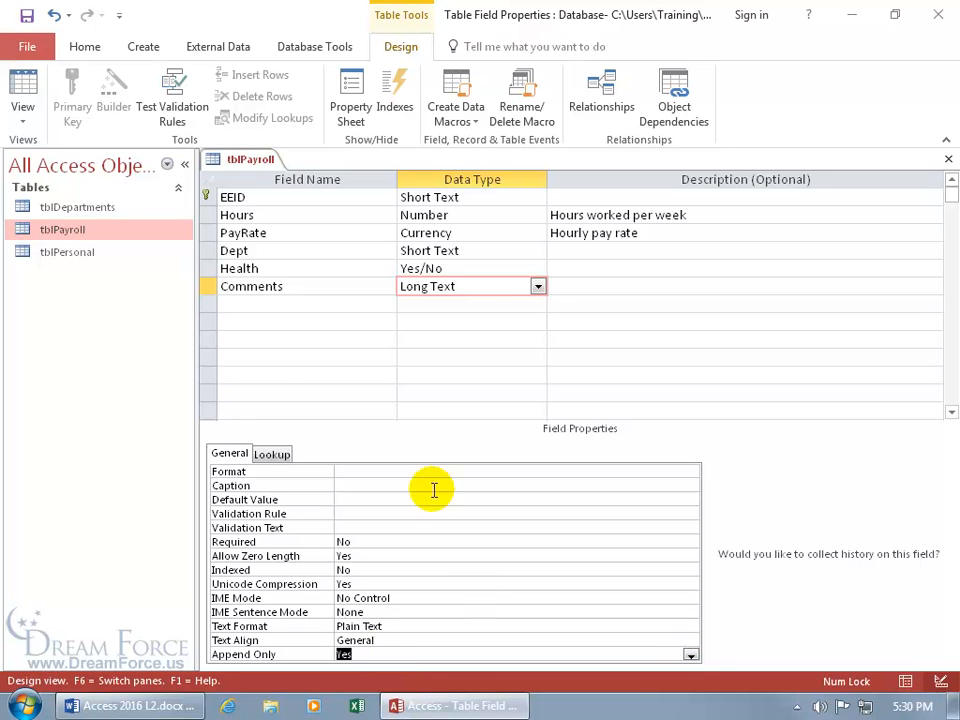
left_click(27, 15)
left_click(23, 88)
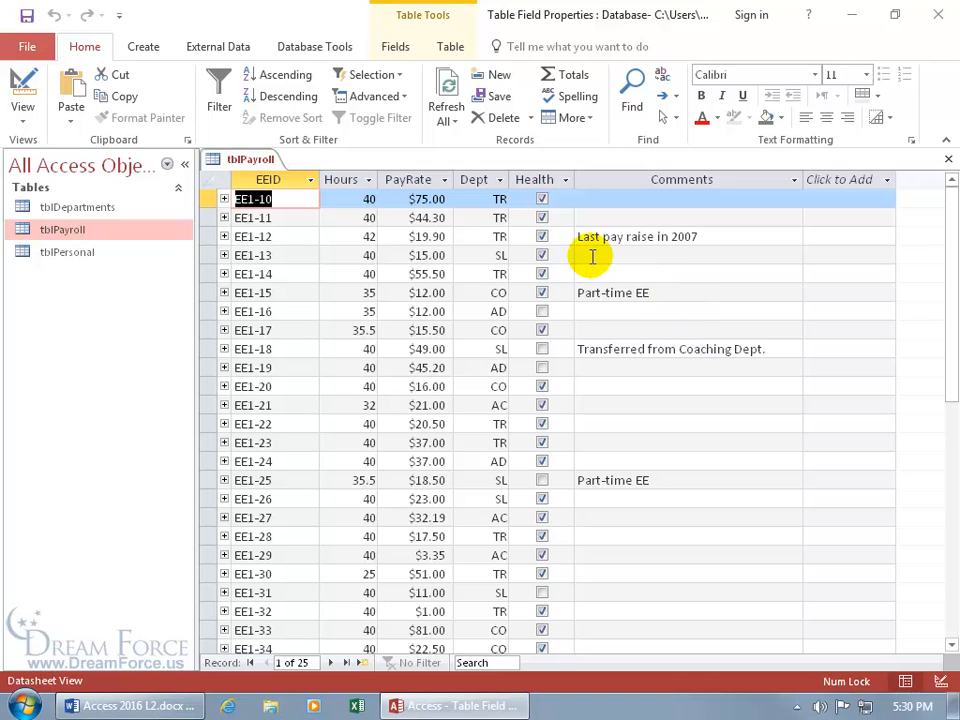
Check the Comments column history for EE1-12's 'Last pay raise in 2007' comment
right_click(680, 237)
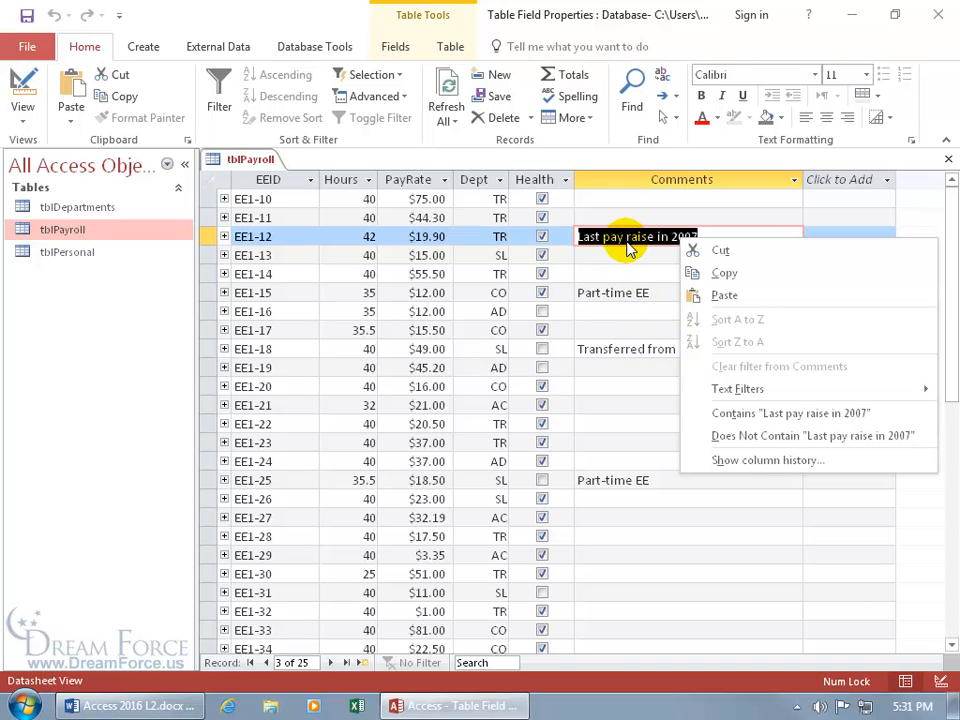
left_click(745, 462)
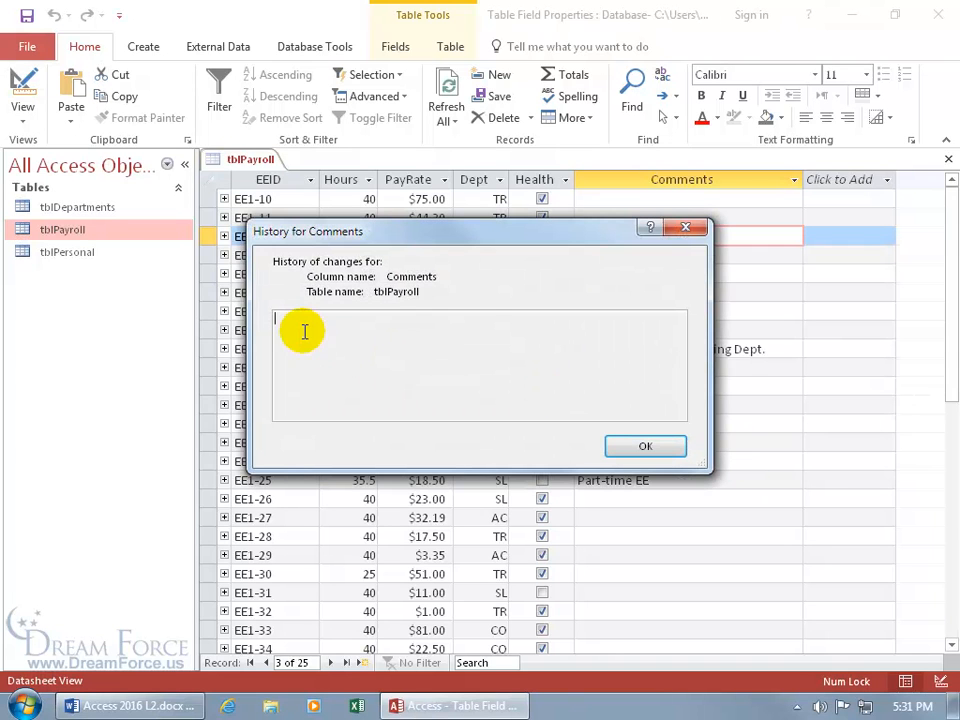
left_click(679, 231)
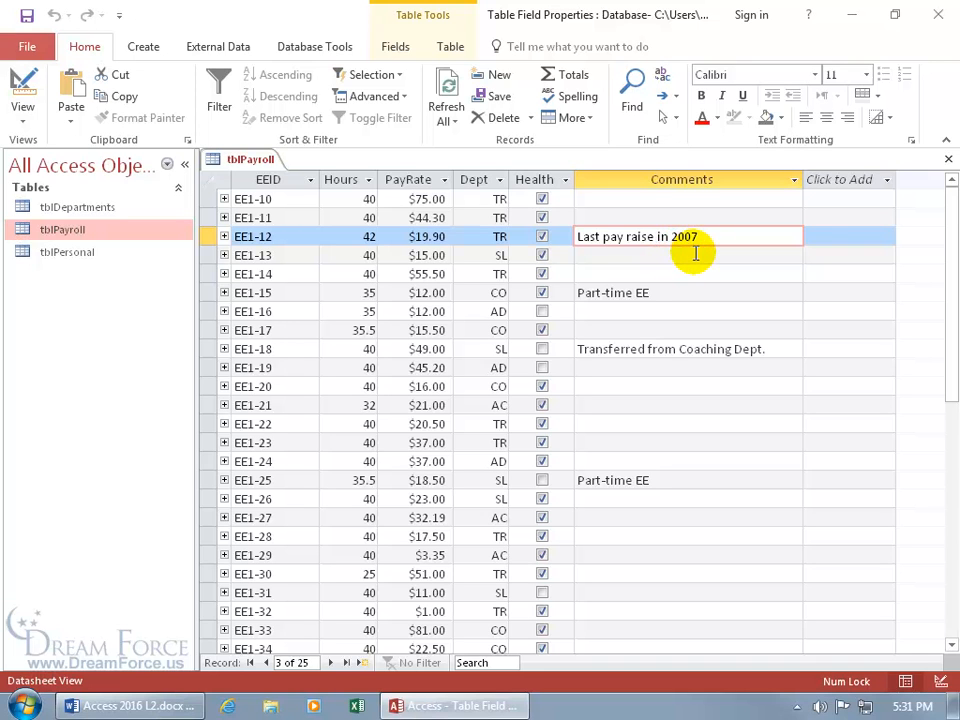
Change the year in EE1-12's comment from 2007 to 2008 and save the record
left_click(707, 238)
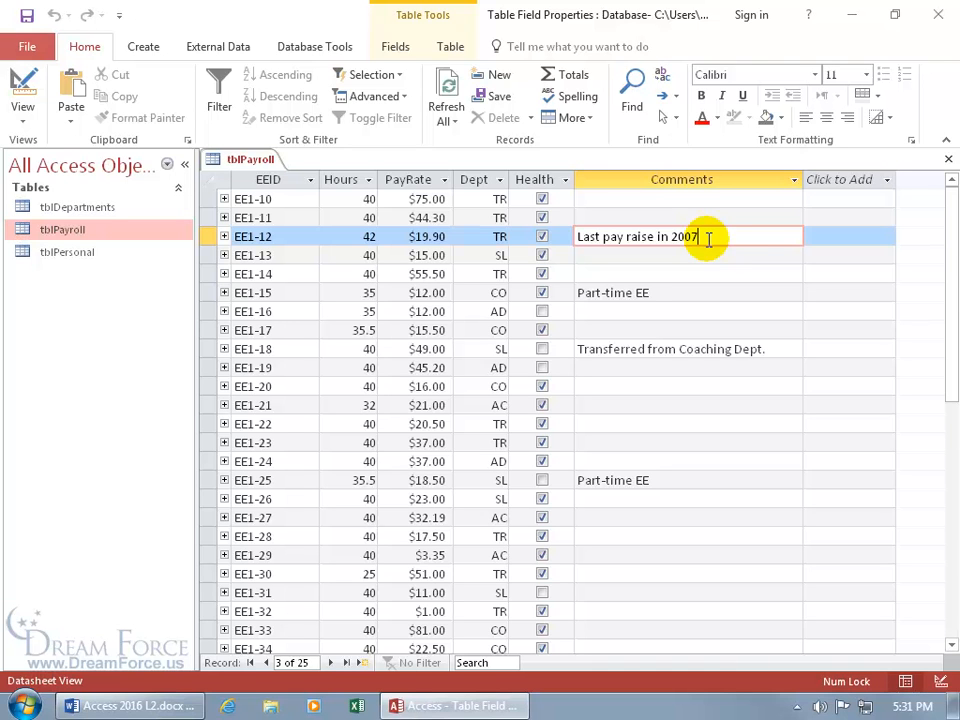
key("BackSpace")
type("8")
key("shift+Return")
Review the Comments column history for EE1-12 showing the 2008 version
right_click(694, 239)
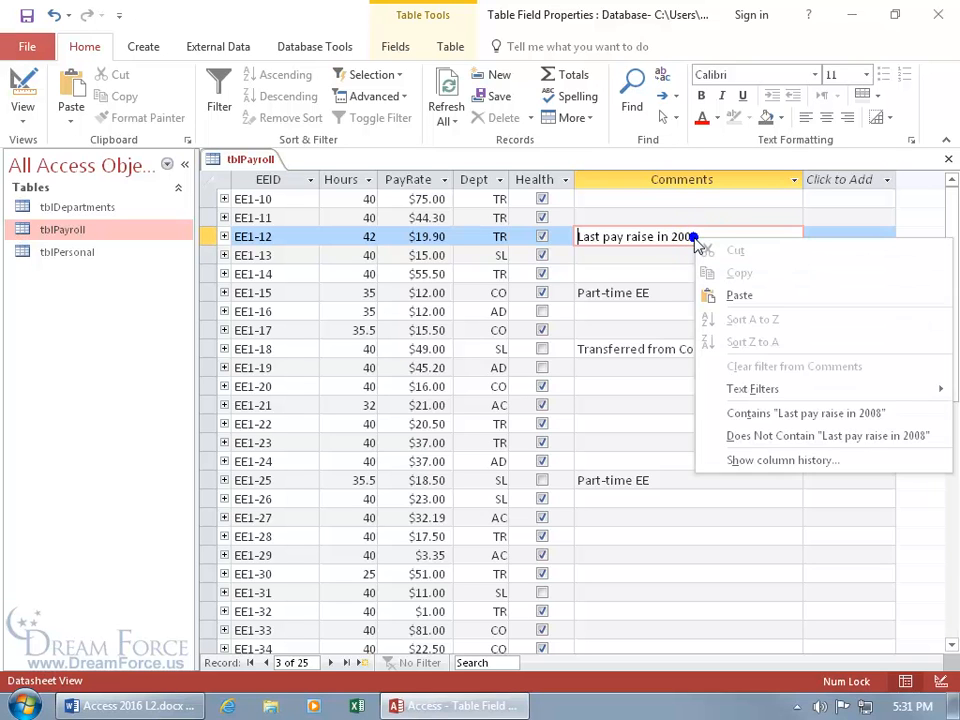
left_click(742, 461)
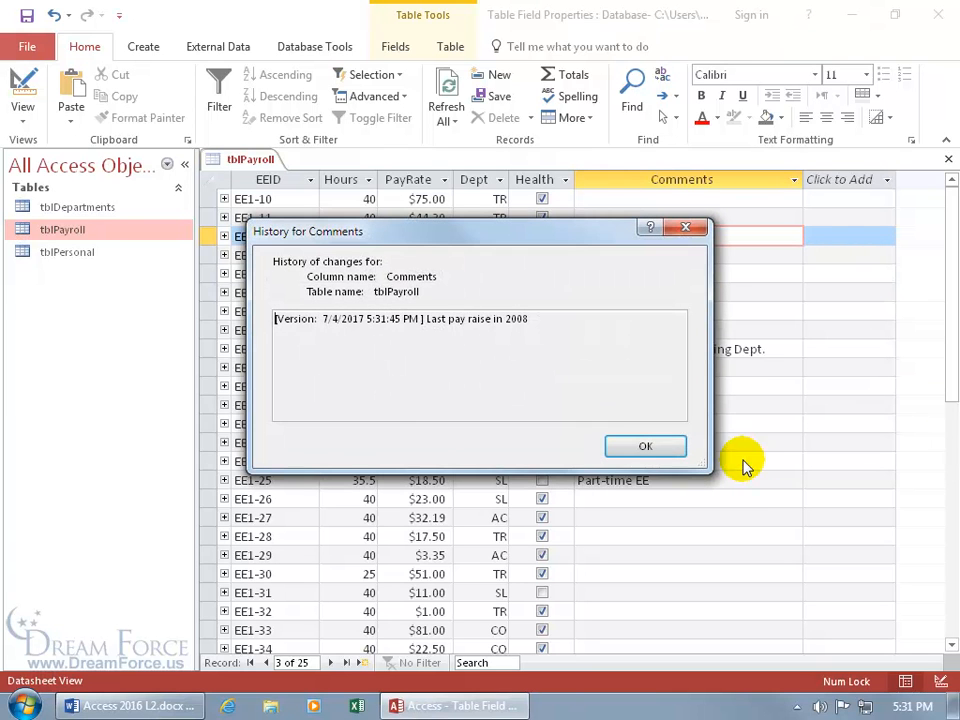
left_click_drag(574, 242, 583, 309)
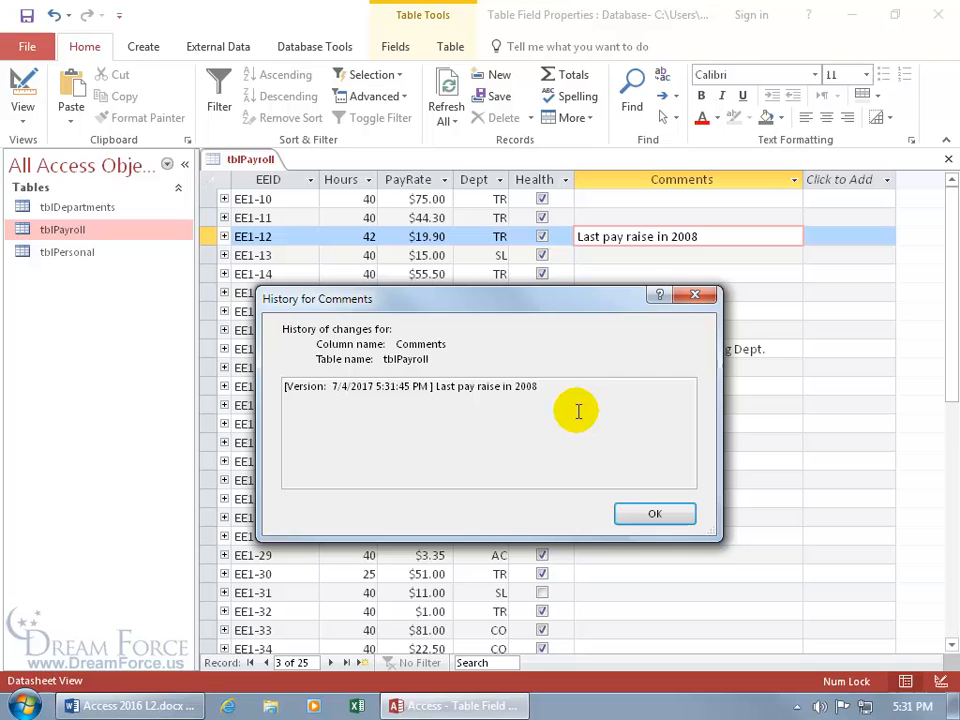
left_click(697, 297)
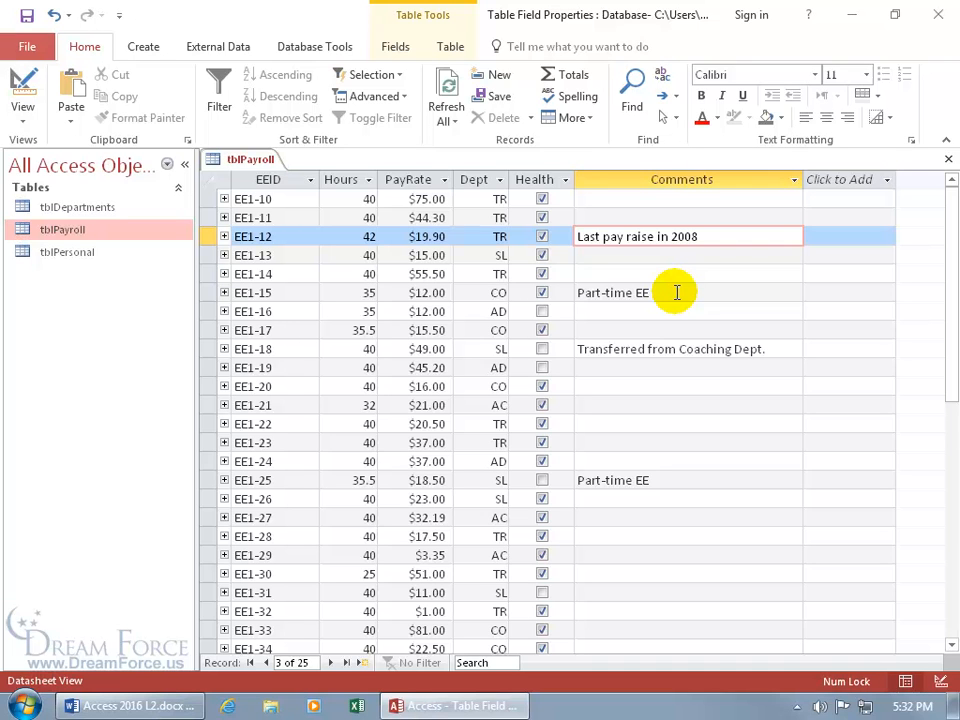
Edit EE1-15's 'Part-time EE' comment, save the record, and check its column history
left_click(597, 293)
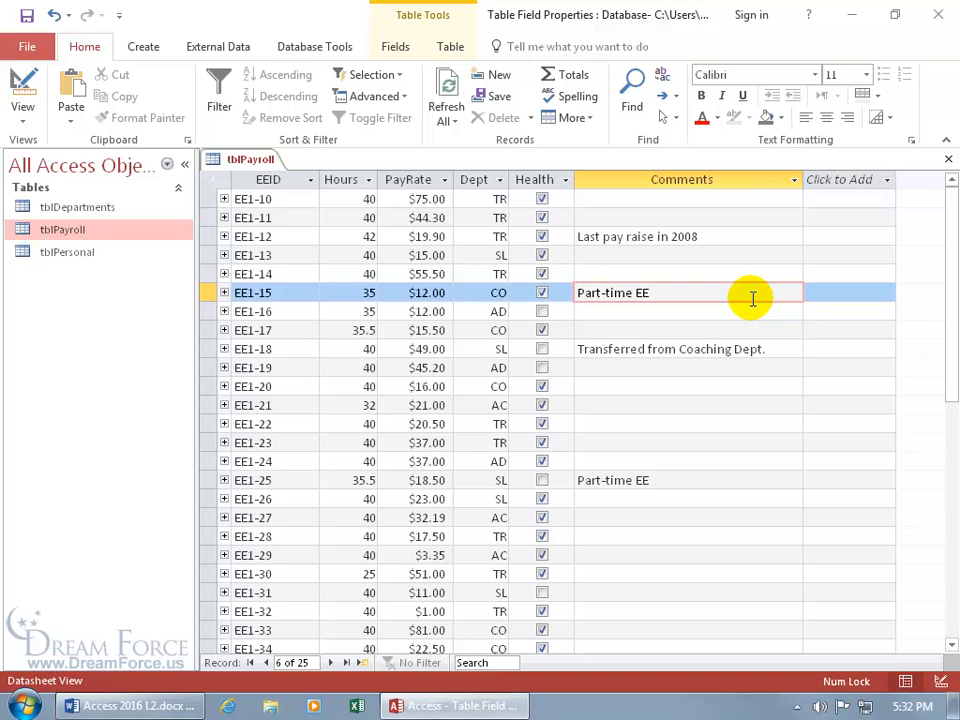
key("Delete")
type("t")
key("shift+Return")
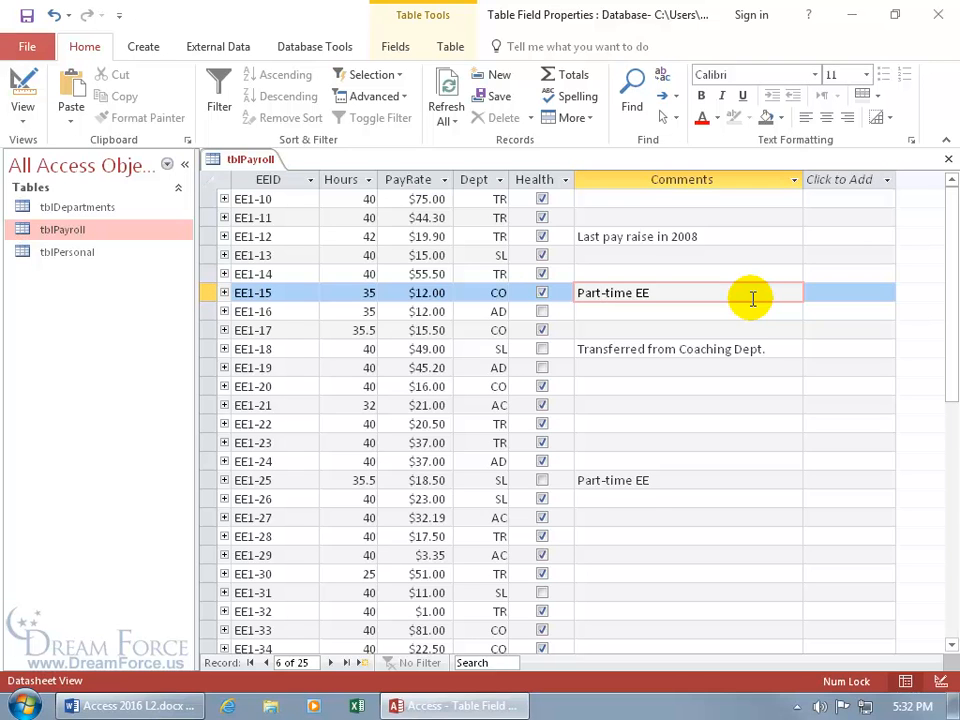
right_click(600, 295)
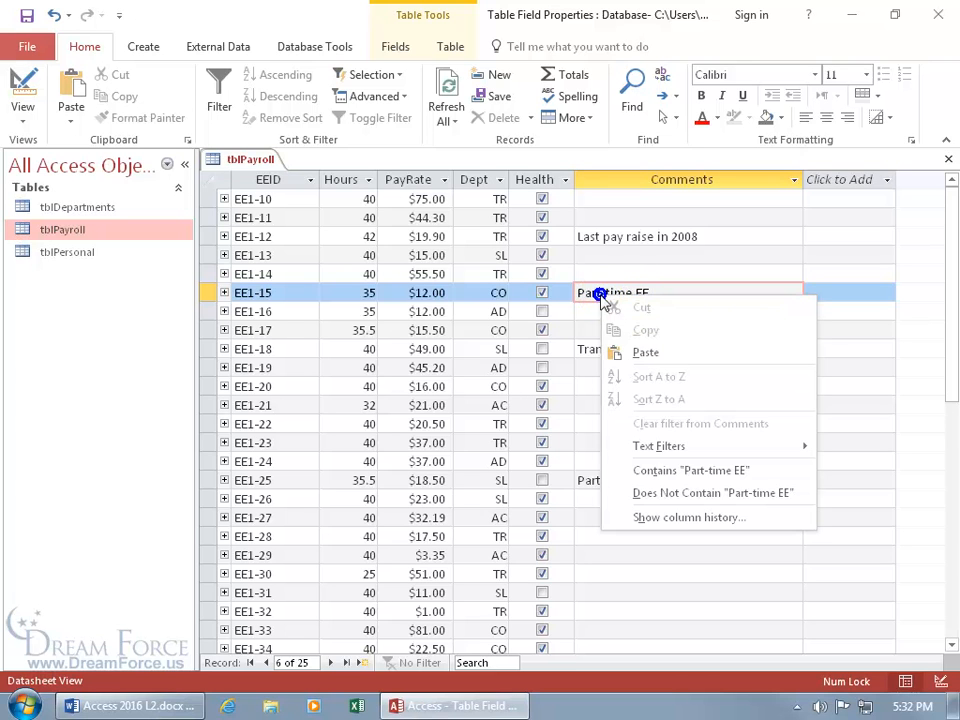
left_click(687, 518)
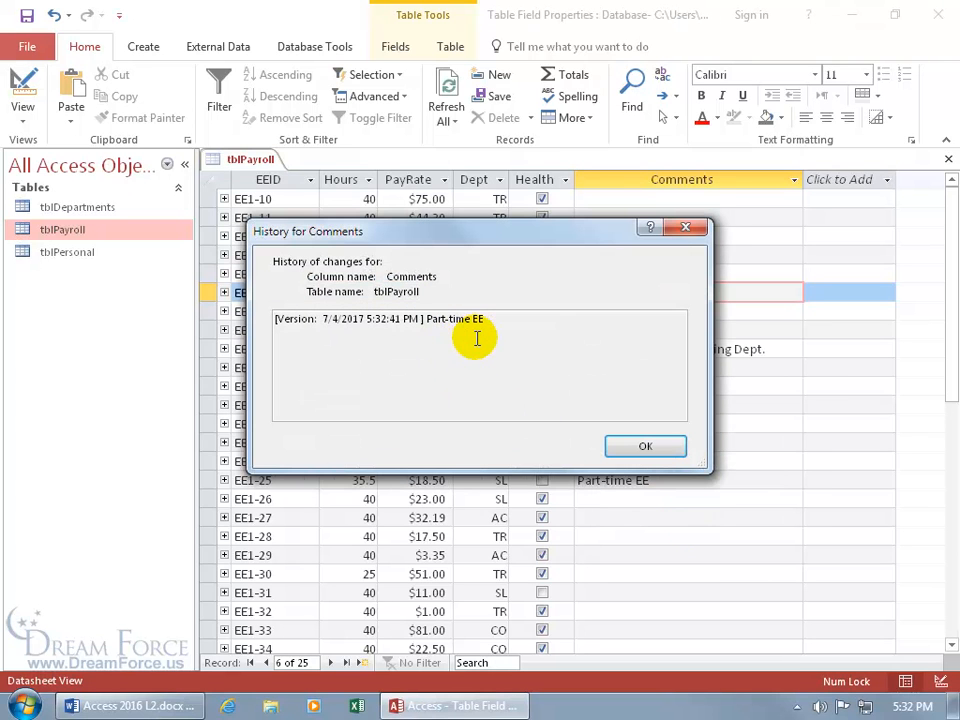
left_click(630, 443)
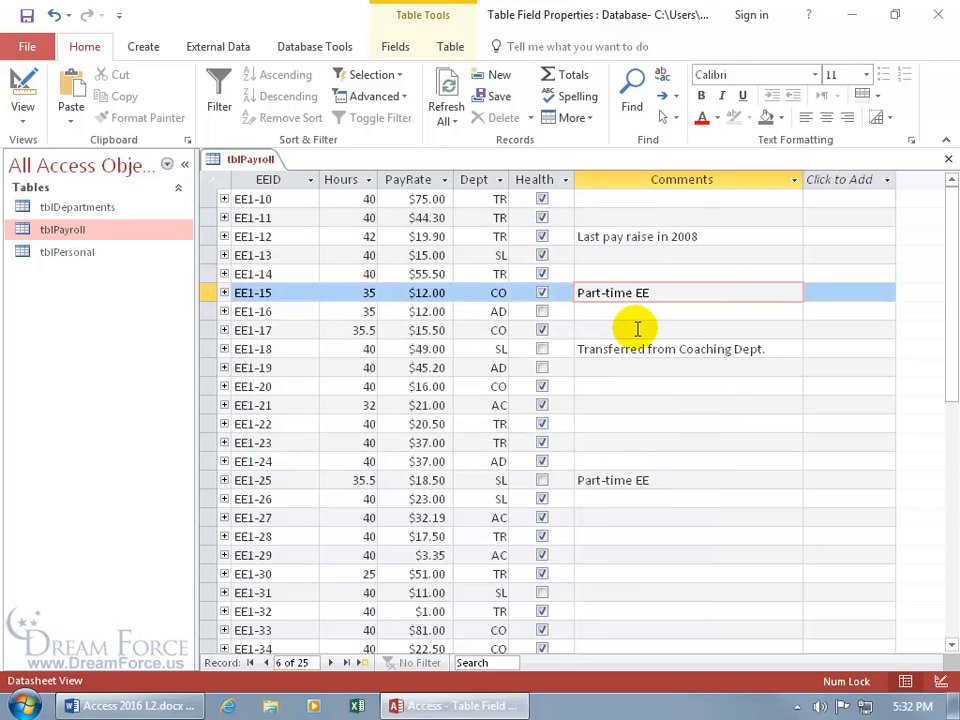
Replace 'Part' with 'Full' so EE1-15 reads 'Full-time EE', then recheck the history
left_click_drag(600, 293, 575, 293)
type("Full")
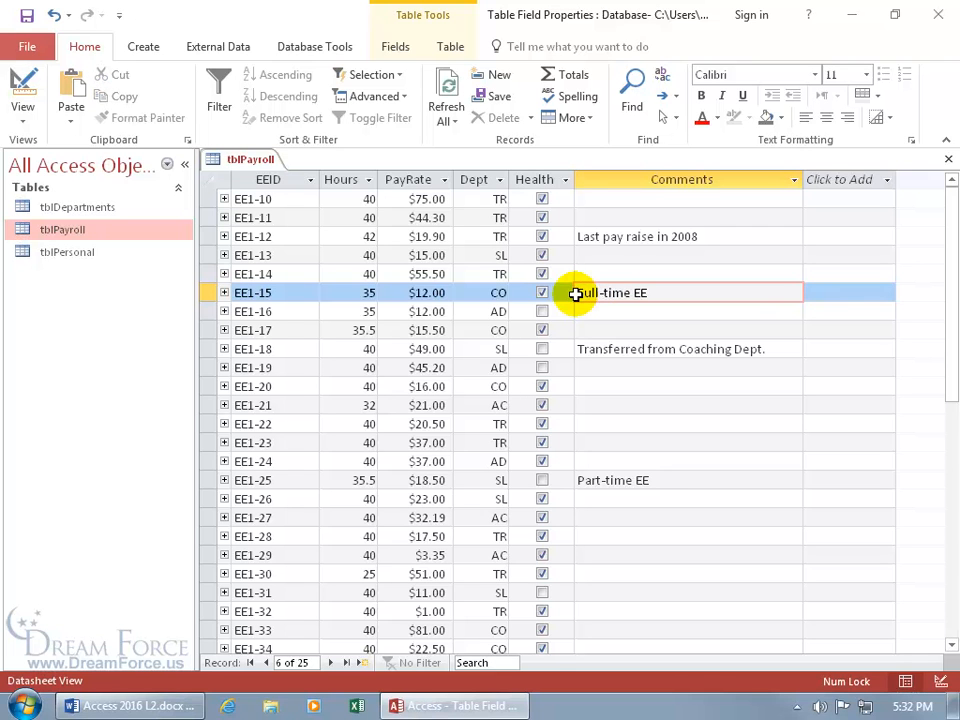
right_click(609, 296)
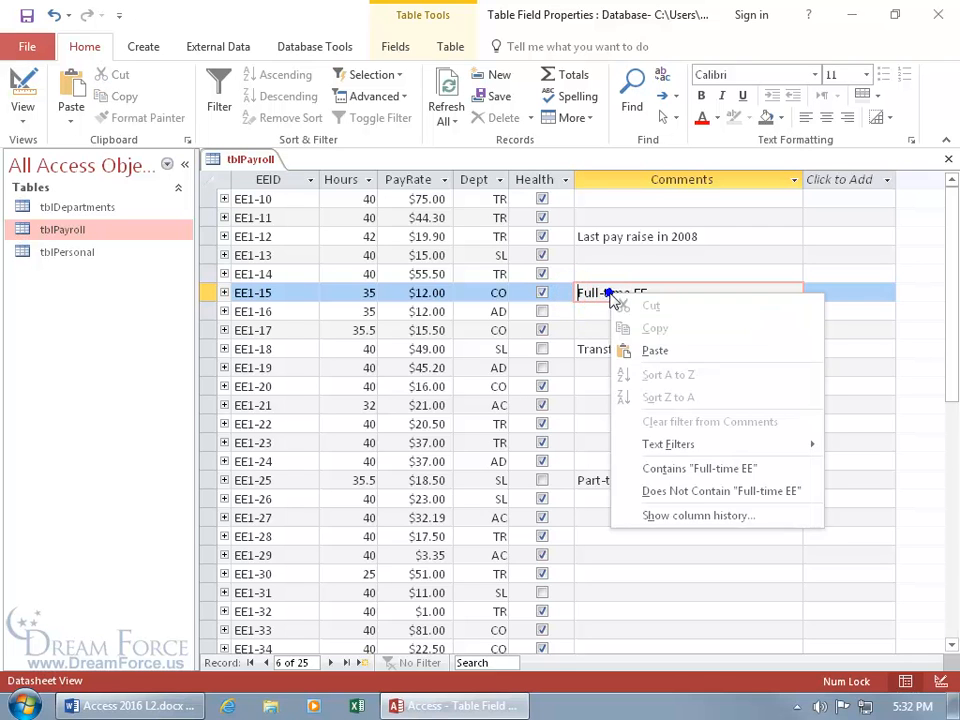
left_click(678, 516)
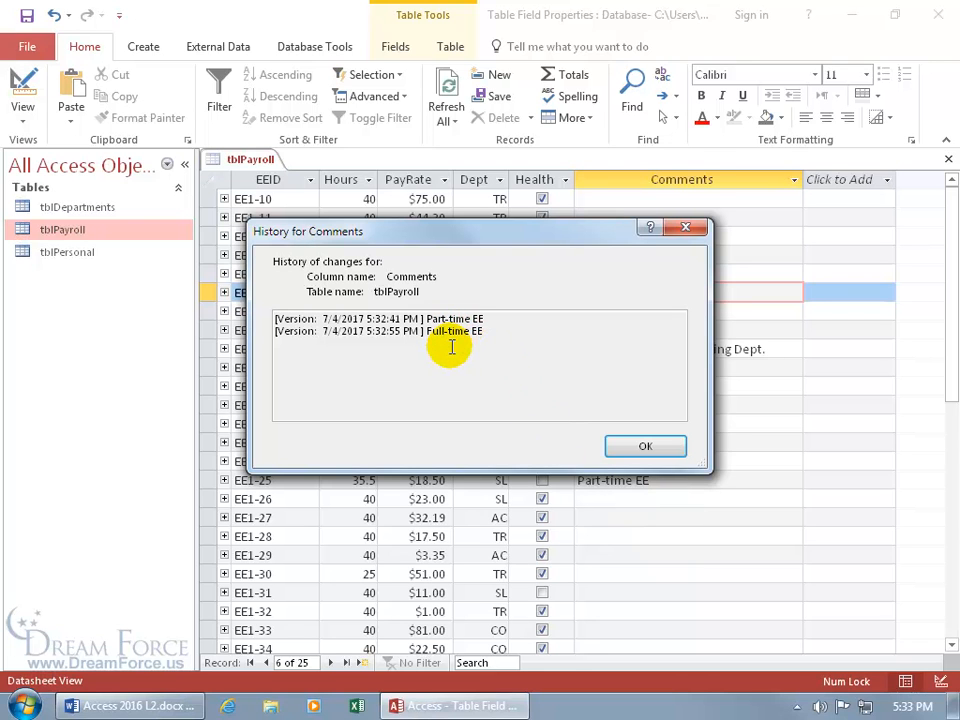
left_click(640, 447)
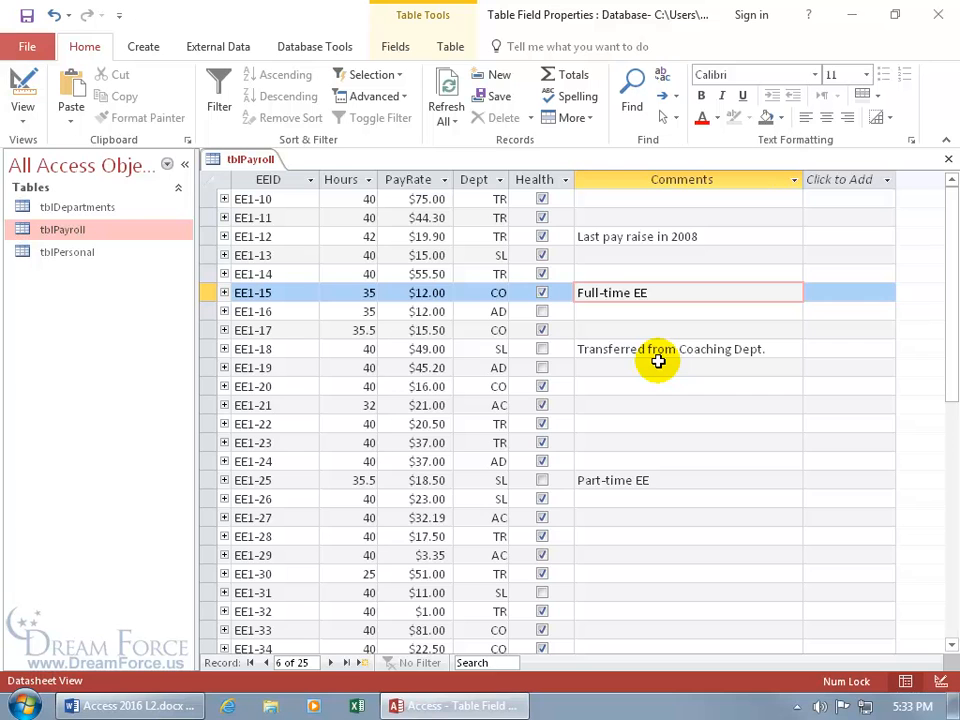
Turn off Append Only for Comments and save, accepting the loss of its history
left_click(21, 85)
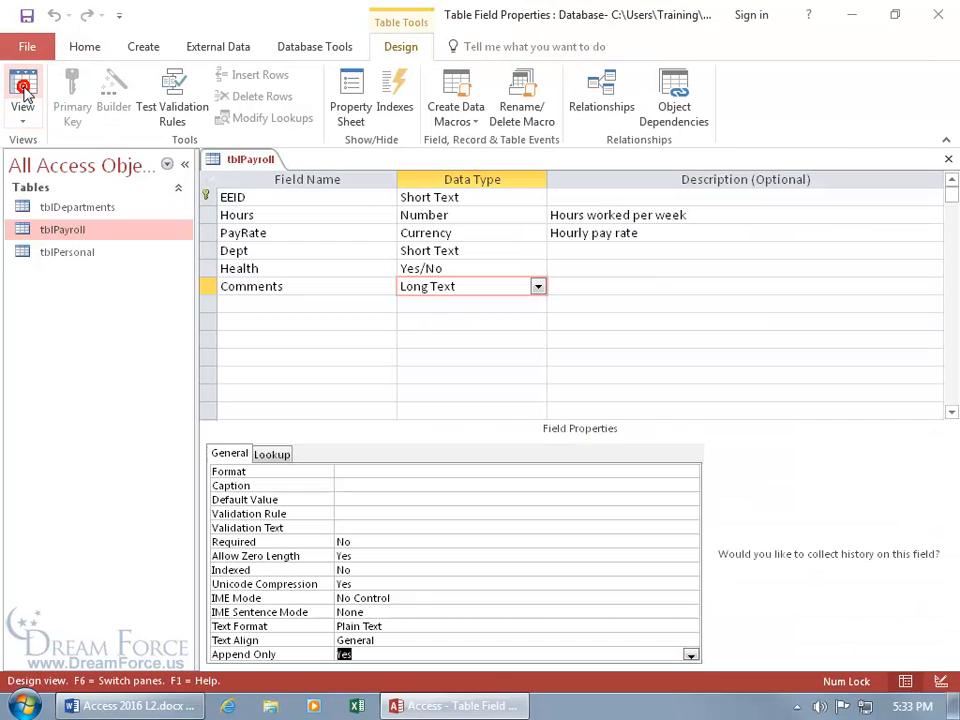
double_click(396, 654)
left_click(23, 88)
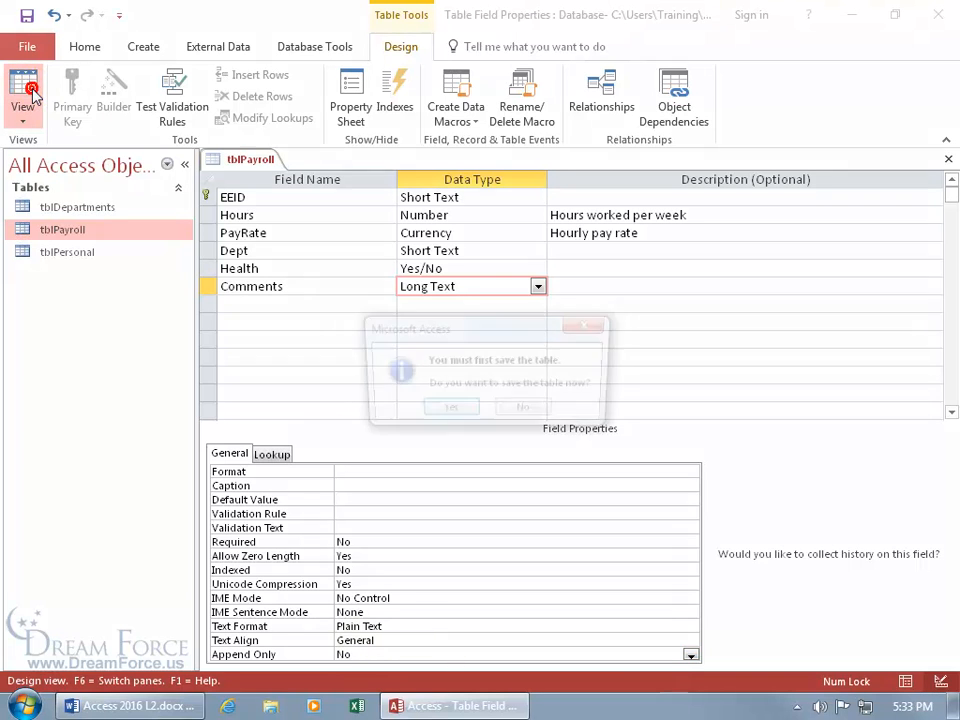
left_click(446, 409)
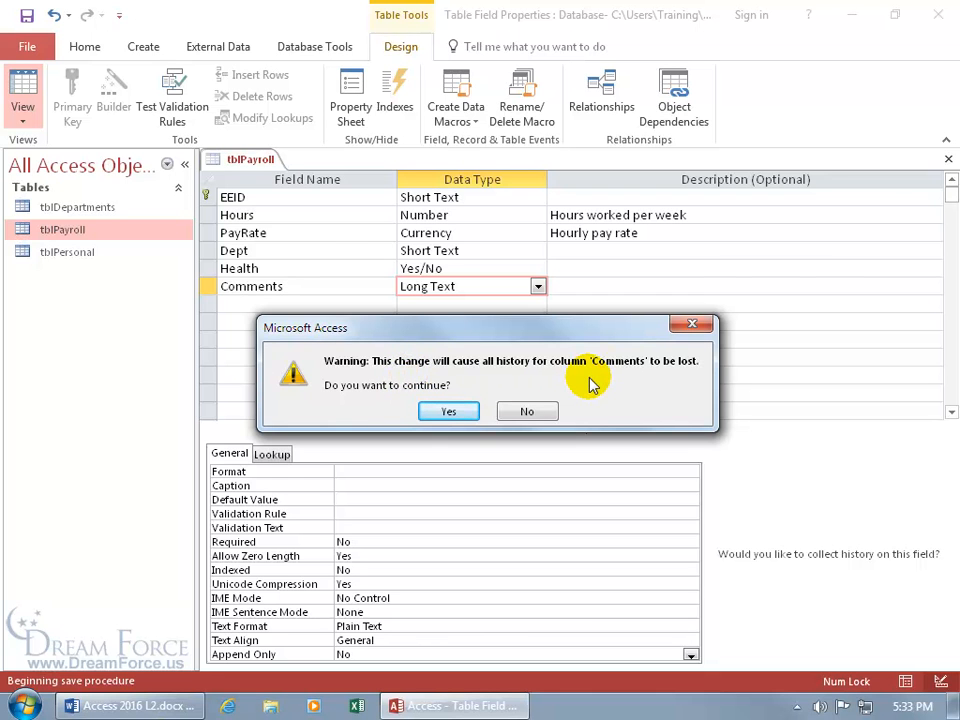
left_click(449, 413)
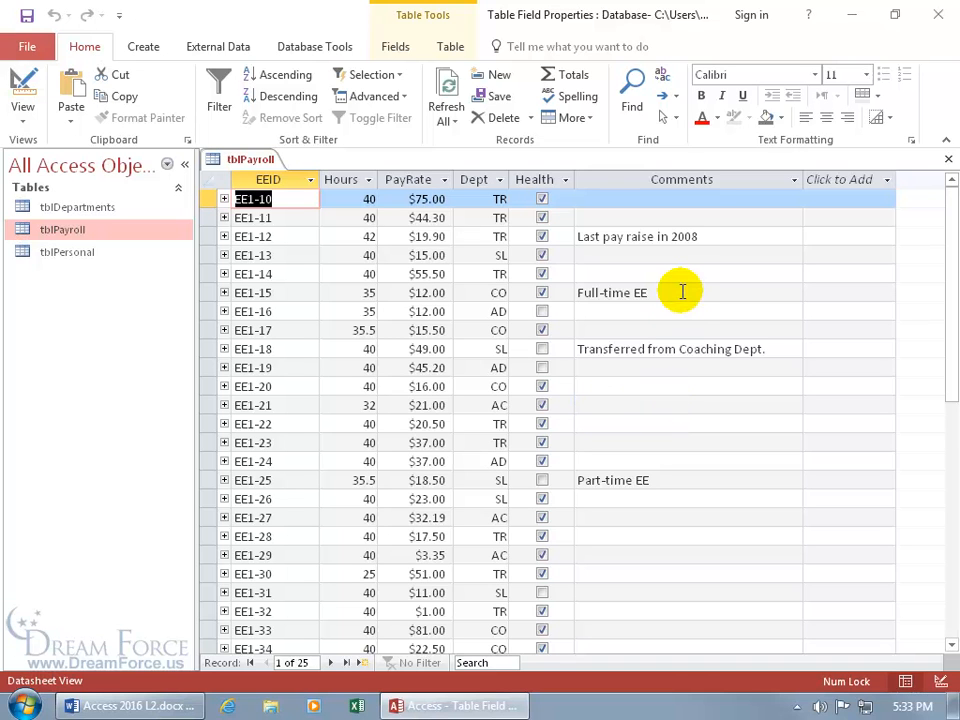
Turn Append Only back on, save, and view the now-empty Comments column history
left_click(667, 246)
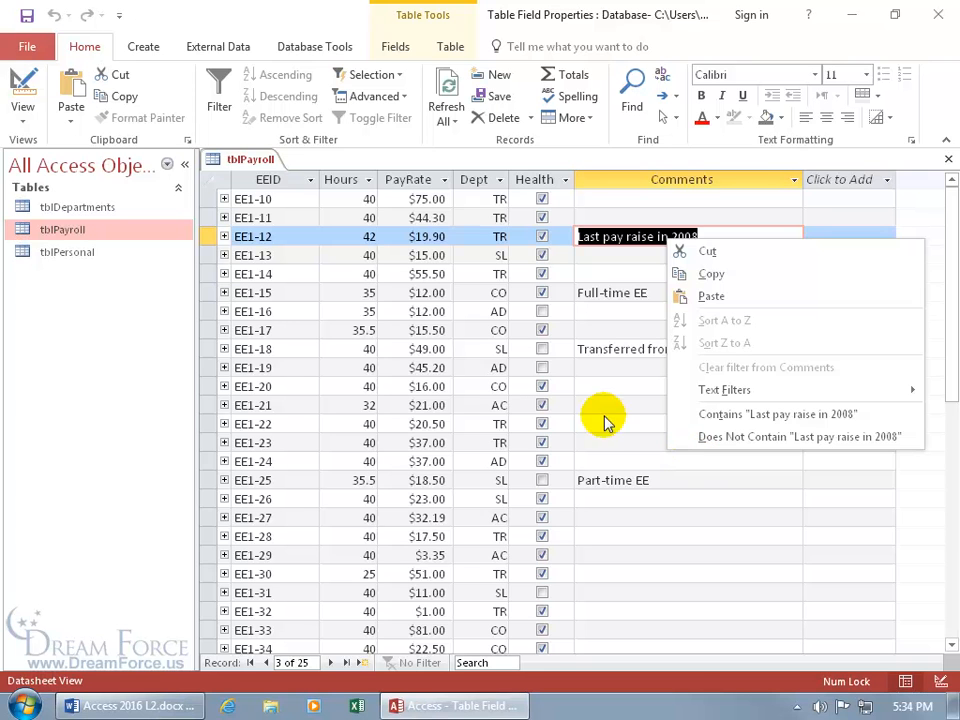
left_click(20, 85)
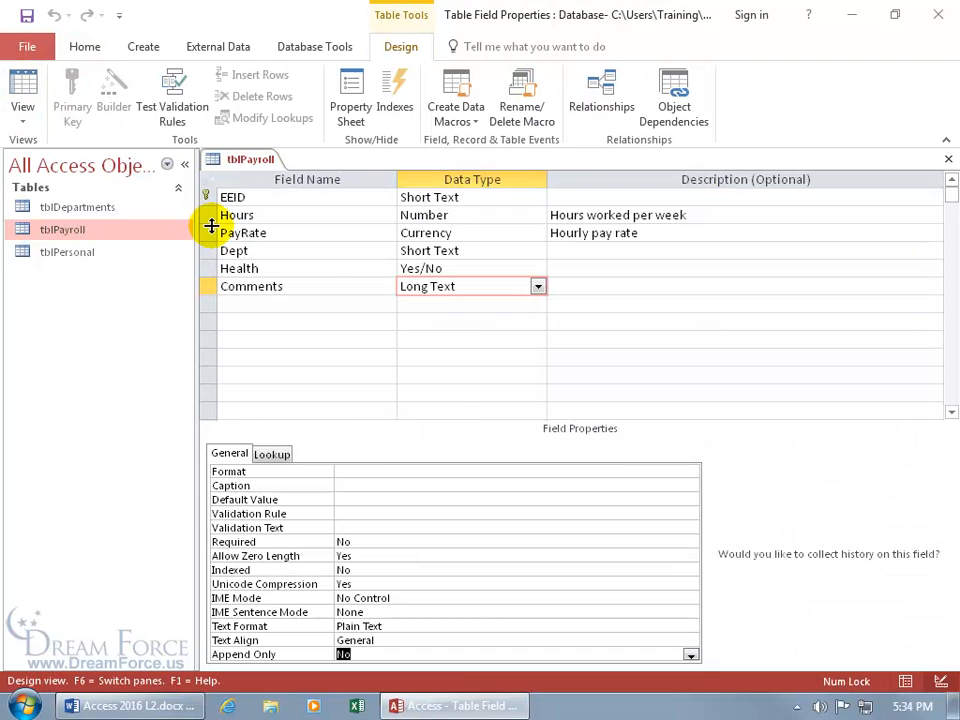
double_click(404, 653)
left_click(35, 88)
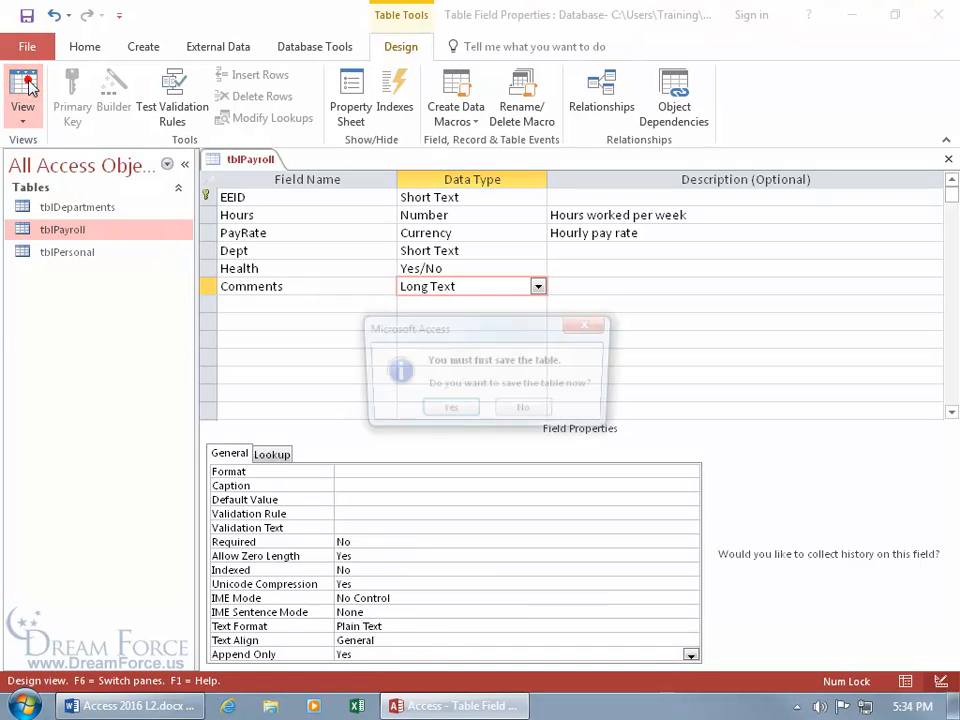
left_click(468, 409)
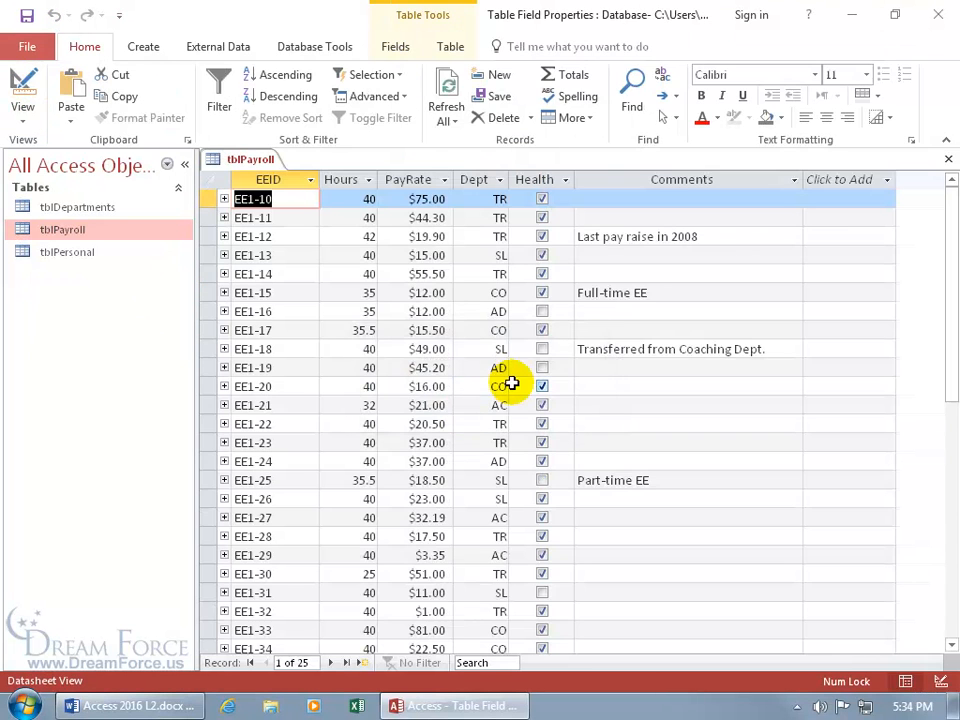
right_click(638, 238)
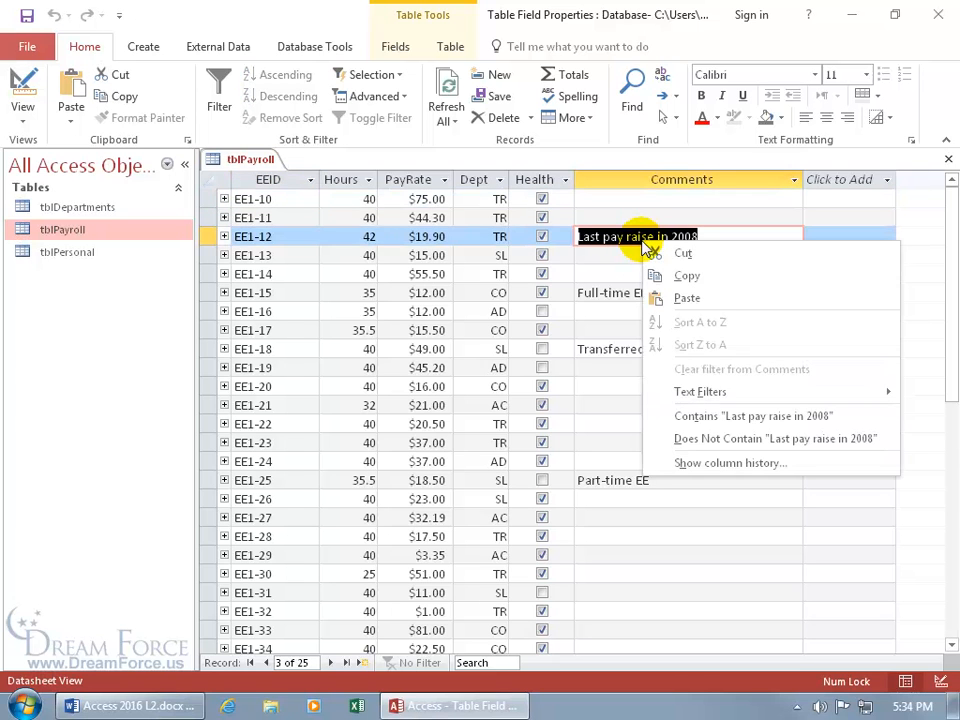
left_click(712, 465)
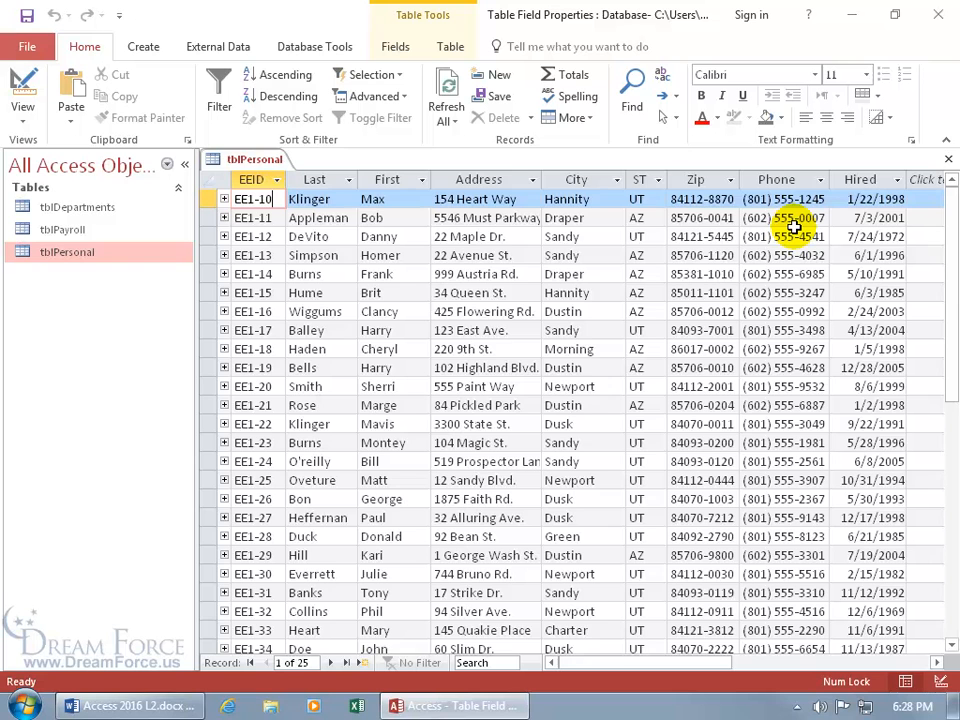
Scroll tblPersonal down to the new-record row below EE1-34
scroll(793, 227, "down", 3)
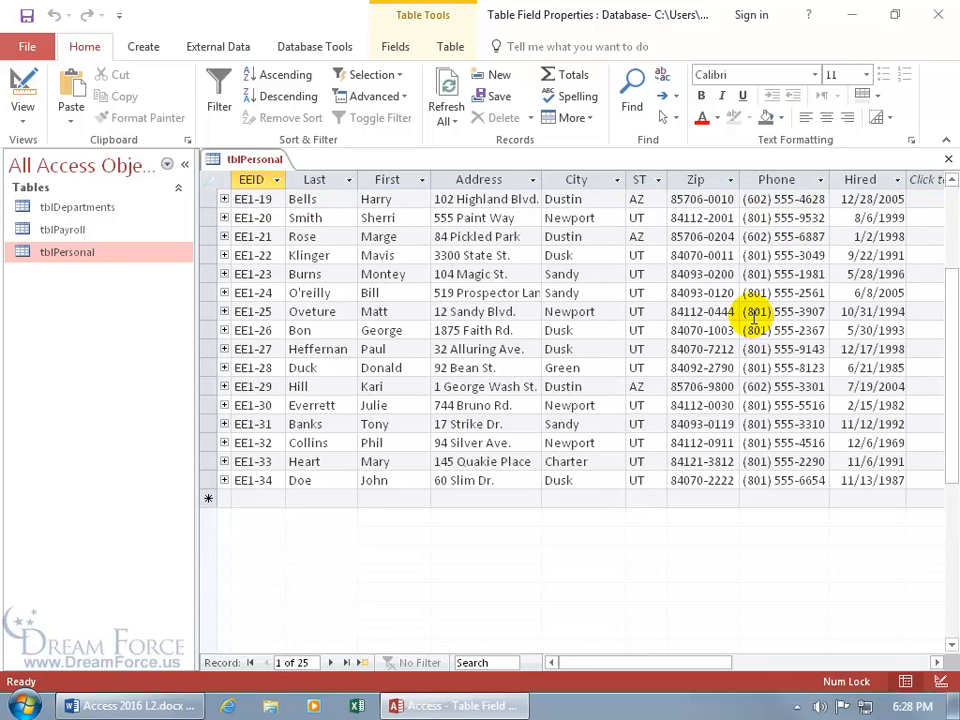
Test the Zip mask with a sample ZIP+4 code in a new record, then cancel it
left_click(673, 498)
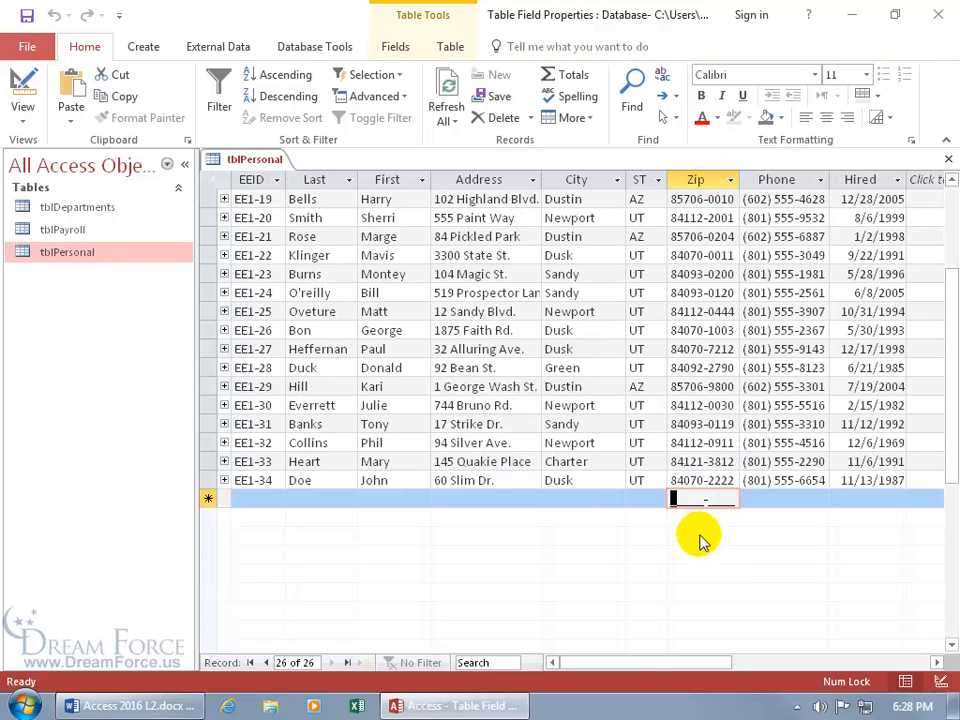
type("84")
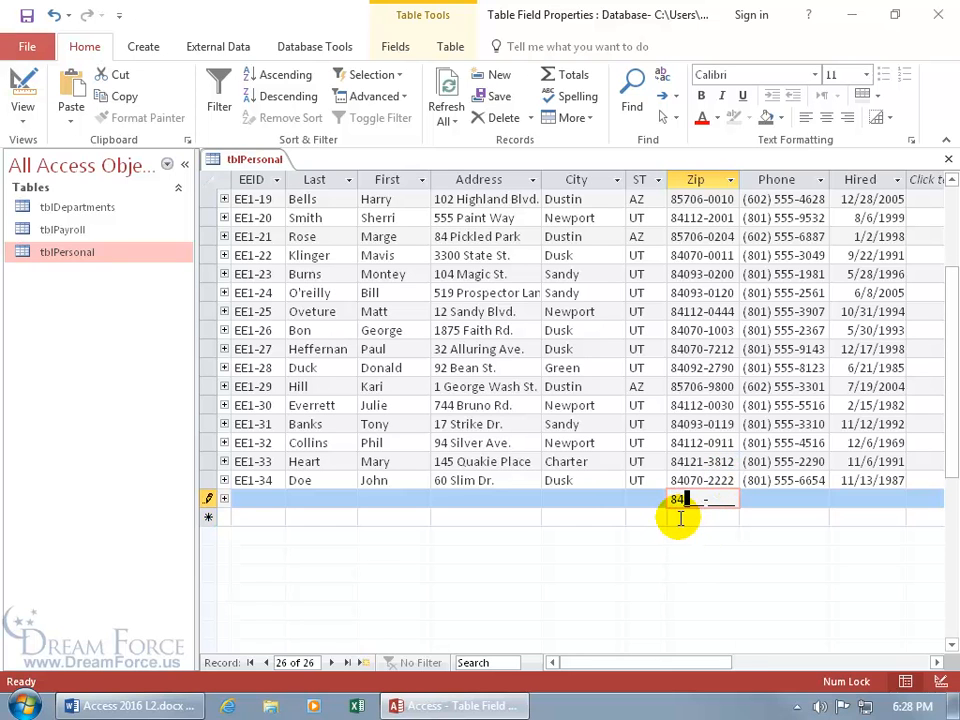
type("082-")
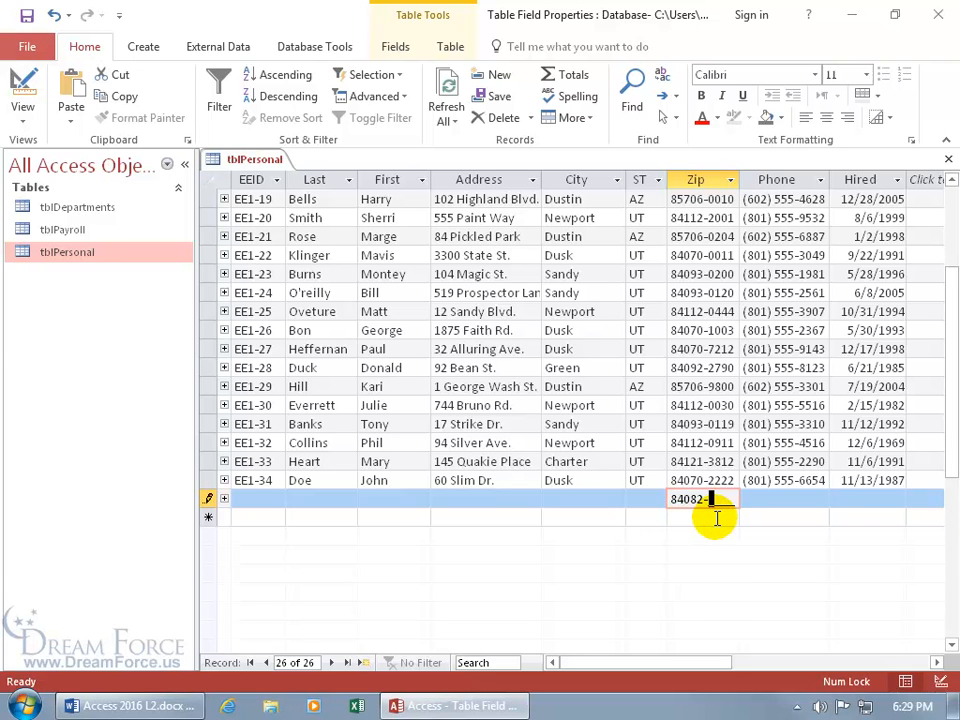
type("5412")
key("Escape")
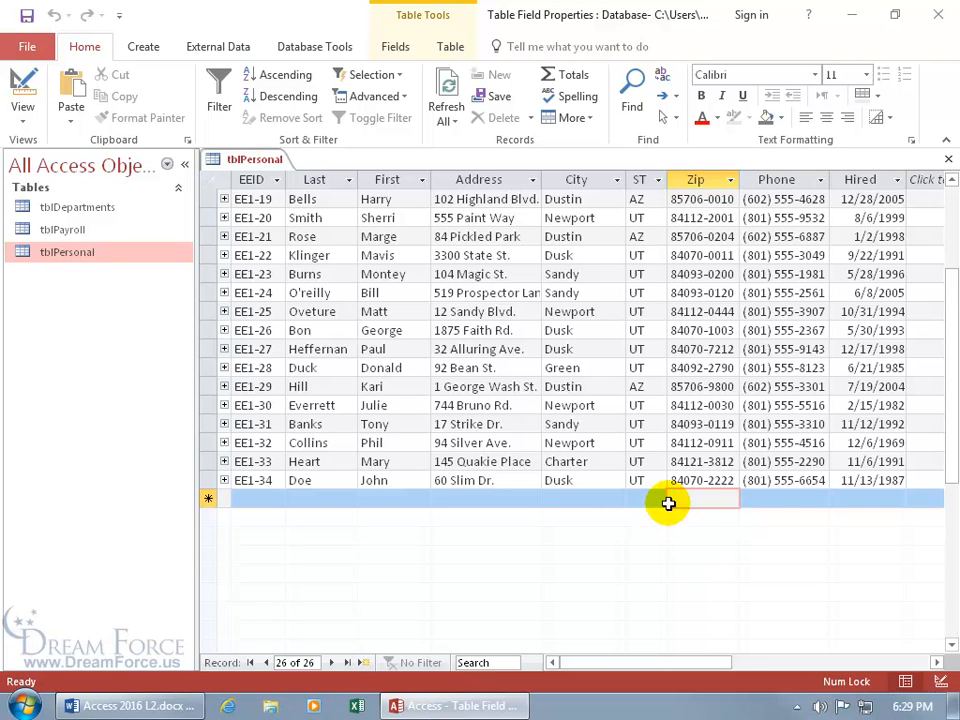
Switch tblPersonal to Design view from the table tab's menu
left_click(780, 502)
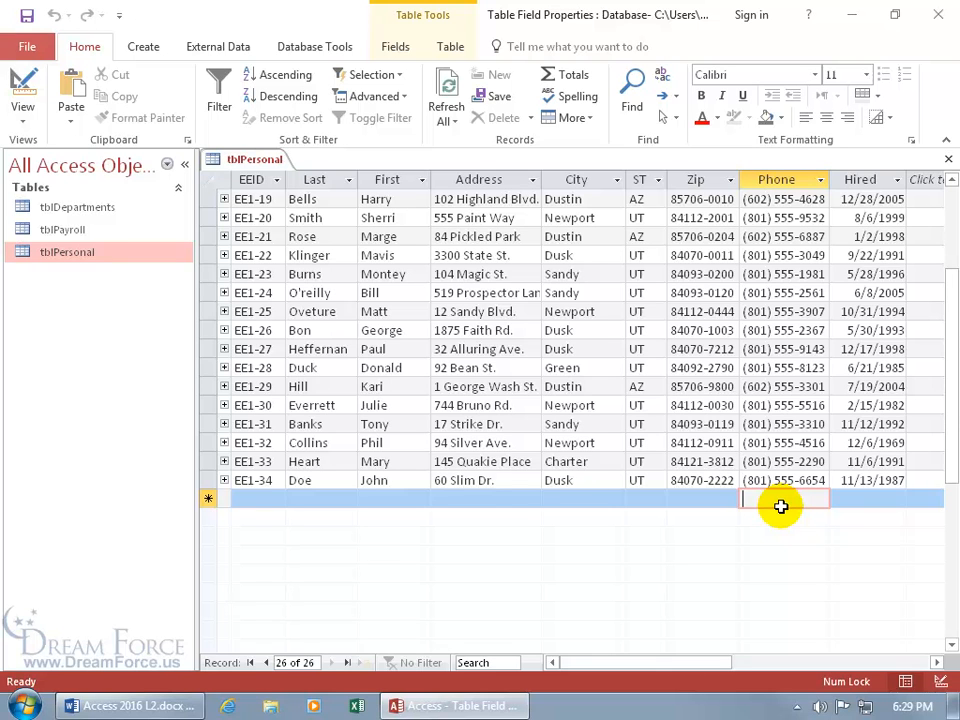
right_click(250, 167)
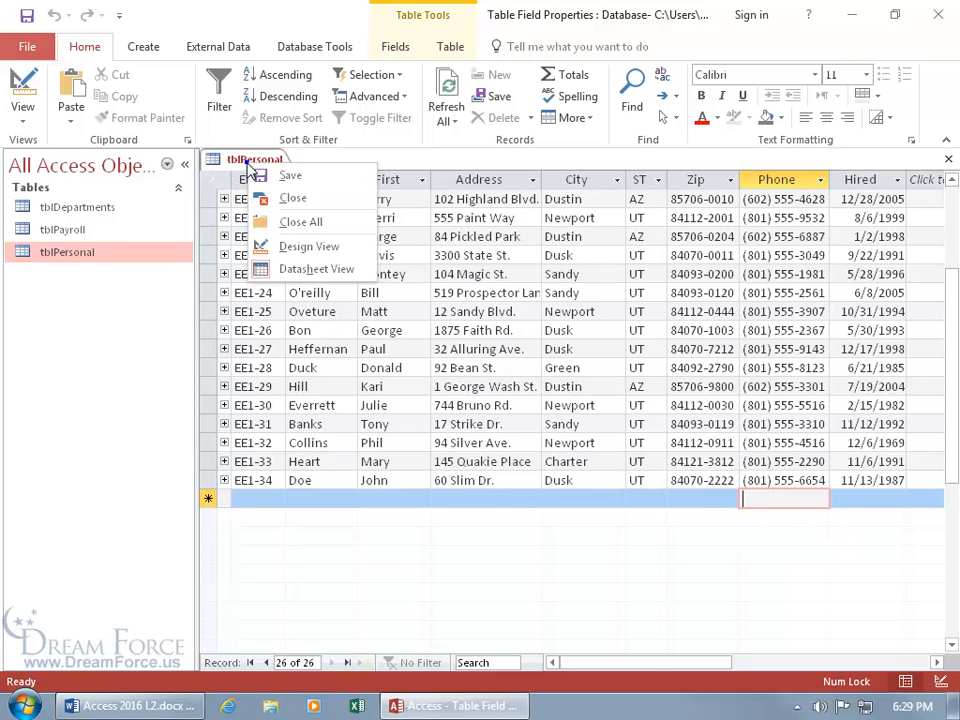
left_click(285, 246)
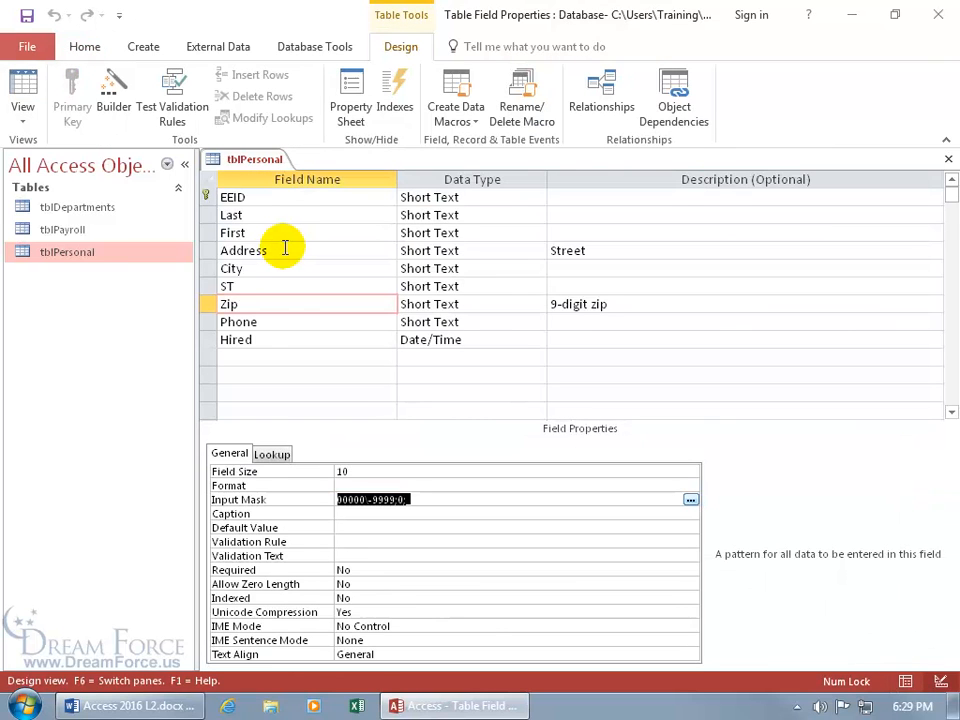
Select the Phone field and launch the Input Mask Wizard from its Input Mask property
left_click(296, 321)
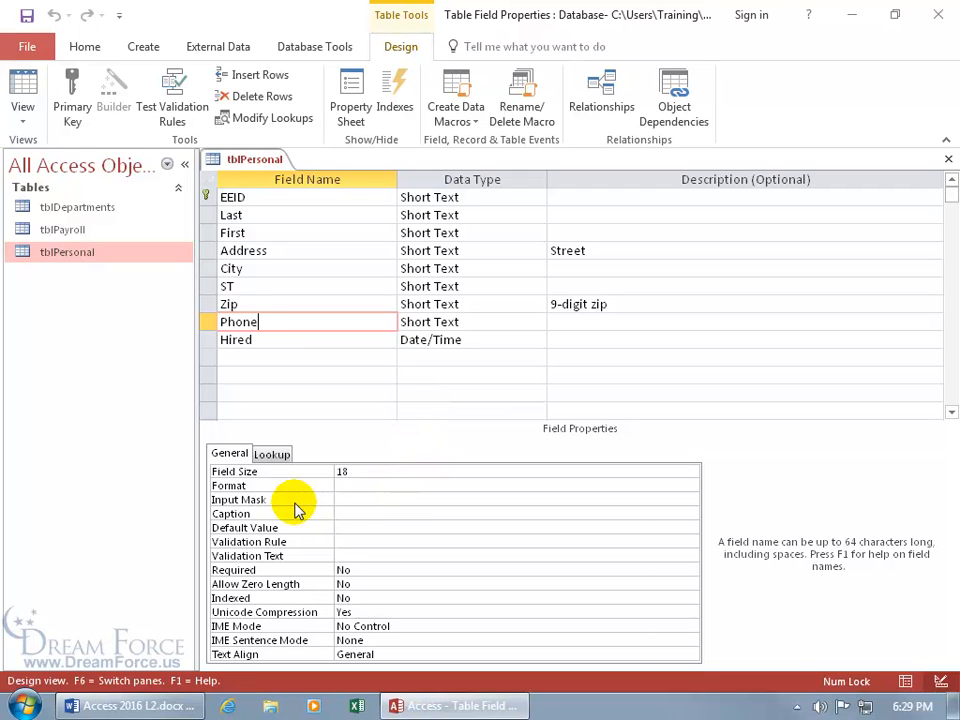
left_click(377, 499)
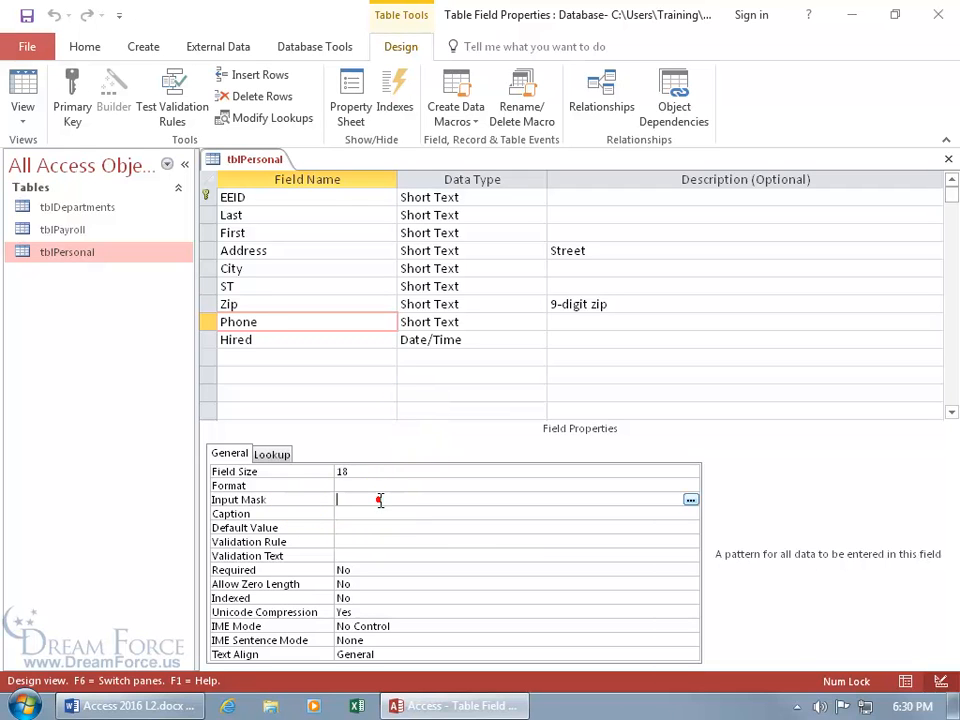
left_click(690, 500)
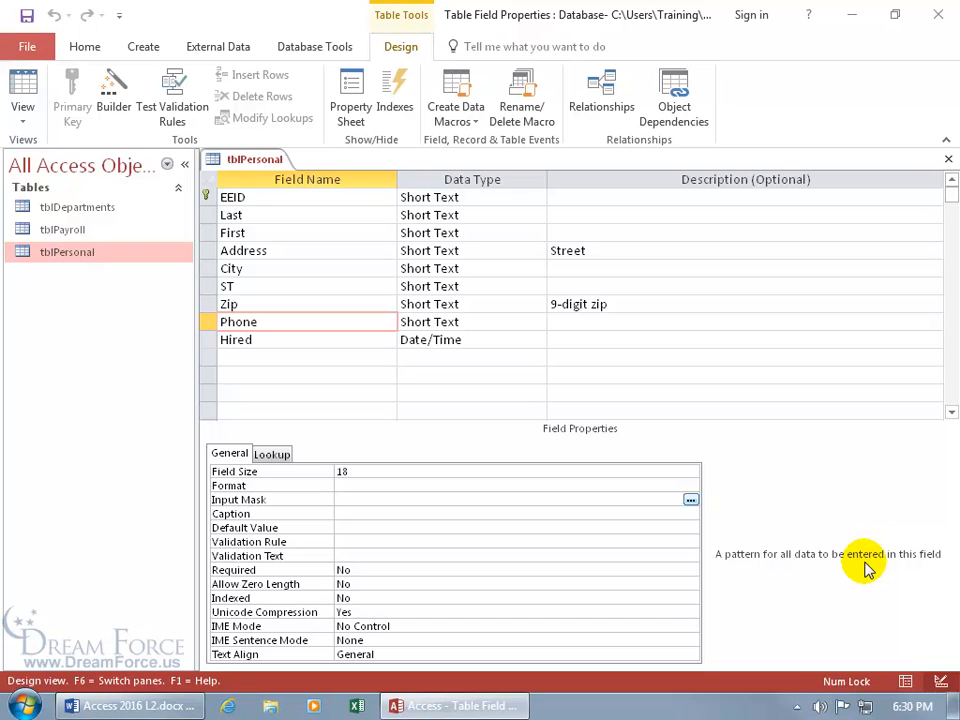
left_click(689, 501)
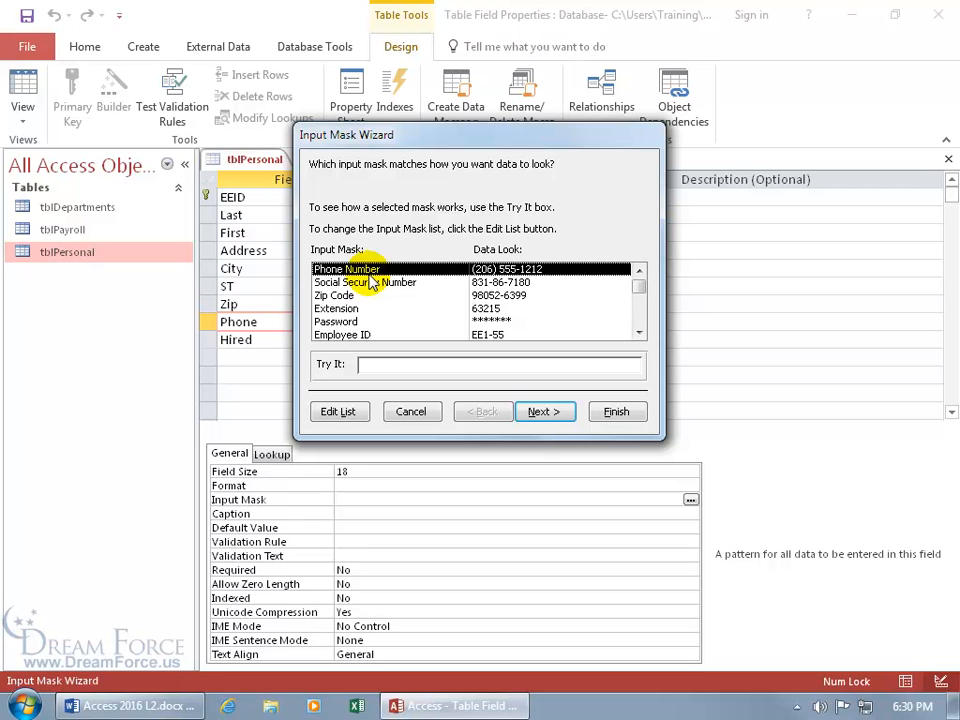
Pick the Phone Number mask, test it with sample numbers, then clear the Try It box
left_click(366, 364)
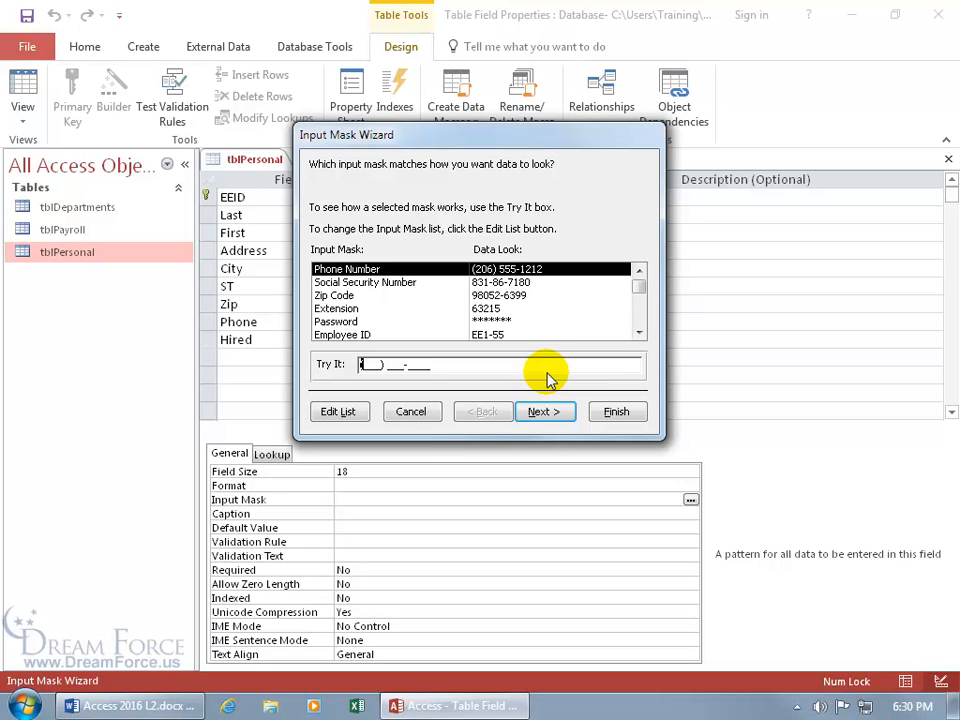
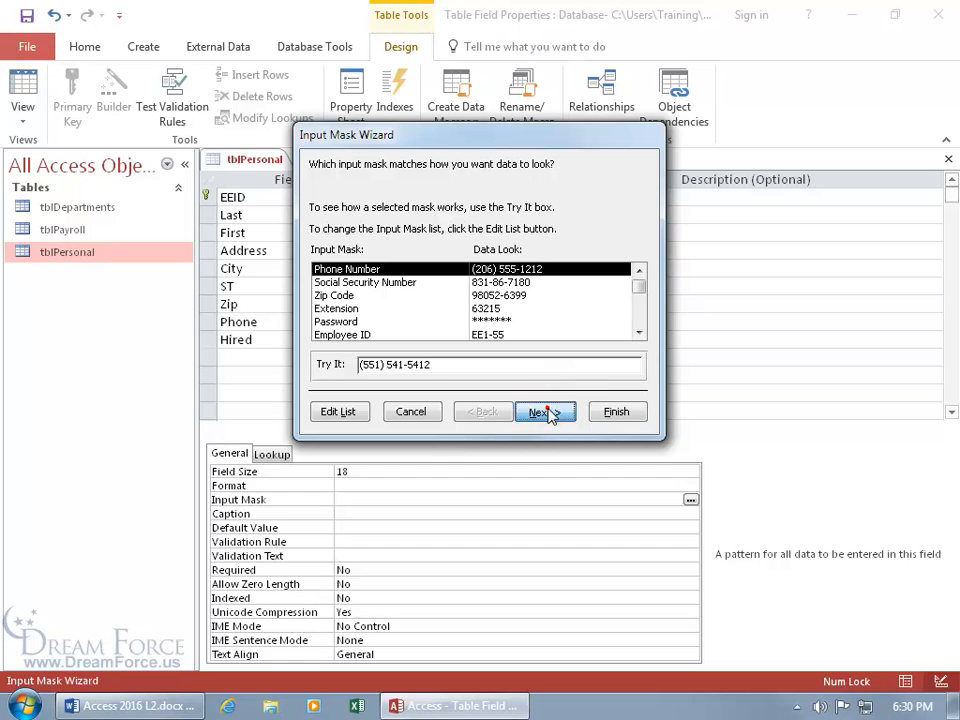
left_click(553, 412)
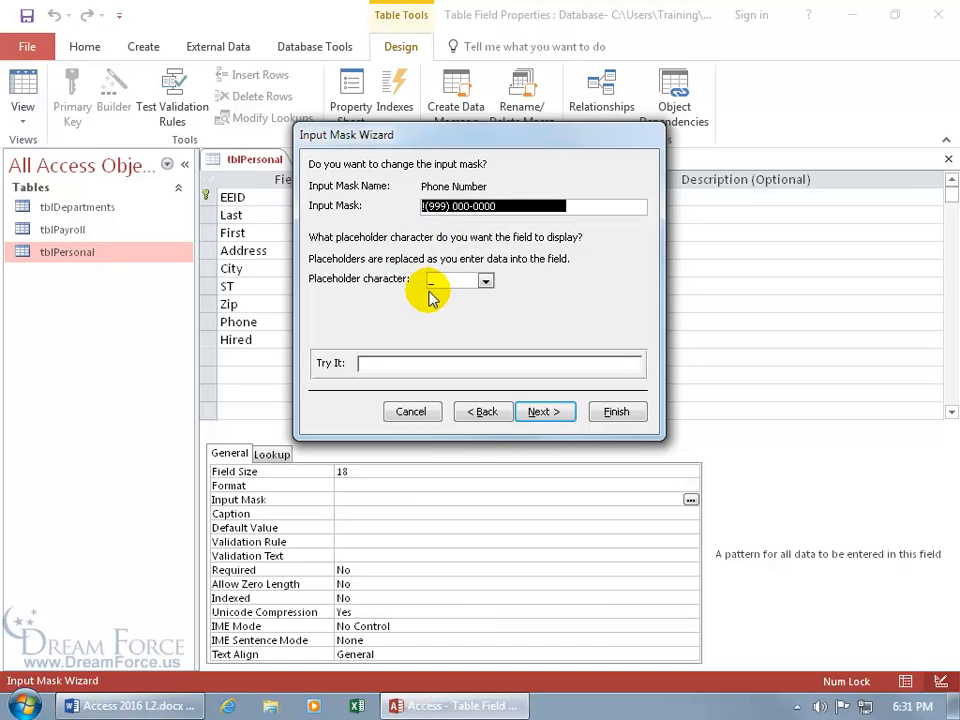
left_click(373, 363)
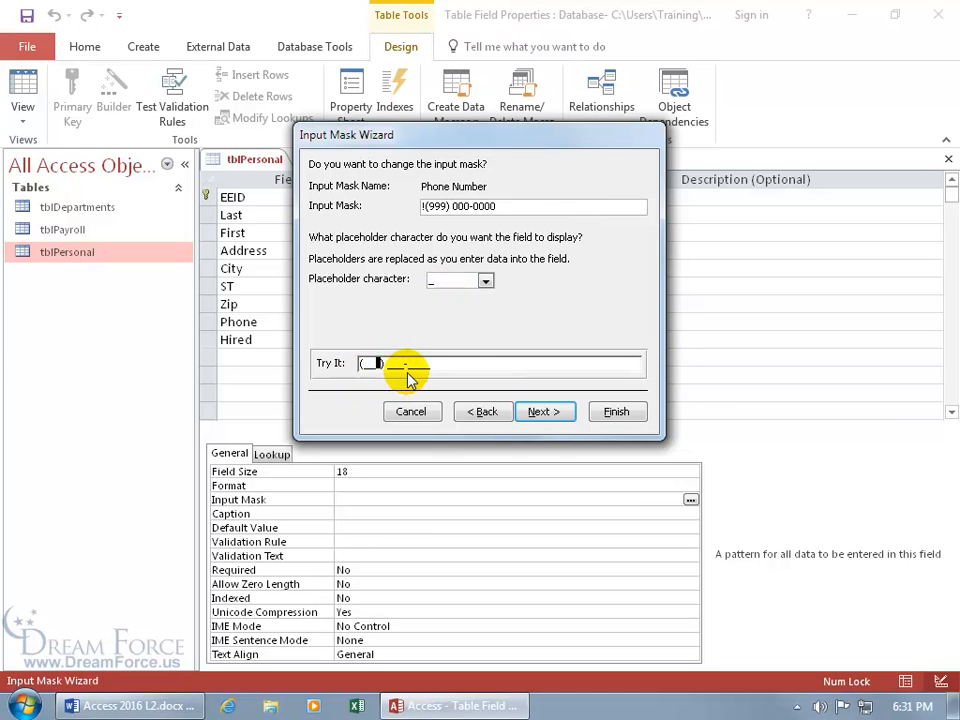
type("5) 545-4654")
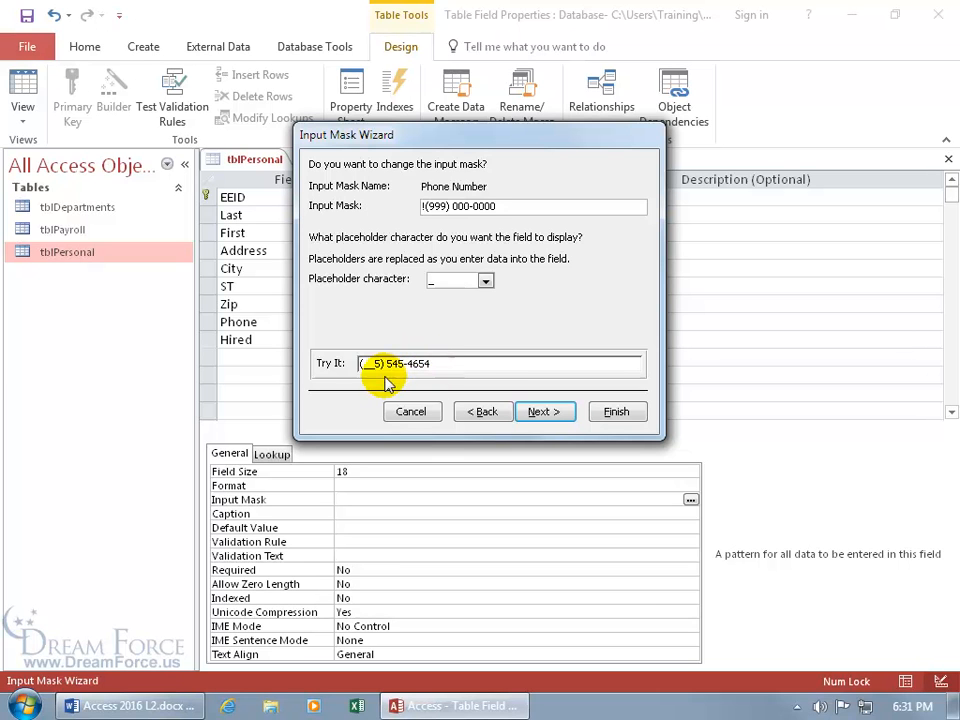
left_click_drag(427, 363, 365, 363)
key("BackSpace")
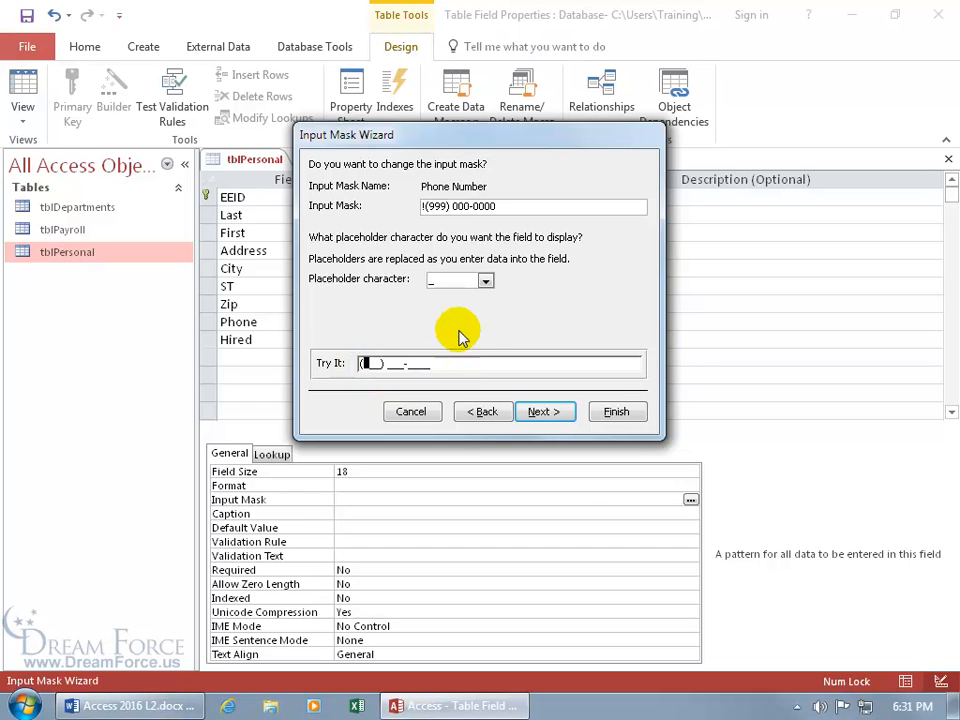
Set the placeholder character to # and preview it with a sample phone number
left_click(485, 280)
scroll(491, 318, "down", 3)
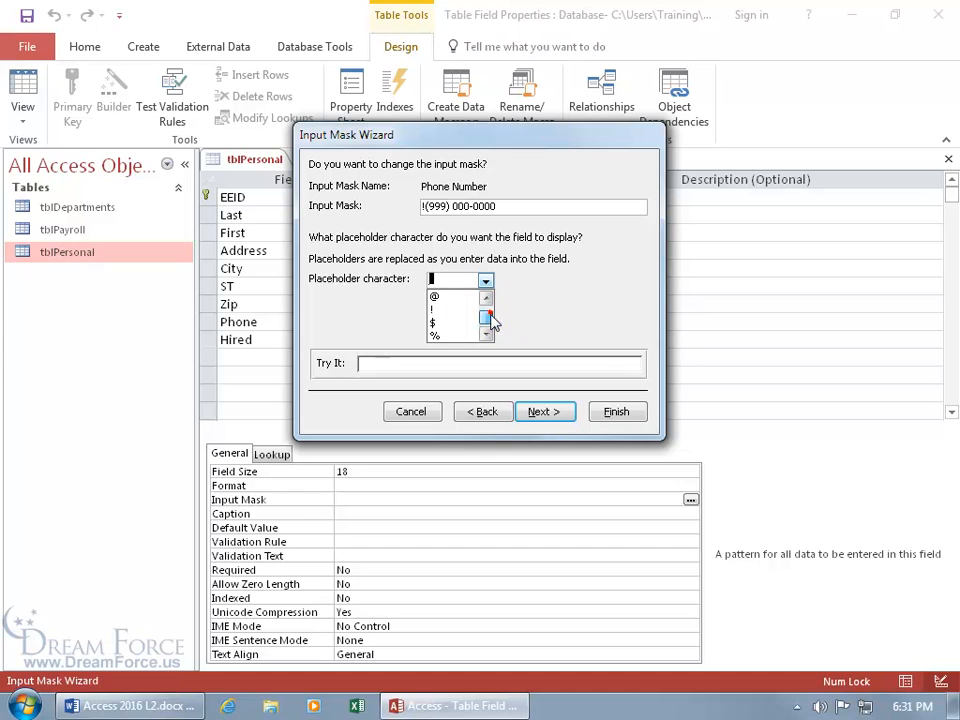
scroll(492, 318, "up", 2)
scroll(489, 311, "up", 1)
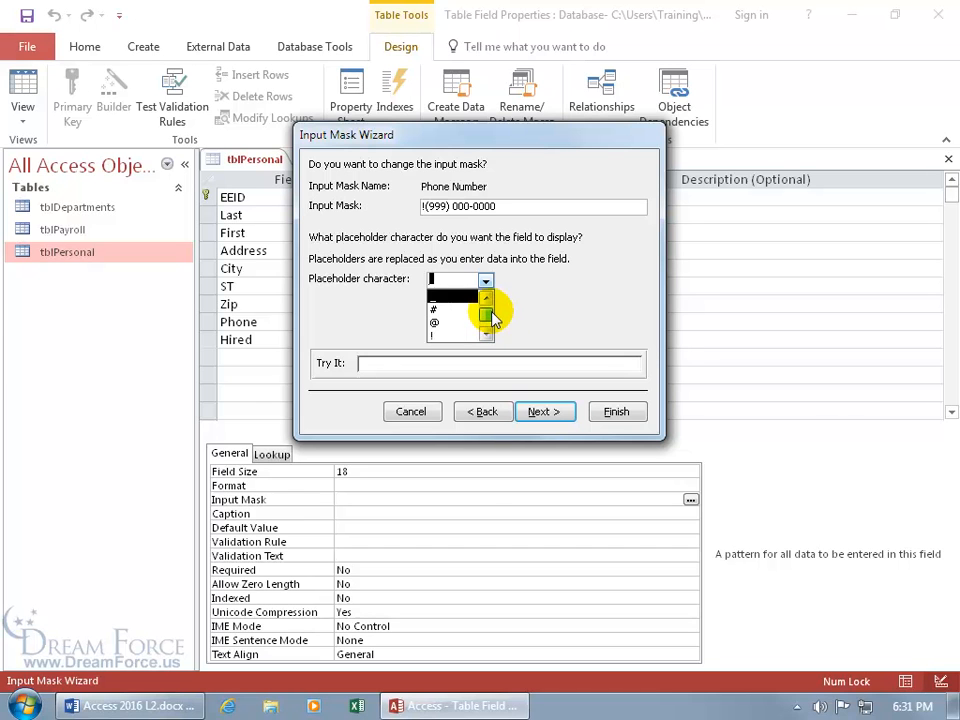
left_click(445, 309)
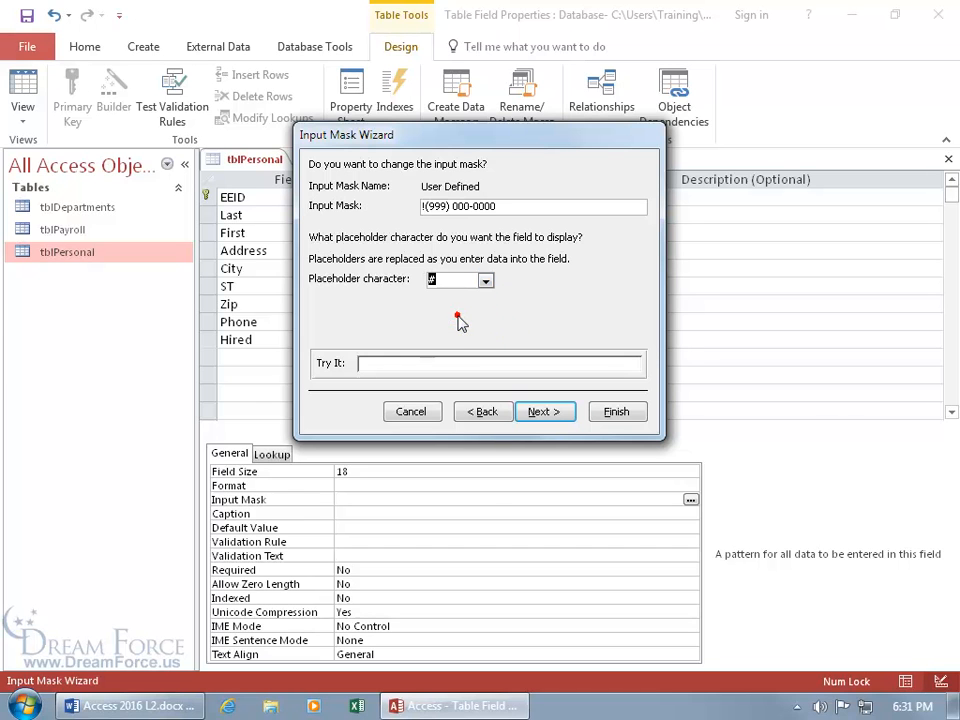
left_click(362, 366)
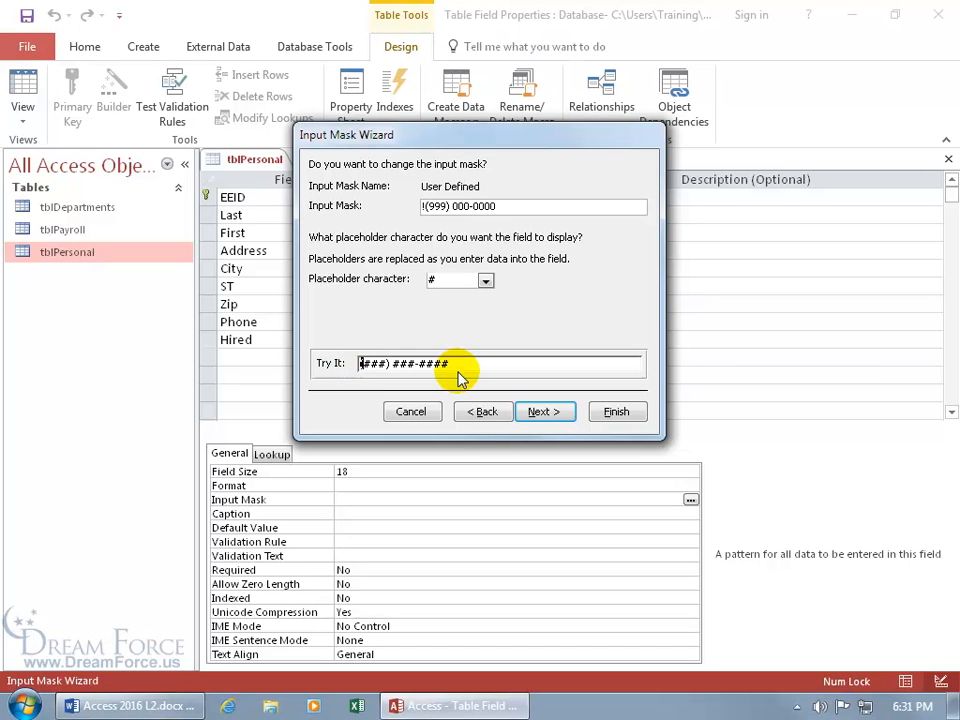
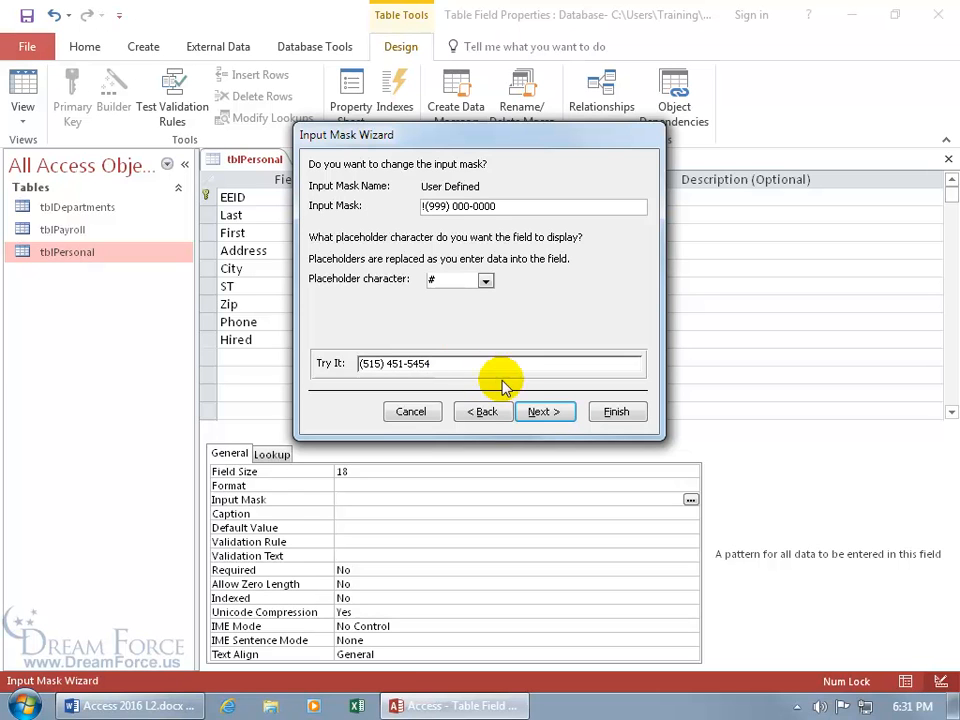
left_click(545, 412)
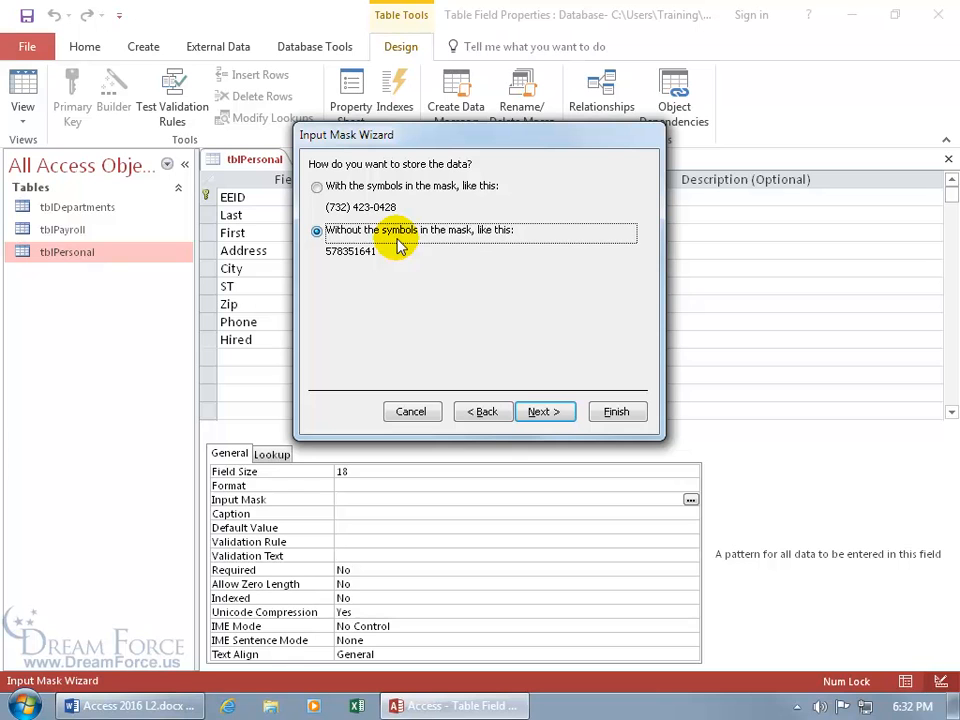
left_click(545, 412)
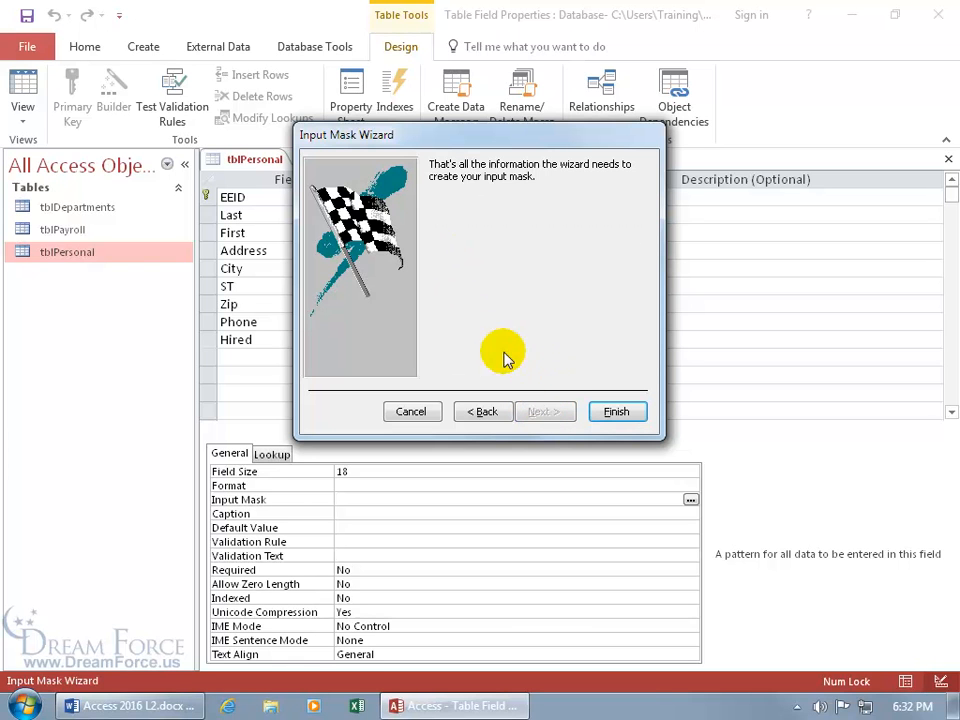
left_click(614, 413)
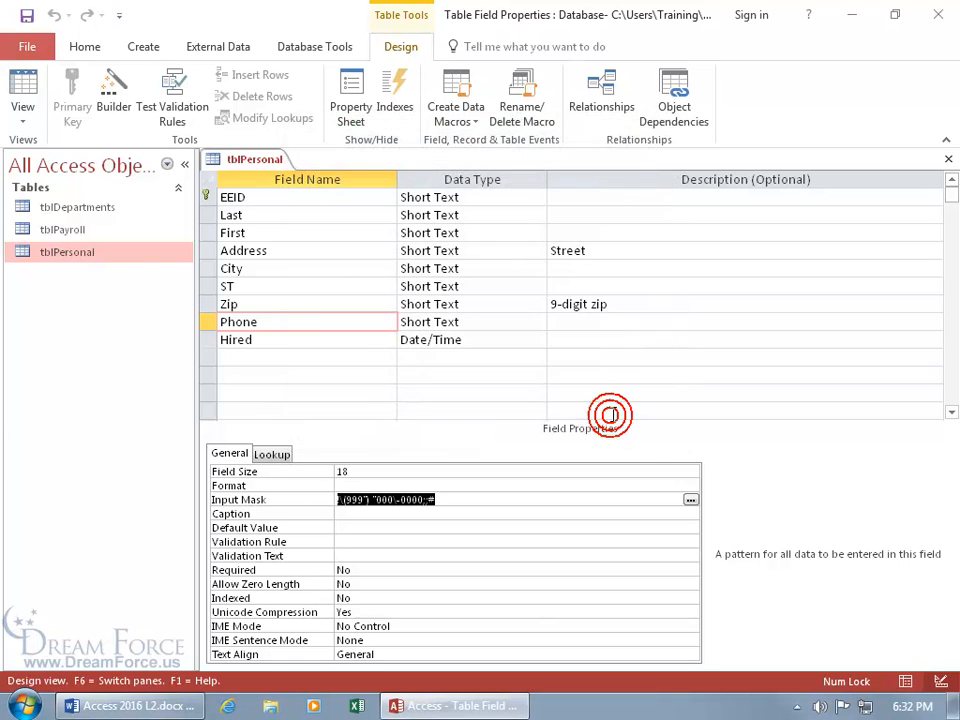
left_click(386, 514)
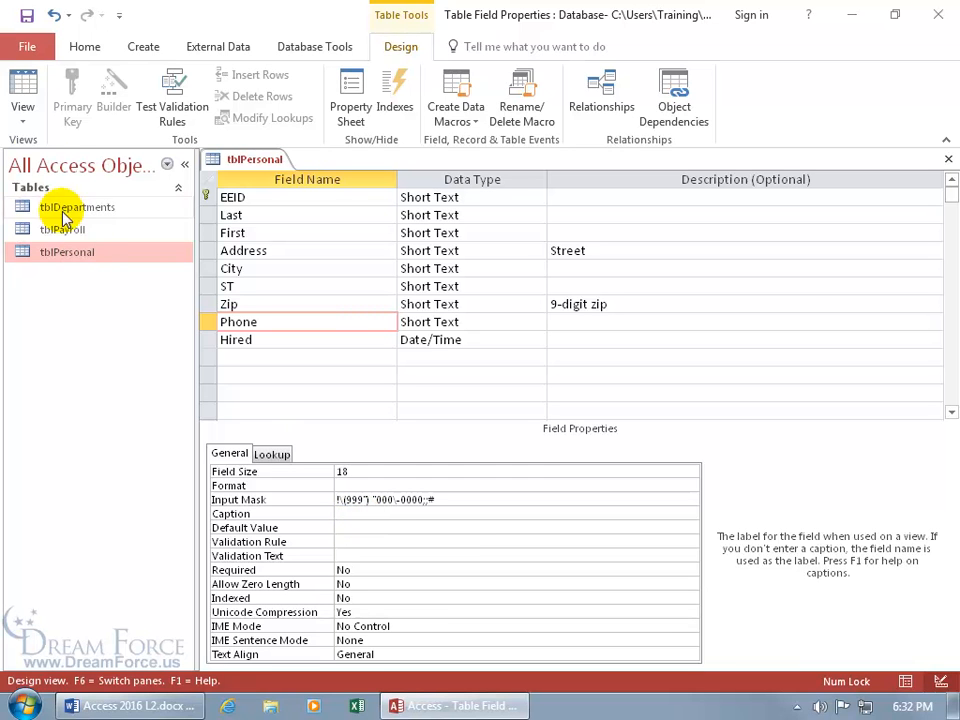
Save the design changes and return to tblPersonal's datasheet
left_click(27, 86)
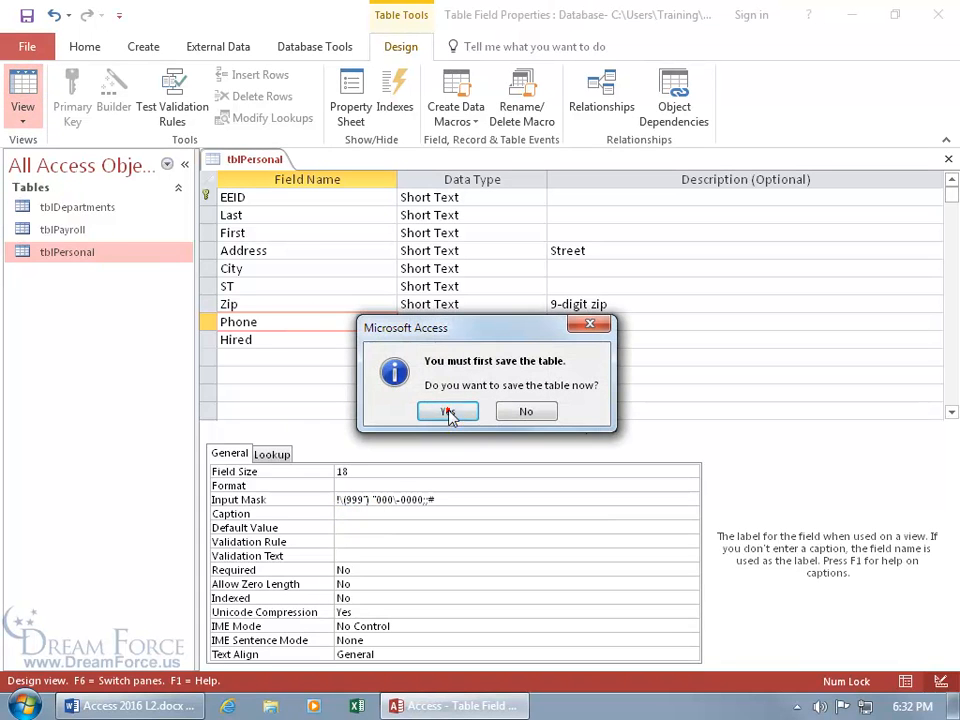
left_click(448, 411)
scroll(440, 413, "down", 2)
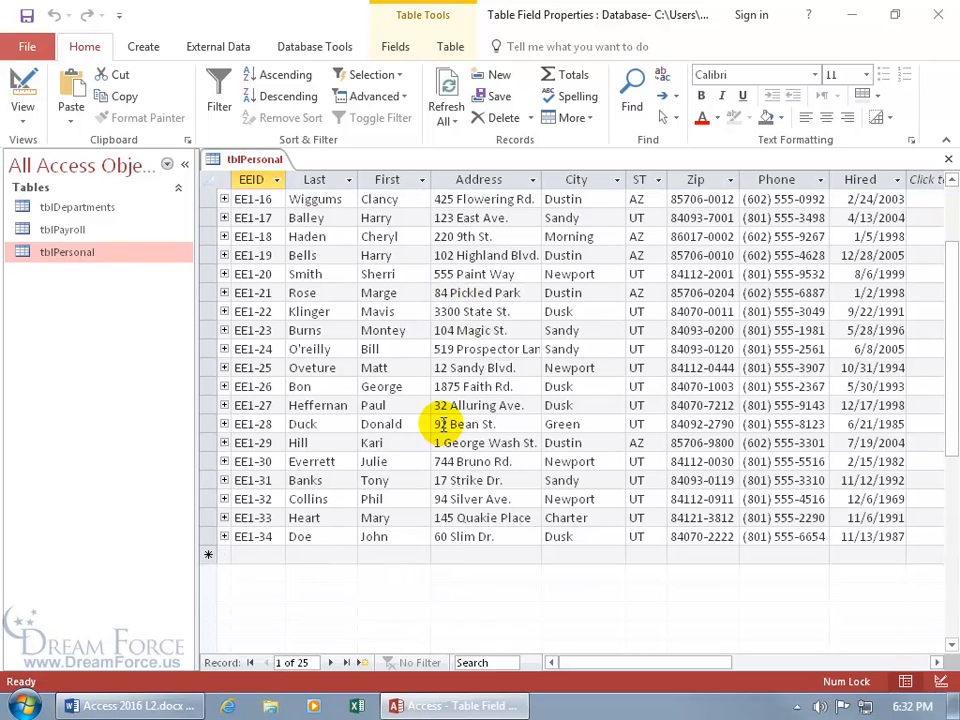
Test the Phone mask with a sample number in a new record, then discard it
left_click(359, 662)
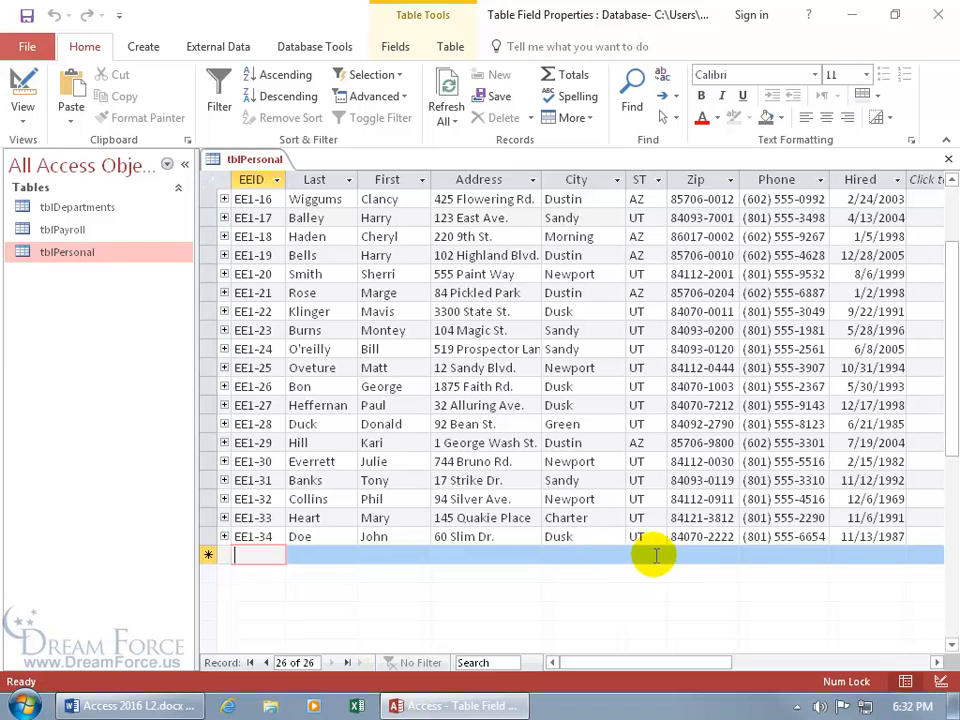
left_click(745, 555)
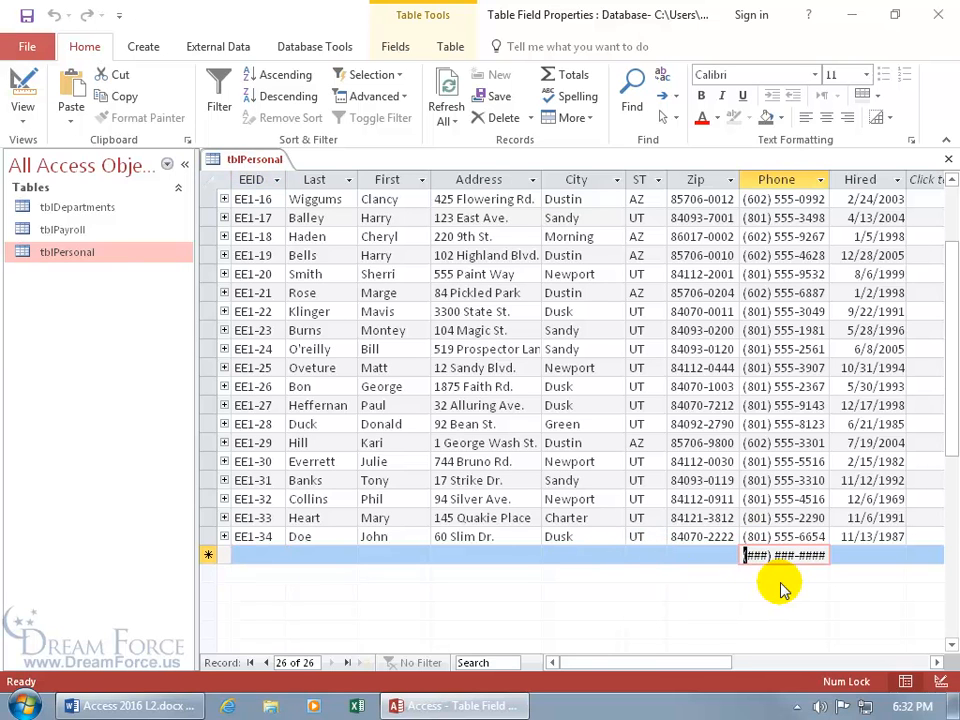
type("801) 555-1234")
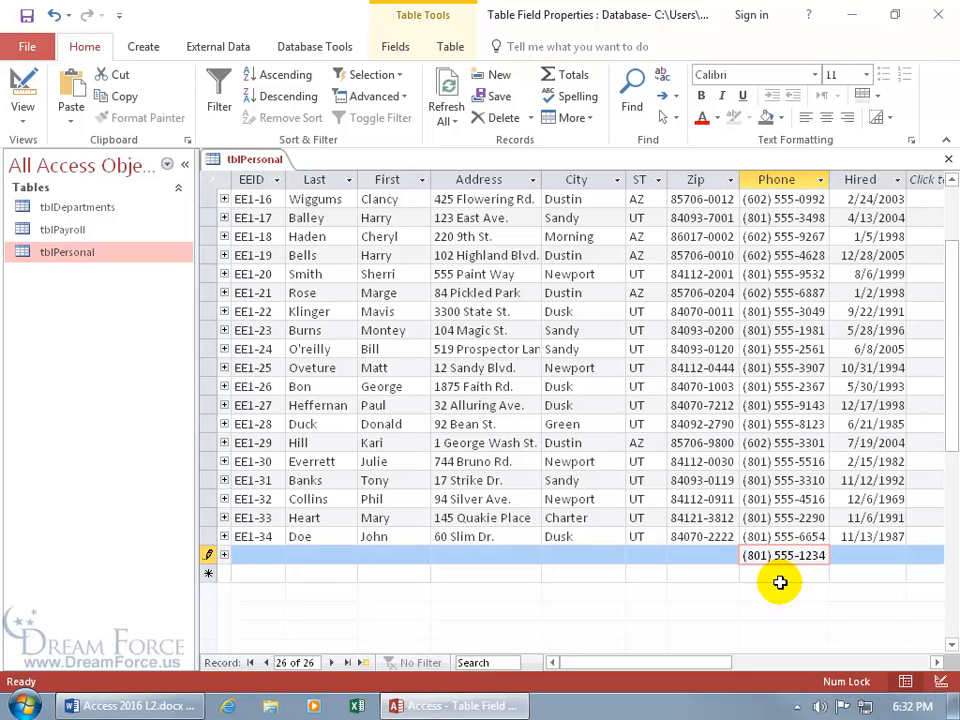
key("Escape")
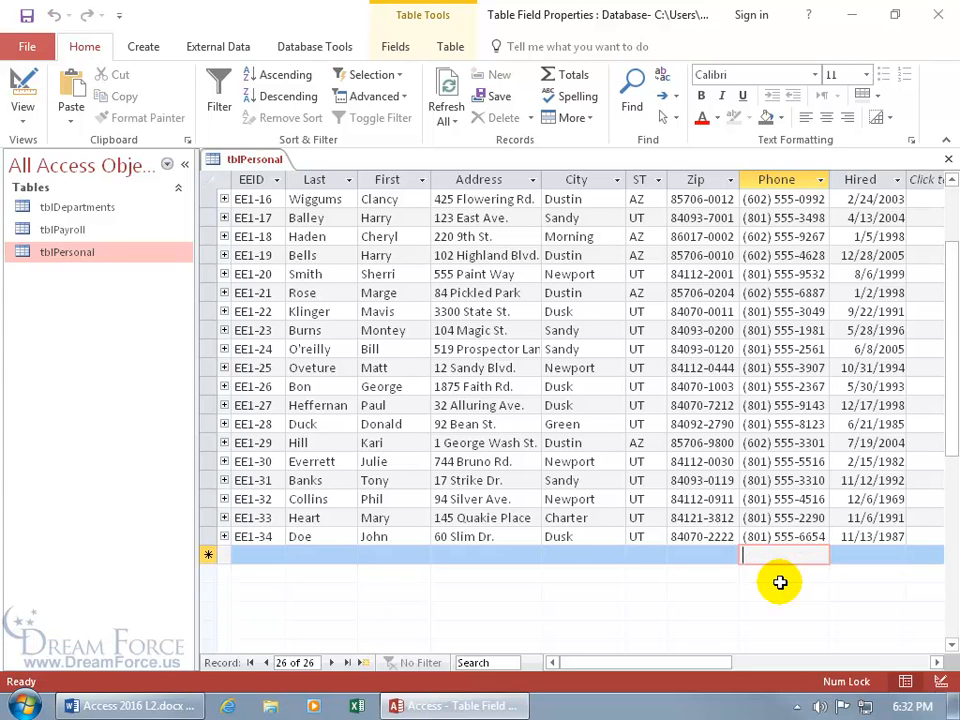
left_click(262, 555)
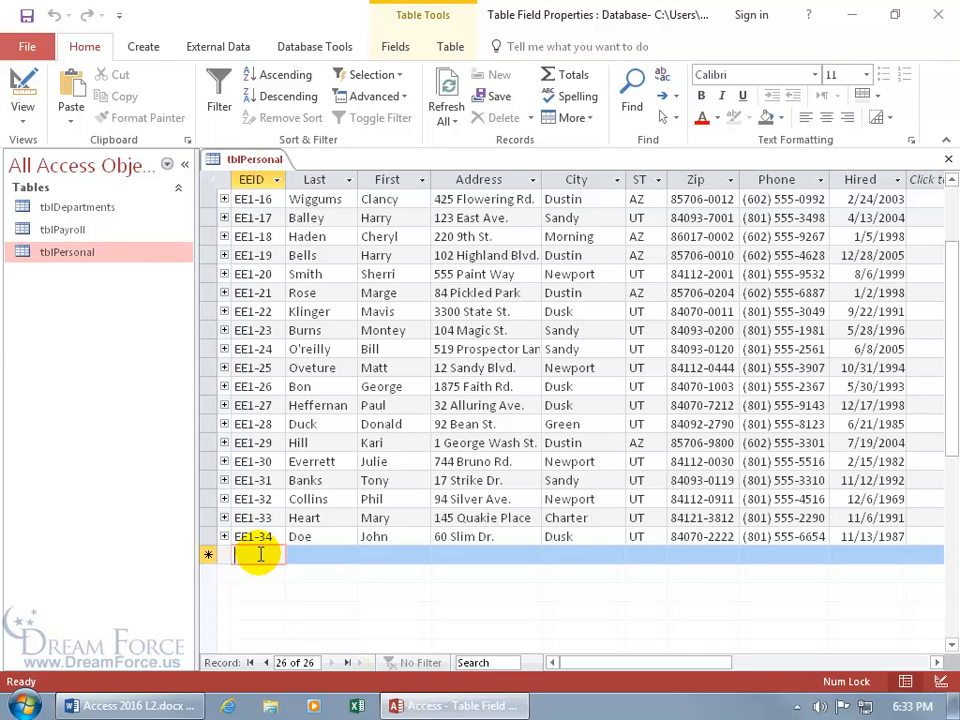
In Design view, launch the Input Mask Wizard for the EEID field
left_click(22, 86)
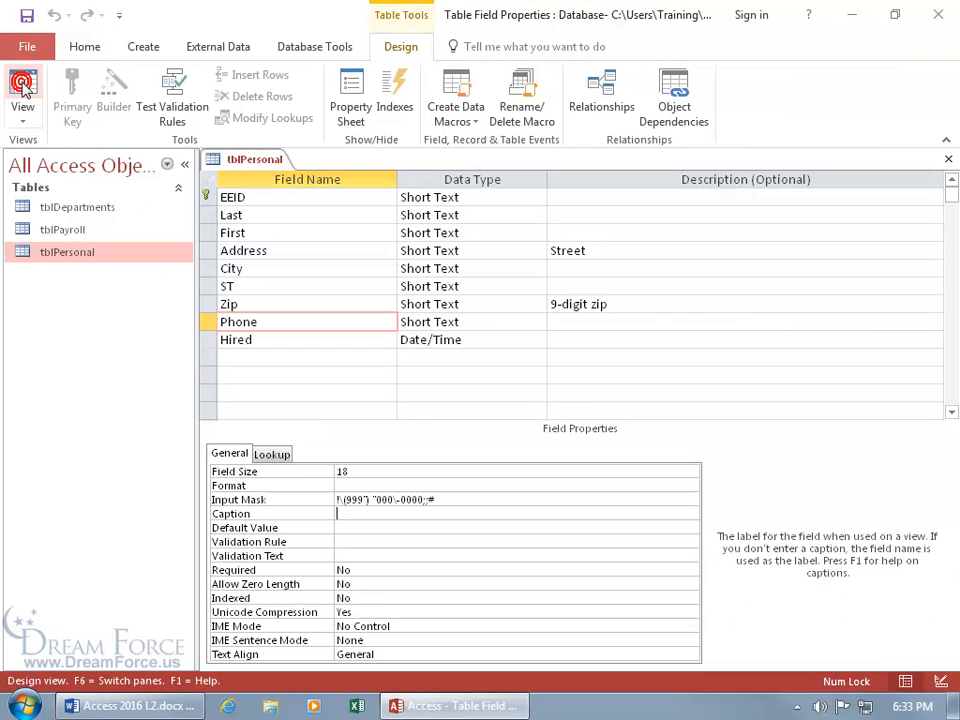
left_click(305, 196)
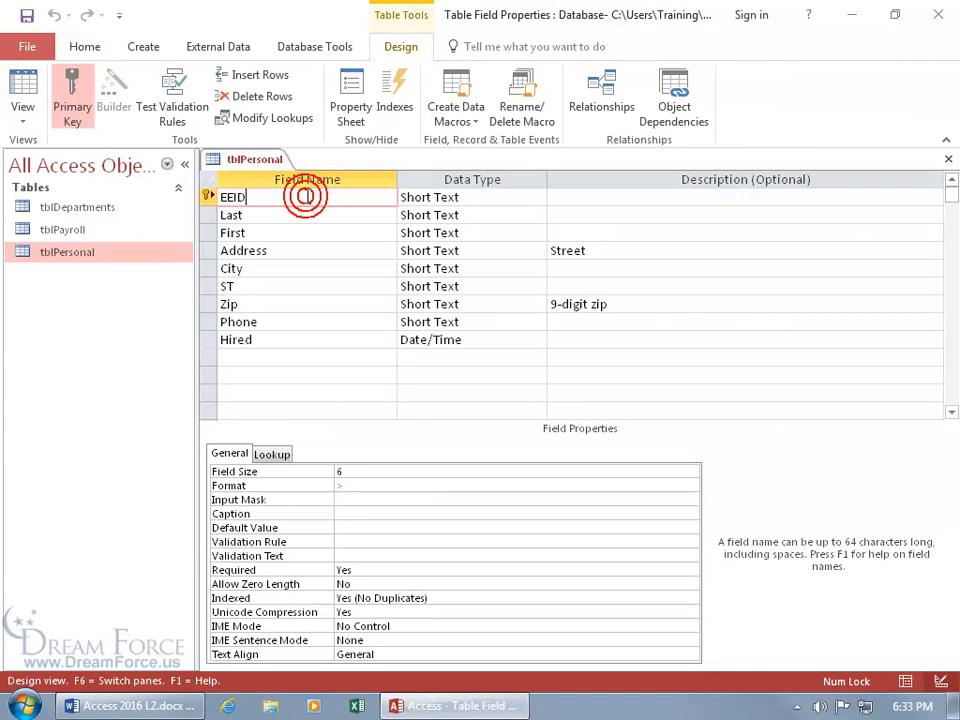
left_click(372, 498)
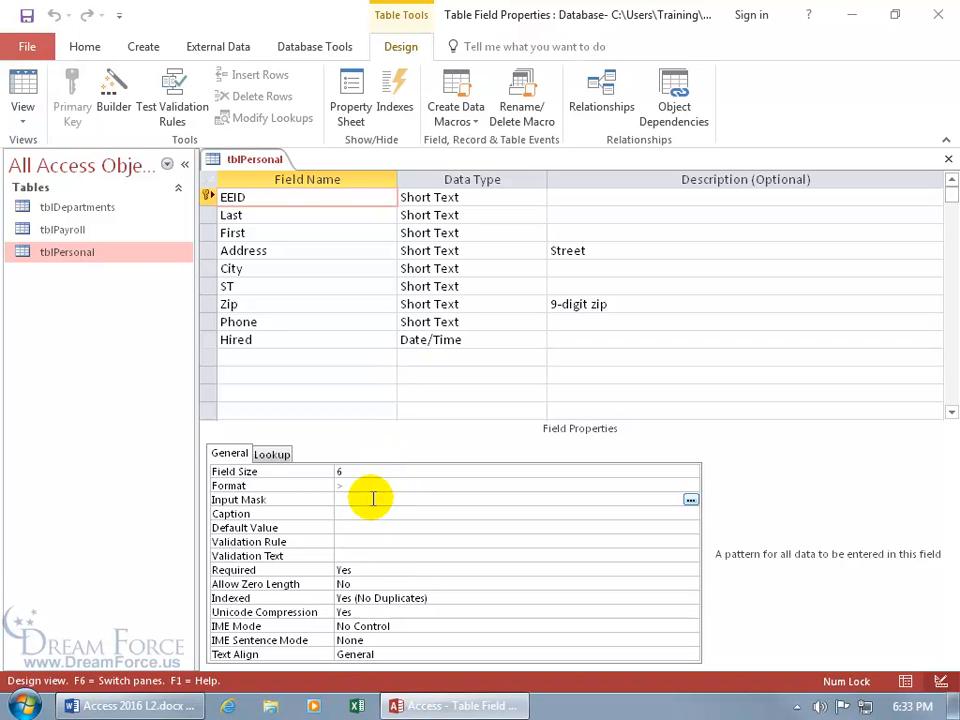
left_click(690, 499)
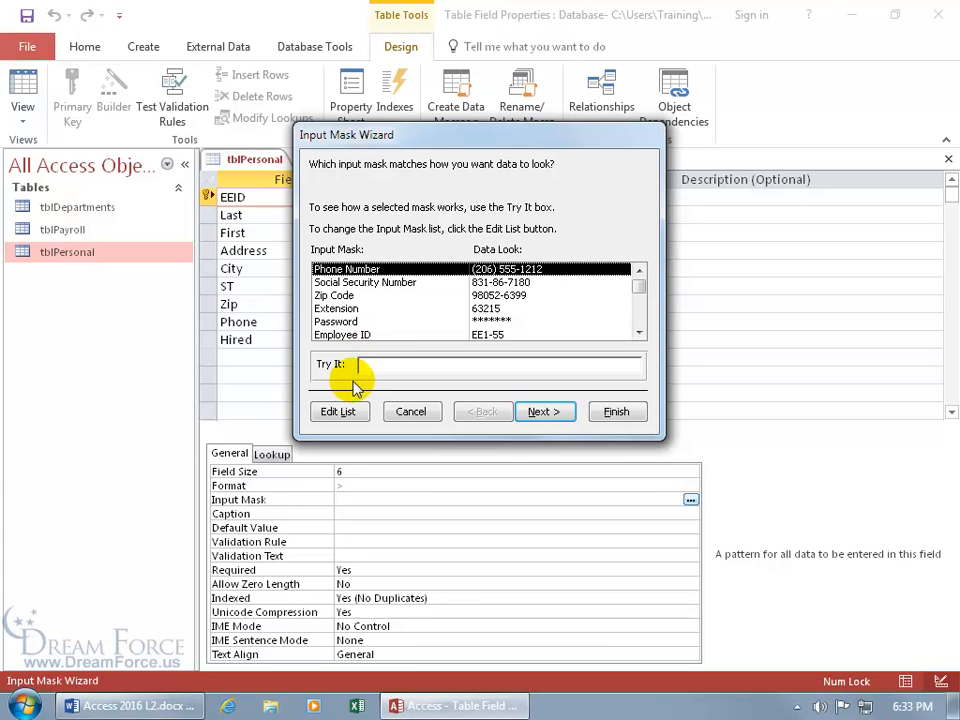
Edit the mask list, browse past the Employee ID !LL0-00 entry, and add a blank record
left_click(352, 414)
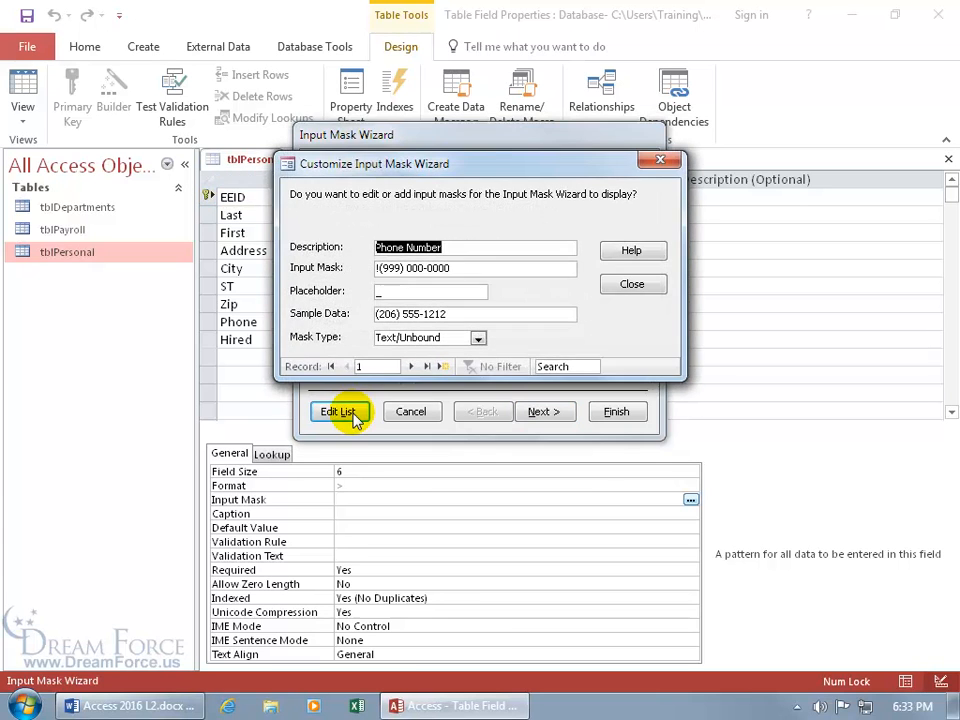
left_click(409, 365)
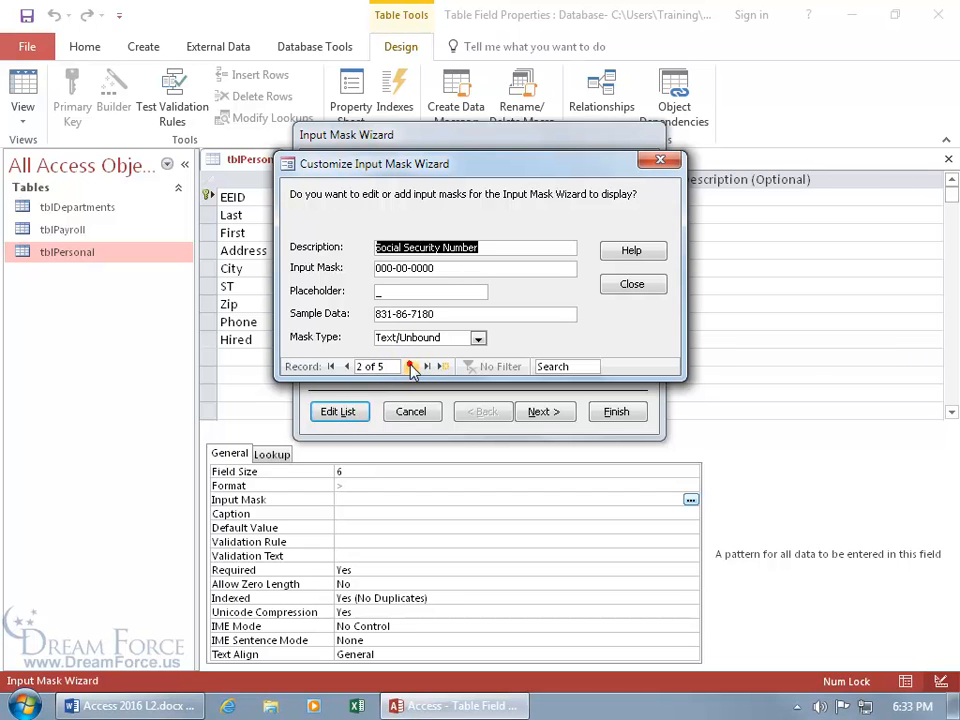
left_click(409, 365)
left_click(410, 366)
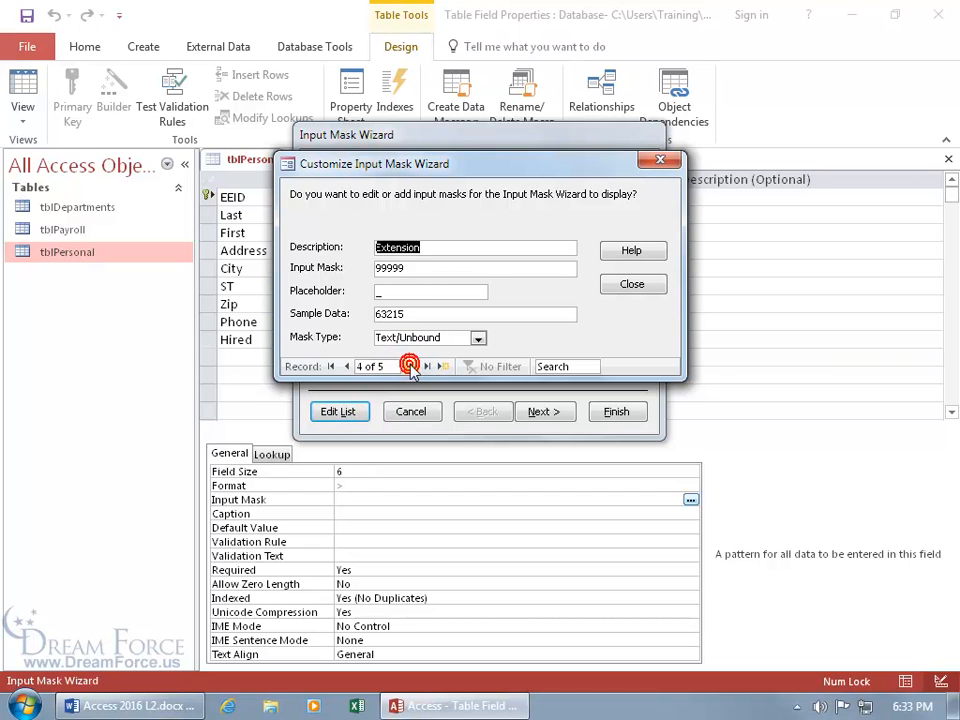
left_click(410, 366)
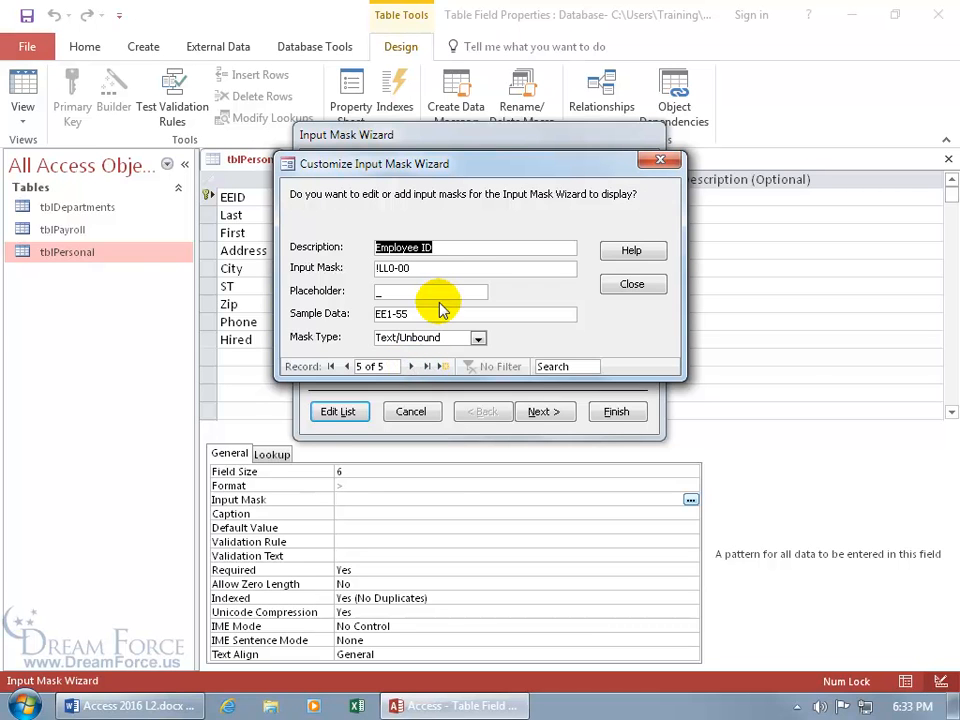
left_click(444, 368)
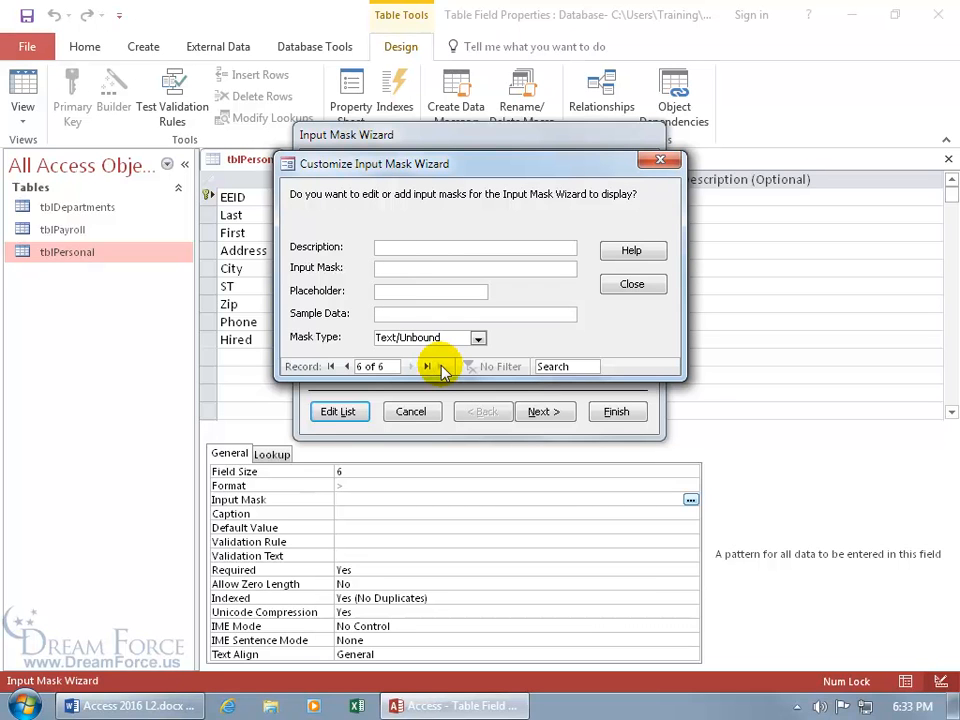
Define 'EmployeeID 2' as mask !LL0-00, placeholder _, sample EE1-55, and close the editor
type("EmployeeID 2")
left_click(382, 270)
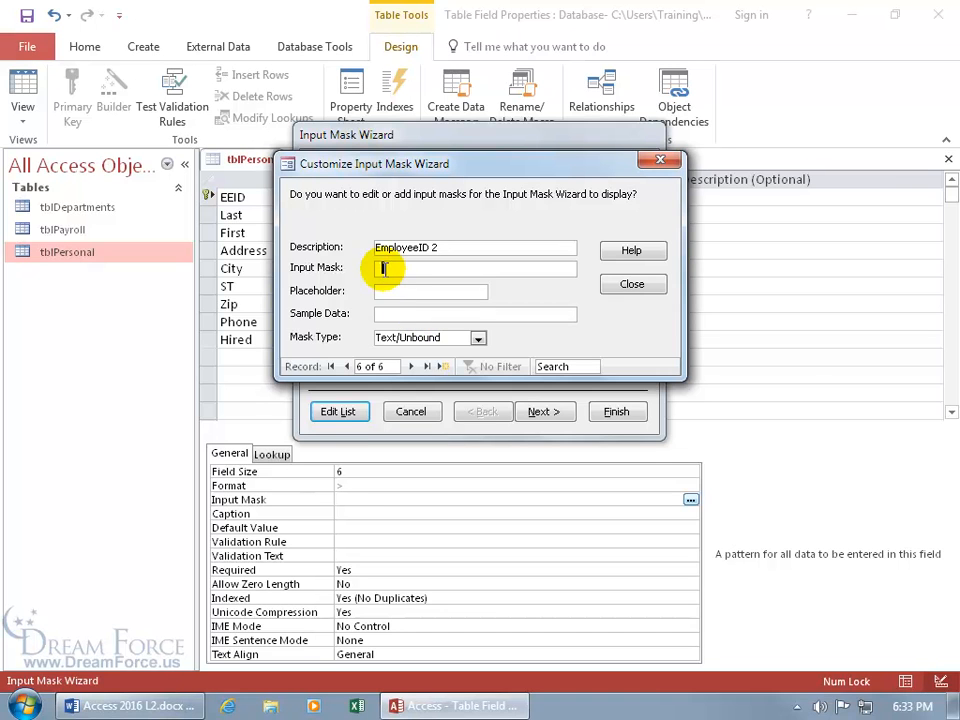
type("!")
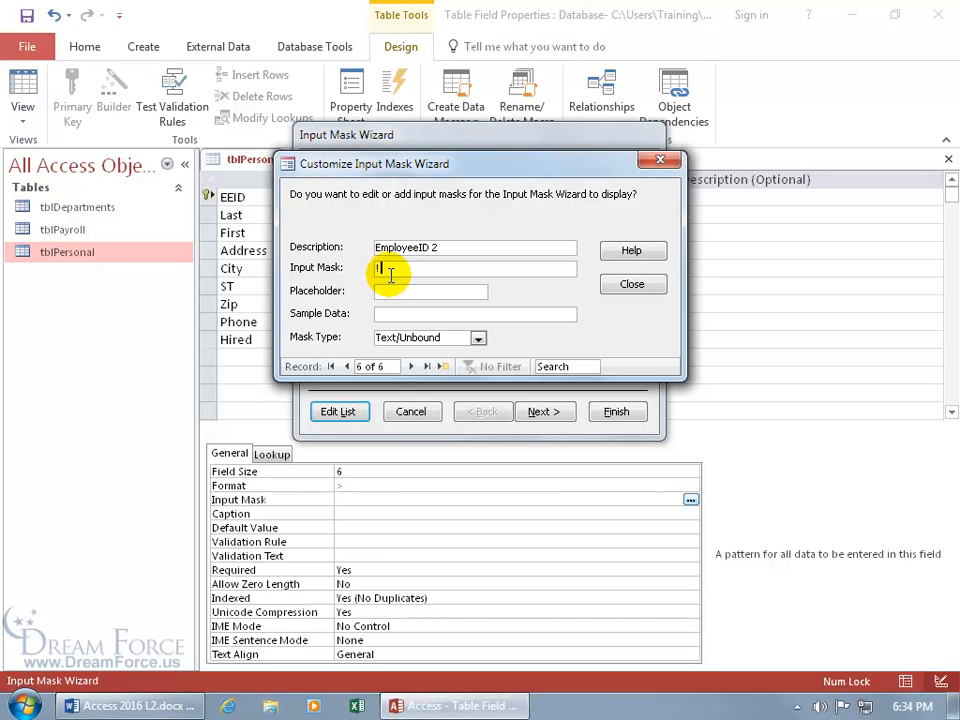
type("LL")
type("0")
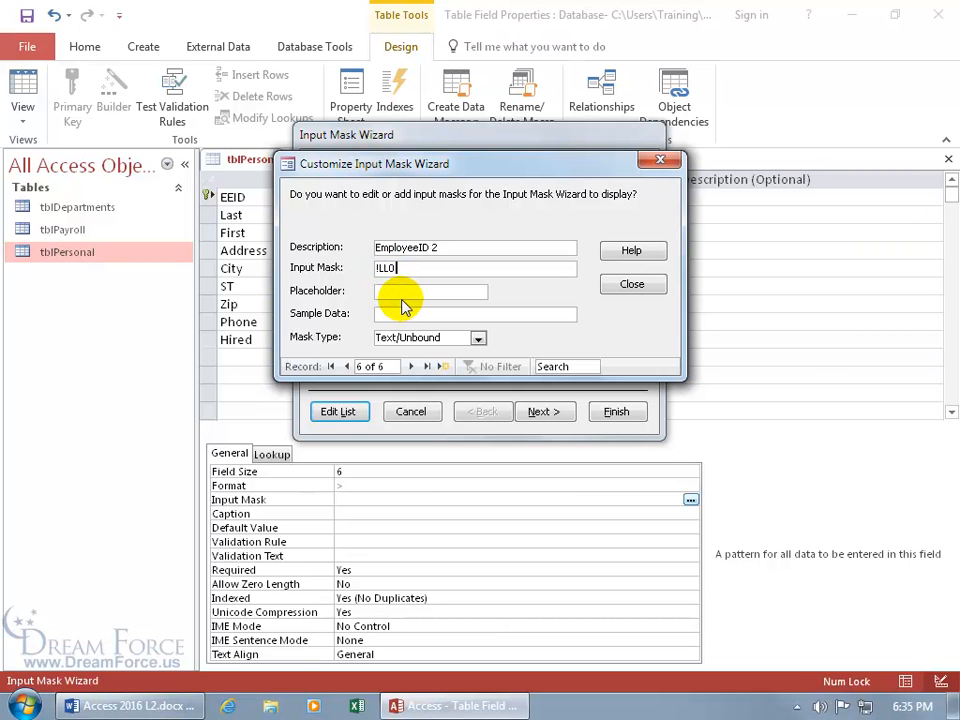
type("-00")
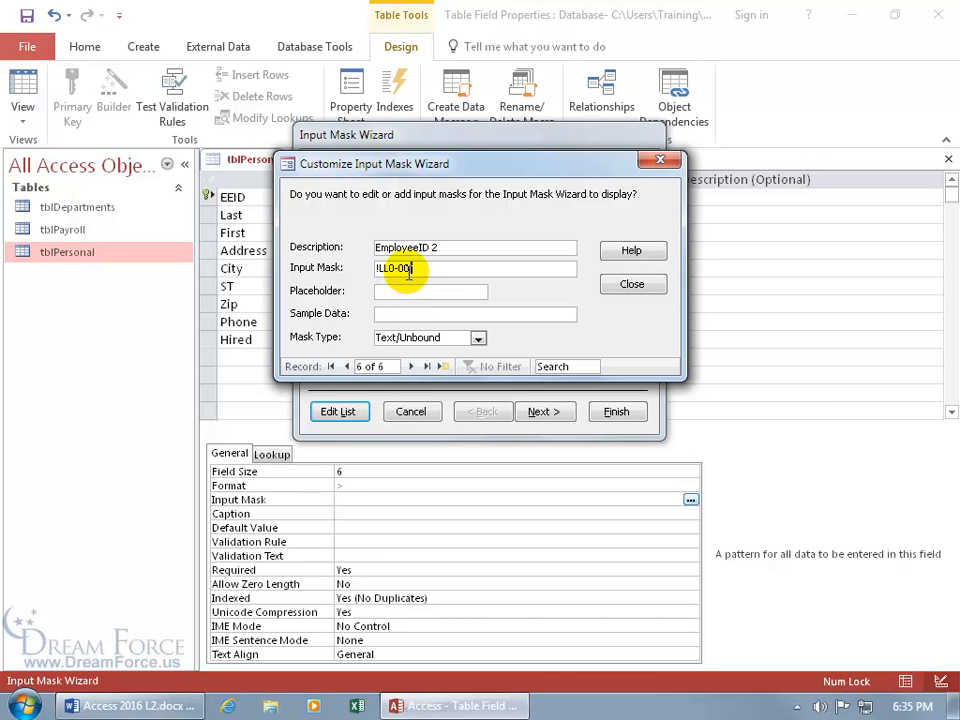
key("Tab")
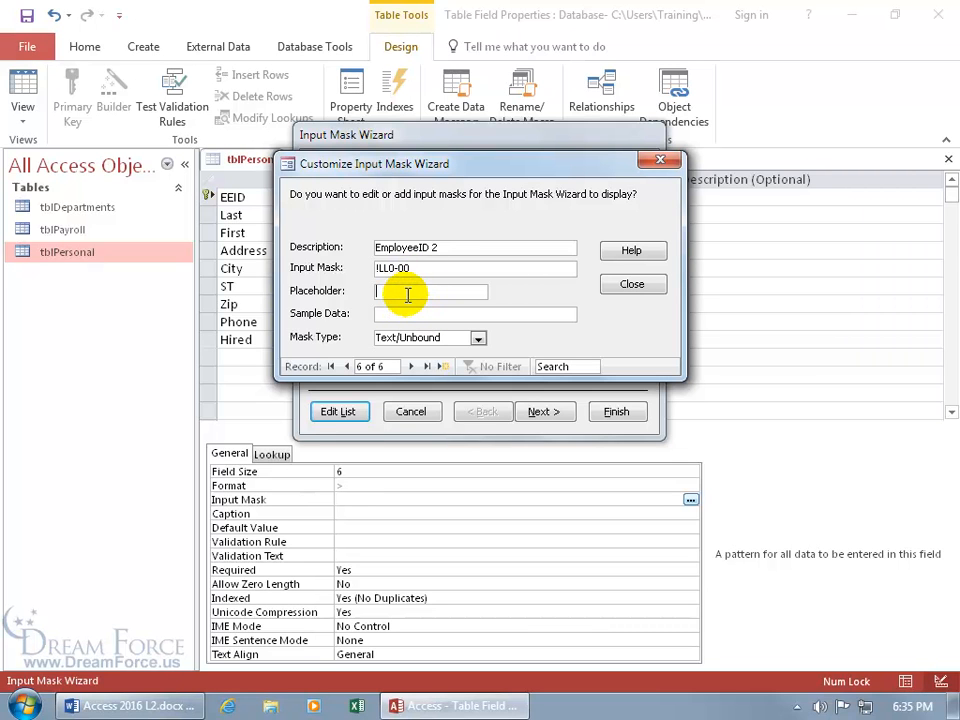
type("_")
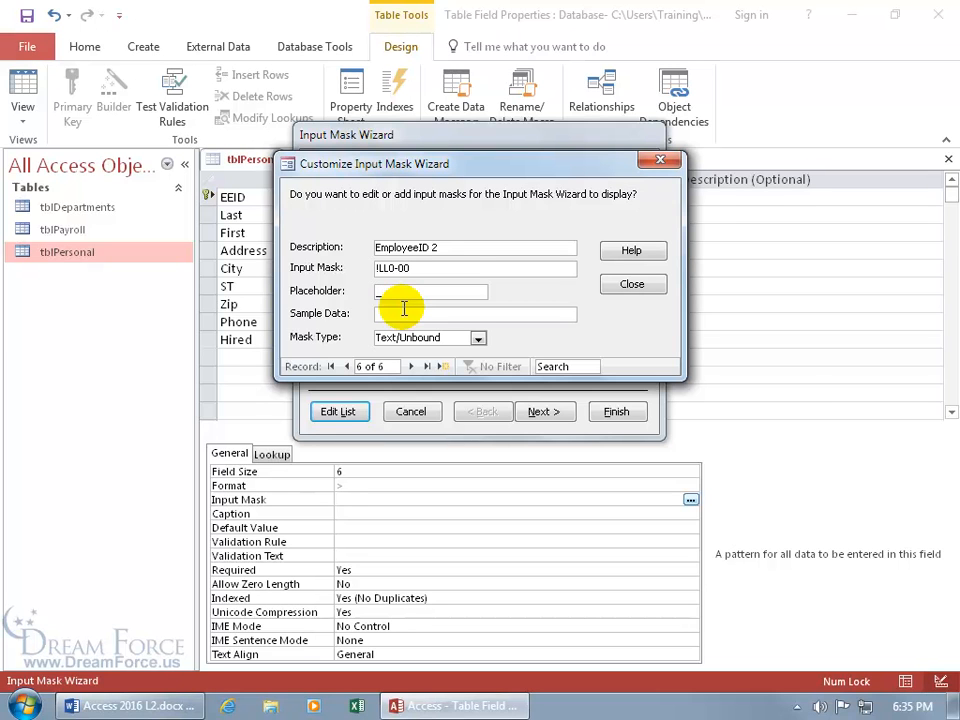
left_click(391, 314)
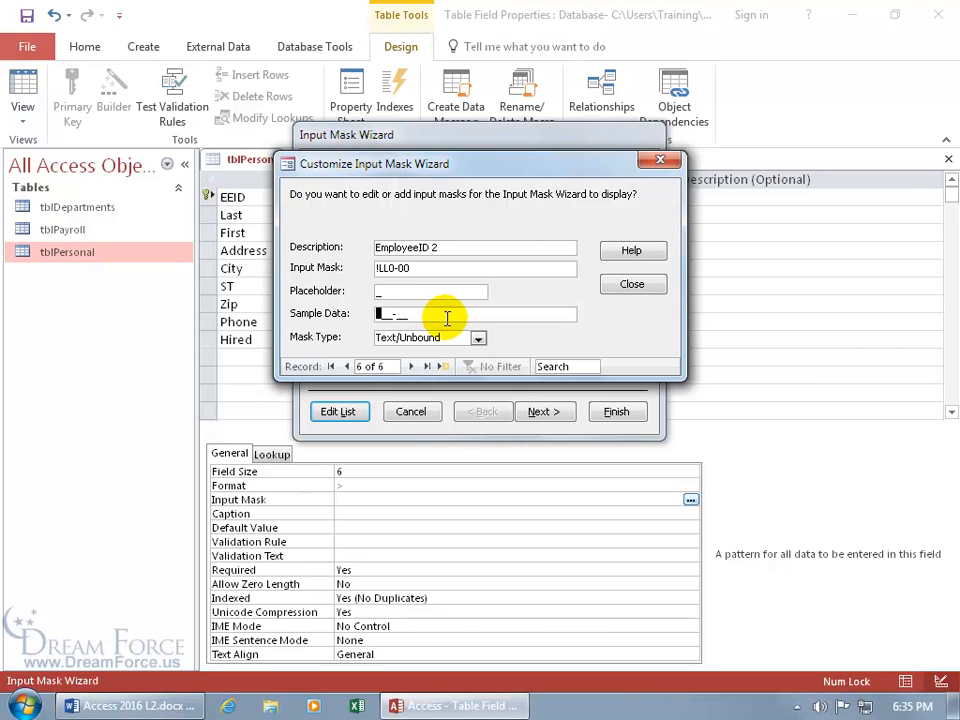
type("EE1-55")
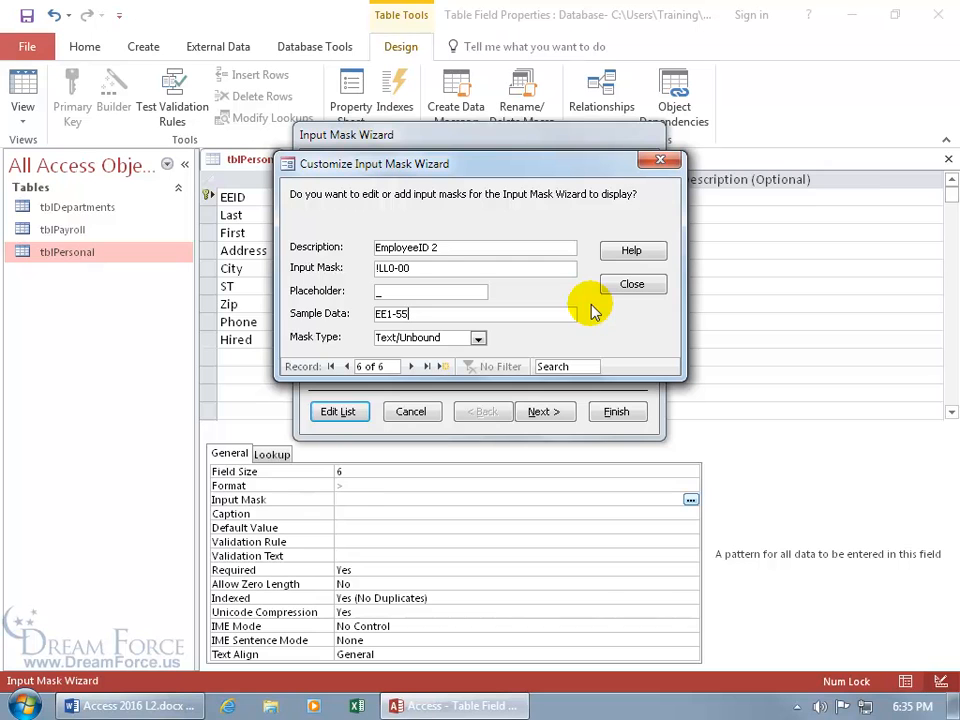
left_click(630, 284)
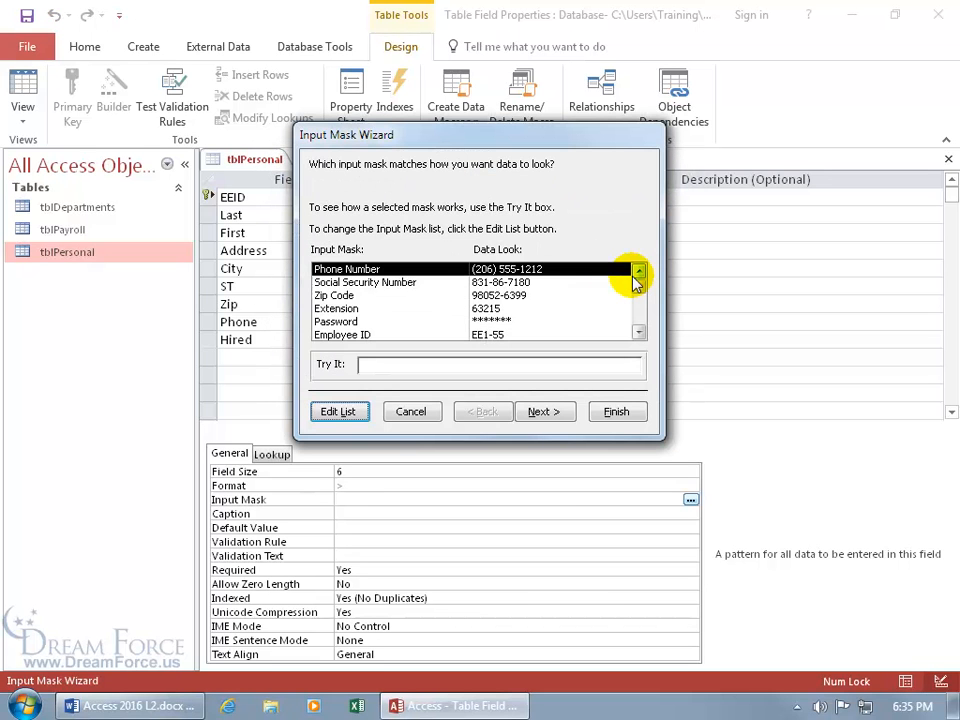
left_click(352, 414)
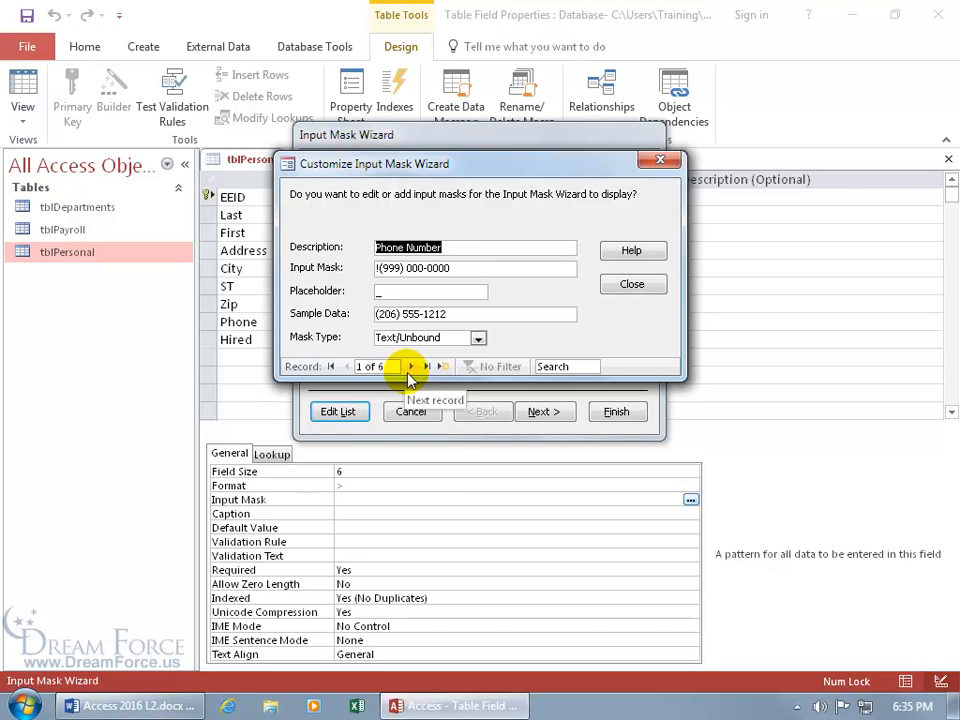
left_click(411, 367)
left_click(411, 367)
left_click(411, 367)
left_click(411, 367)
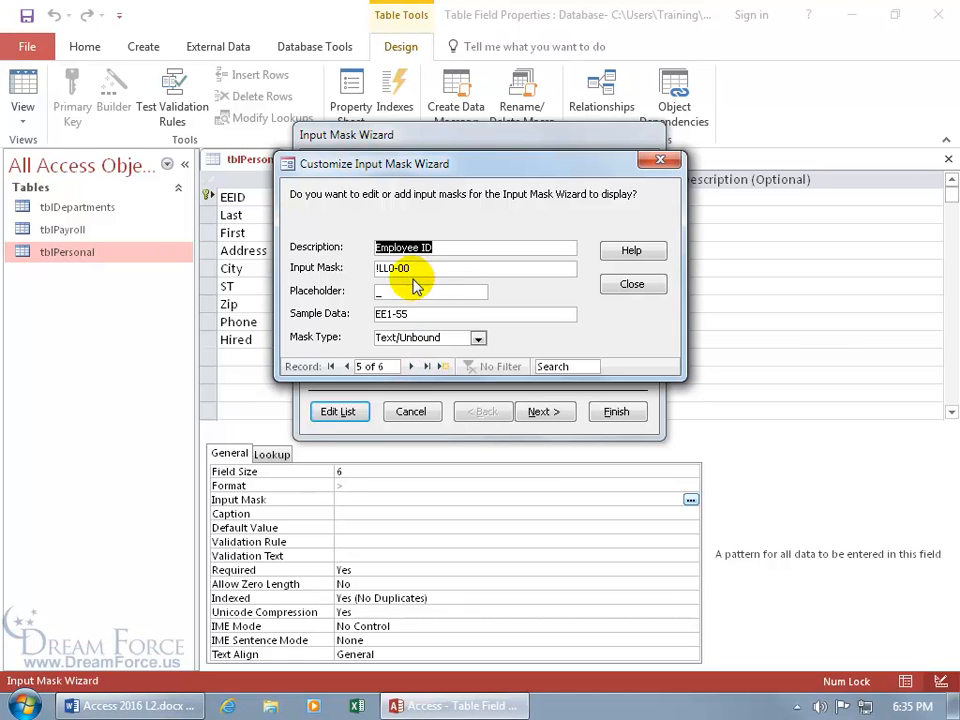
left_click(411, 367)
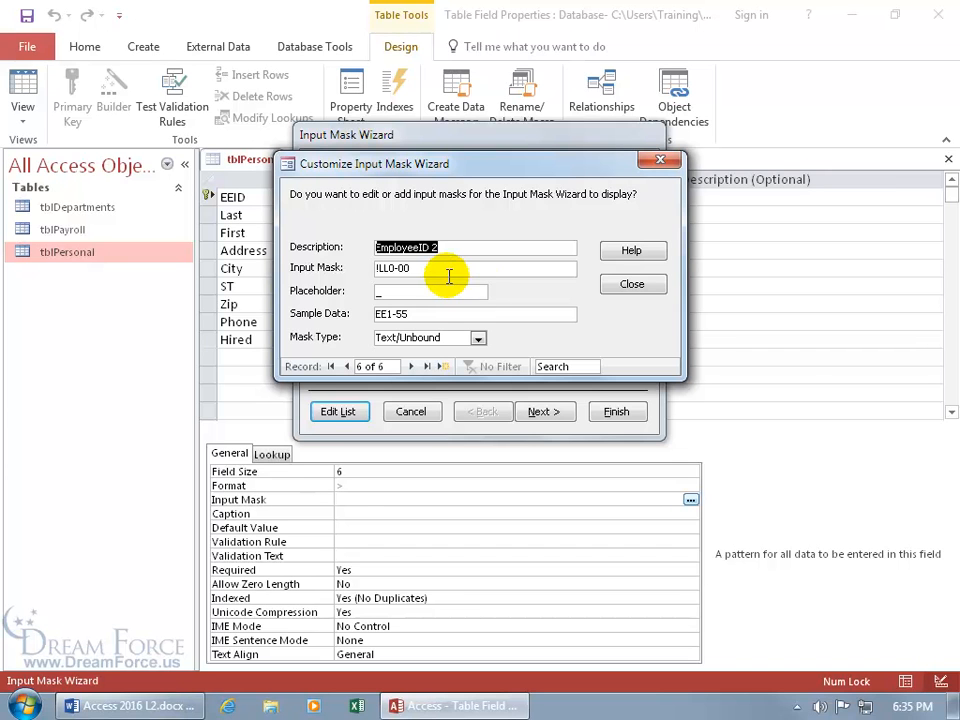
left_click(633, 284)
Select the EmployeeID 2 mask and try it with the sample entry EE15
left_click(639, 332)
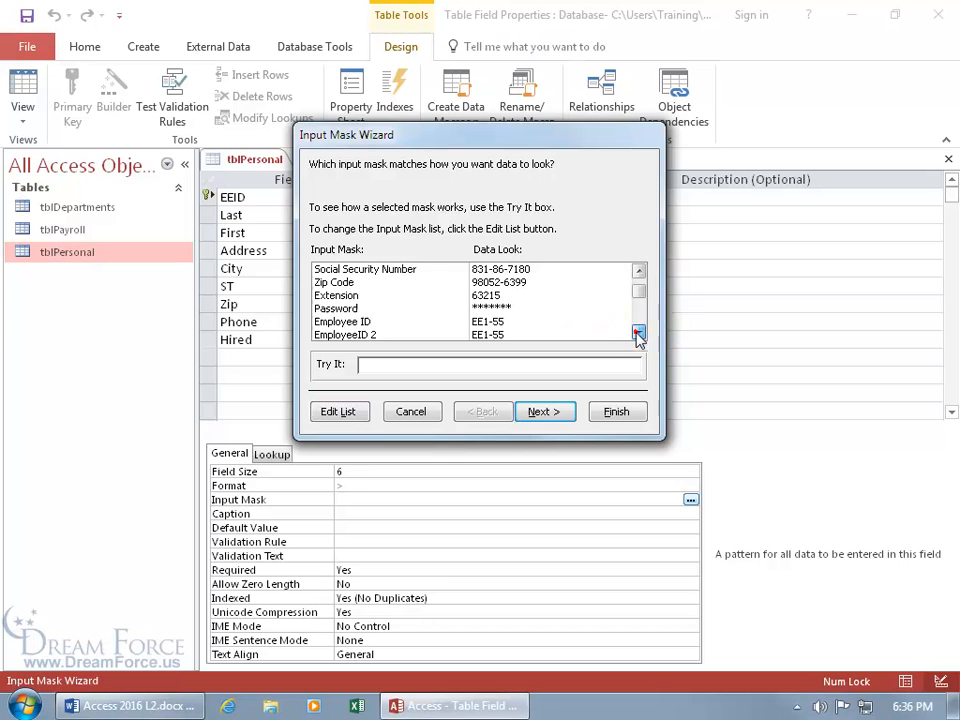
left_click(363, 321)
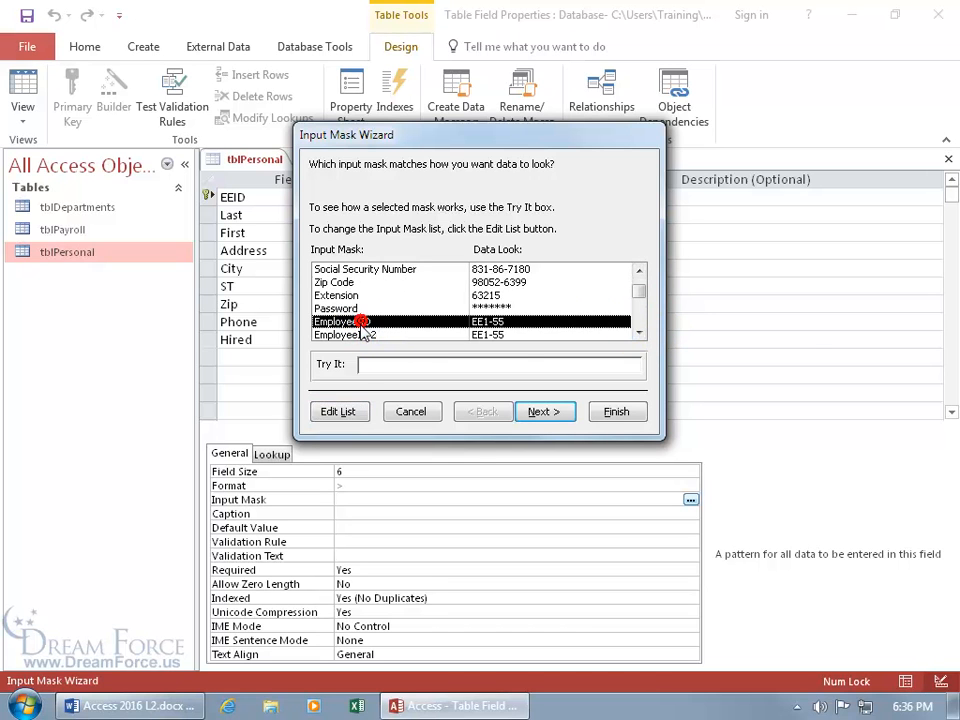
left_click(362, 335)
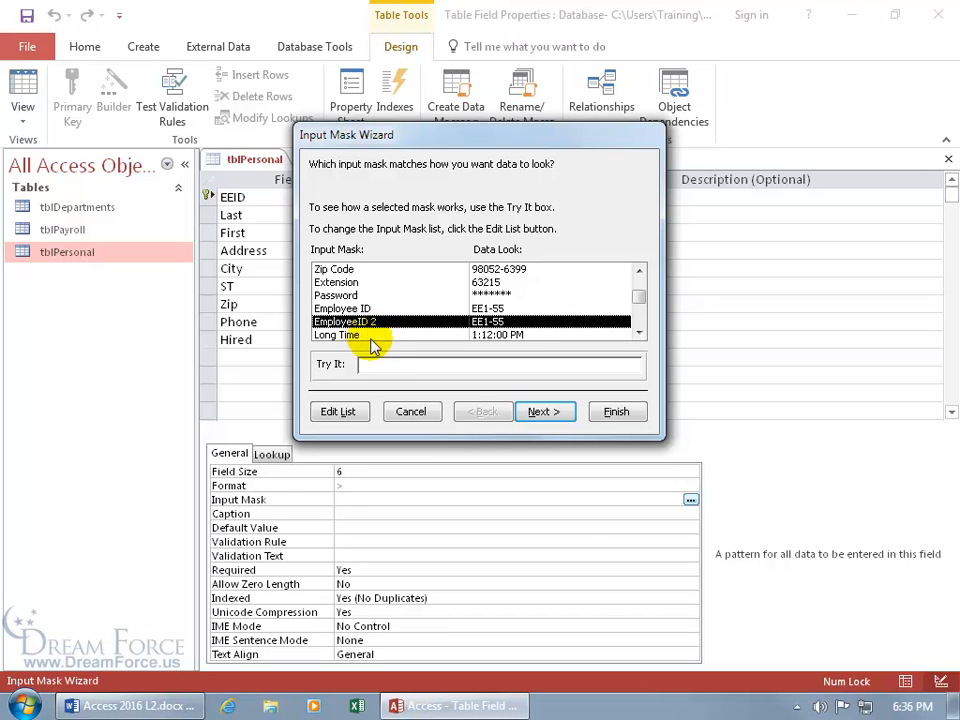
left_click(364, 364)
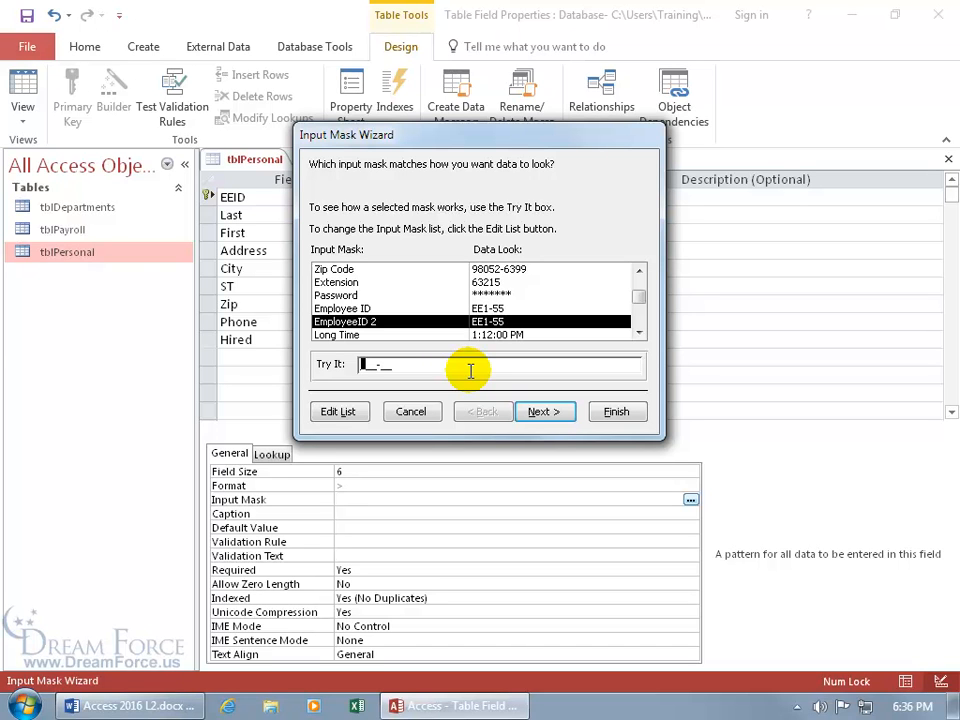
type("EE")
type("15")
left_click(562, 413)
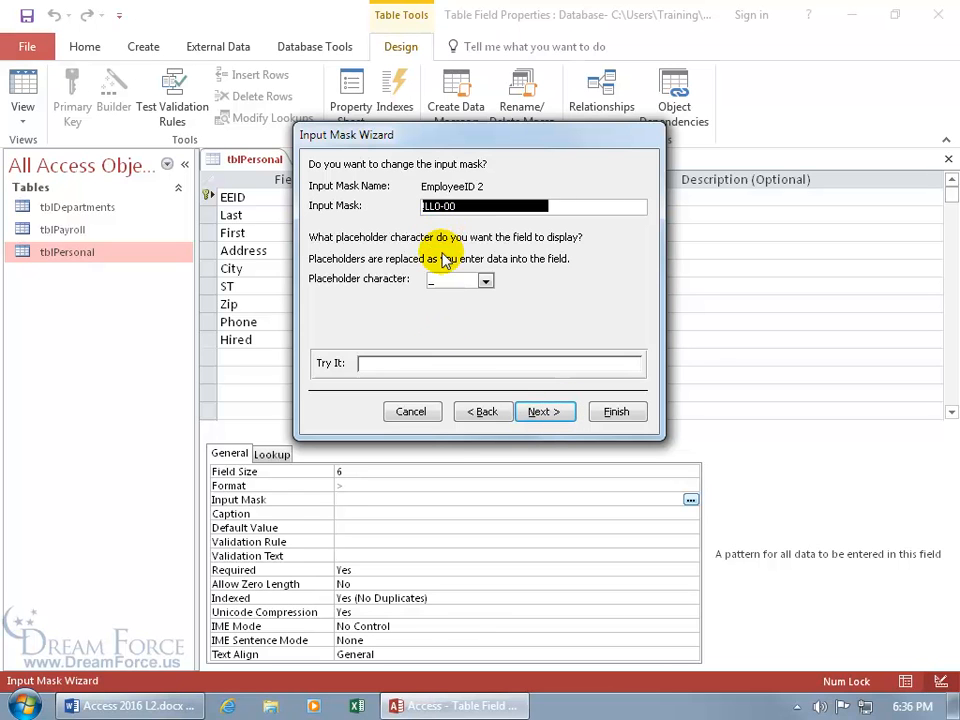
Keep the underscore placeholder and finish with data stored without the mask symbols
left_click(486, 281)
left_click(517, 285)
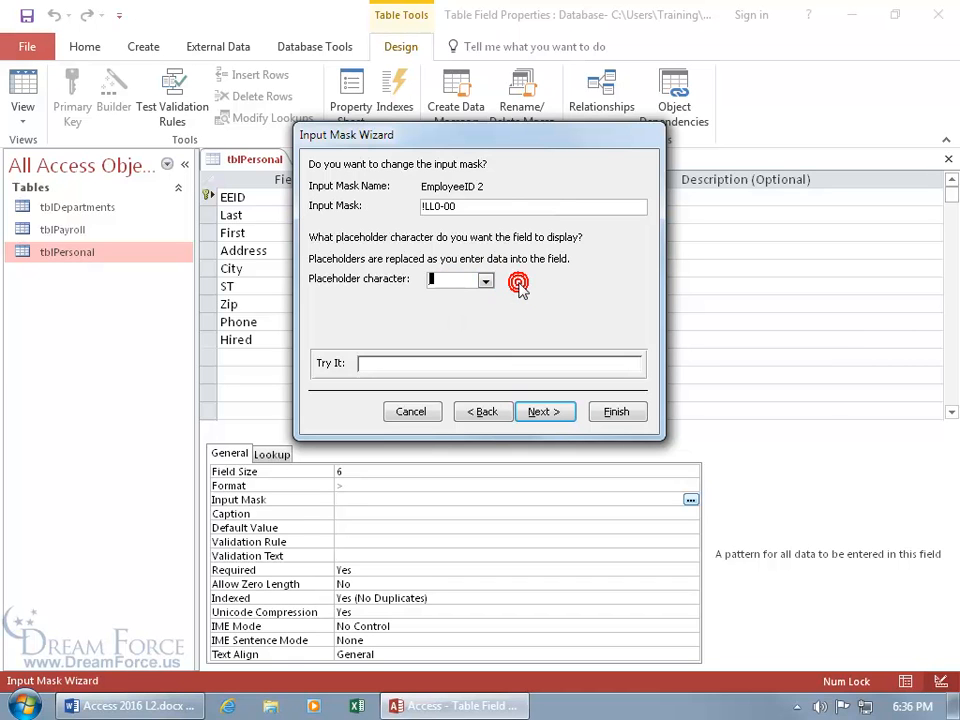
left_click(368, 363)
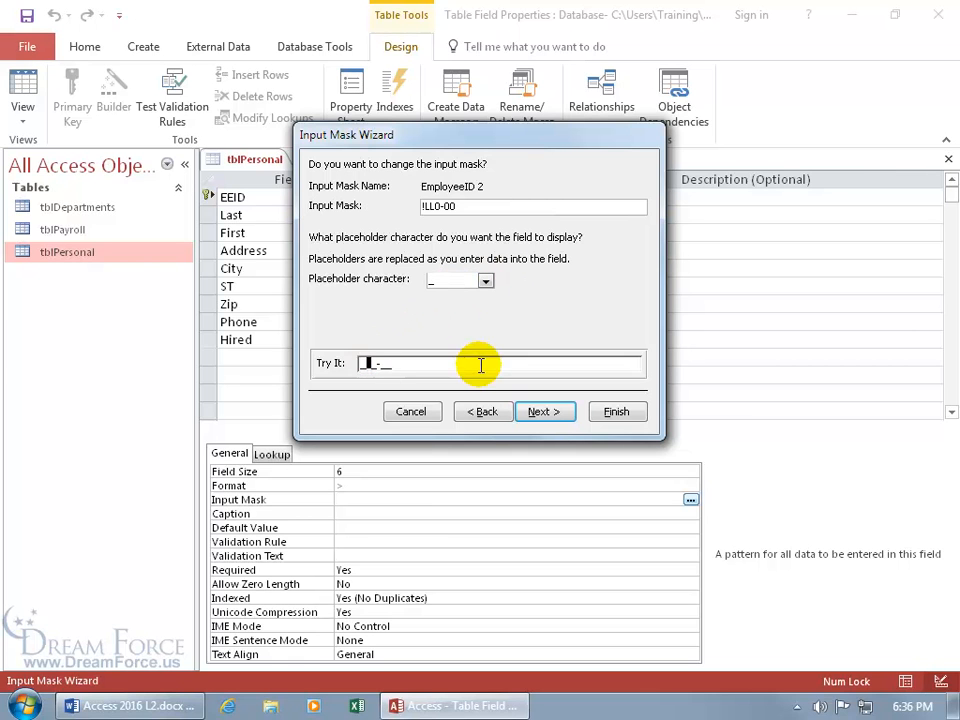
left_click(540, 412)
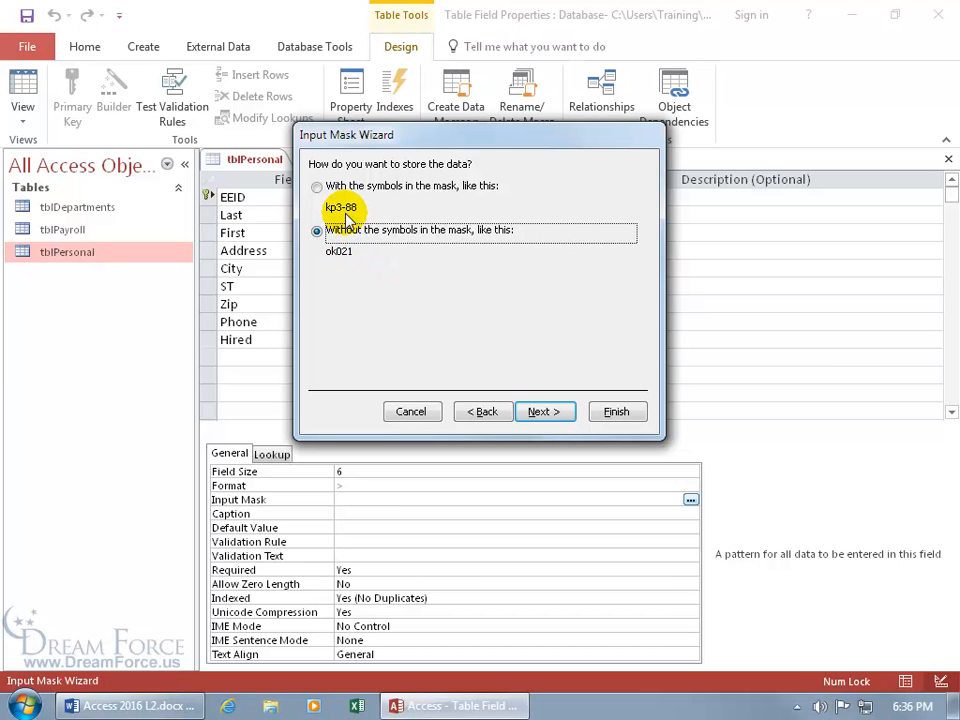
left_click(612, 411)
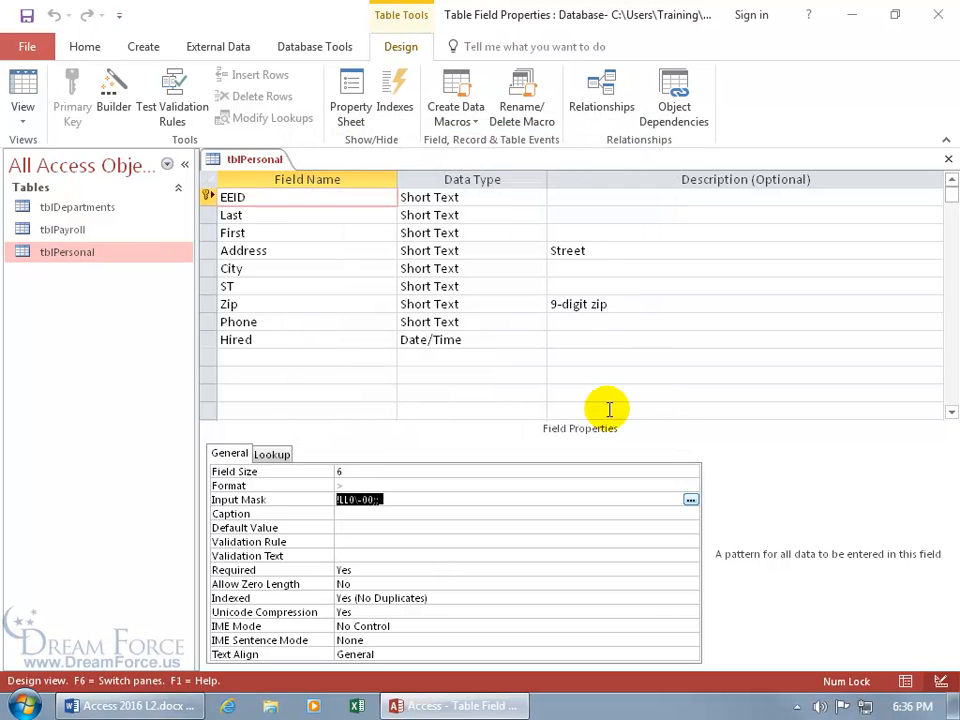
Save tblPersonal and enter a trial record with EEID ee1-55 in Datasheet view
left_click(22, 85)
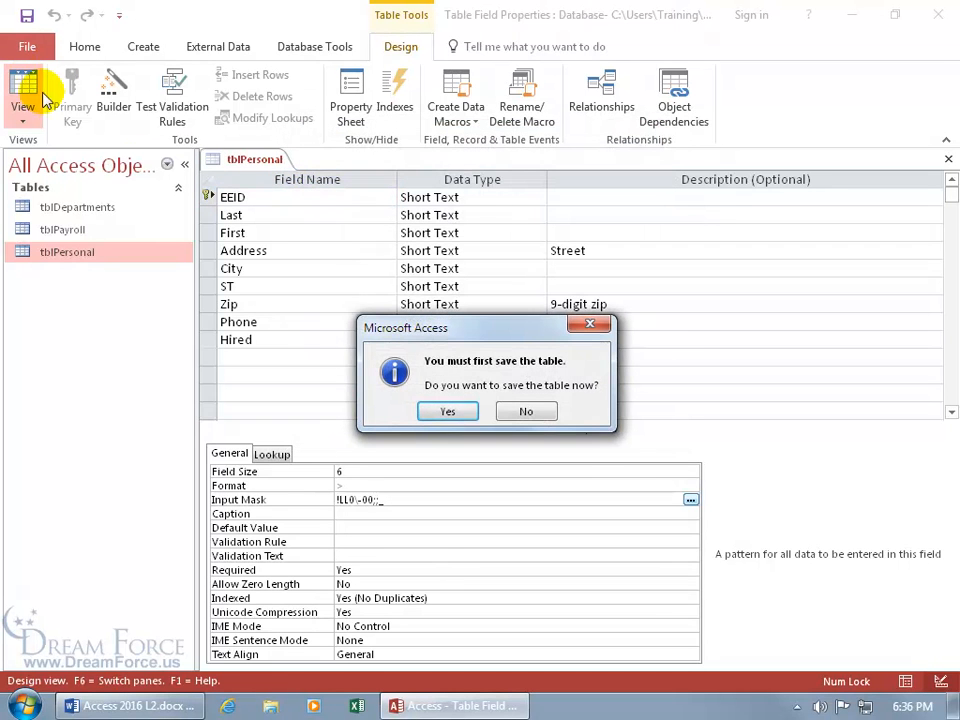
left_click(447, 411)
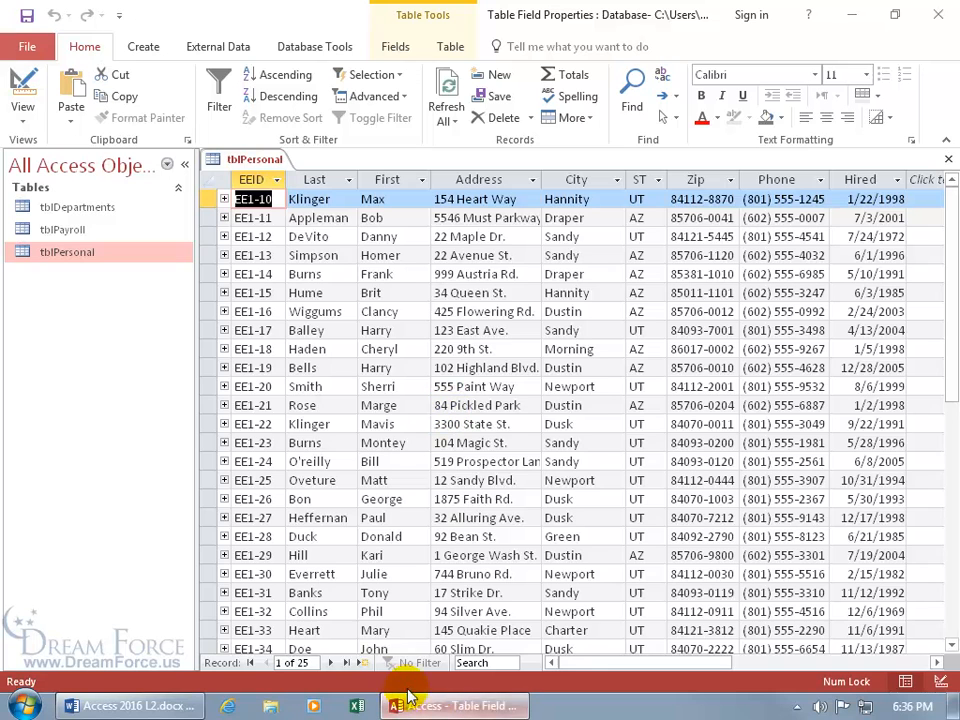
left_click(364, 663)
type("ee1-55")
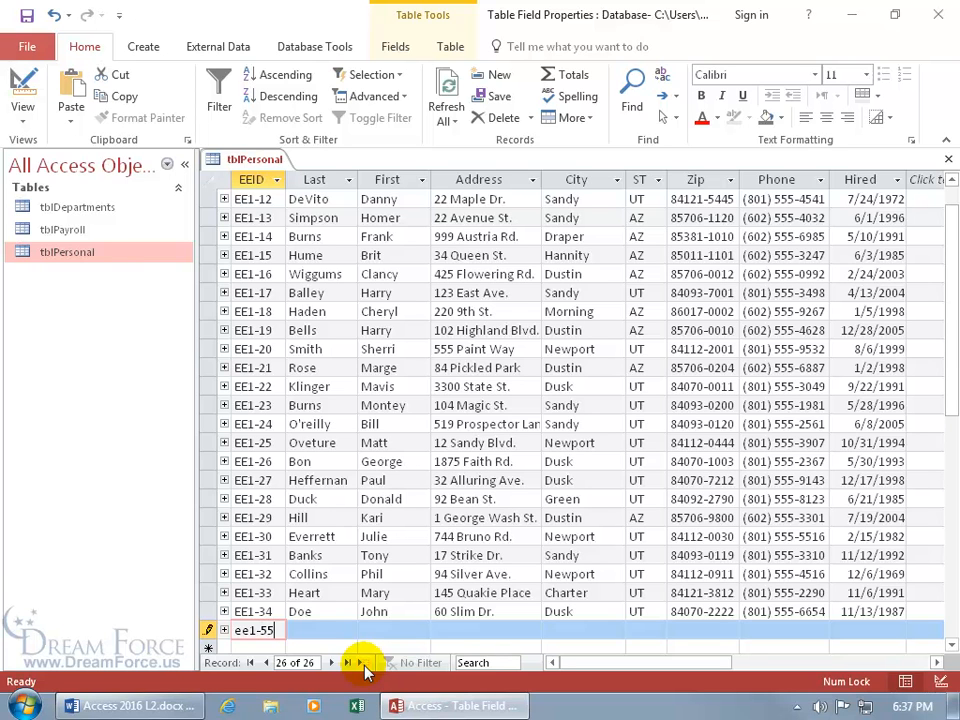
key("shift+Return")
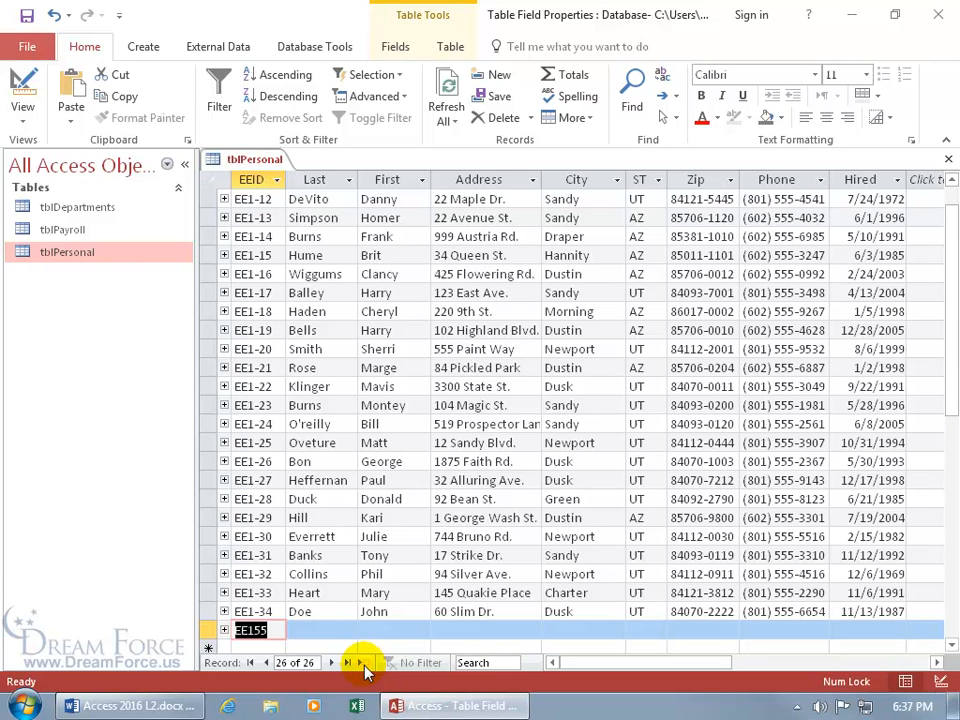
left_click(333, 627)
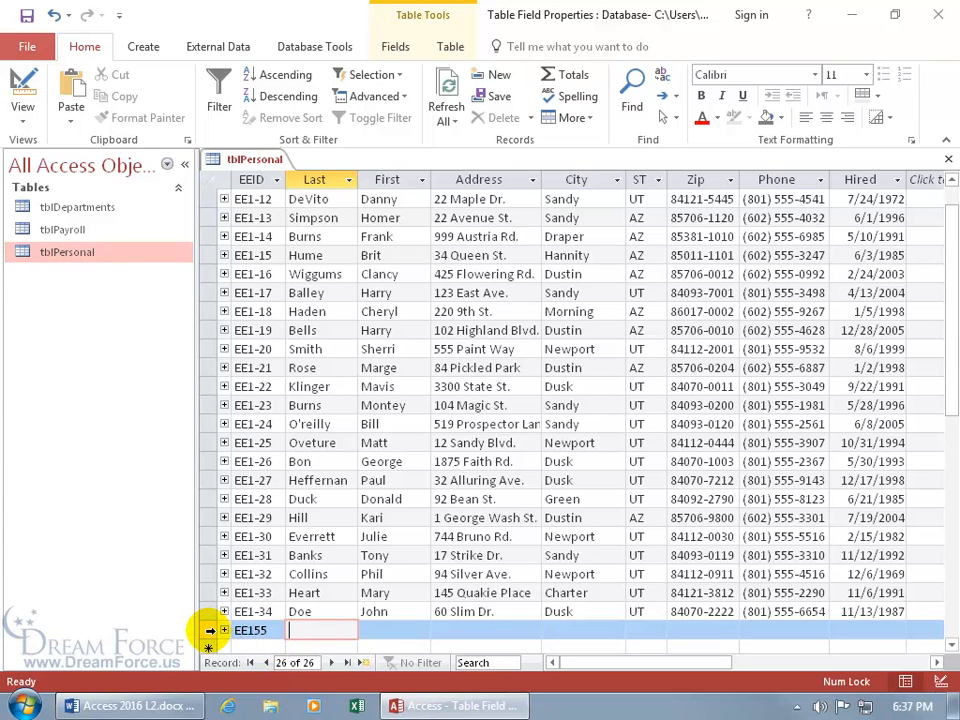
Delete the trial record and return tblPersonal to Design view
right_click(208, 629)
left_click(266, 521)
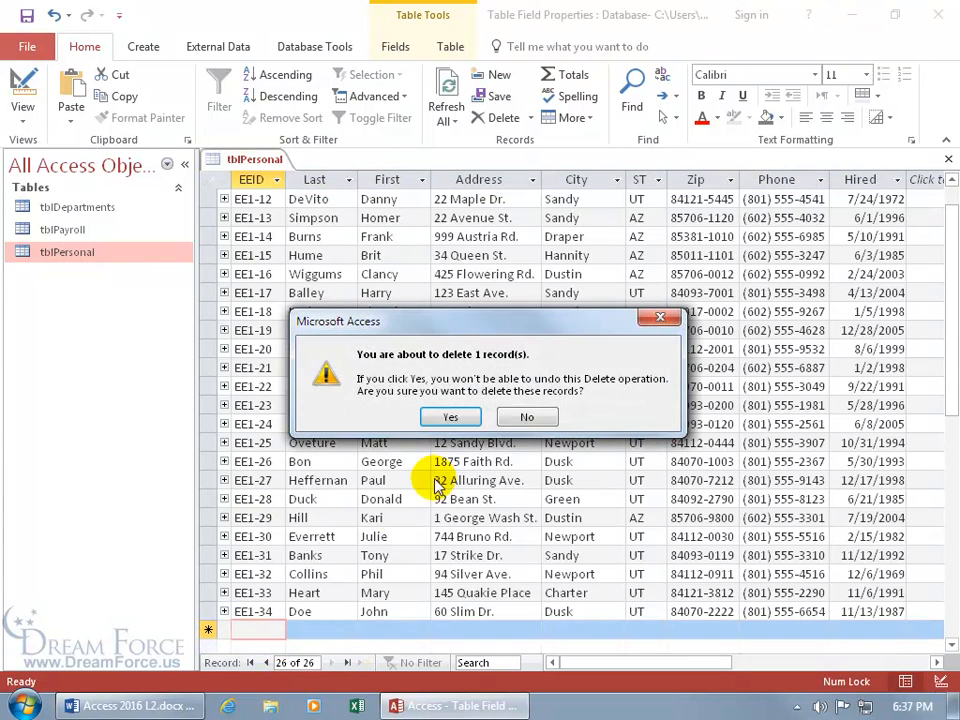
left_click(440, 417)
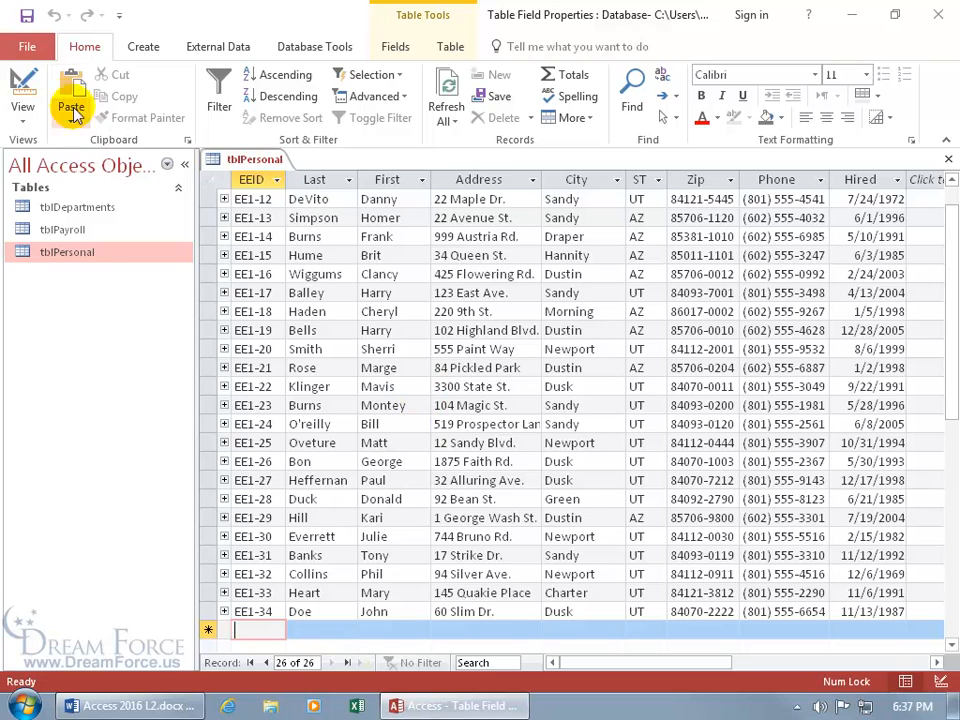
left_click(24, 88)
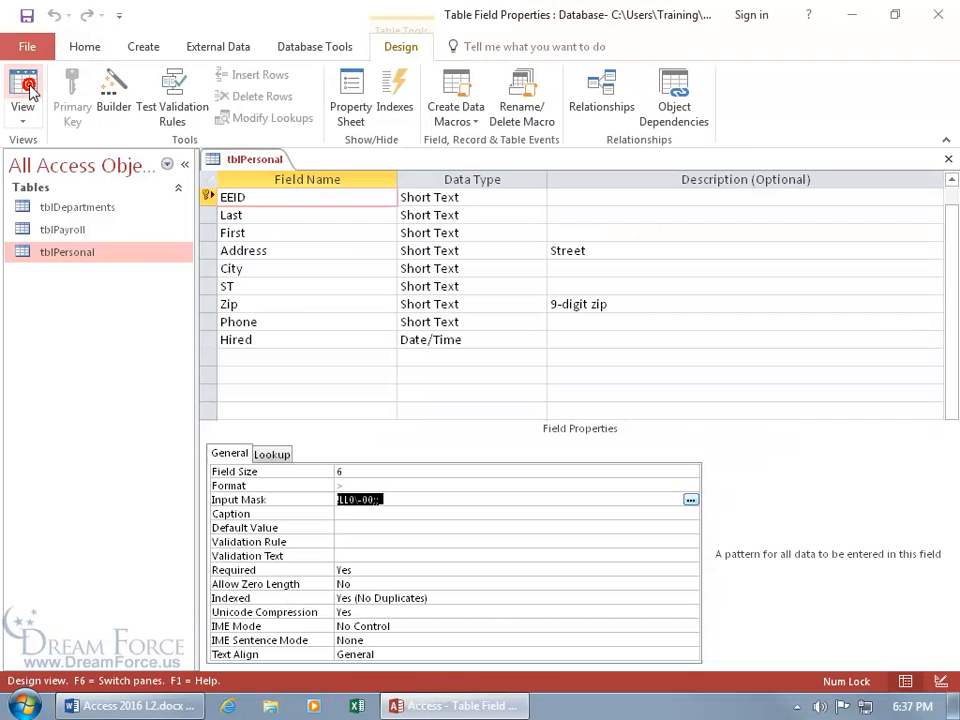
Rerun the EEID mask wizard with Employee ID 2, storing data with the mask symbols
left_click(617, 500)
left_click(690, 499)
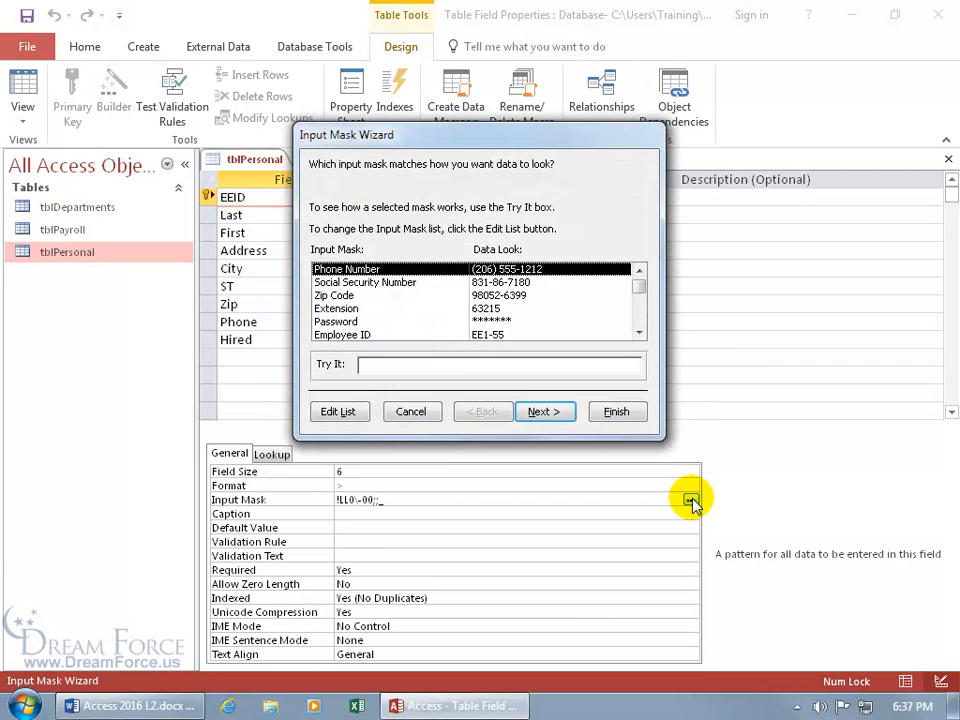
left_click(638, 333)
left_click(638, 333)
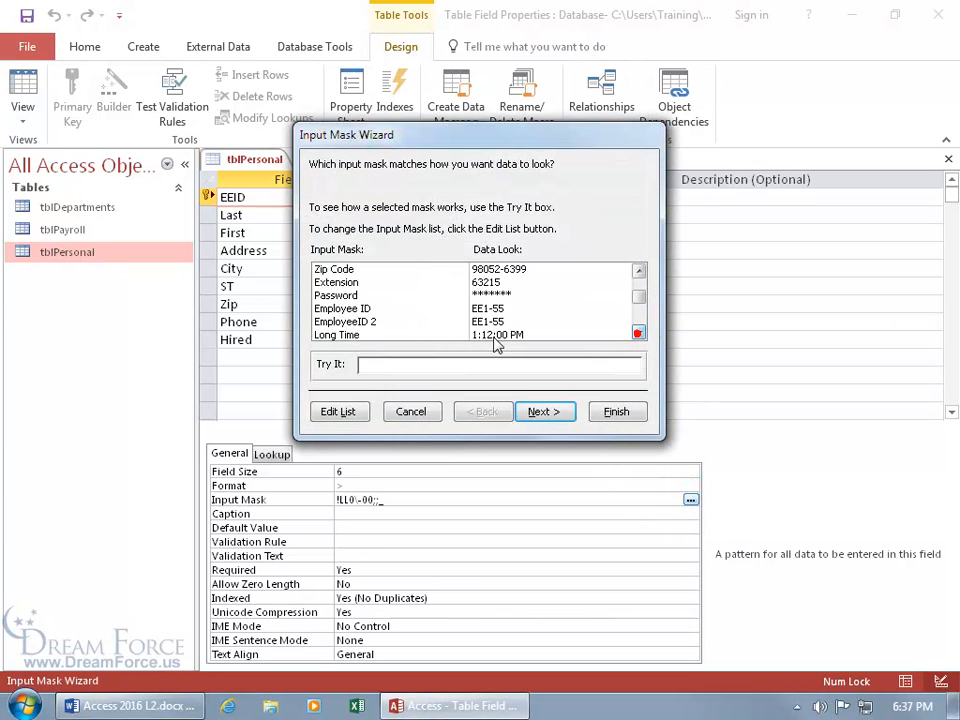
left_click(358, 322)
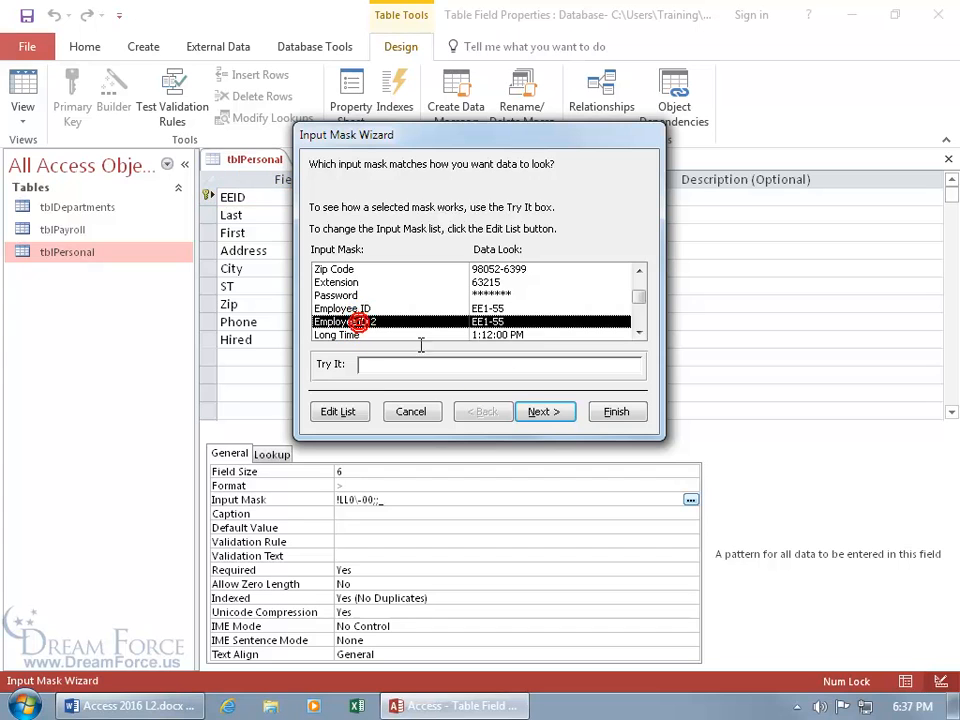
left_click(536, 411)
left_click(540, 411)
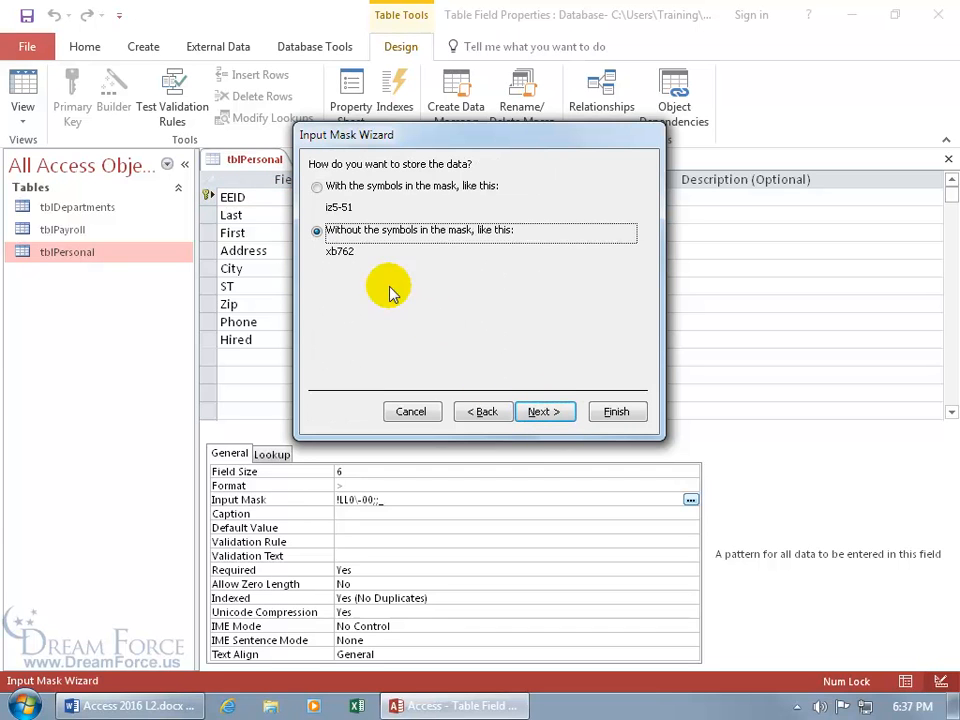
left_click(317, 188)
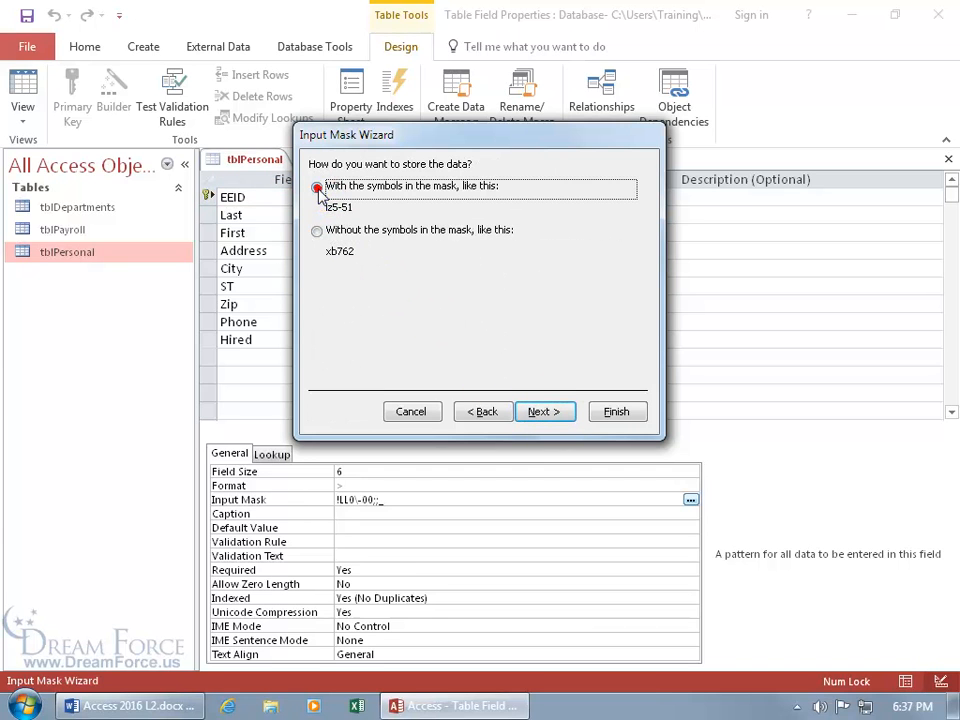
left_click(612, 411)
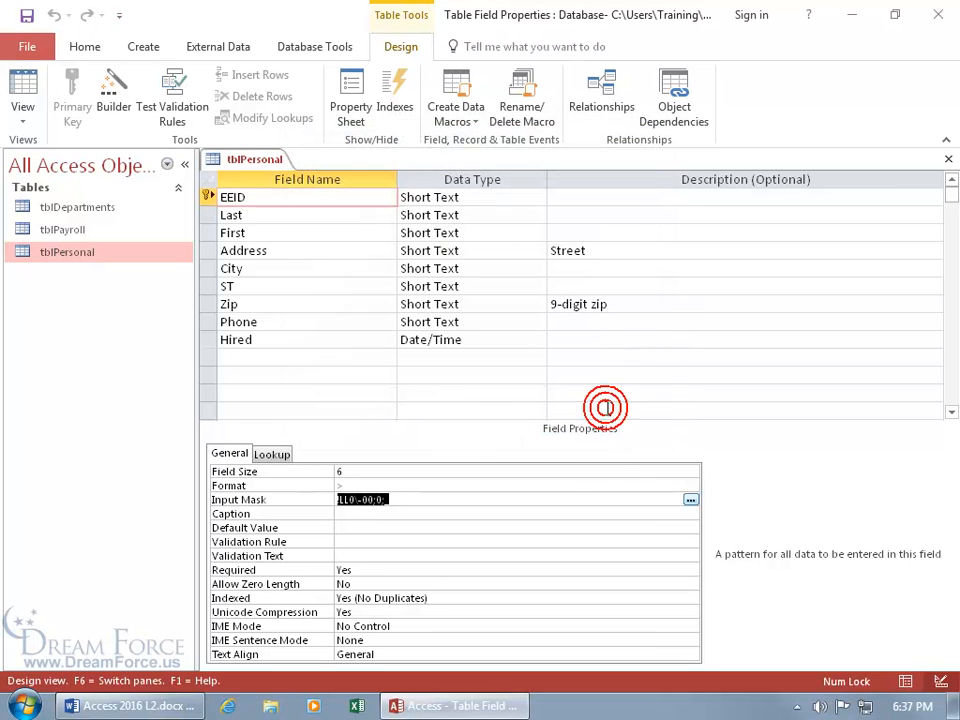
left_click(24, 88)
Save the table and start a new test record with EEID ee1-56
left_click(438, 408)
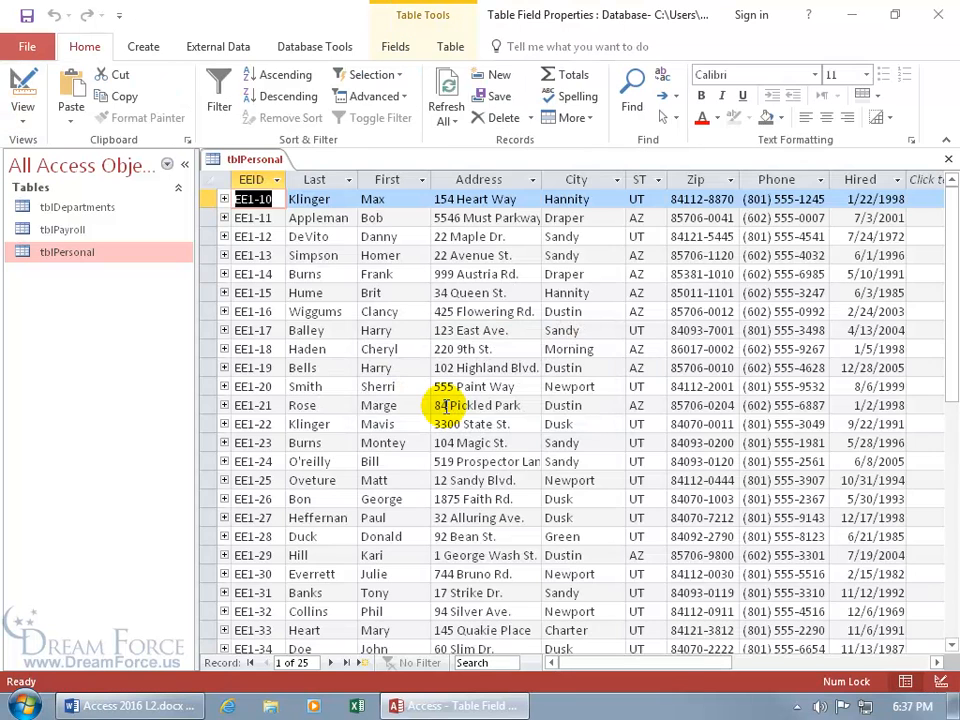
left_click(357, 663)
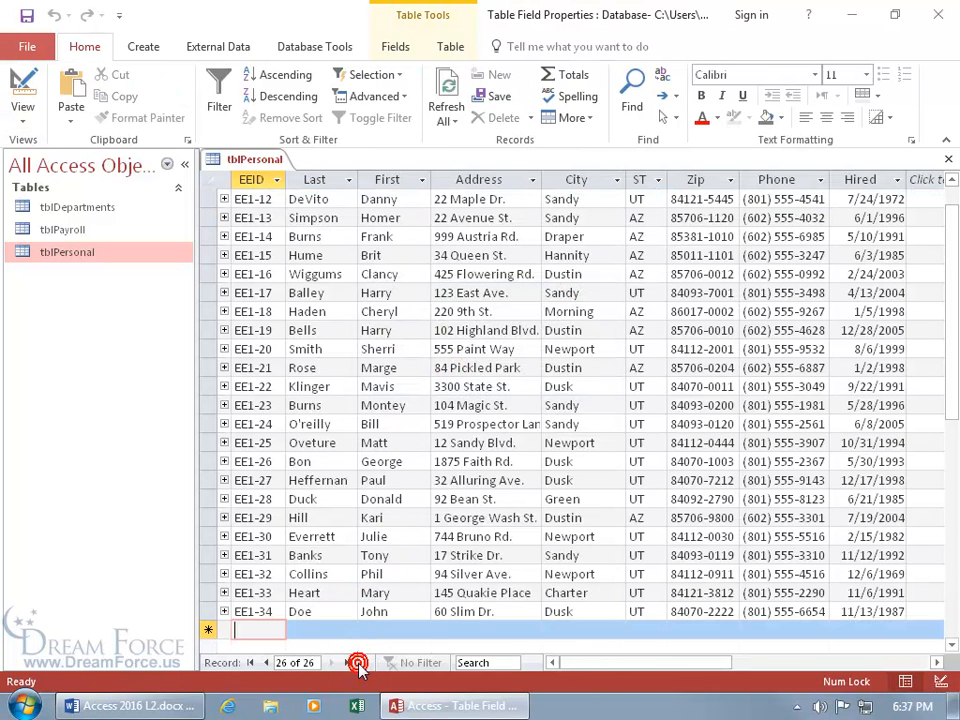
type("ee1-")
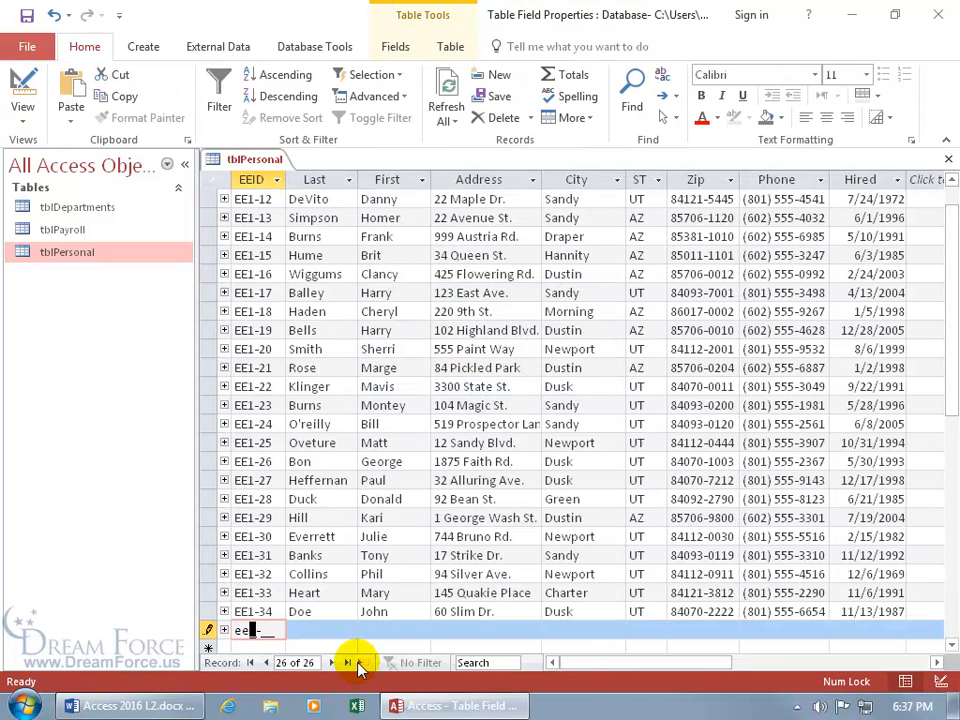
type("56")
key("Tab")
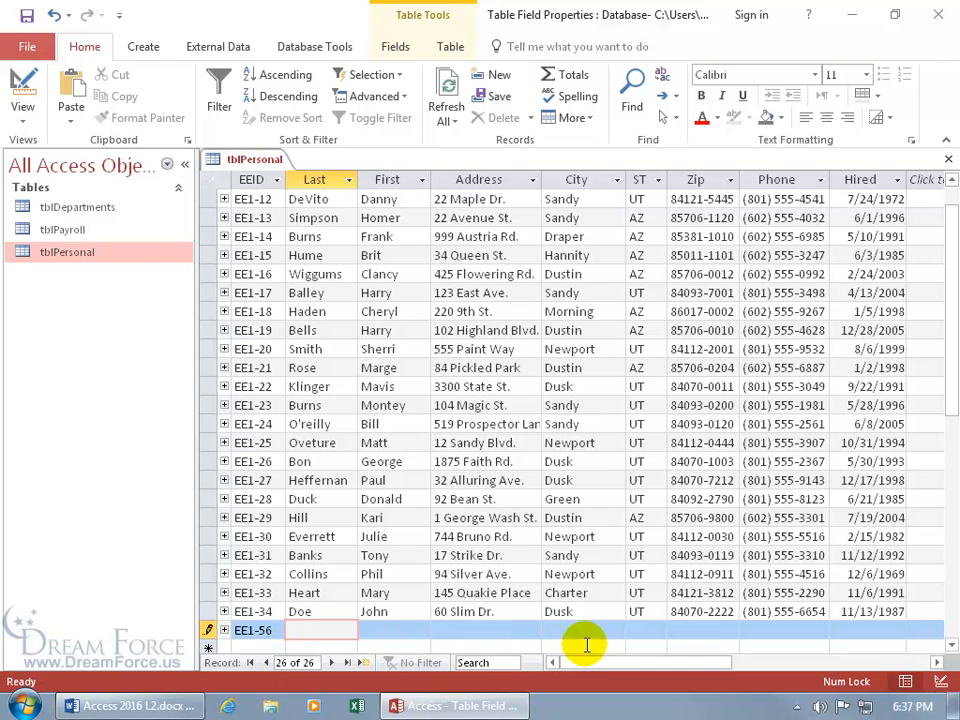
Fill in the test record's Zip code and phone number, then open the record's context menu
left_click(675, 631)
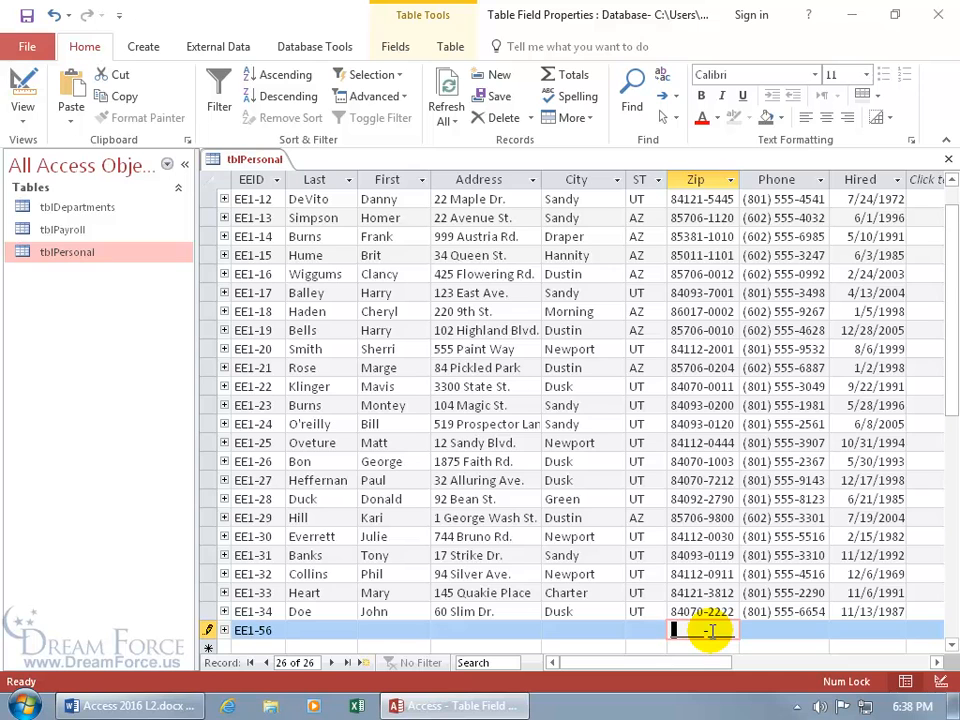
type("555452514")
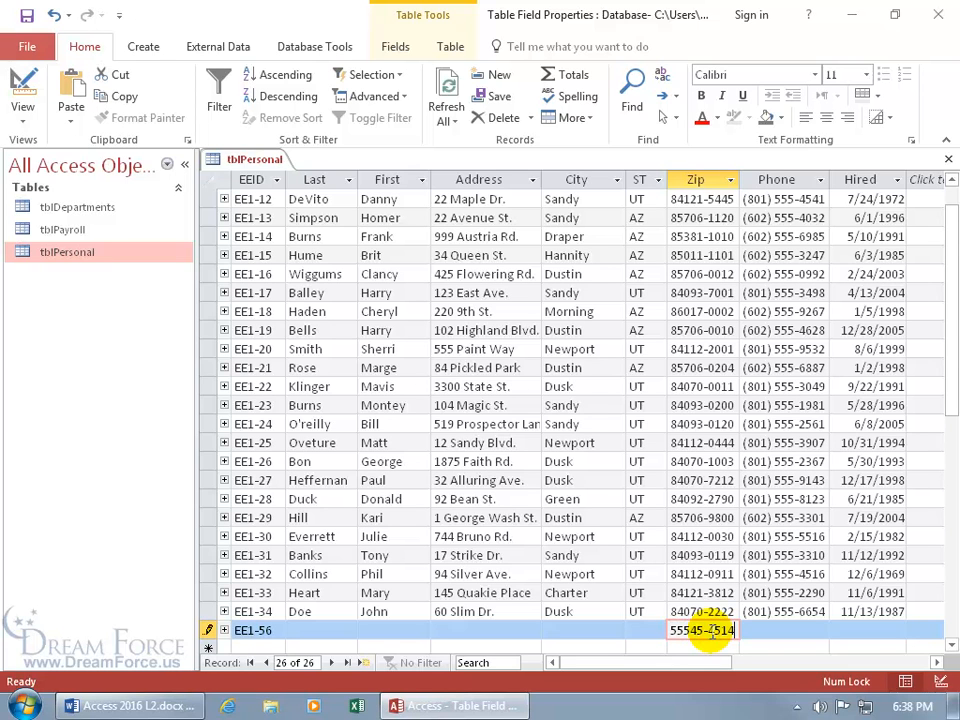
key("Tab")
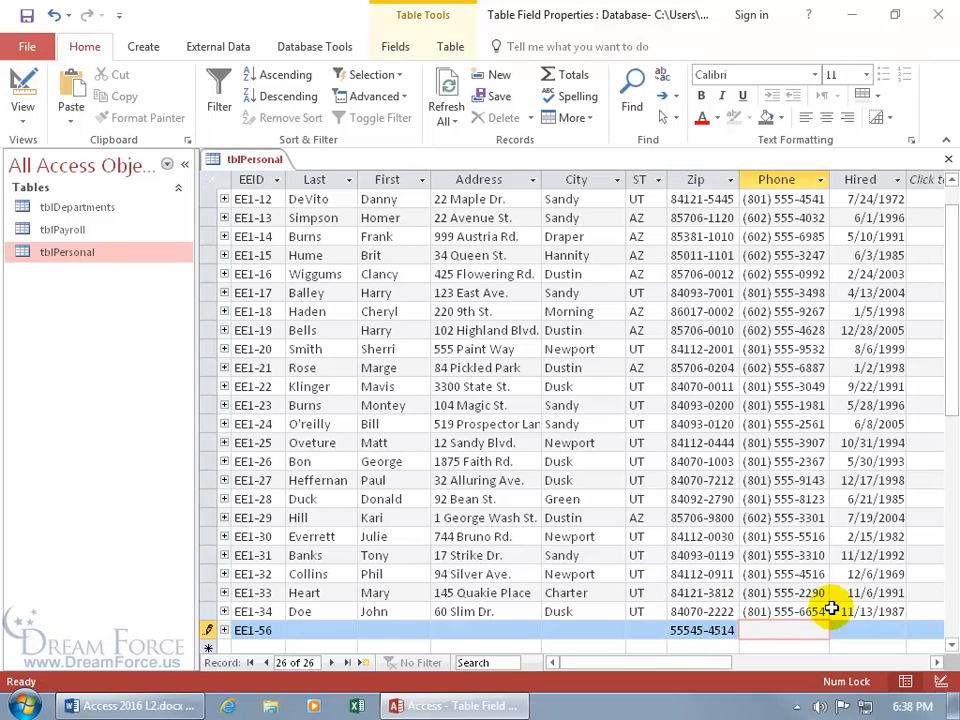
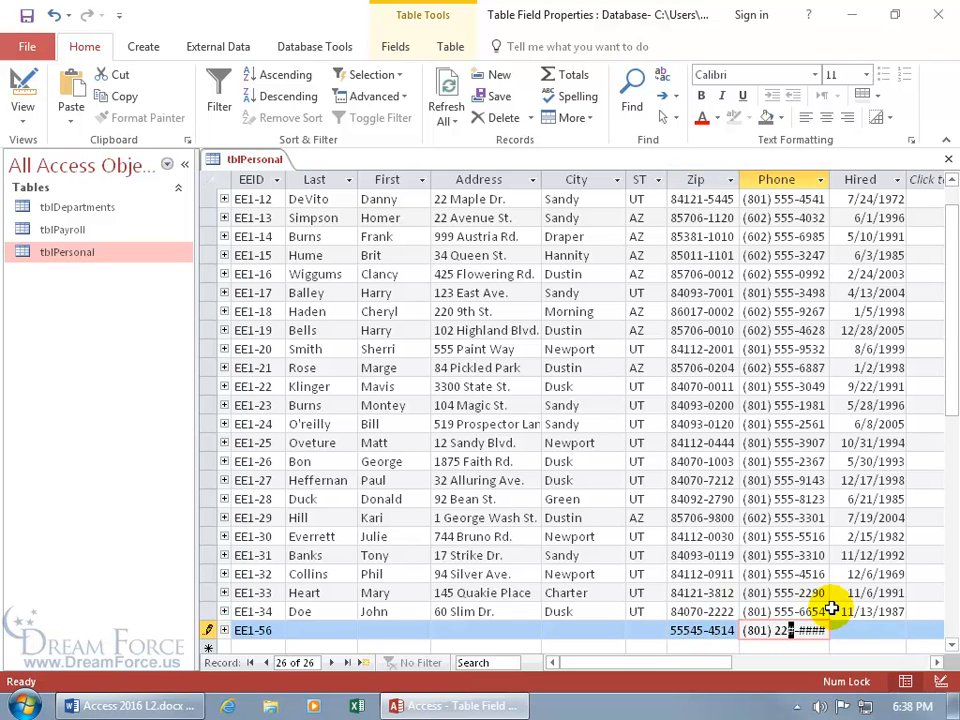
key("shift+Return")
scroll(831, 607, "down", 1)
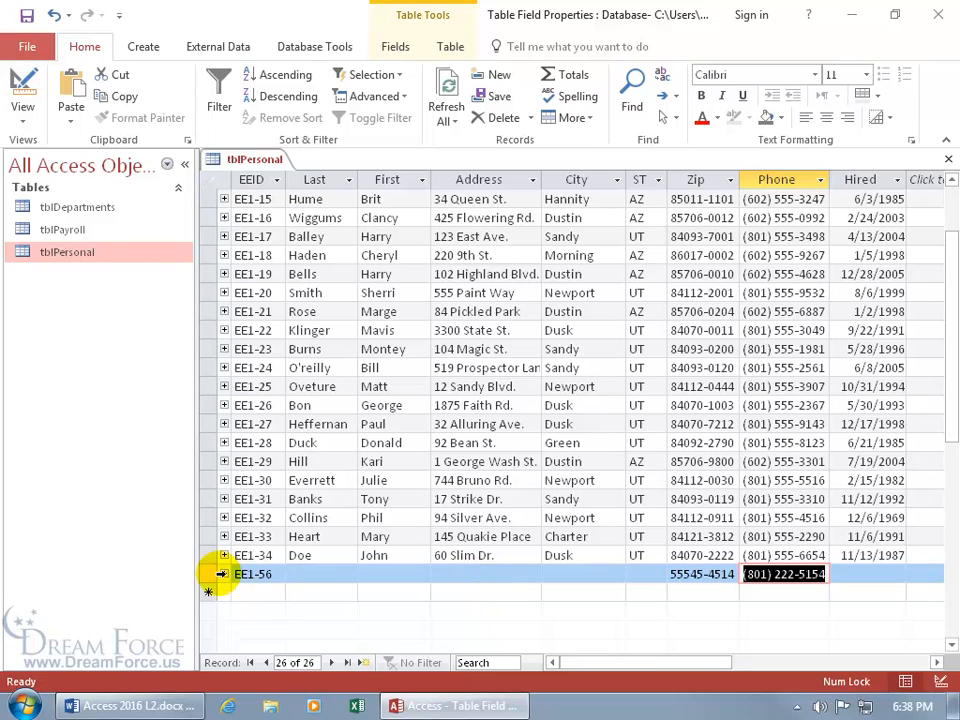
left_click(209, 574)
right_click(212, 572)
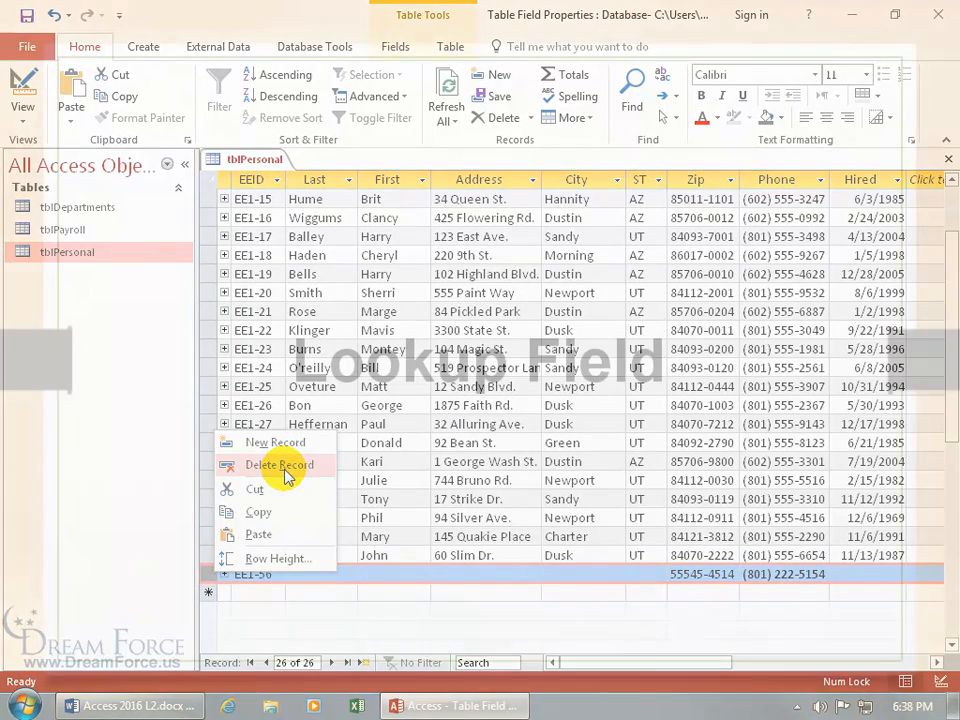
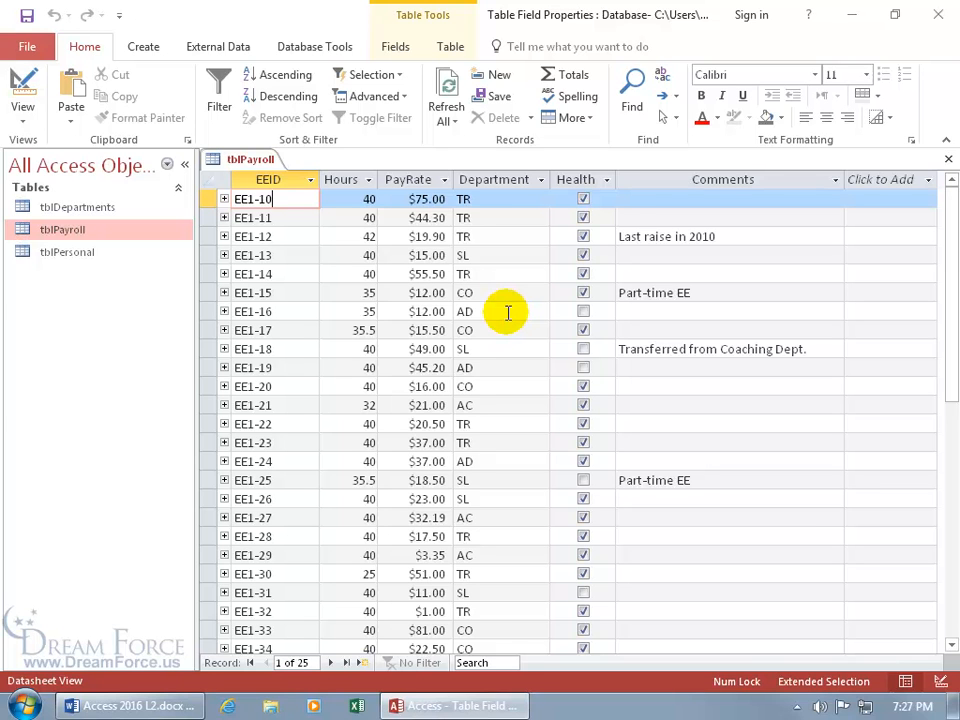
Open tblDepartments to review its six department codes, then return to tblPayroll's Department field
left_click(111, 209)
double_click(111, 208)
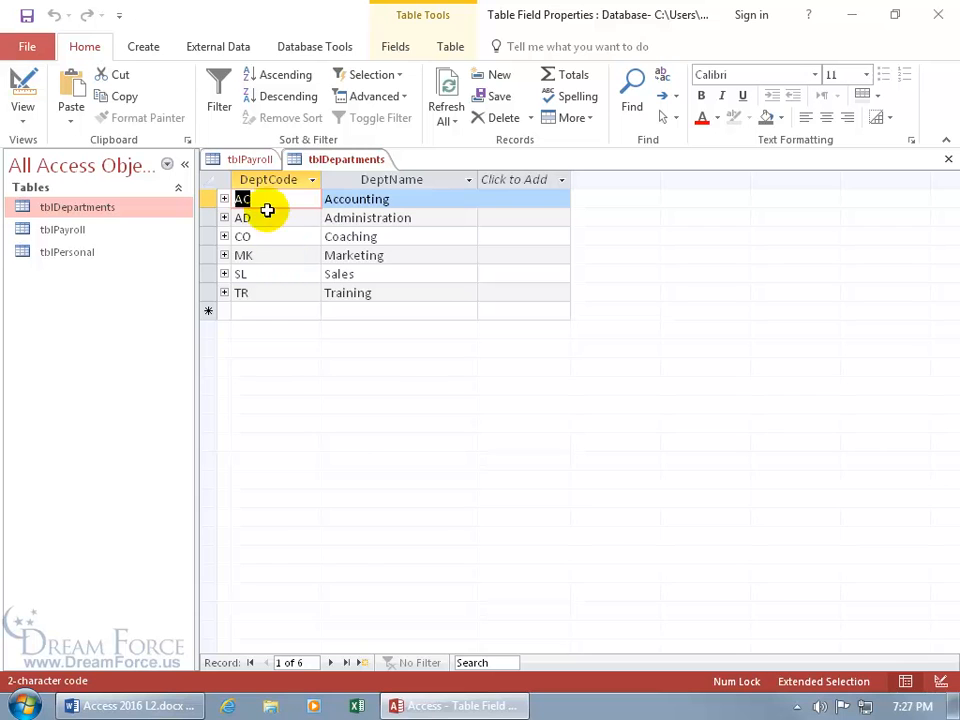
left_click(250, 159)
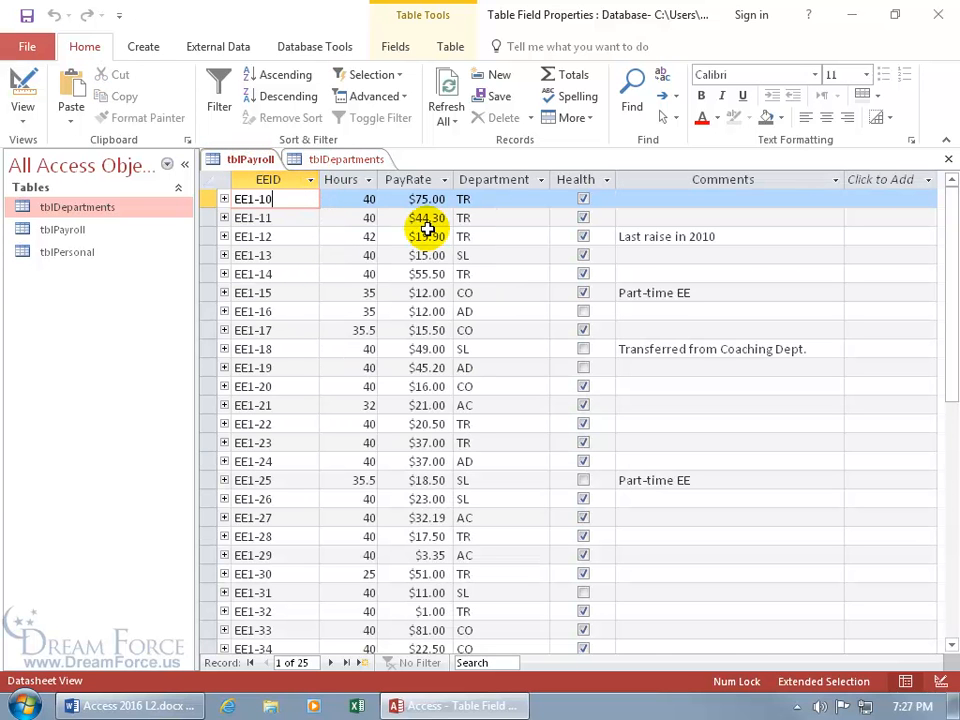
left_click(507, 200)
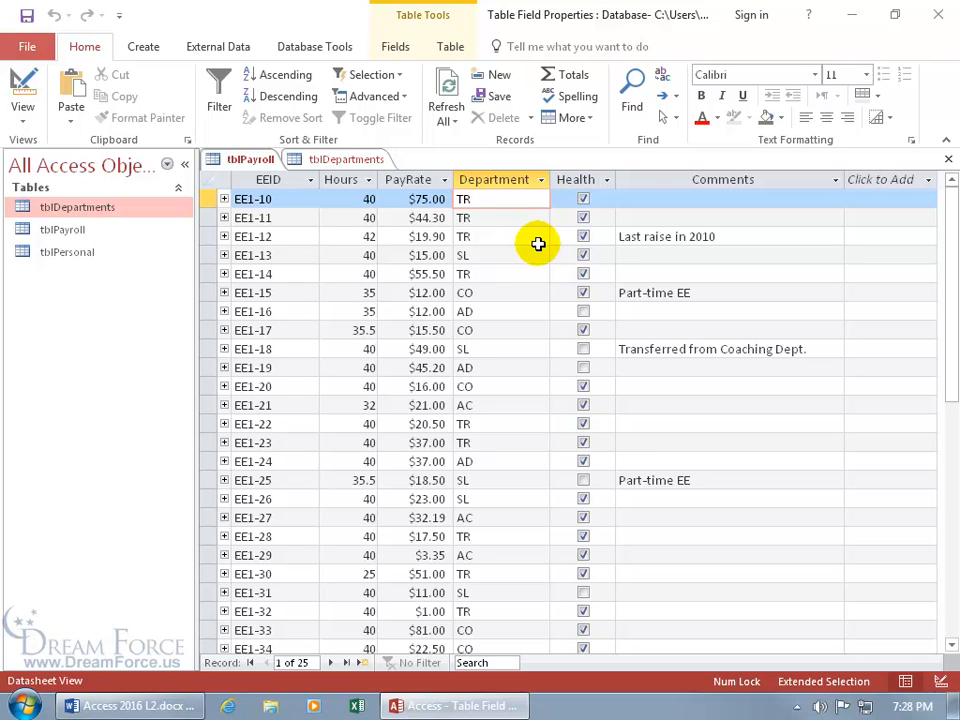
Open tblPayroll in Design View and try setting Dept Code to Lookup Wizard, dismissing the relationship warning
right_click(250, 161)
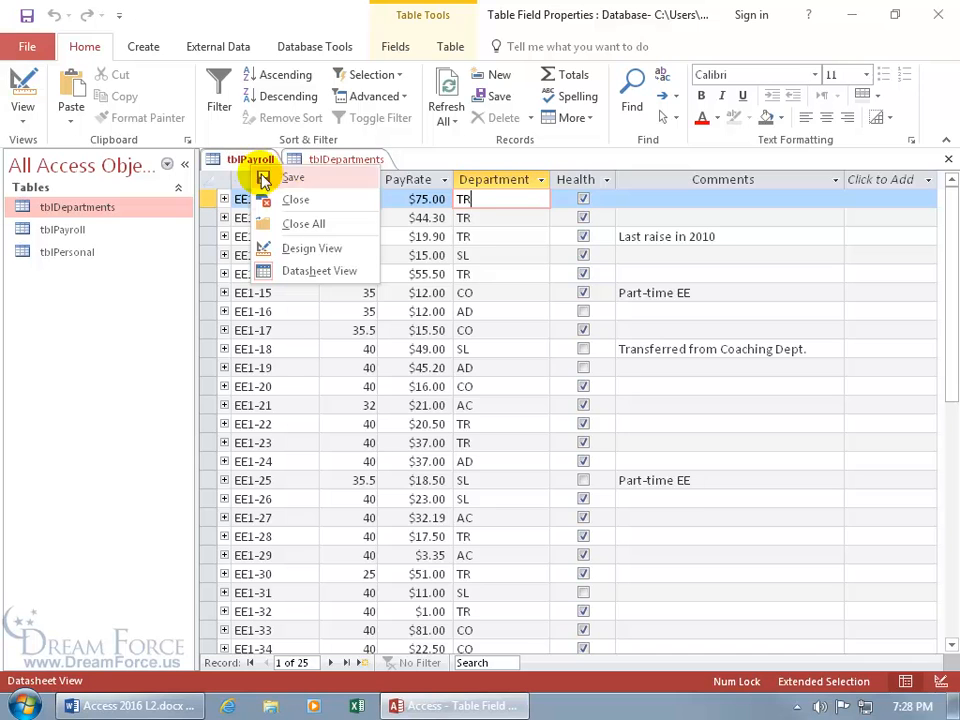
left_click(306, 246)
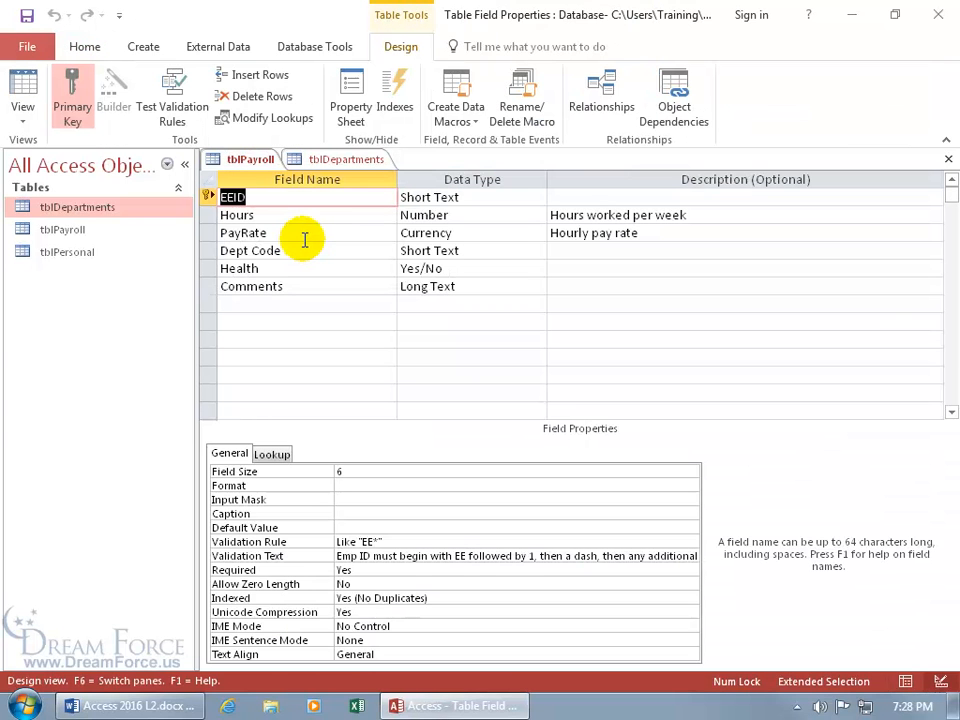
left_click(457, 251)
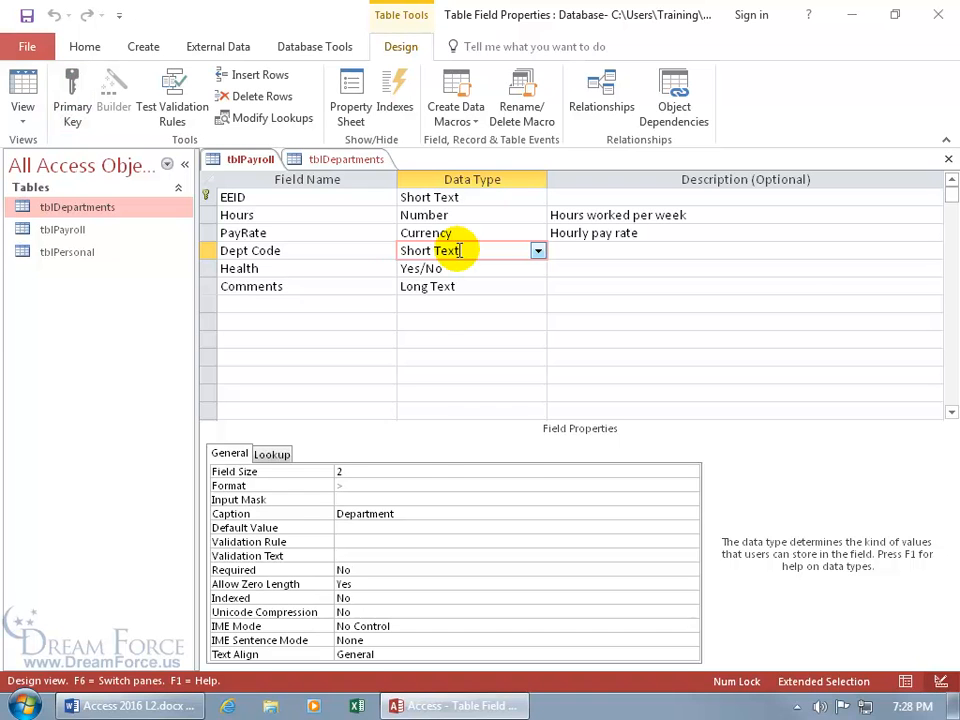
left_click(537, 251)
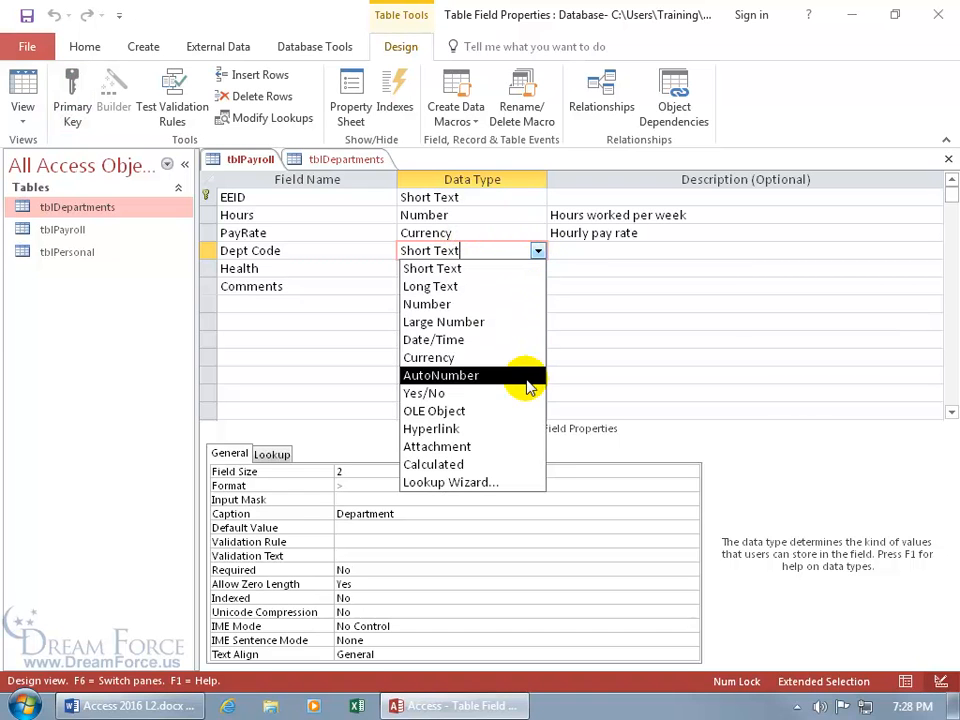
left_click(509, 487)
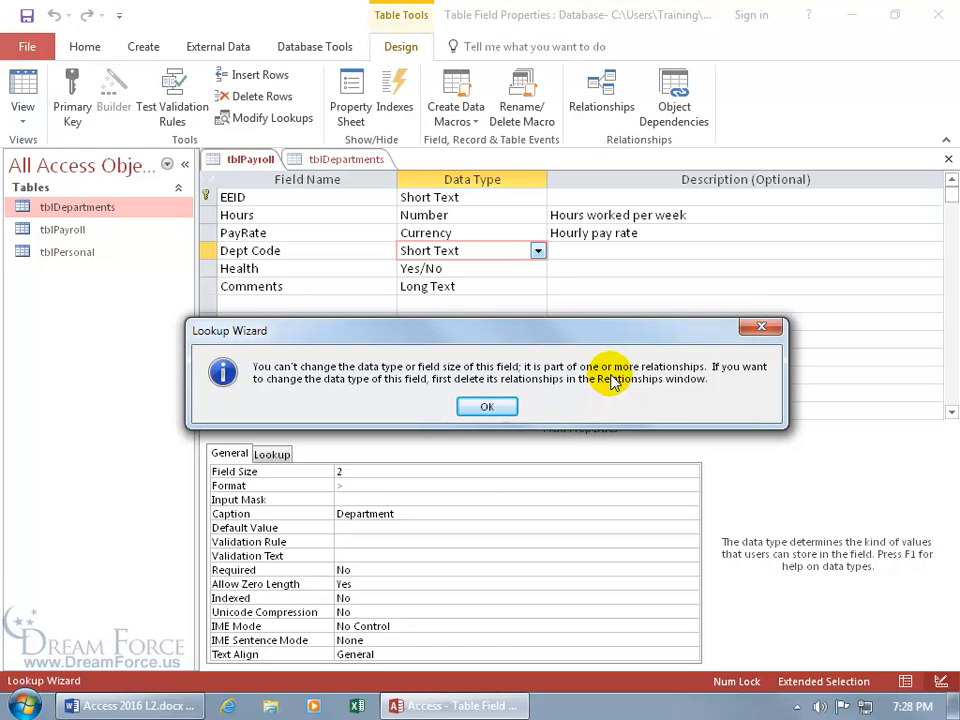
left_click(757, 327)
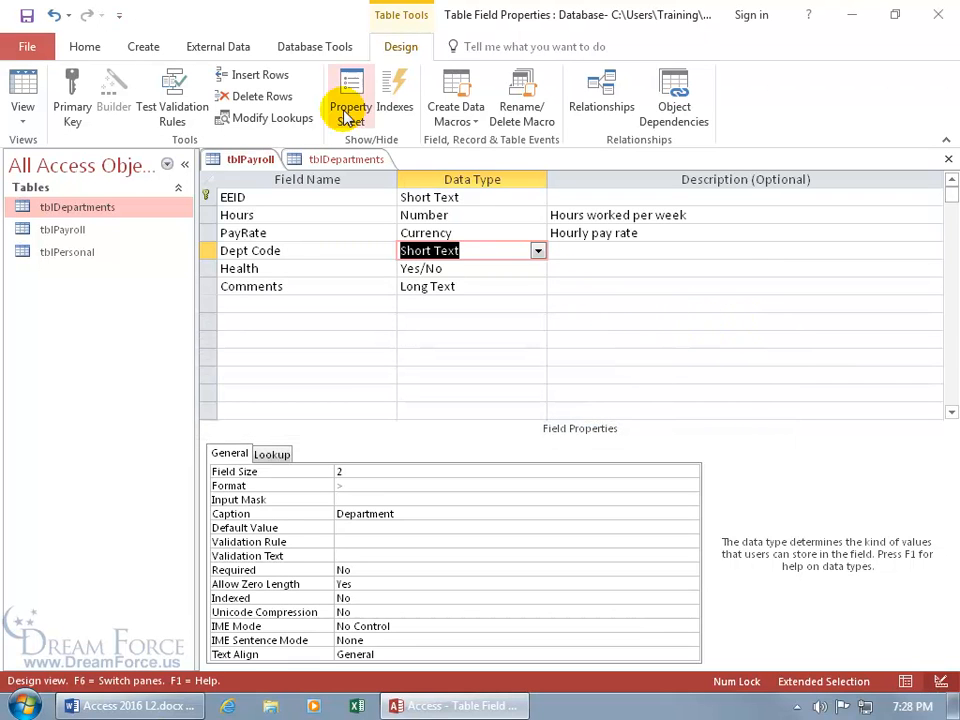
left_click(313, 48)
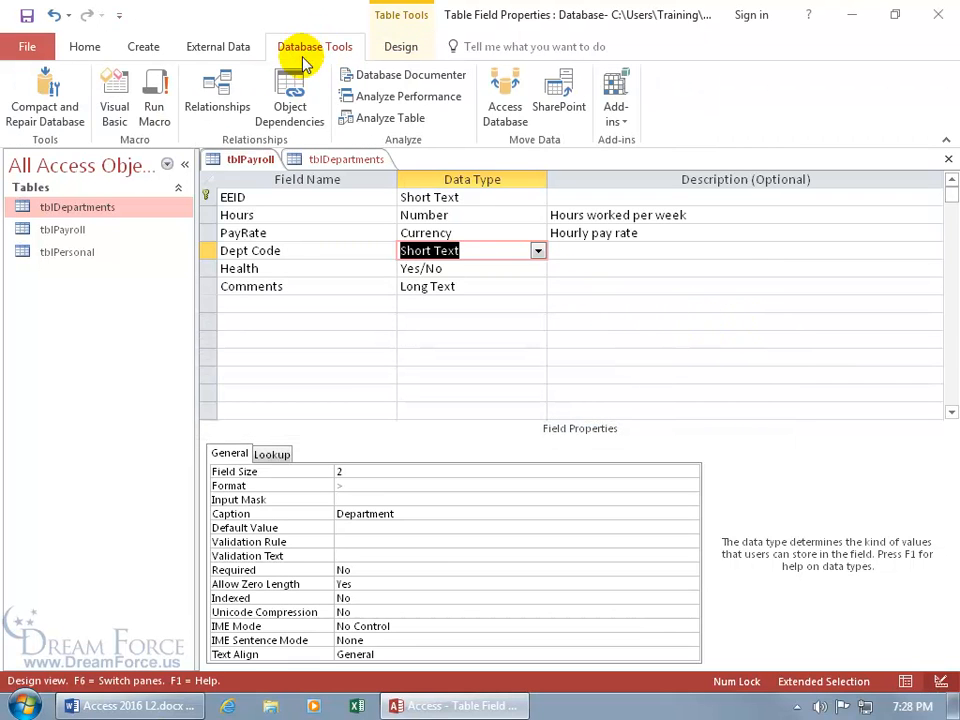
Try deleting the tblPayroll–tblDepartments relationship, which fails because the tables are locked
left_click(219, 100)
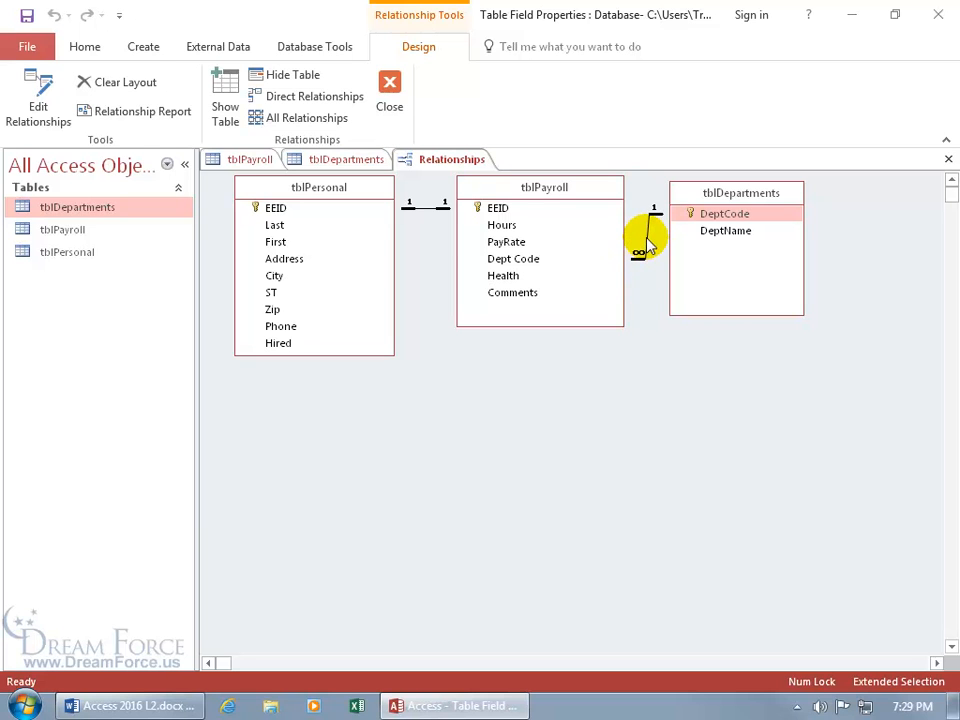
right_click(646, 248)
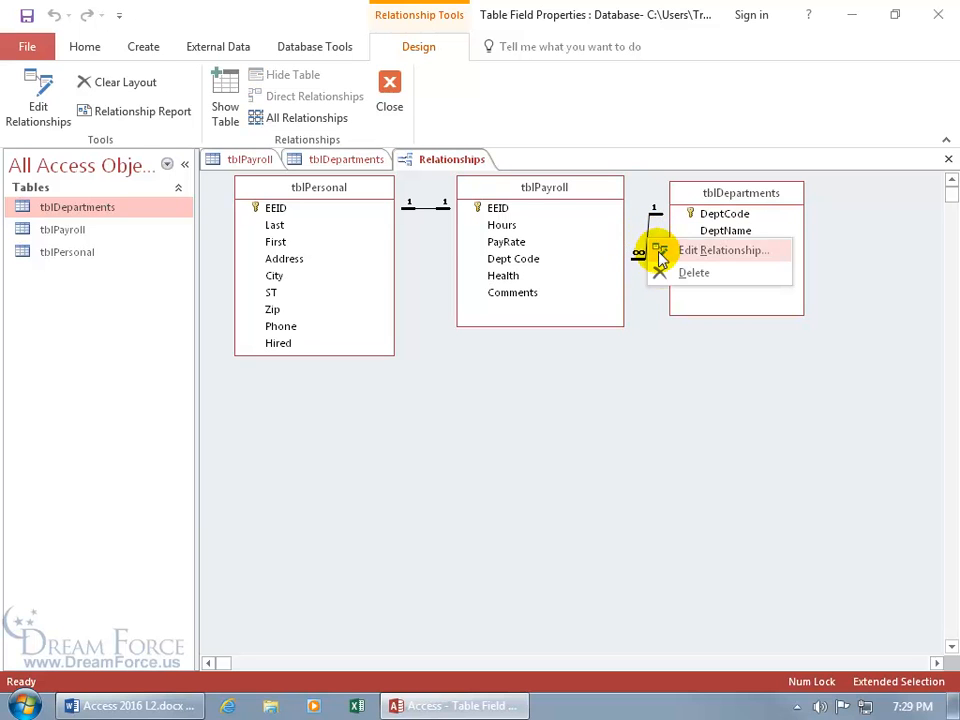
left_click(668, 276)
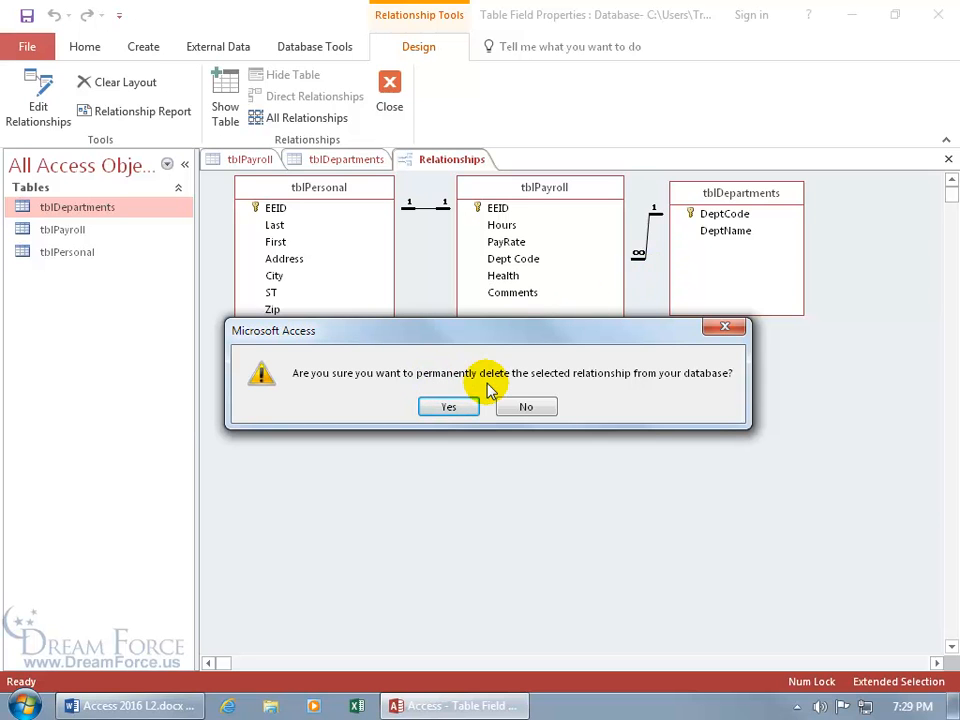
left_click(463, 407)
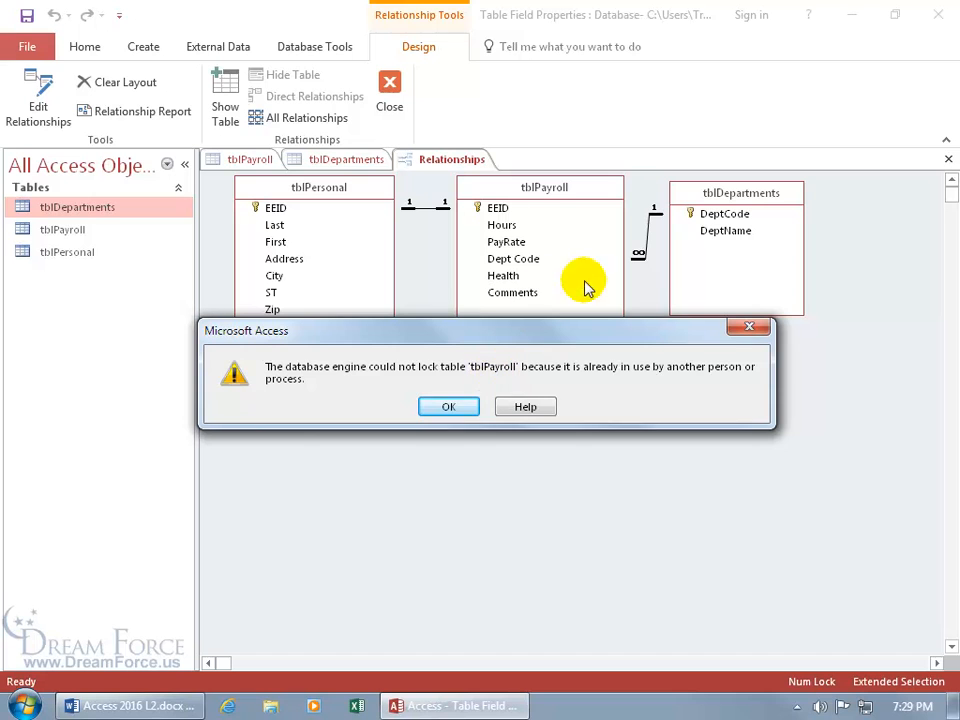
left_click(748, 326)
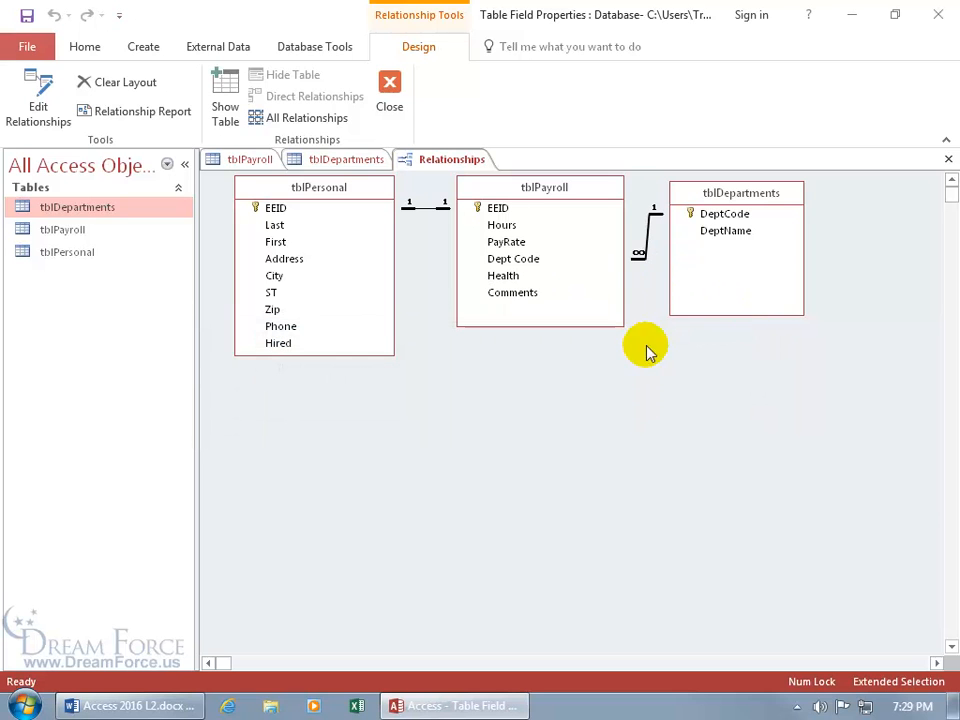
Close tblDepartments and tblPayroll without saving, then delete the relationship again
left_click(337, 165)
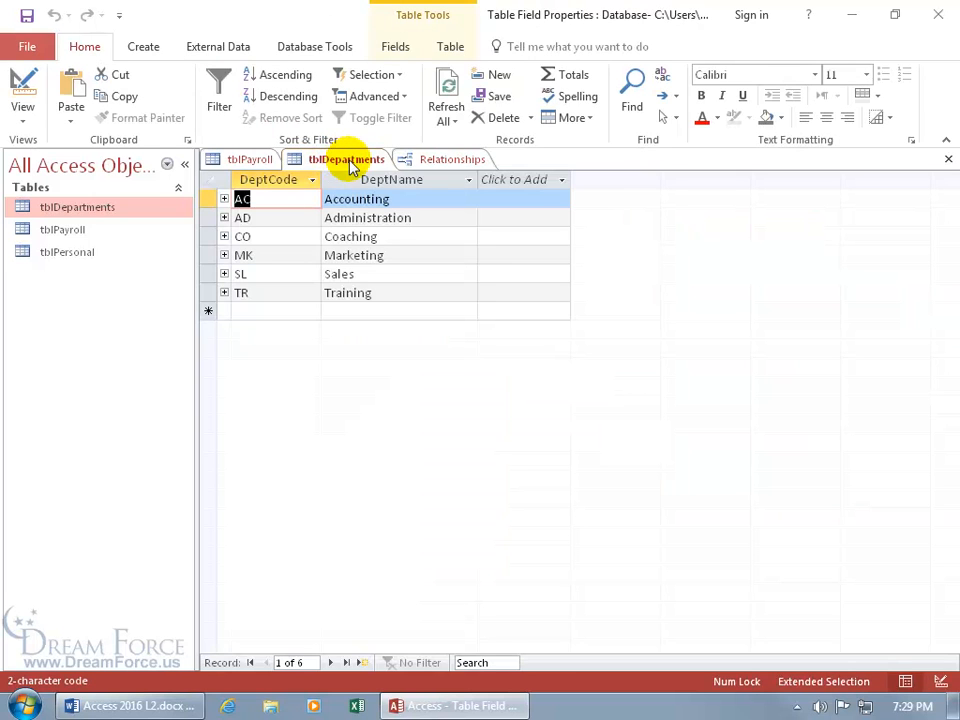
left_click(945, 160)
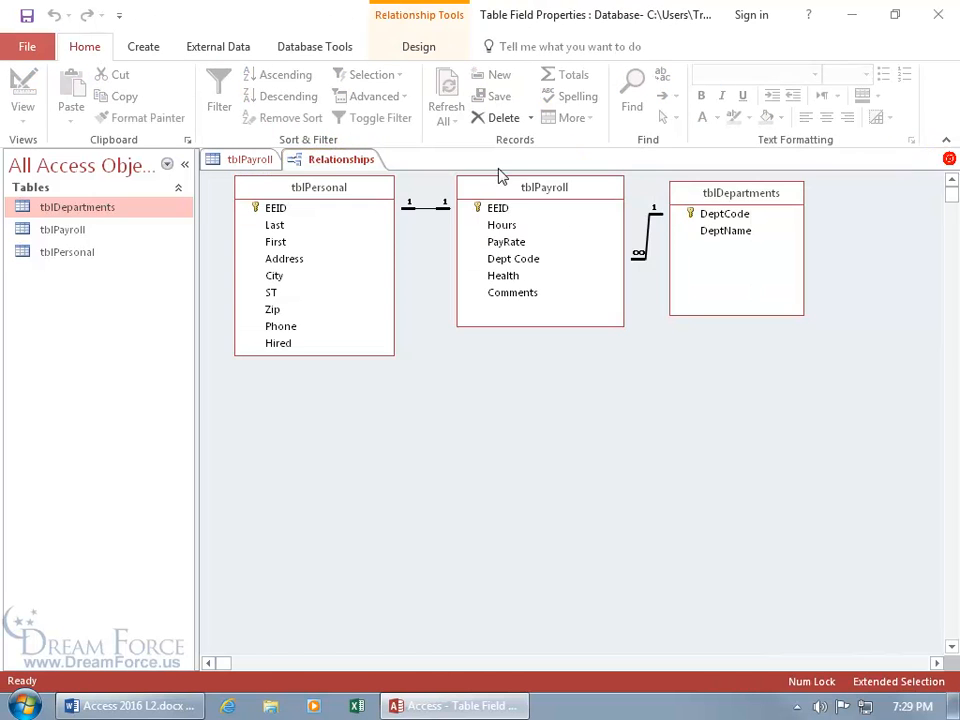
right_click(240, 165)
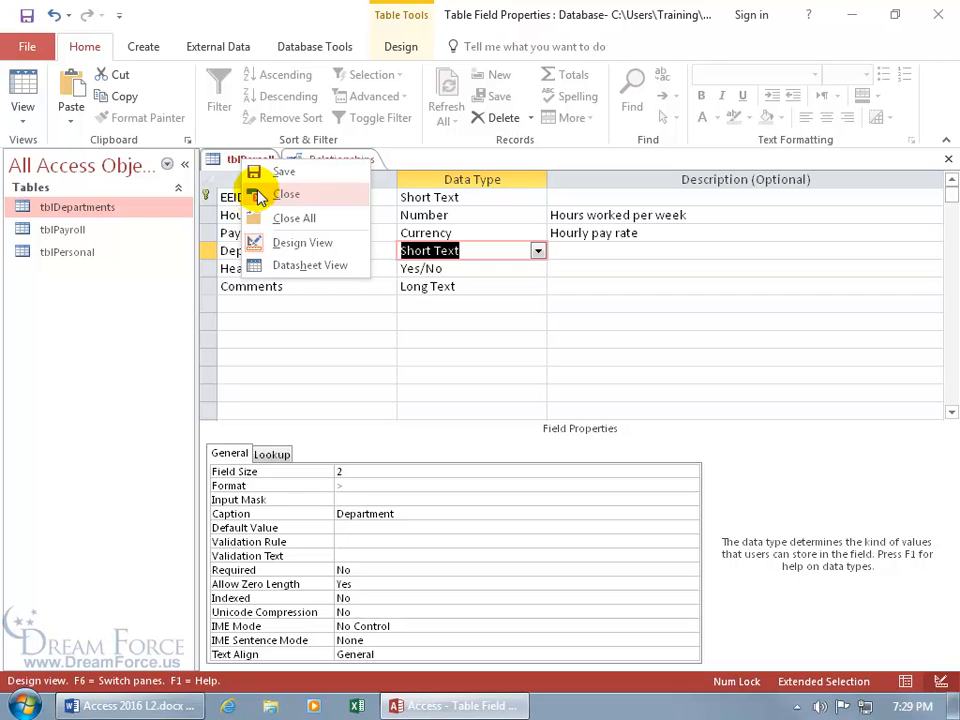
left_click(256, 193)
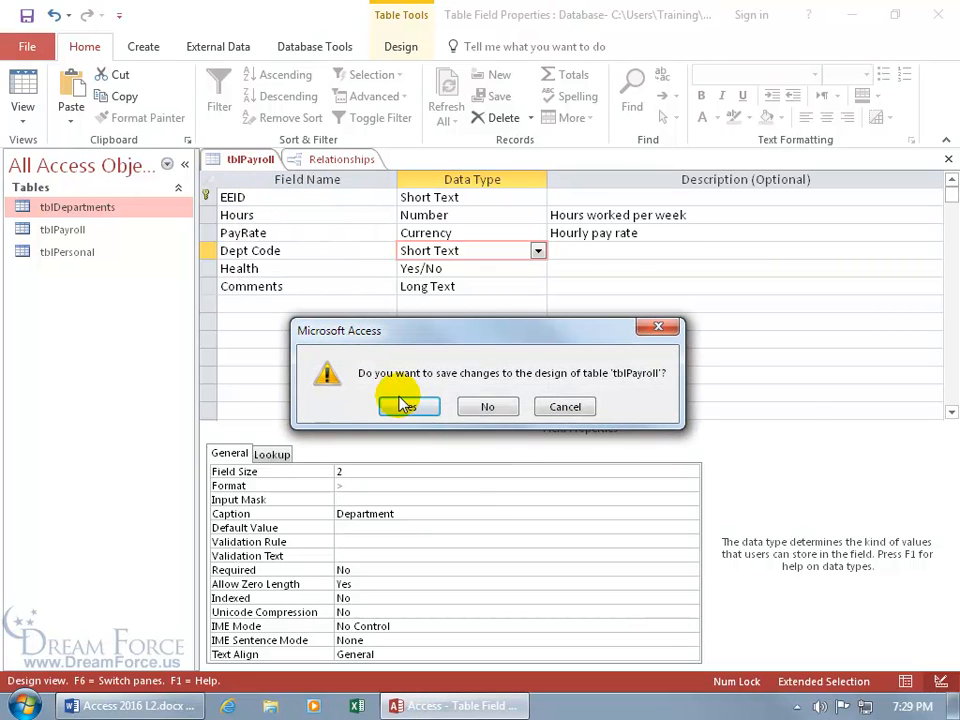
left_click(489, 406)
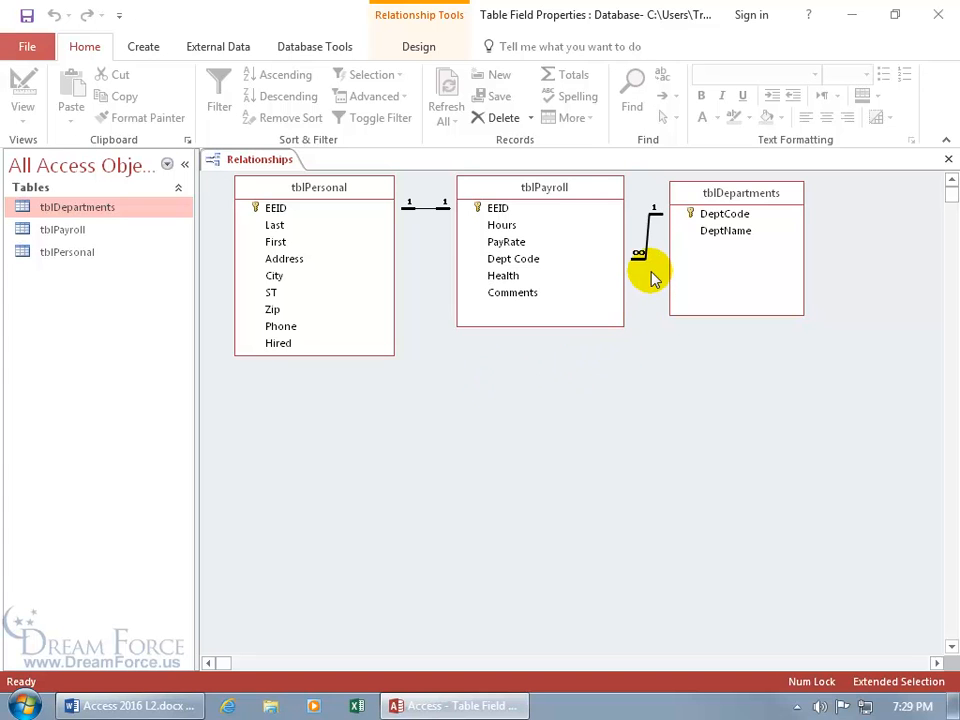
right_click(649, 242)
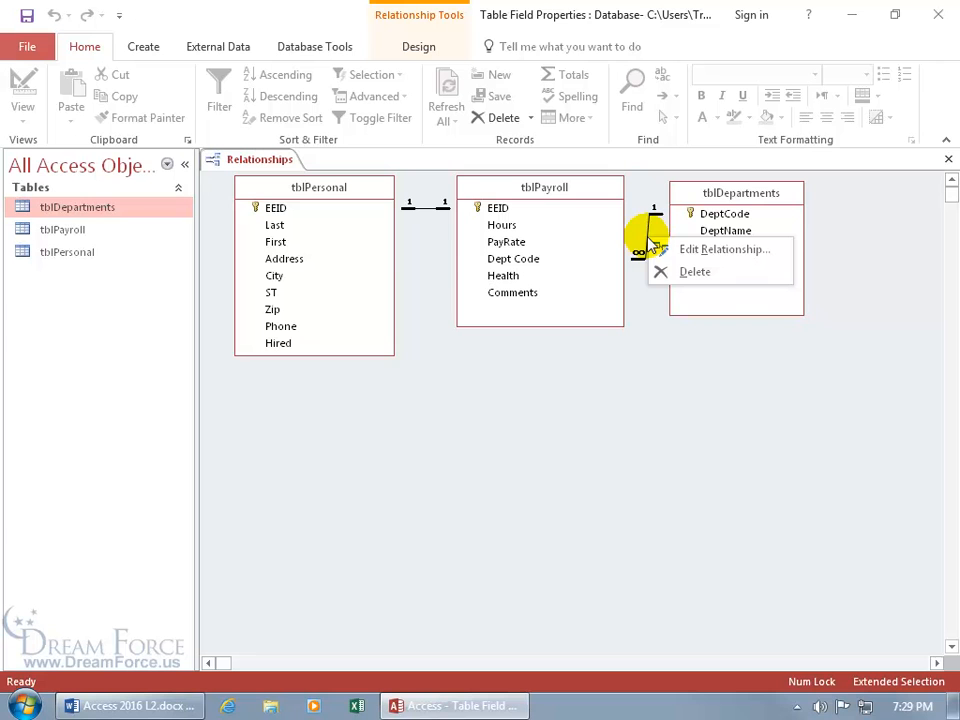
left_click(663, 269)
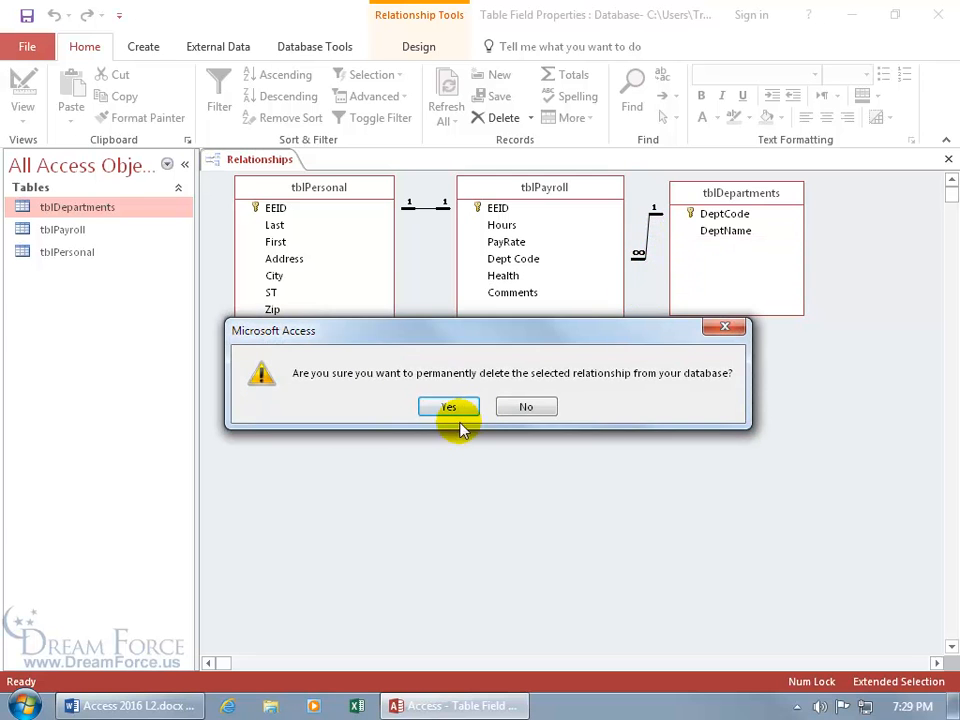
left_click(456, 412)
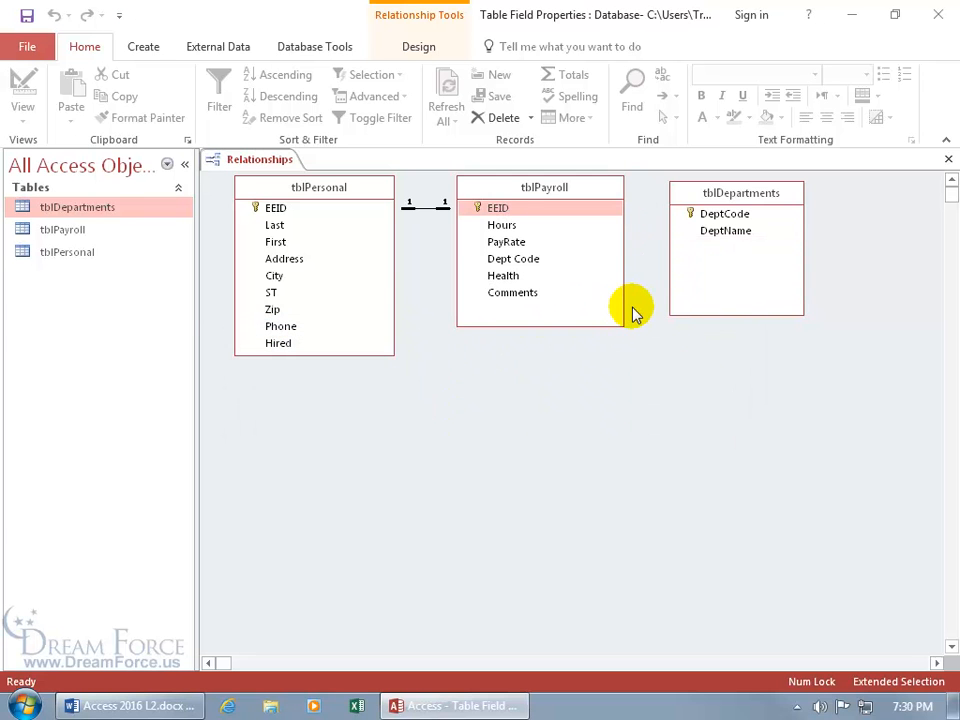
Close Relationships, reopen tblPayroll in Design View and start the Lookup Wizard for Dept Code
left_click(947, 159)
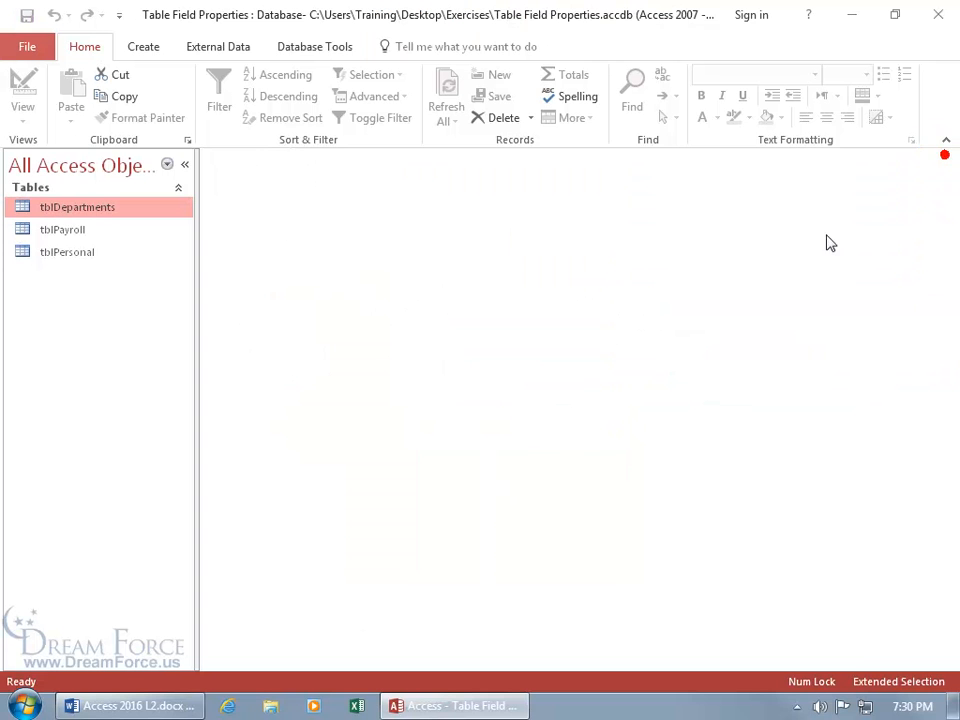
left_click(97, 232)
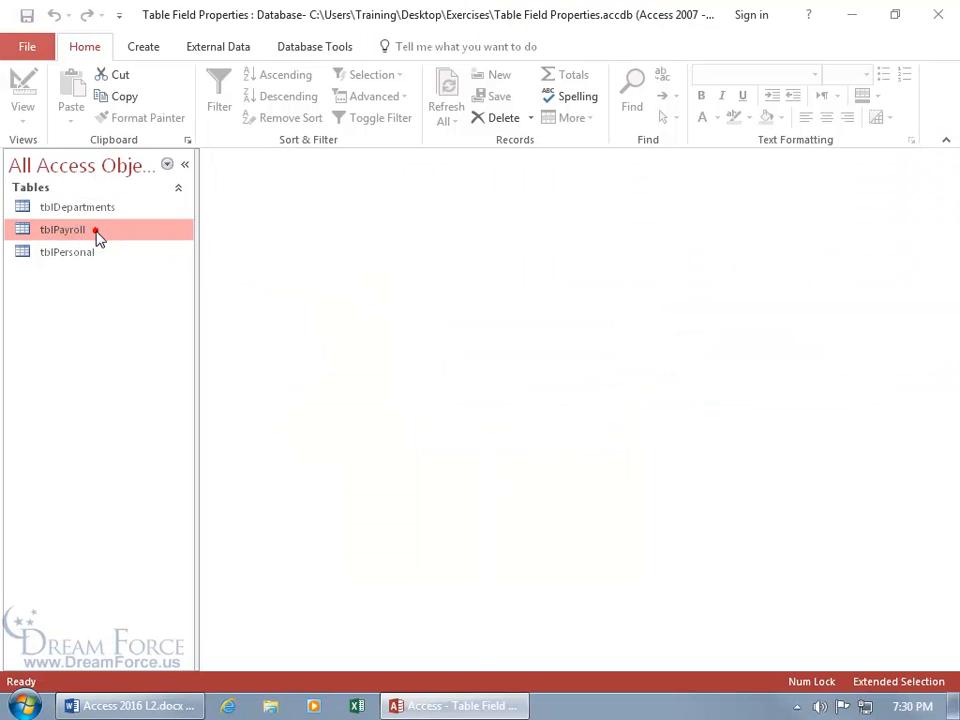
double_click(97, 232)
right_click(68, 232)
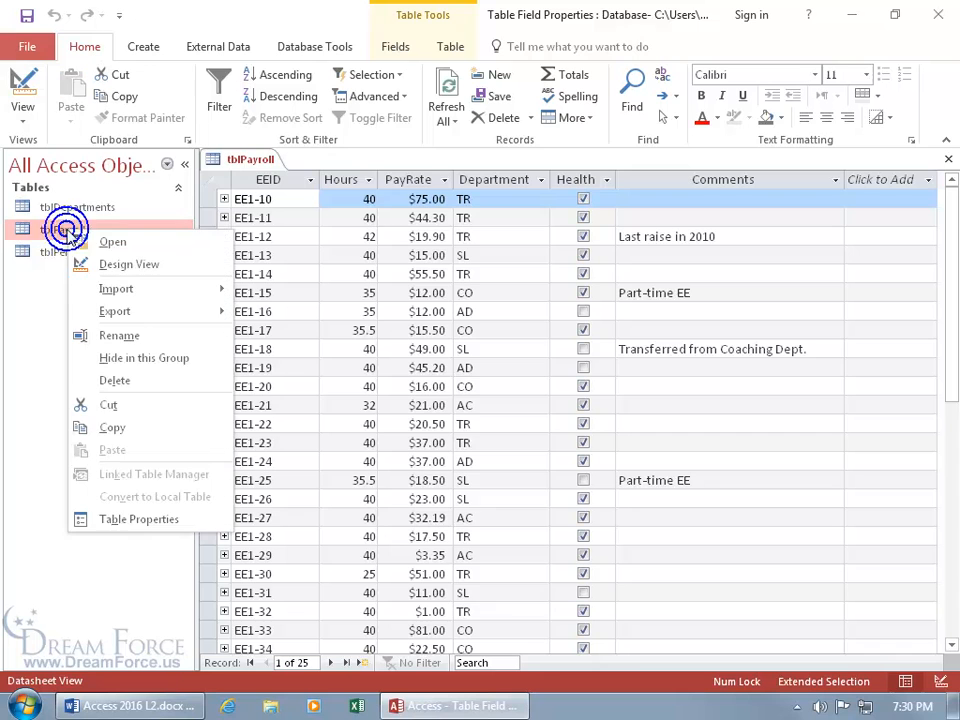
left_click(80, 264)
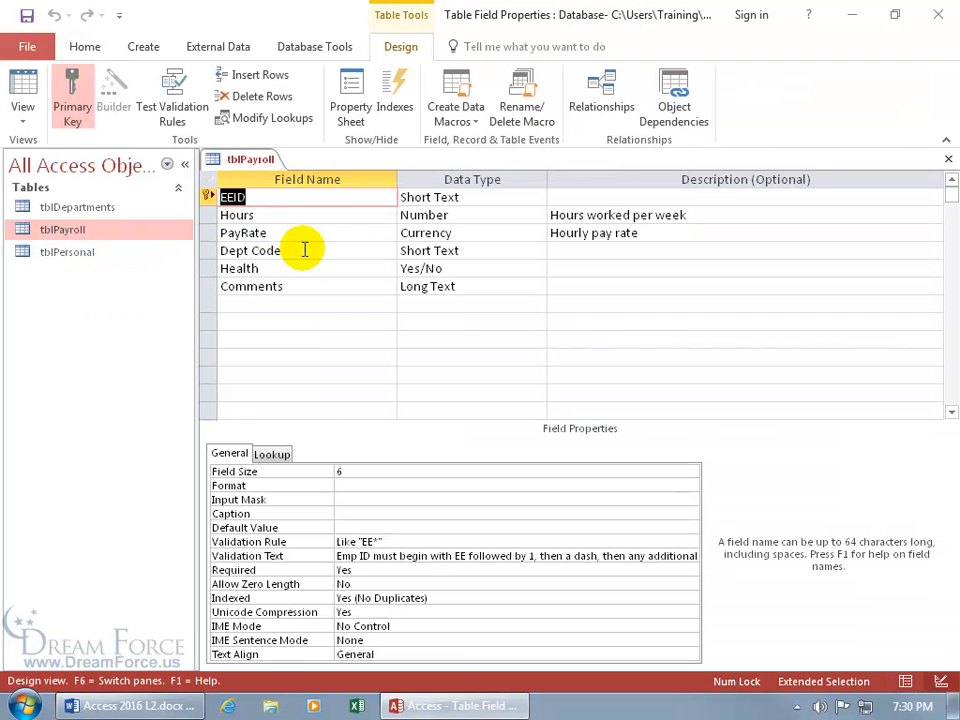
left_click(478, 250)
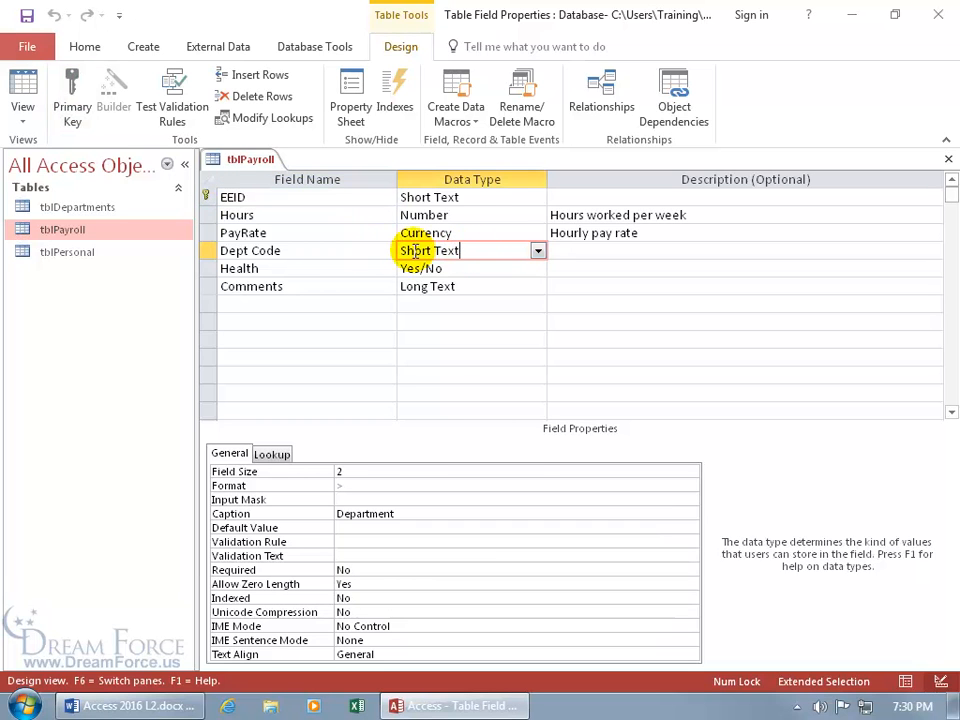
left_click(538, 252)
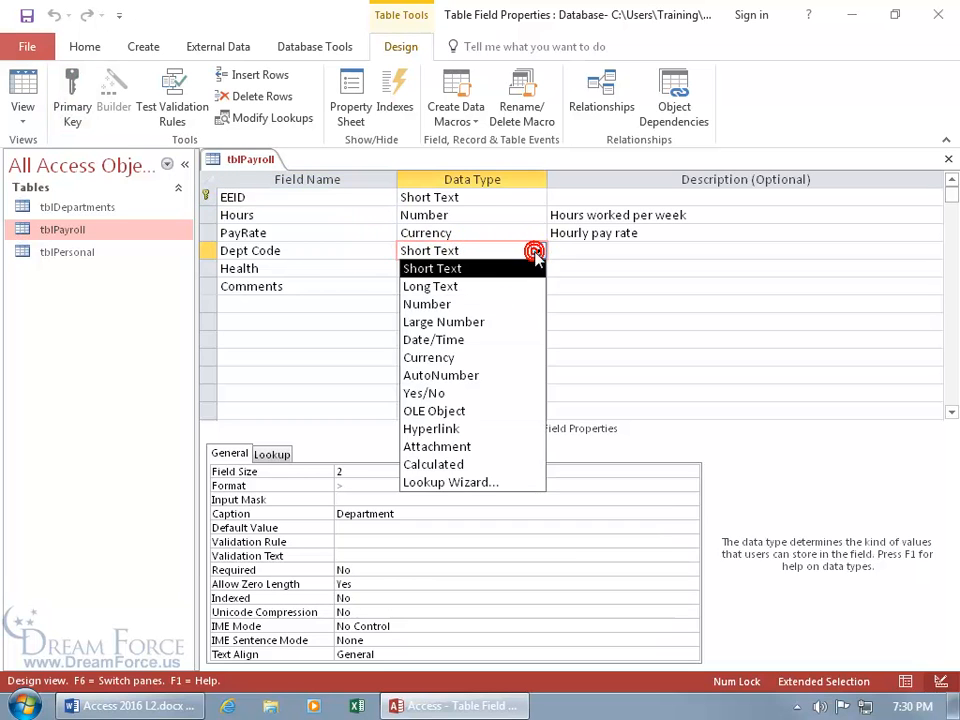
left_click(497, 484)
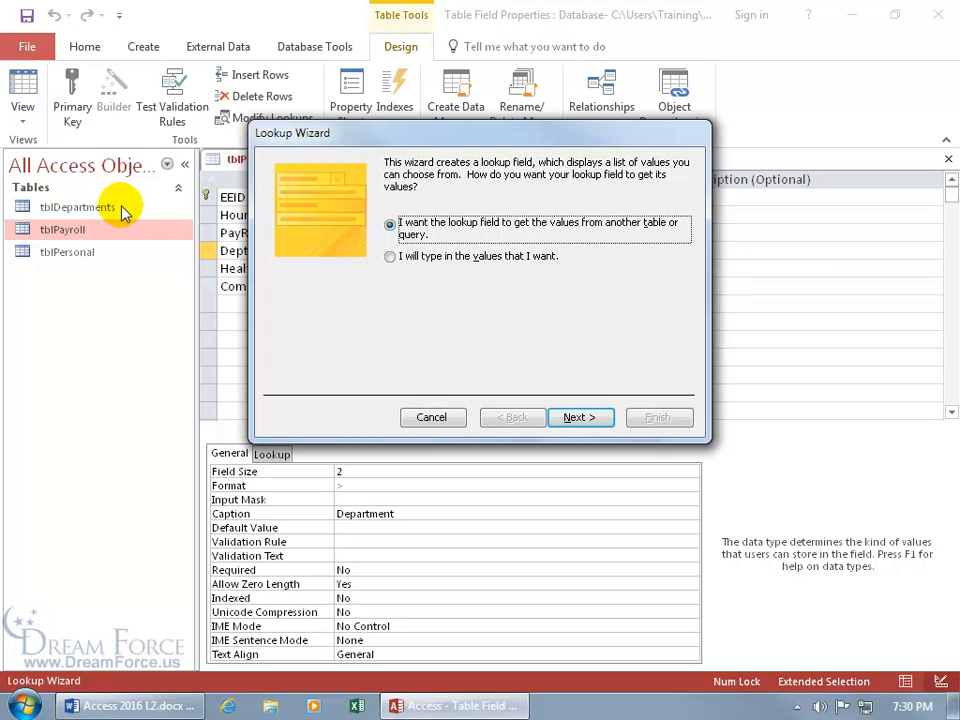
Look up values from the tblDepartments table, including both DeptCode and DeptName
left_click(581, 419)
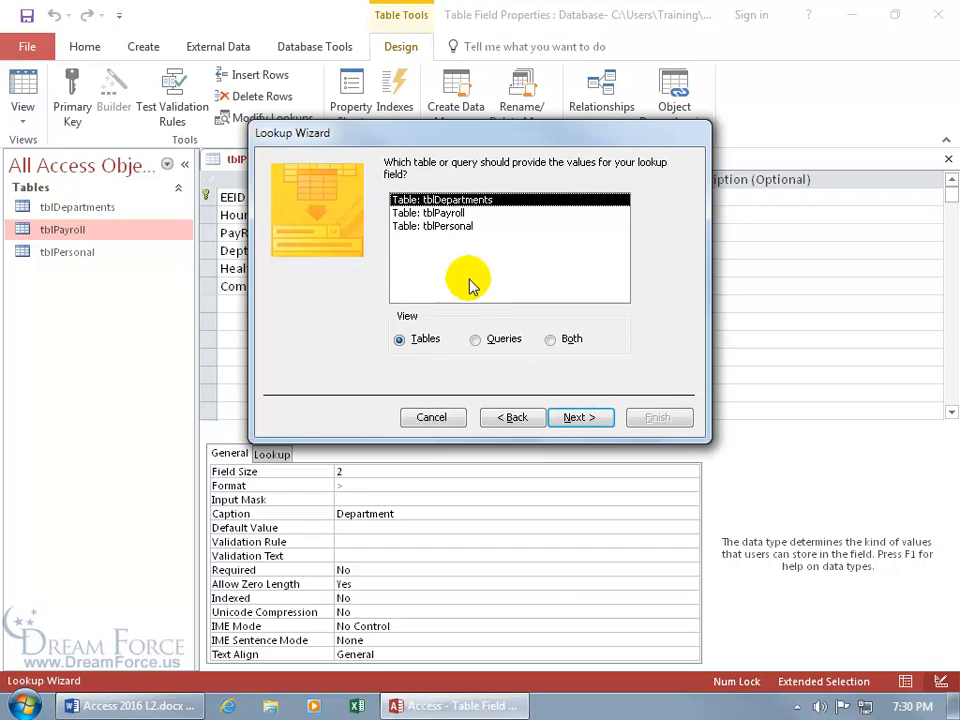
left_click(477, 341)
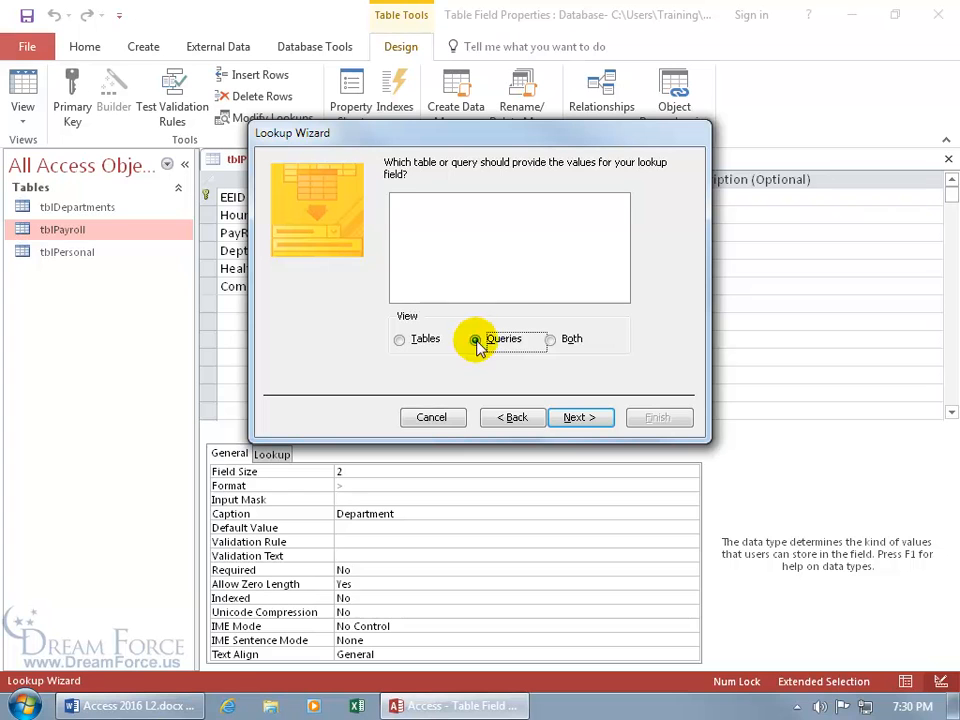
left_click(552, 340)
left_click(400, 340)
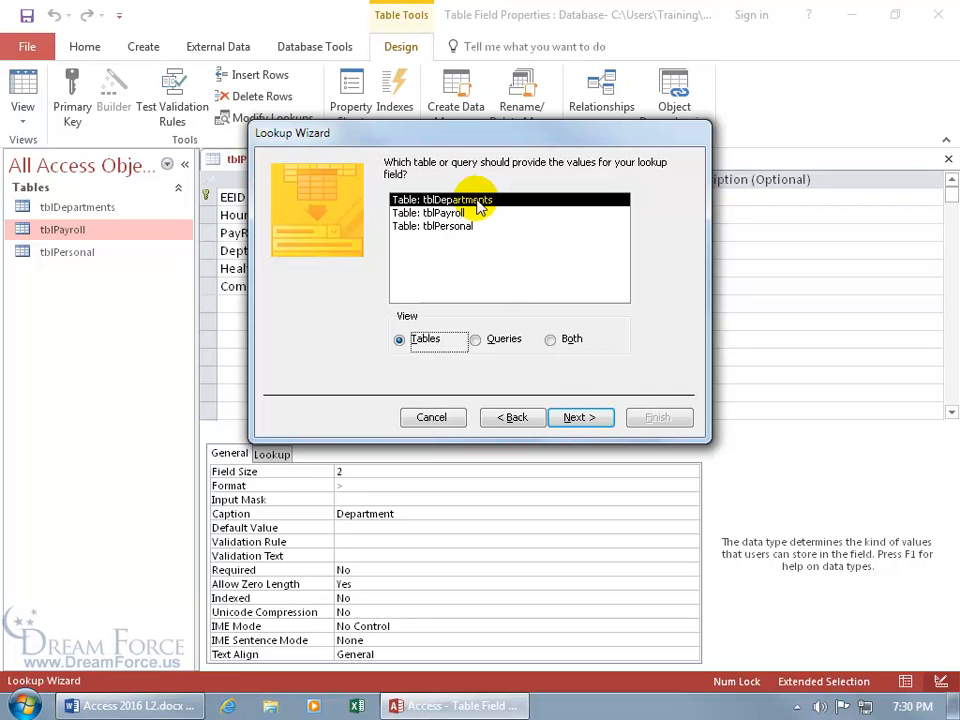
left_click(566, 418)
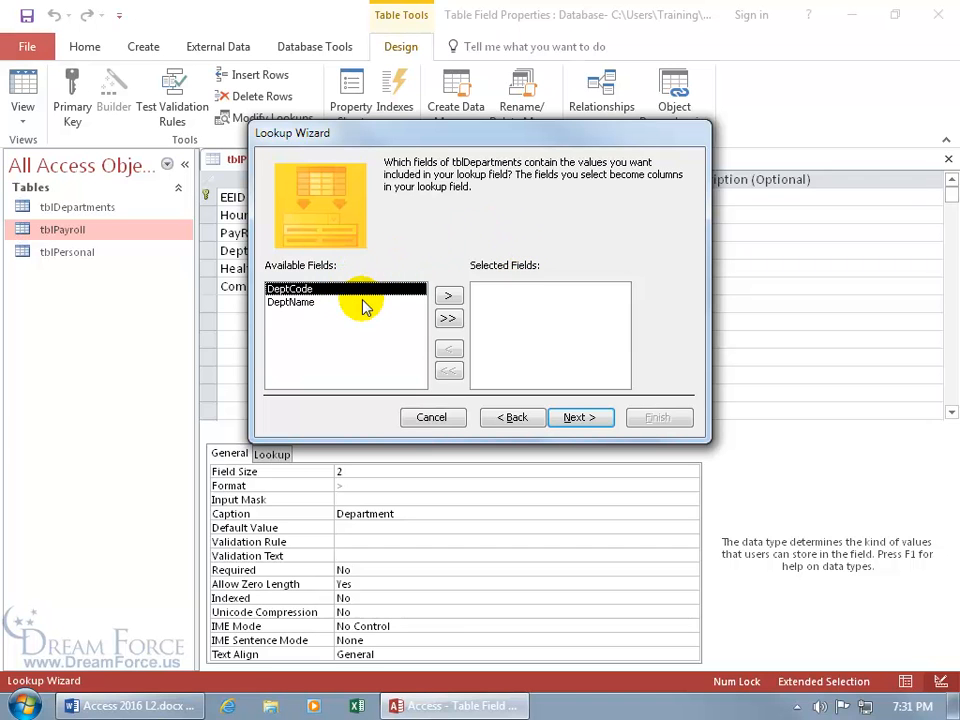
left_click(449, 318)
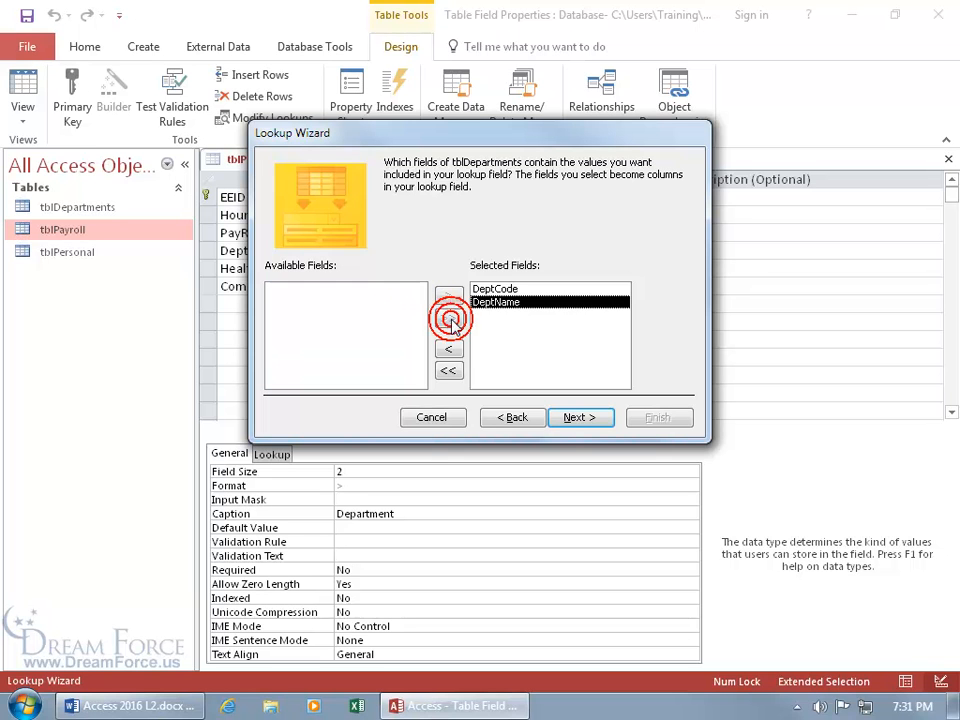
left_click(588, 417)
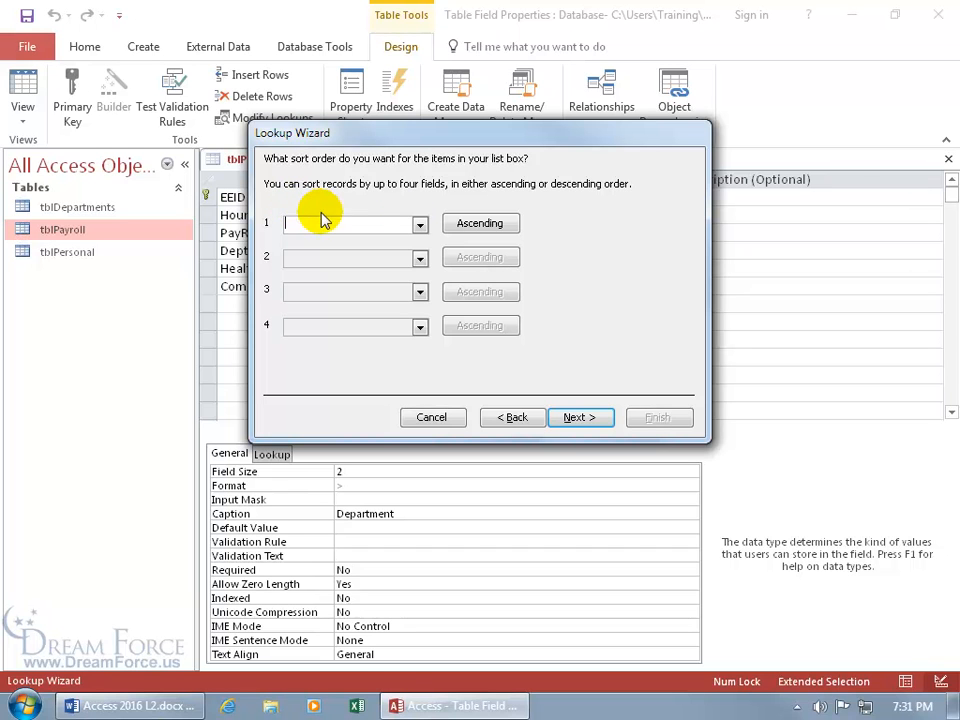
Sort the lookup list by DeptCode in ascending order
left_click(420, 224)
left_click(389, 256)
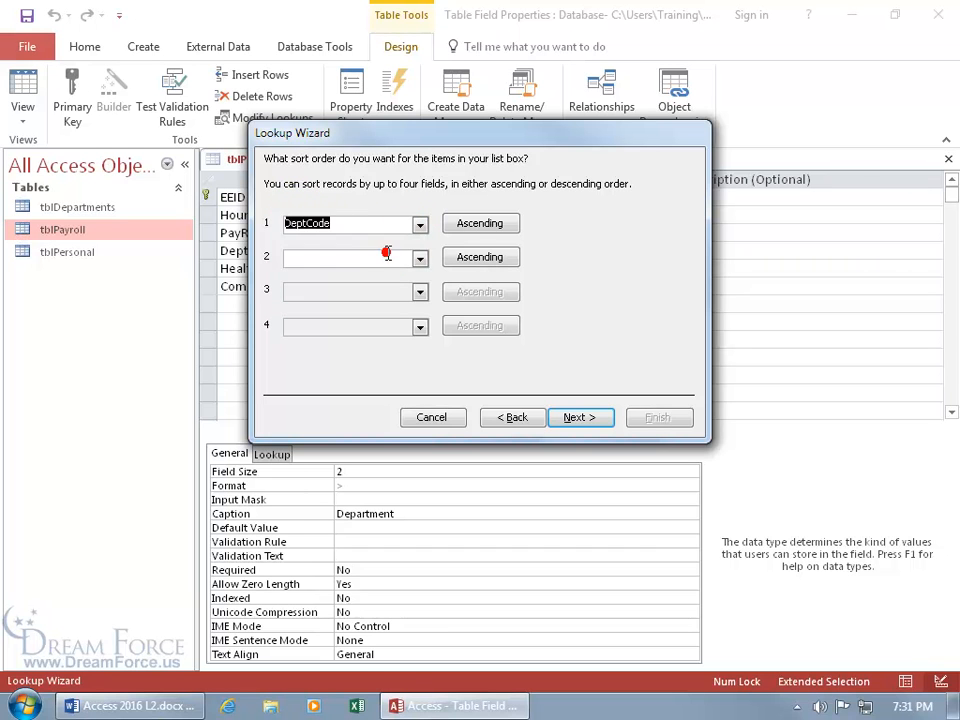
left_click(477, 228)
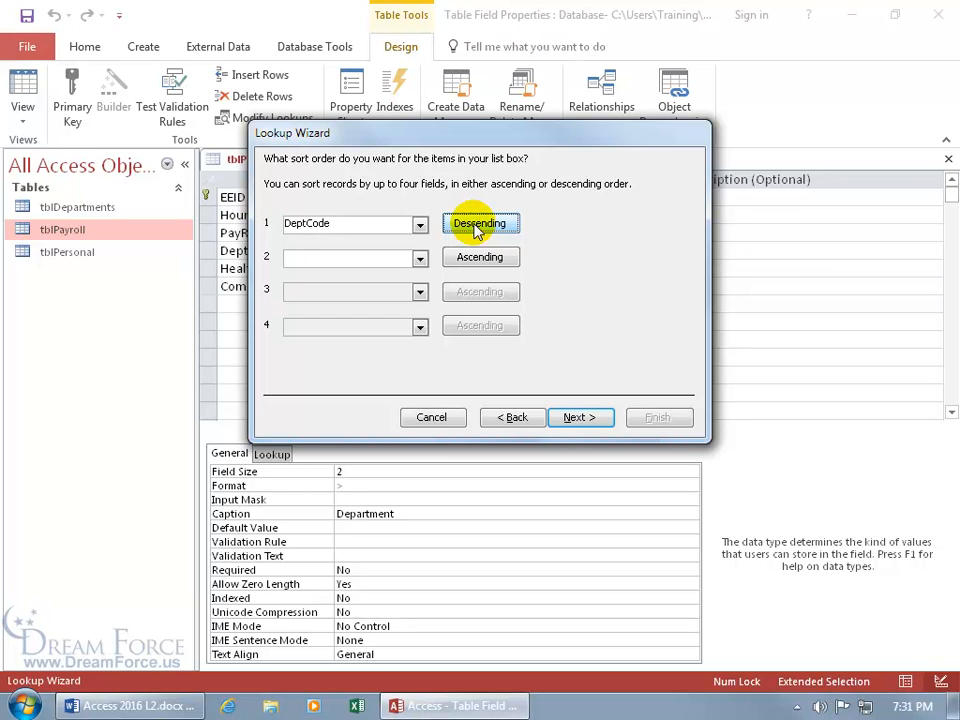
left_click(477, 228)
left_click(578, 417)
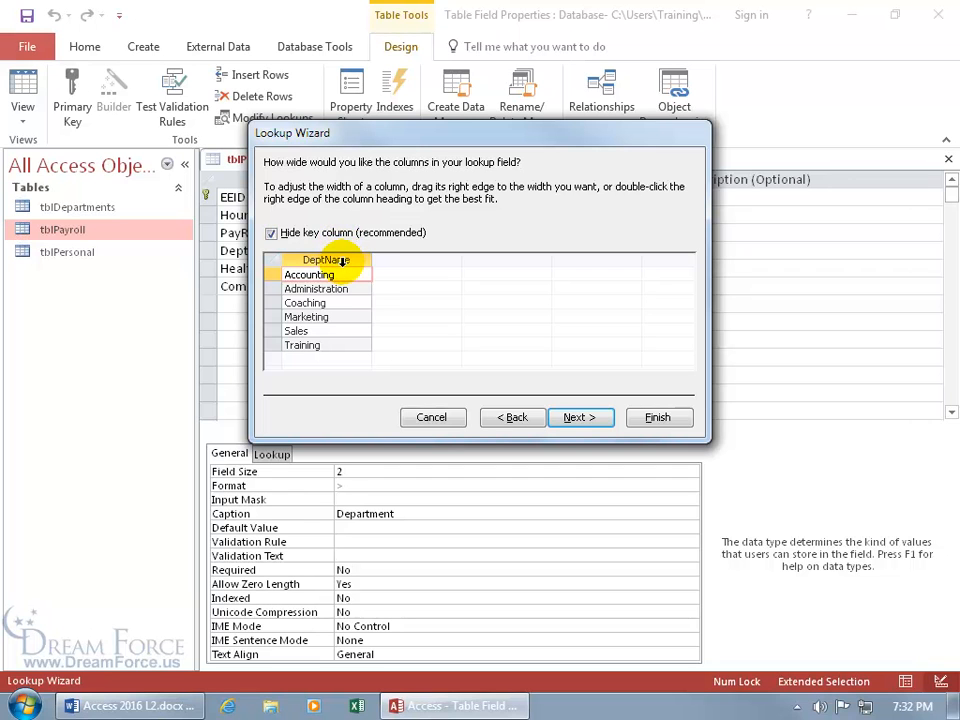
Unhide the DeptCode key column and best-fit the DeptCode and DeptName column widths
left_click(271, 233)
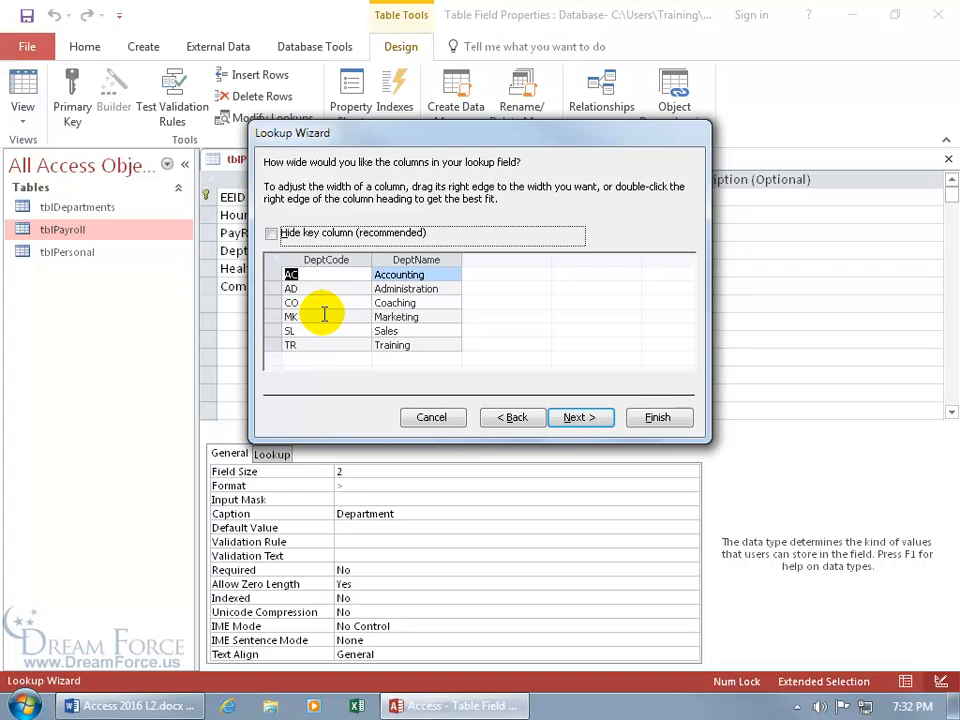
left_click_drag(372, 259, 360, 259)
double_click(360, 259)
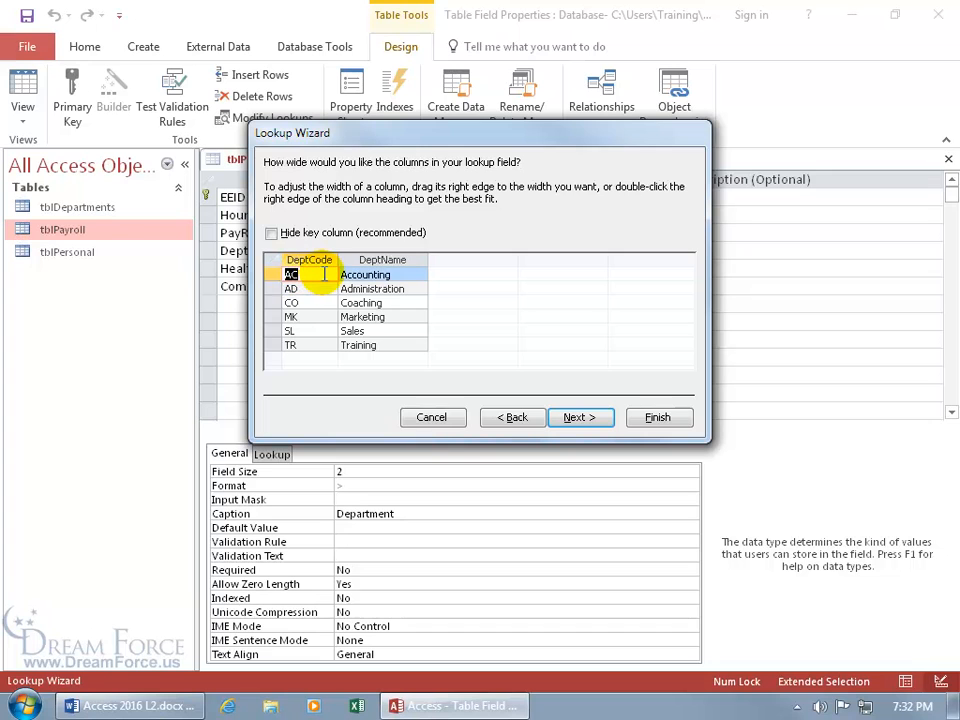
double_click(428, 261)
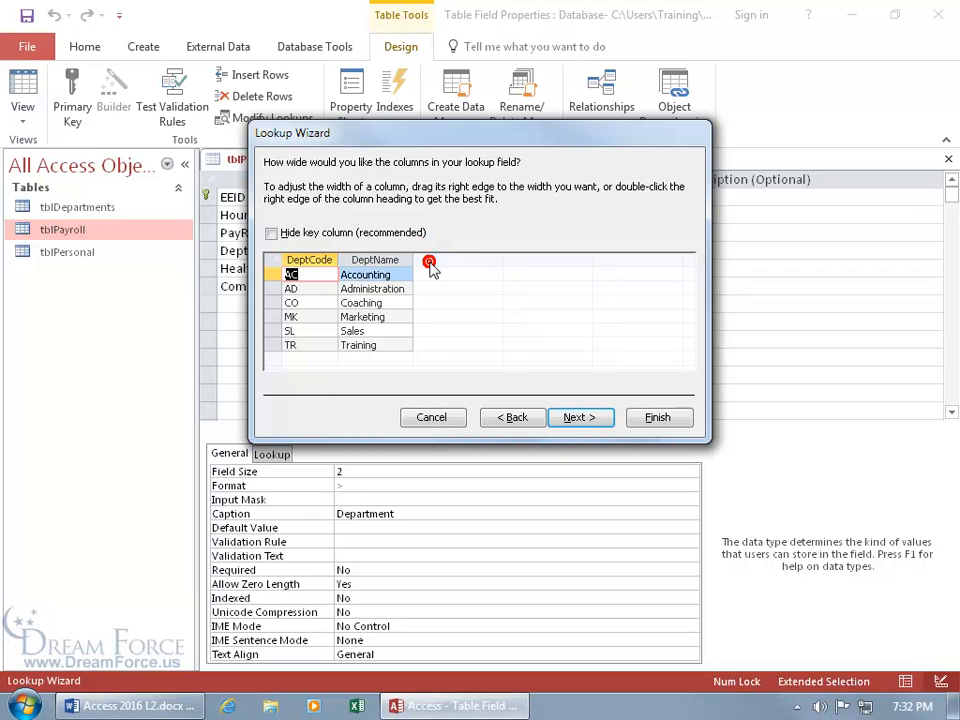
left_click(579, 417)
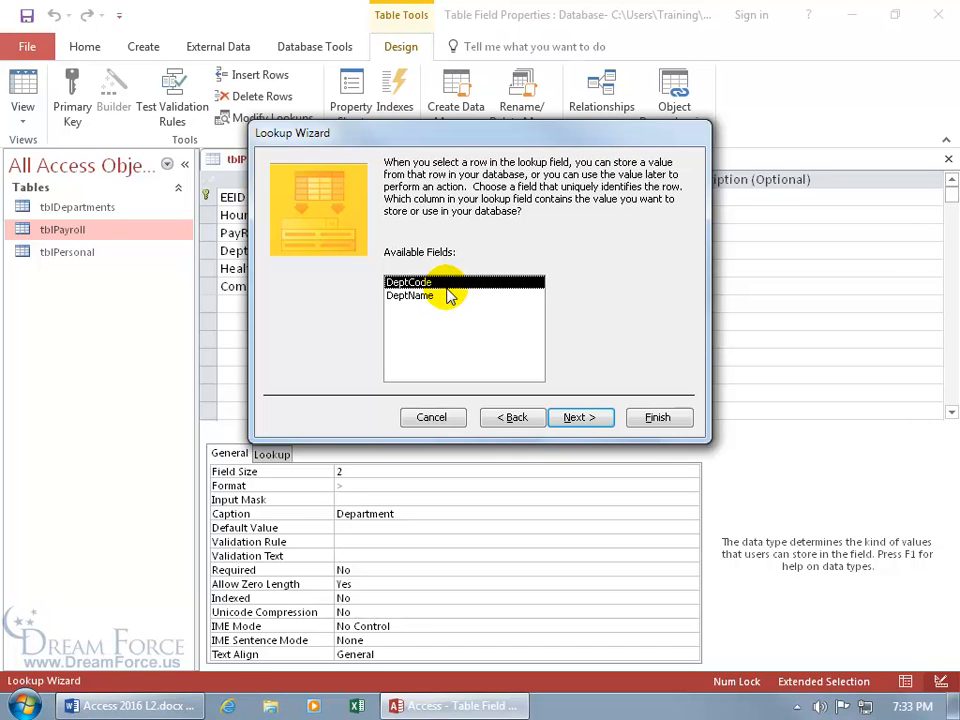
Keep DeptCode as the stored value and advance to the final wizard step
left_click(580, 418)
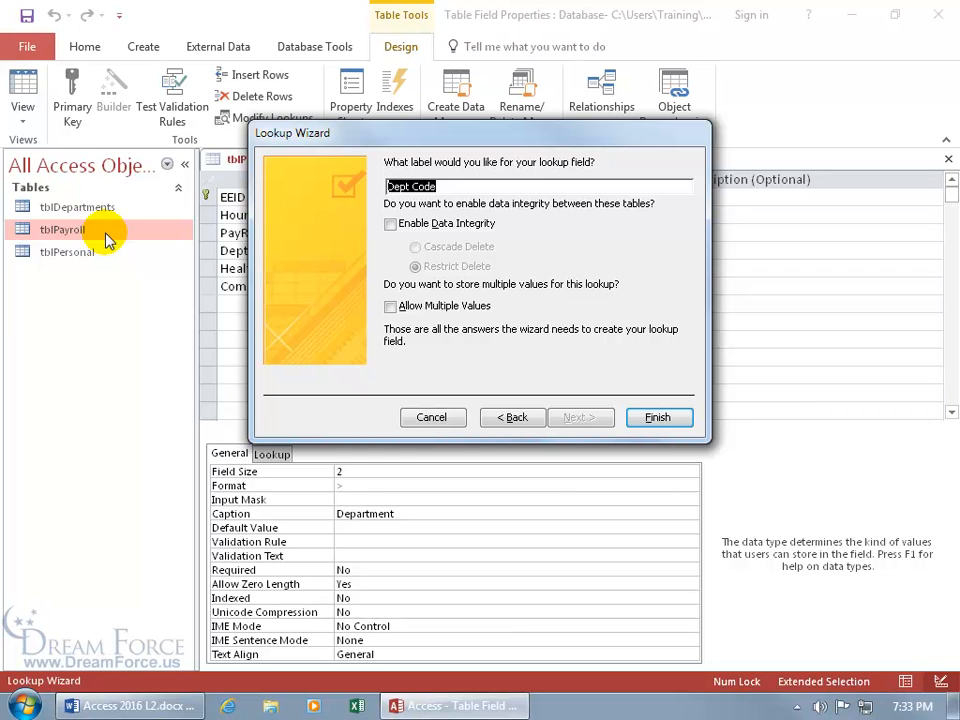
Enable data integrity for the Dept Code lookup and choose Restrict Delete
left_click(390, 224)
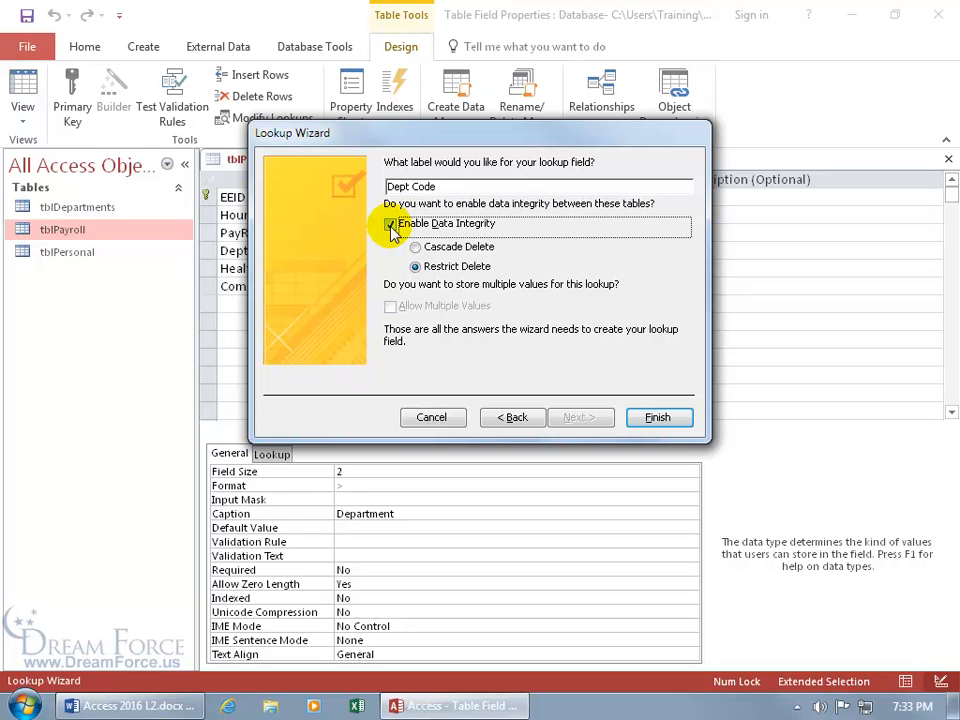
left_click(415, 247)
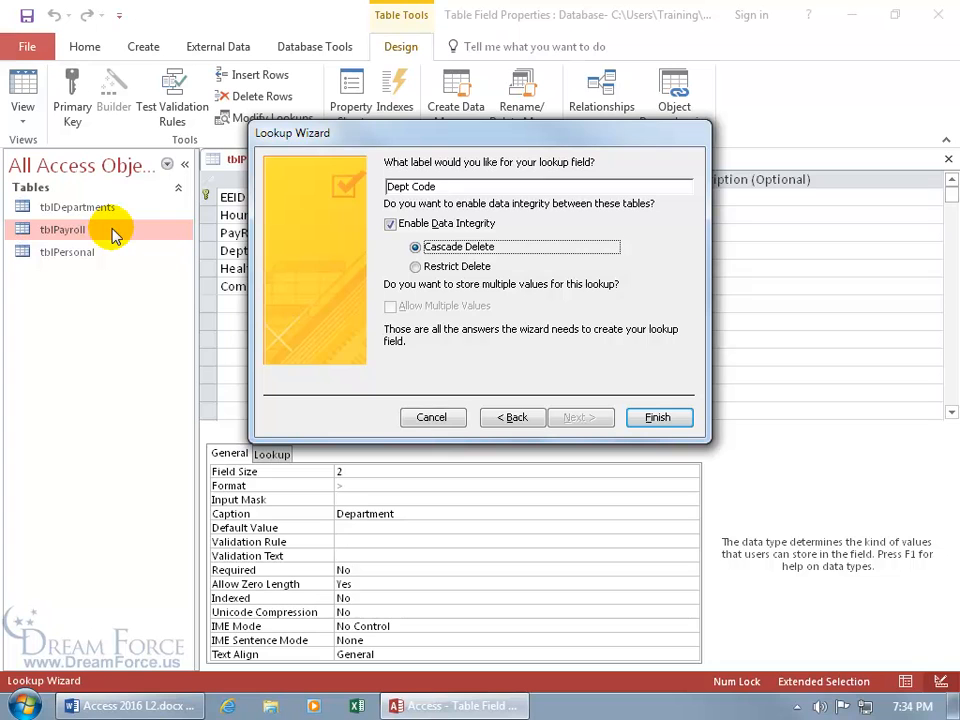
left_click(417, 268)
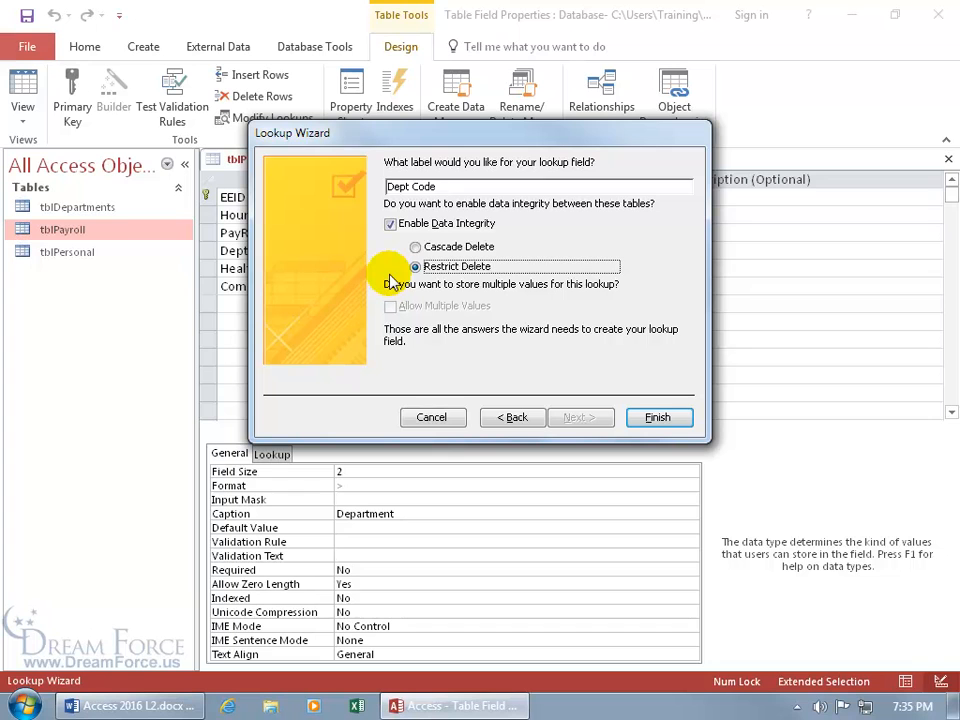
Switch to Cascade Delete with data integrity on and finish the Dept Code lookup wizard
left_click(416, 246)
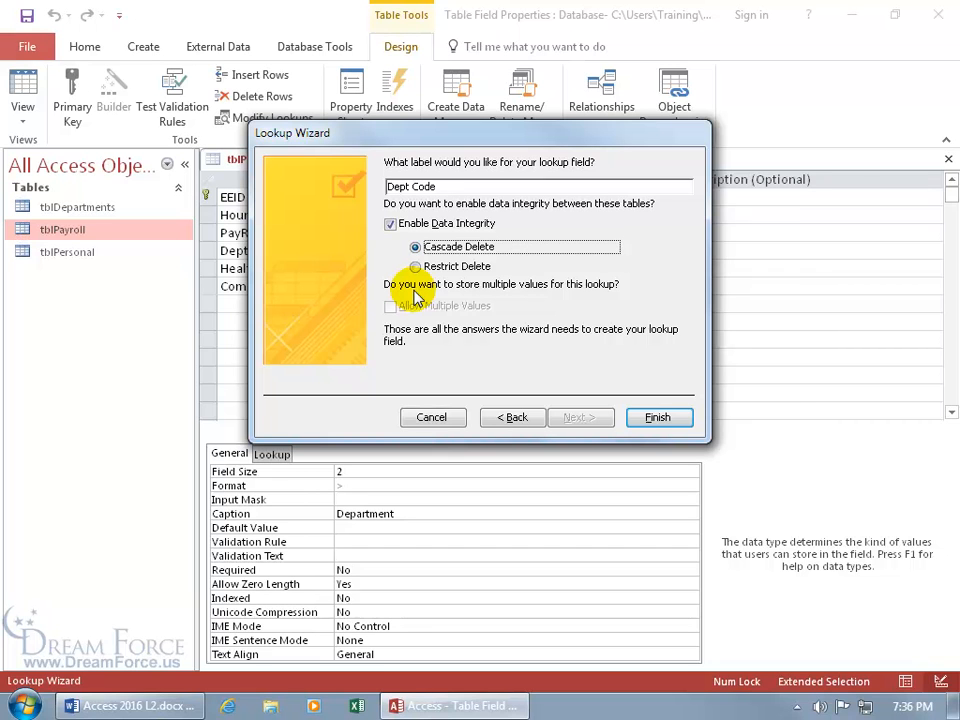
left_click(390, 224)
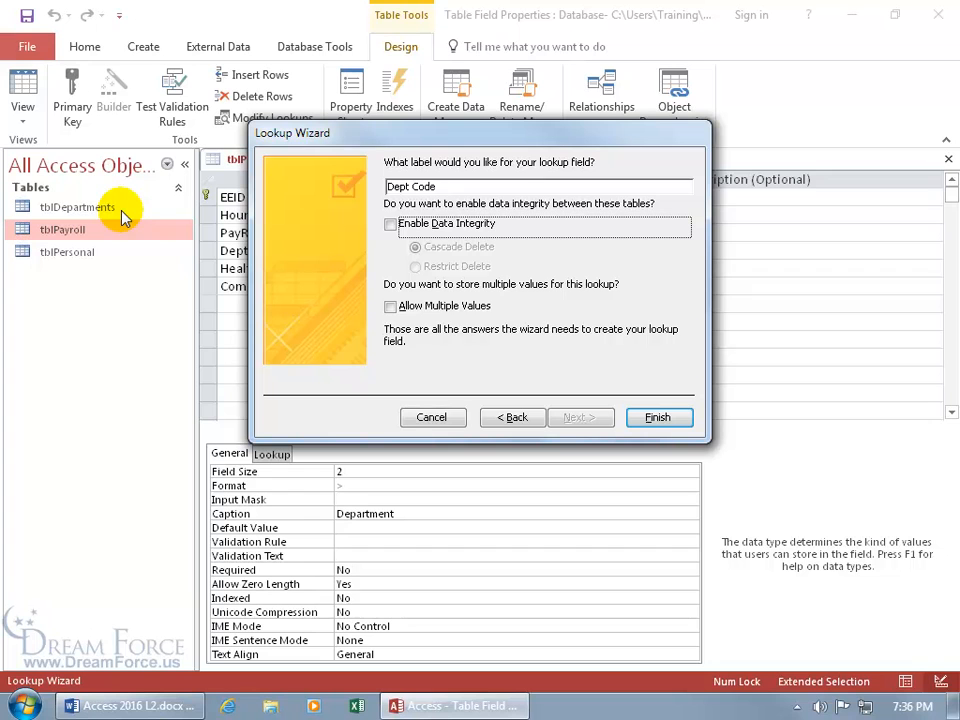
left_click(390, 226)
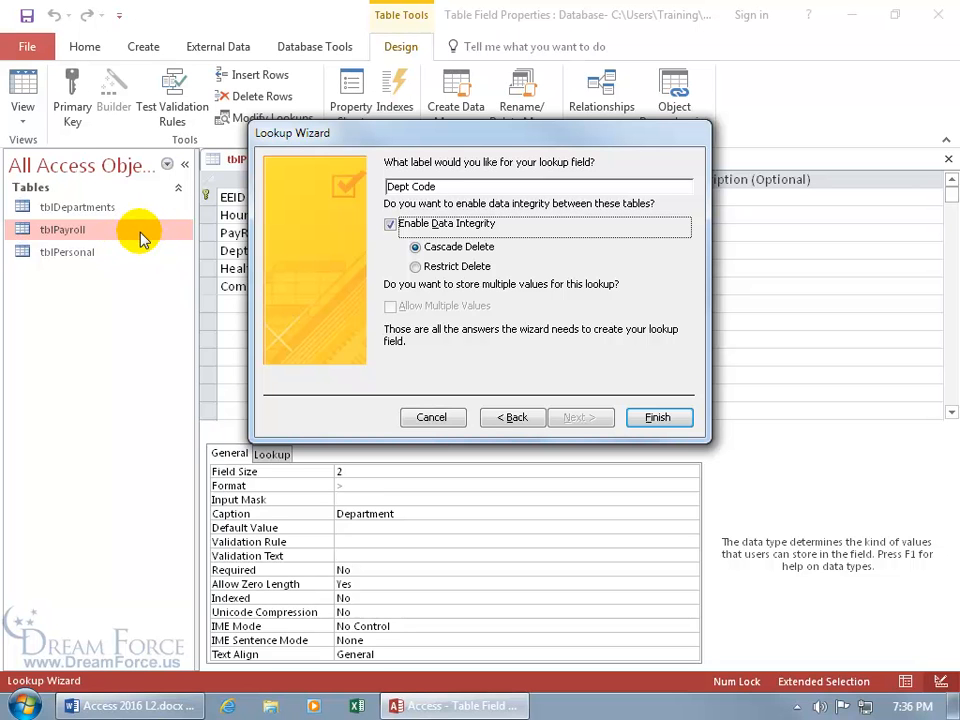
left_click(657, 417)
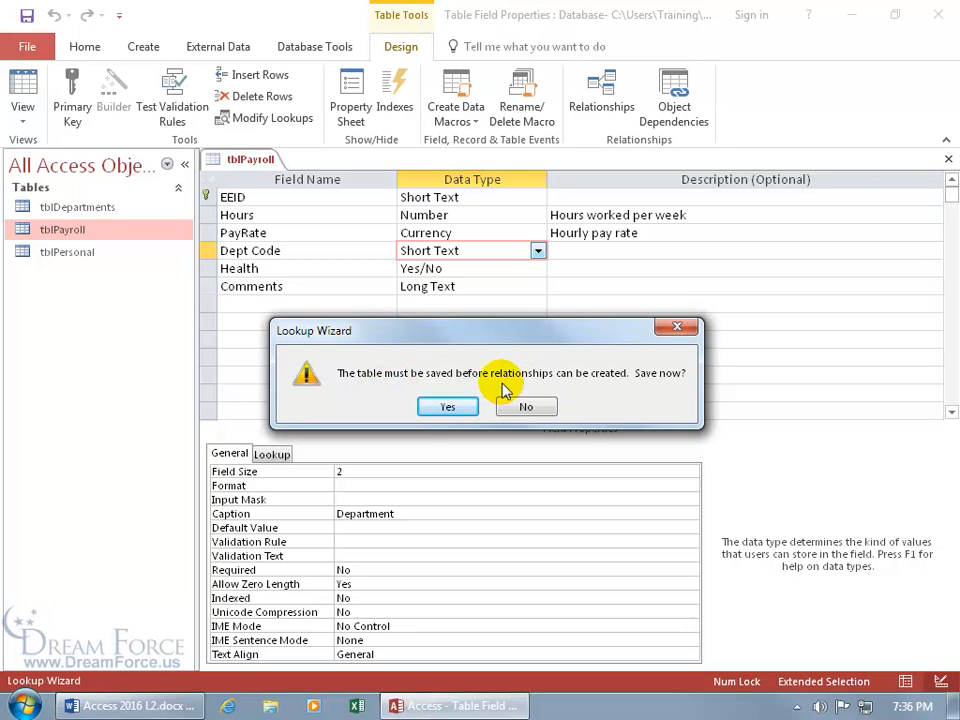
Save tblPayroll, check its new relationship to tblDepartments, and switch to Datasheet View
left_click(452, 406)
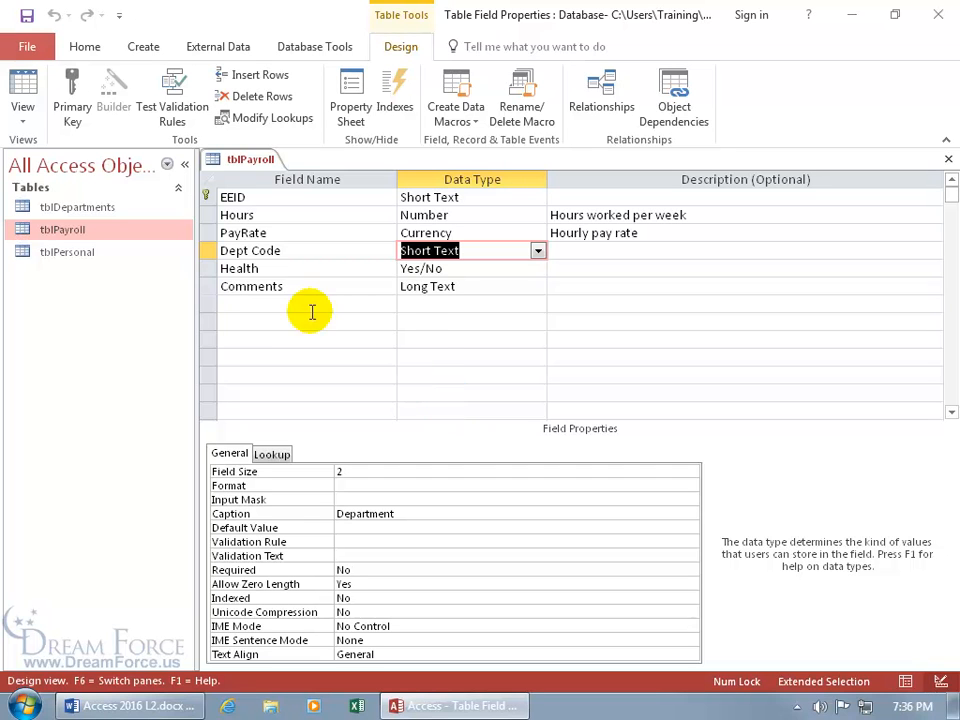
left_click(318, 50)
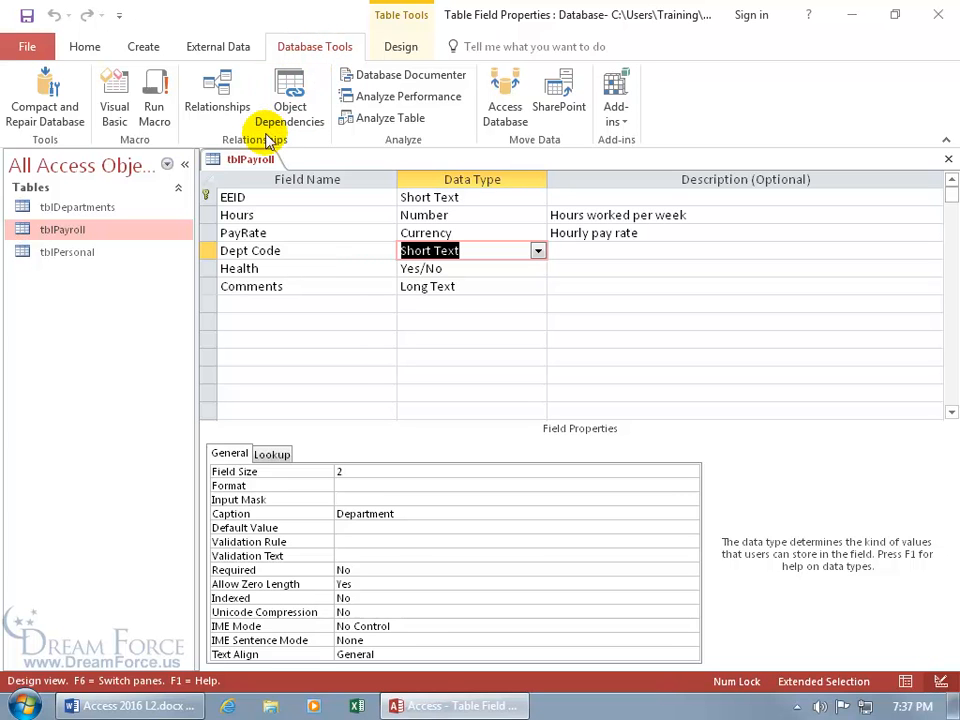
left_click(240, 90)
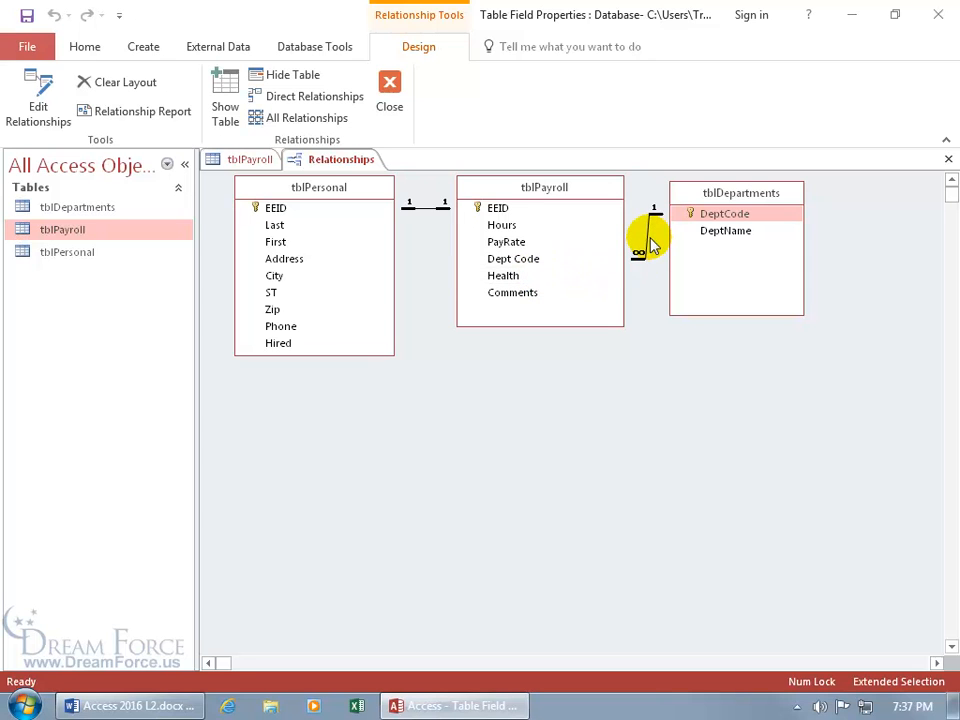
left_click(248, 162)
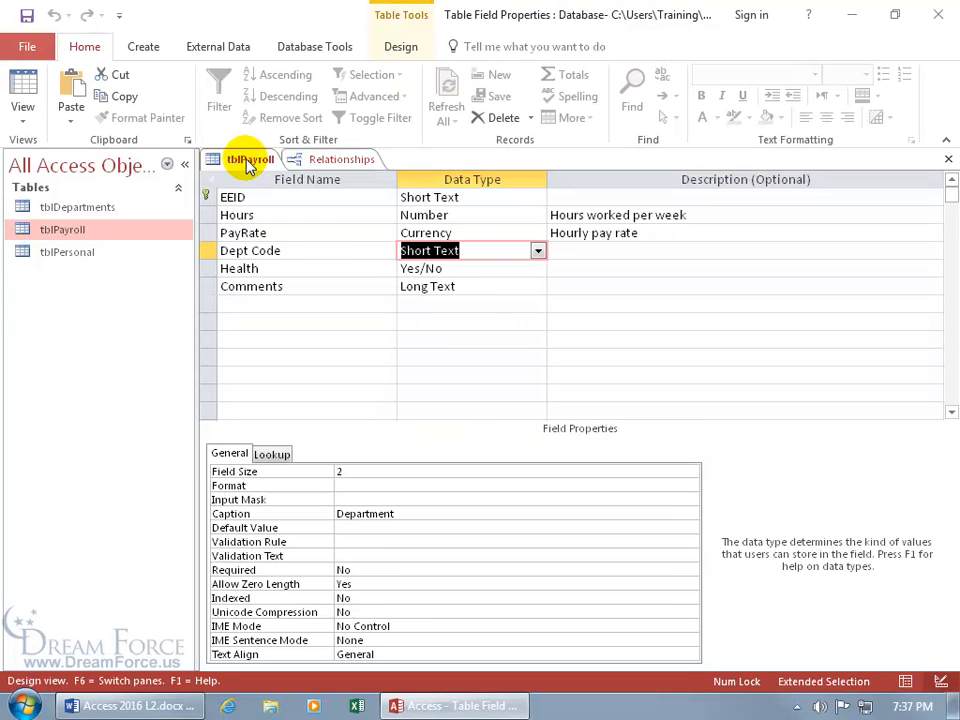
right_click(248, 165)
left_click(290, 264)
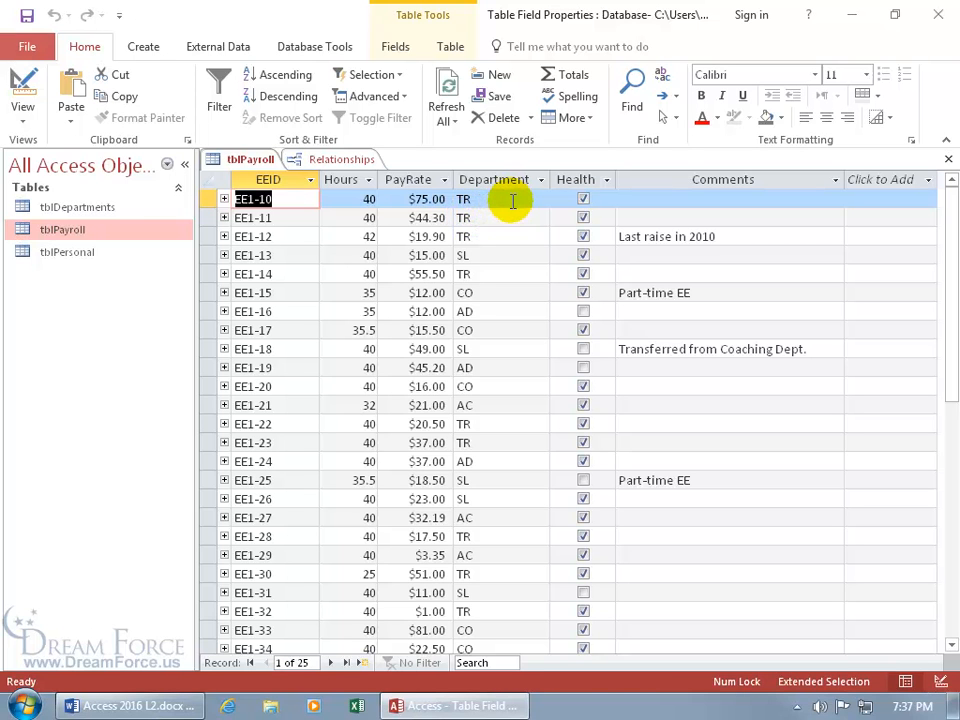
Change employee EE1-10's department from TR to Marketing (MK) and save the record
left_click(512, 200)
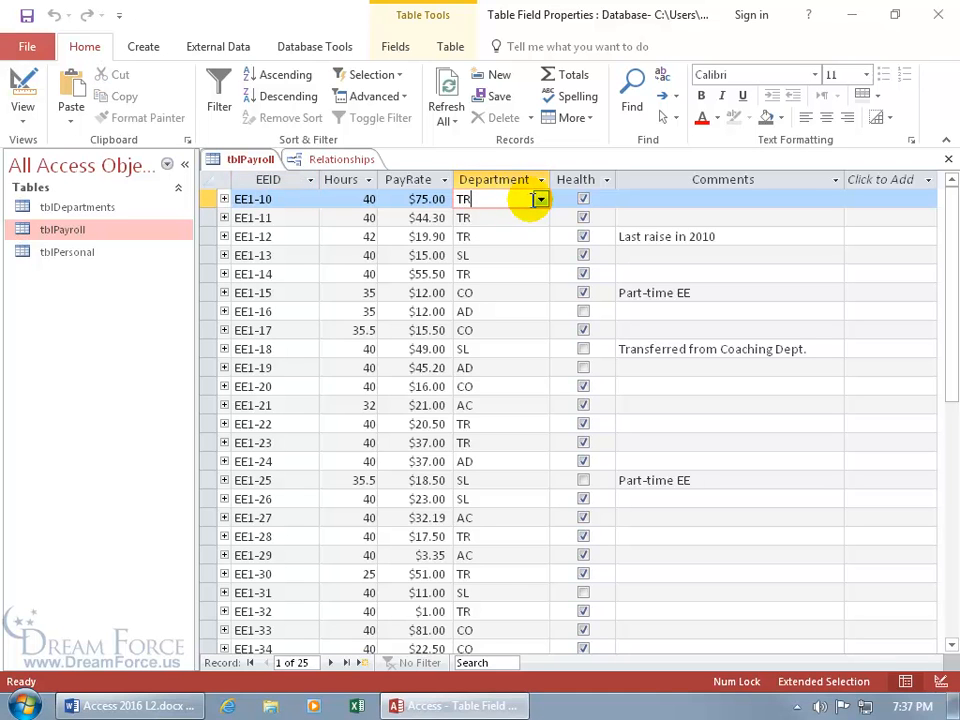
left_click(540, 199)
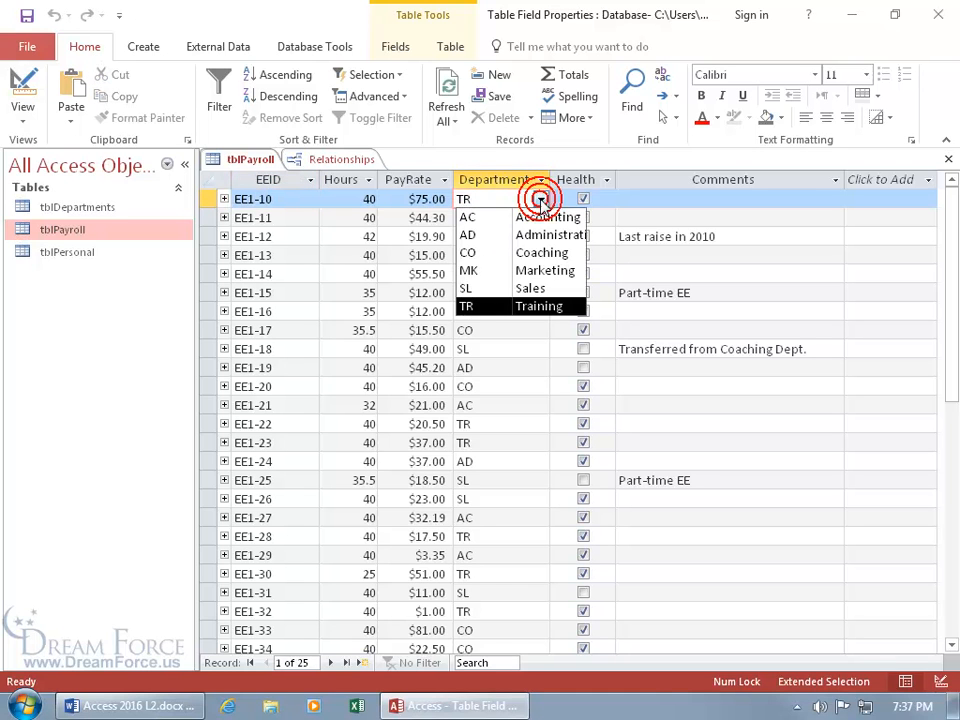
left_click(522, 271)
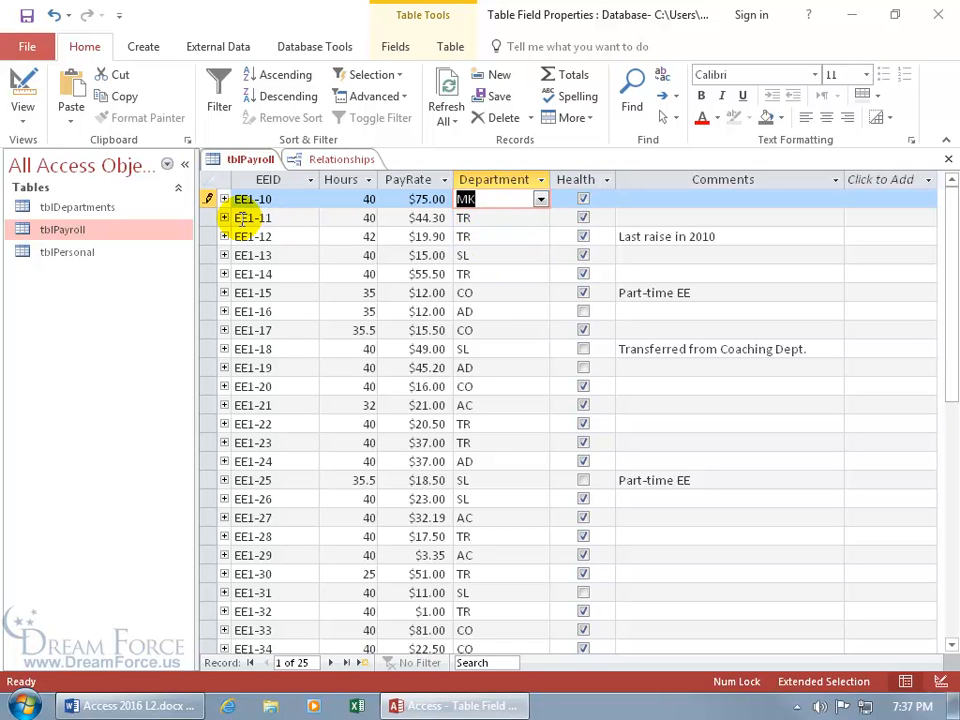
key("ctrl+s")
Reopen EE1-10's Department list to review the entries, then bring up tblPayroll's view options
left_click(540, 199)
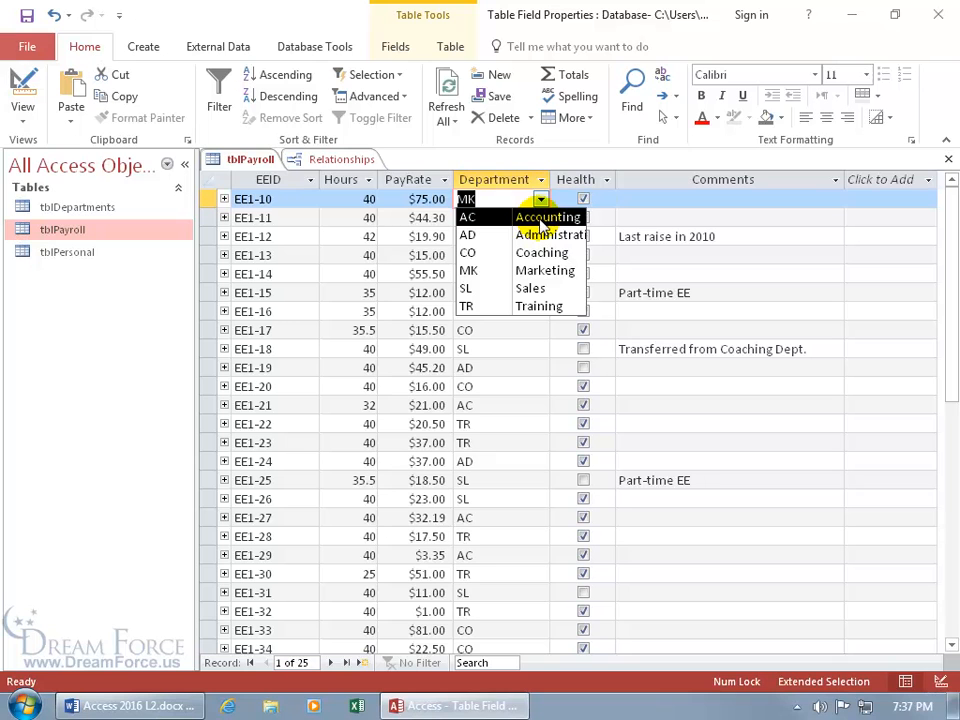
left_click(495, 198)
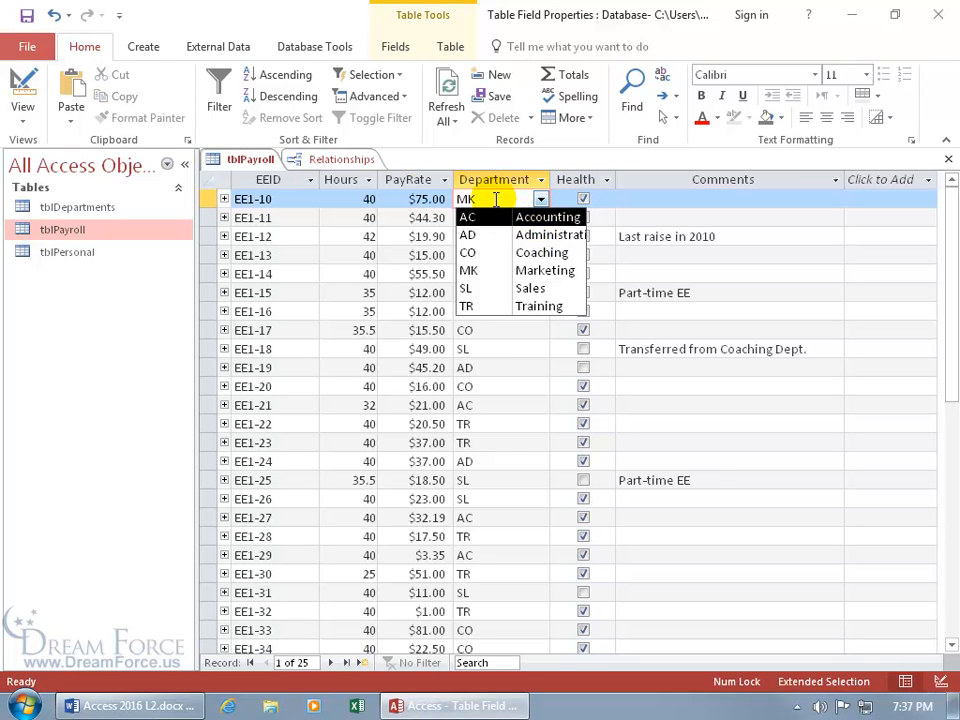
right_click(248, 163)
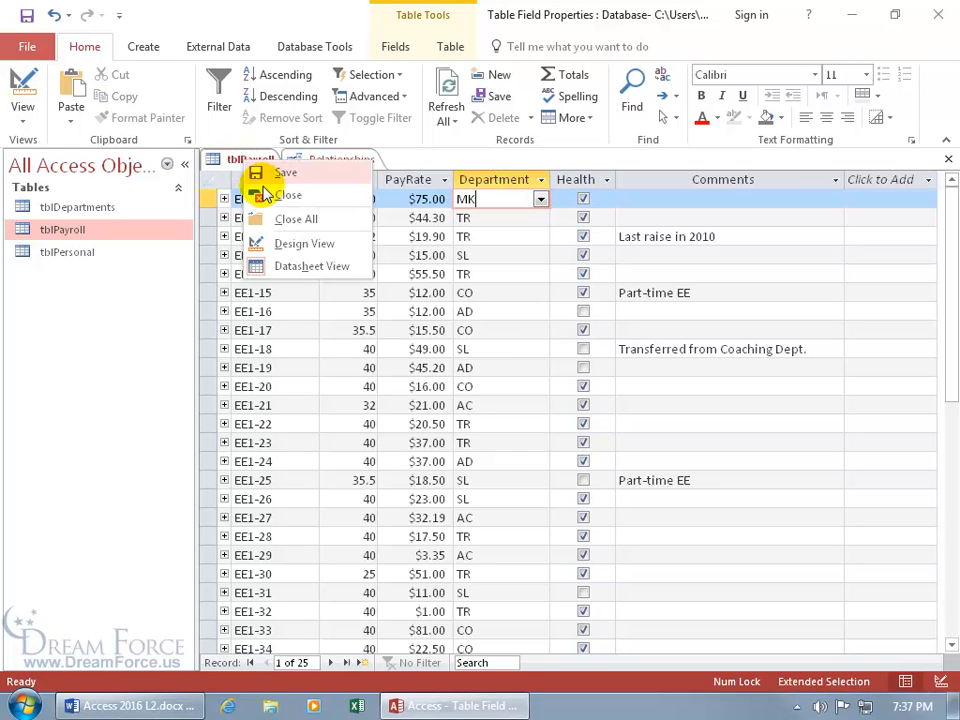
Return tblPayroll to Design View and set Dept Code's lookup Column Heads to Yes
left_click(288, 245)
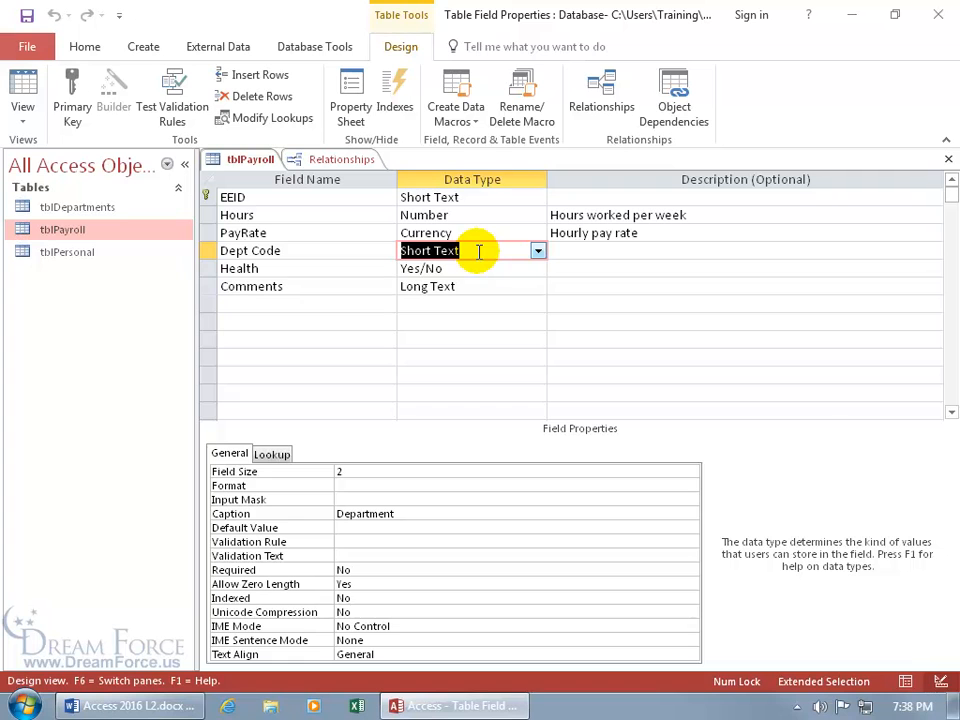
left_click(272, 454)
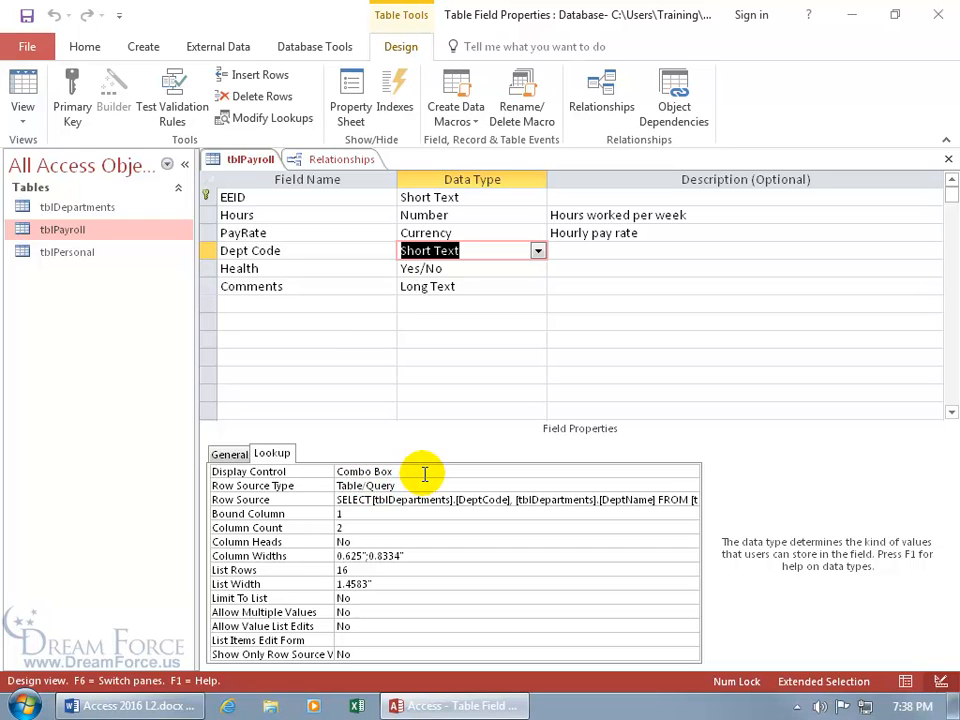
double_click(368, 541)
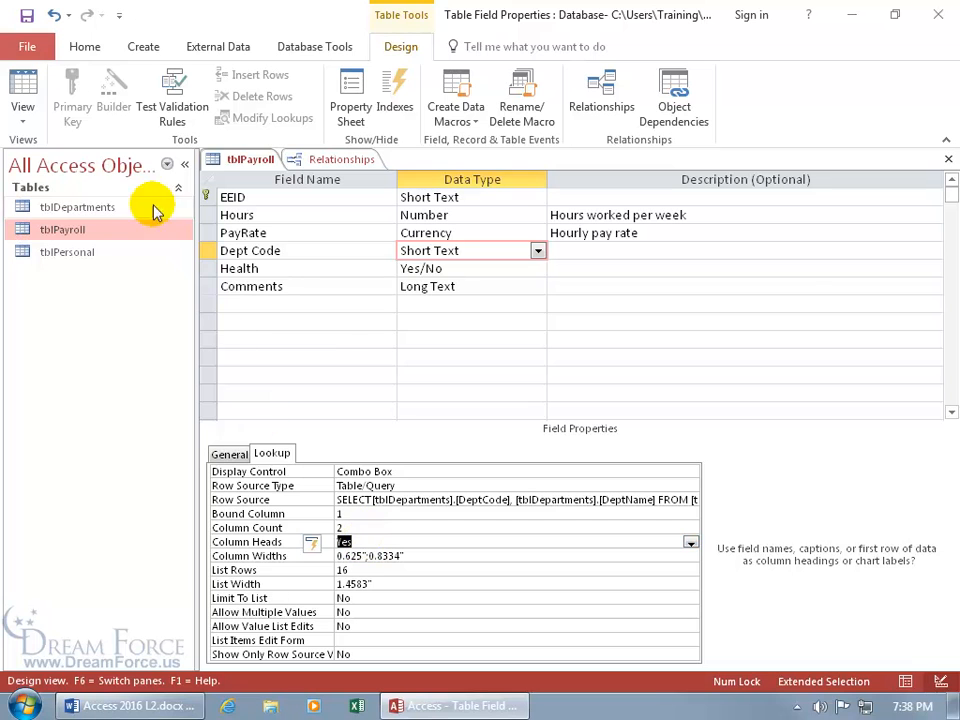
Save the table and confirm EE1-10's Department list shows DeptCode and DeptName headings
left_click(24, 88)
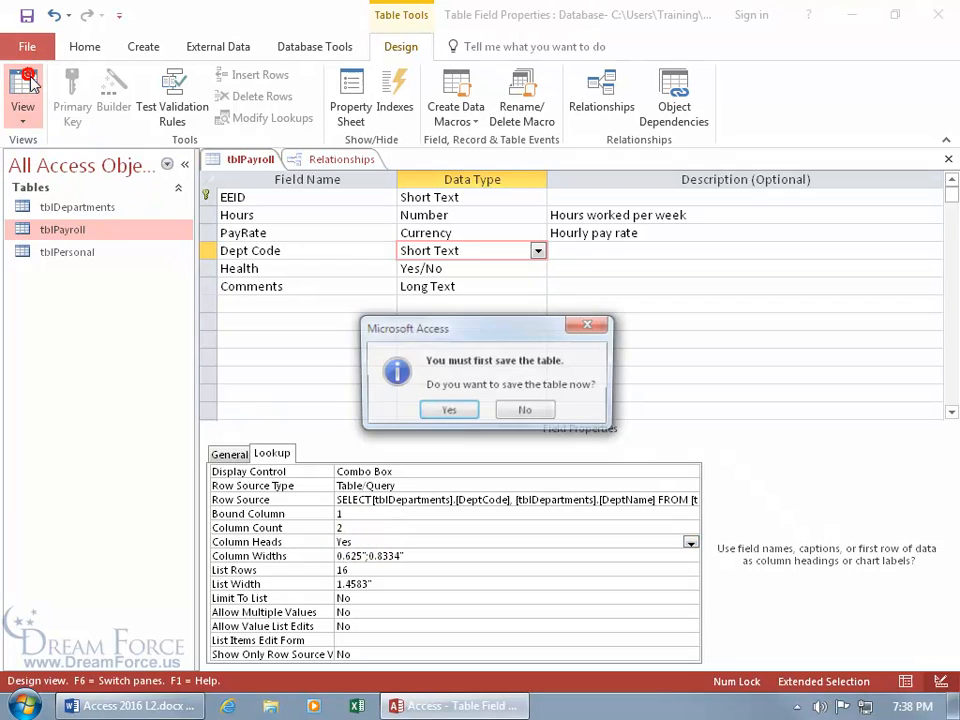
left_click(446, 412)
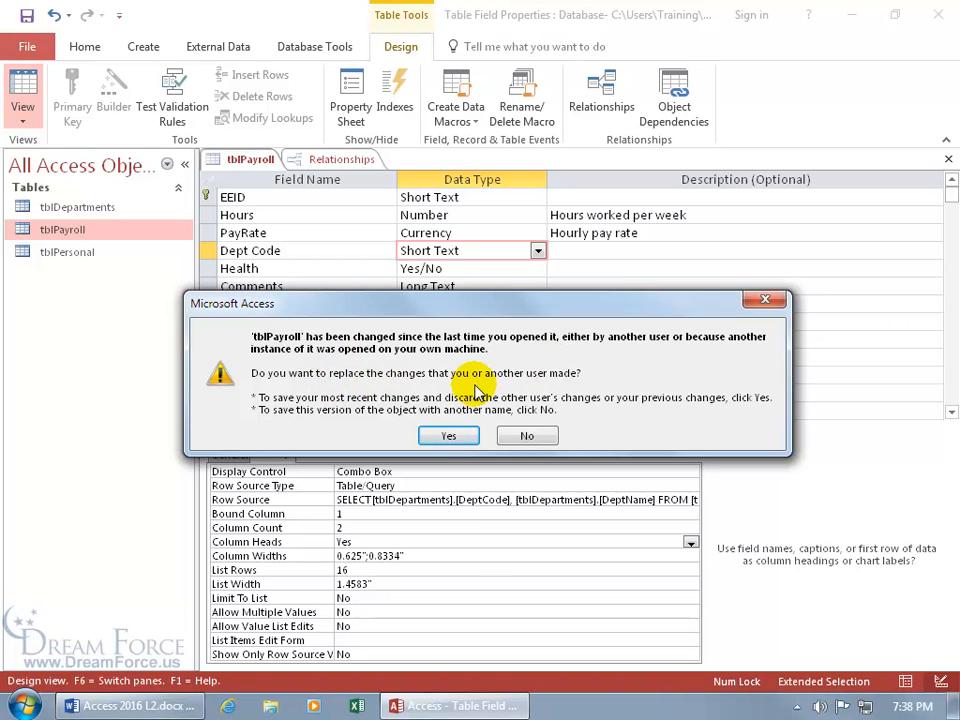
left_click(450, 437)
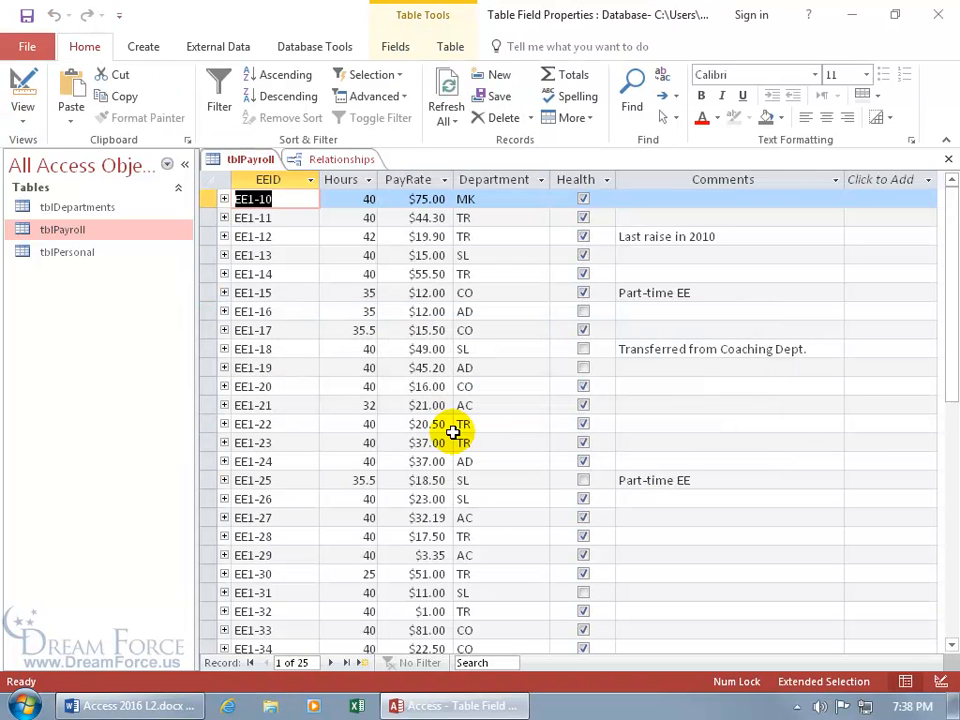
left_click(521, 198)
left_click(541, 199)
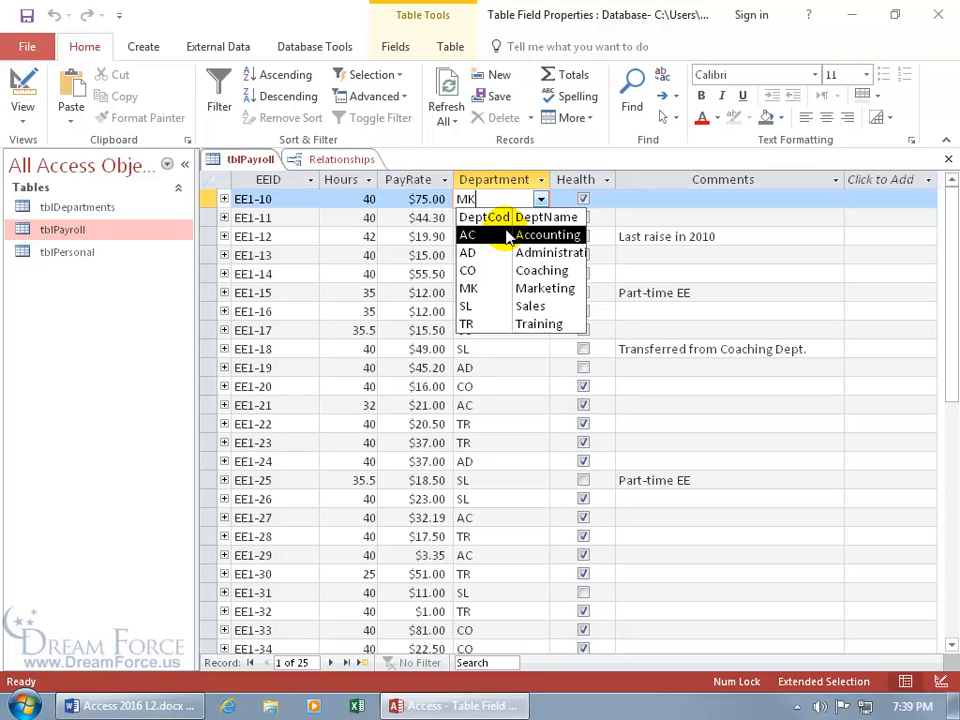
right_click(245, 160)
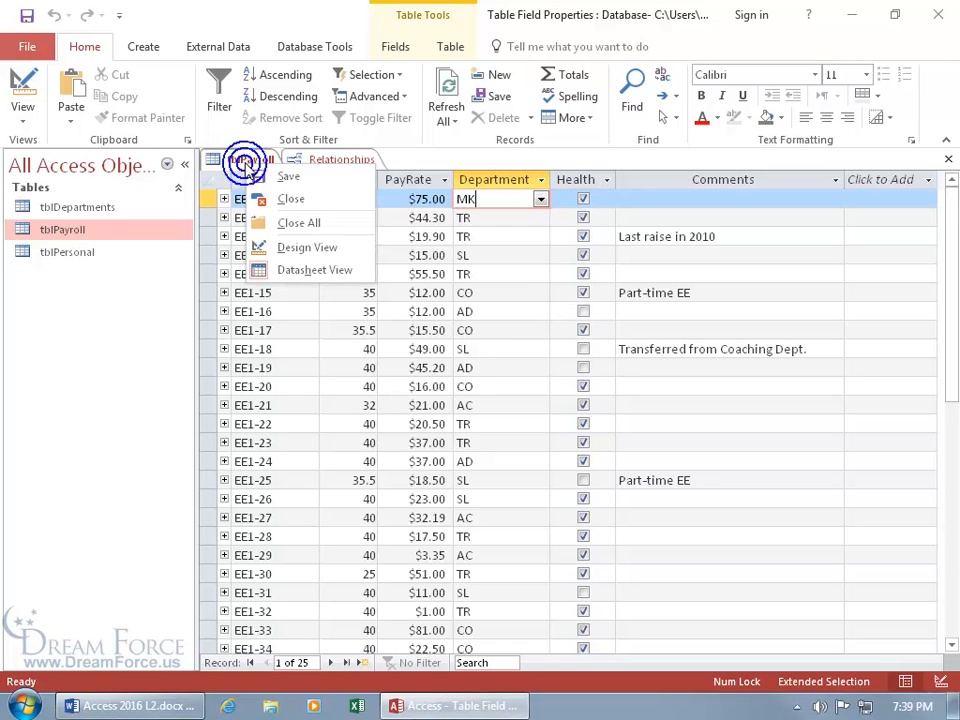
In Design View, change Dept Code's lookup column widths to 0.7";1.5"
left_click(292, 247)
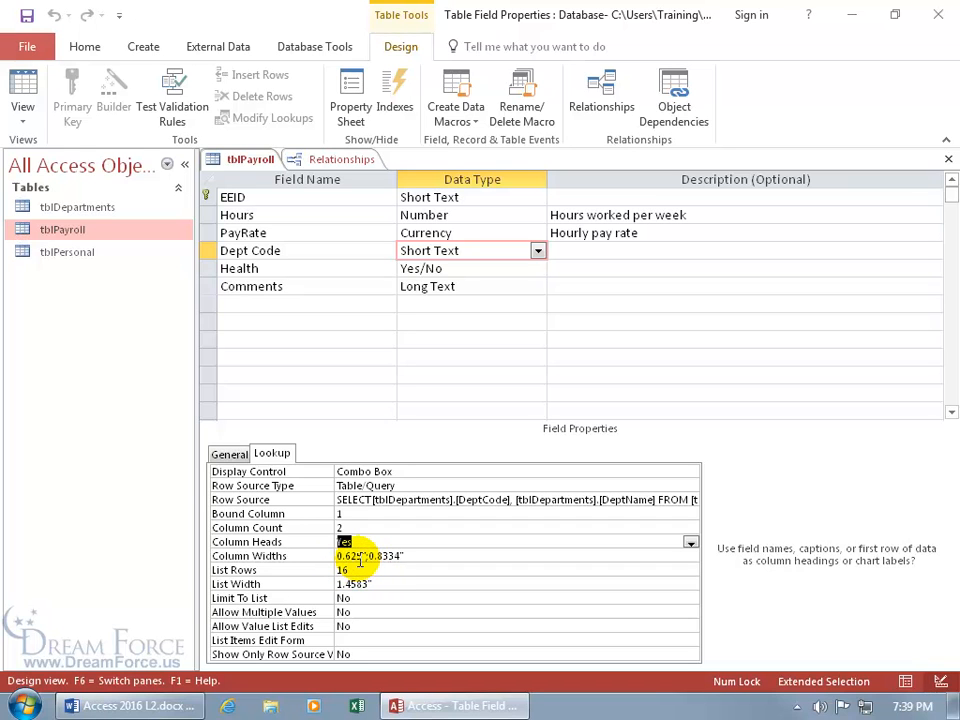
double_click(366, 558)
left_click(361, 560)
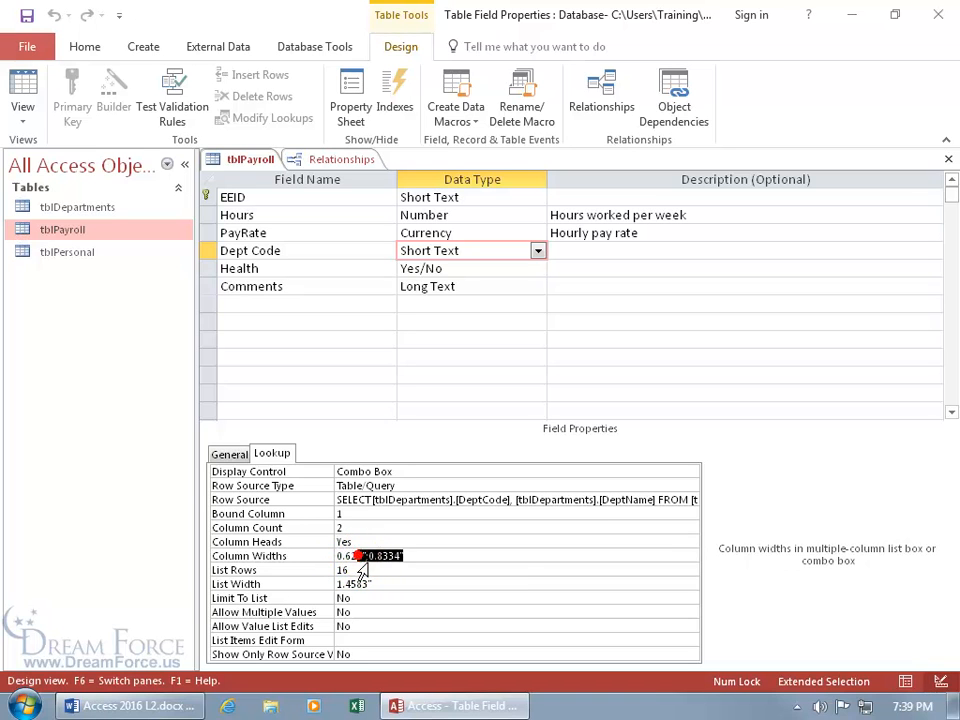
left_click(356, 560)
left_click(348, 559)
key("Delete")
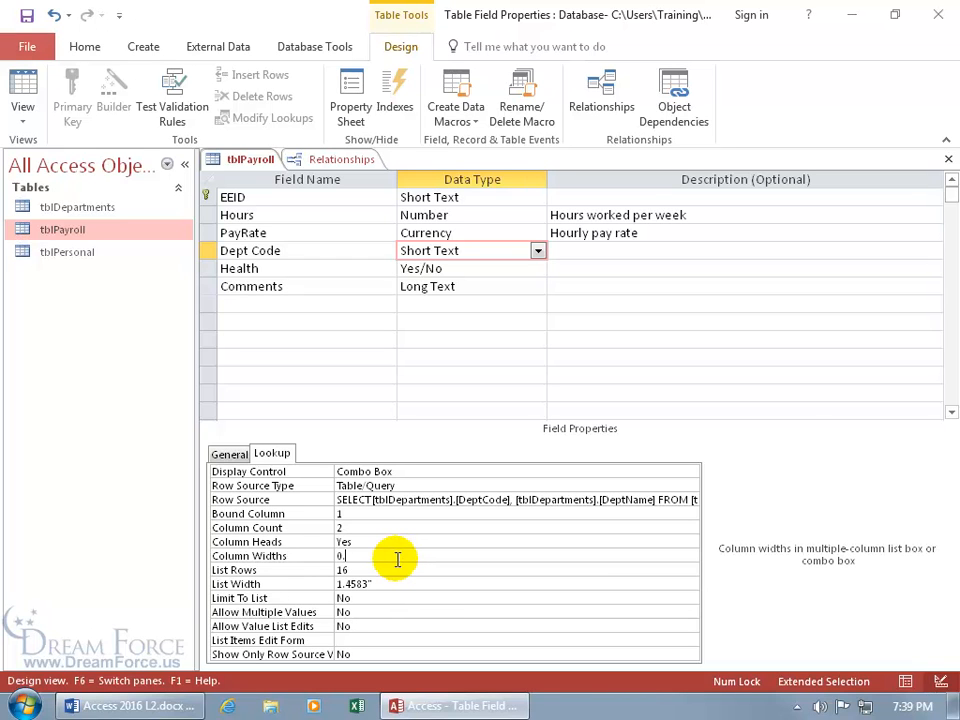
type("7;1.5")
key("Return")
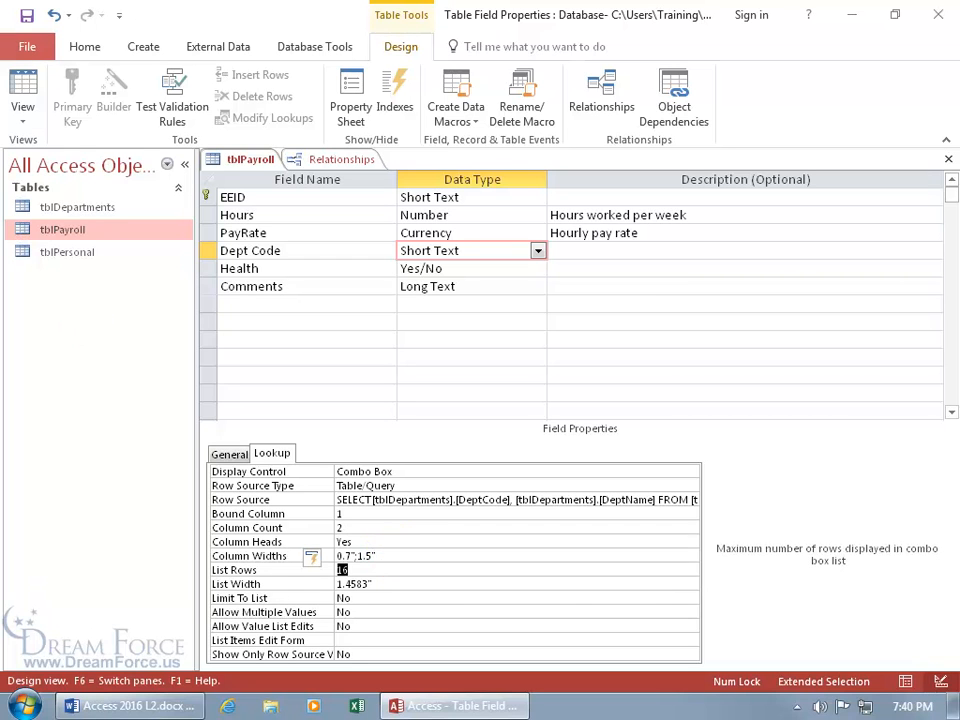
Save the table, test the resized Department list for EE1-10, and return to Design View
left_click(22, 95)
left_click(446, 413)
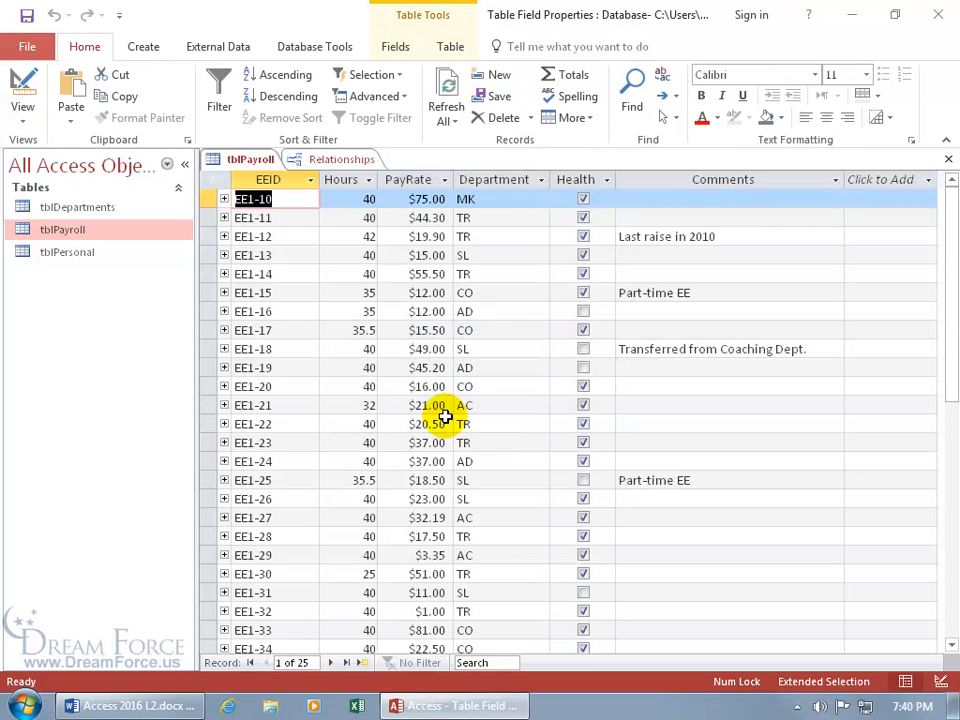
left_click(508, 199)
left_click(540, 199)
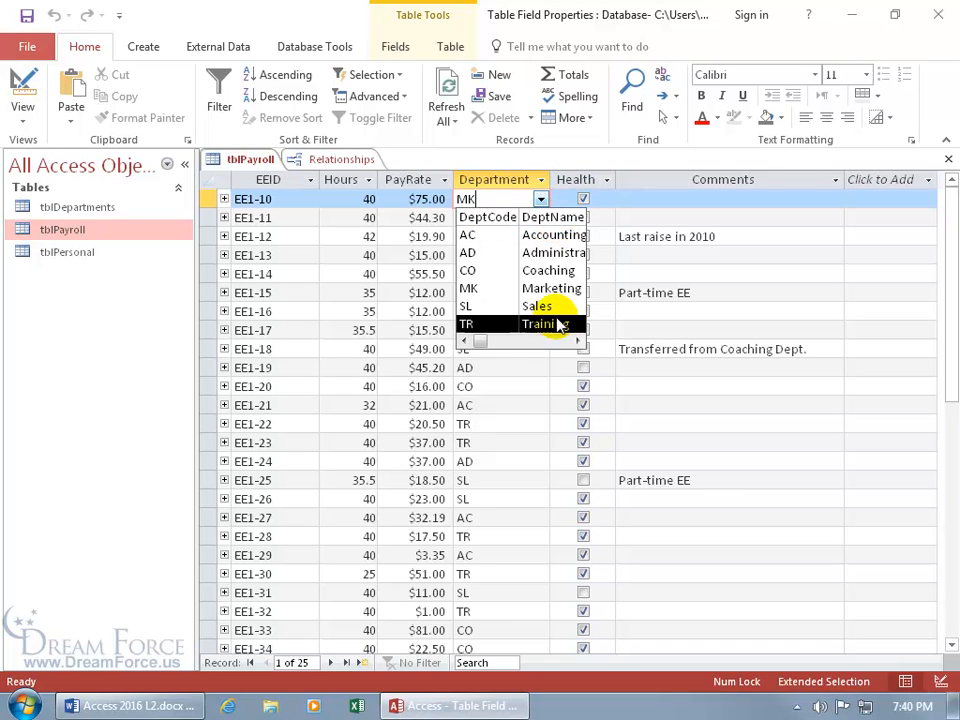
left_click(578, 344)
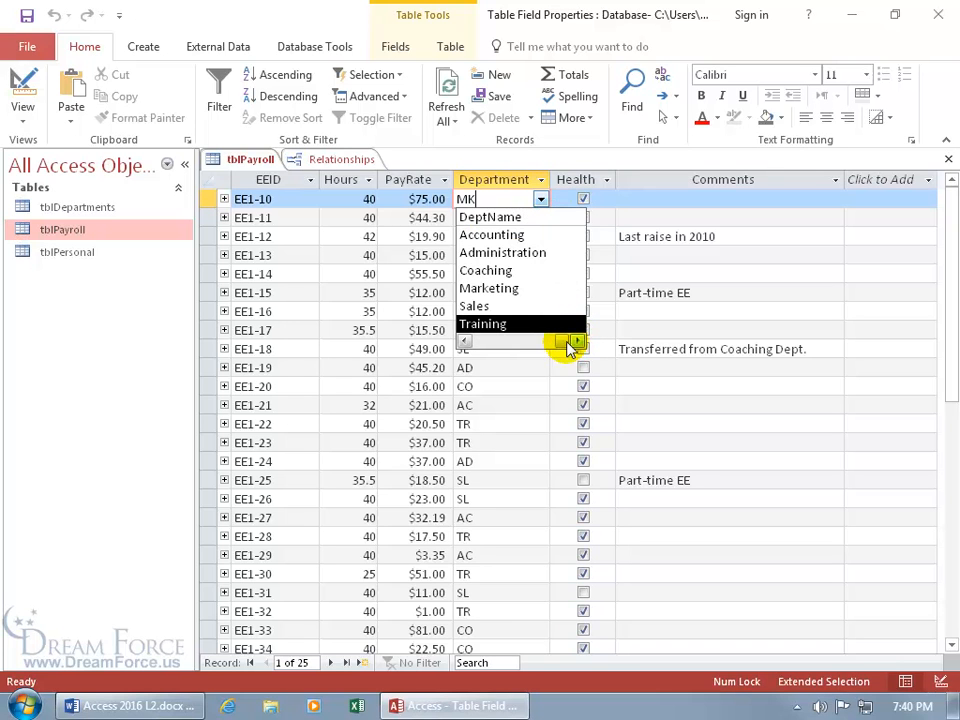
left_click(478, 342)
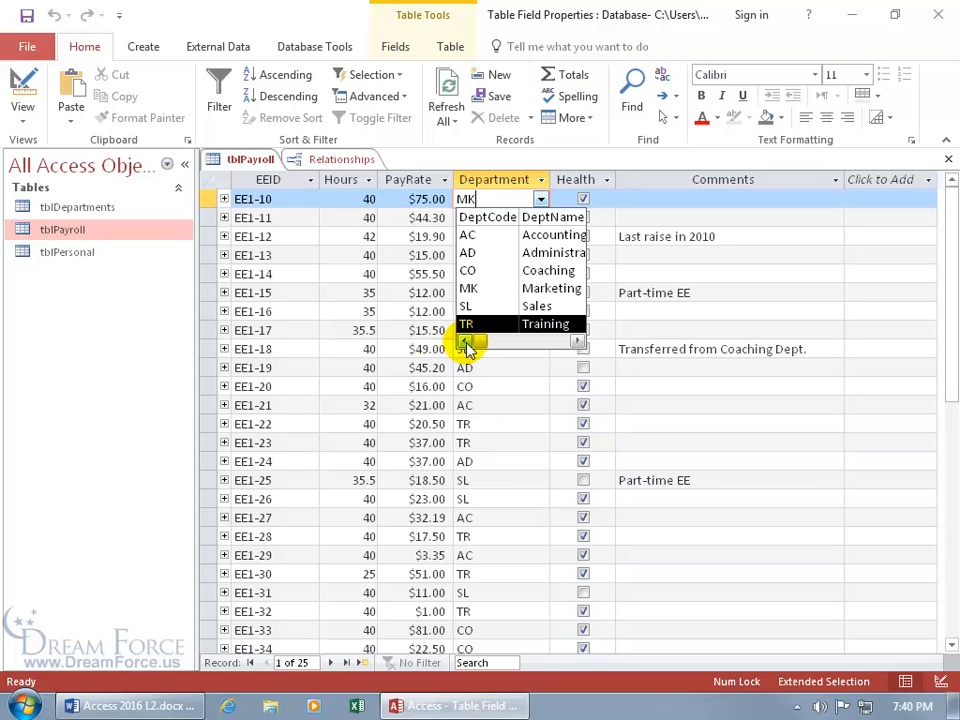
right_click(240, 159)
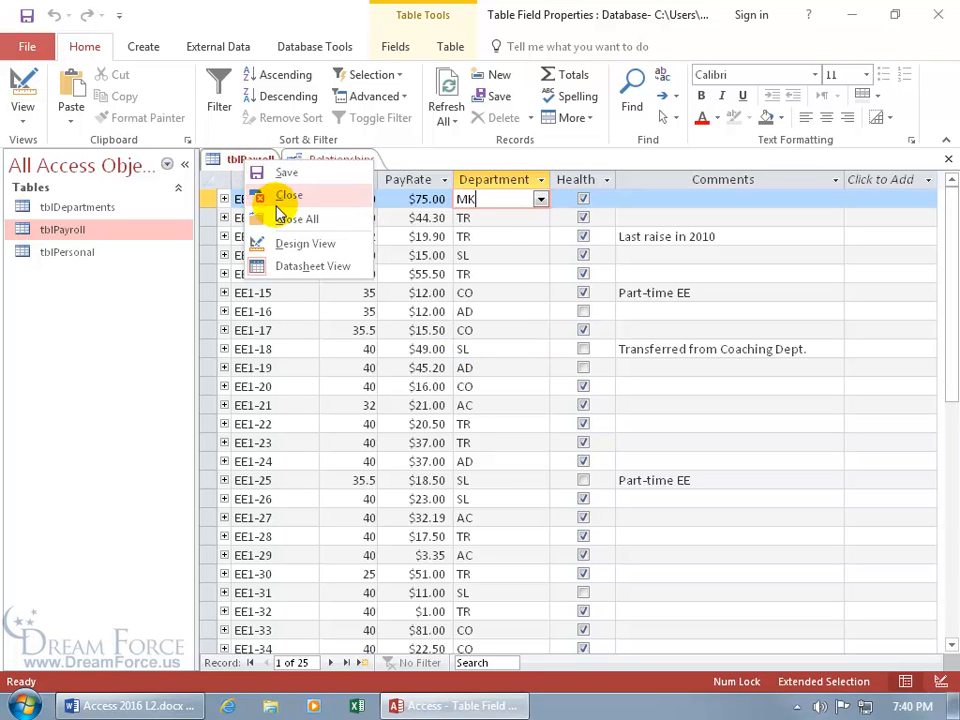
left_click(293, 244)
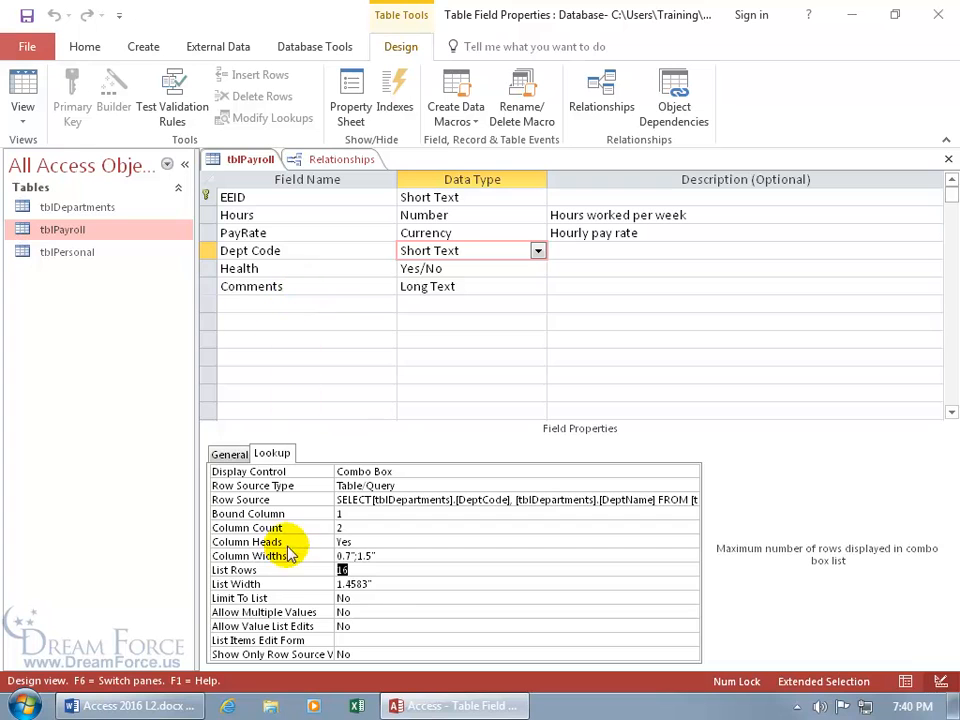
Set Dept Code's lookup List Width to 2"
left_click(377, 584)
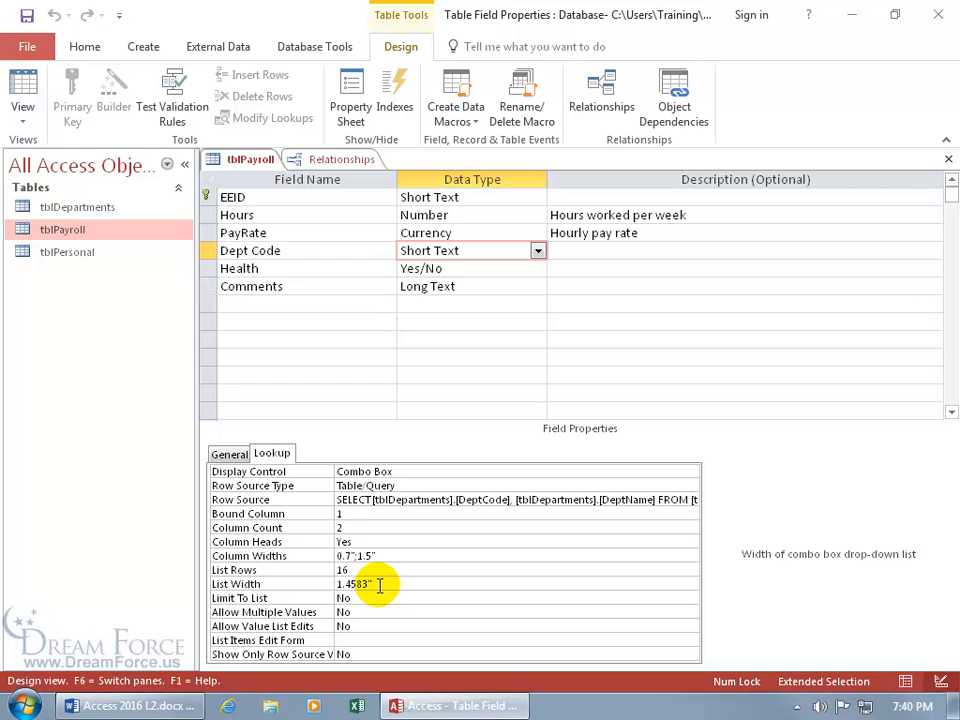
double_click(377, 584)
type("2")
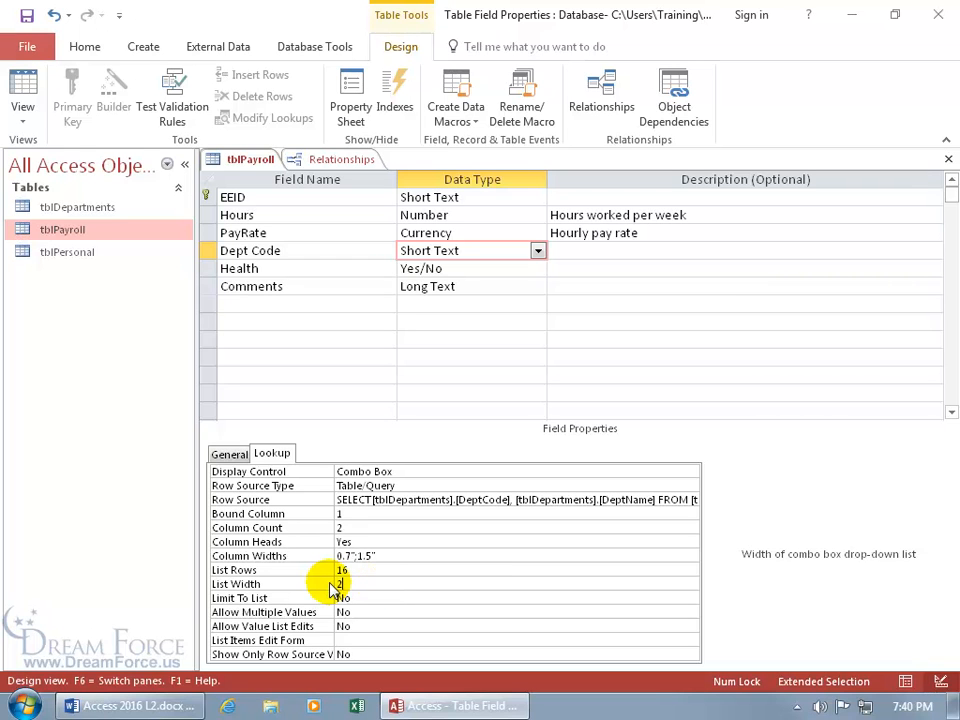
key("Return")
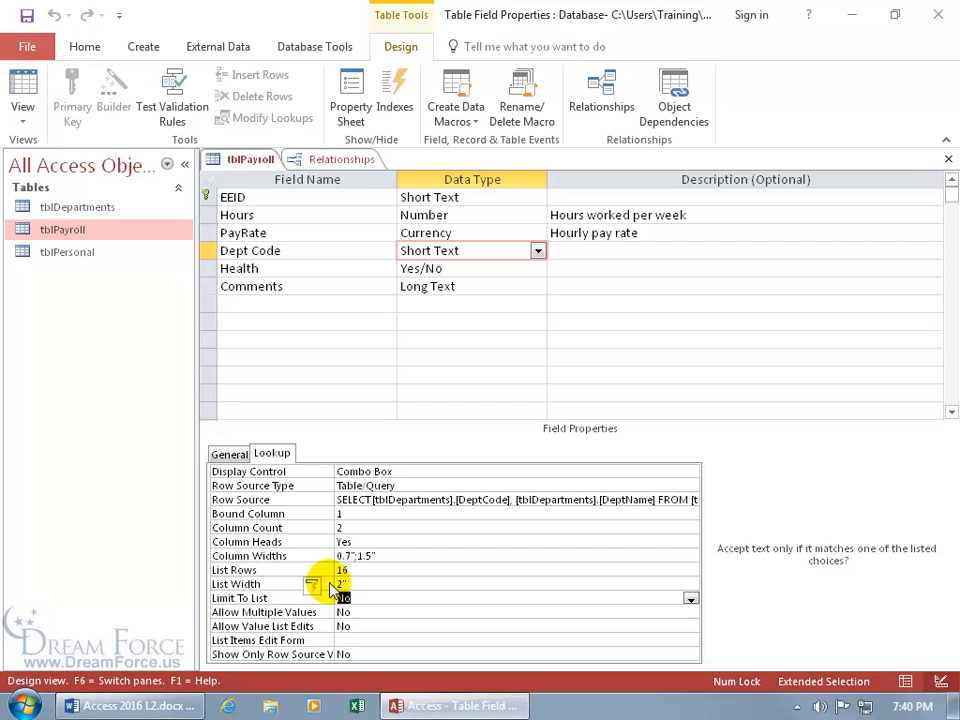
Save the table, check the 2" Department list in the datasheet, and return to Design View
left_click(24, 88)
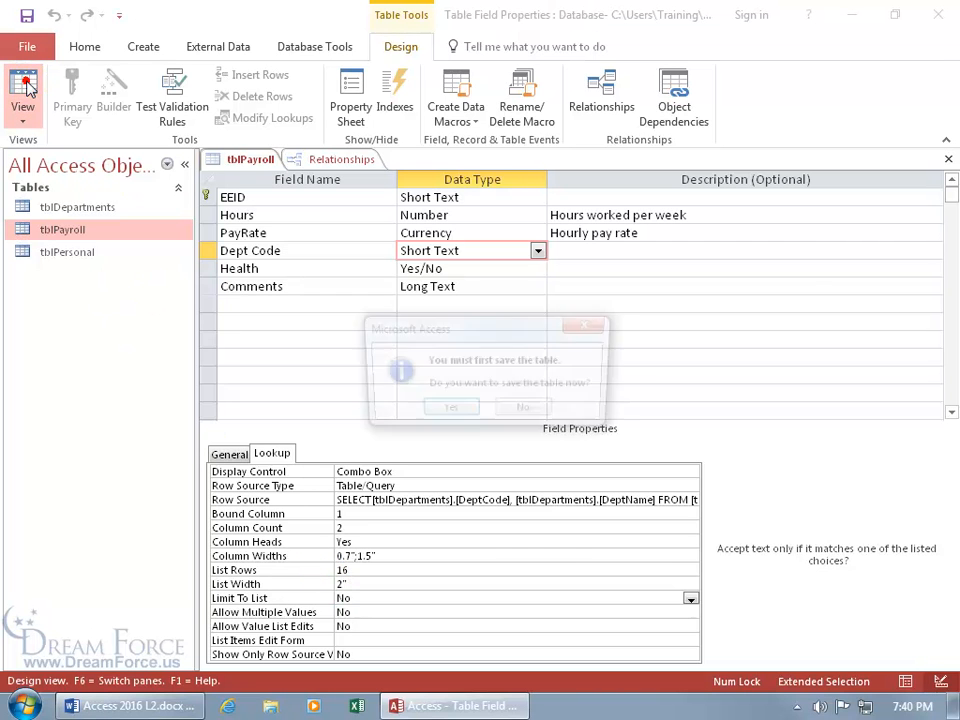
left_click(447, 411)
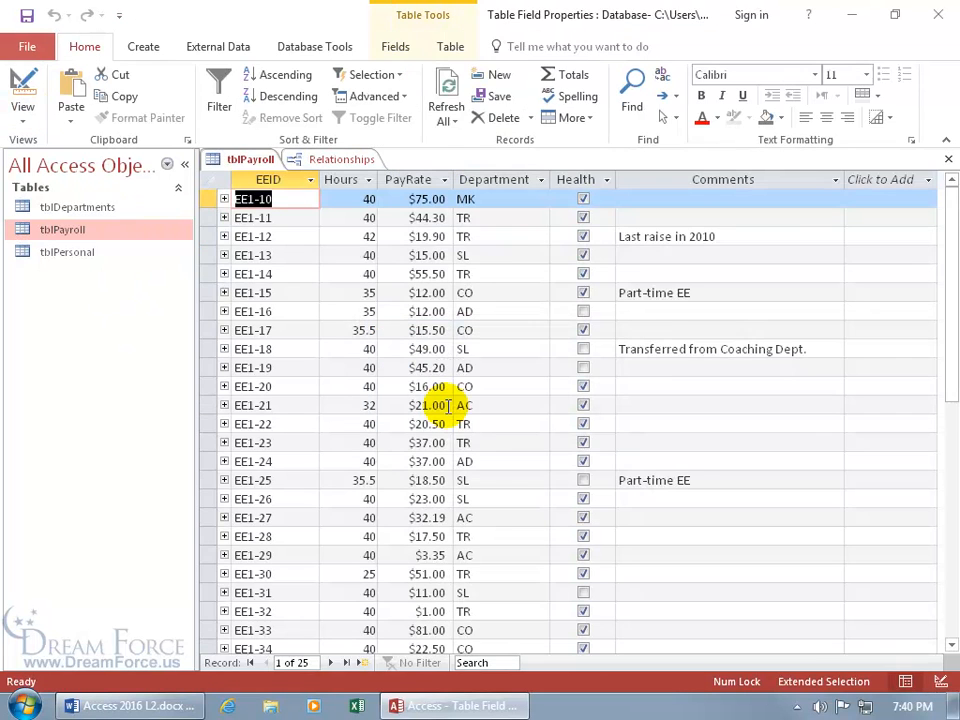
left_click(516, 199)
left_click(540, 200)
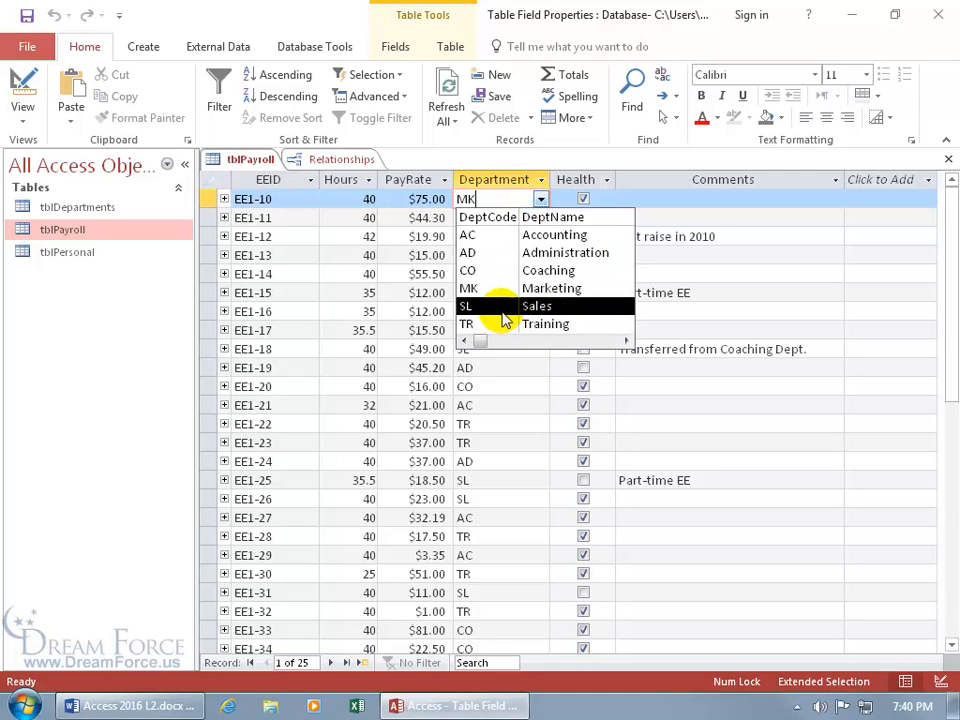
left_click(623, 342)
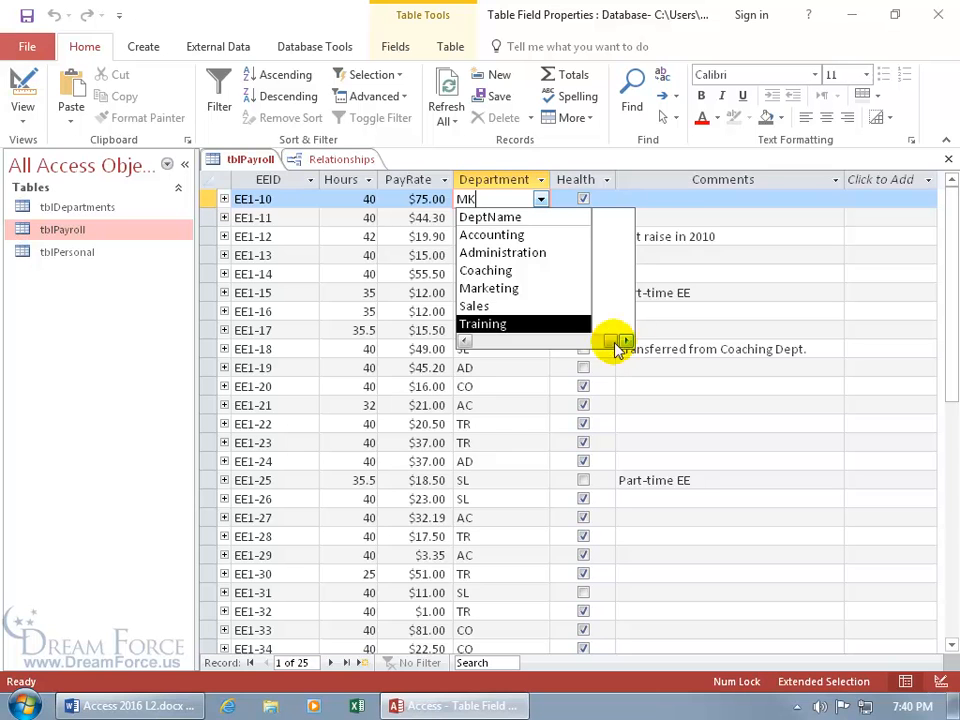
left_click(465, 341)
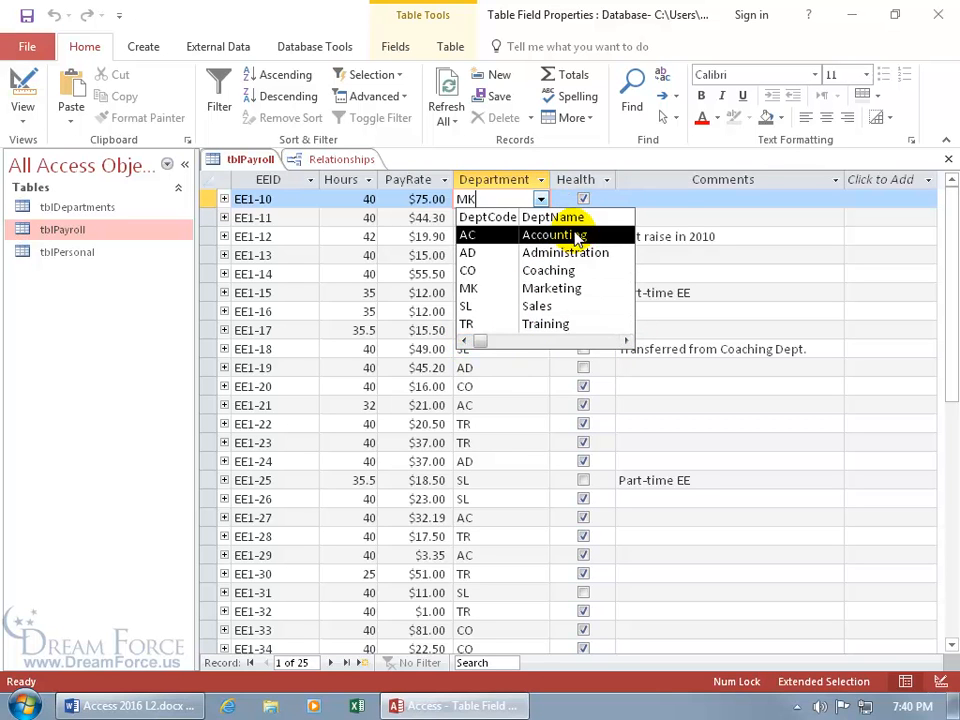
left_click(624, 341)
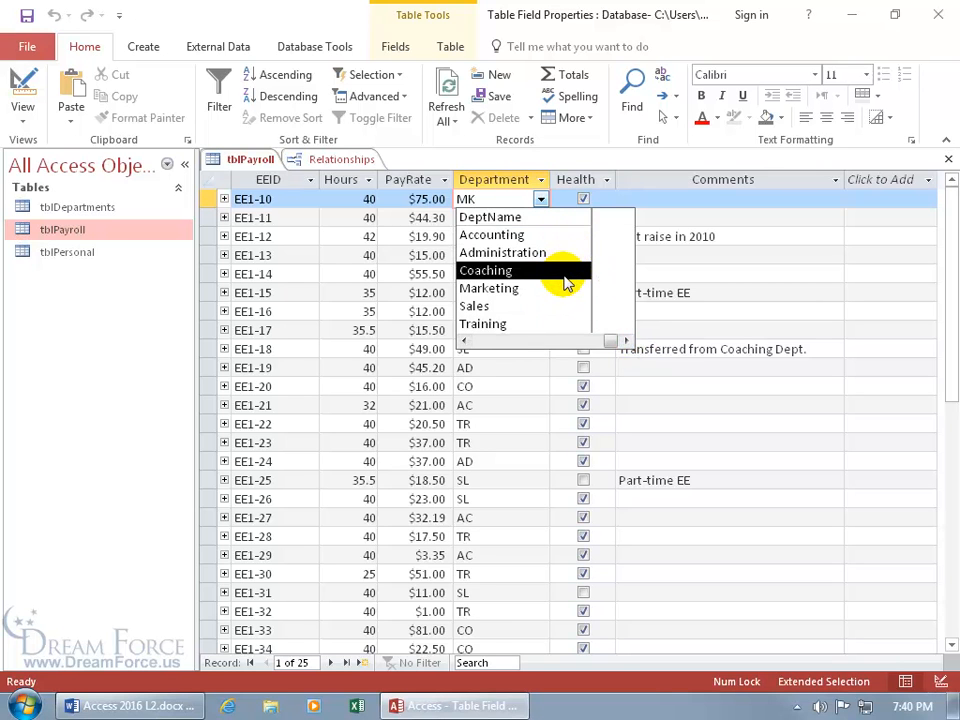
right_click(250, 162)
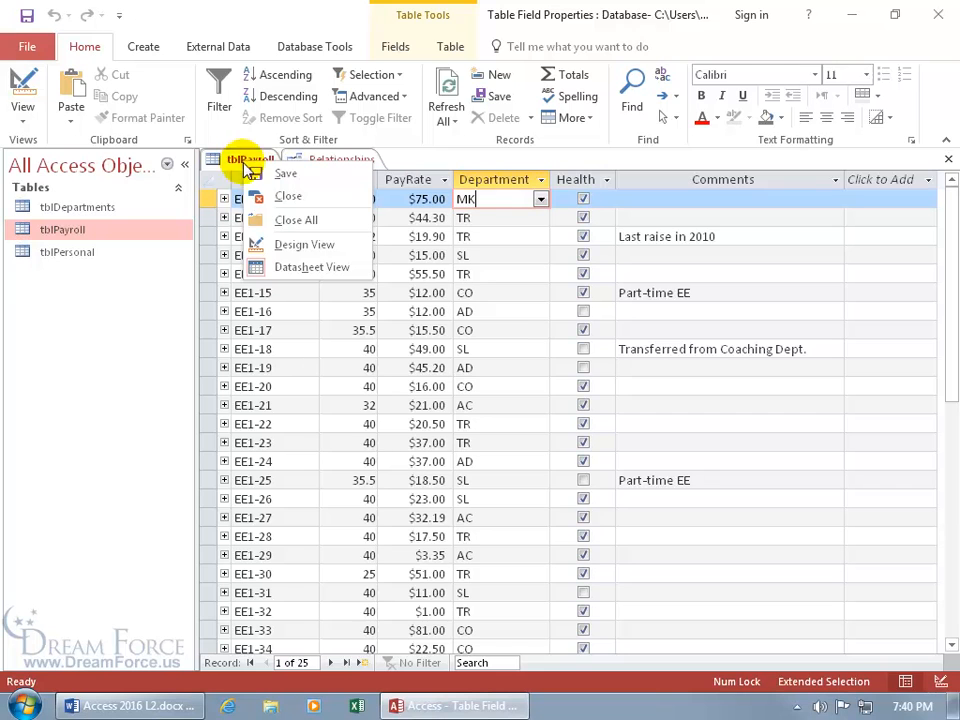
left_click(290, 244)
Narrow the lookup Column Widths to 0.7";1.25"
left_click(365, 557)
left_click_drag(366, 557, 393, 557)
key("Delete")
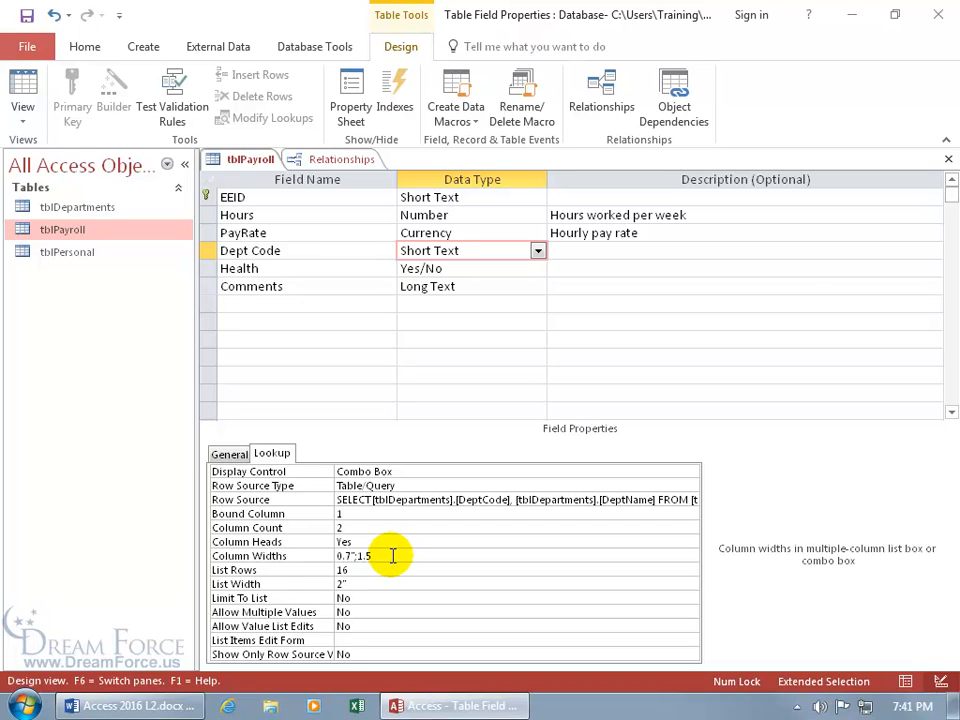
type("25")
key("Return")
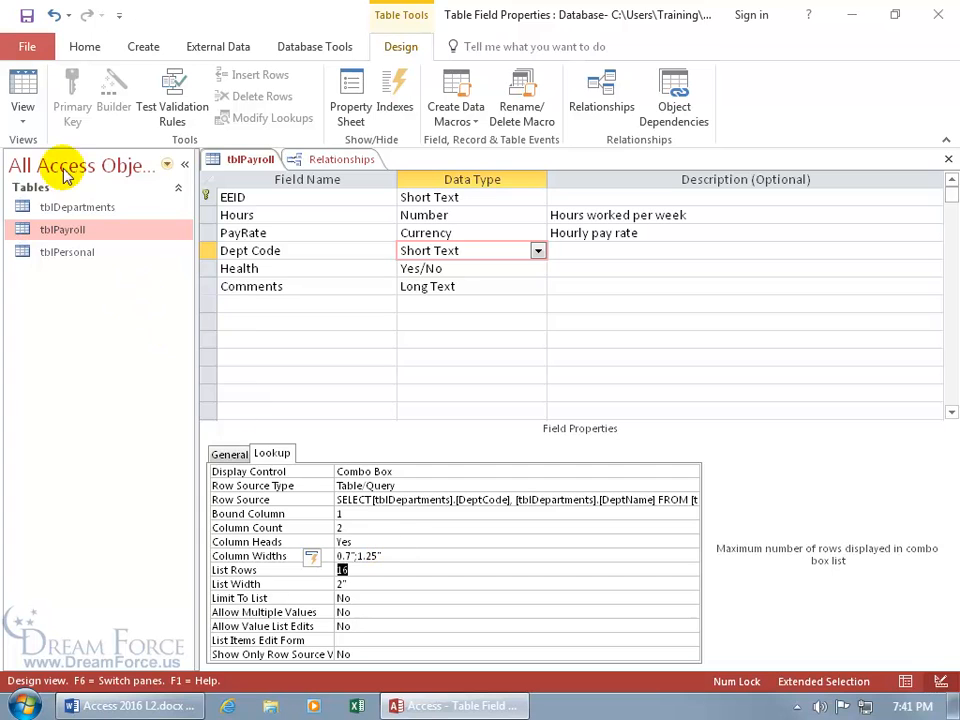
Save the table, then change EE1-10's department to Sales (SL) and save the record
left_click(27, 91)
left_click(448, 409)
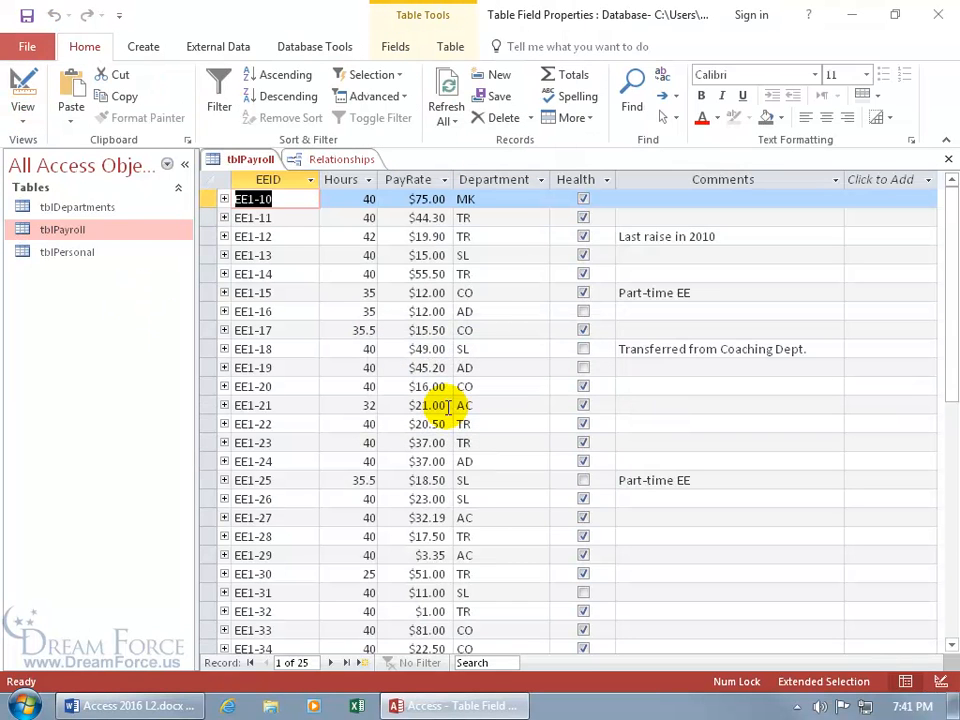
left_click(508, 199)
left_click(541, 199)
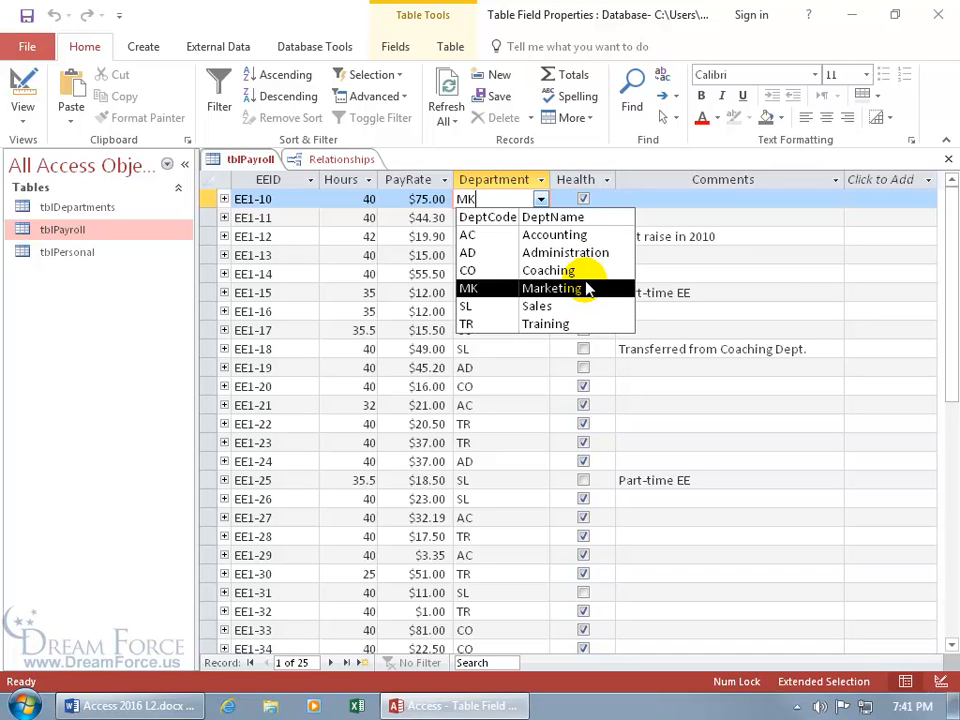
left_click(547, 306)
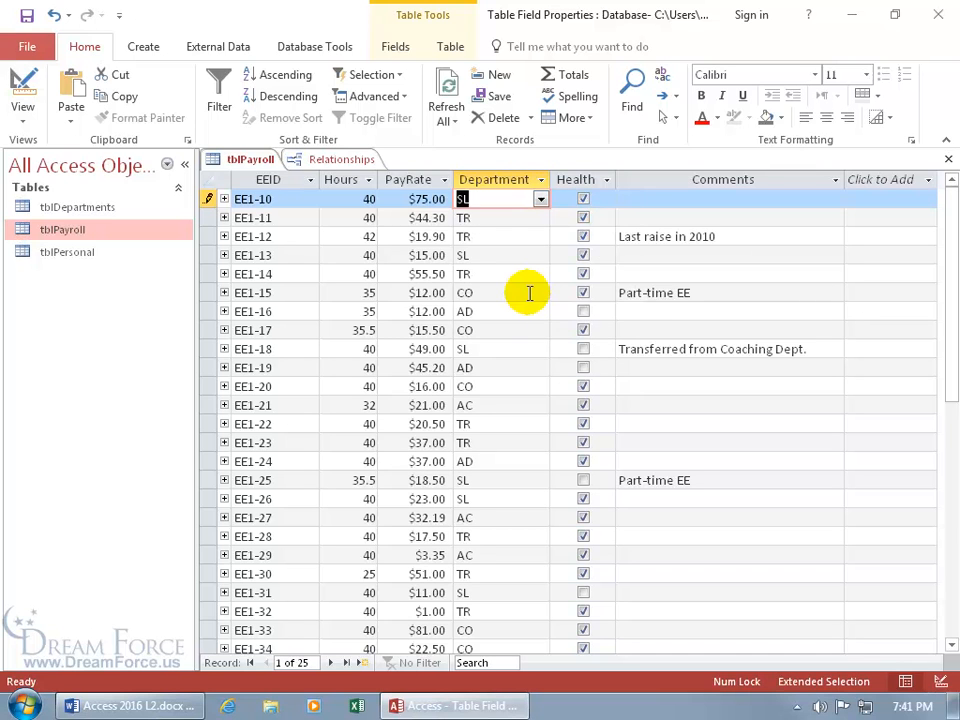
key("ctrl+s")
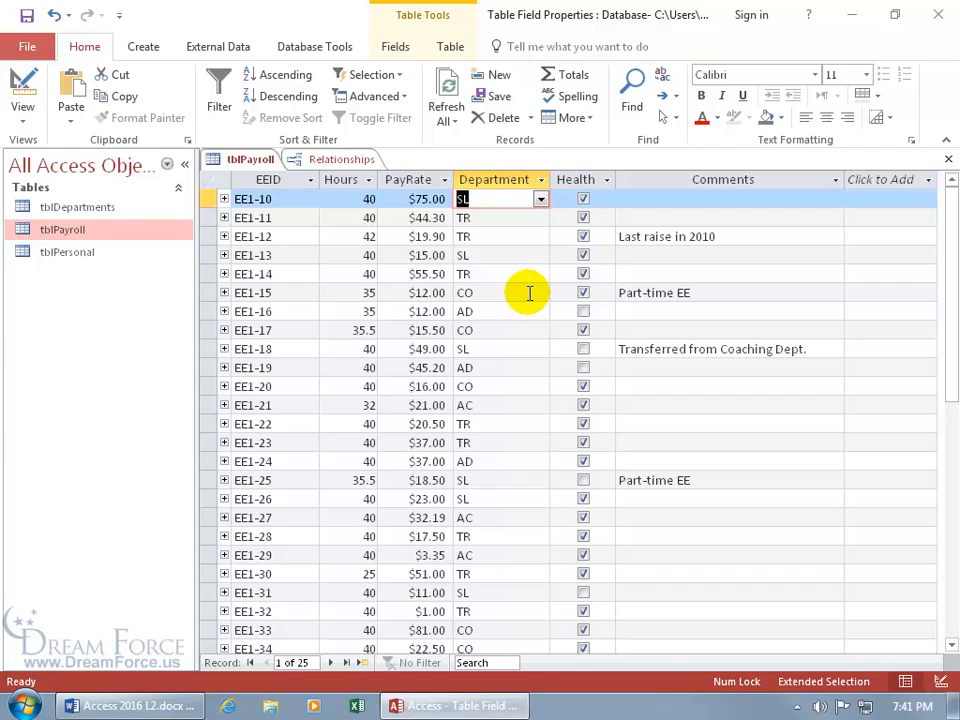